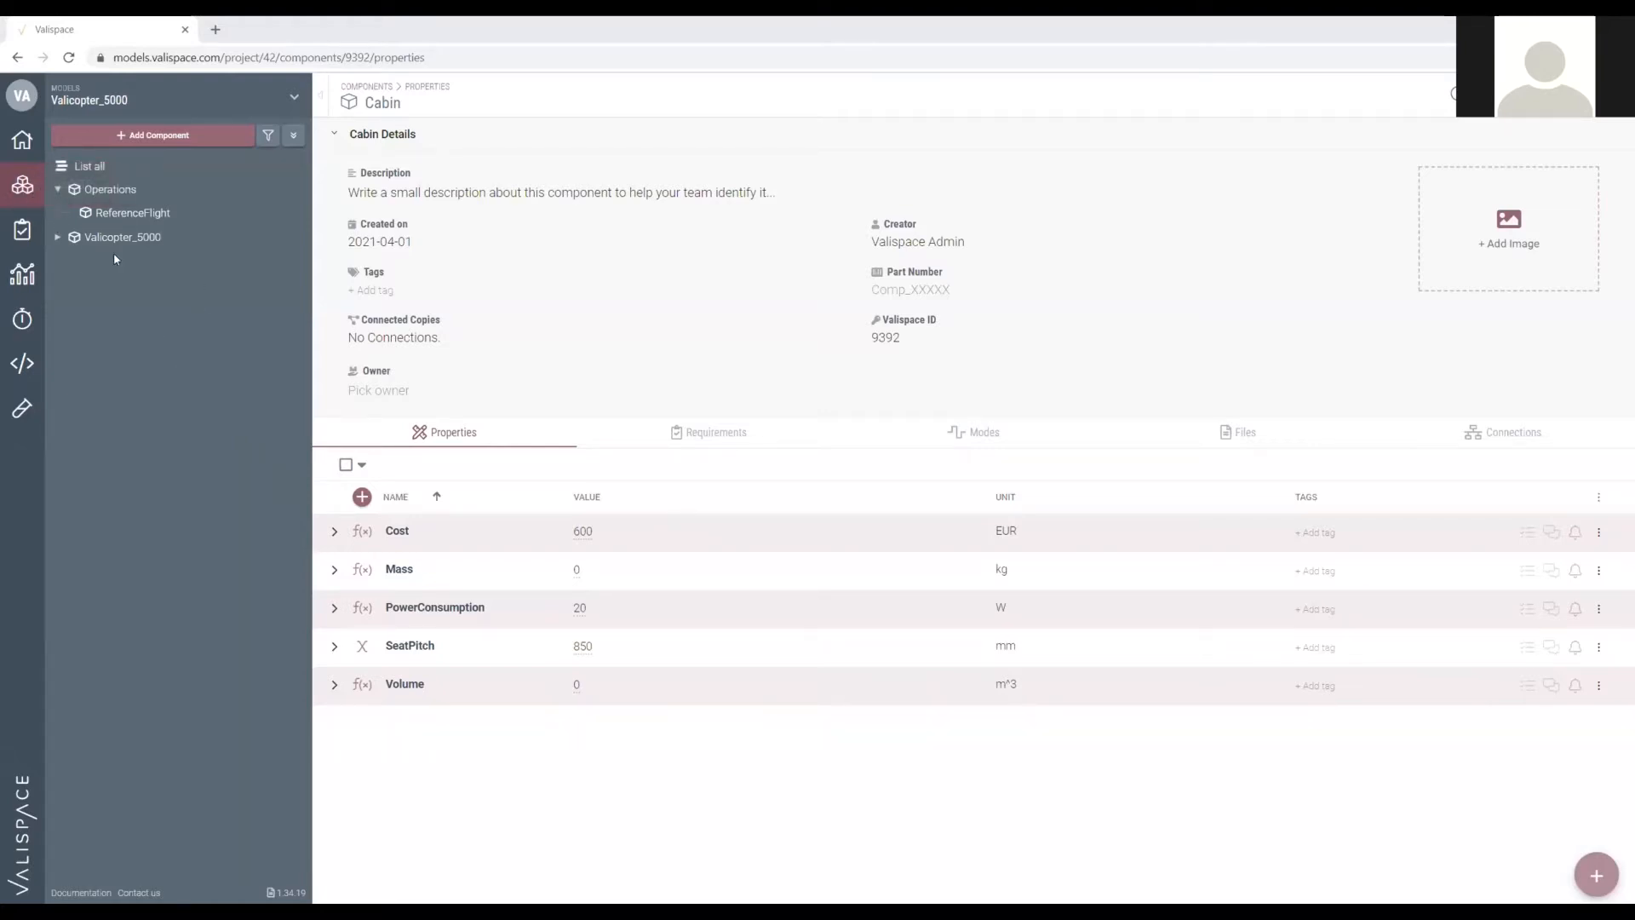
Review the requirements of the 01 - System Specifications folder, the Customer_specification and the Operational_specification.
click(58, 189)
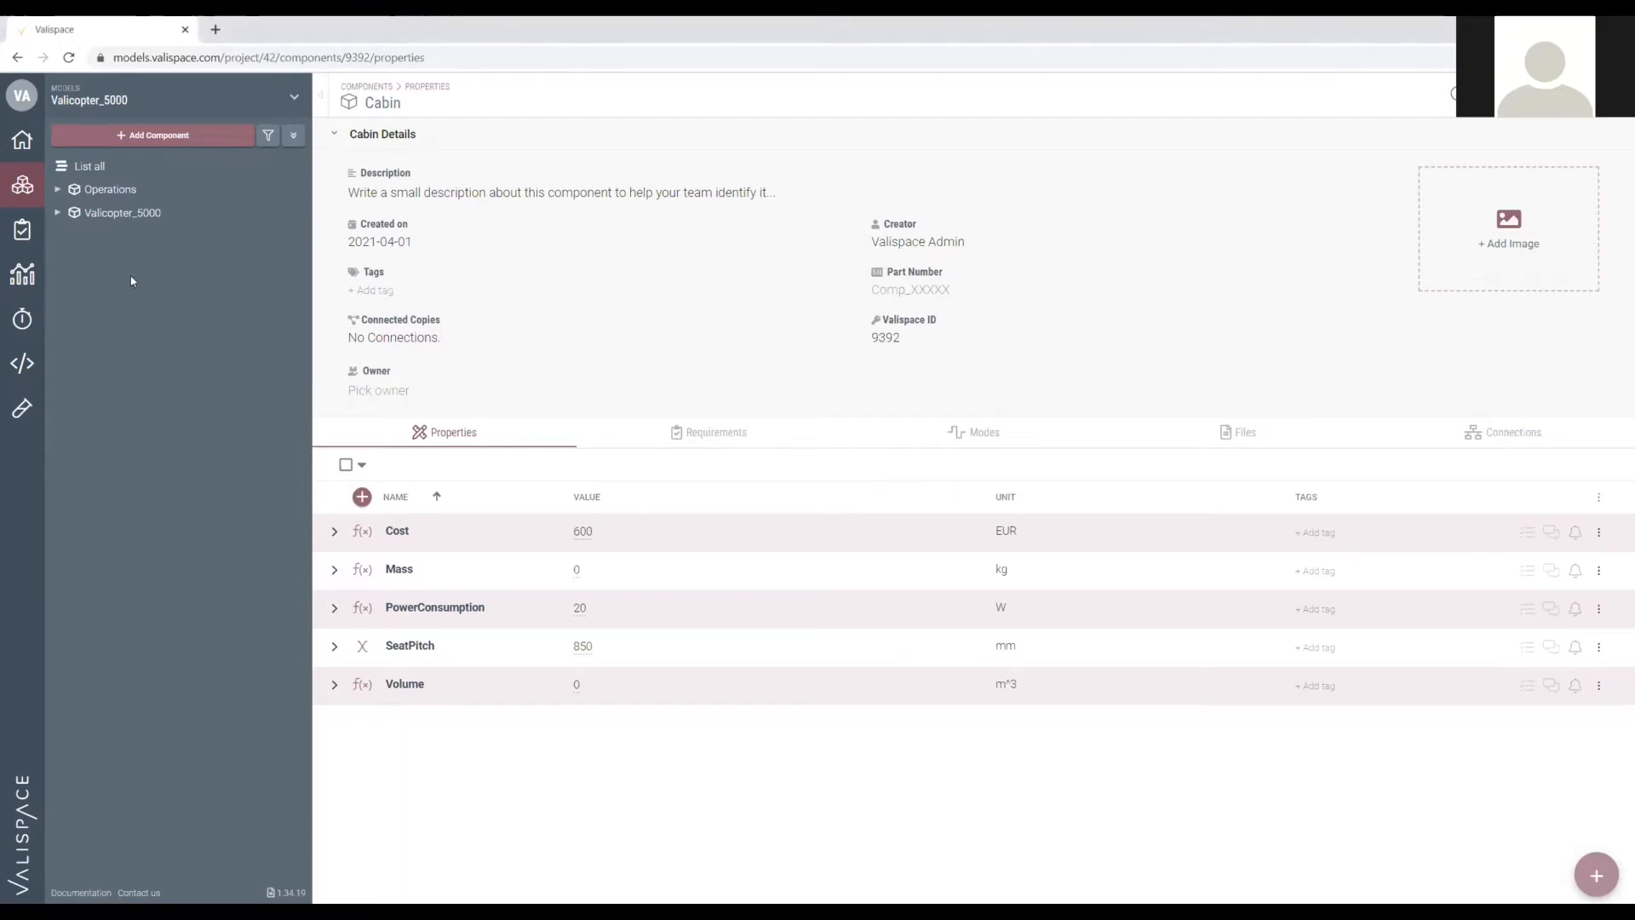
click(23, 230)
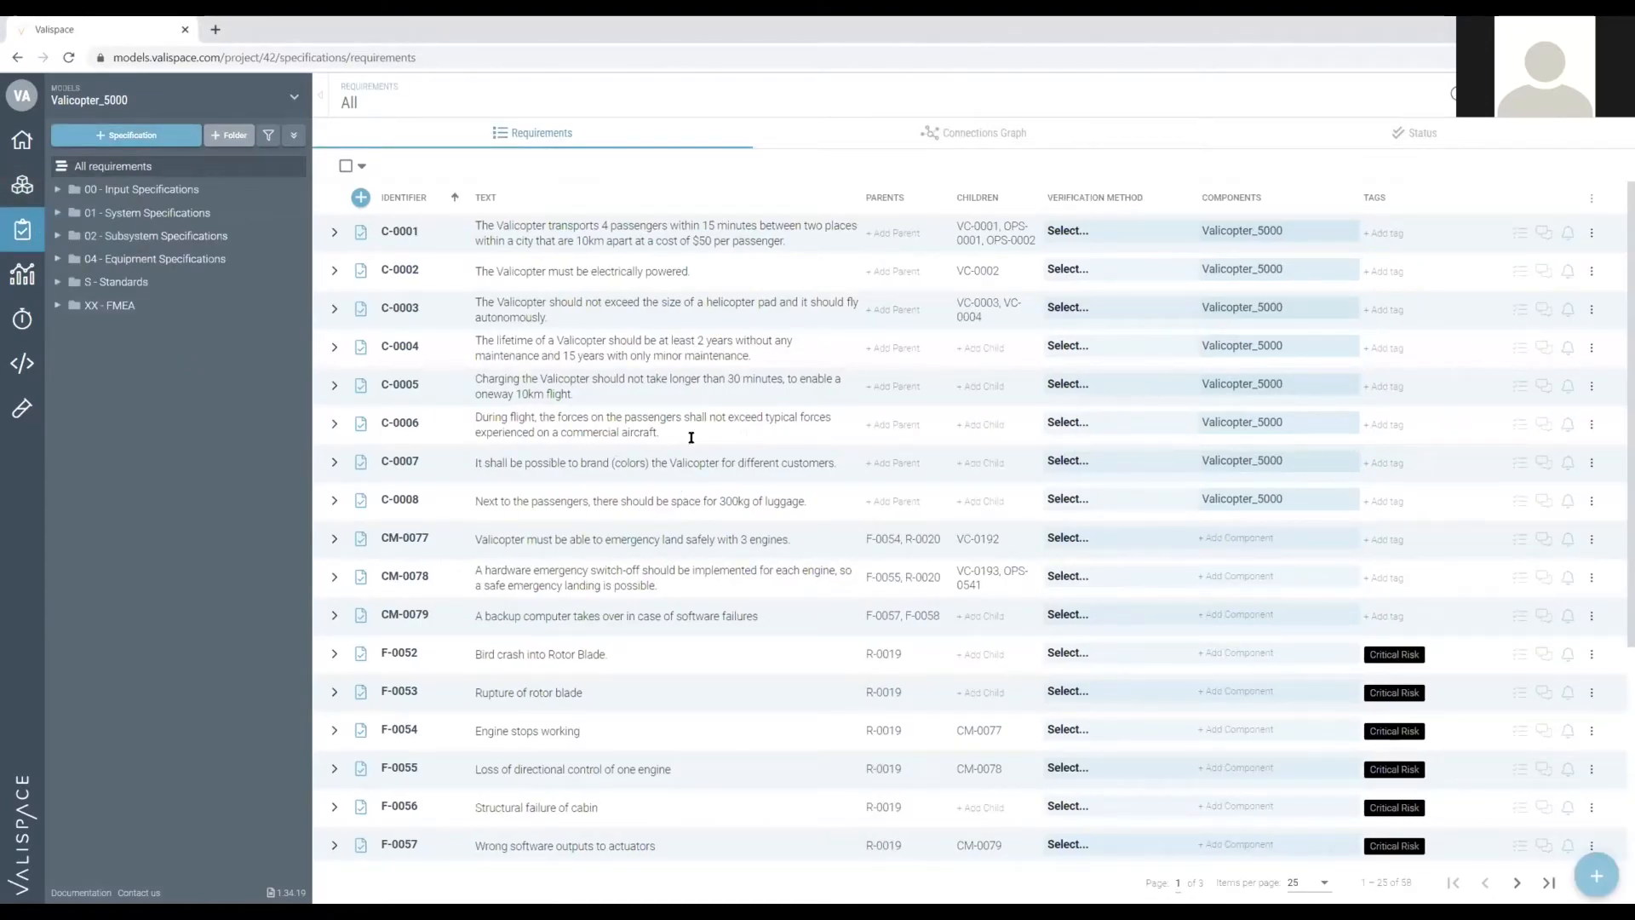
click(163, 214)
click(175, 192)
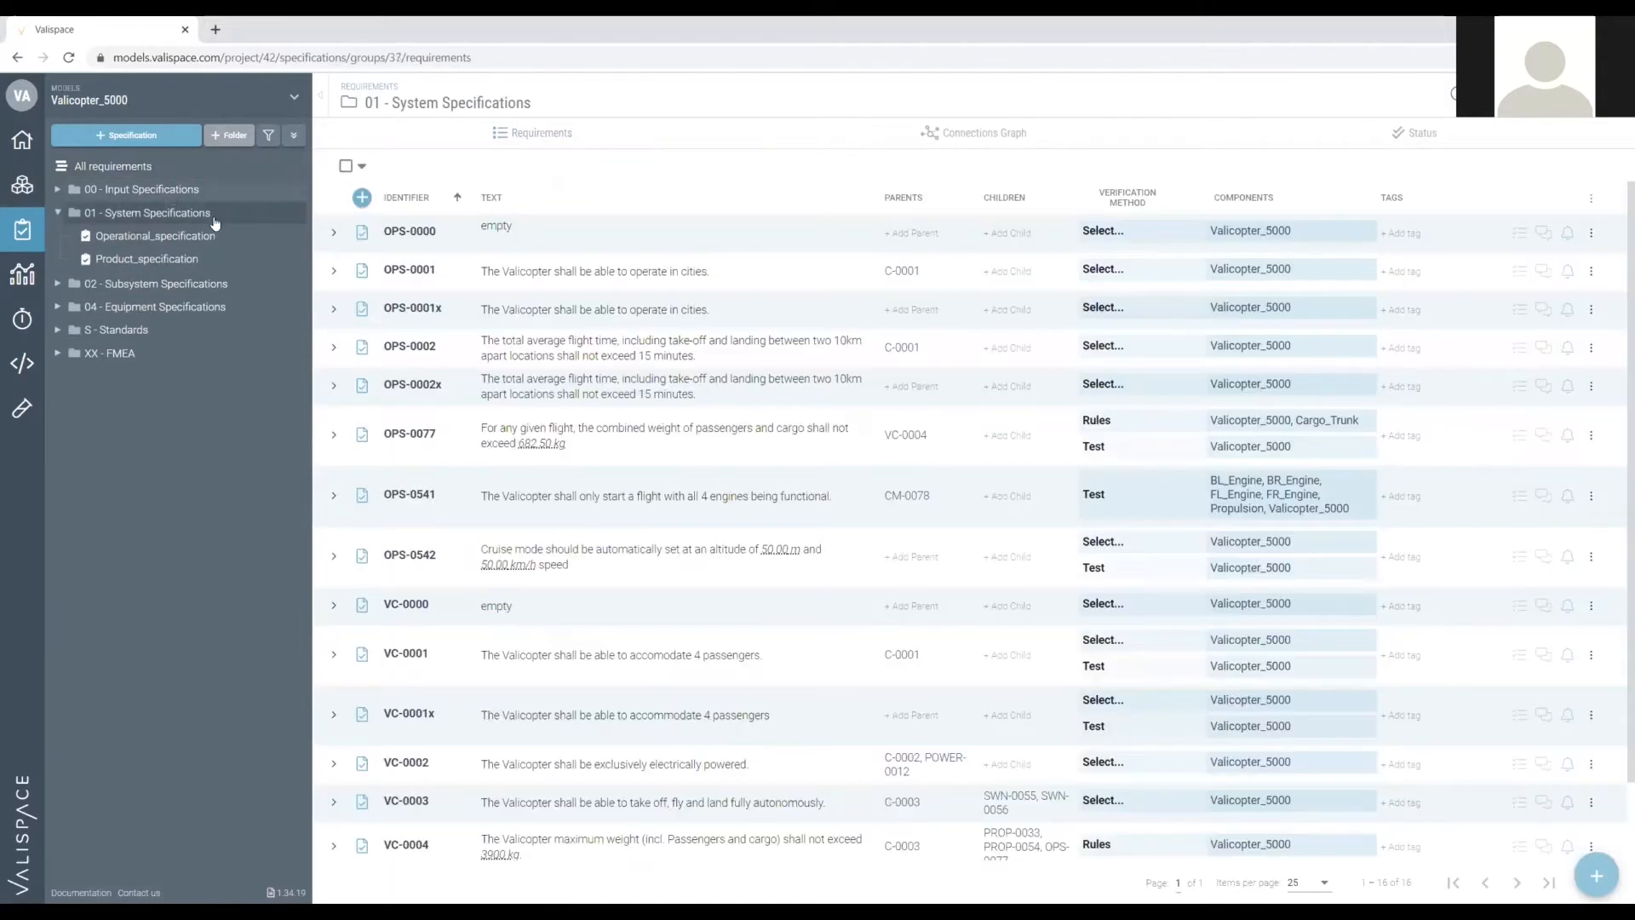
click(168, 216)
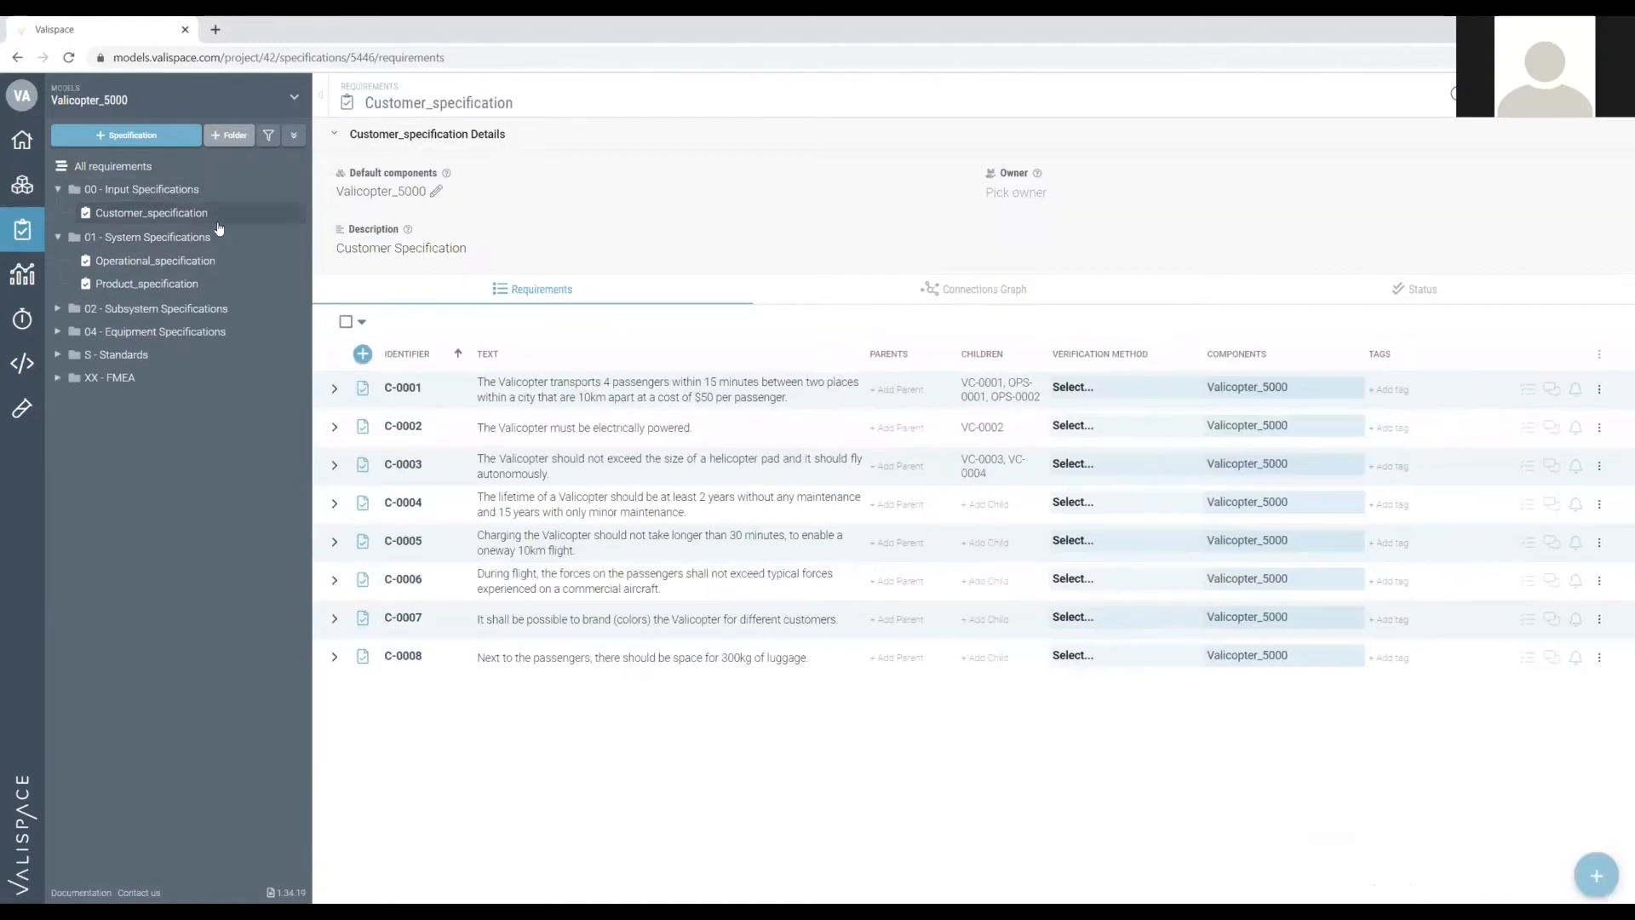
click(152, 264)
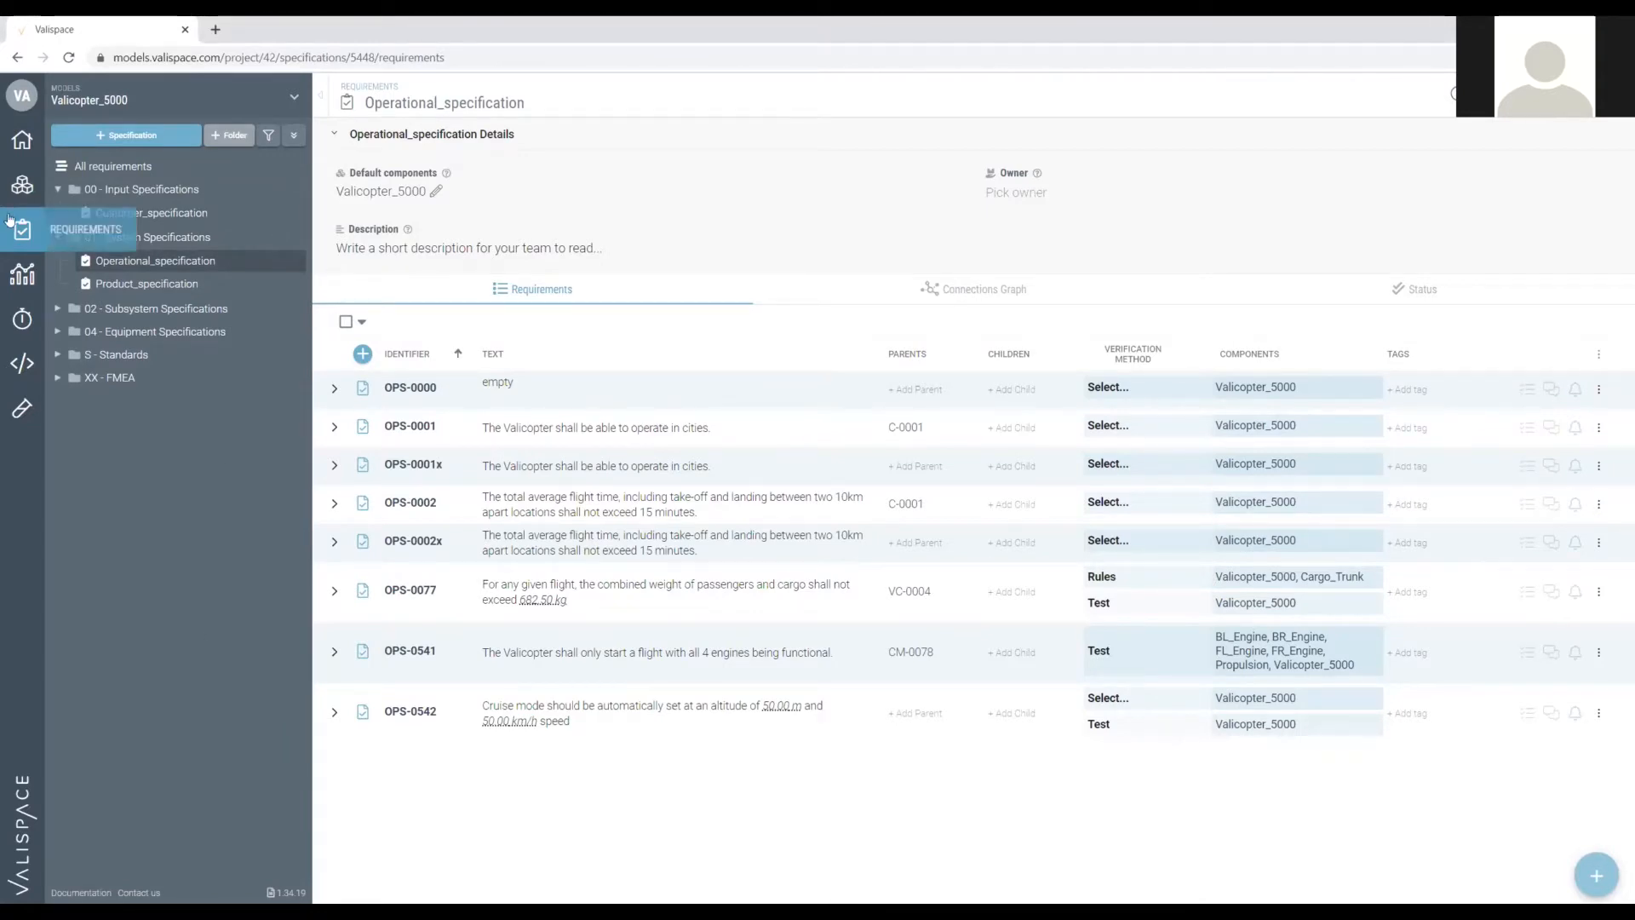
Return to the components and look through the Valicopter_5000 and Operations branches of the component tree.
click(39, 191)
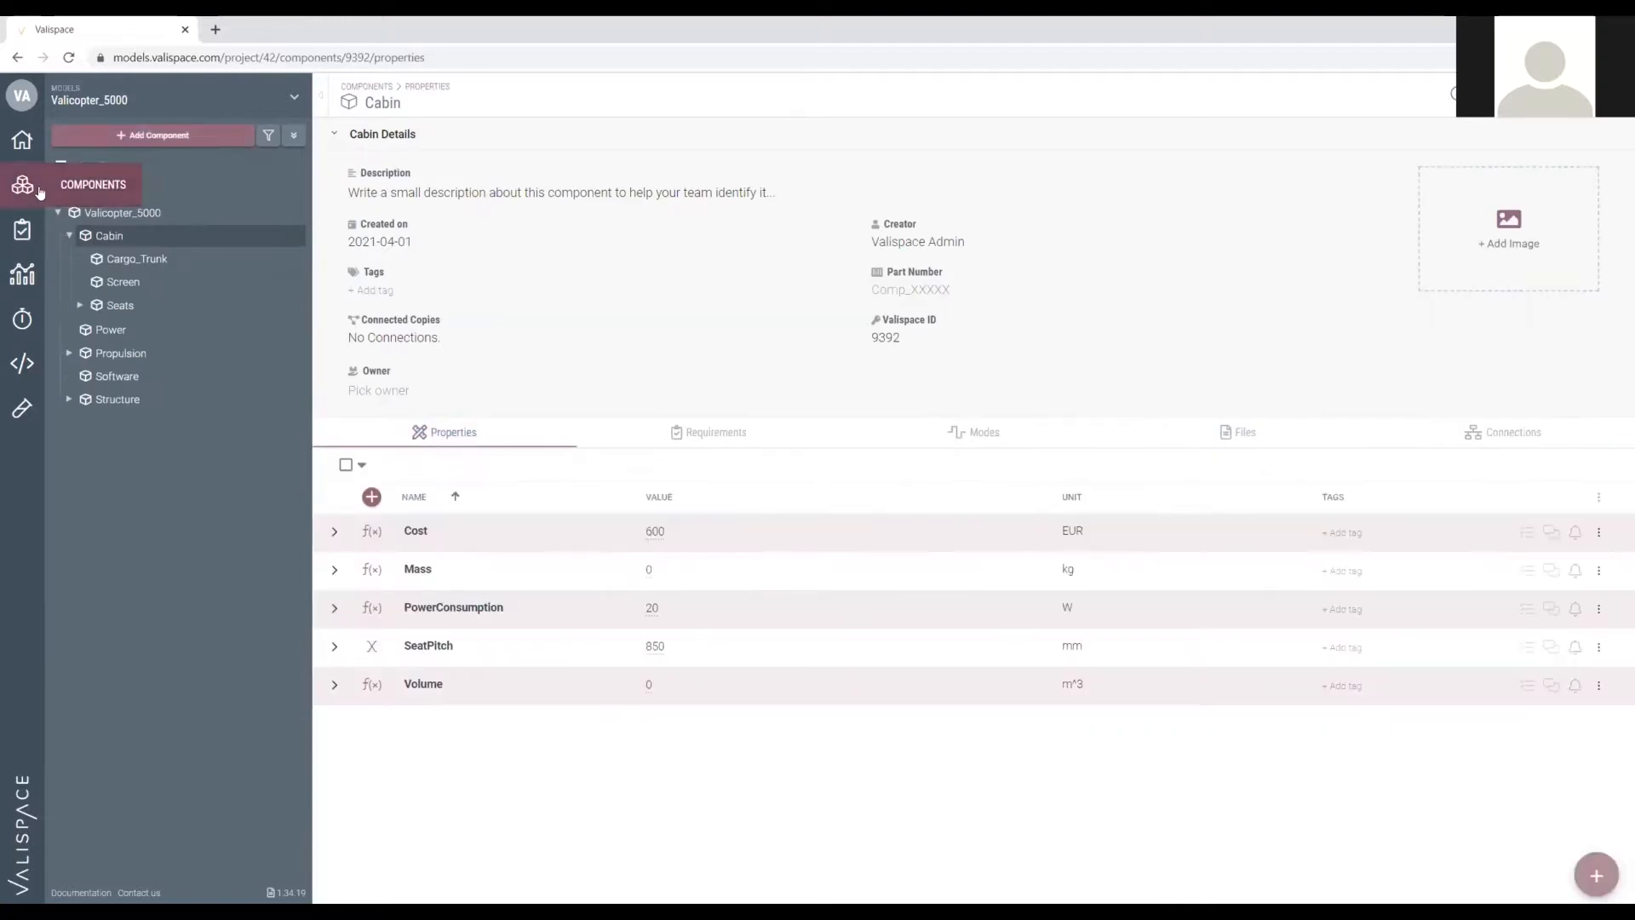
click(70, 238)
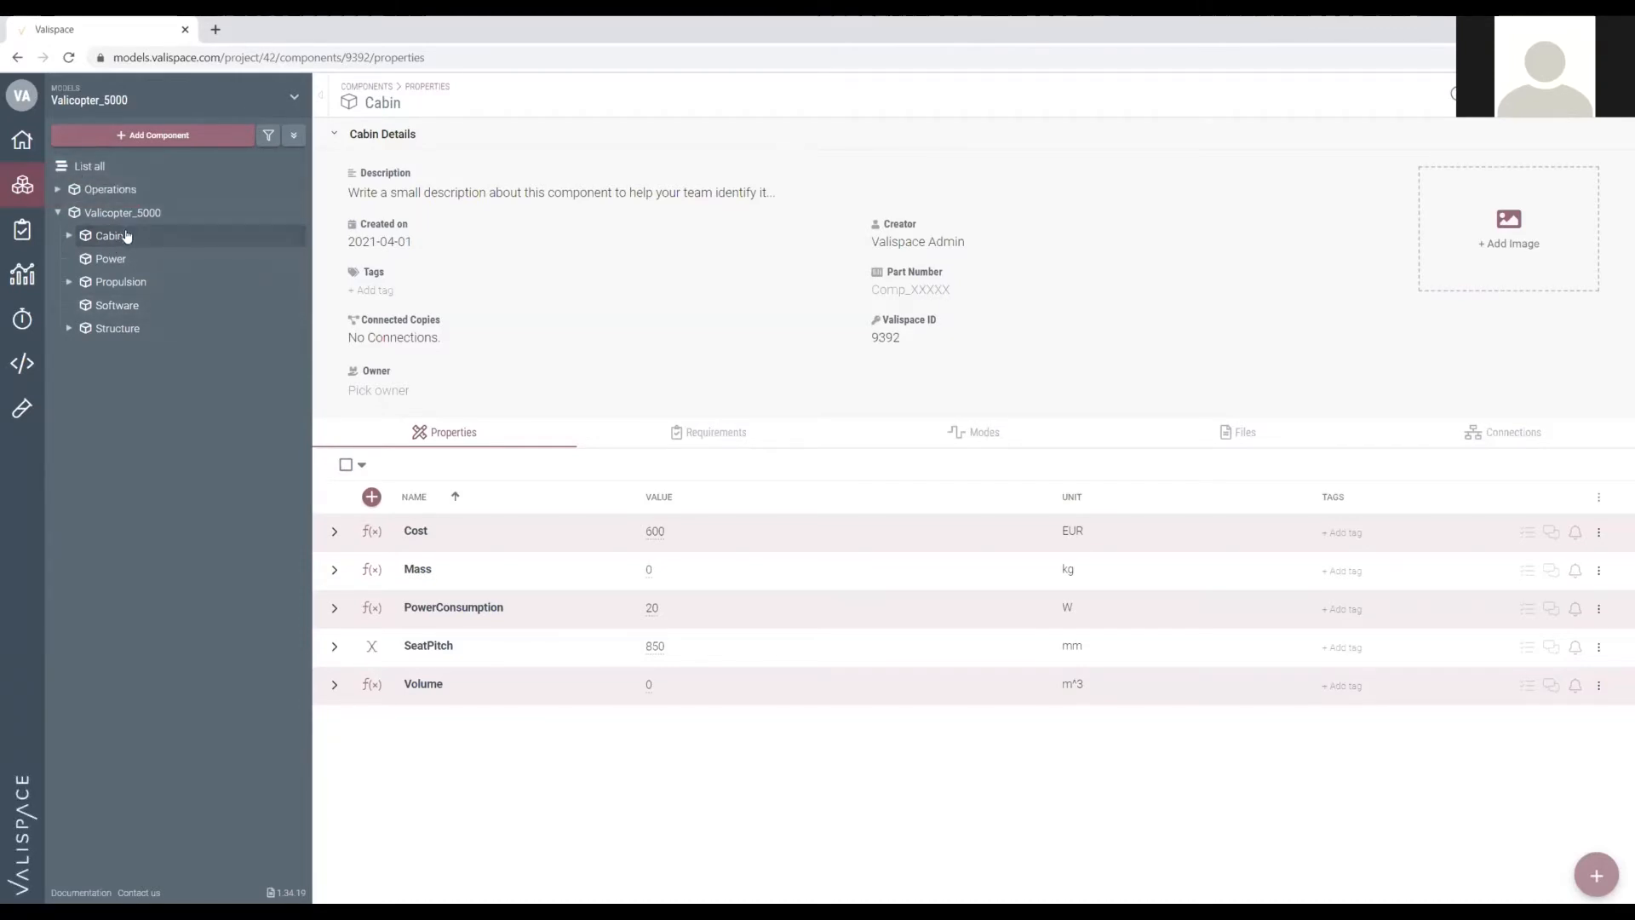
click(61, 216)
click(62, 217)
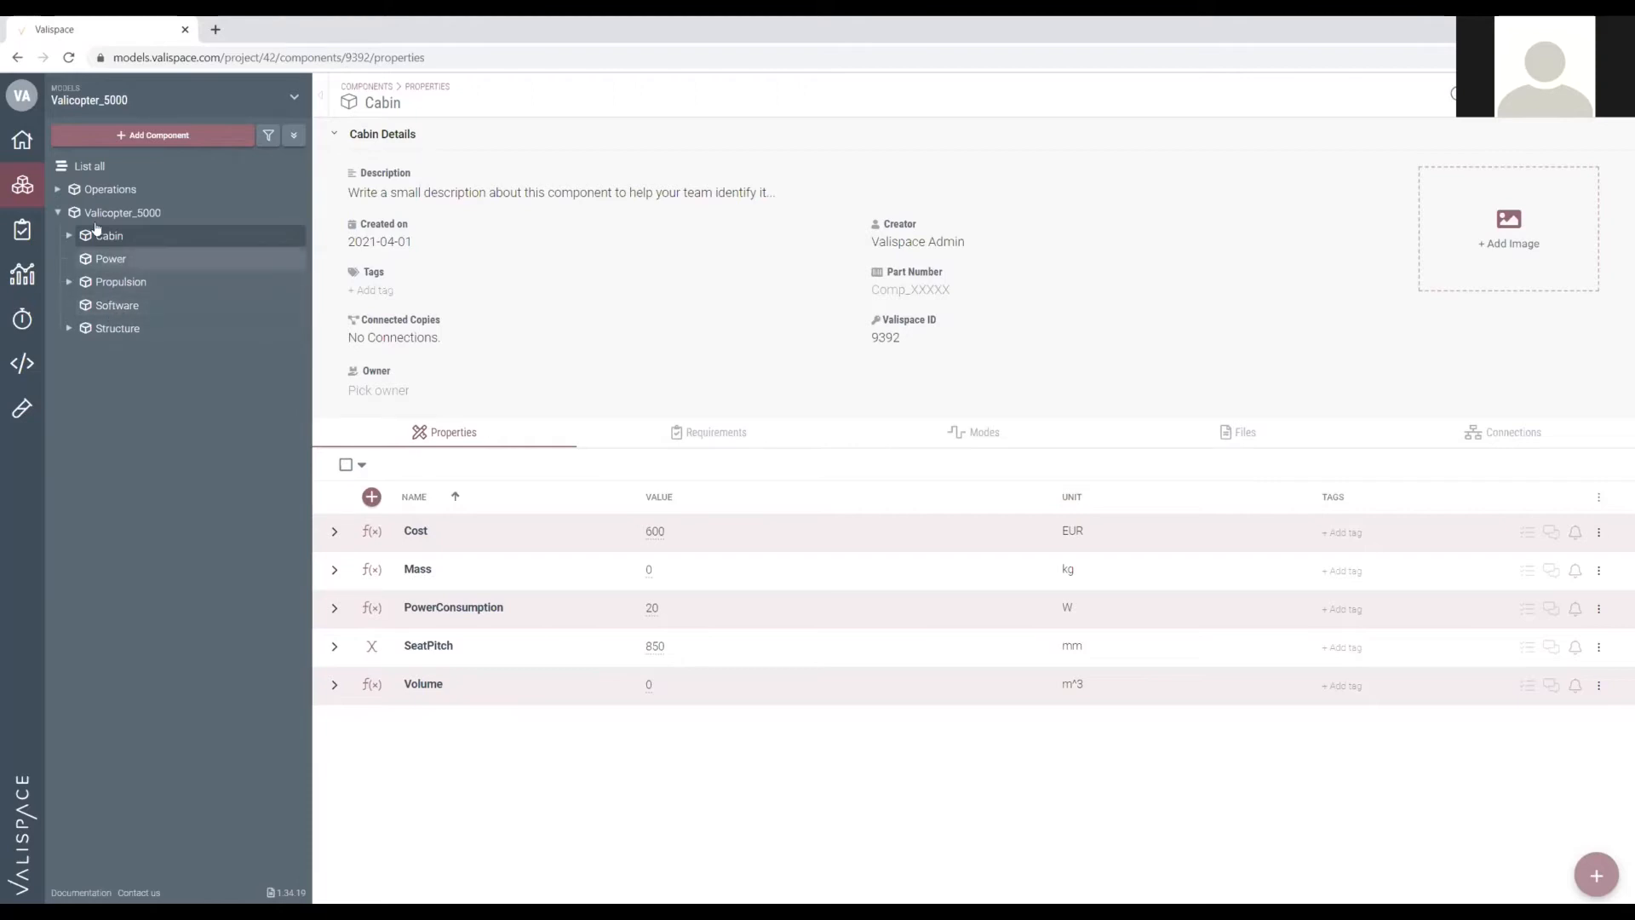
click(59, 190)
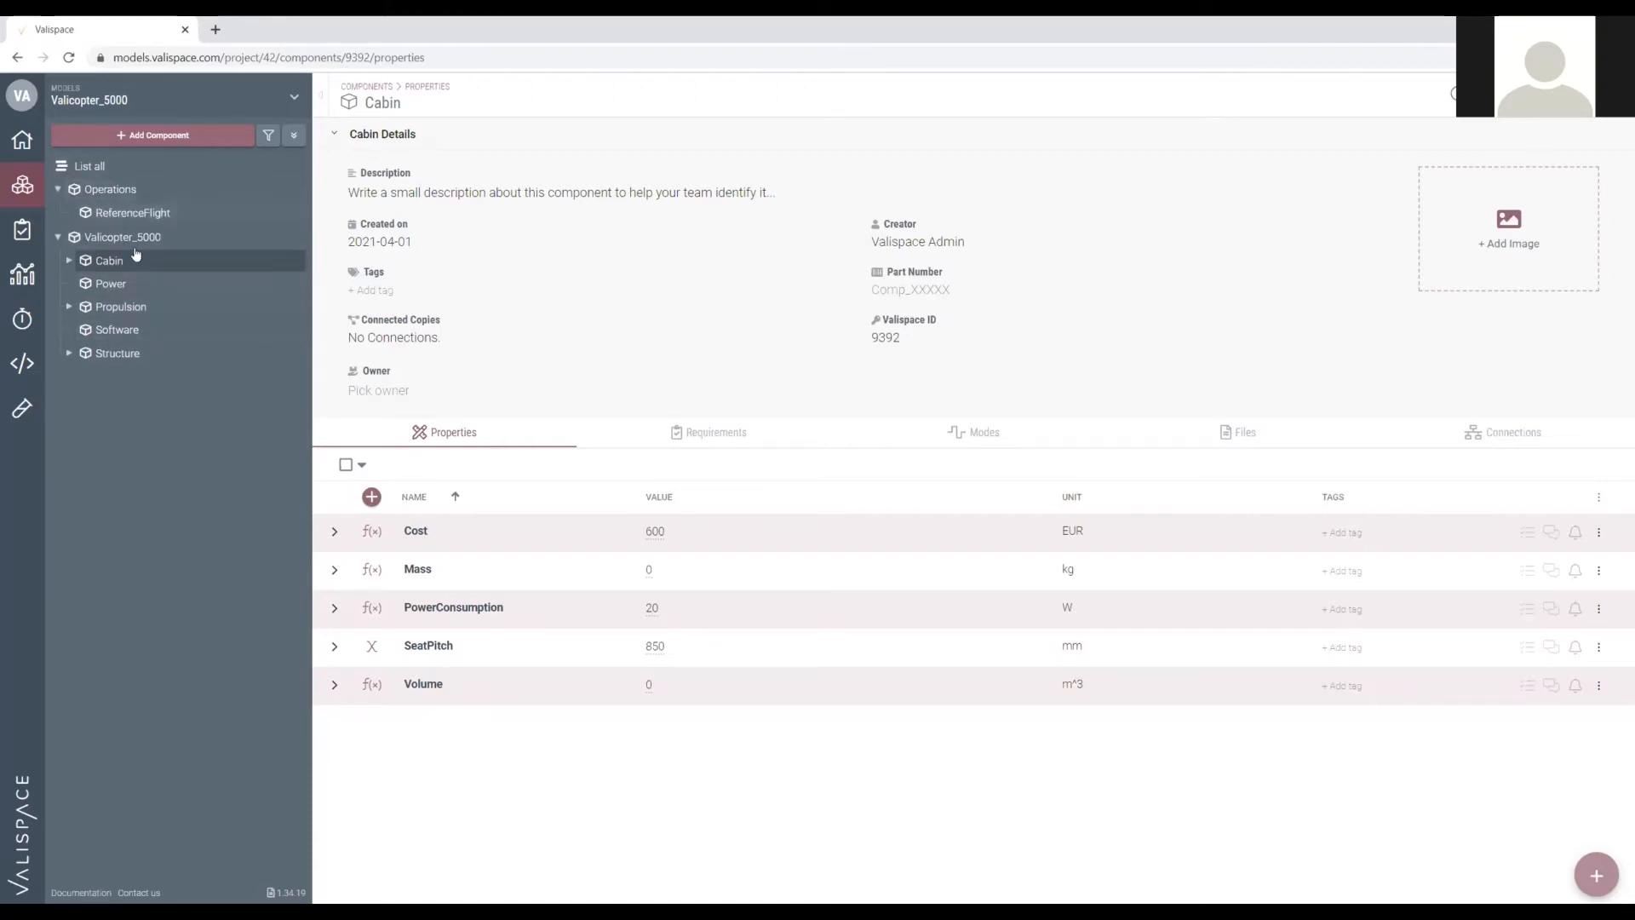
click(58, 190)
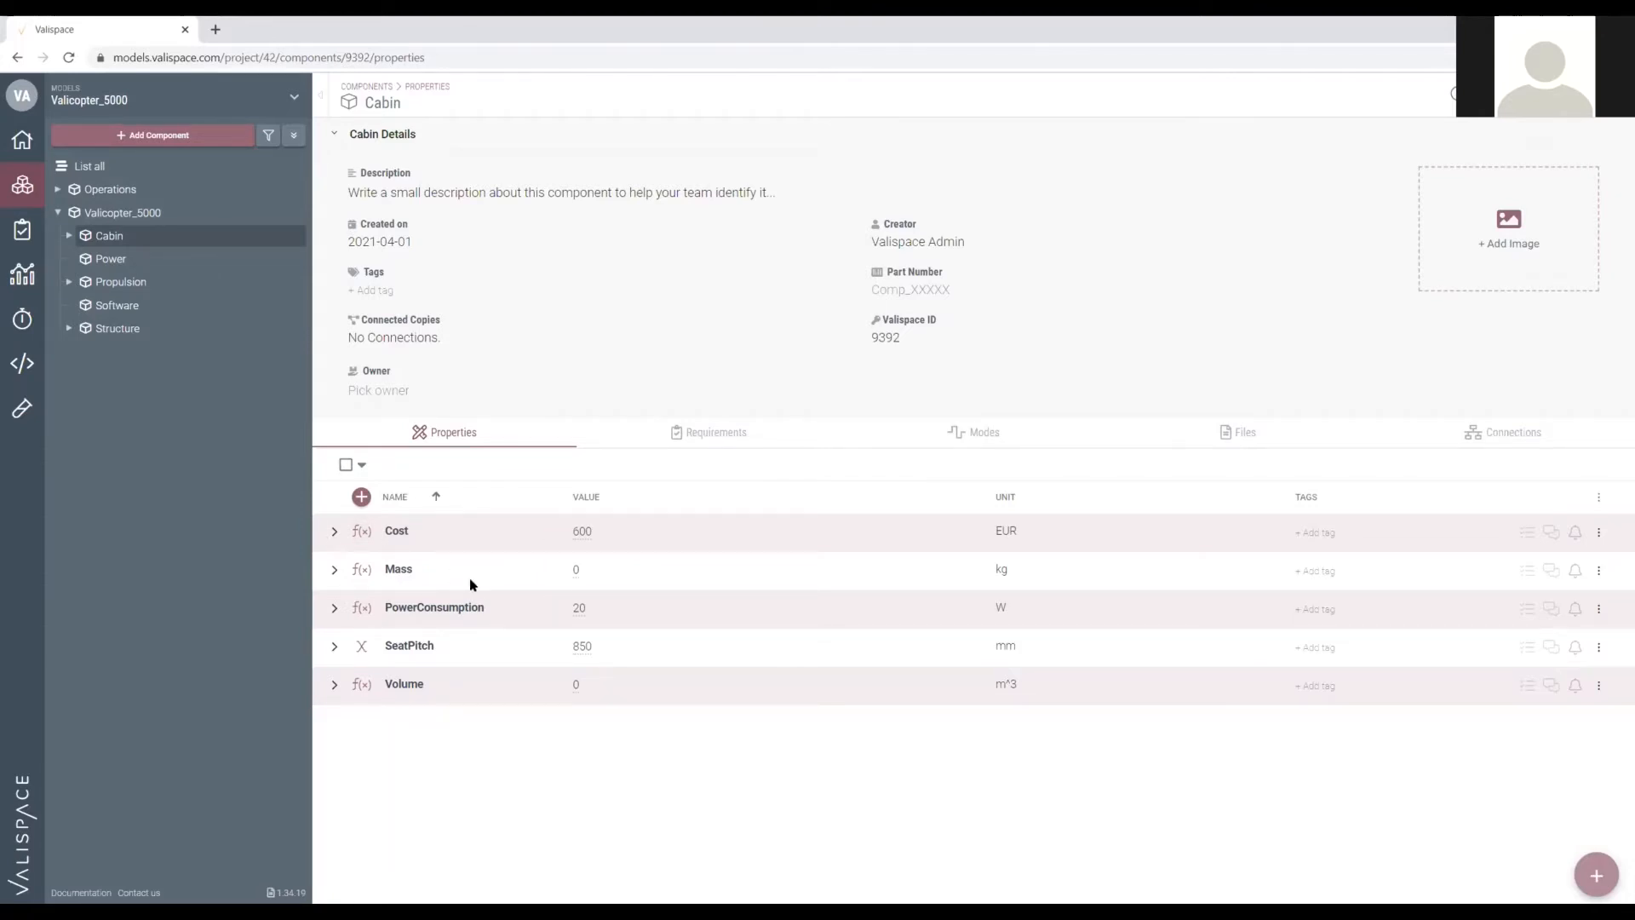
Review the properties of Valicopter_5000, Operations and Power, and look at the subcomponents of Propulsion.
click(111, 212)
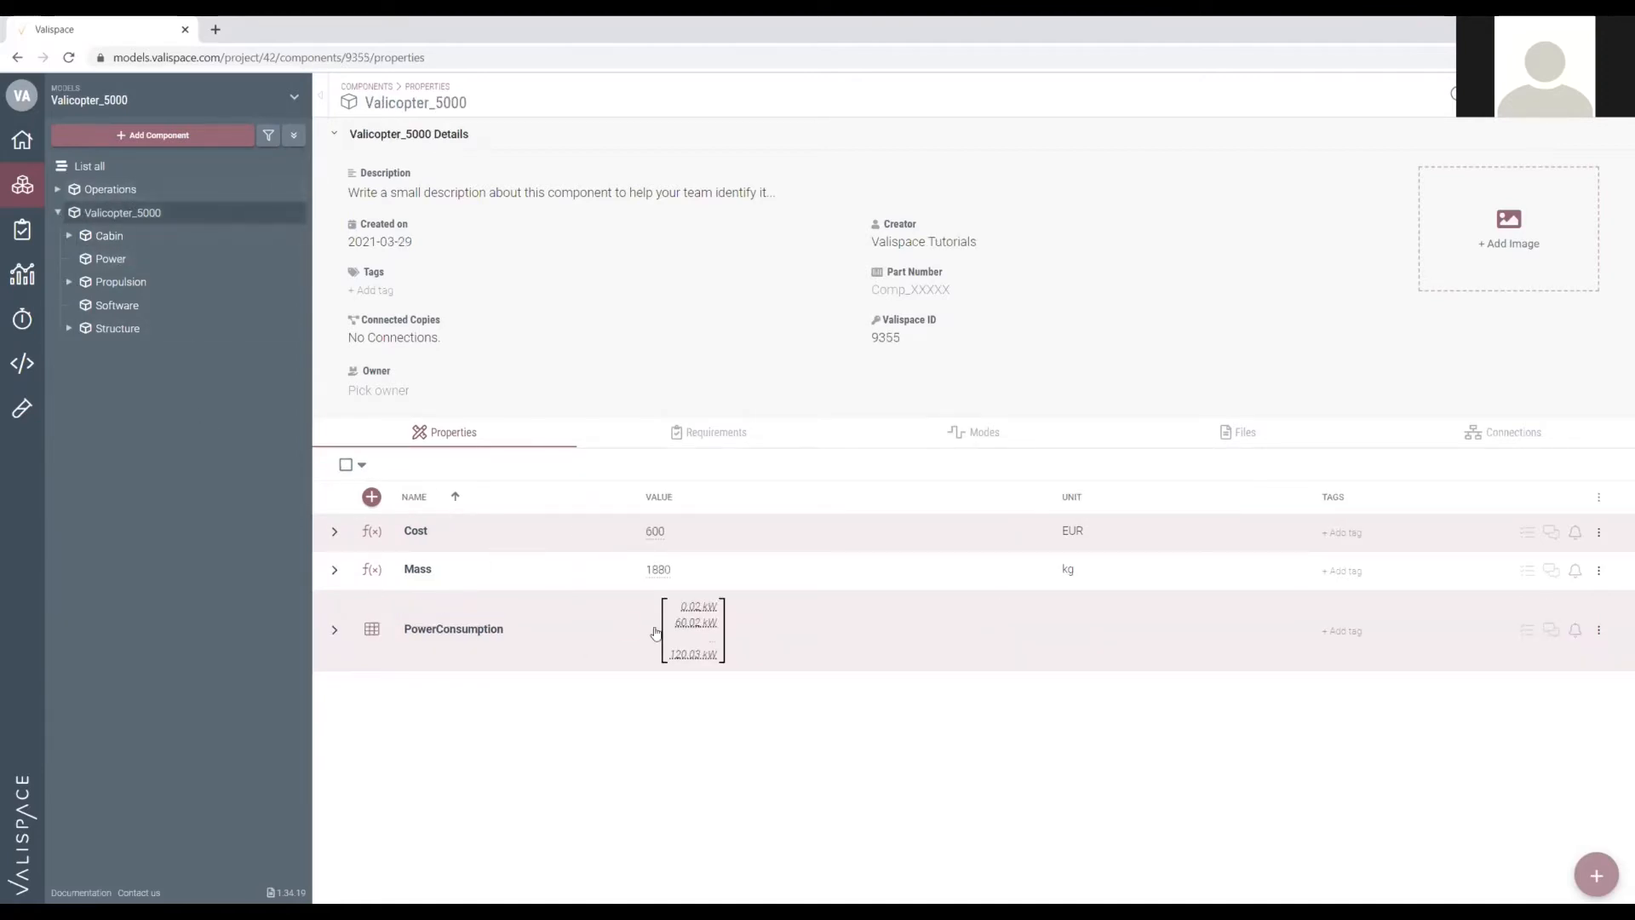
click(120, 189)
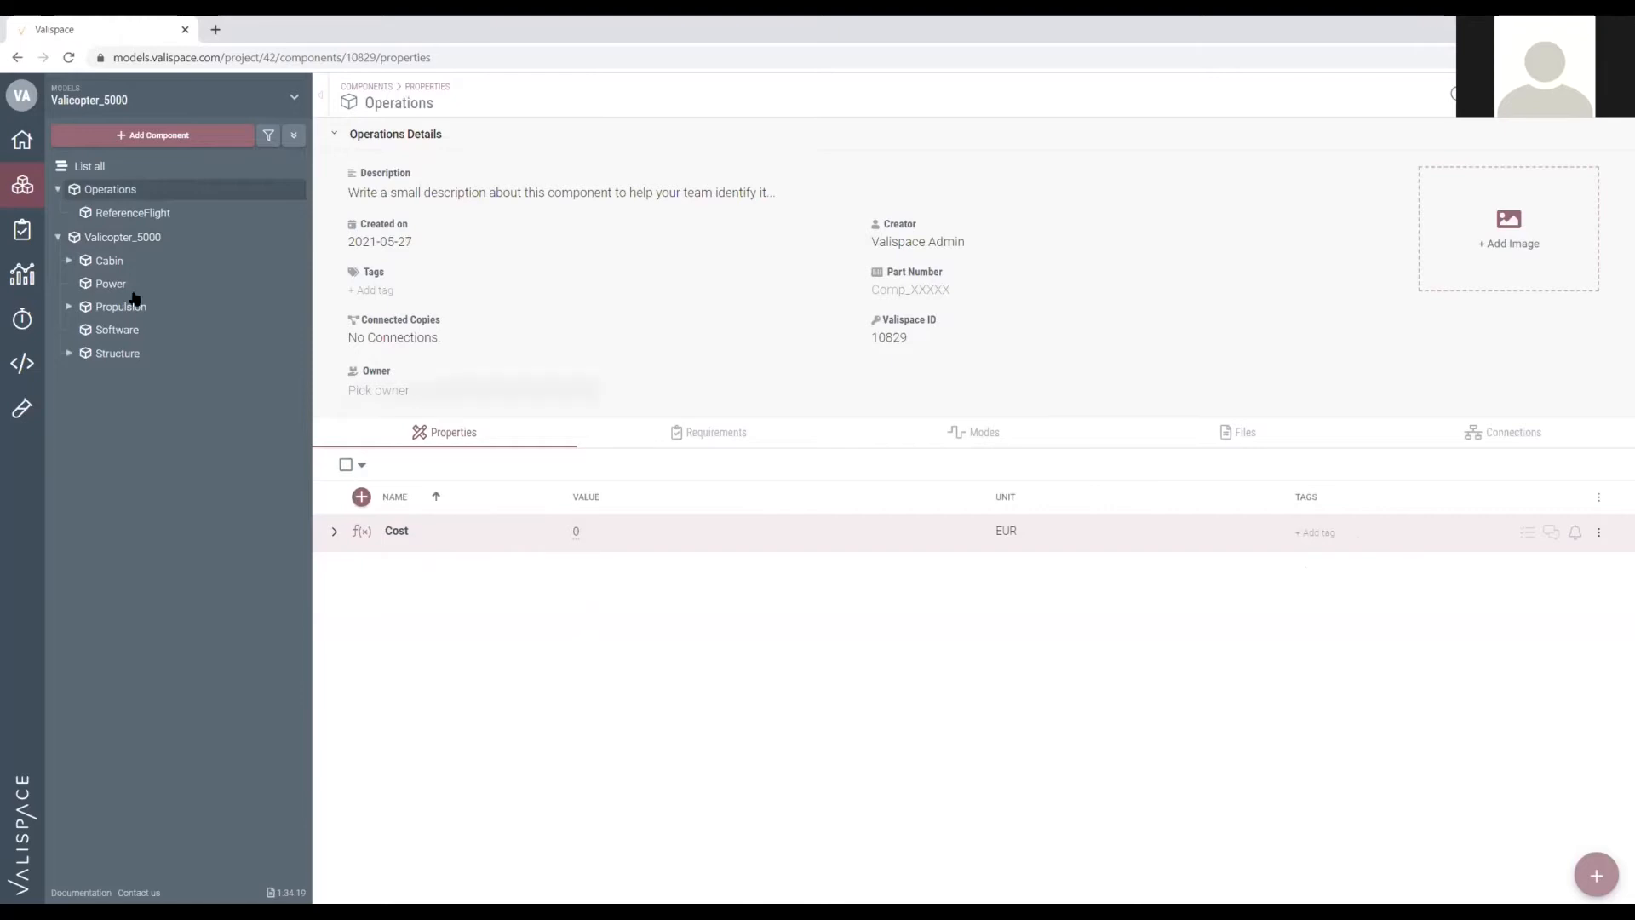
click(120, 238)
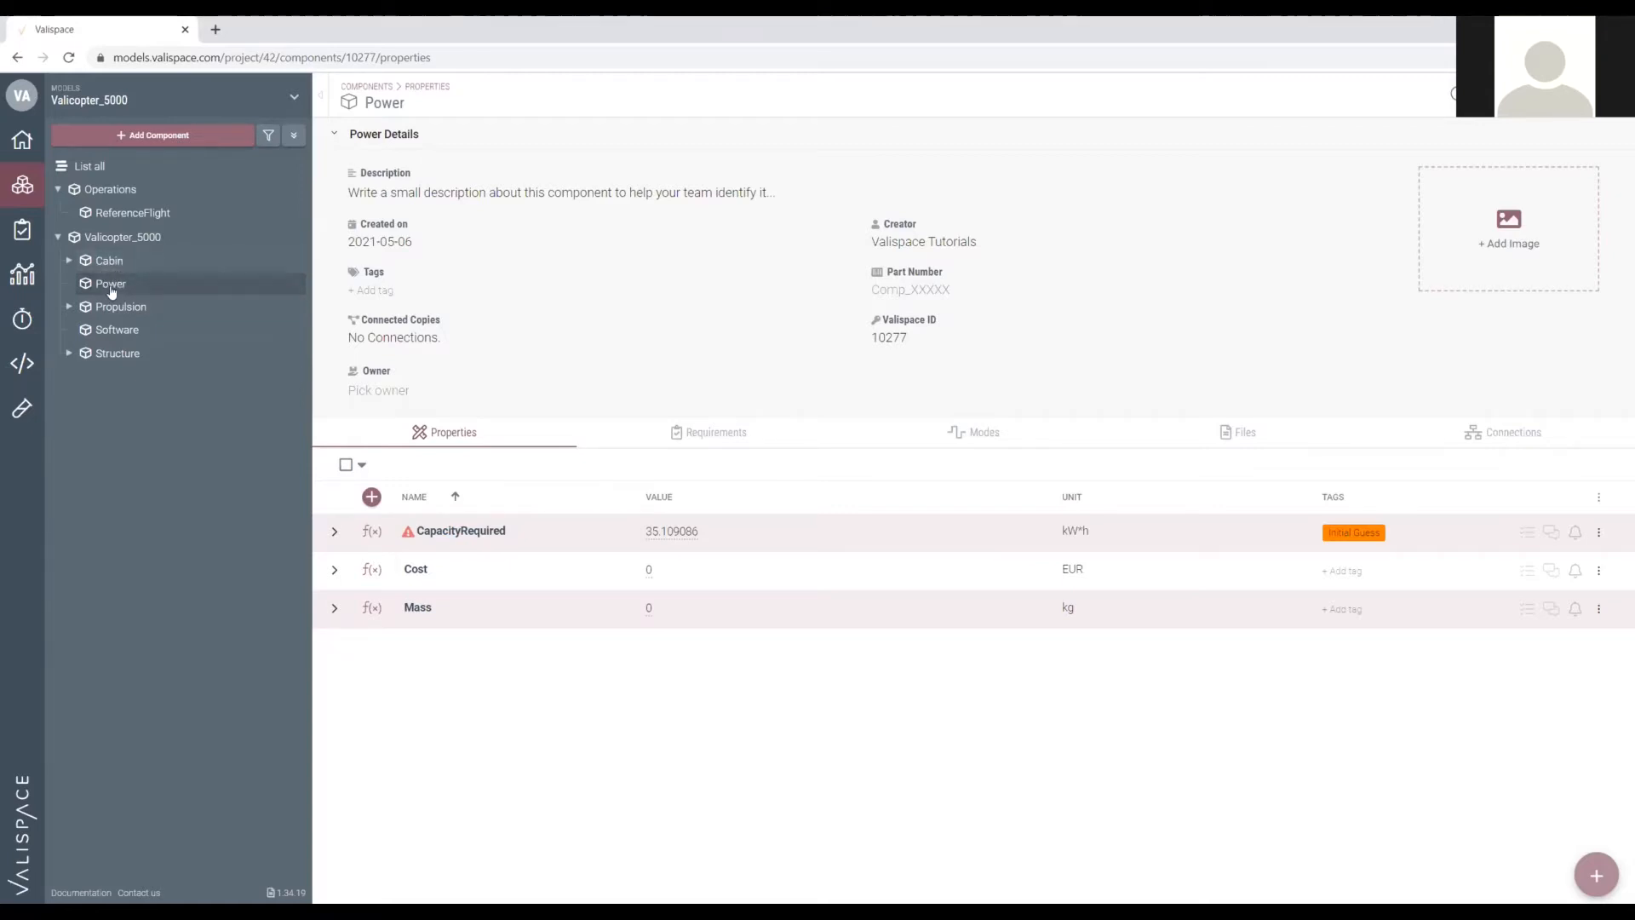
click(68, 309)
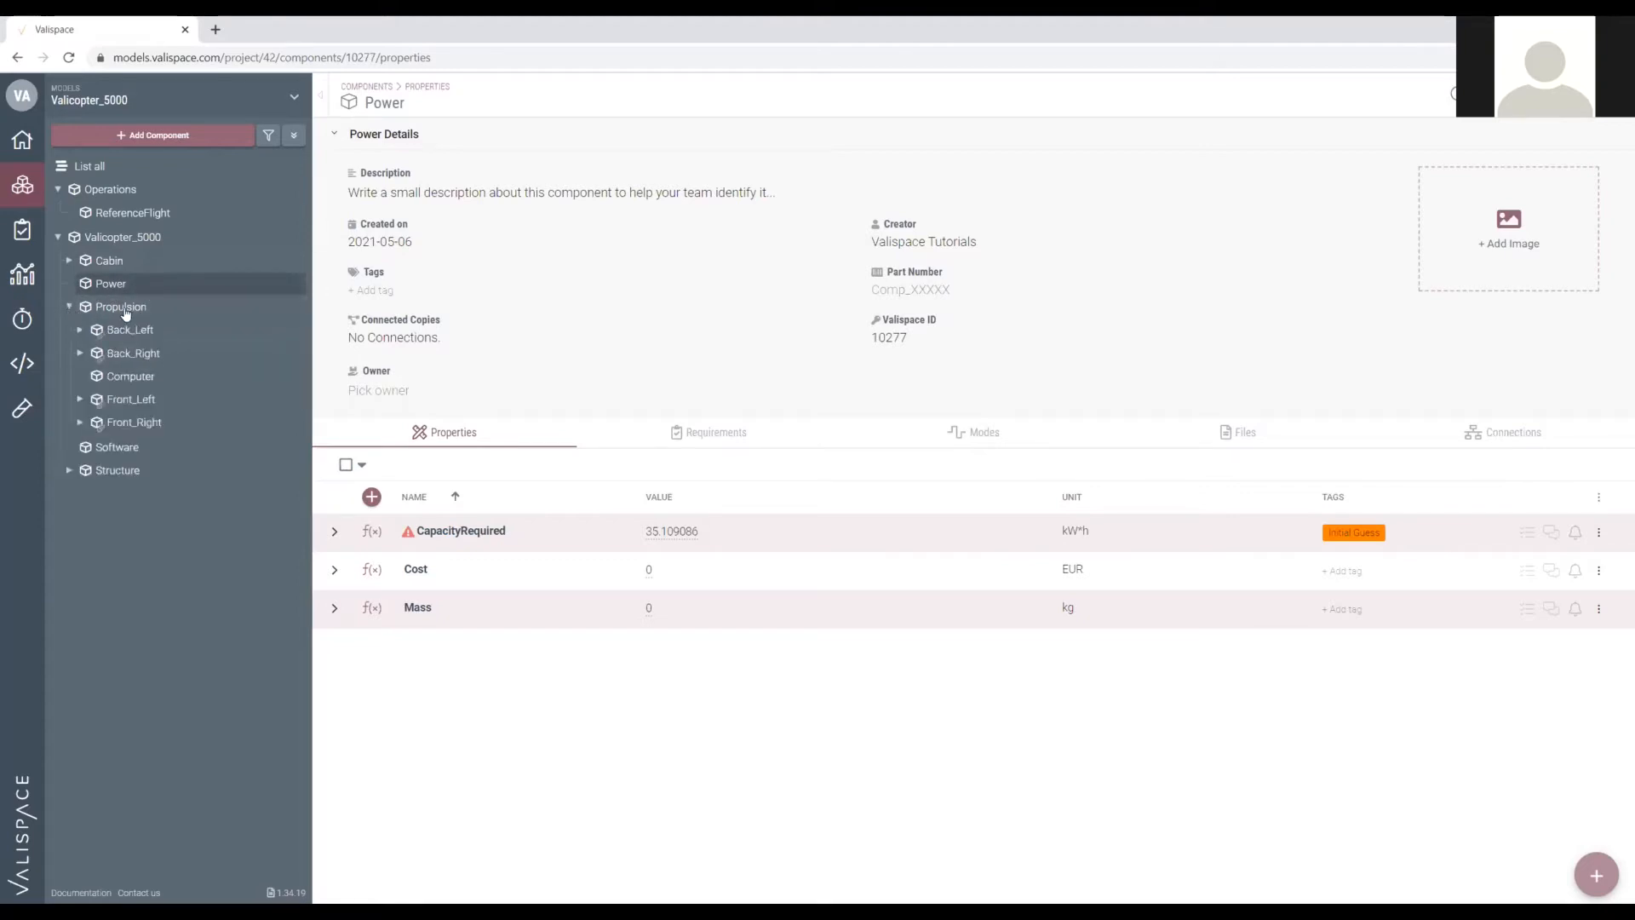
click(69, 308)
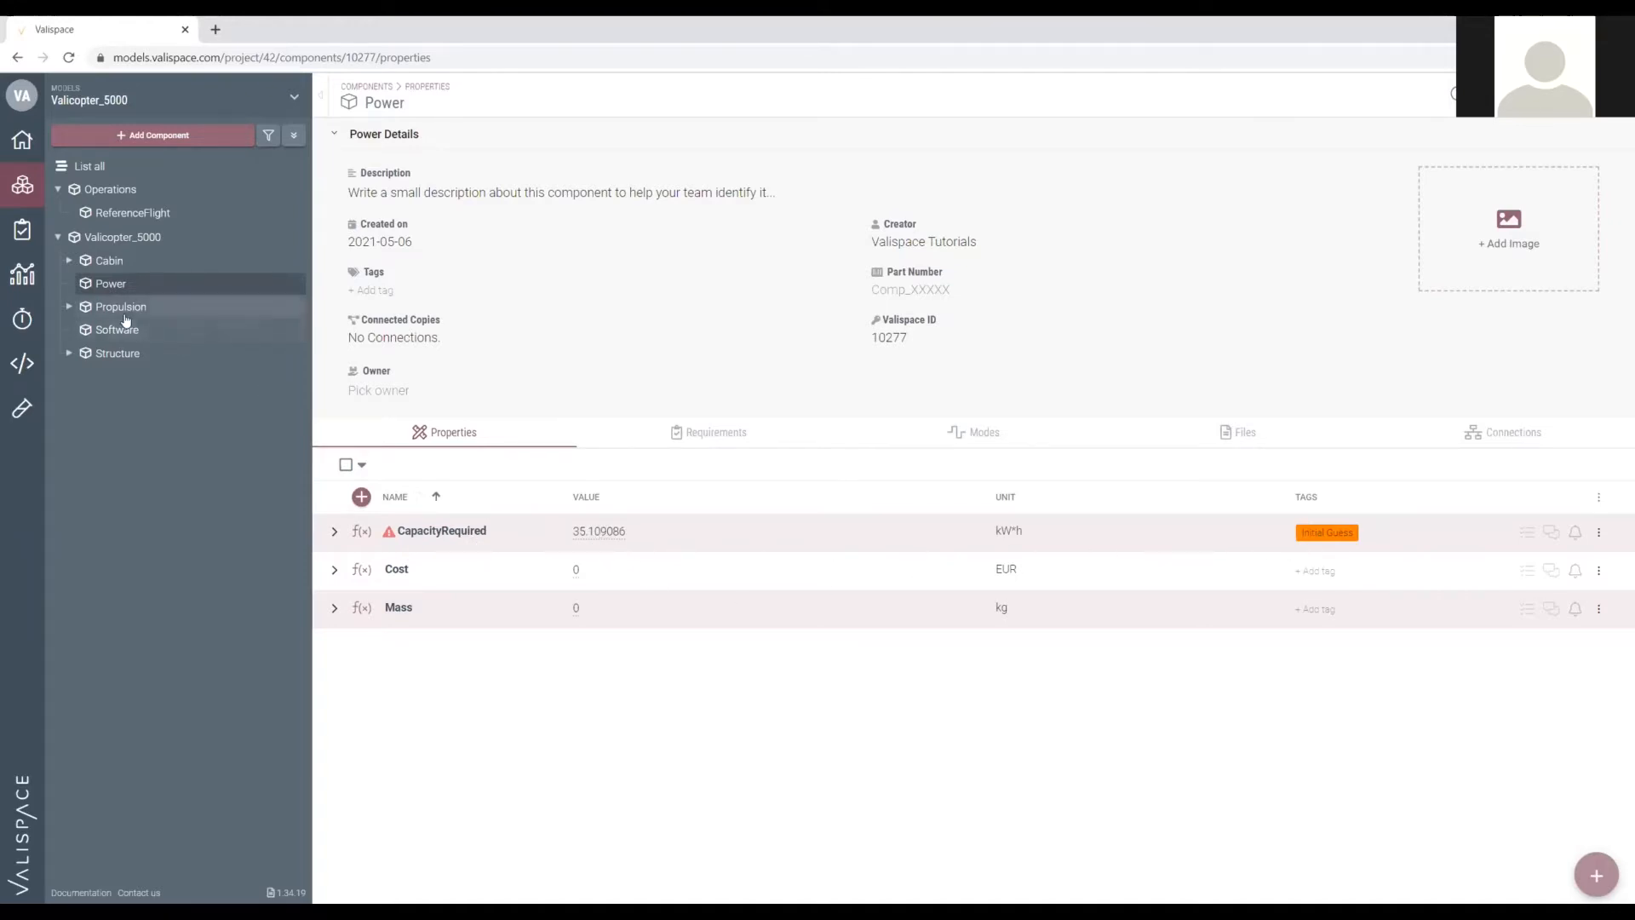
Examine the formula behind the Power component's CapacityRequired property, leaving it unedited.
click(588, 537)
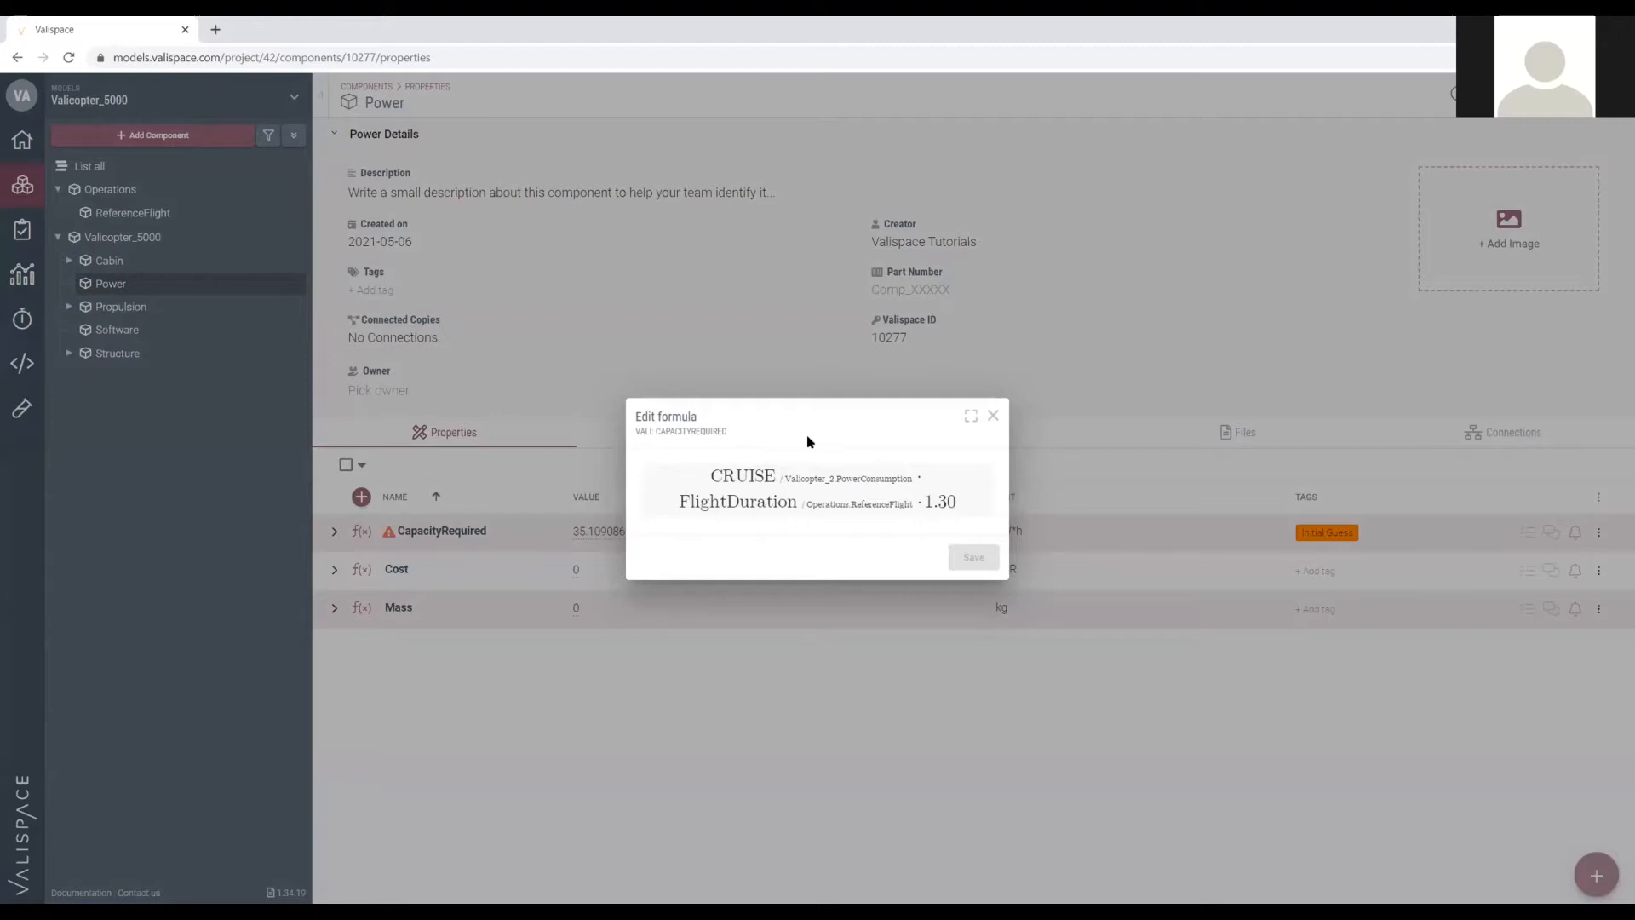
click(942, 511)
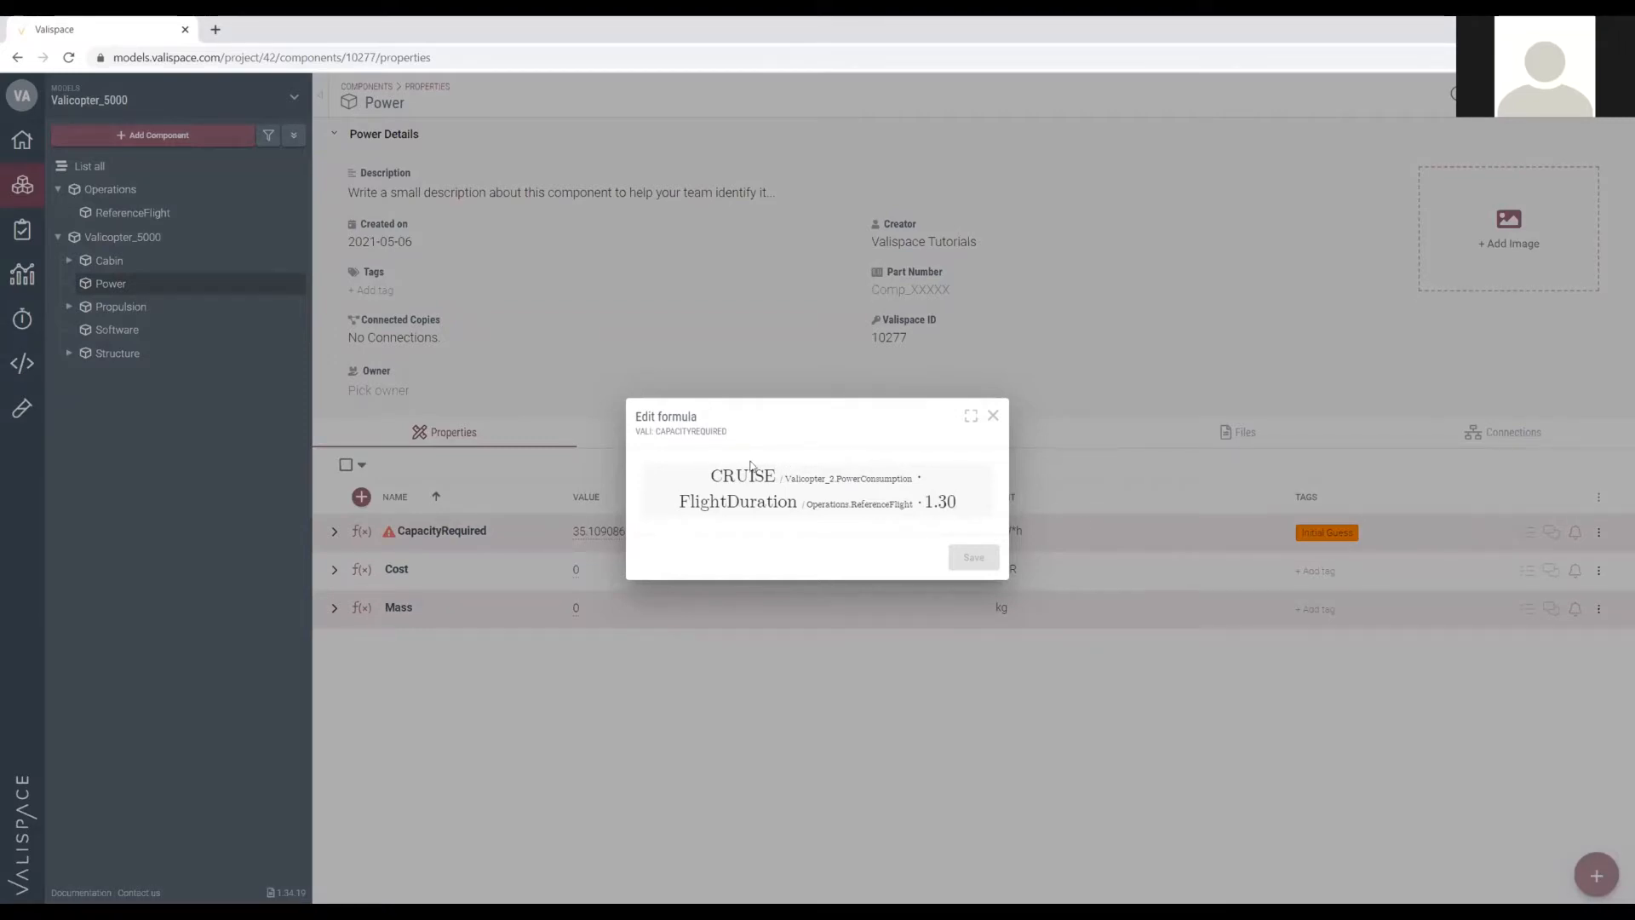
click(991, 417)
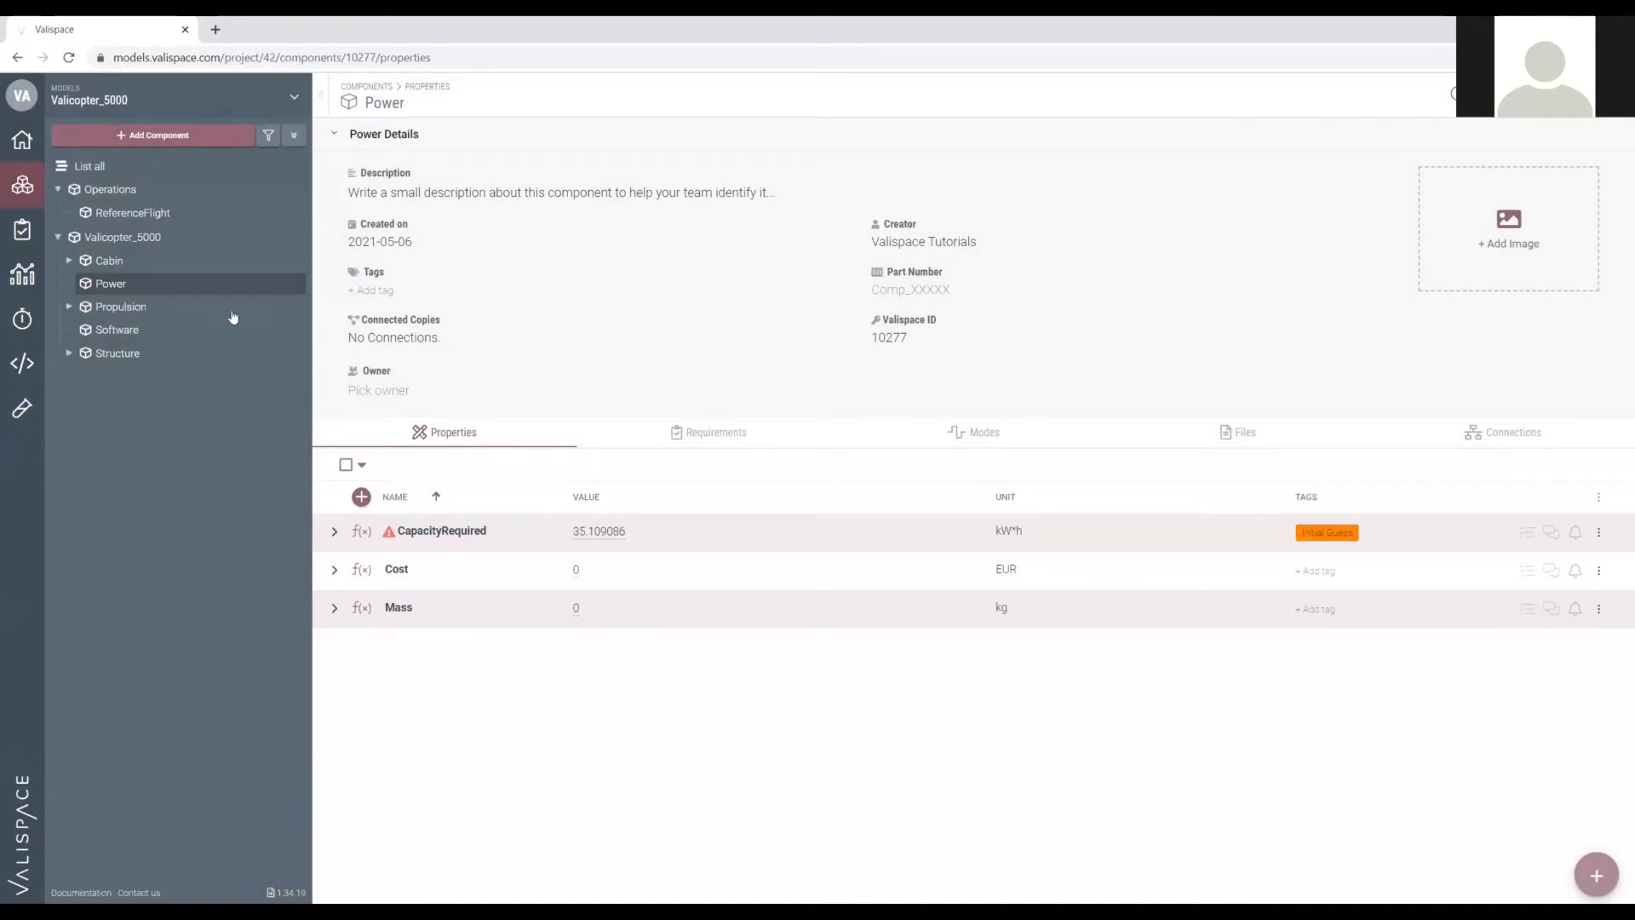
right_click(117, 292)
click(205, 716)
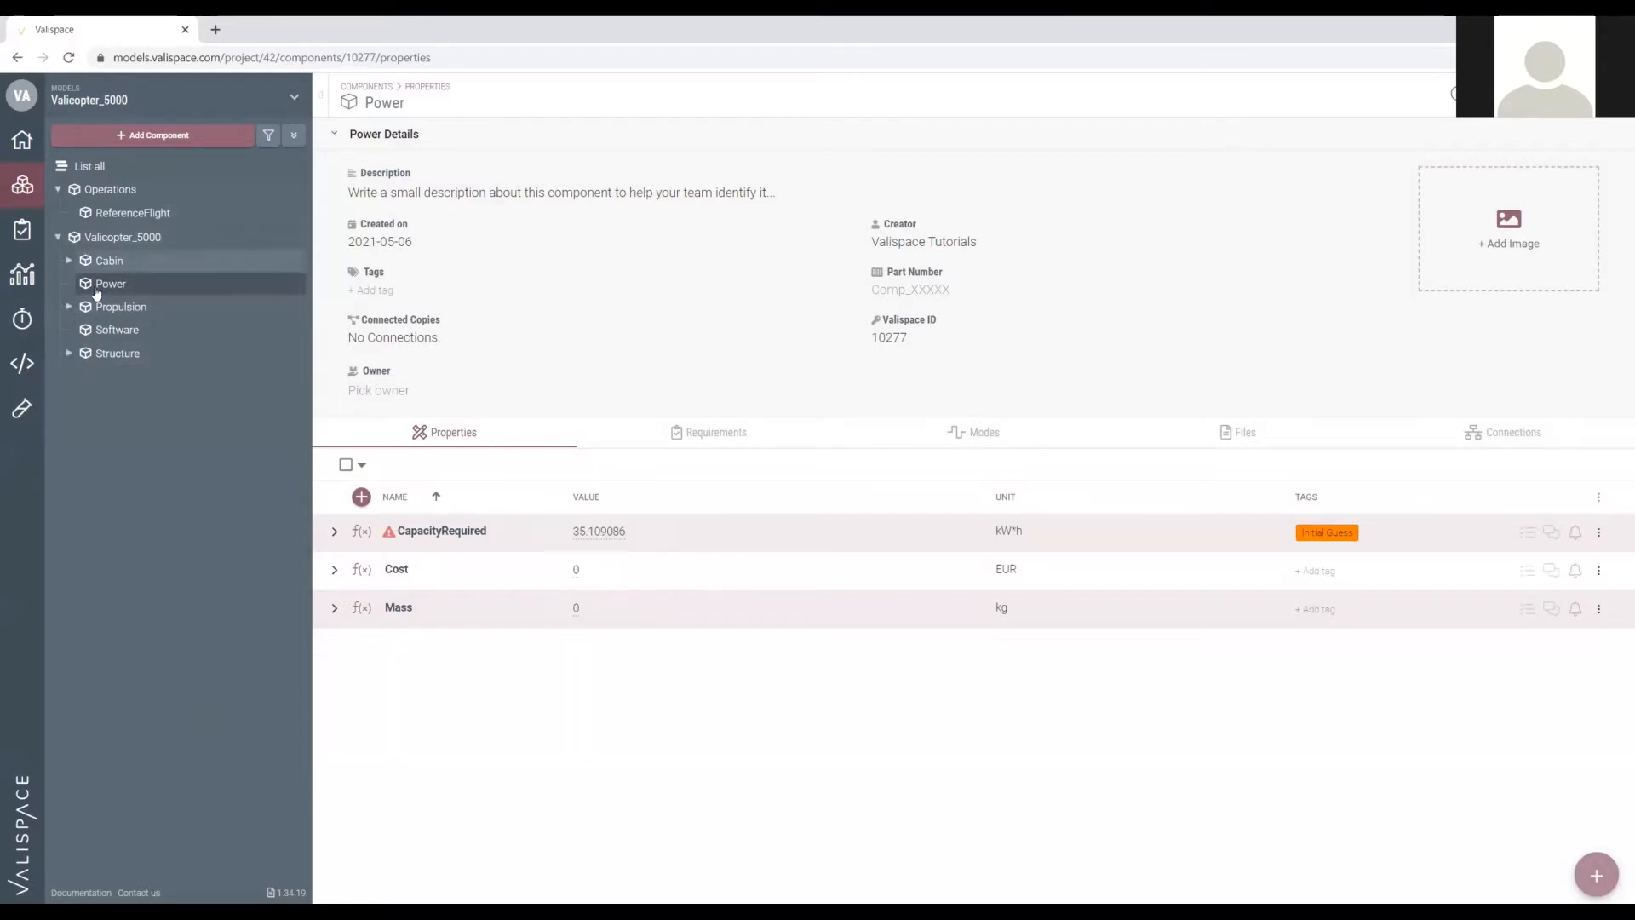
click(154, 141)
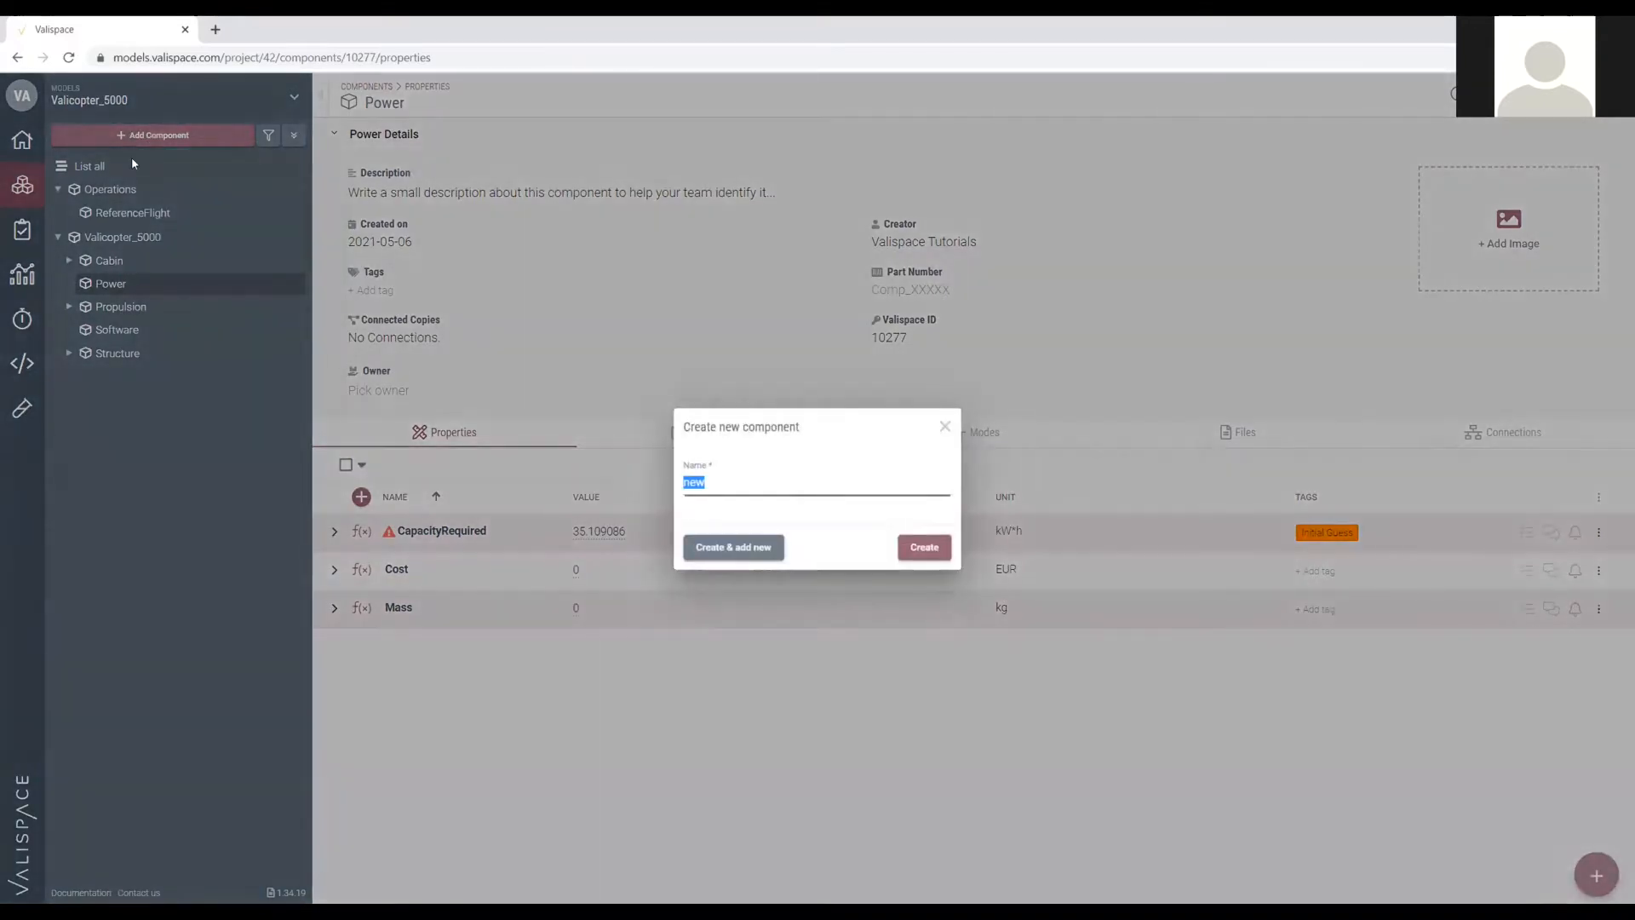
click(133, 172)
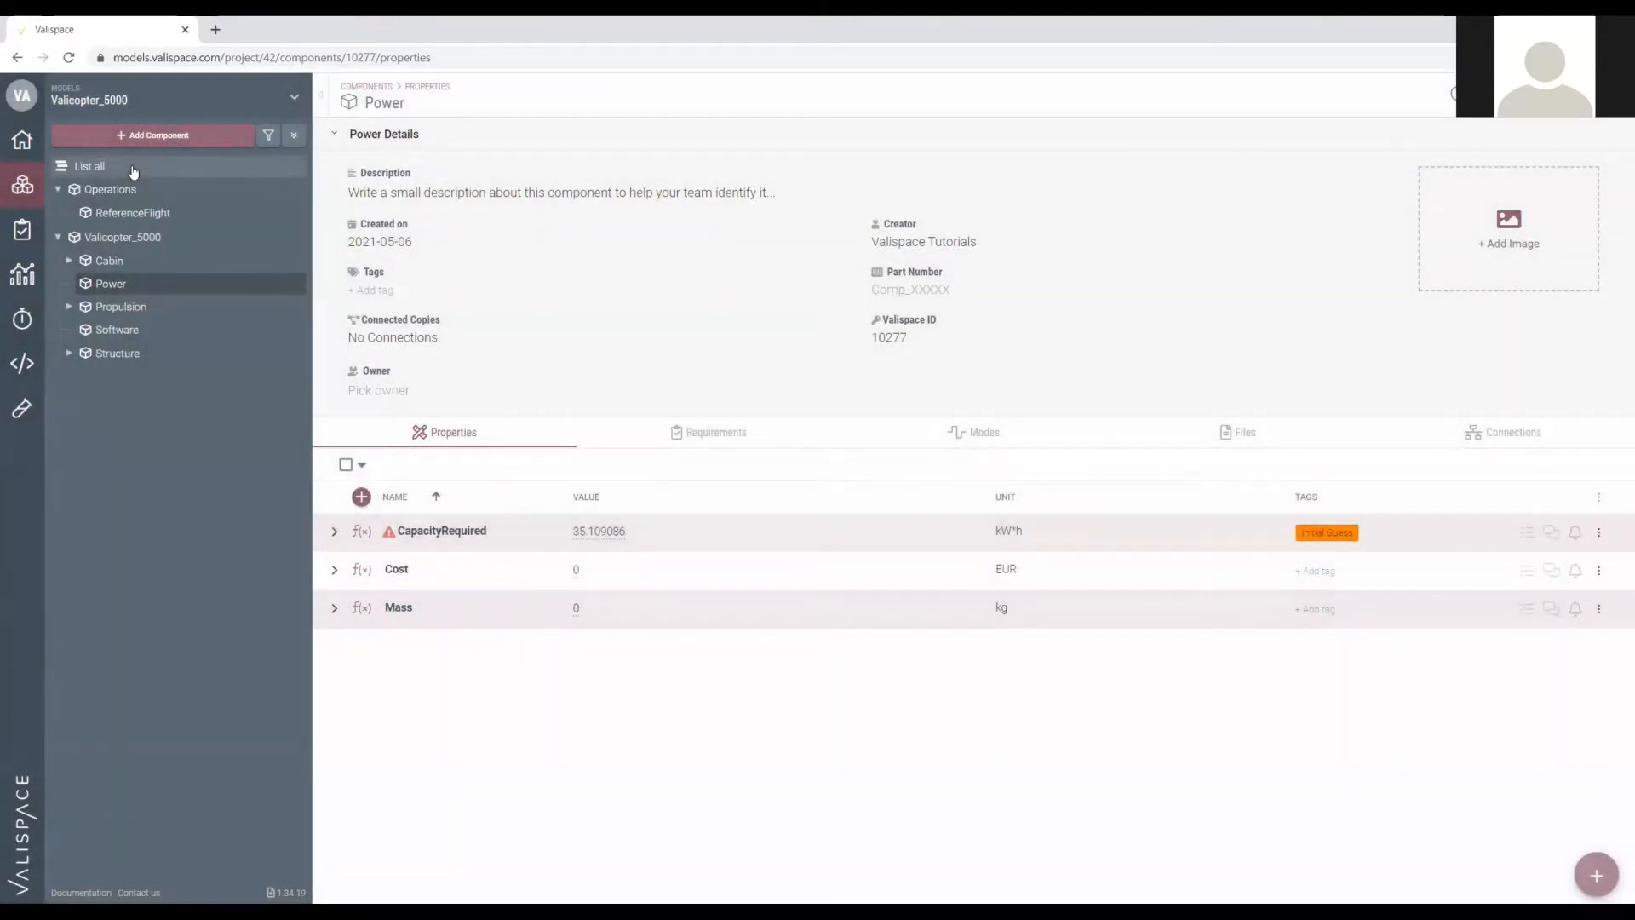
Add a component named Battery under Power, reload the page and open the new component.
right_click(107, 289)
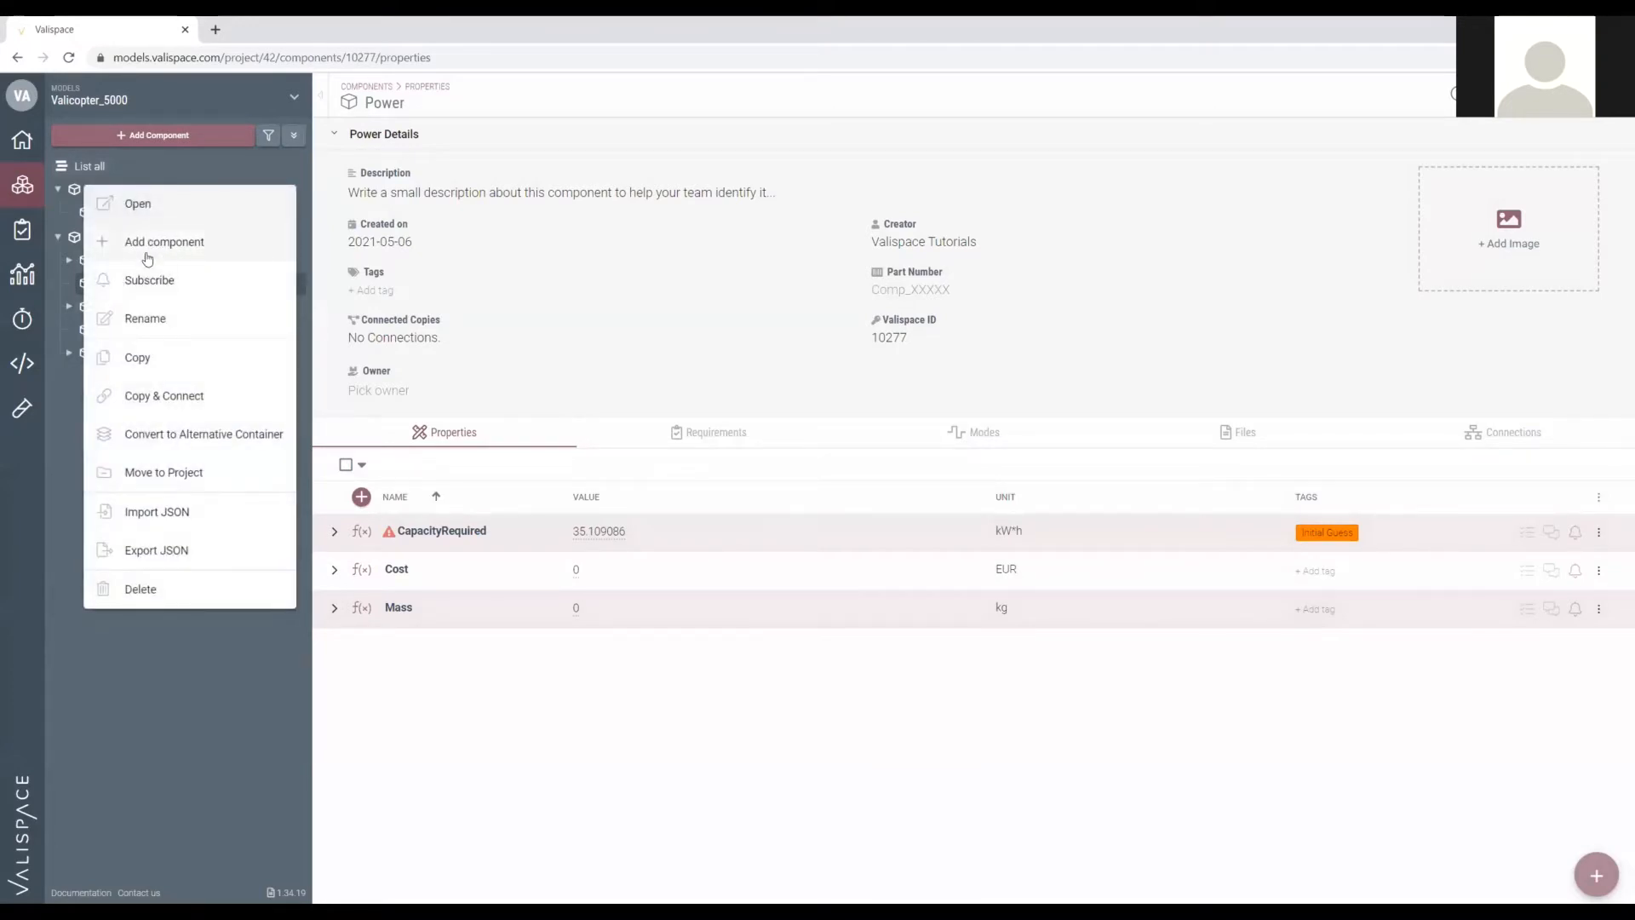
click(176, 243)
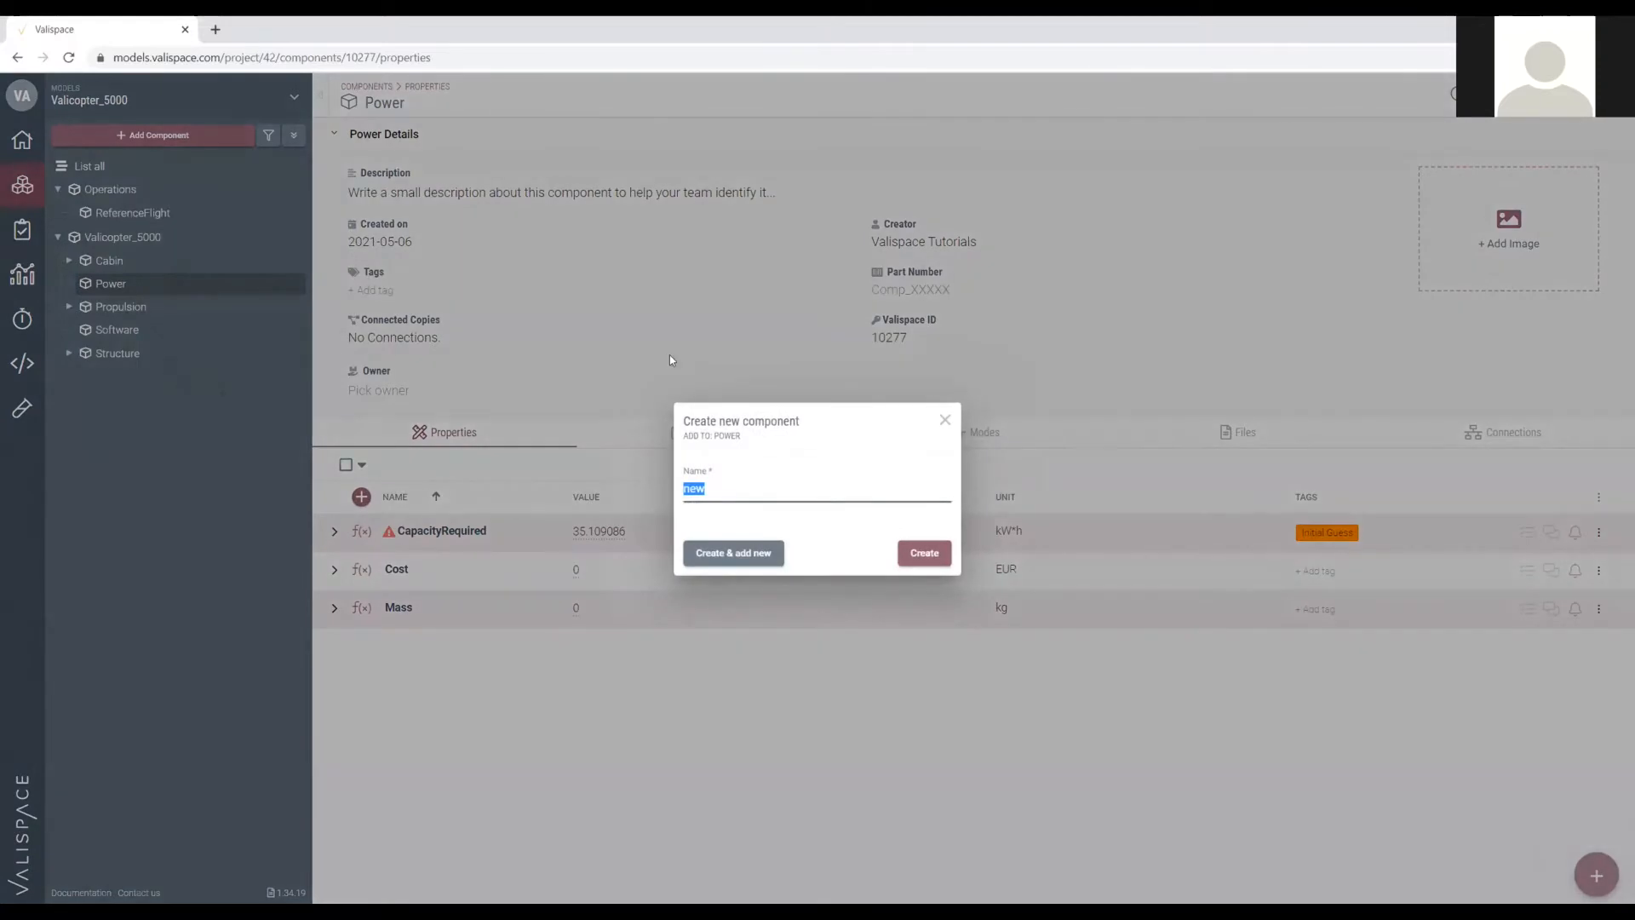
text(Battery)
click(920, 558)
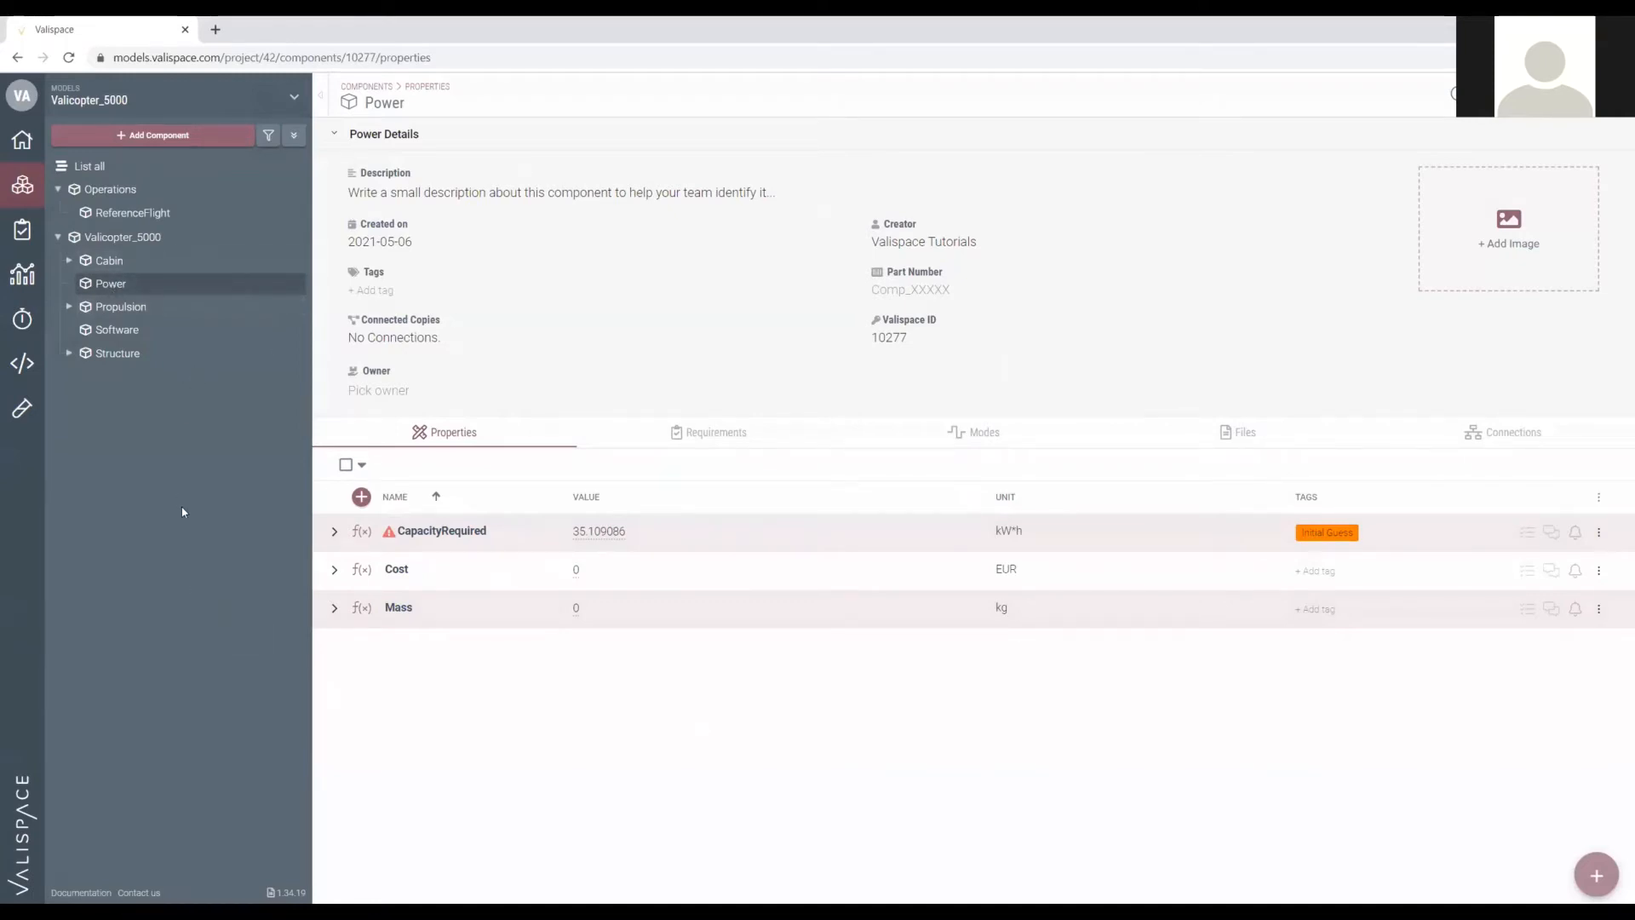
key(F5)
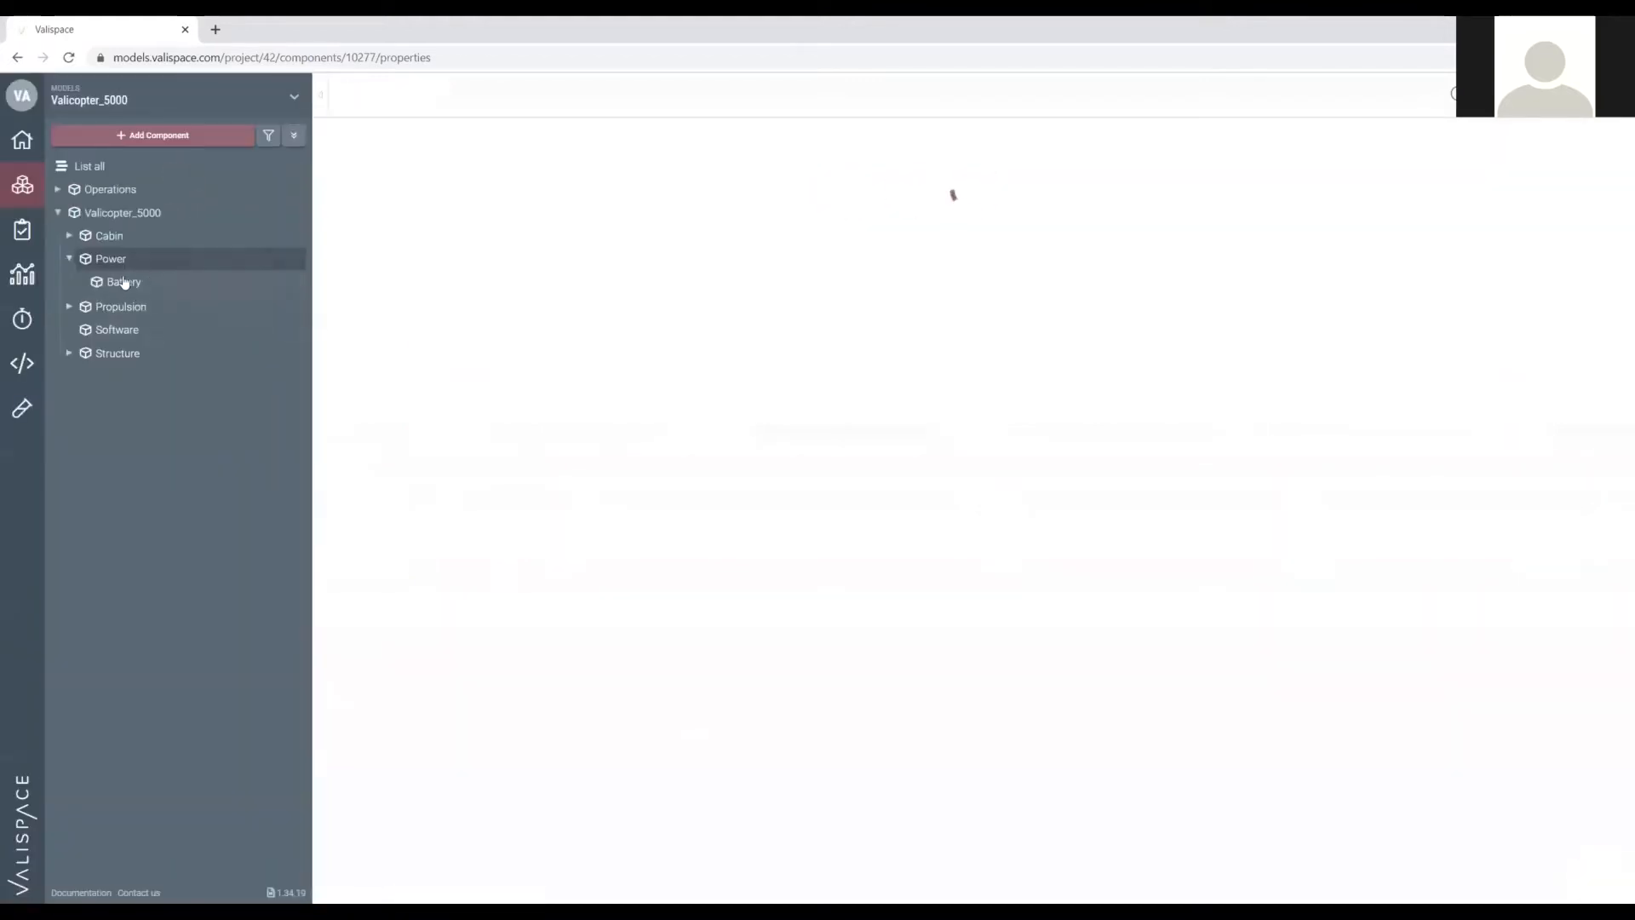
click(126, 282)
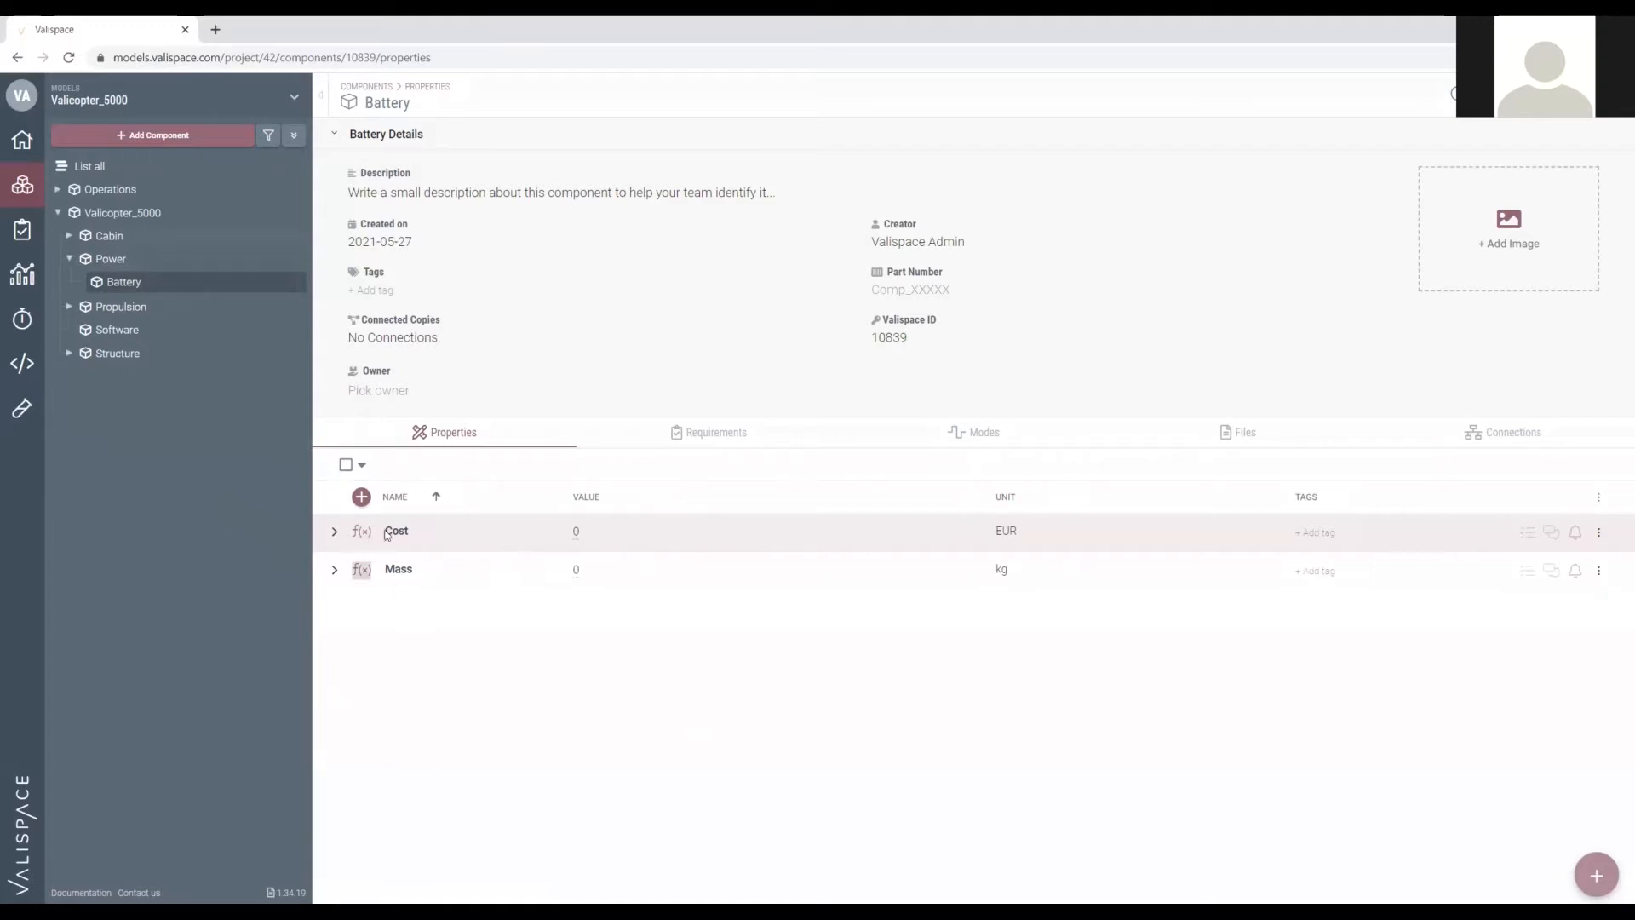
Check in the settings which valitypes are added to components by default, and return to the Battery component.
click(24, 101)
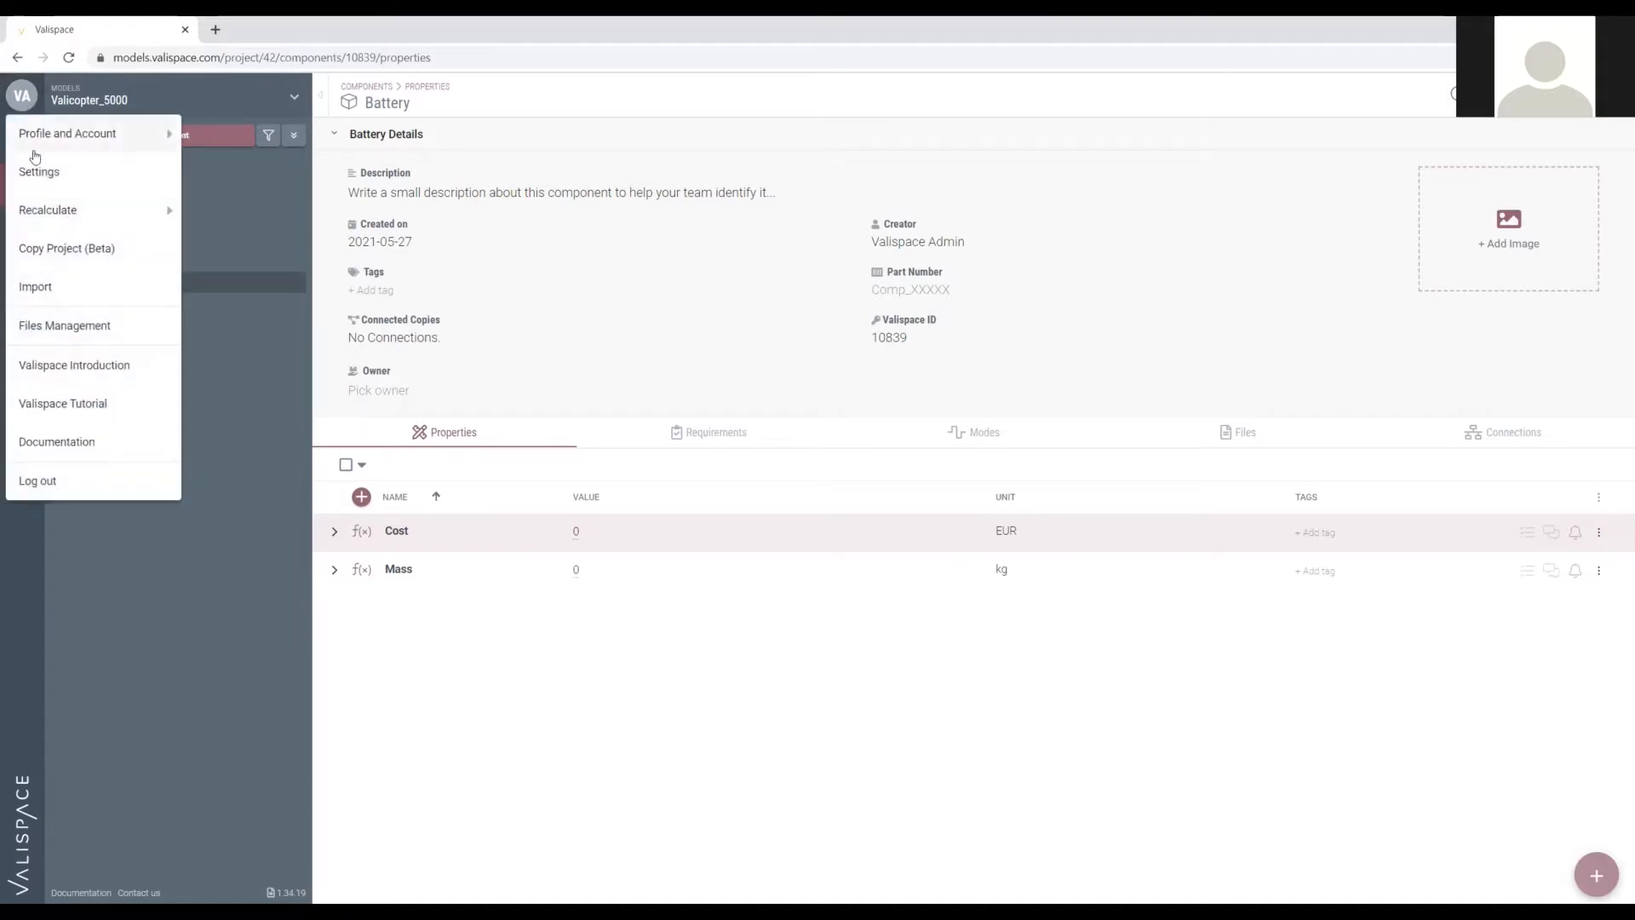
click(59, 179)
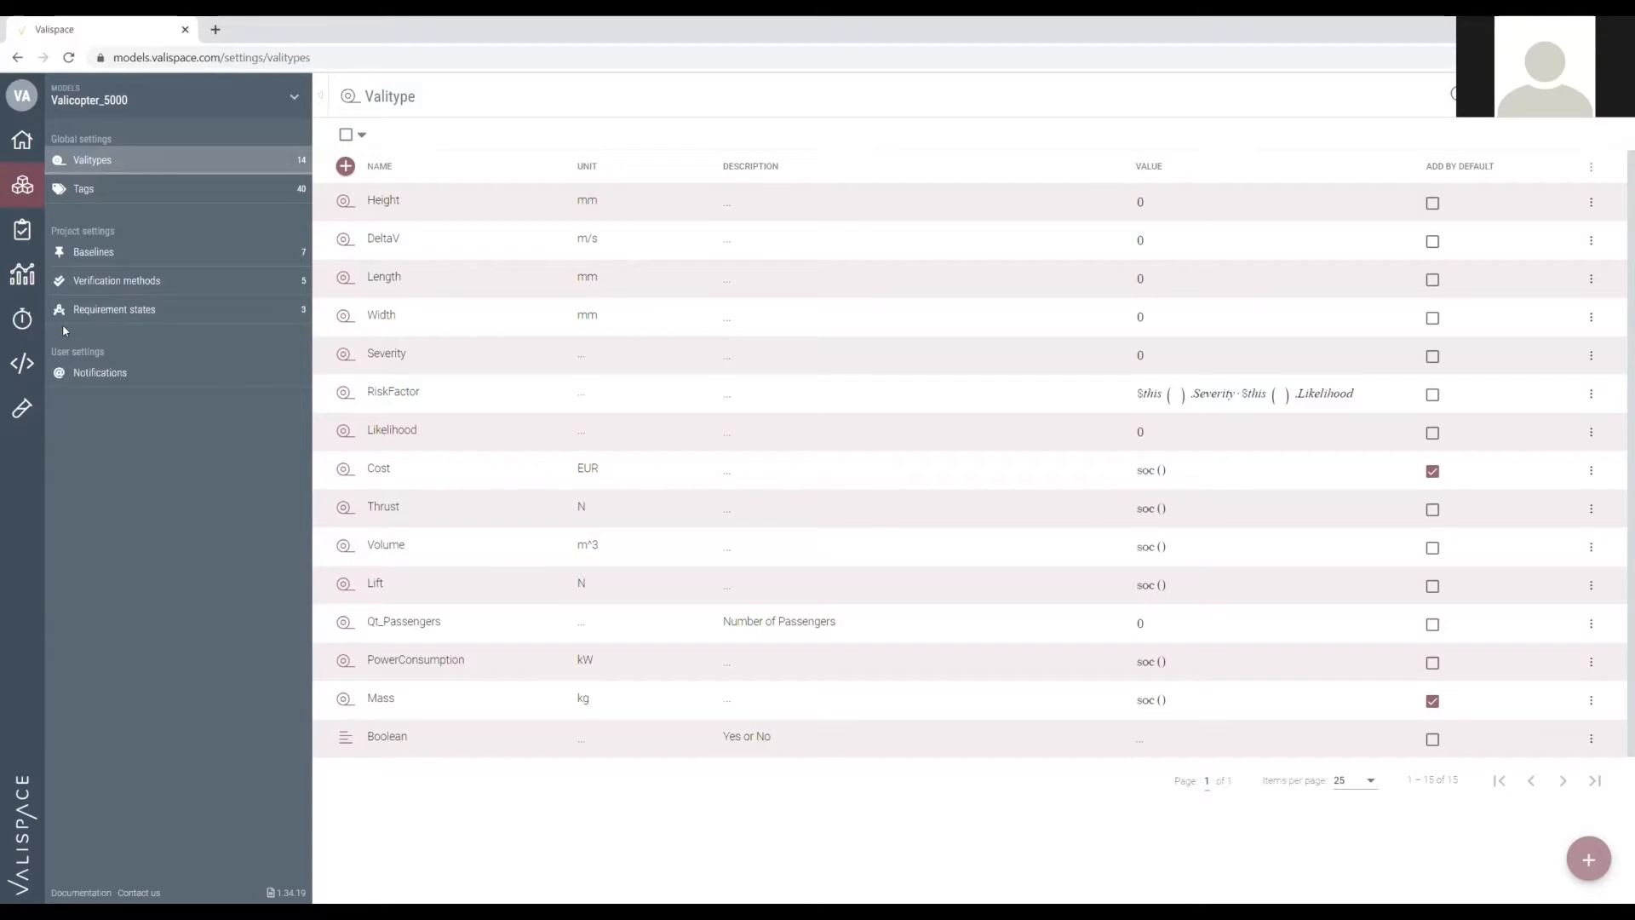
click(21, 194)
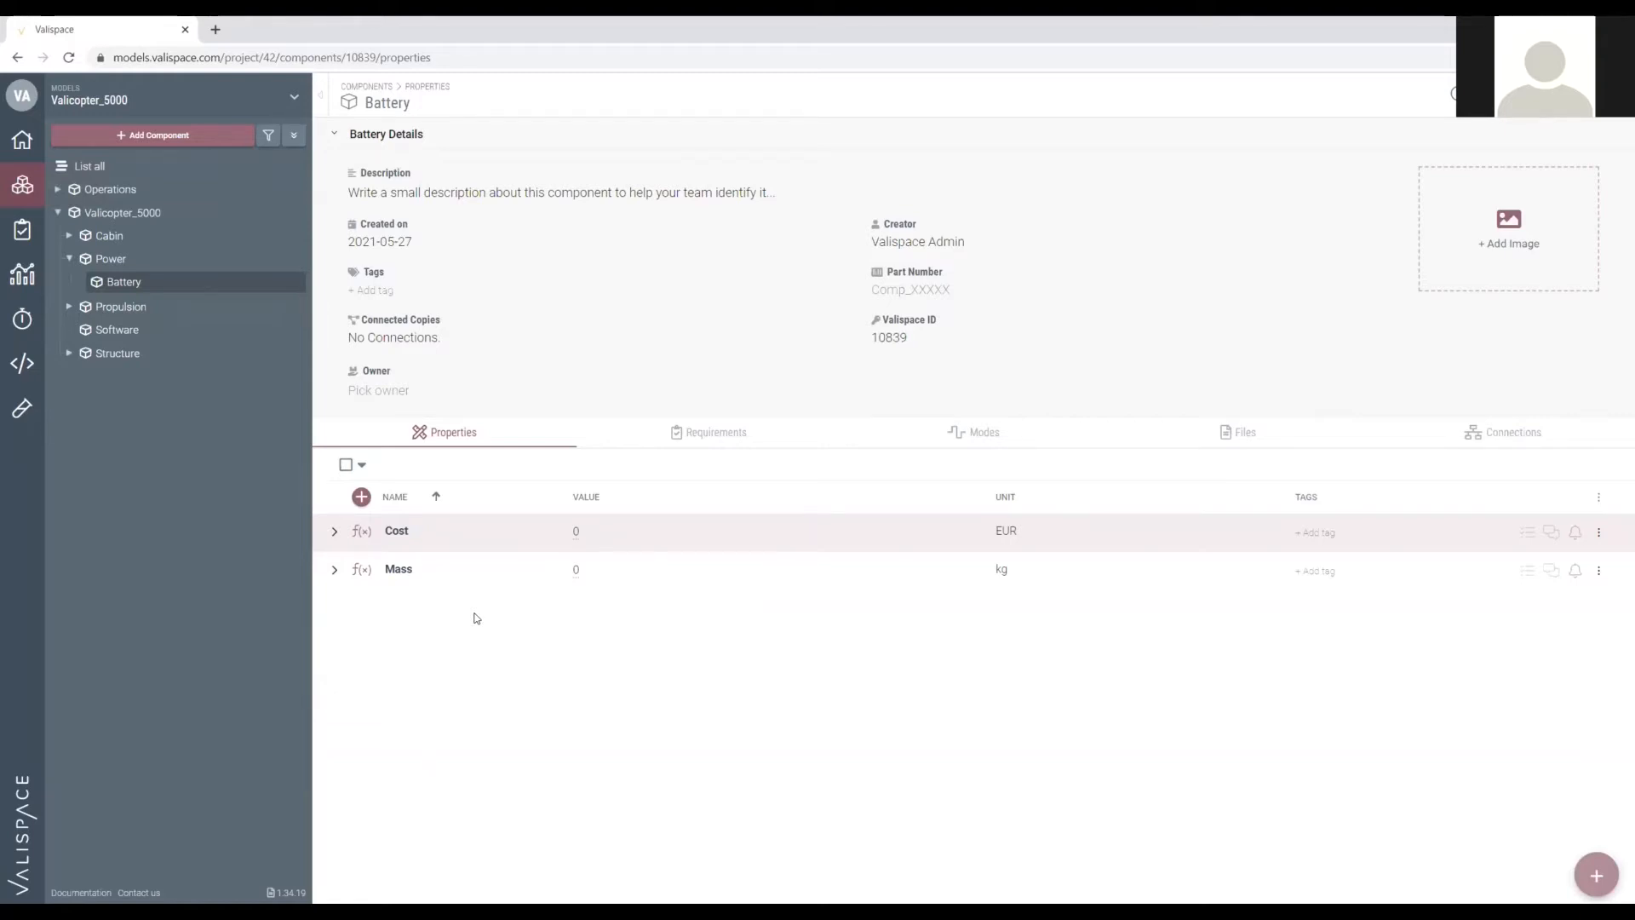
Start a new Vali property on the Battery component, naming it CostPerkWh and giving it the formula value 140.
scroll(478, 618, down, 2)
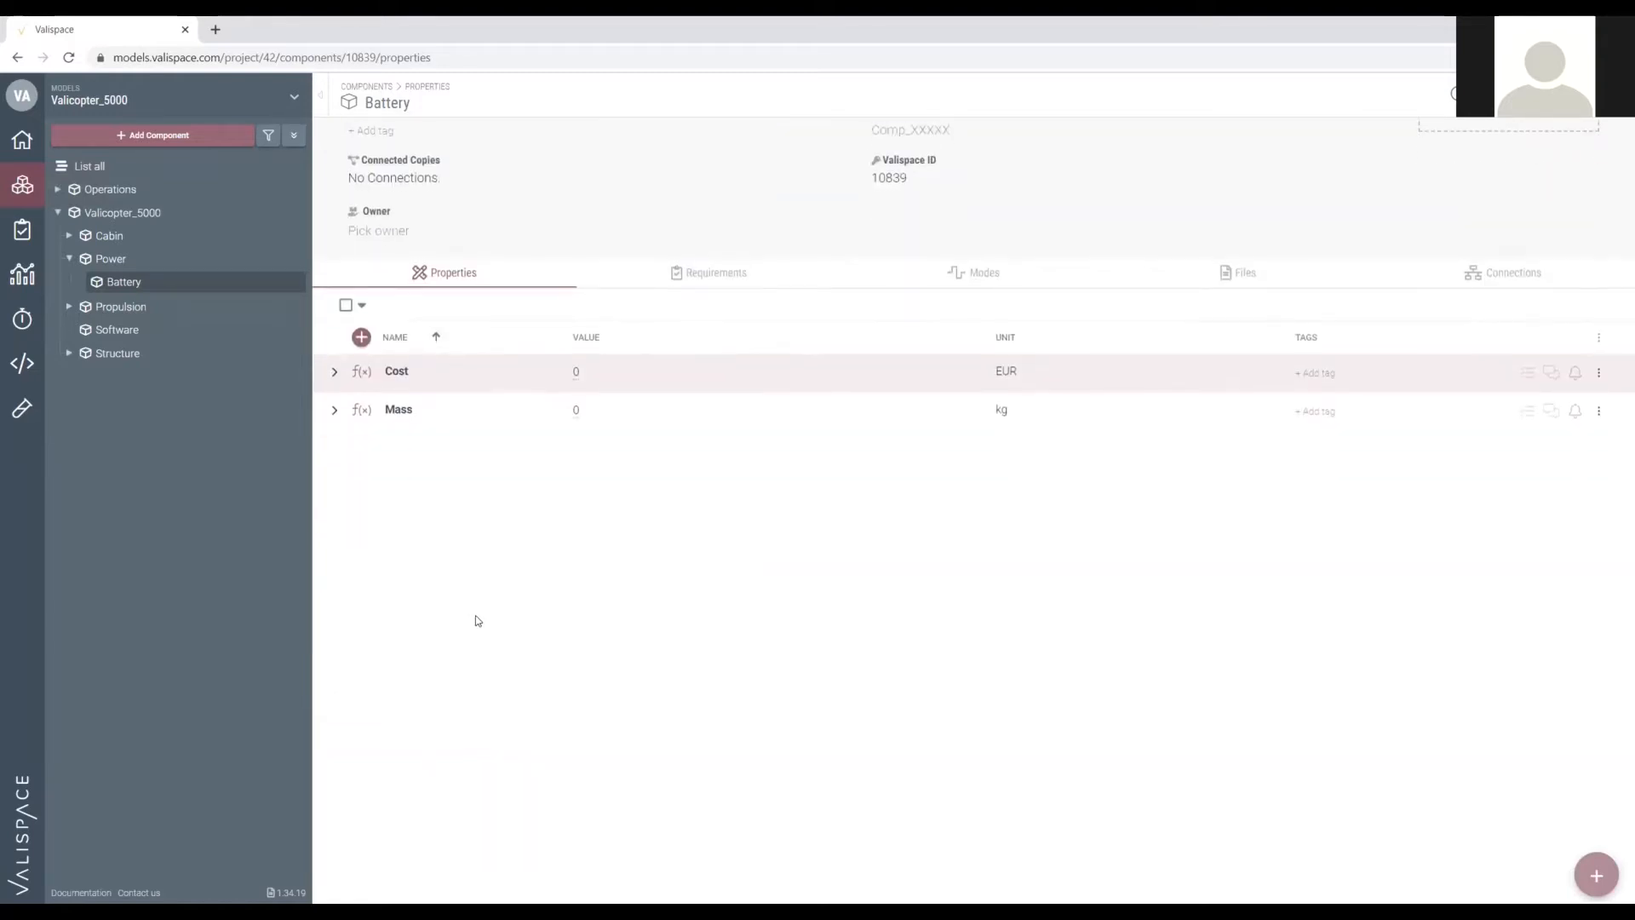
scroll(474, 620, up, 1)
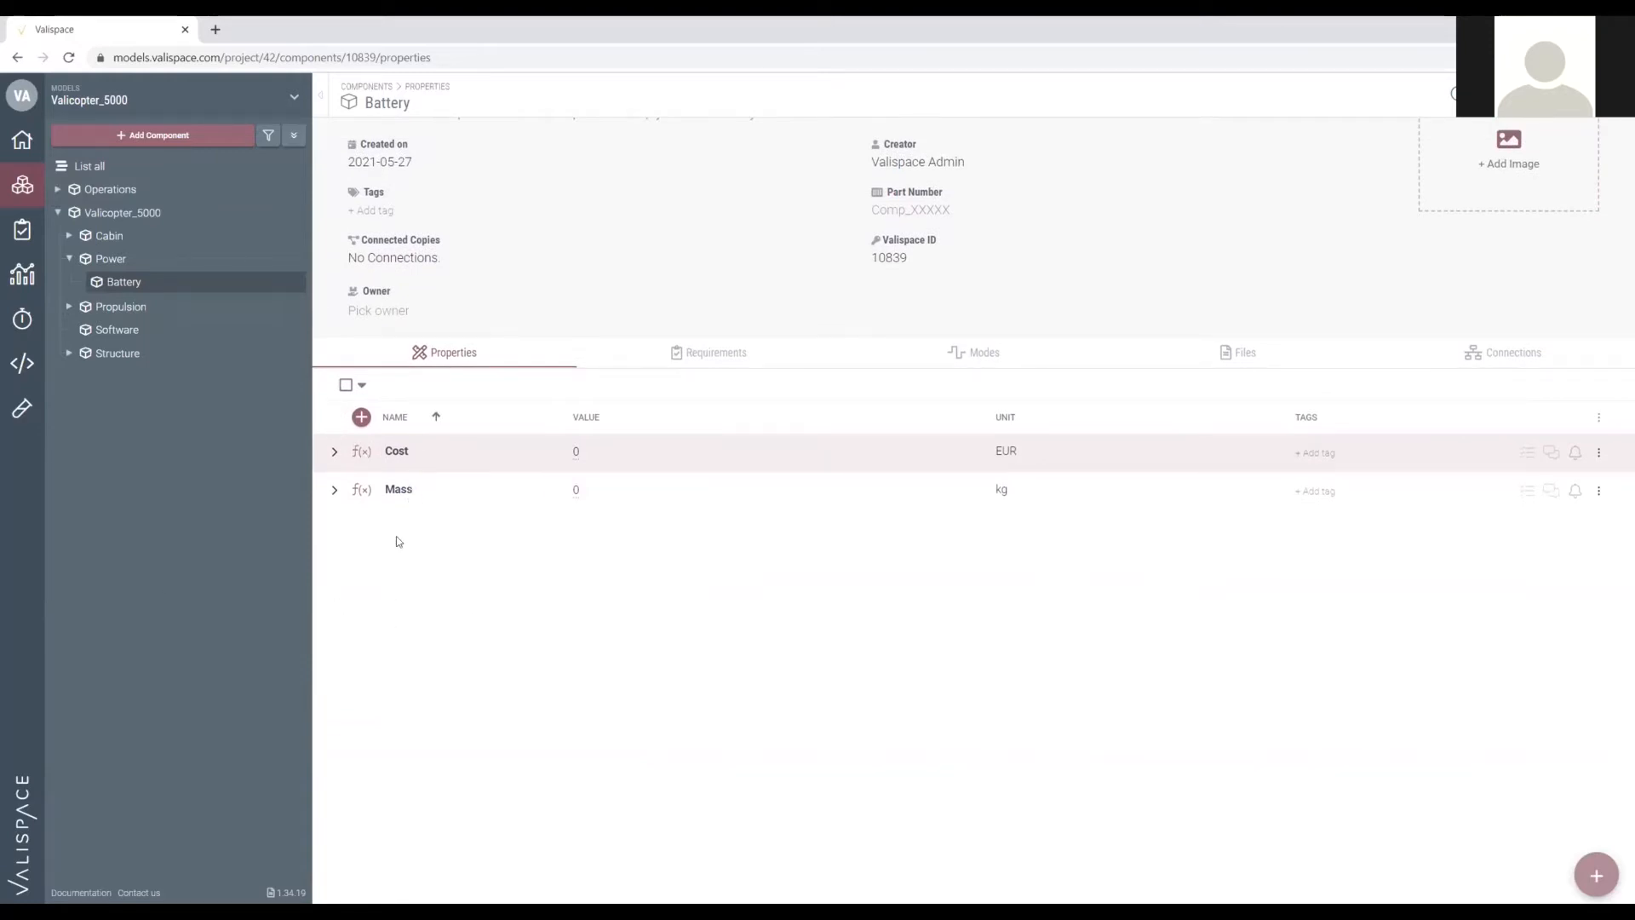
click(361, 419)
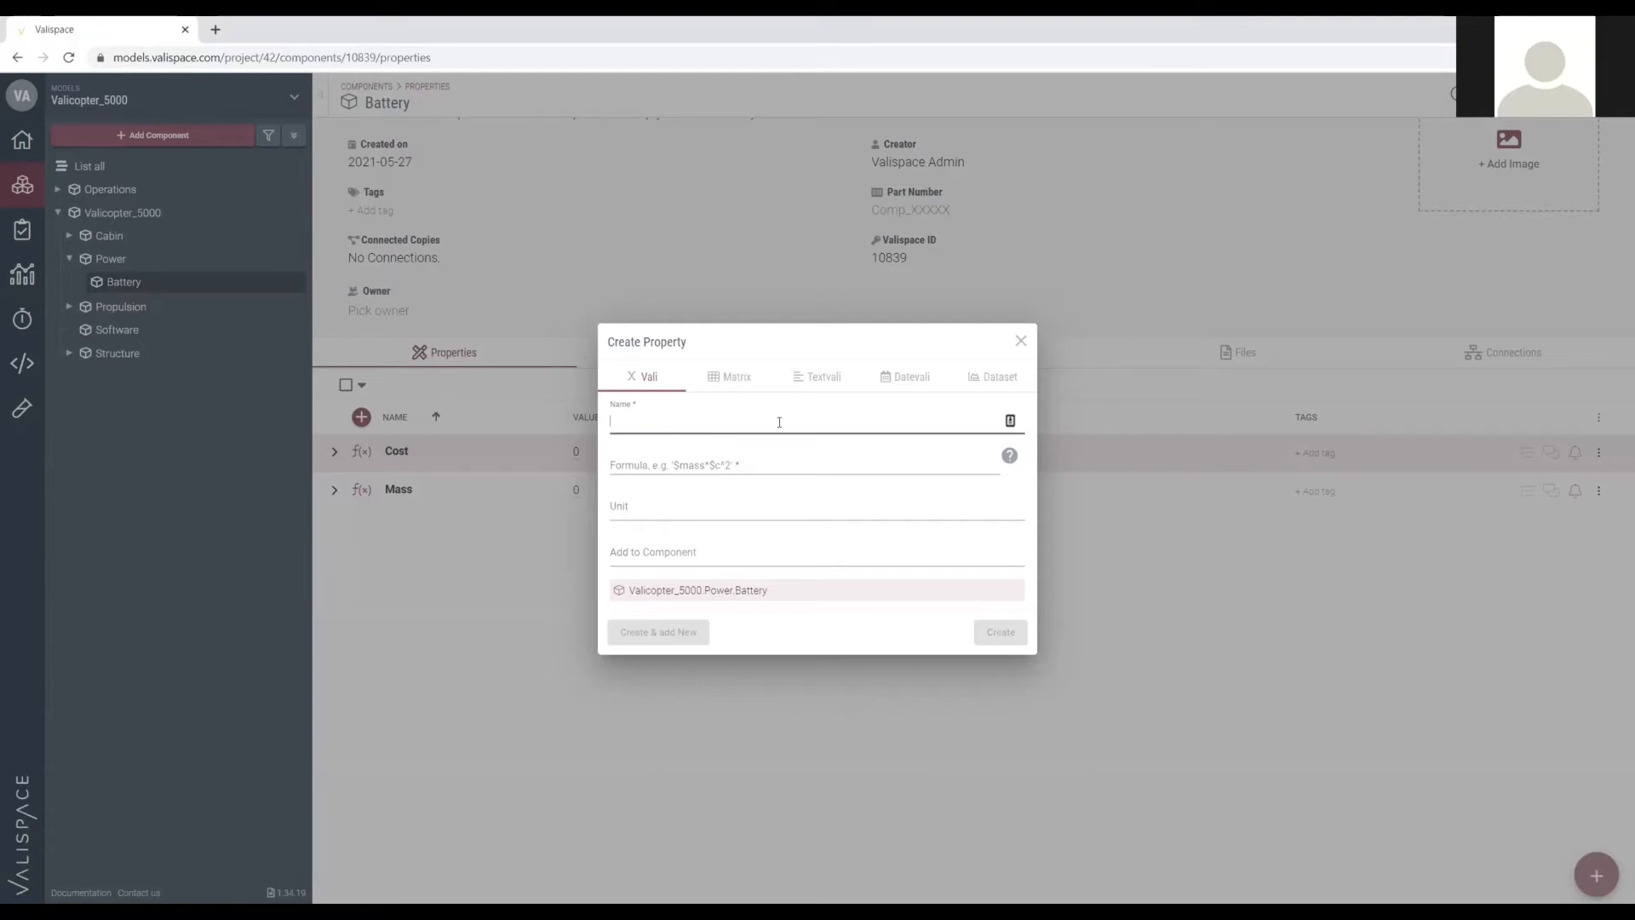
text(ost)
key(BackSpace)
key(BackSpace)
key(BackSpace)
key(BackSpace)
text(CostPerkWh)
click(689, 464)
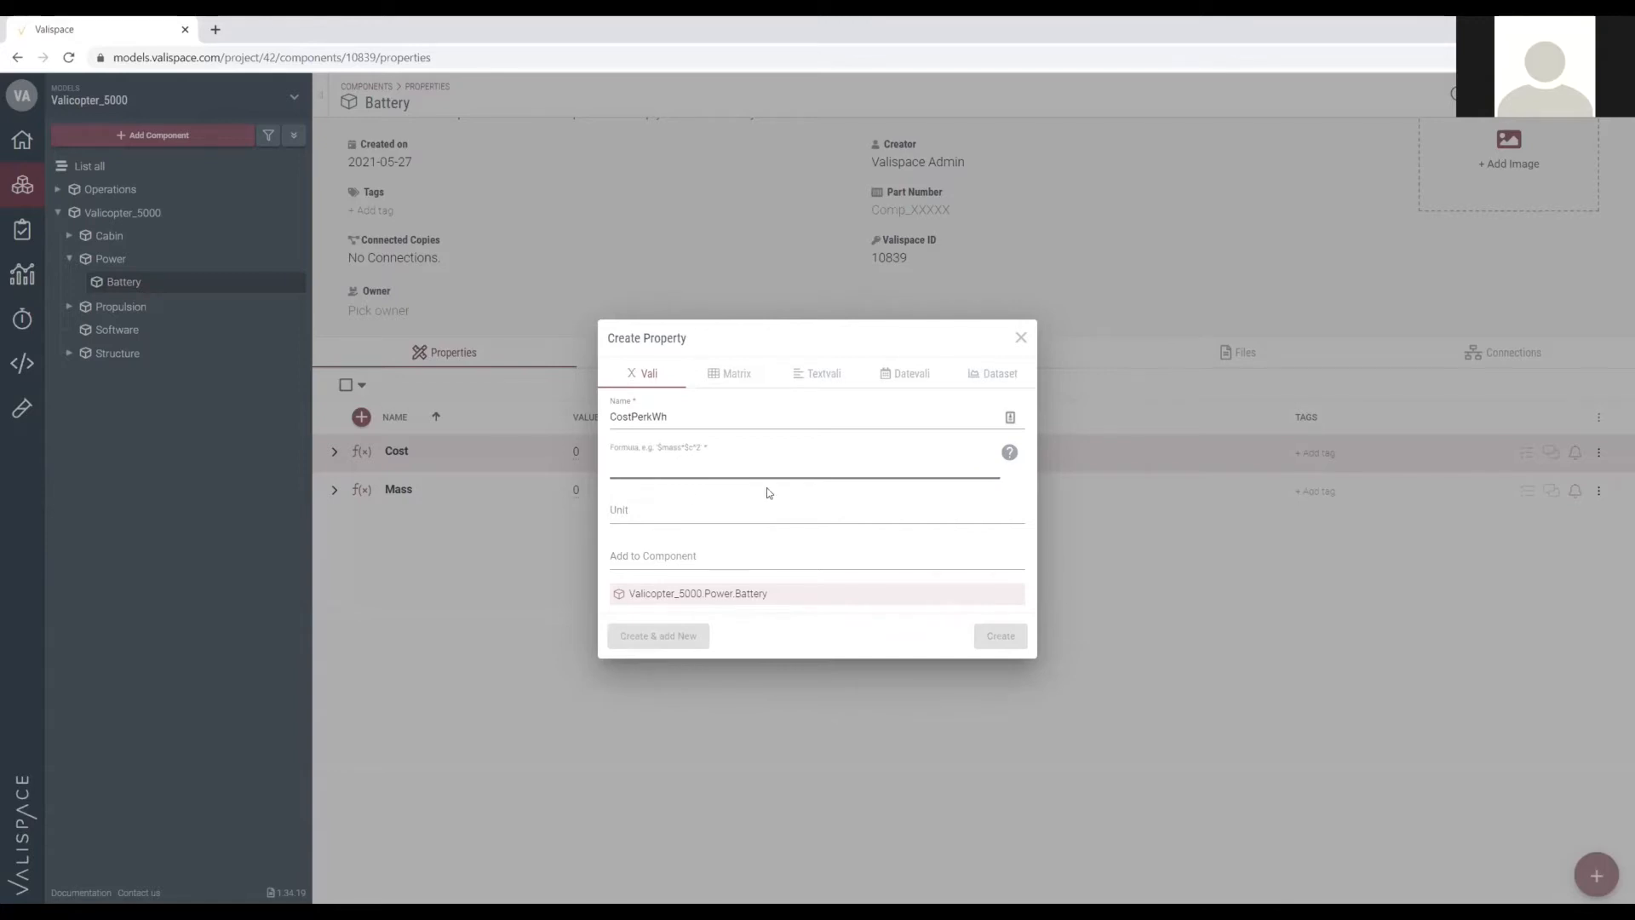
text(140)
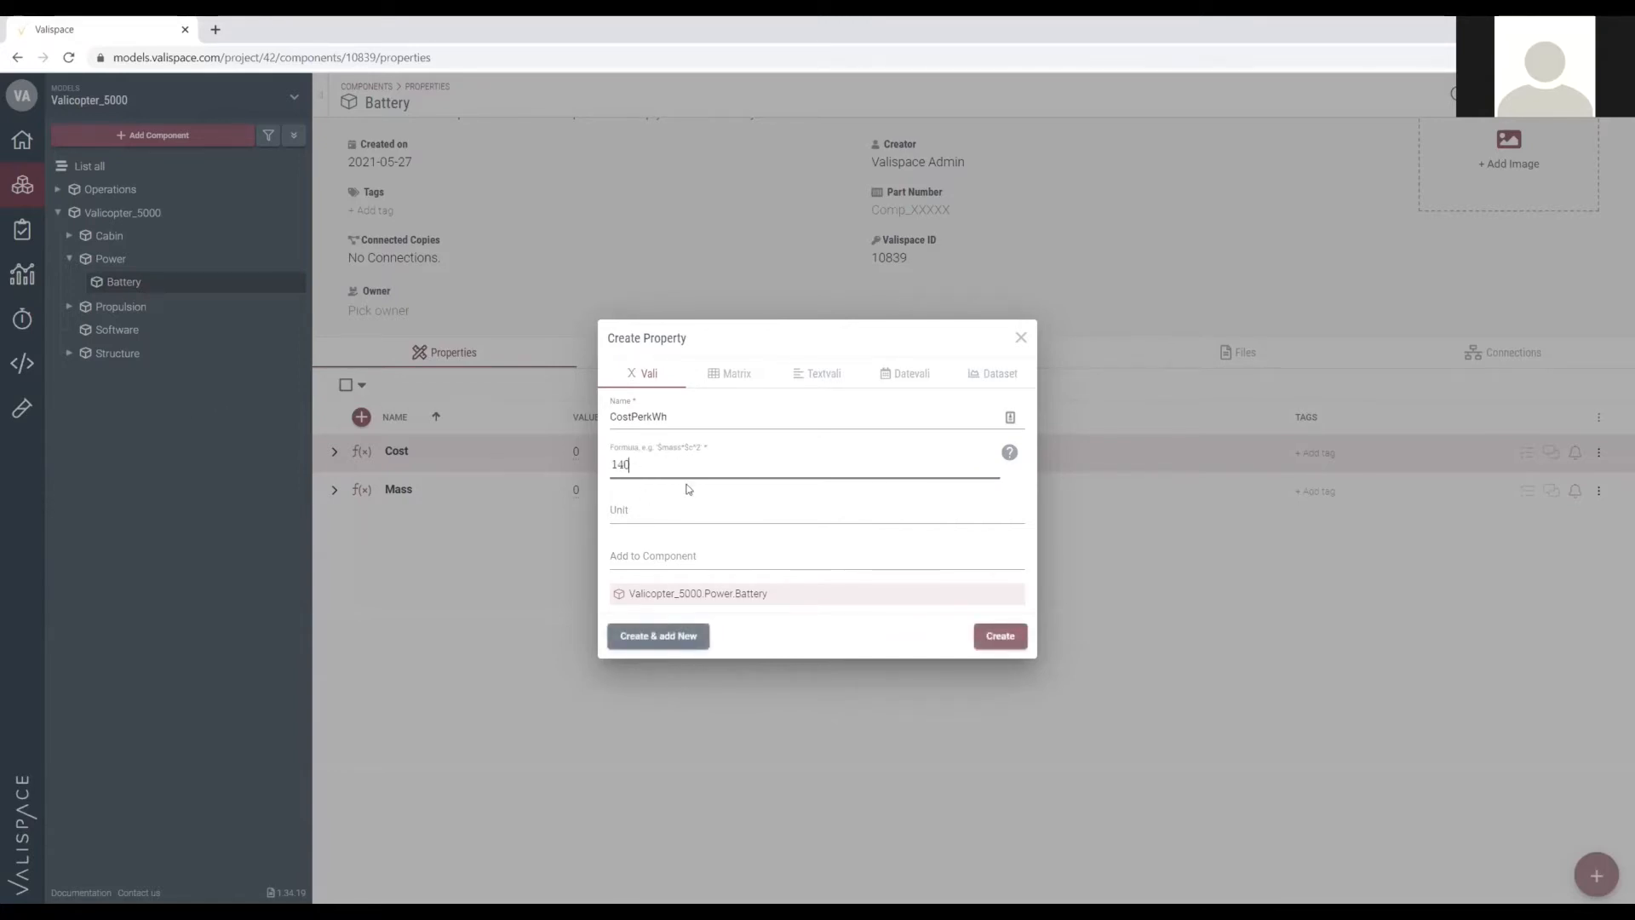
Set the unit of the new CostPerkWh property to USD/kW*h and create it.
click(644, 512)
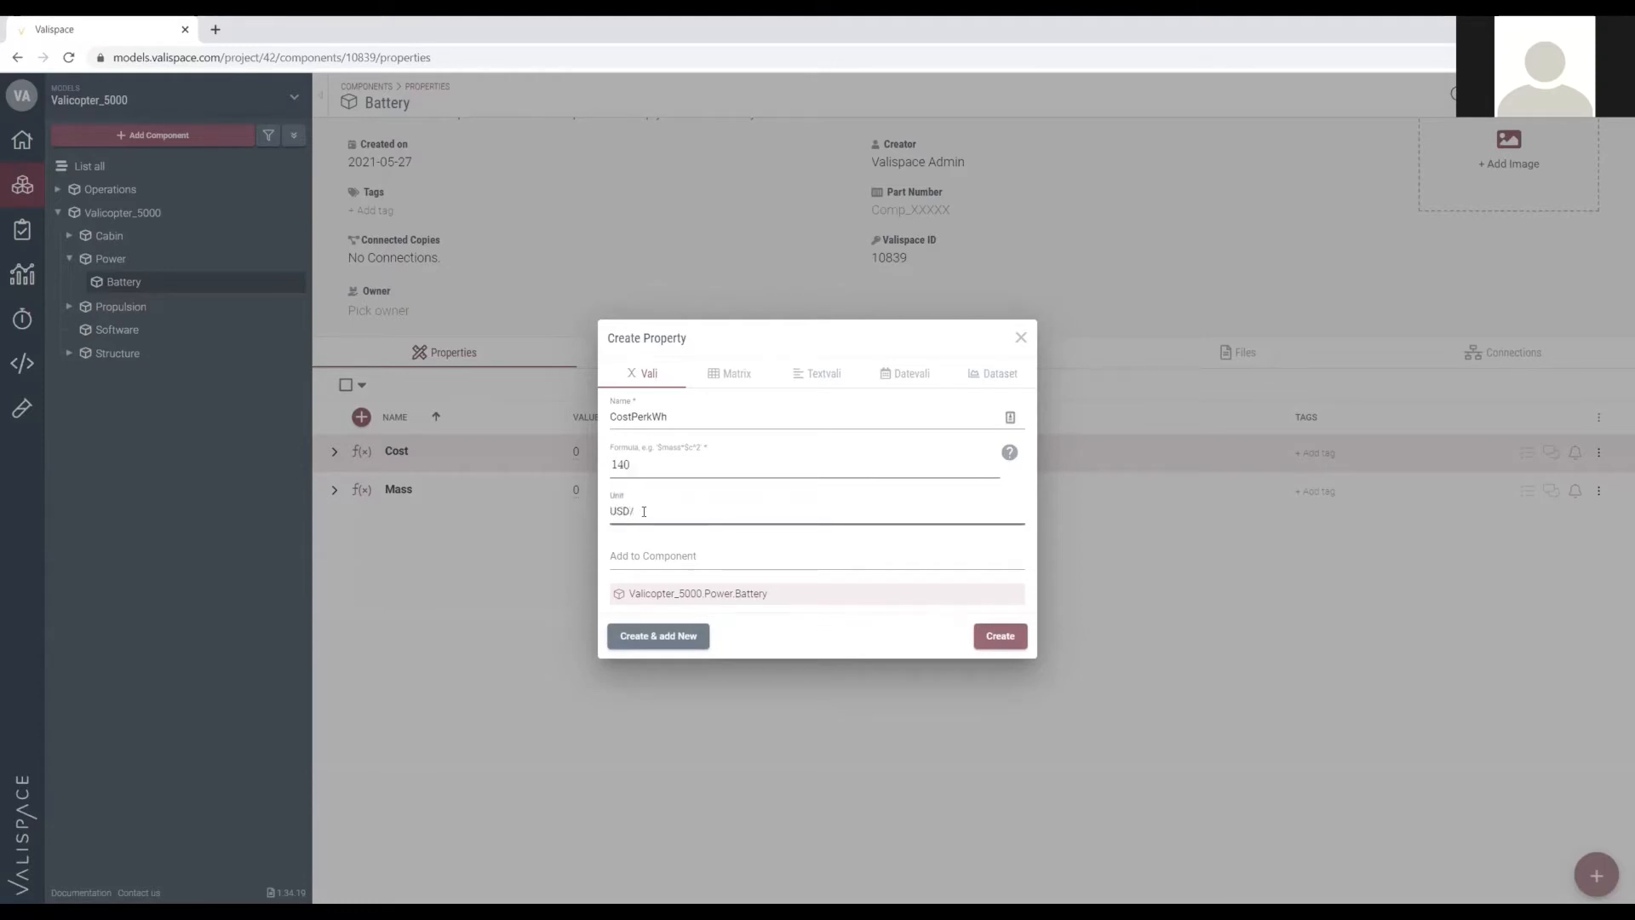
key(BackSpace)
key(BackSpace)
key(BackSpace)
key(BackSpace)
text(*h)
click(1005, 640)
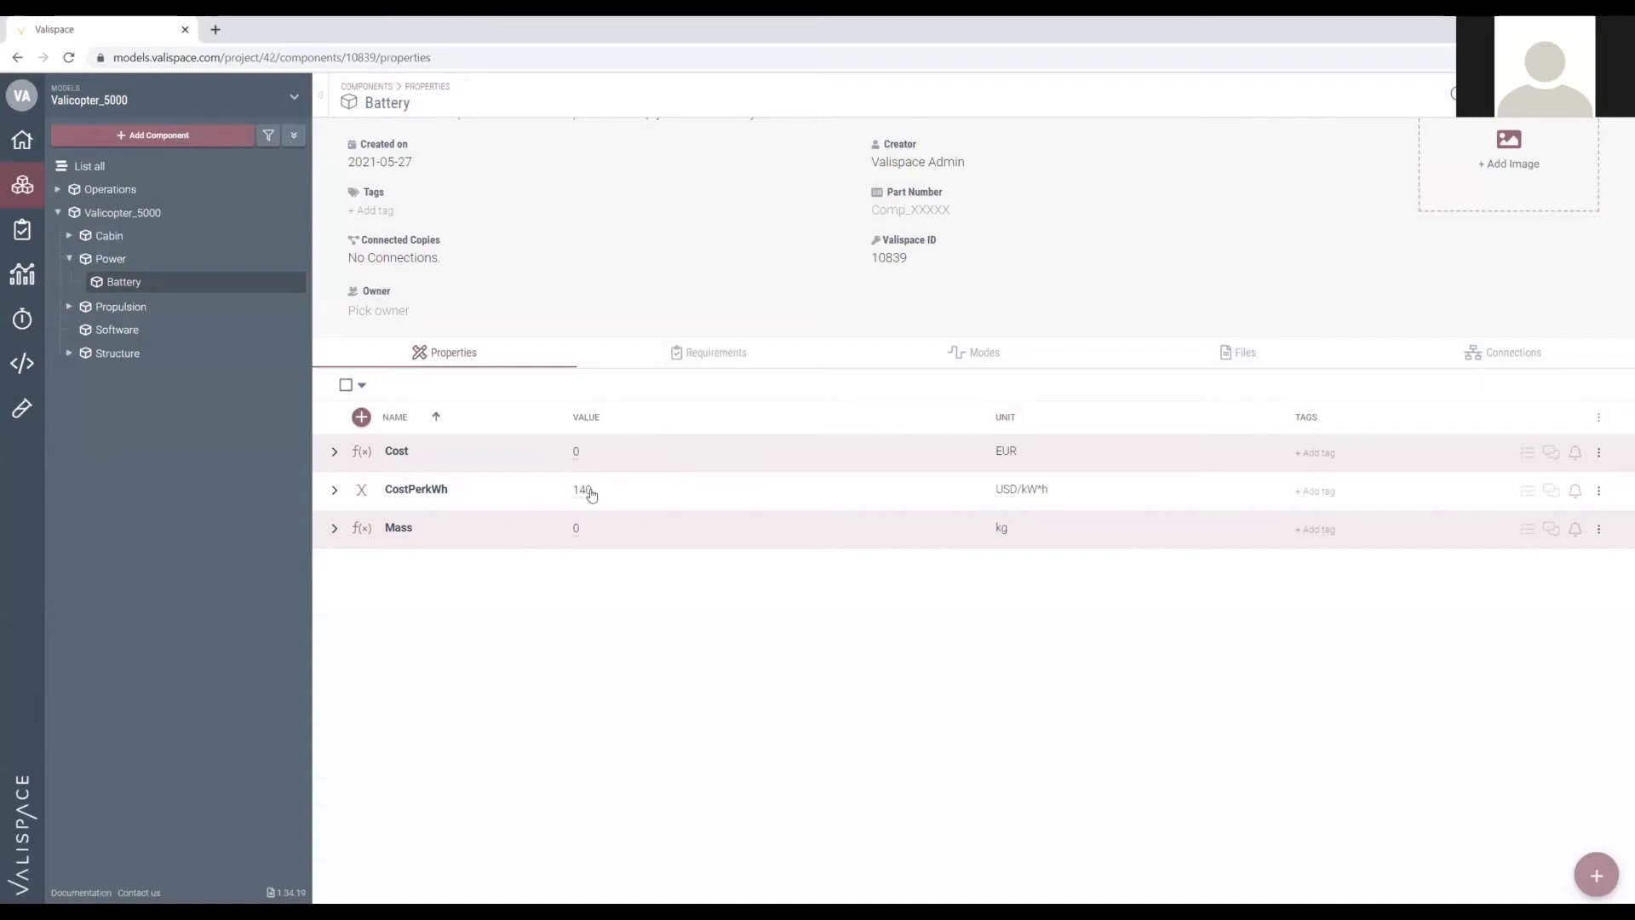
Create another Battery property named TechSpecicicMass with the value 180 and the unit W*h/kg.
click(361, 416)
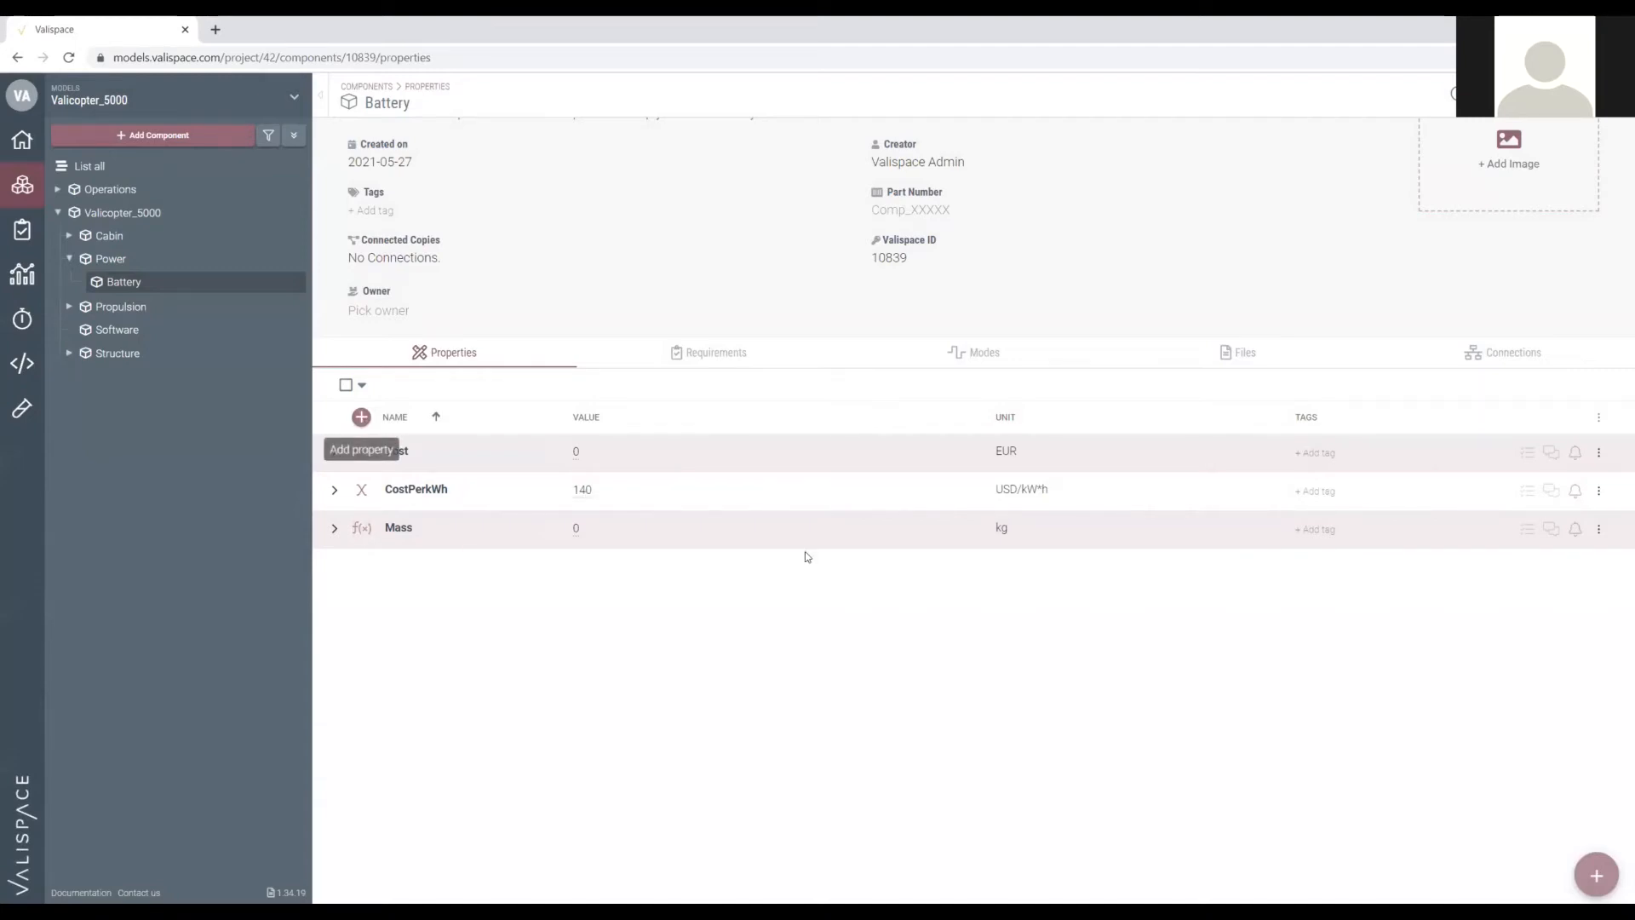
click(646, 469)
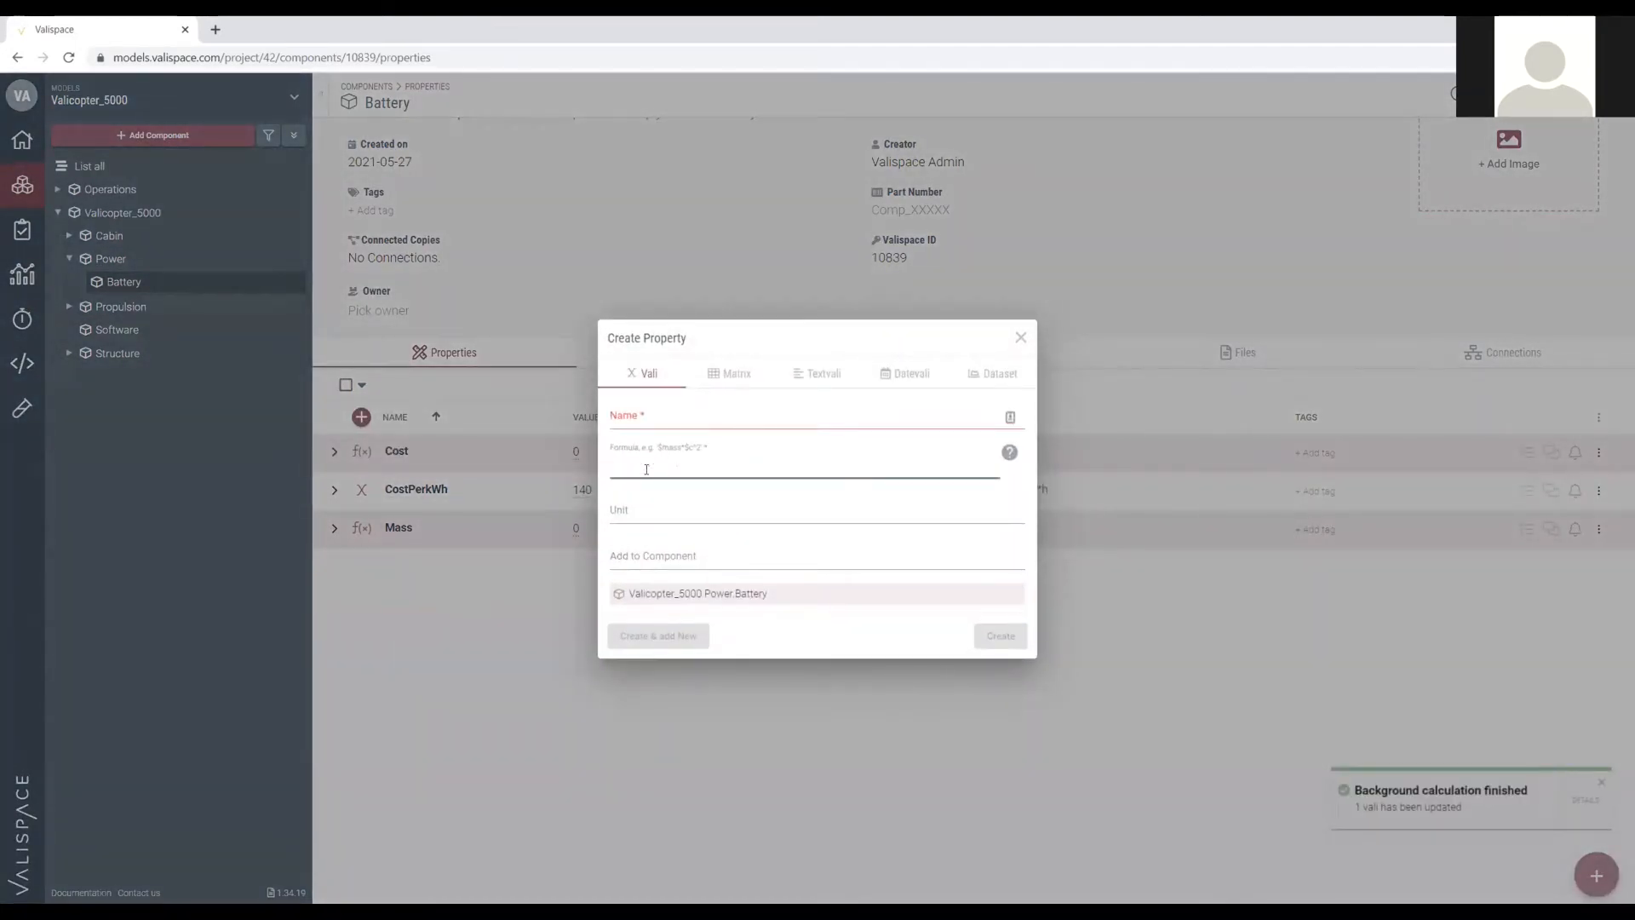
text(TechSpecicicMass)
drag(705, 467, 531, 470)
key(ctrl+x)
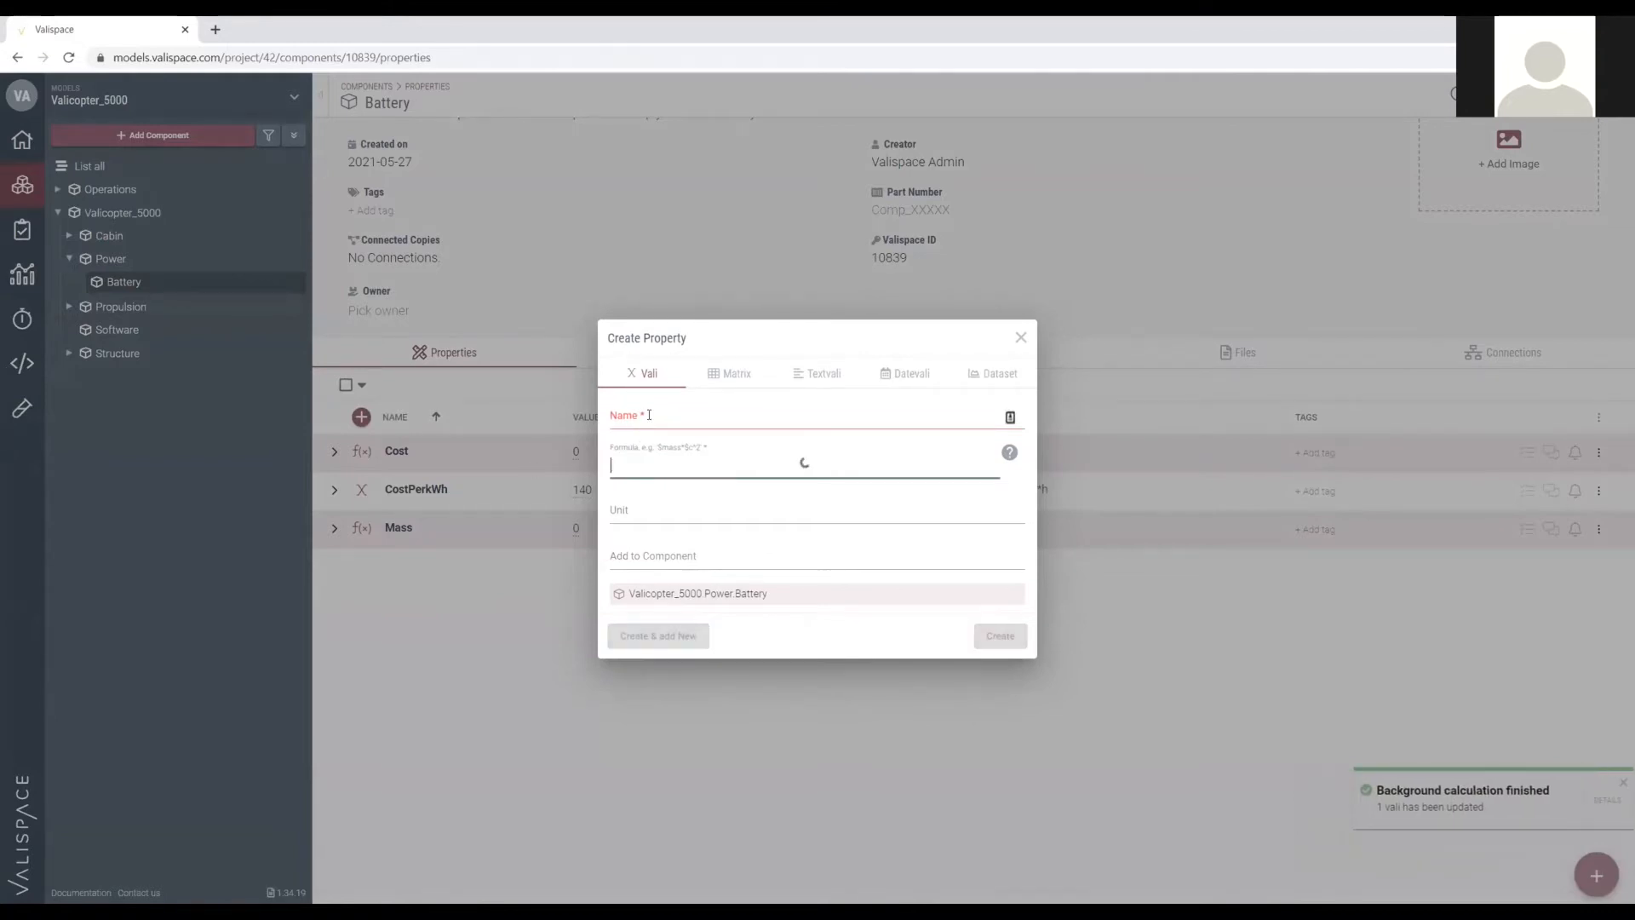
click(648, 418)
key(ctrl+v)
click(654, 463)
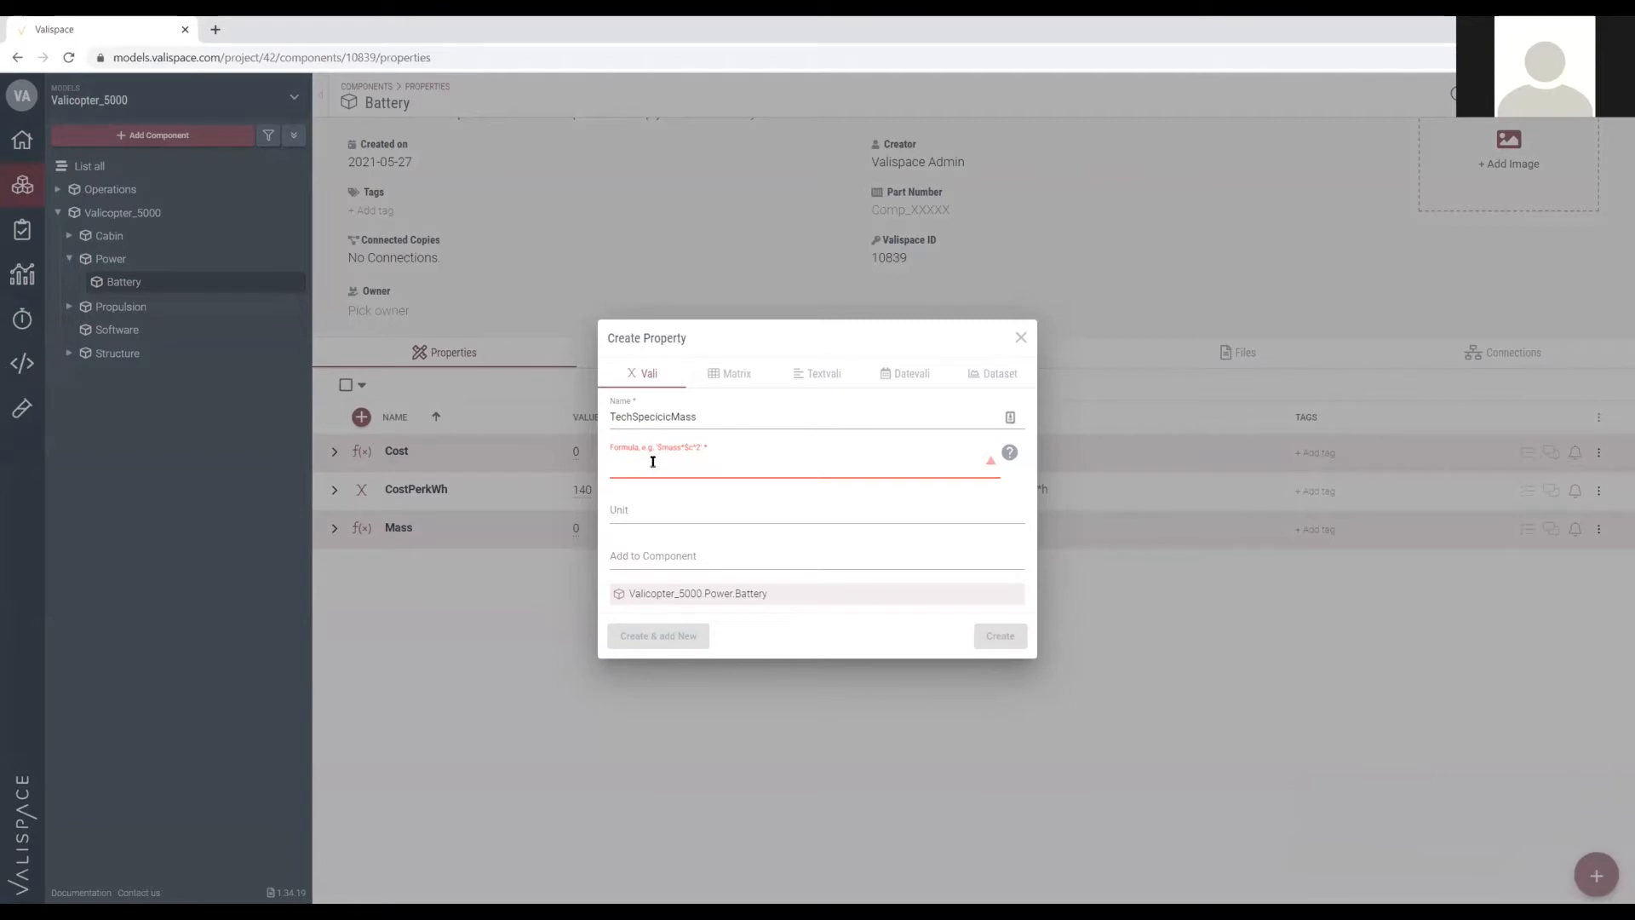
text(180)
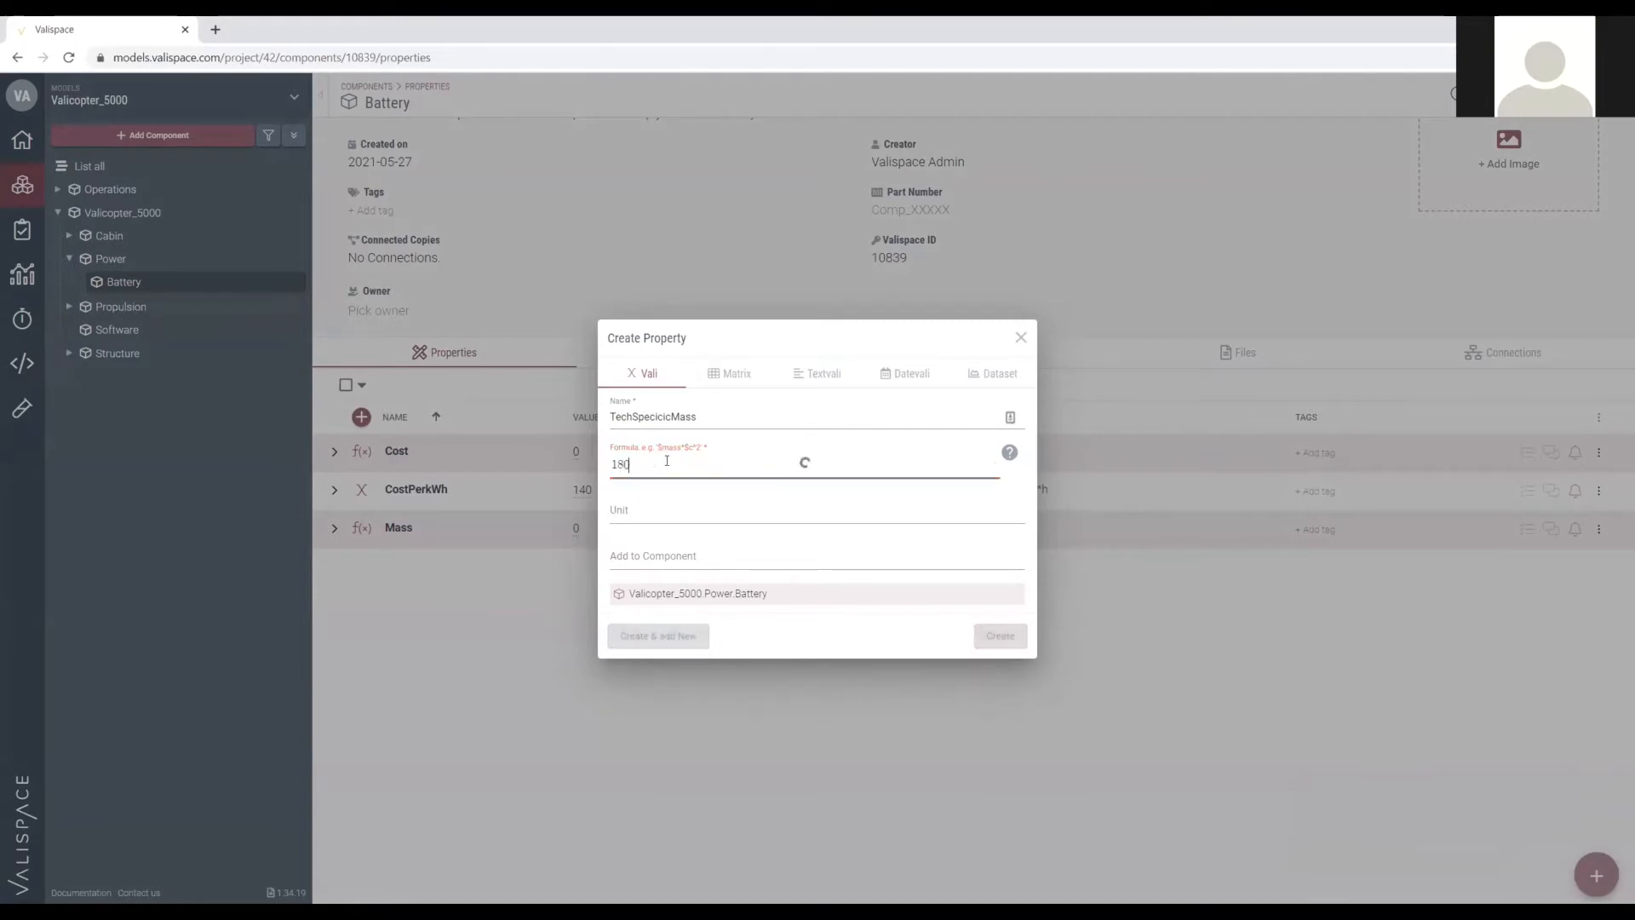
click(657, 511)
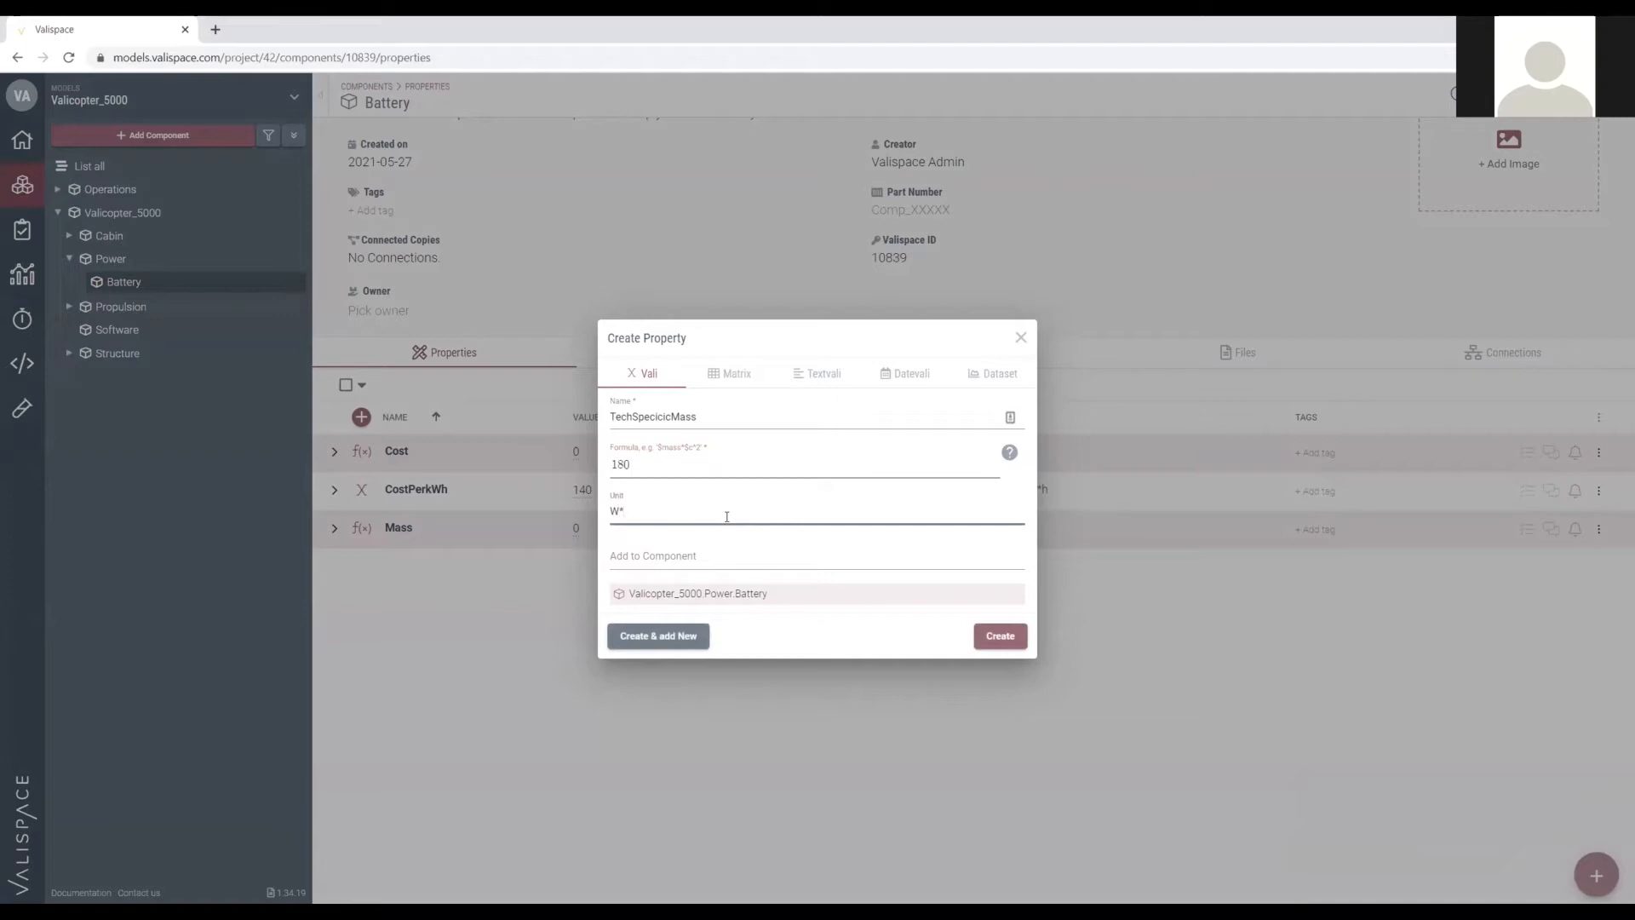
text(W*h/kg)
click(992, 647)
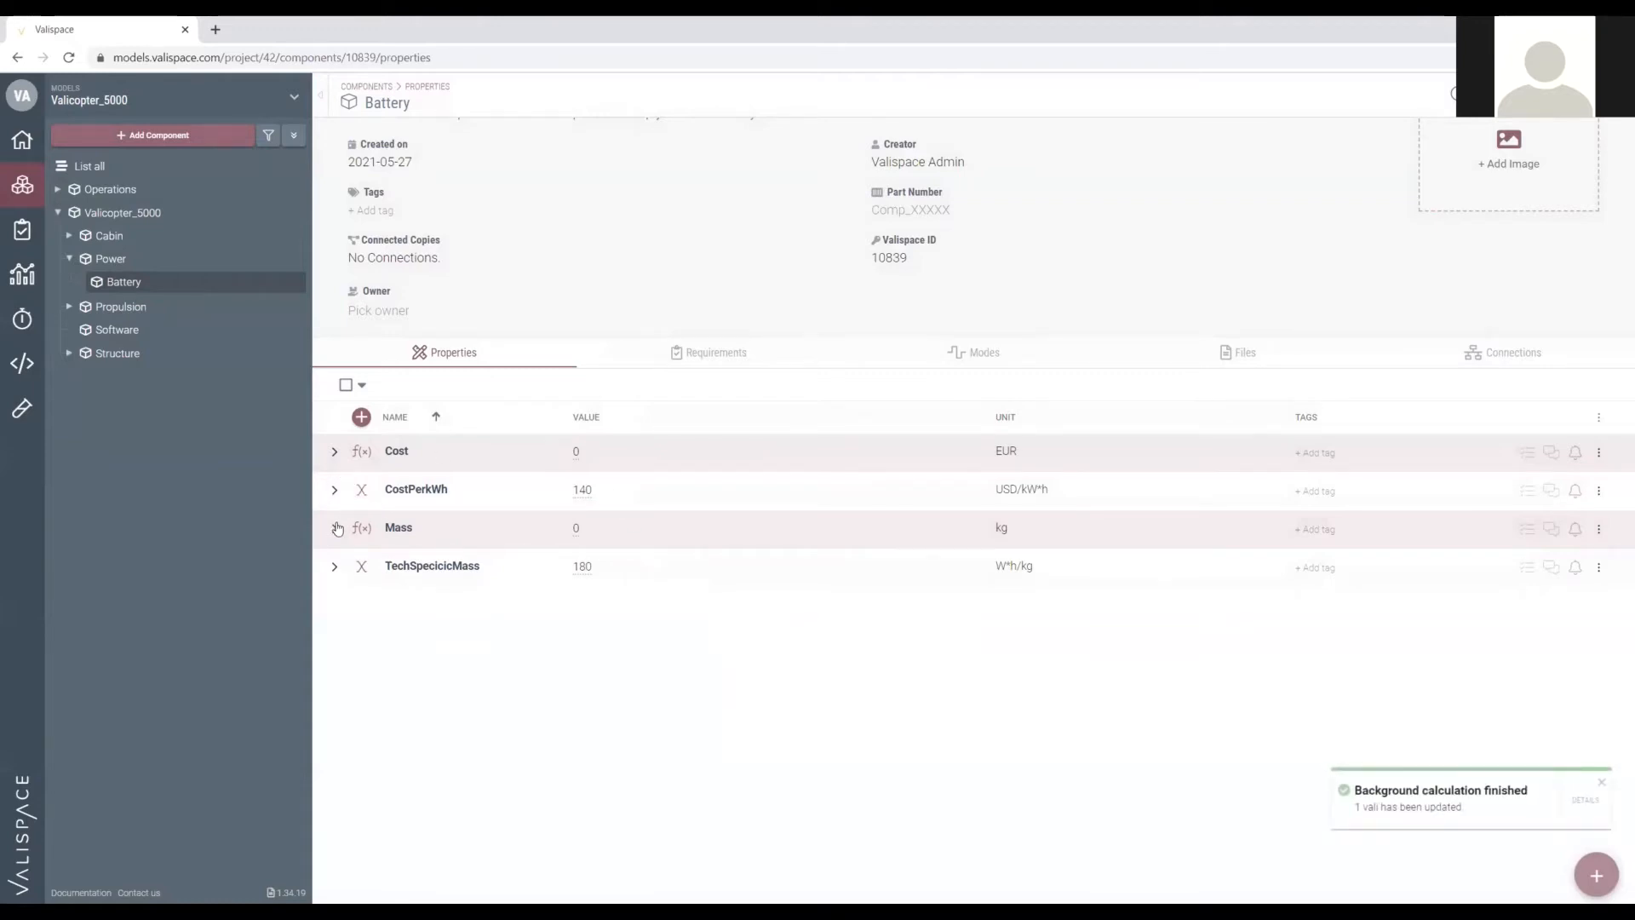
Set the positive margin of CostPerkWh to 10 % and check its worst-case values.
click(333, 488)
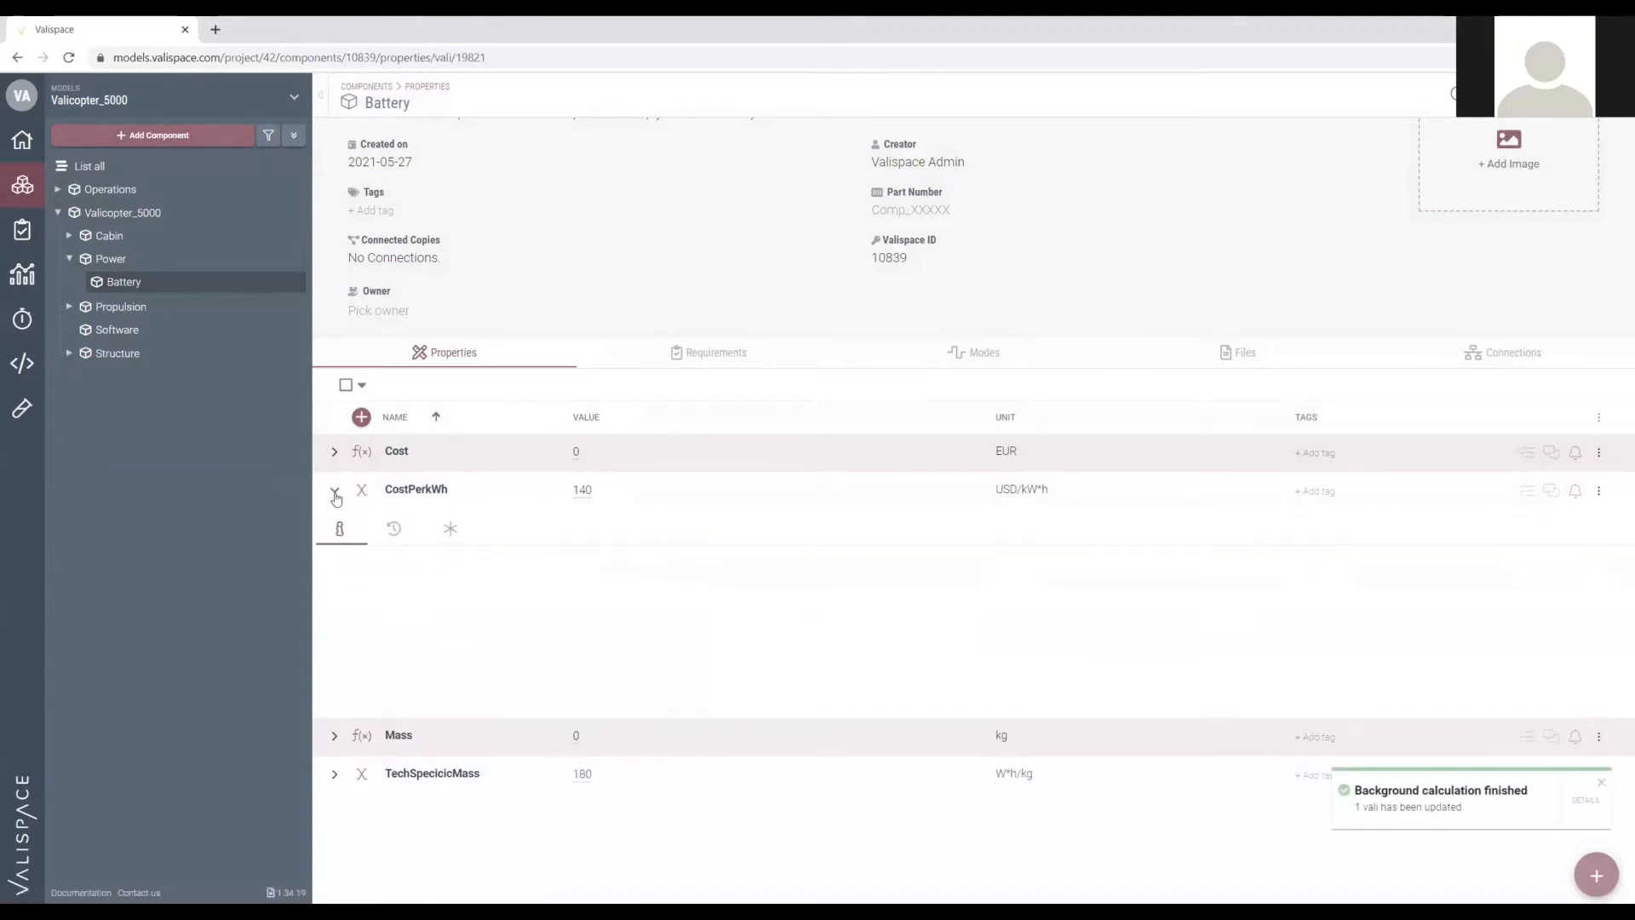
scroll(511, 487, down, 2)
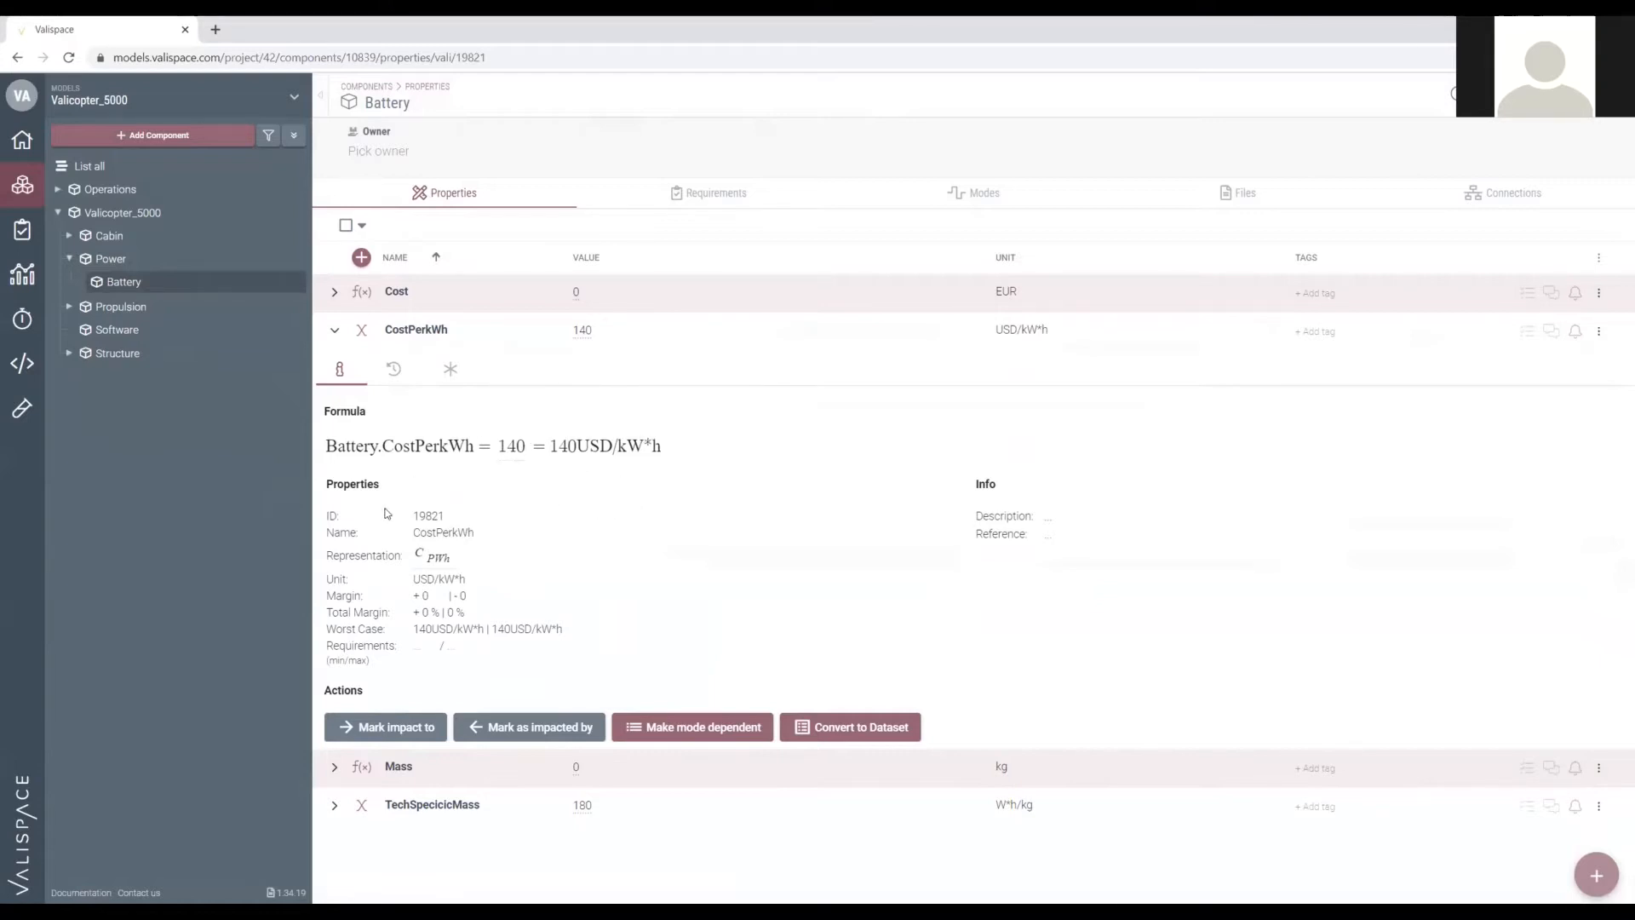
click(435, 596)
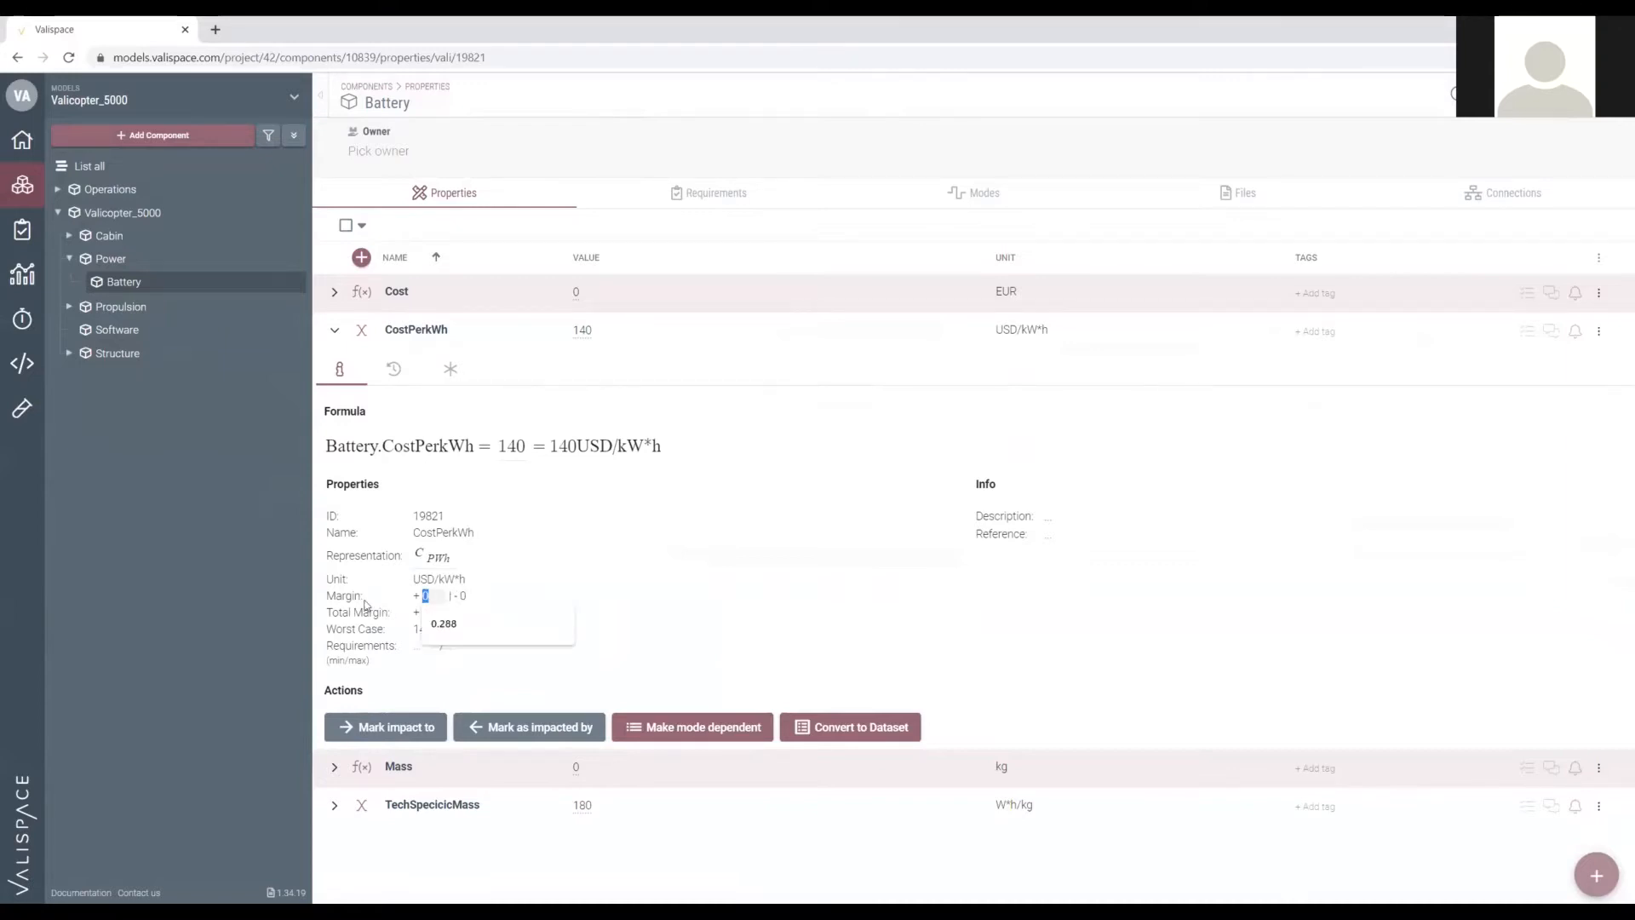
text(10)
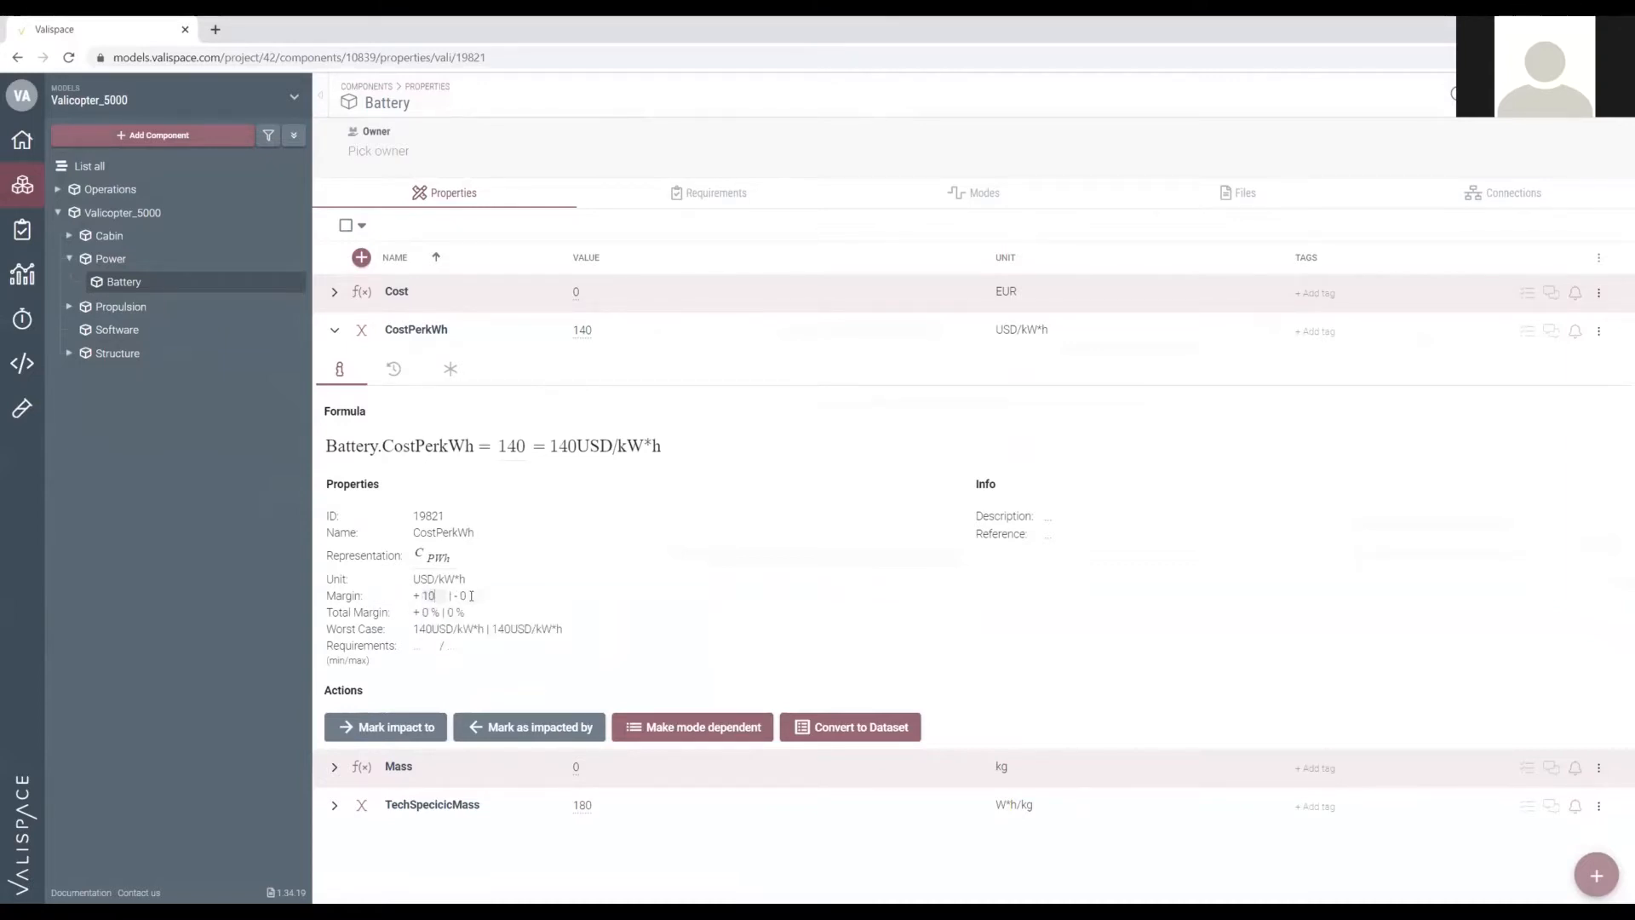
key(Return)
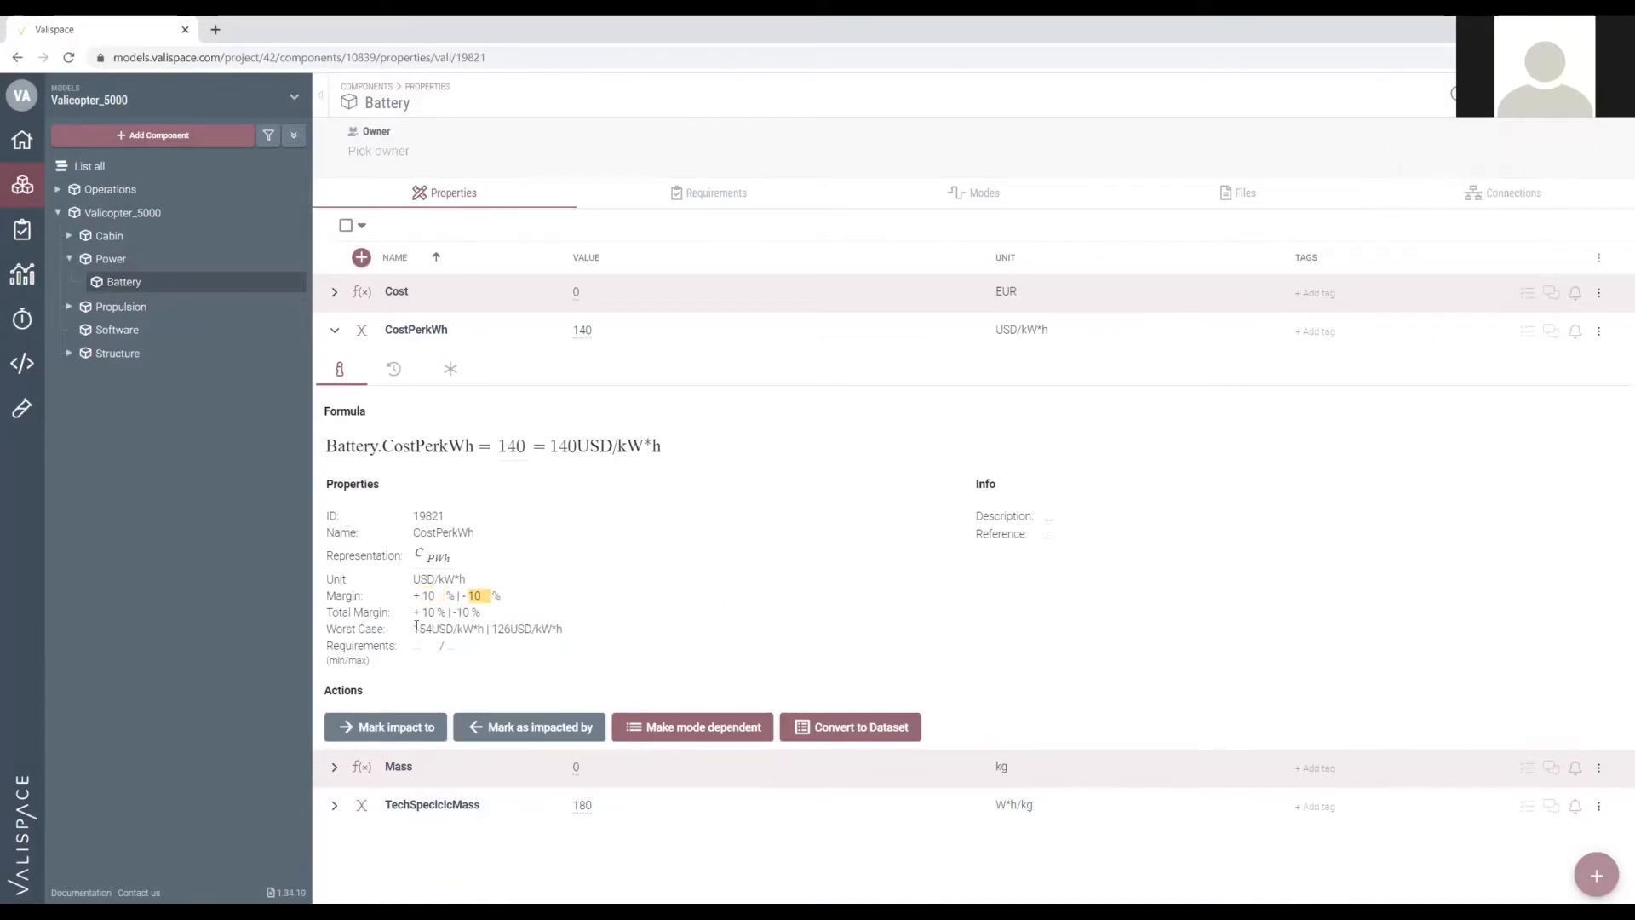
drag(427, 627, 447, 629)
click(333, 334)
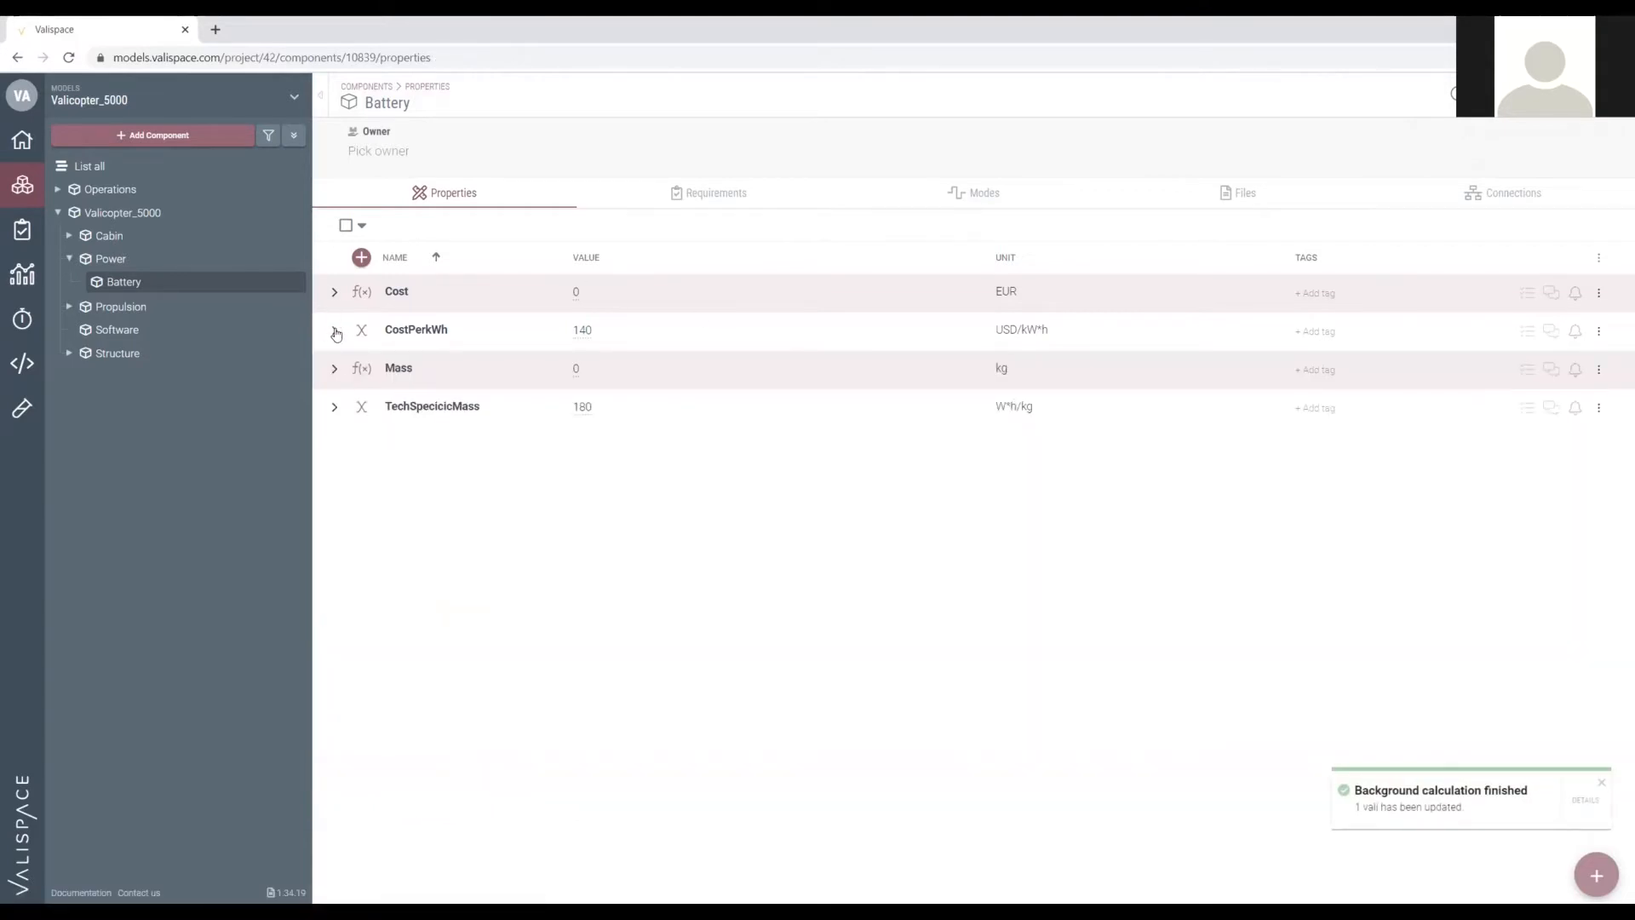
Examine the details of TechSpecicicMass, and review the value history and recent changes of CostPerkWh.
click(335, 408)
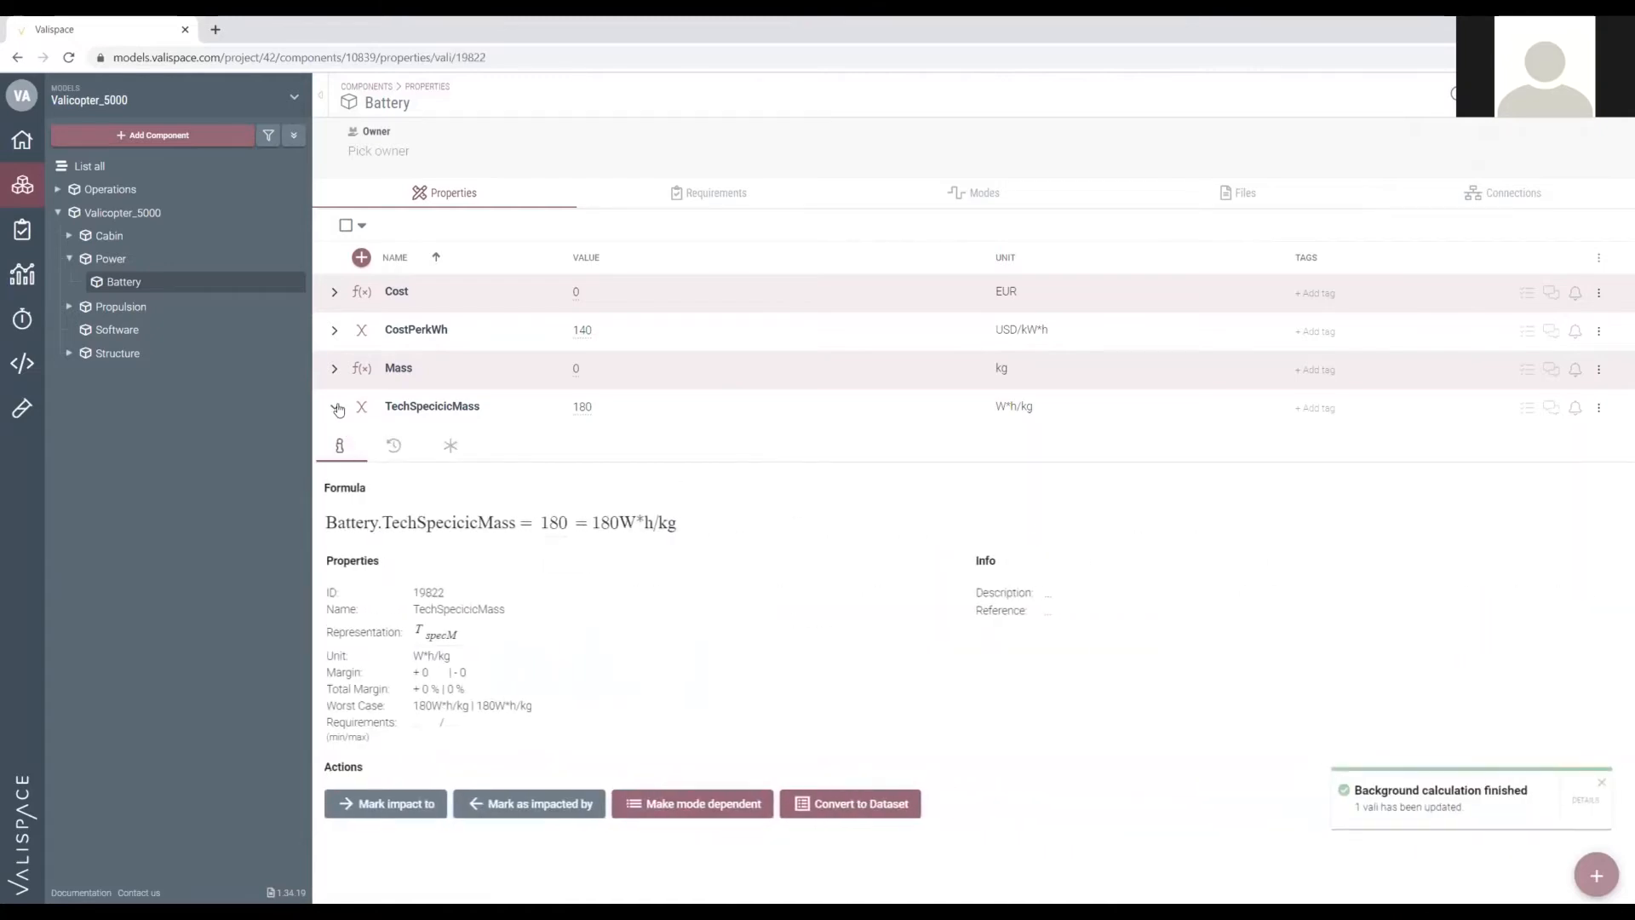
click(337, 410)
click(332, 331)
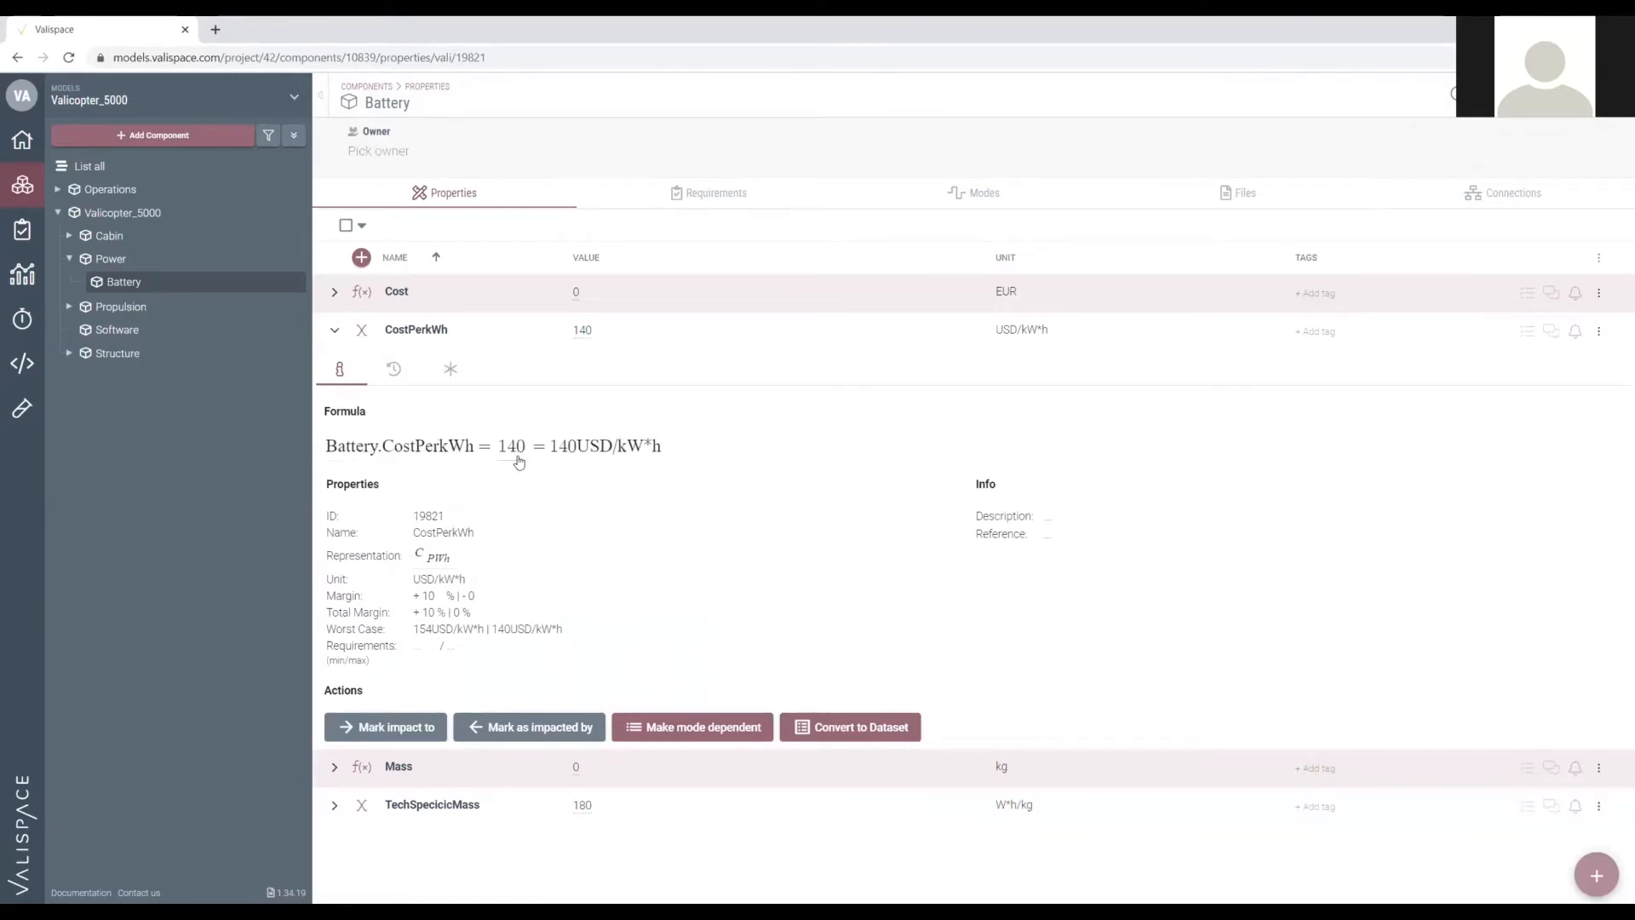
click(391, 373)
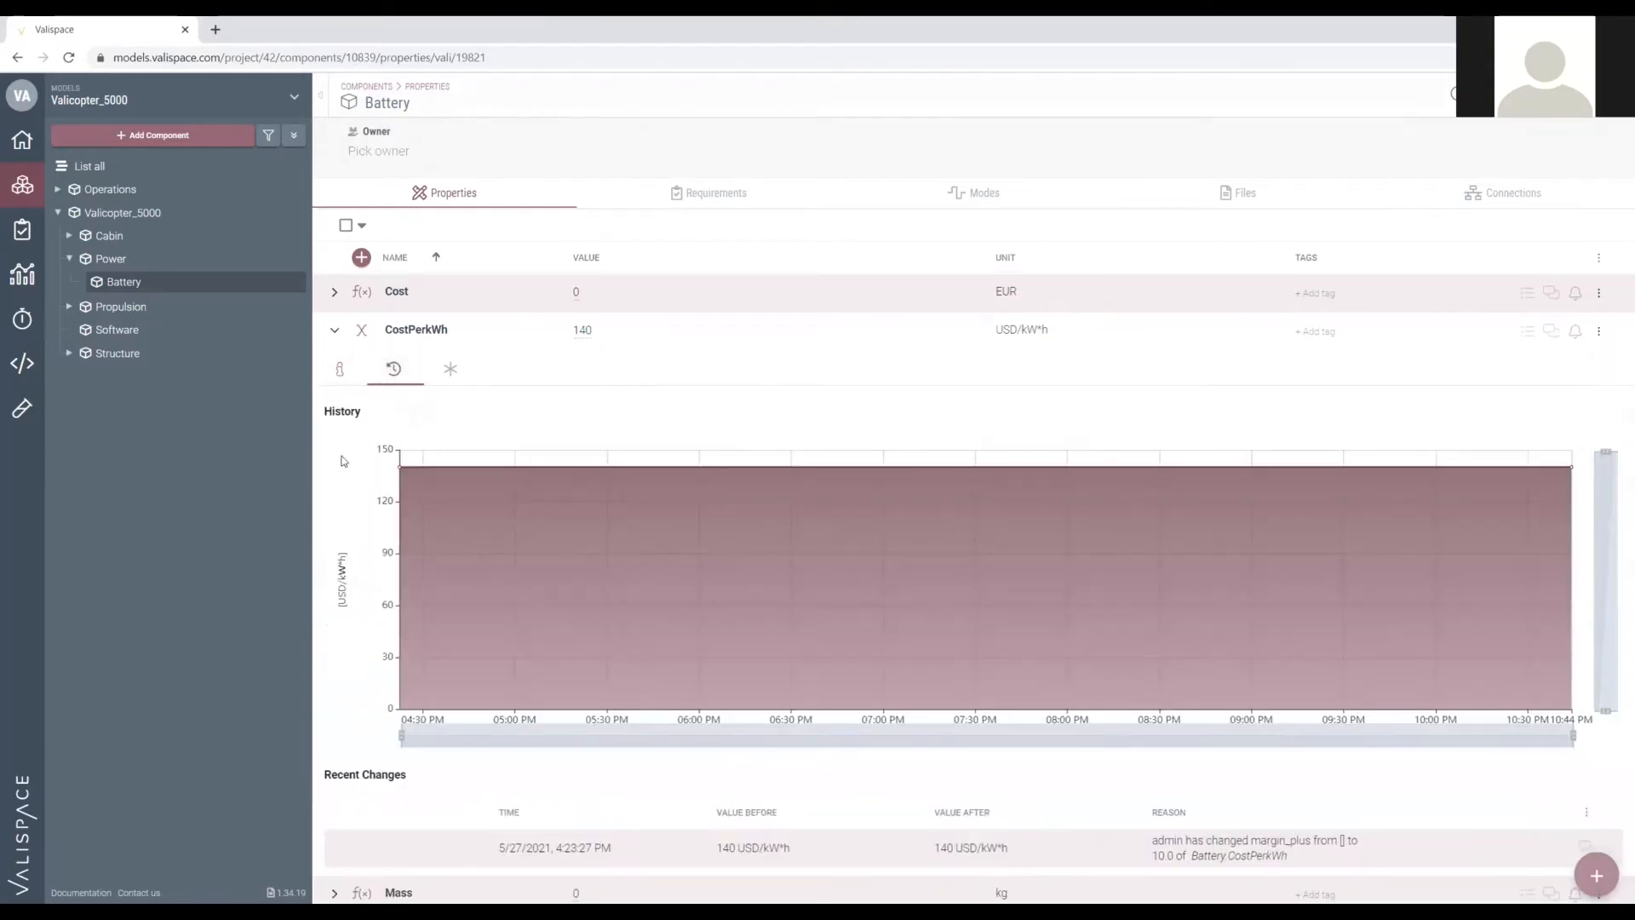
mouse_move(554, 337)
scroll(327, 579, down, 1)
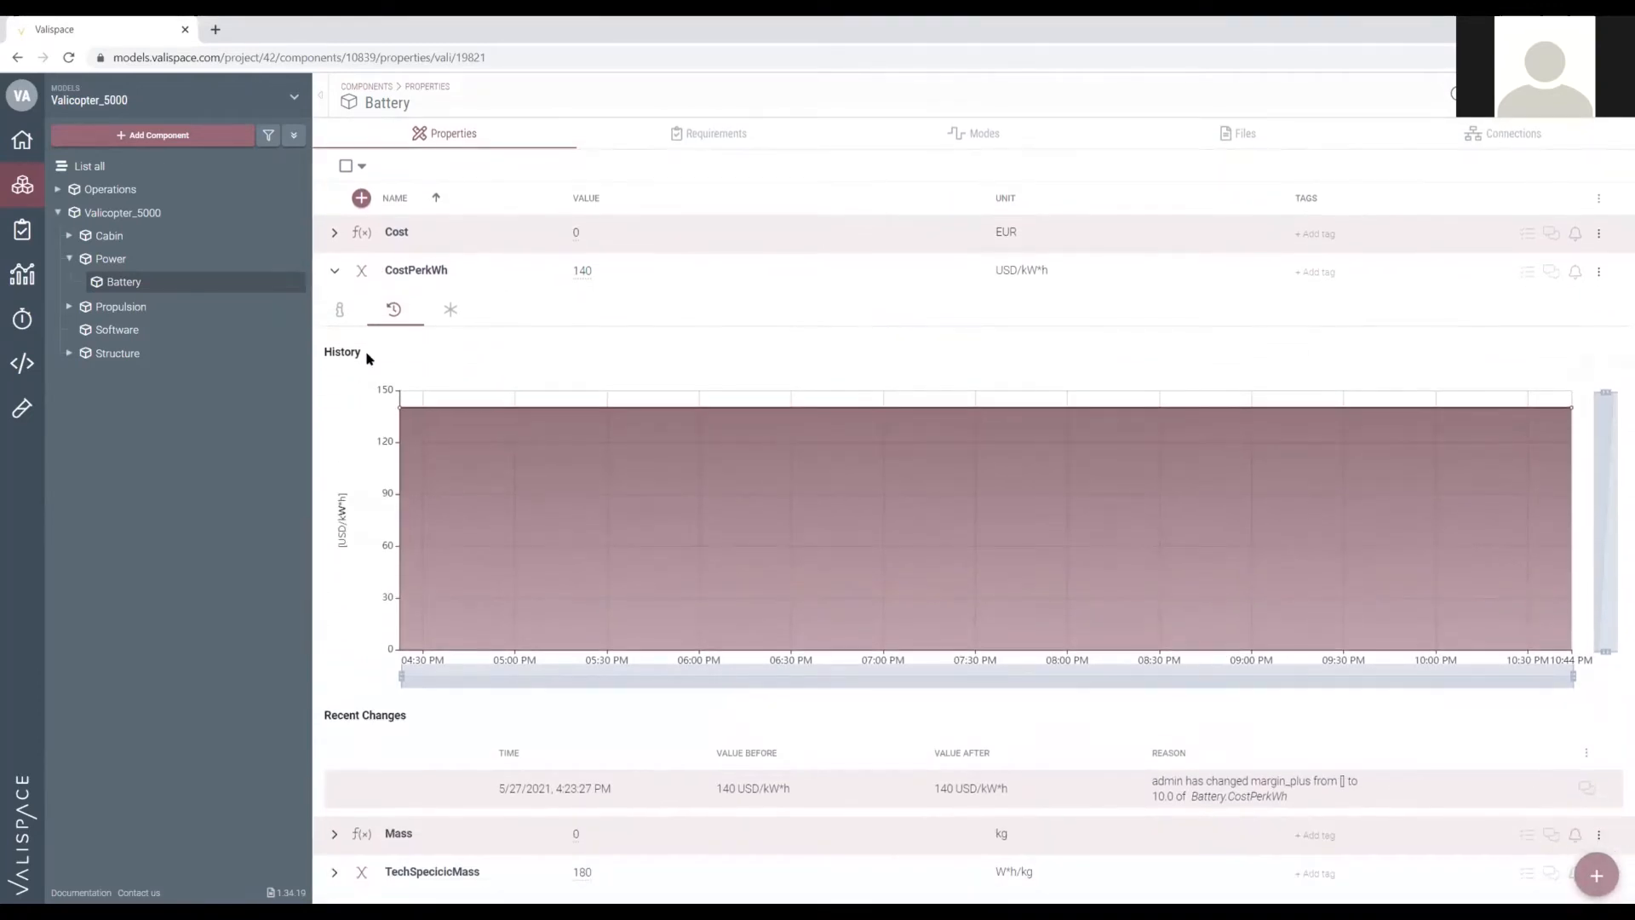
mouse_move(441, 410)
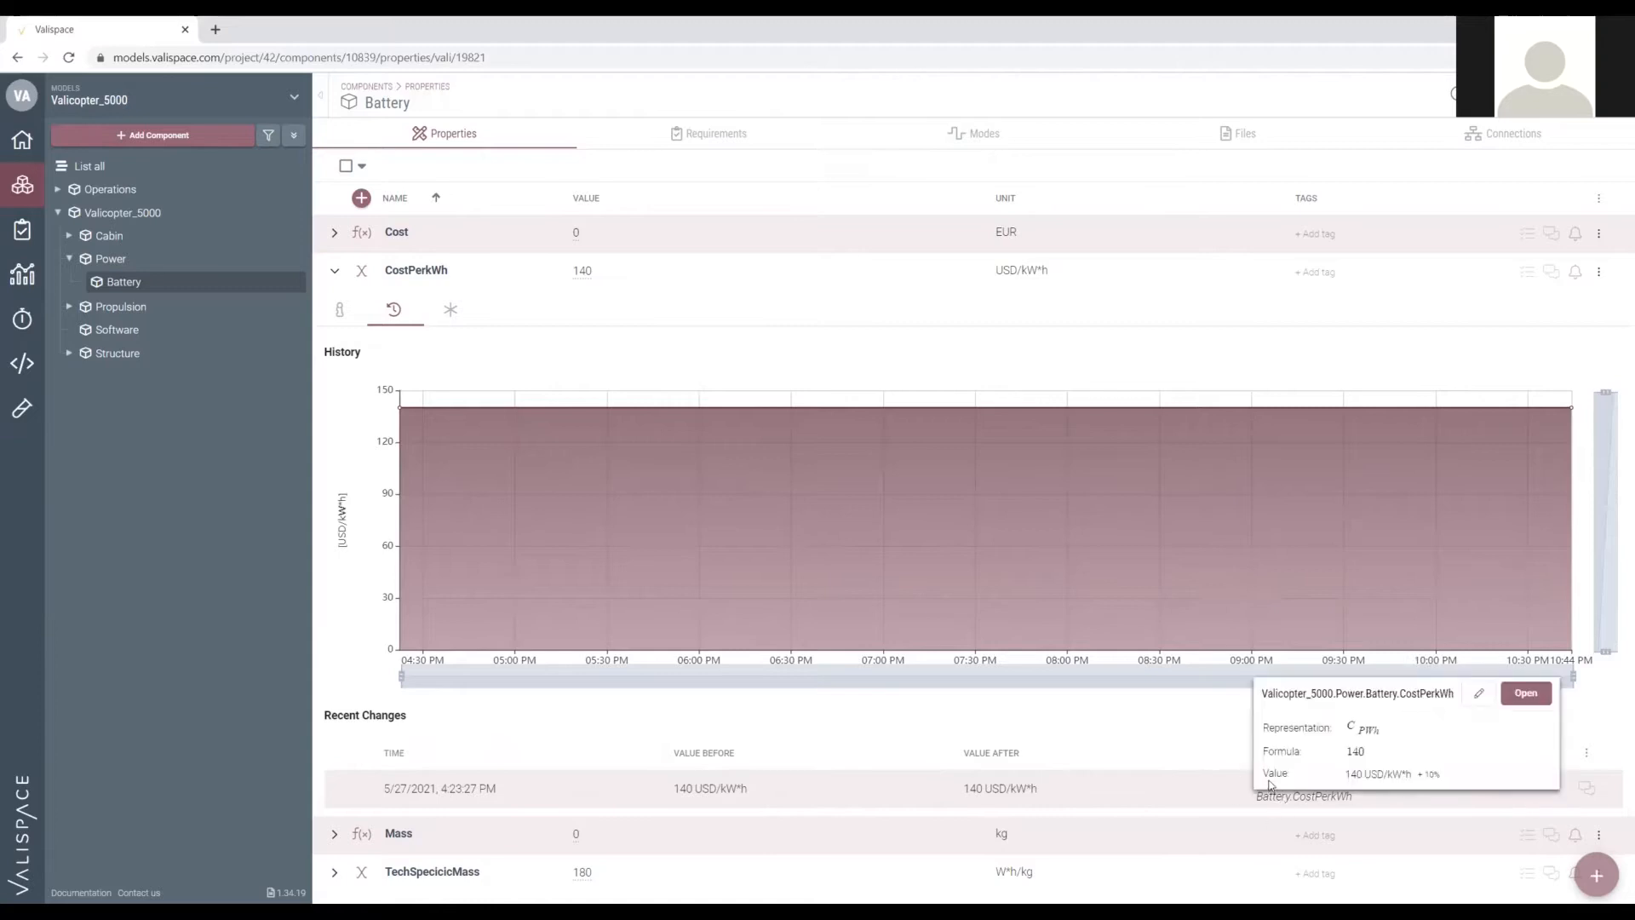
click(333, 270)
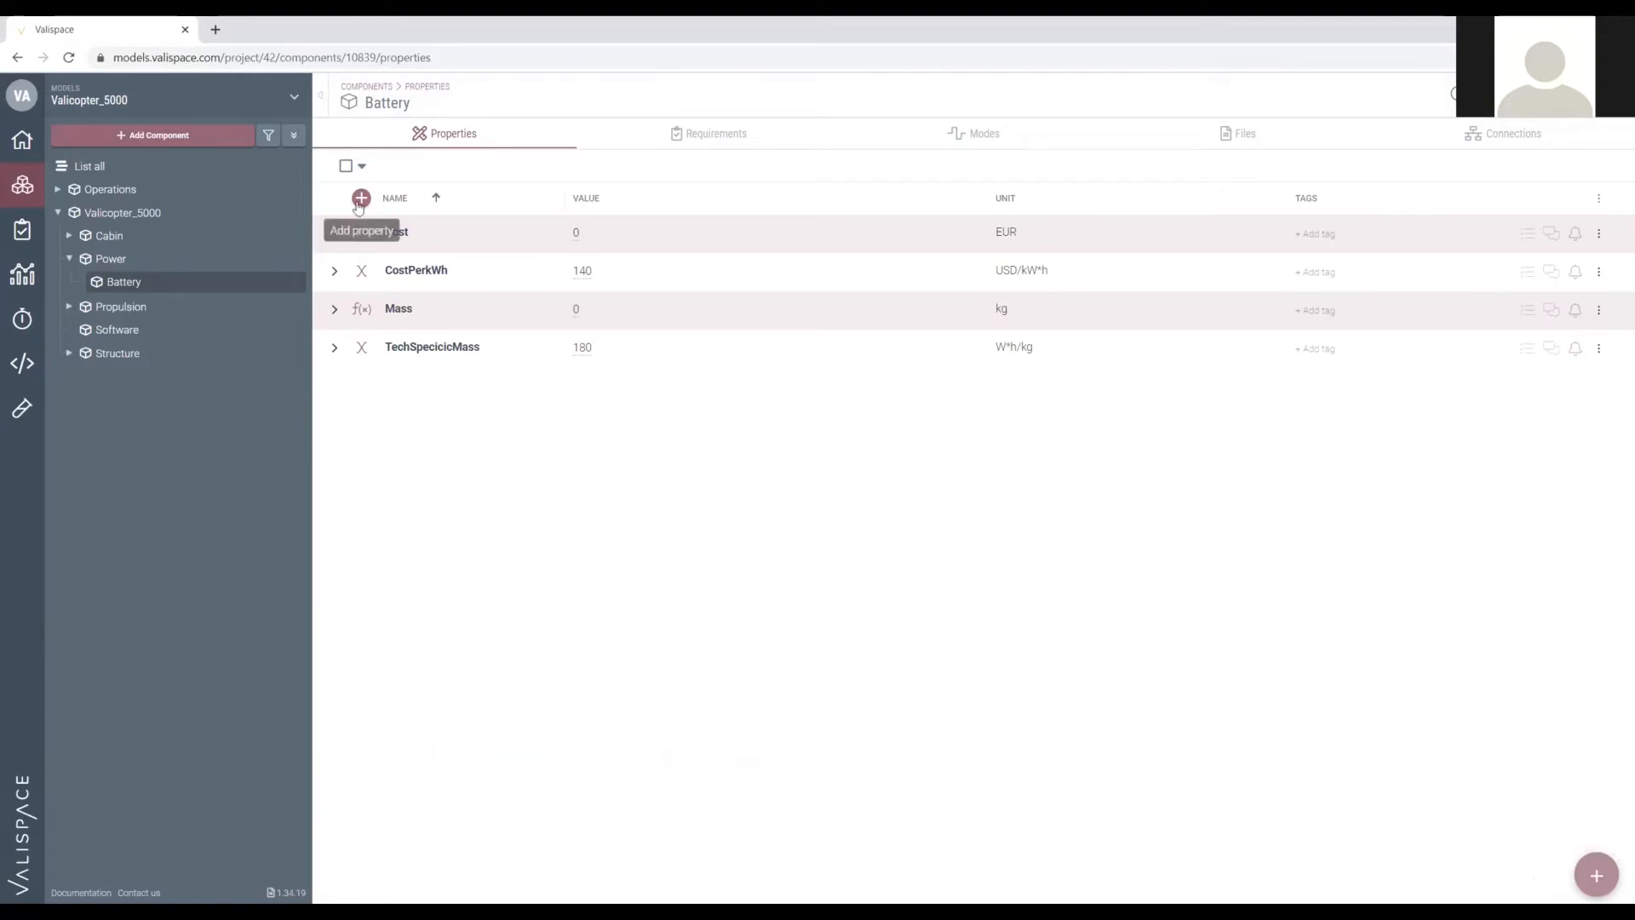
Check the properties of the Power component and return to Battery without adding another property.
click(106, 260)
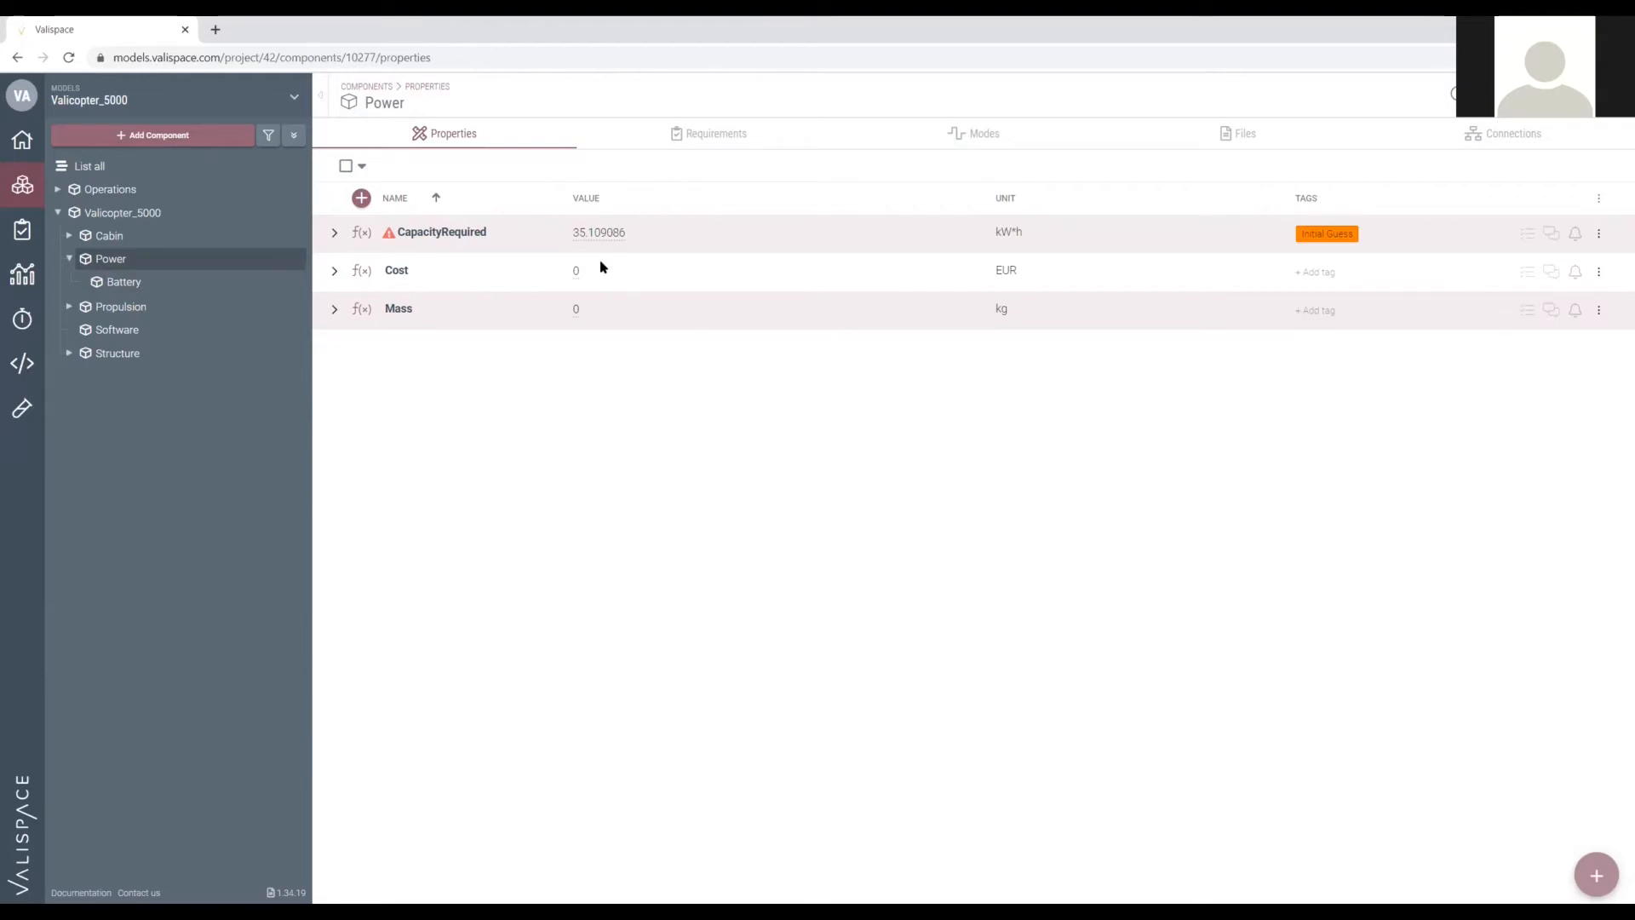
click(128, 282)
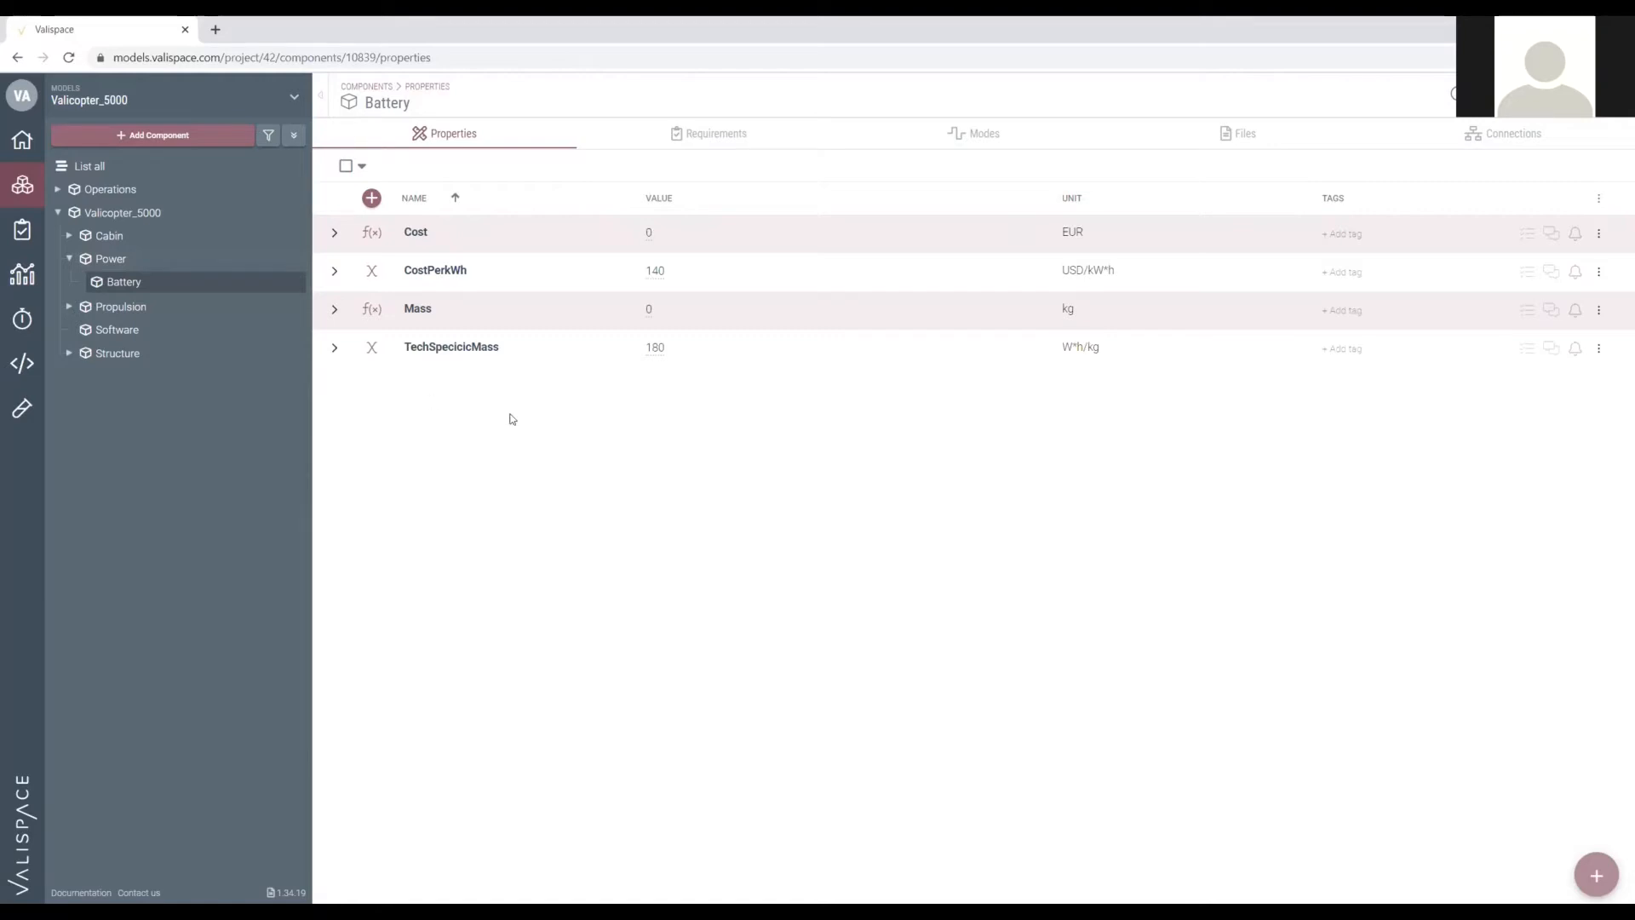
click(361, 199)
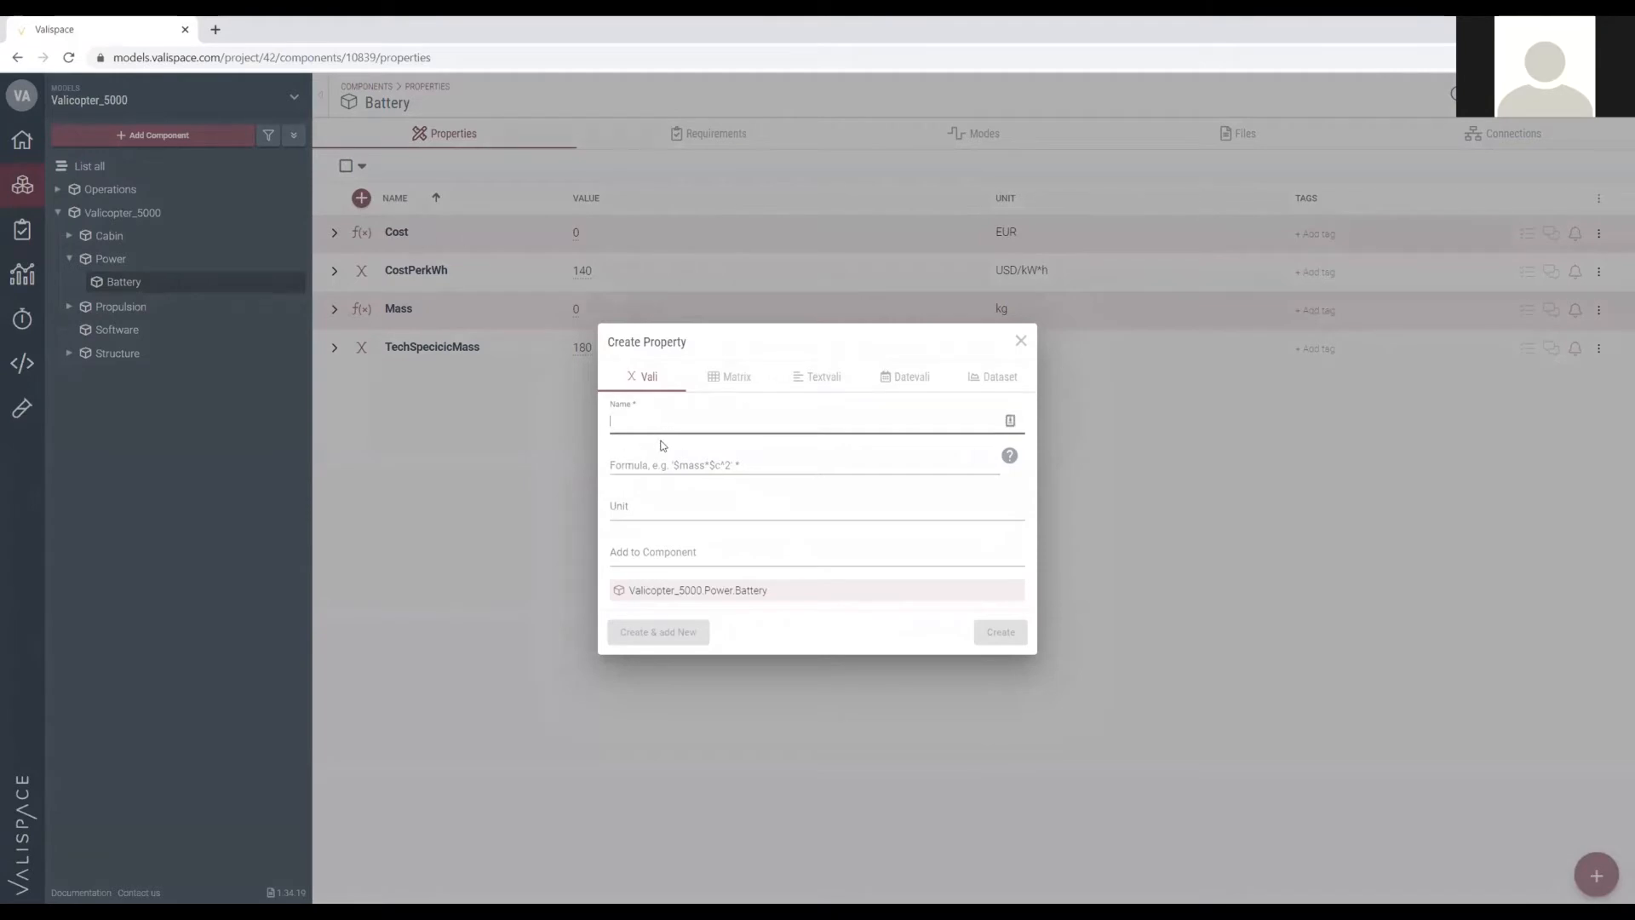
click(1021, 341)
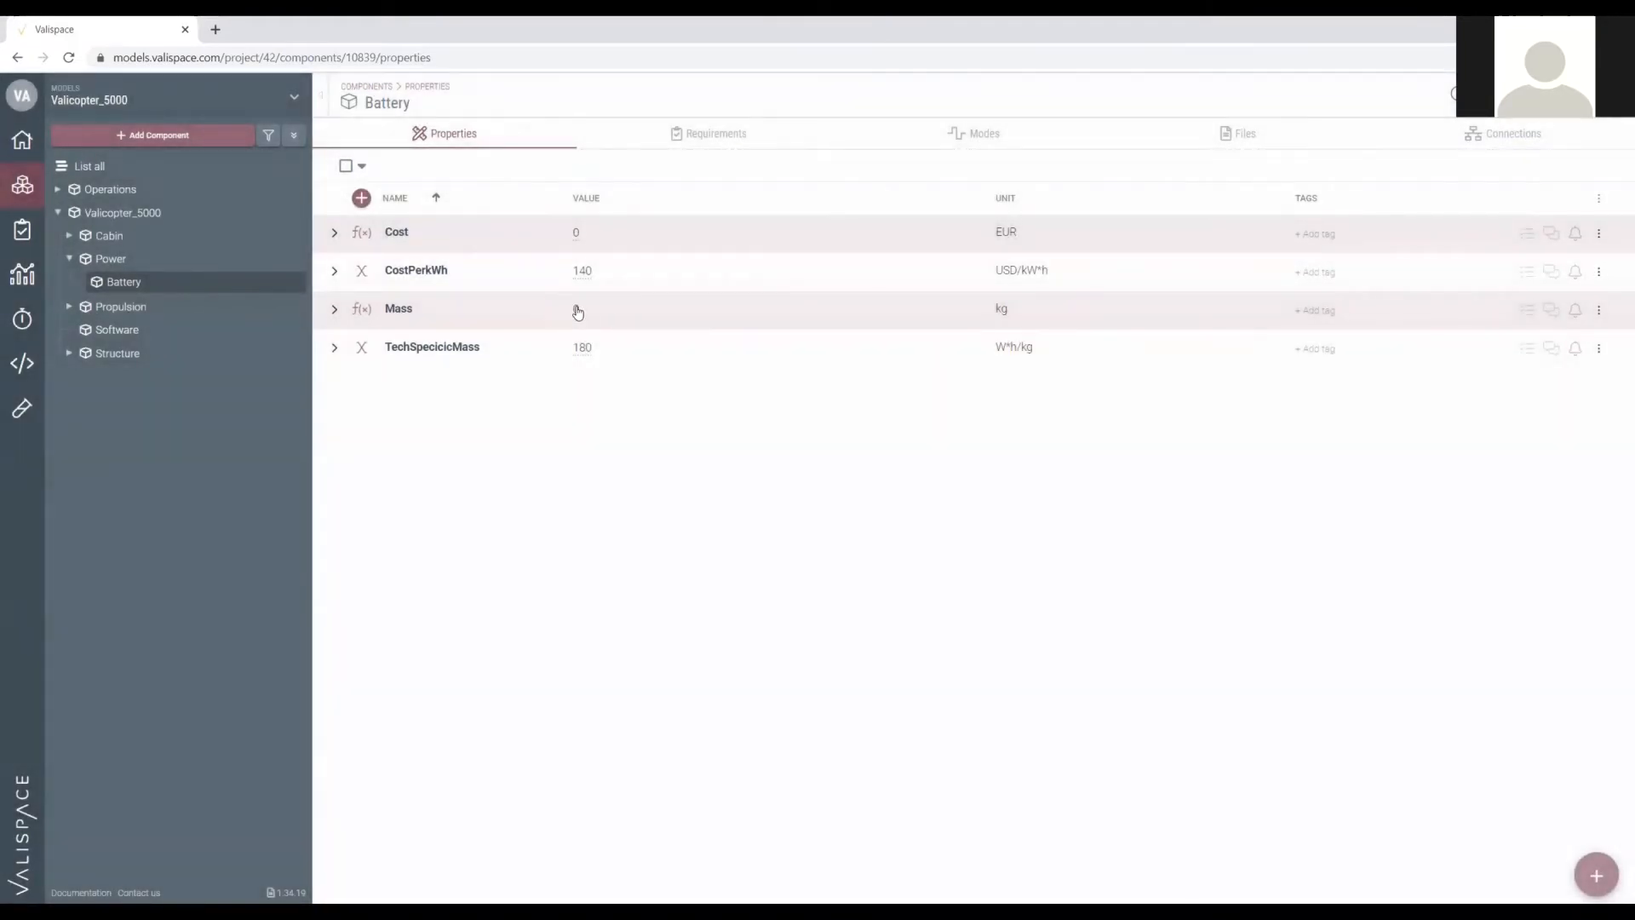
Look at the Battery's Mass details and correct the name of the TechSpecicicMass property to TechSpecificMass.
click(335, 312)
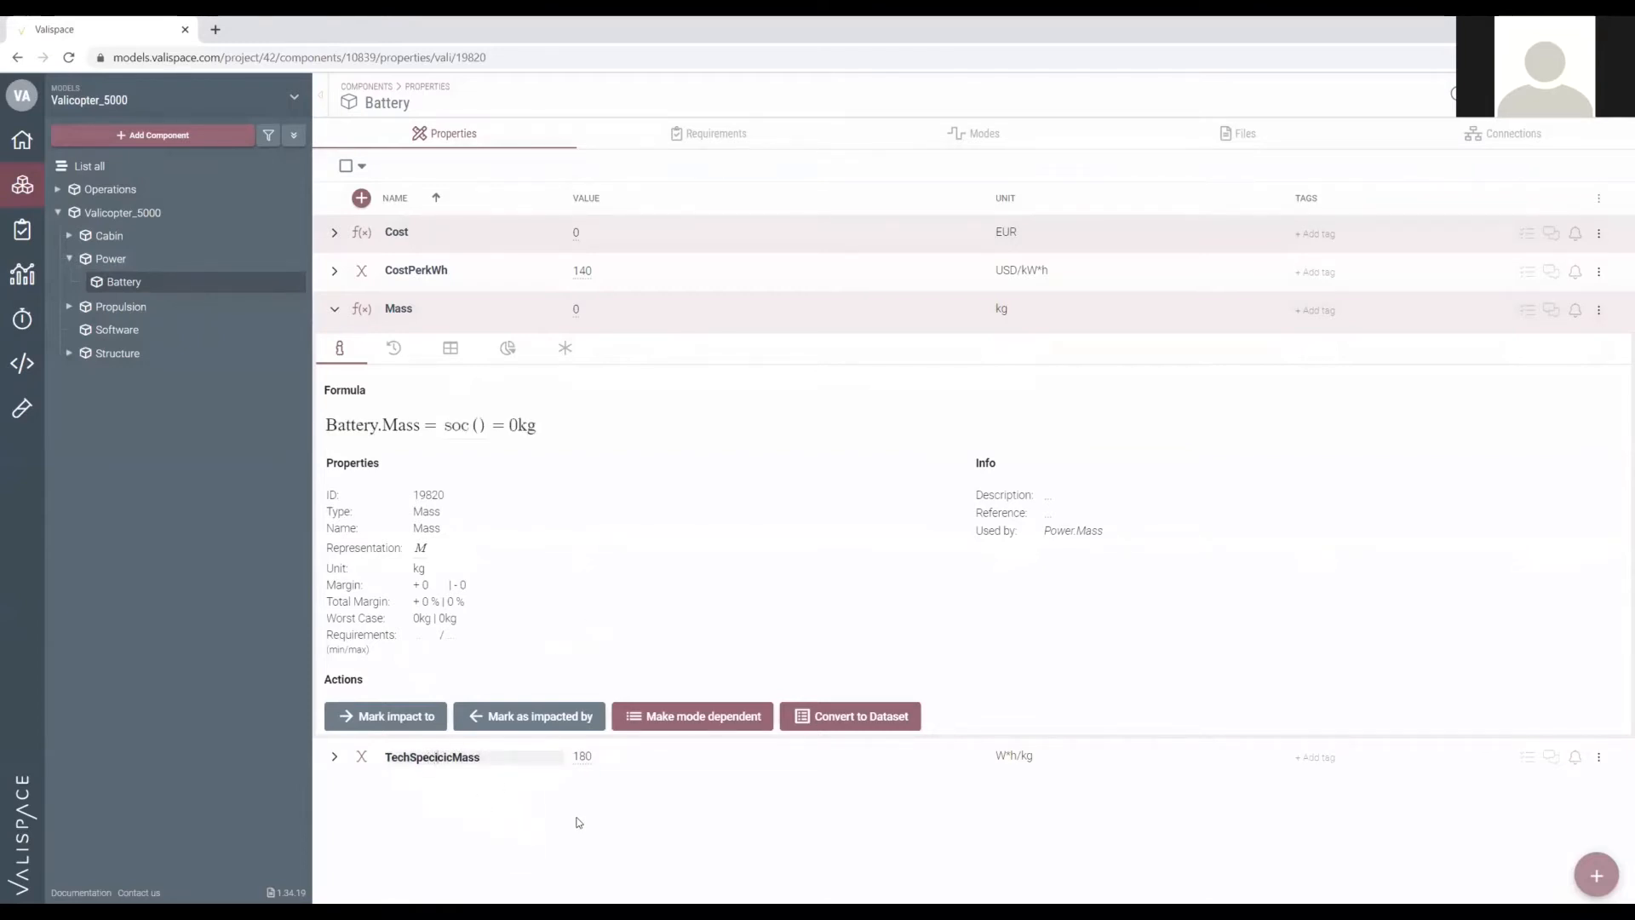
key(Delete)
text(f)
key(Return)
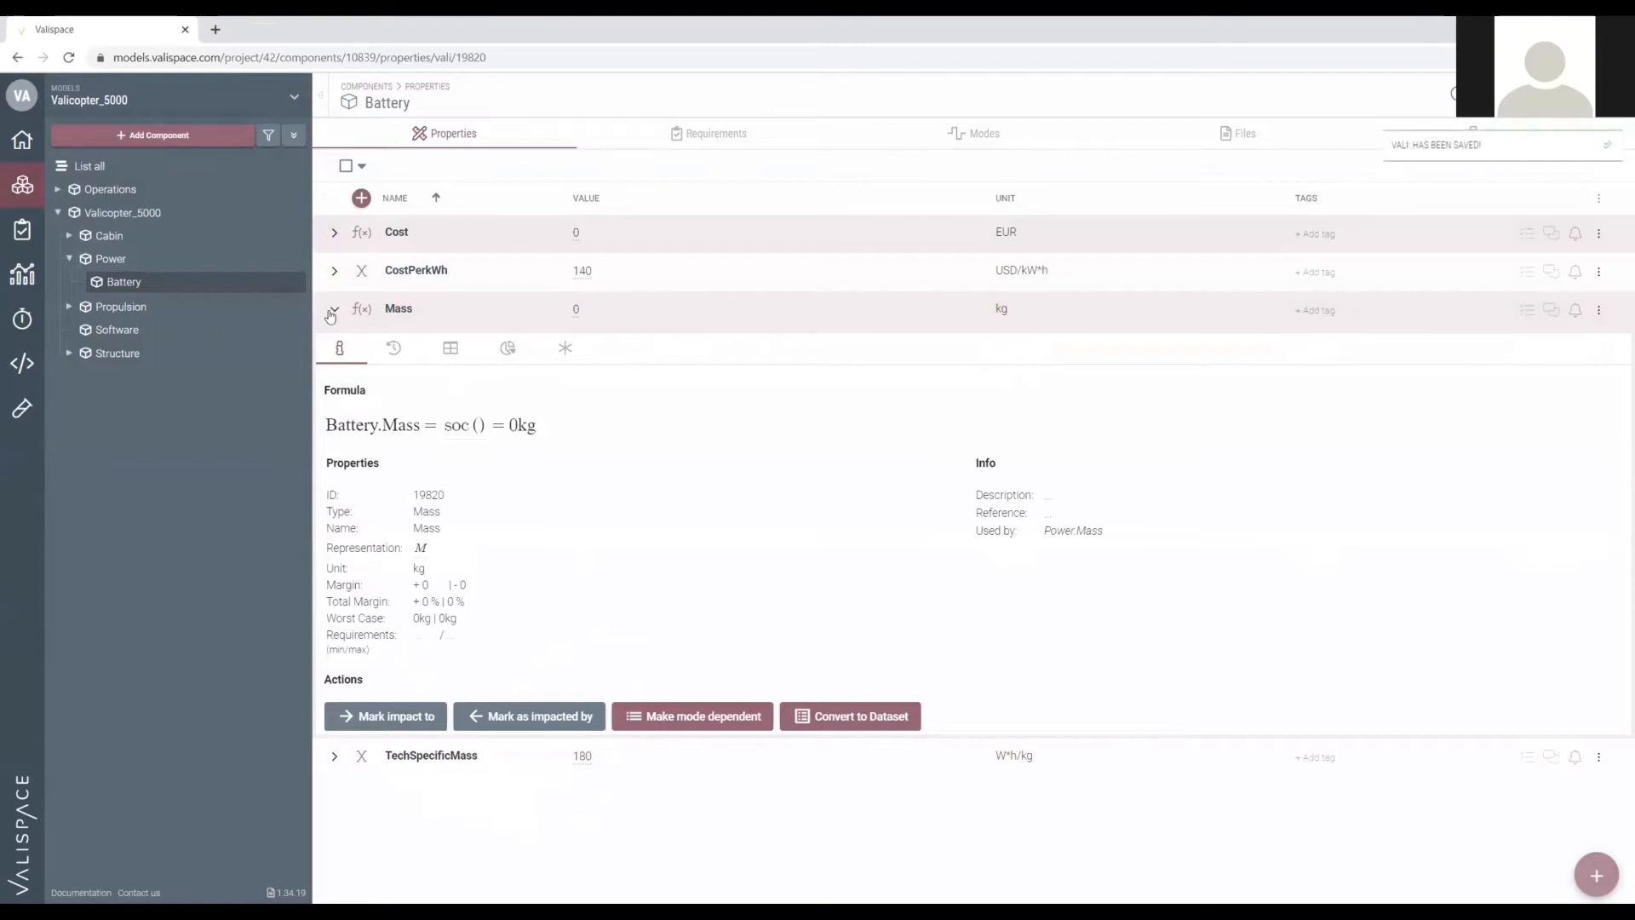
click(332, 312)
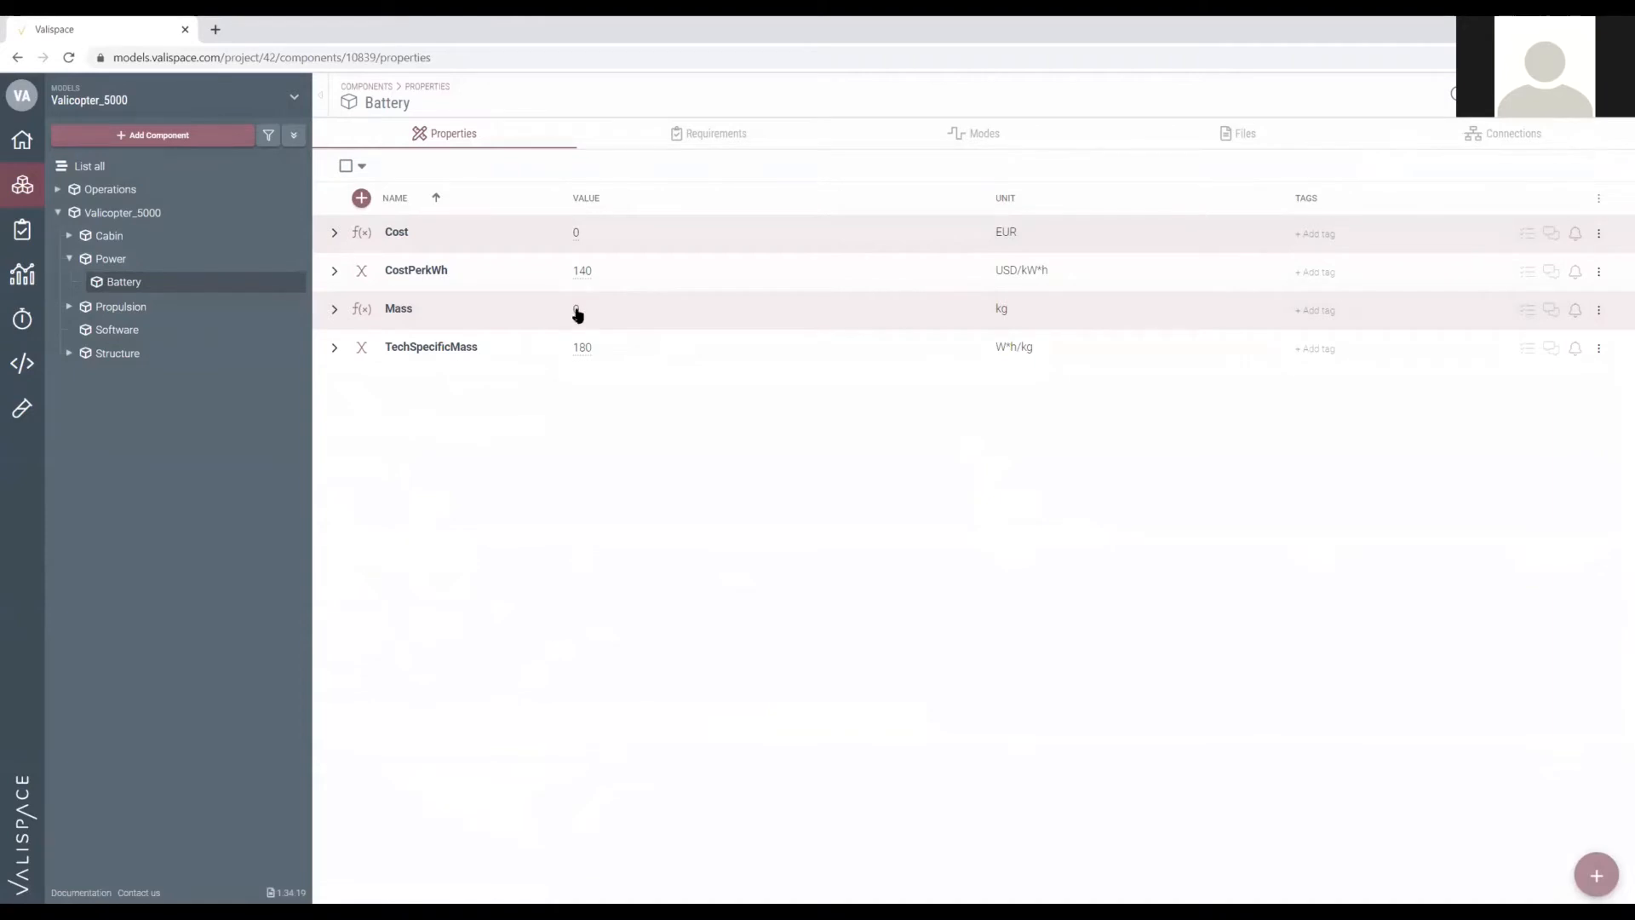
Replace the Battery's Mass formula soc() with Power's CapacityRequired multiplied by Battery's TechSpecificMass and save it.
click(578, 311)
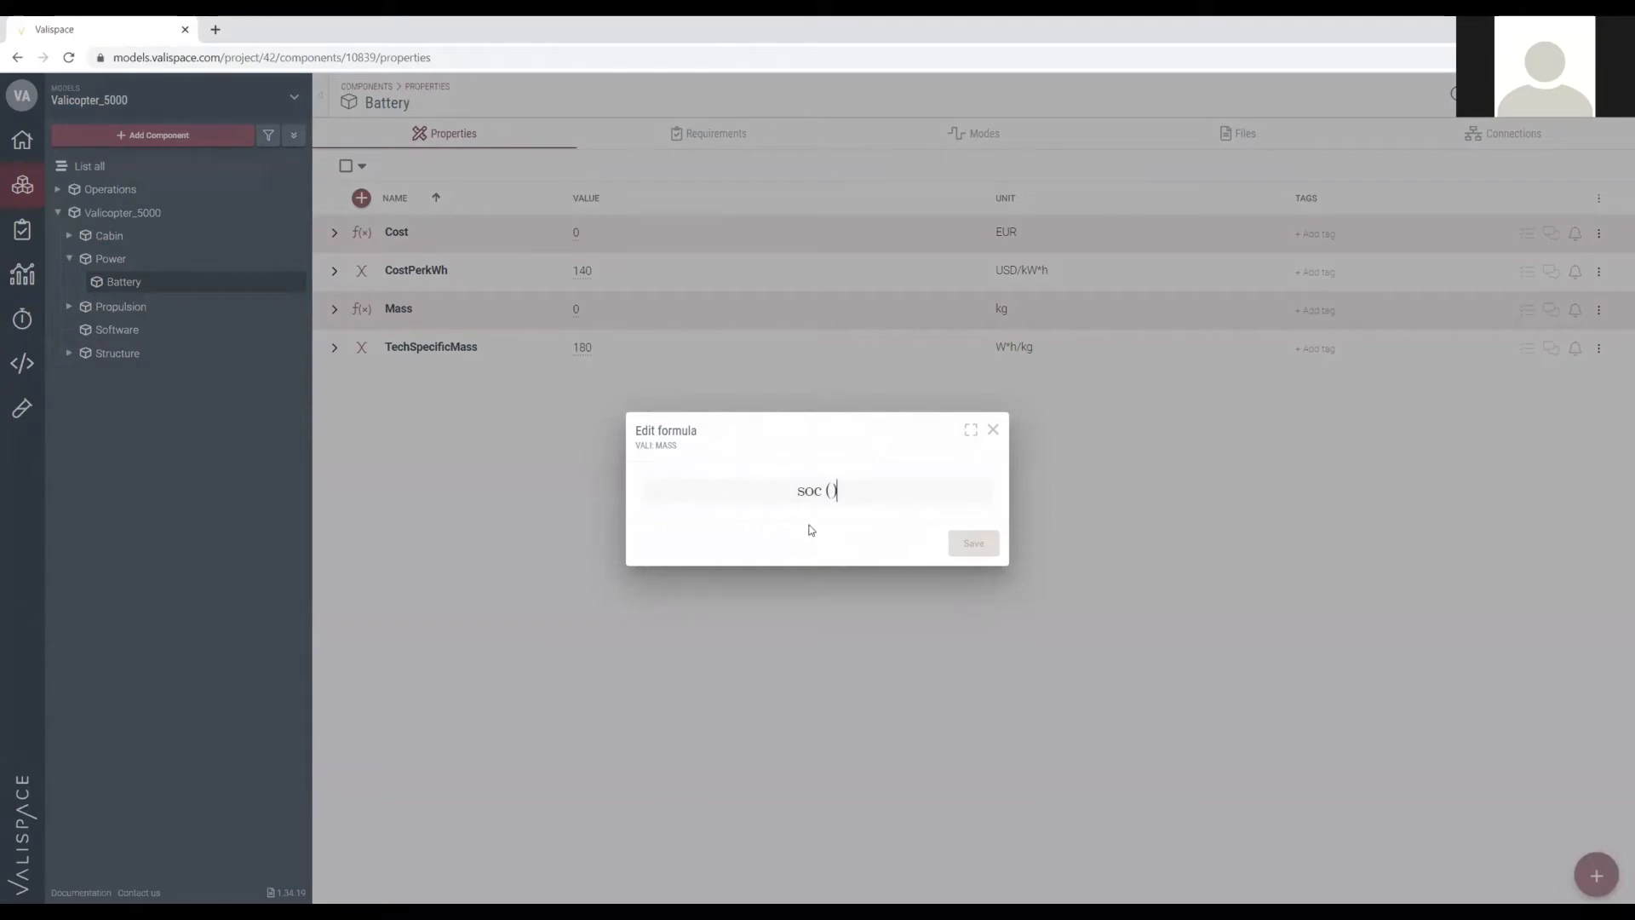
key(BackSpace)
key(BackSpace)
key(BackSpace)
key(BackSpace)
key(BackSpace)
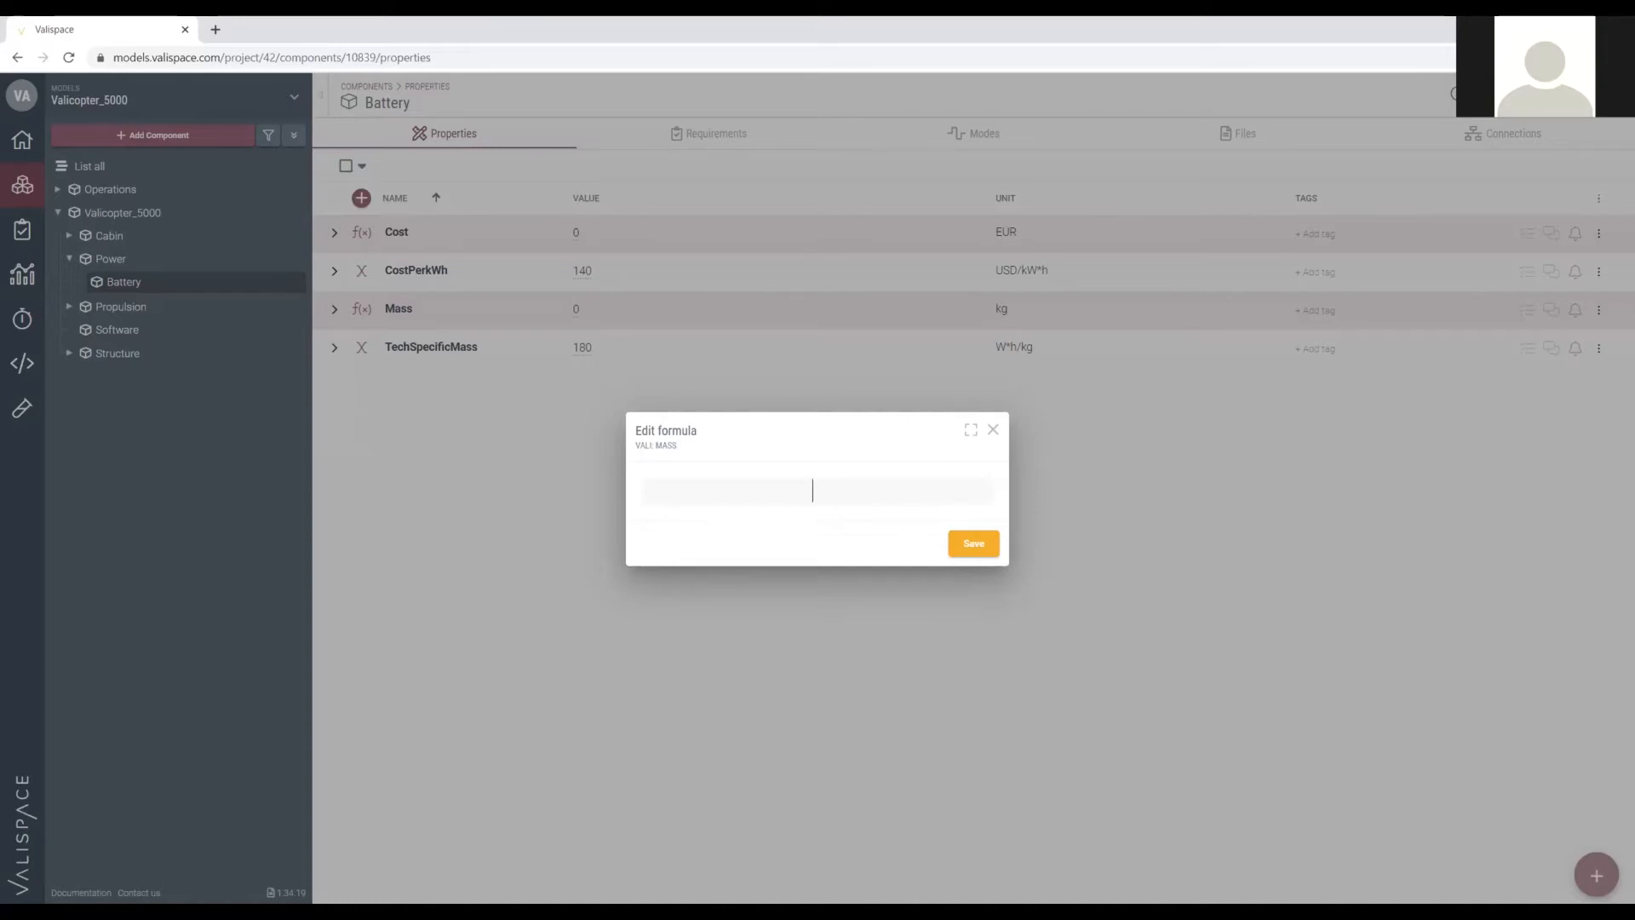
click(846, 493)
text($)
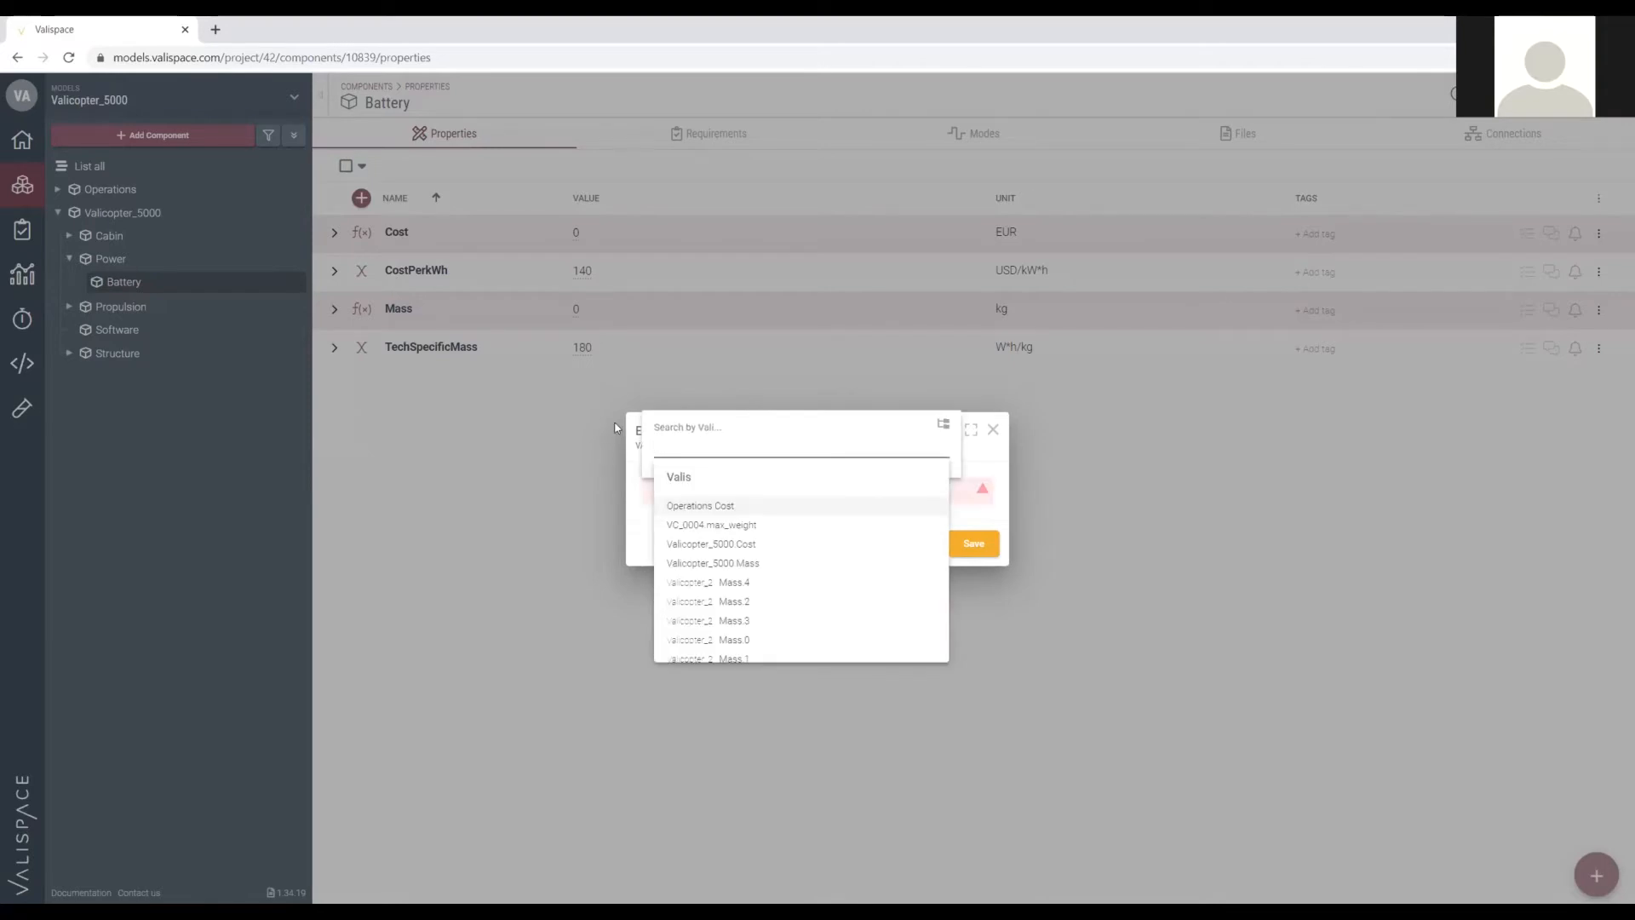
text(Capaci)
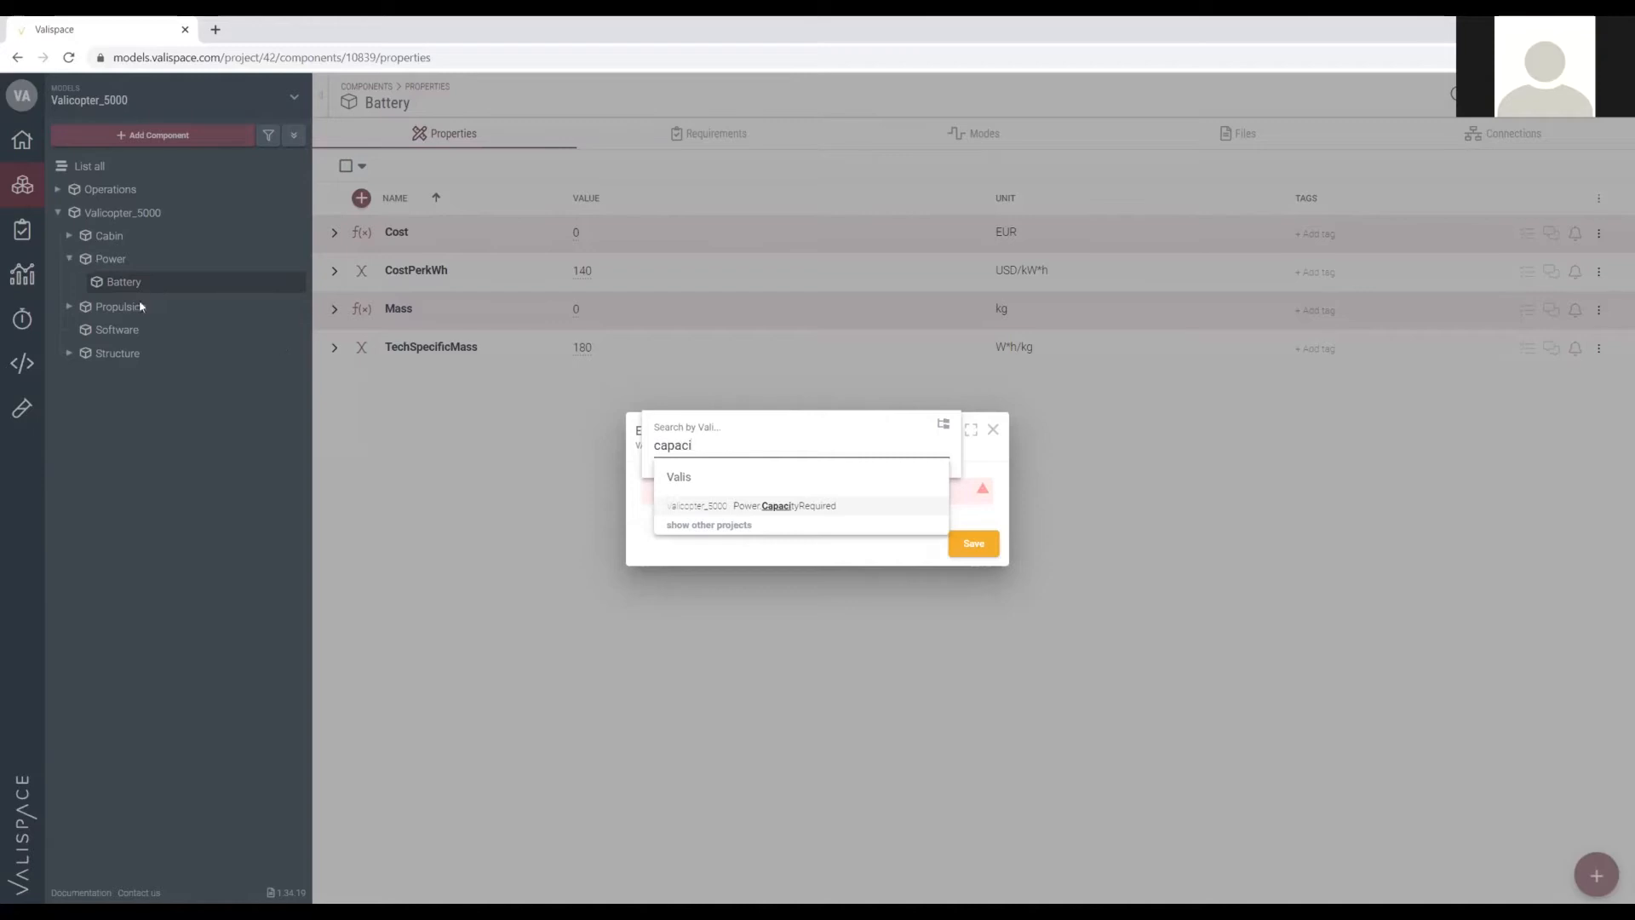
click(830, 505)
text(*)
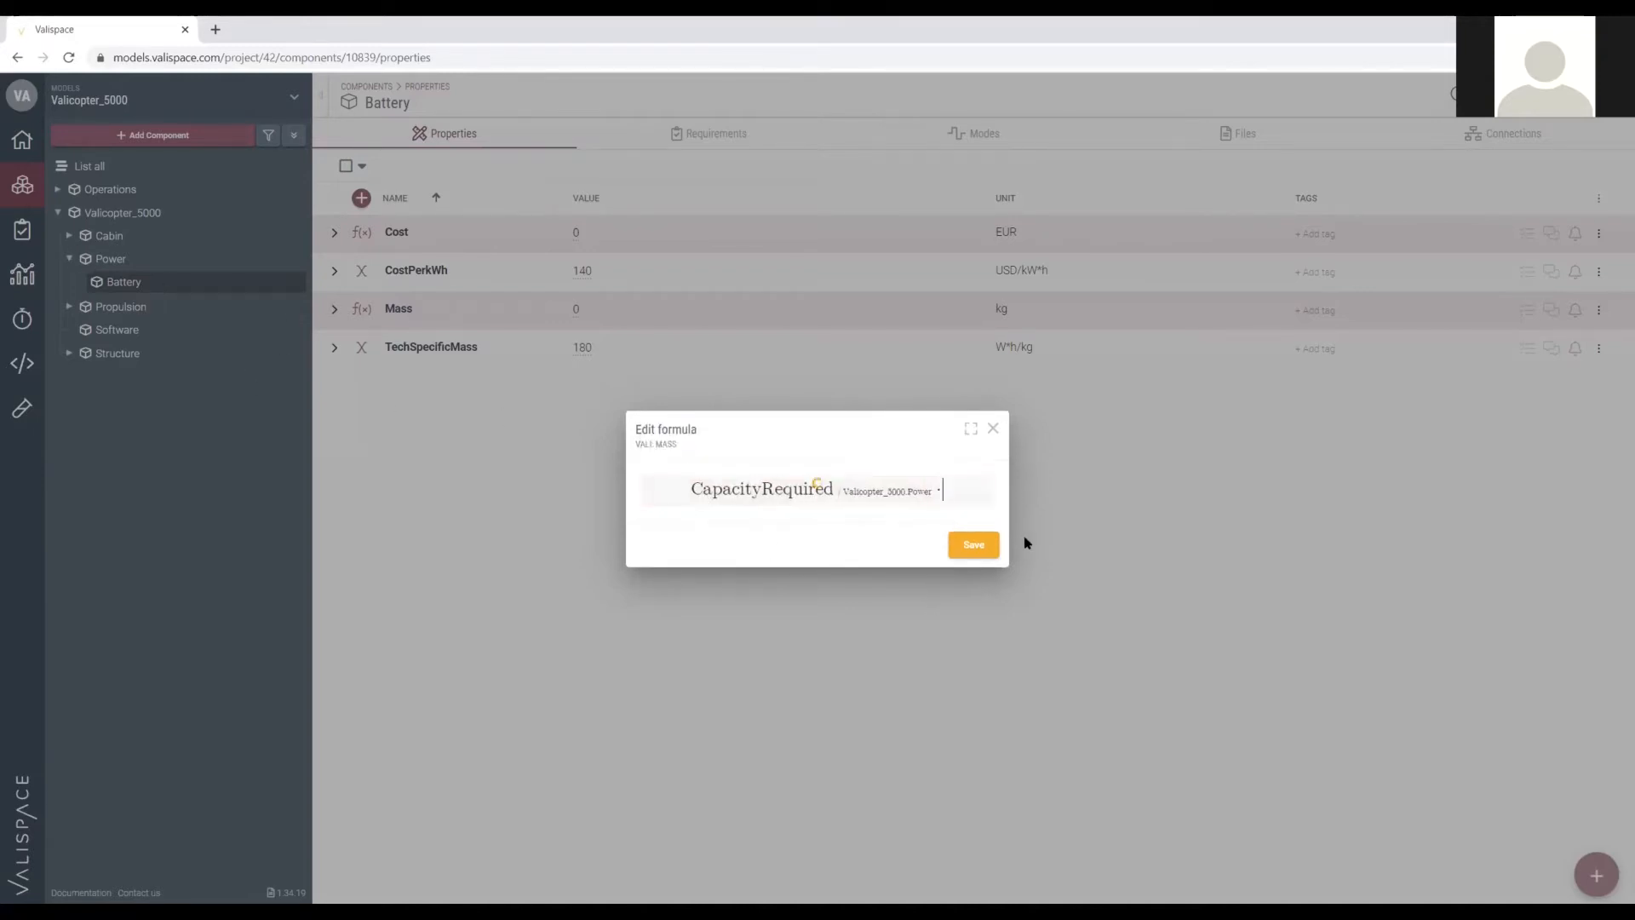
text(techsp)
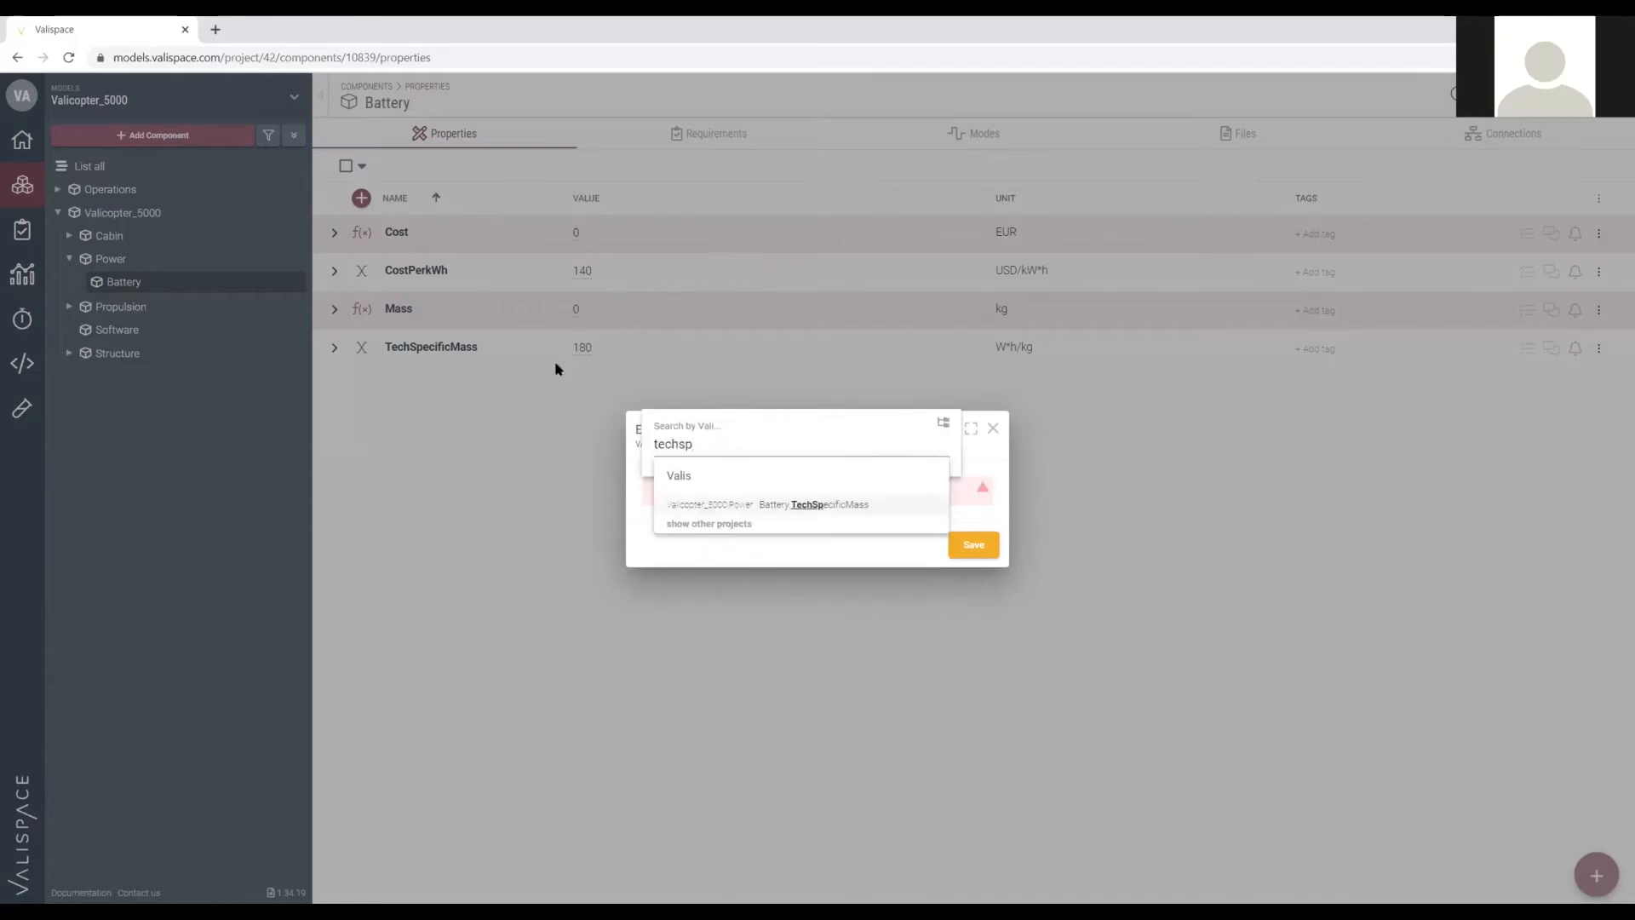
click(843, 508)
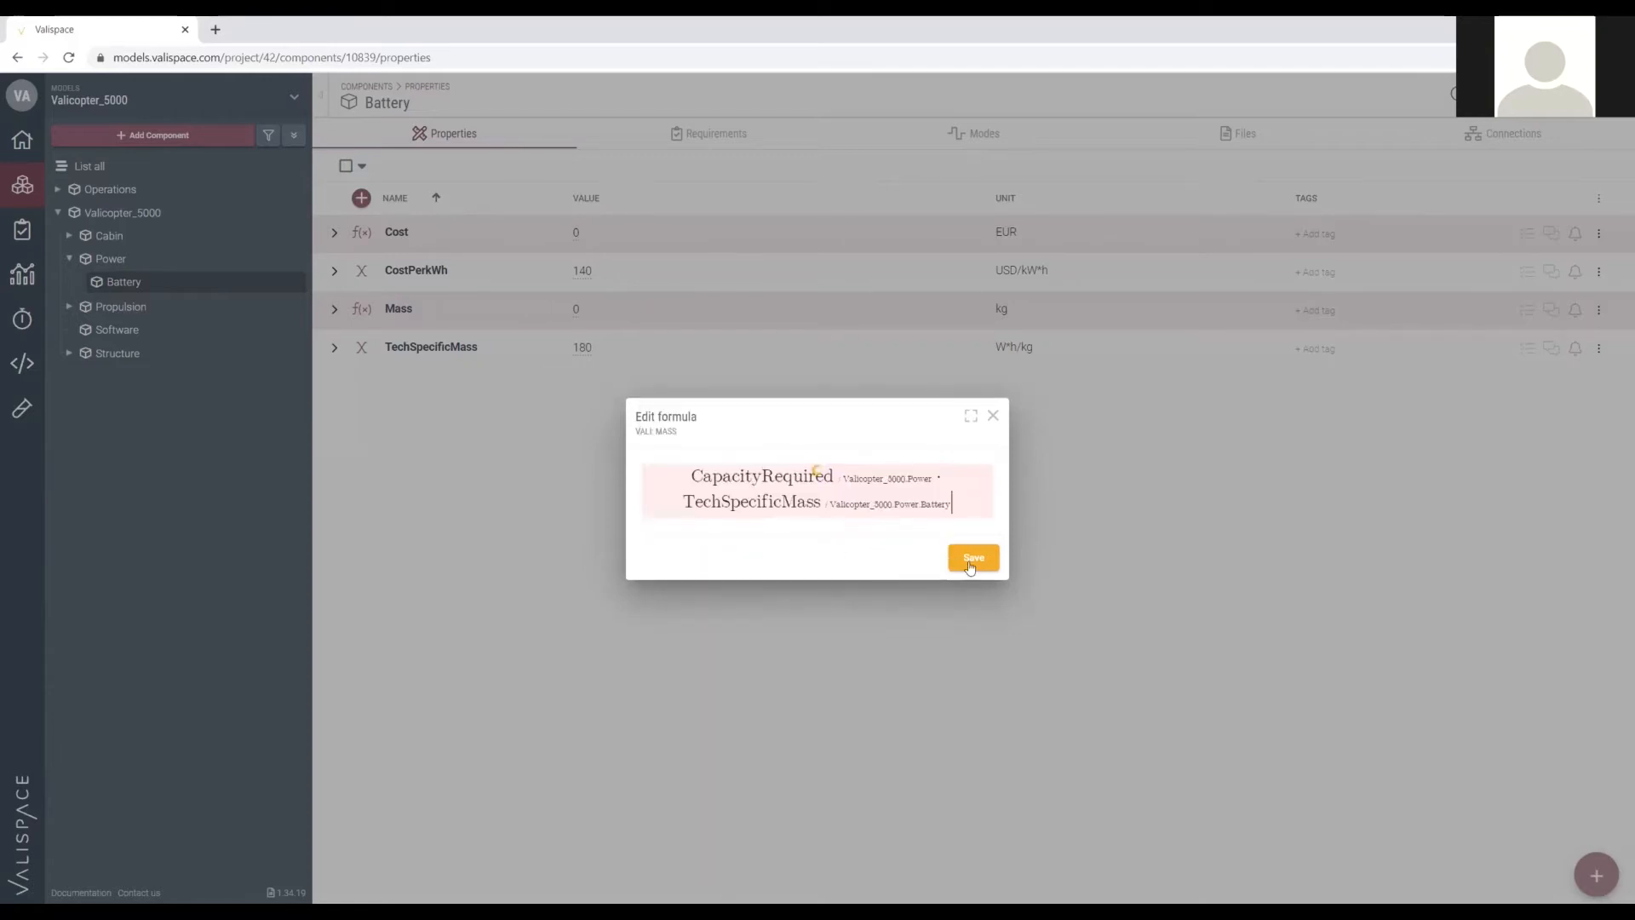
click(984, 562)
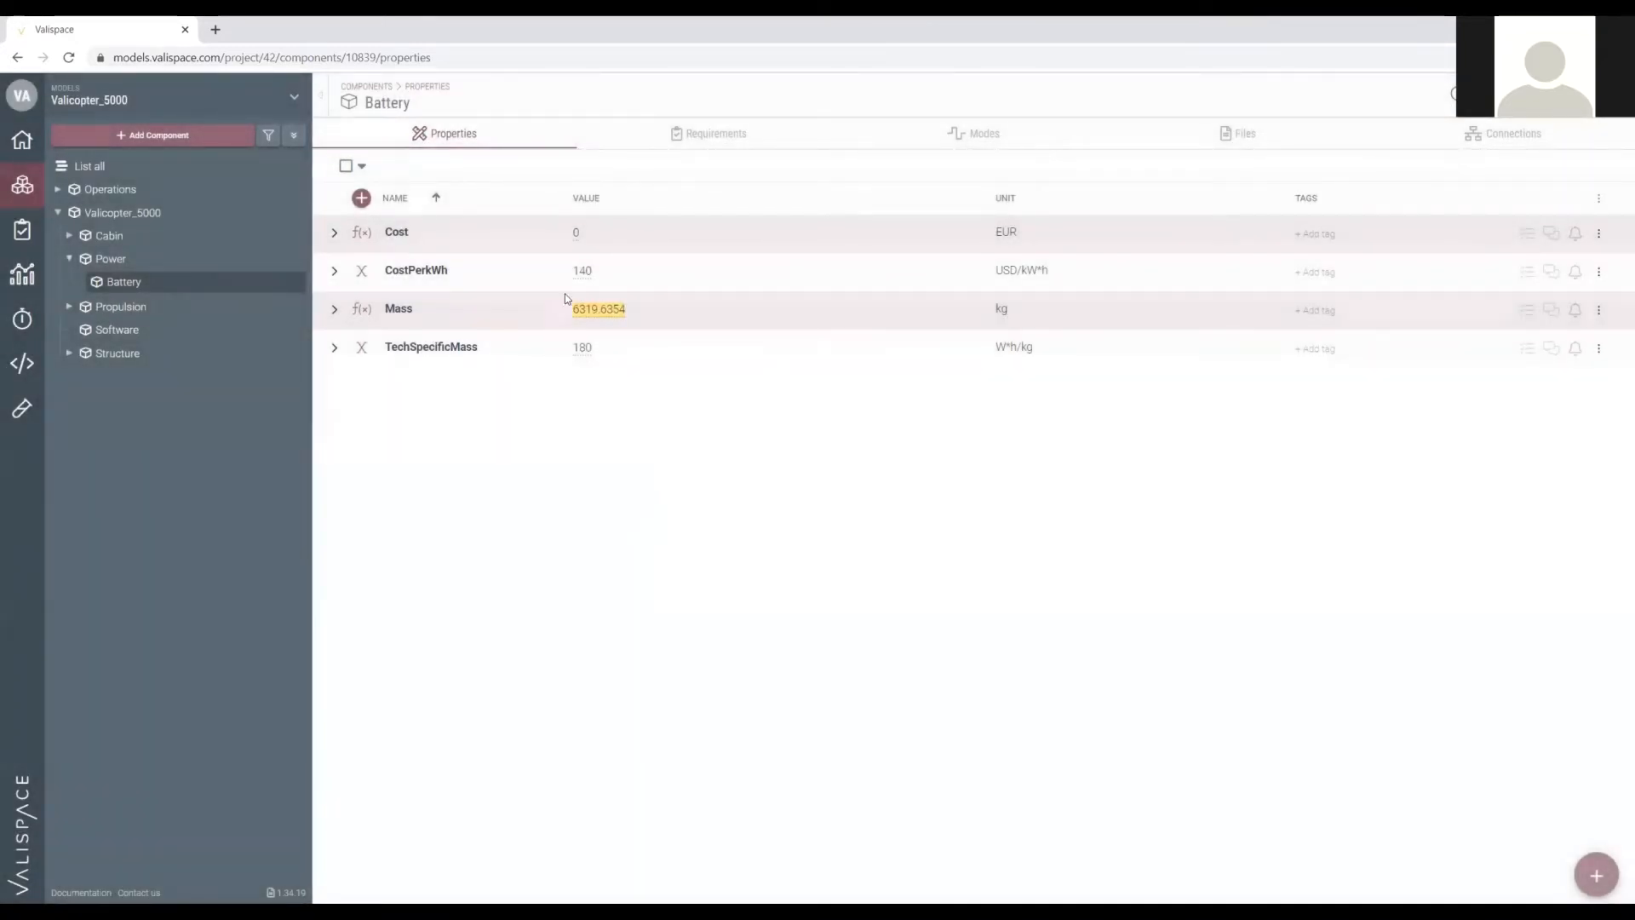
Correct the Battery's Mass formula to CapacityRequired divided by Tech_Specific_Mass and check the warning on Mass.
click(333, 311)
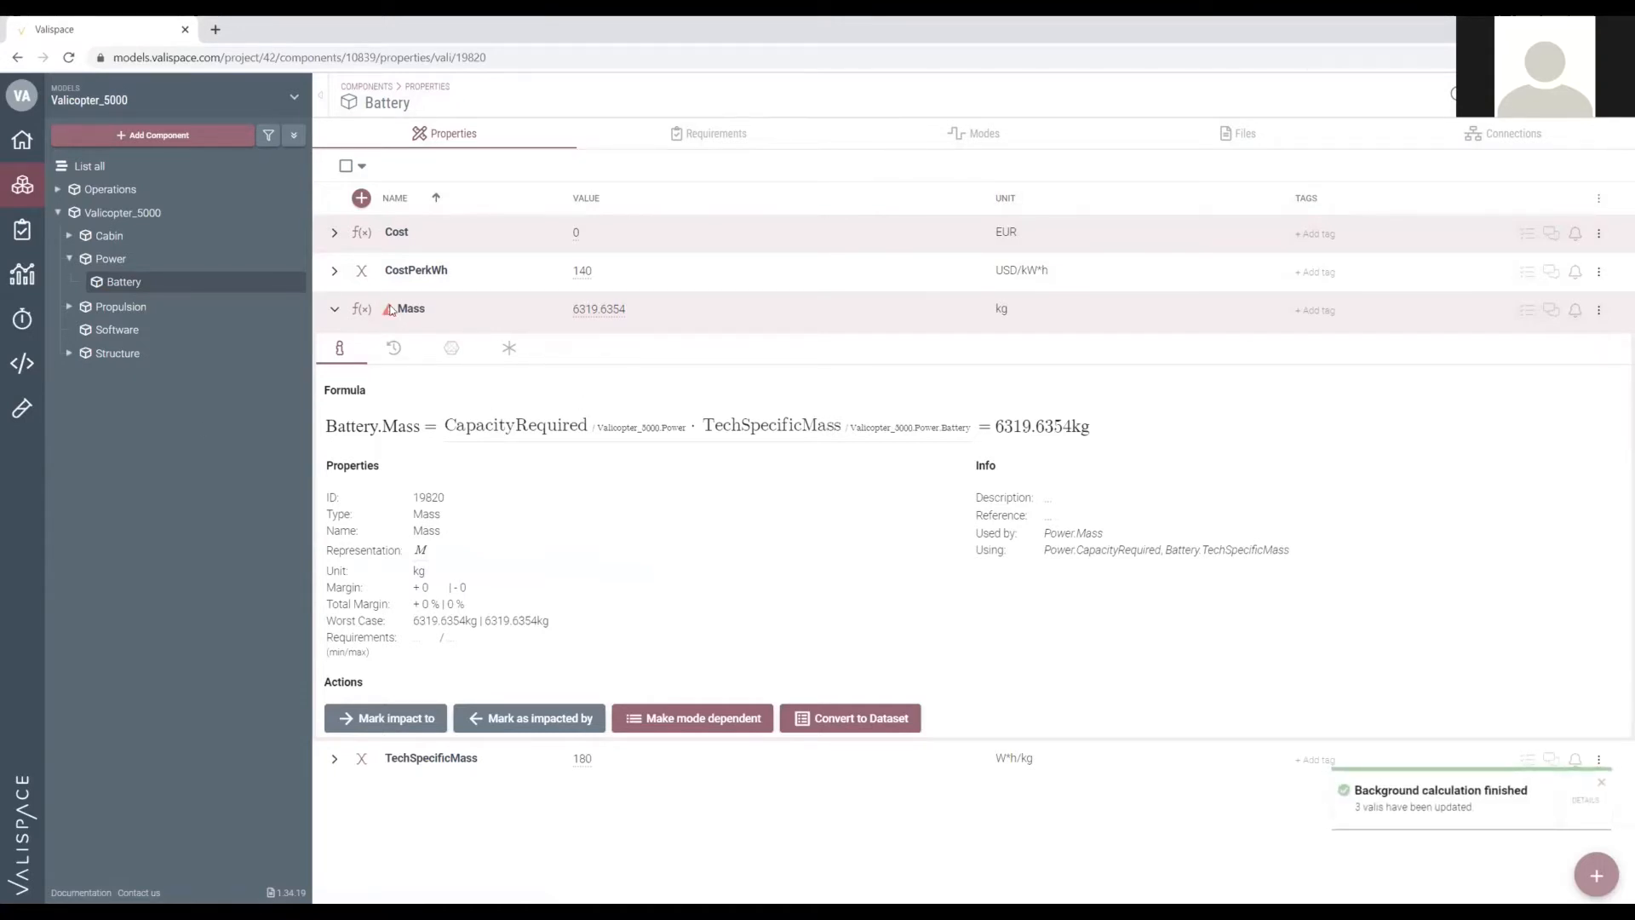
mouse_move(392, 316)
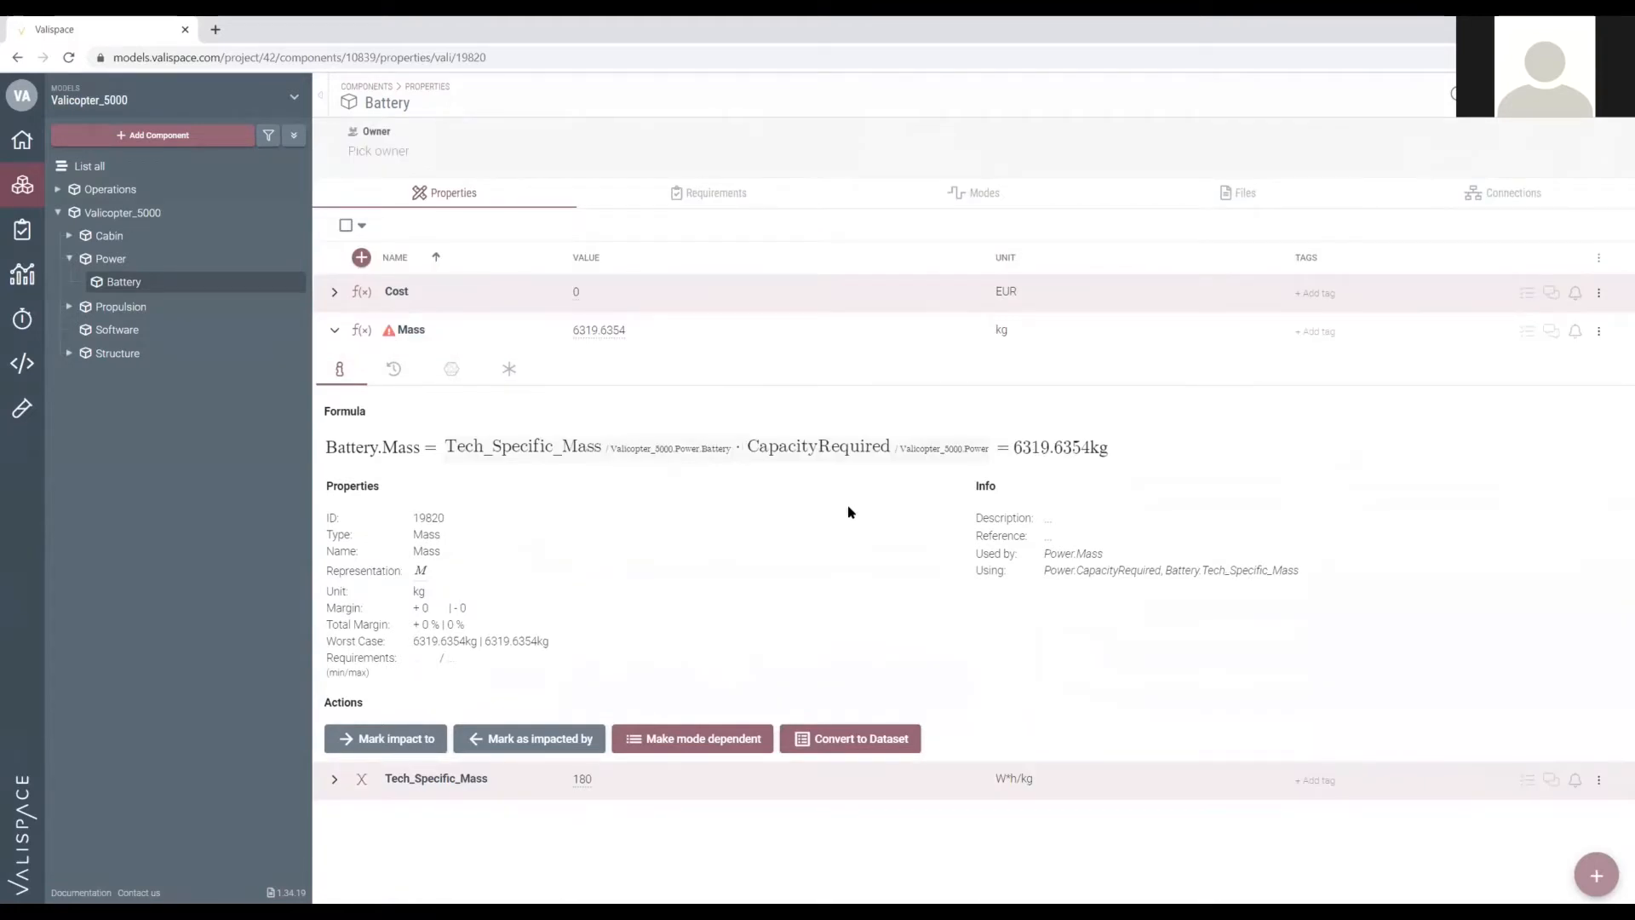
key(BackSpace)
key(BackSpace)
key(Right)
text(/)
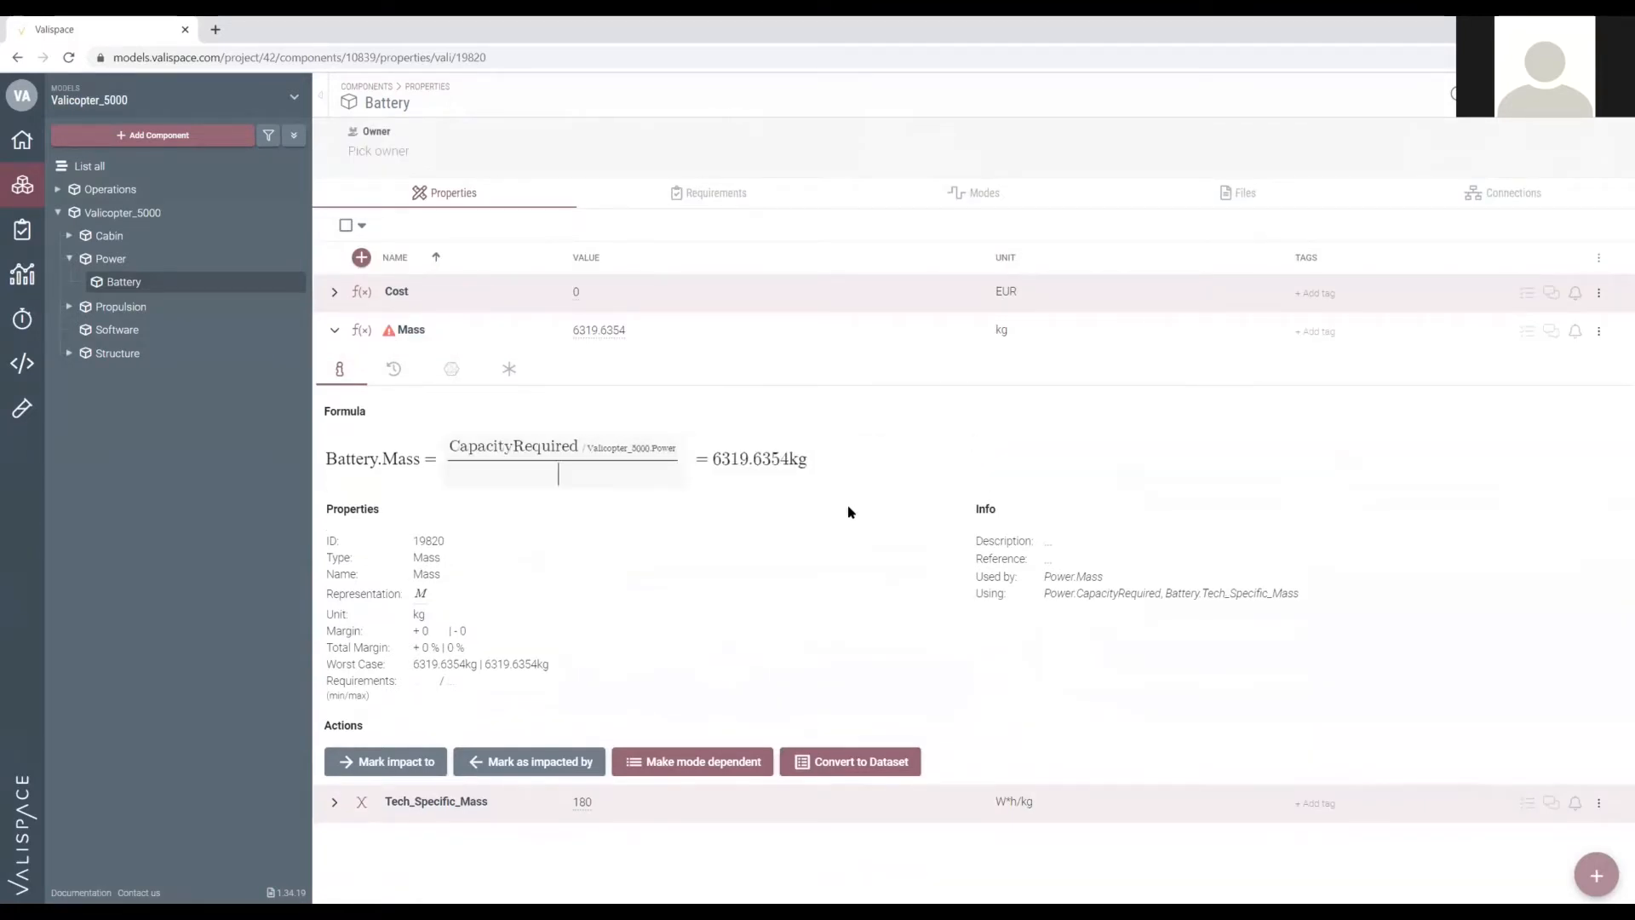
text(tech)
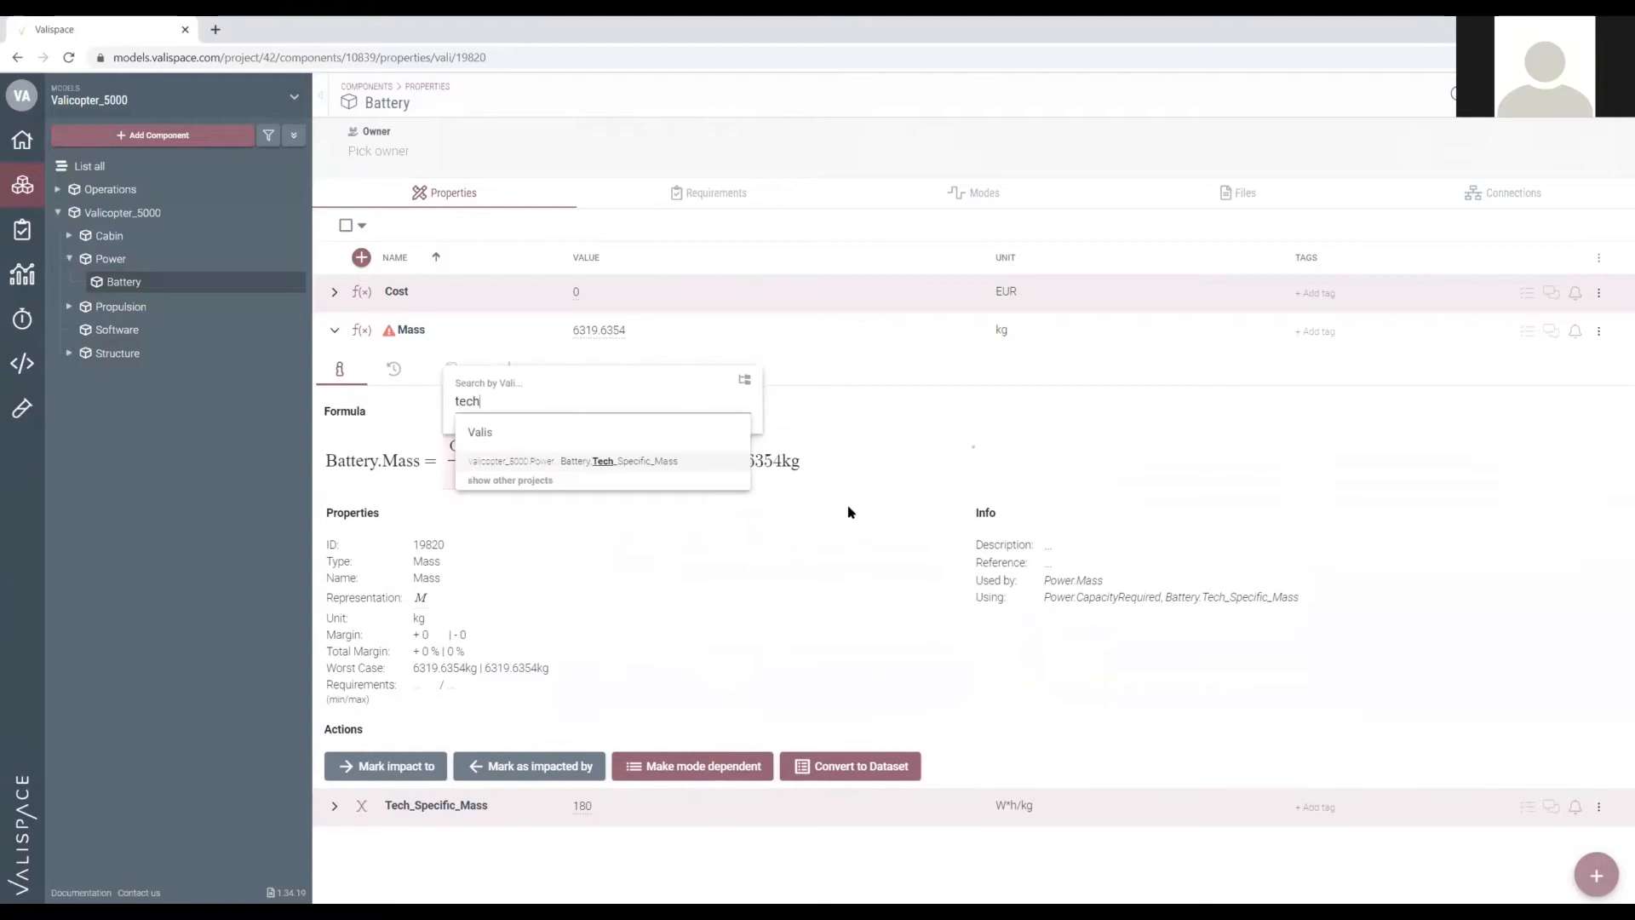
click(596, 461)
key(Return)
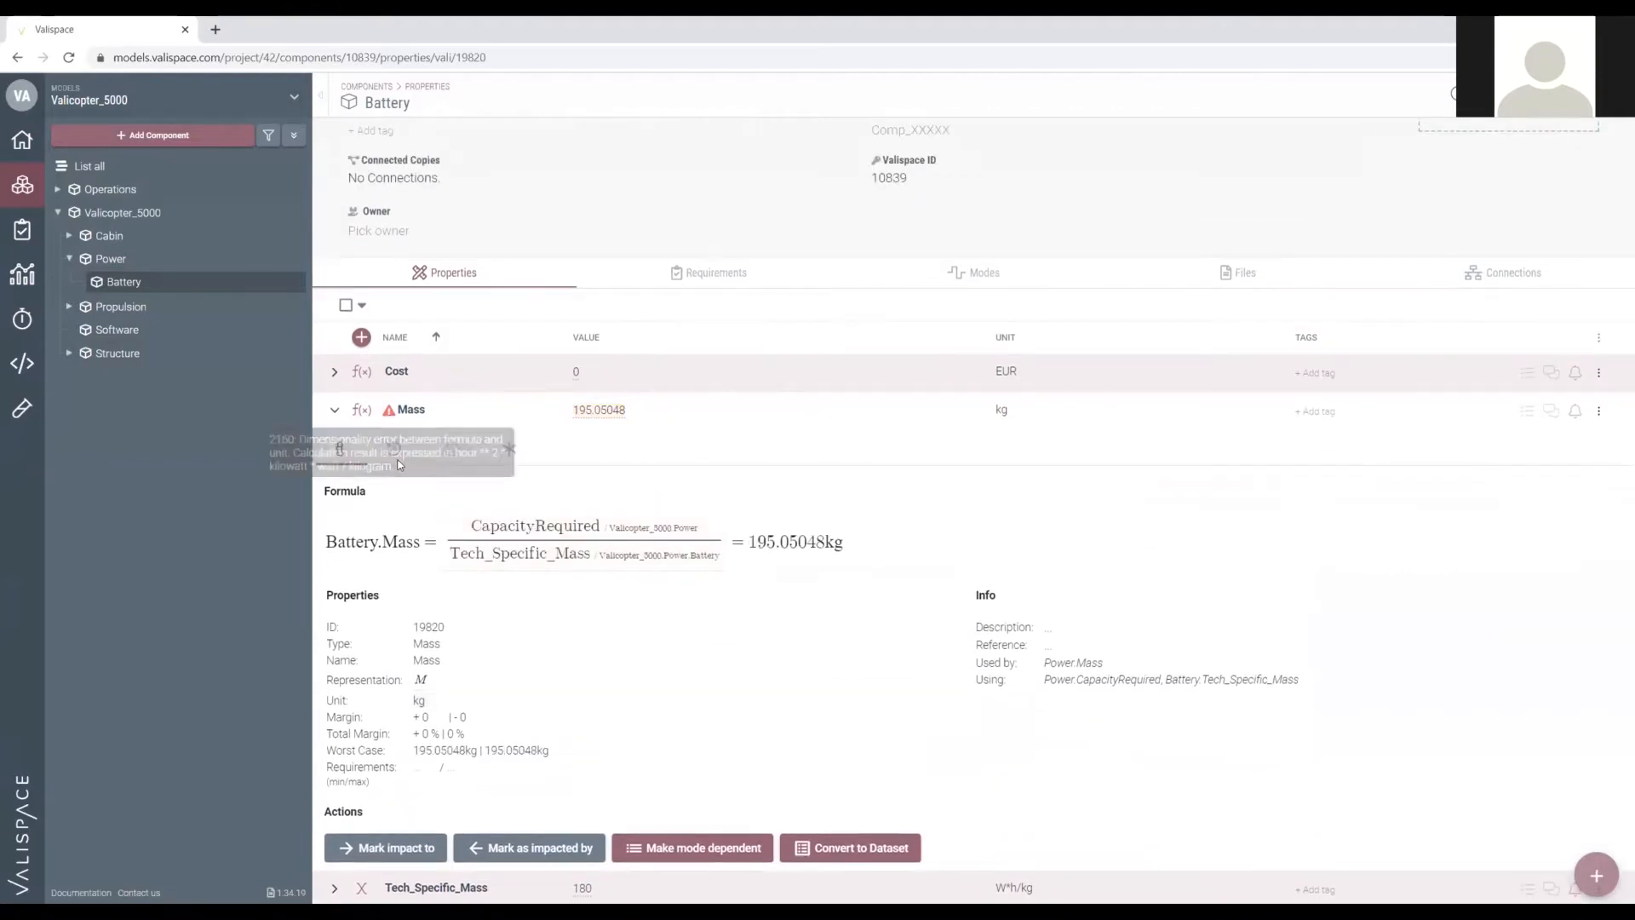
mouse_move(384, 414)
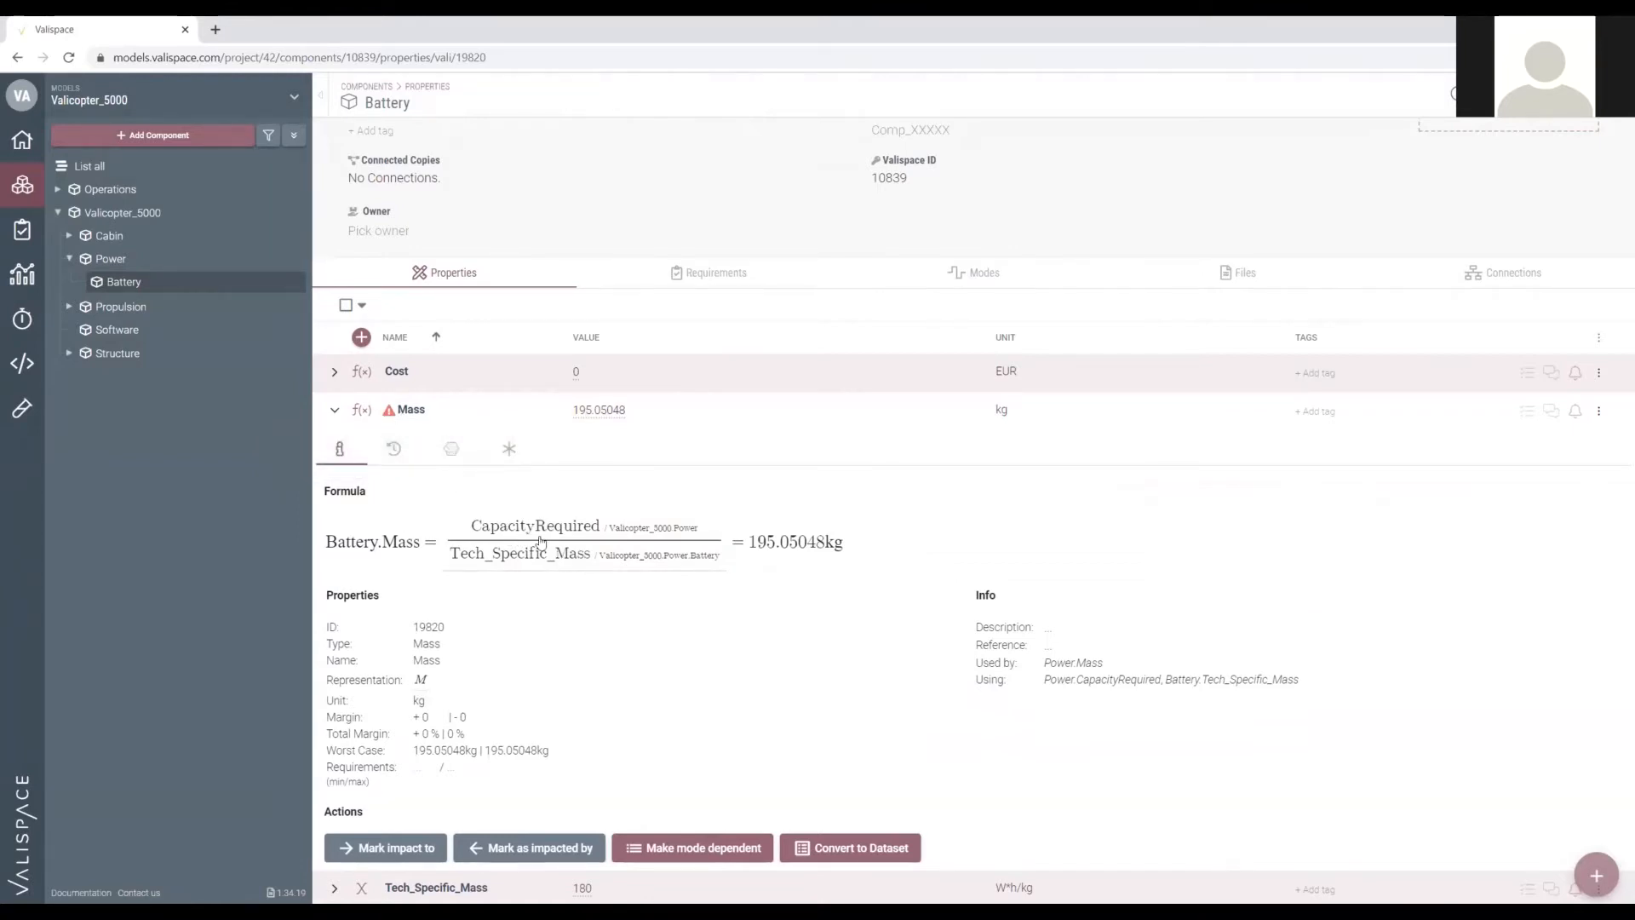
scroll(858, 665, down, 1)
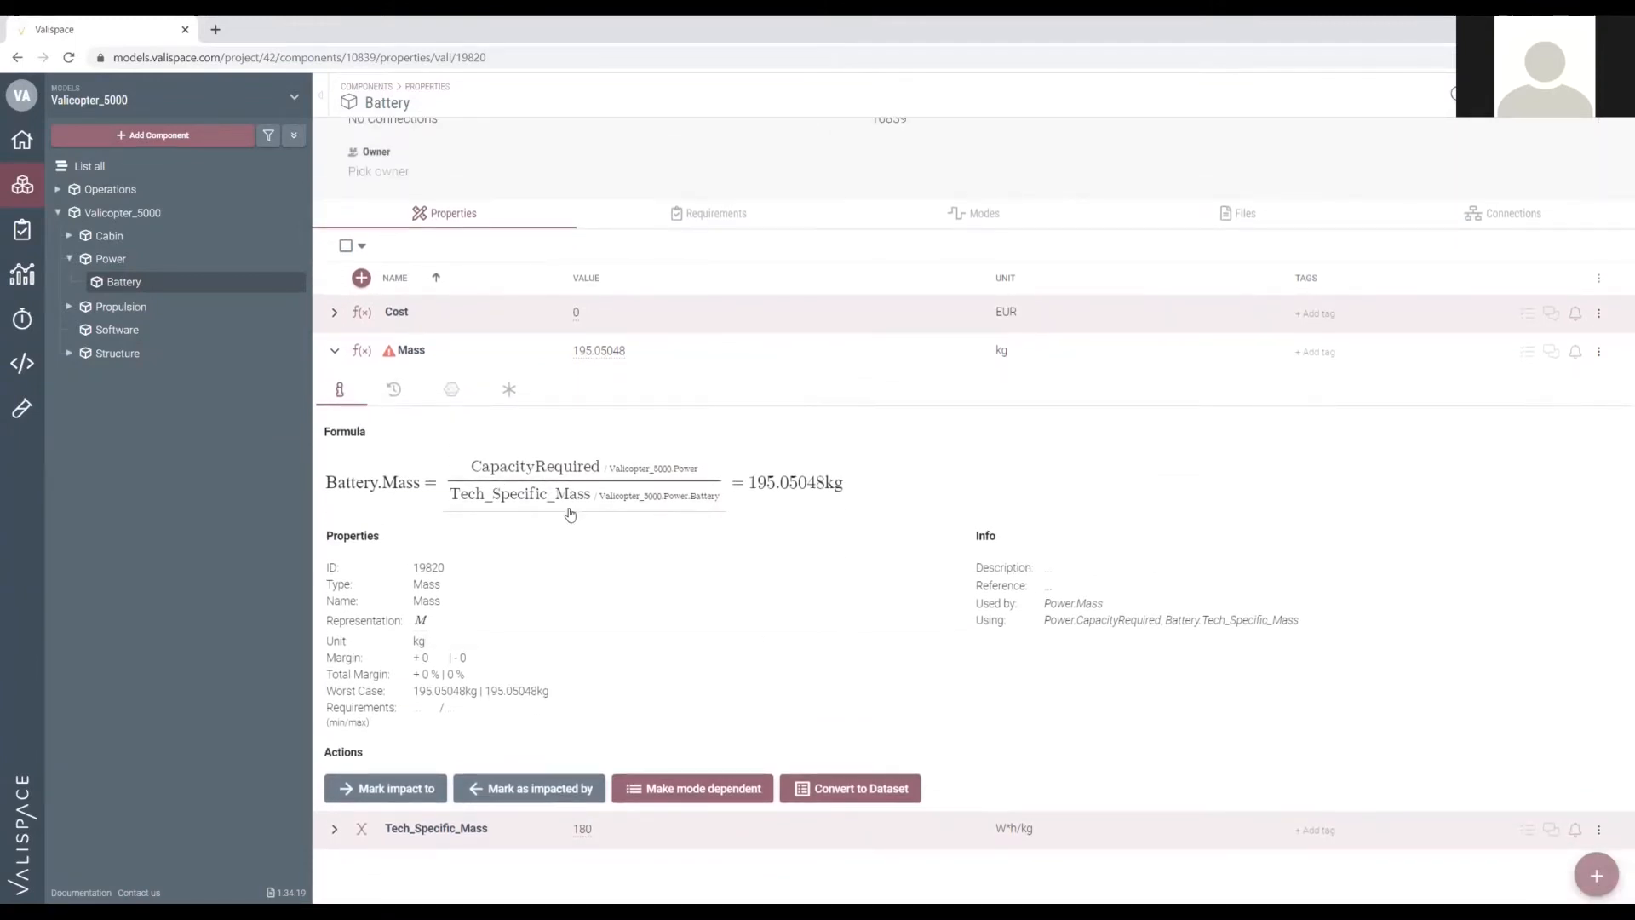
click(336, 352)
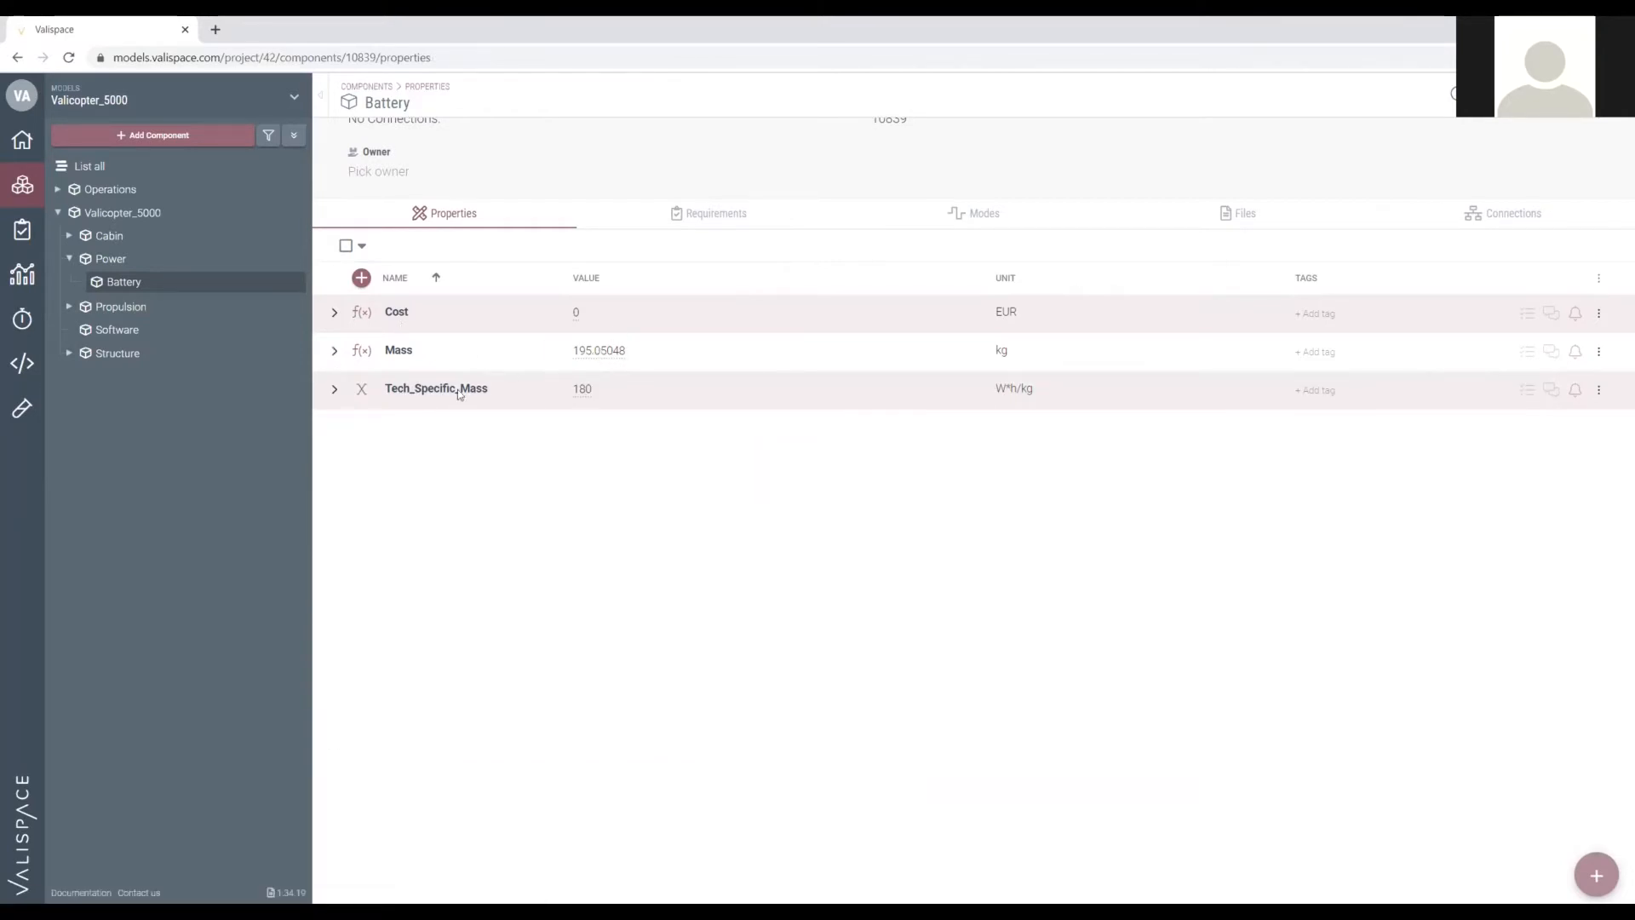
Create the Battery property CostPerkWh with the value 140 and the unit USD/kW*h.
click(361, 279)
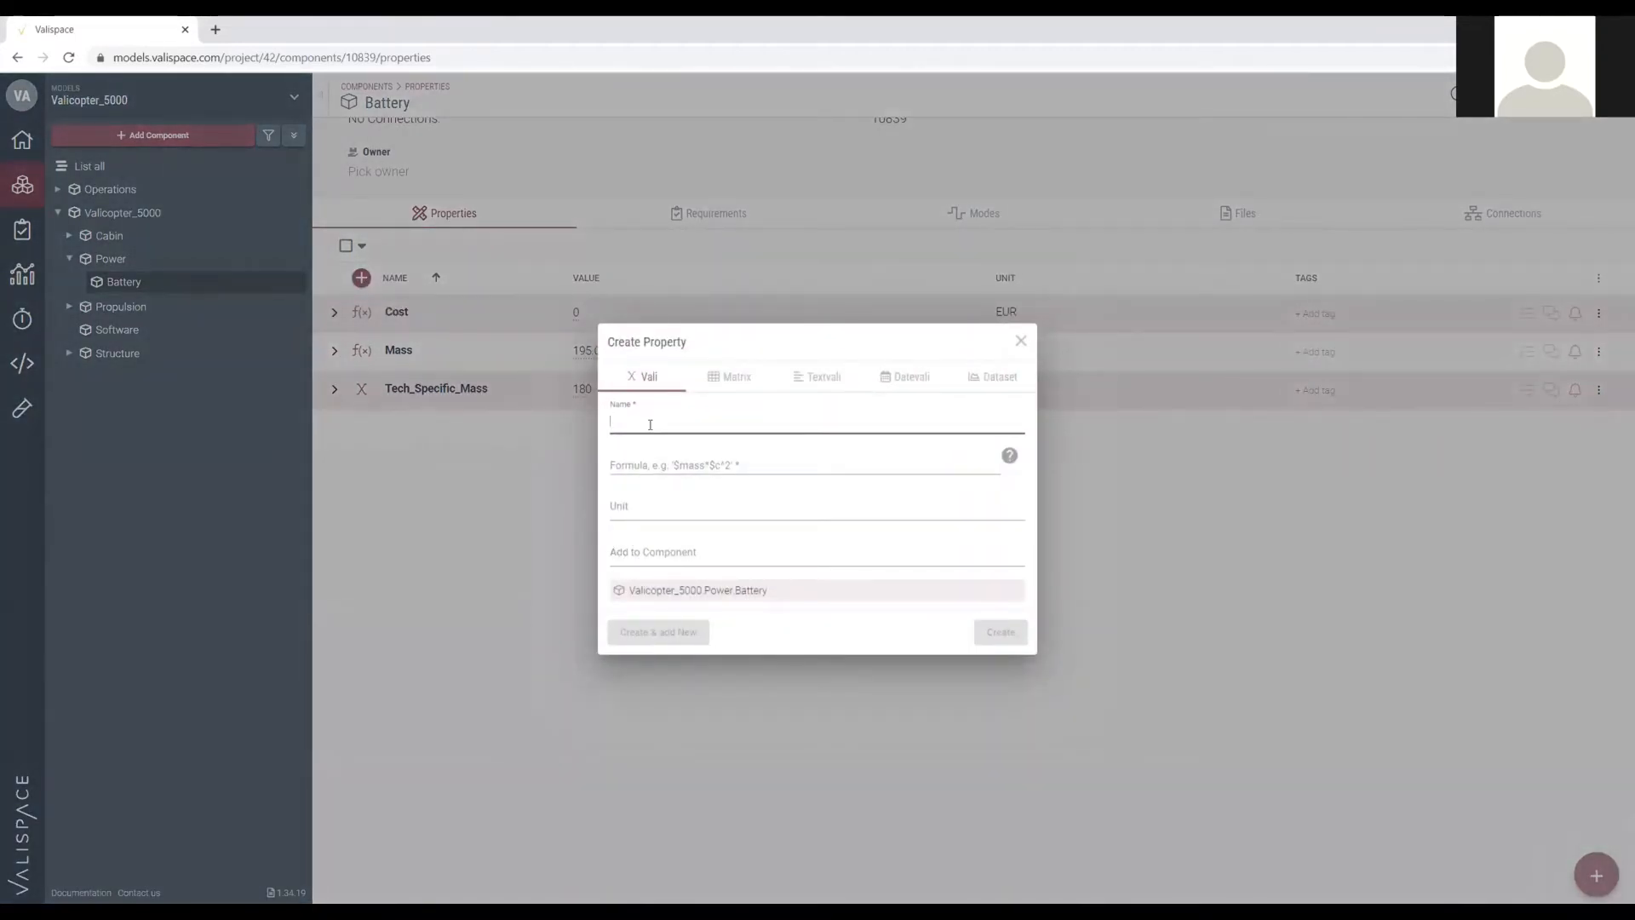
text(CostPerkWh)
click(675, 466)
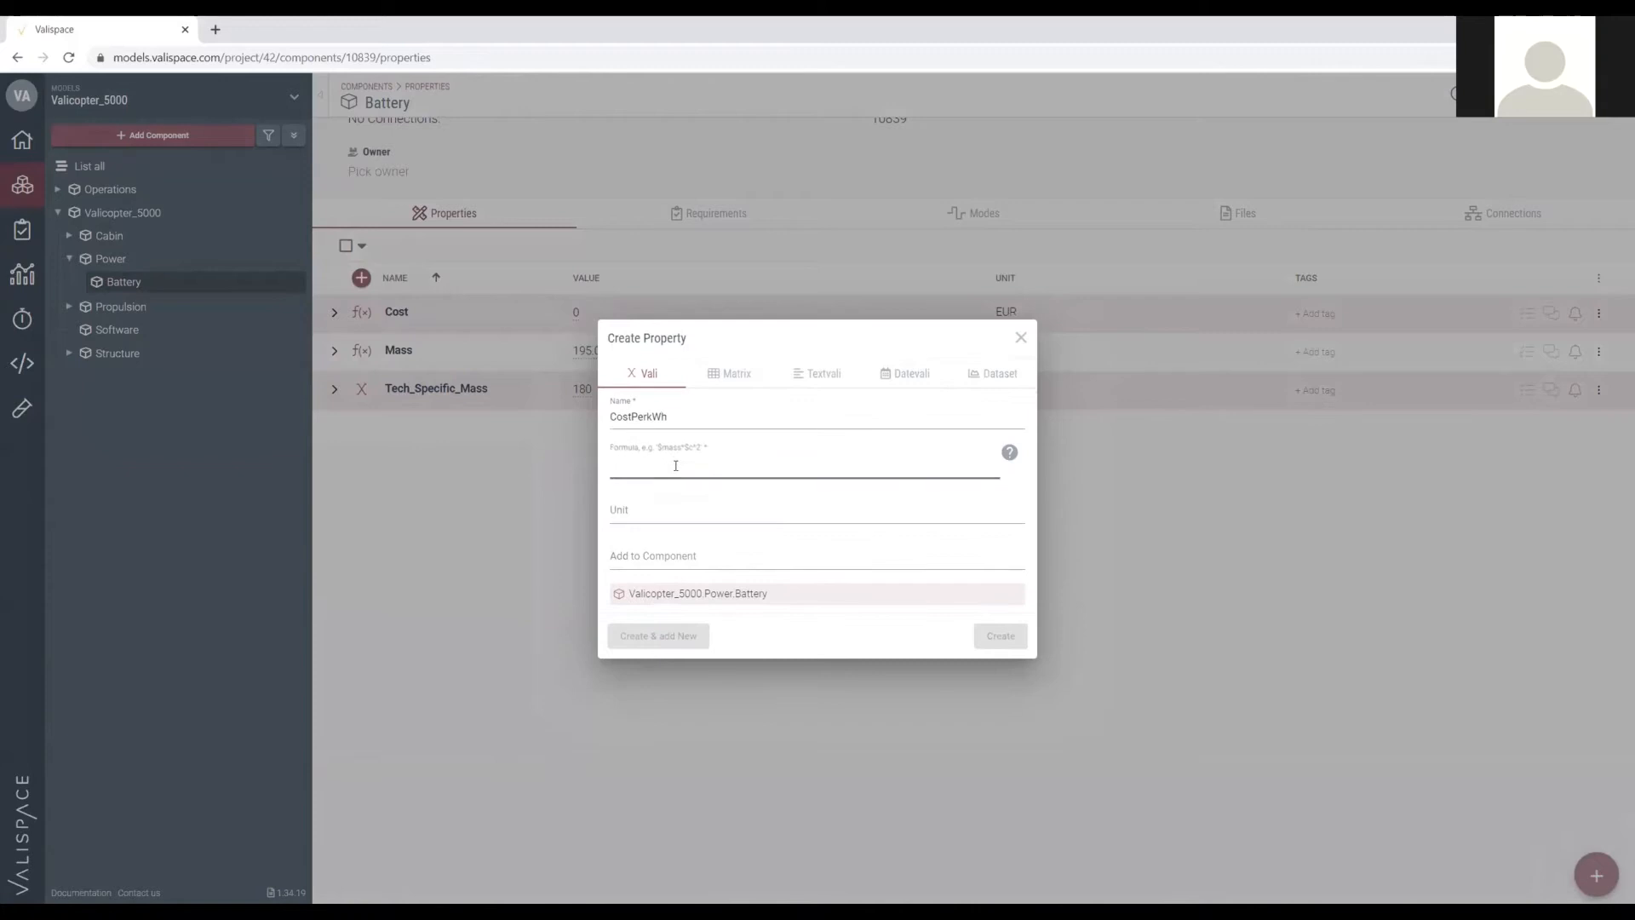
text(140)
click(660, 510)
text(USD/k)
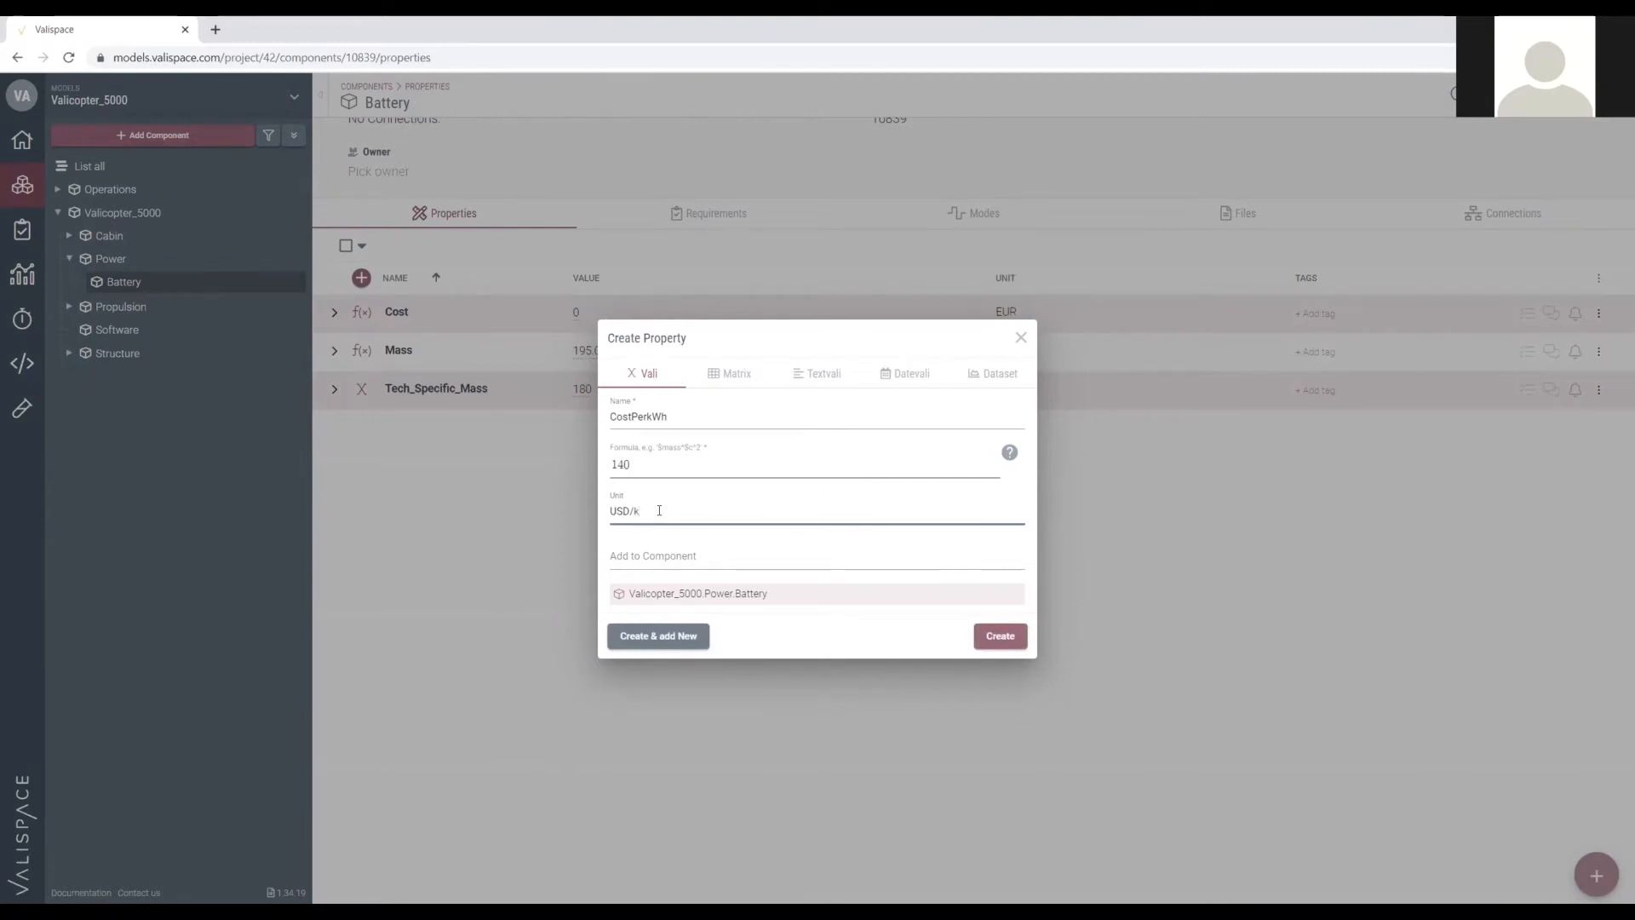
text(W*h)
click(1000, 636)
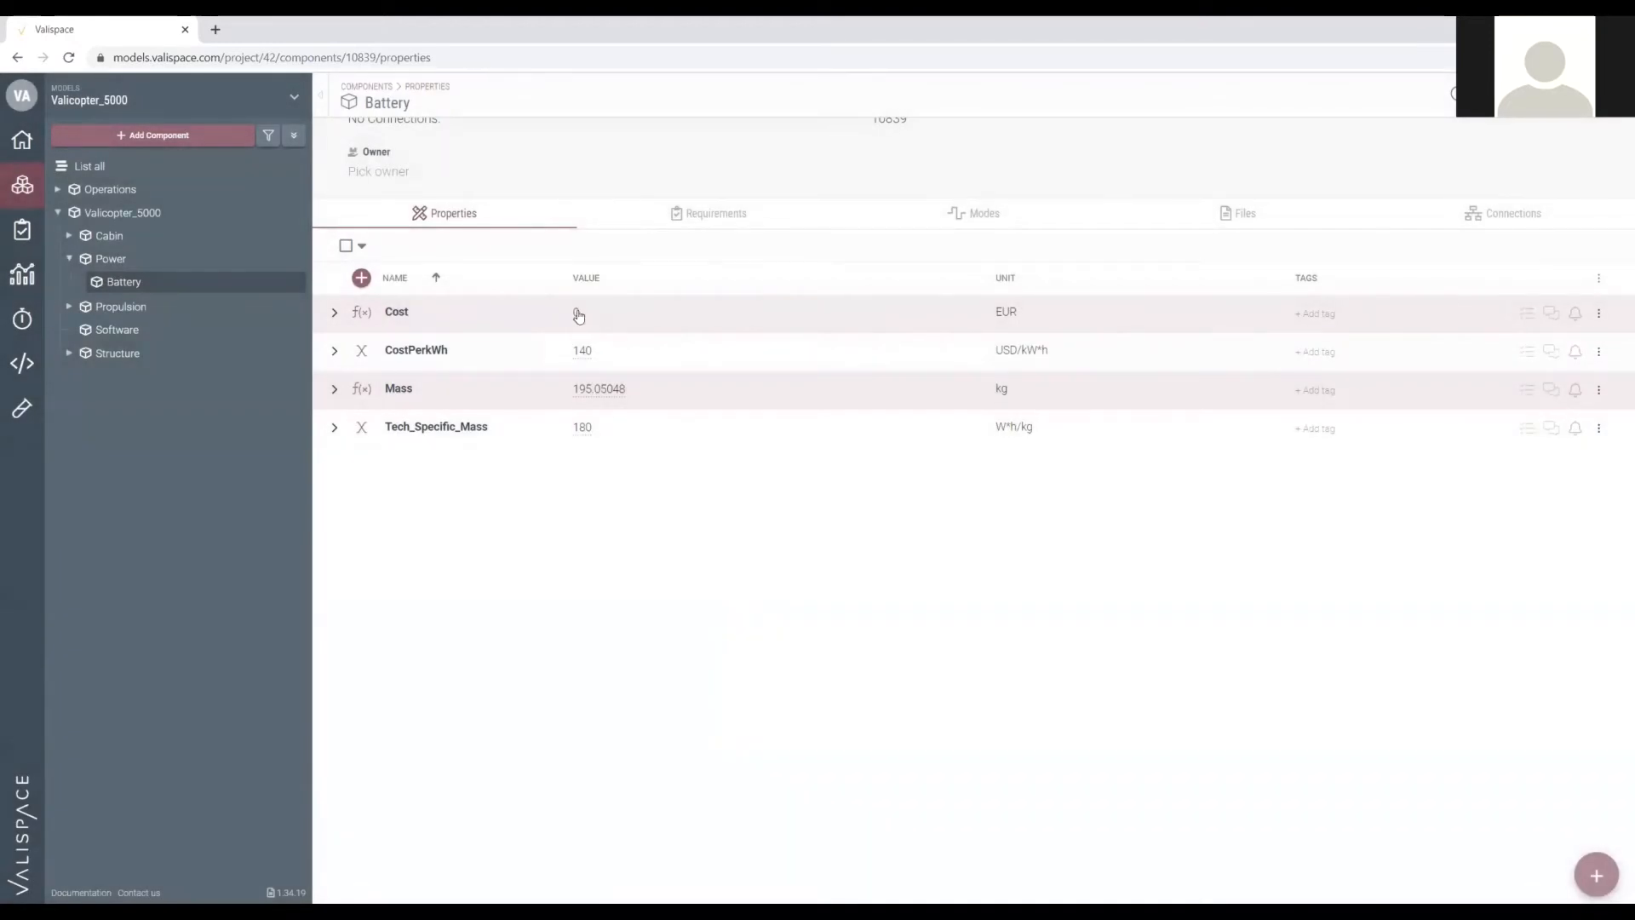
Replace the Battery's Cost formula soc() with CostPerkWh multiplied by Power's CapacityRequired and save it.
click(578, 313)
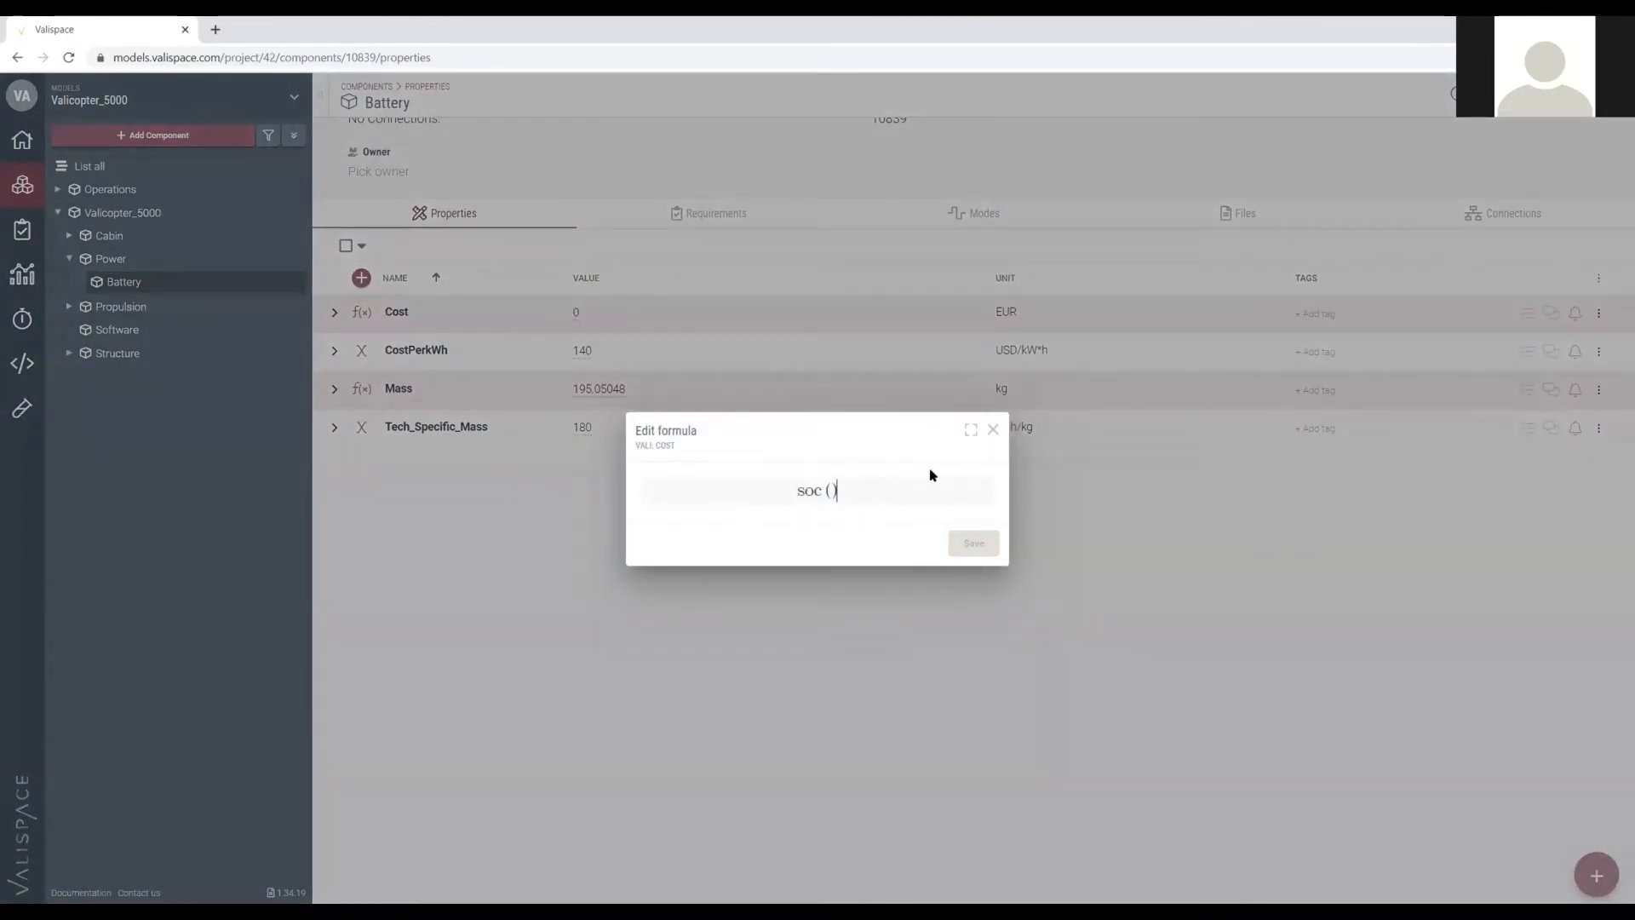
key(BackSpace)
key(BackSpace)
key(BackSpace)
key(BackSpace)
key(BackSpace)
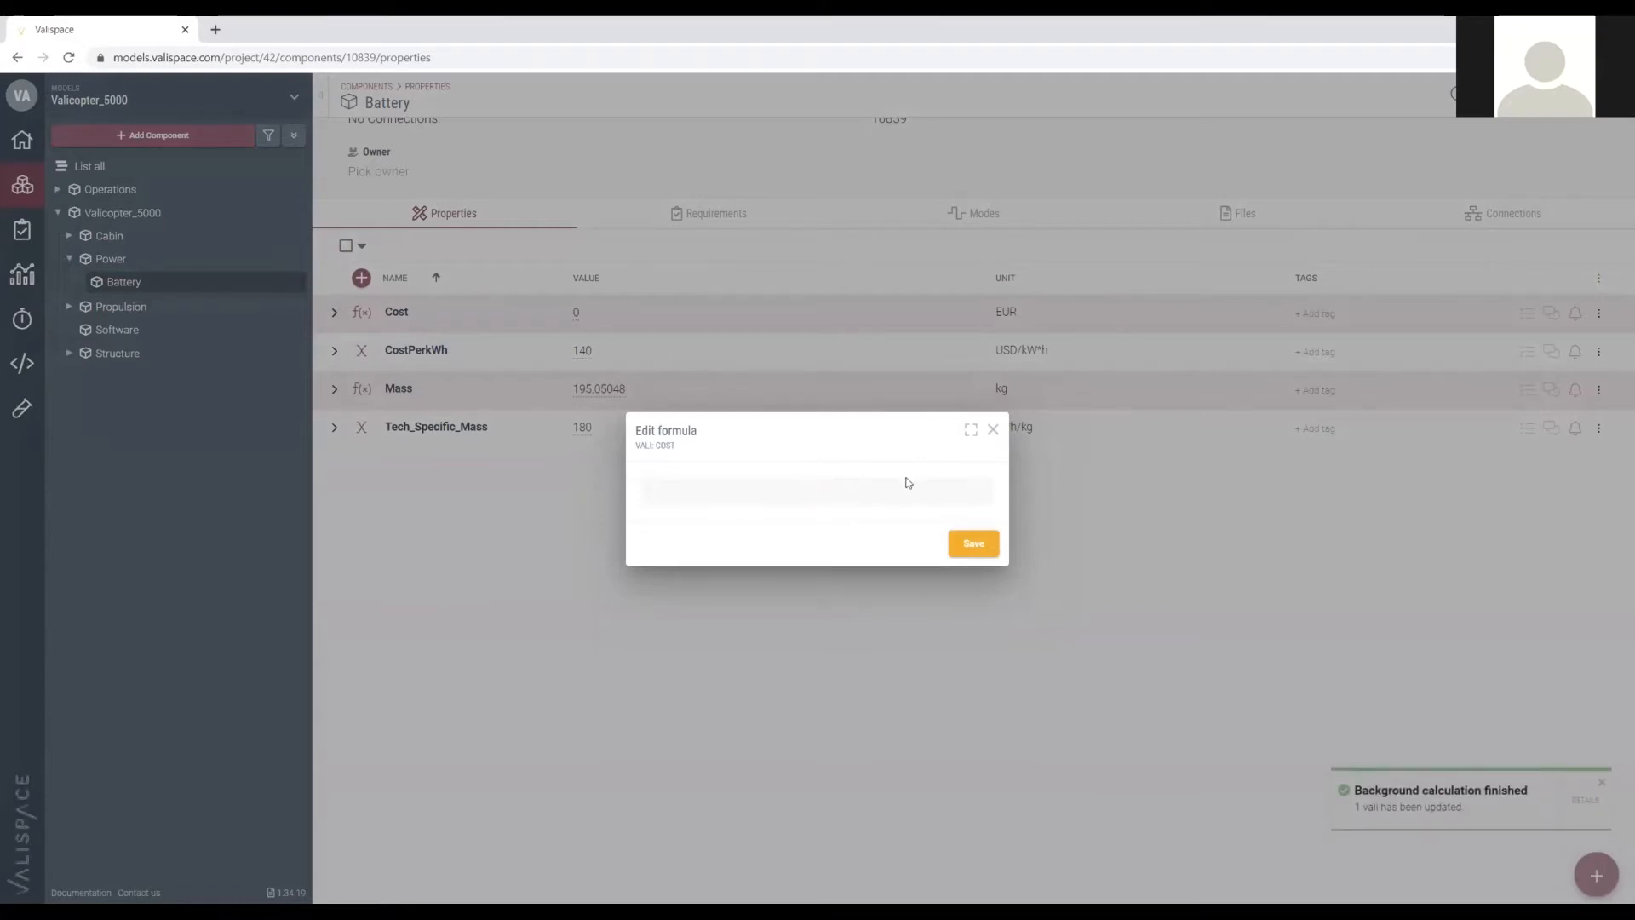
text($costper)
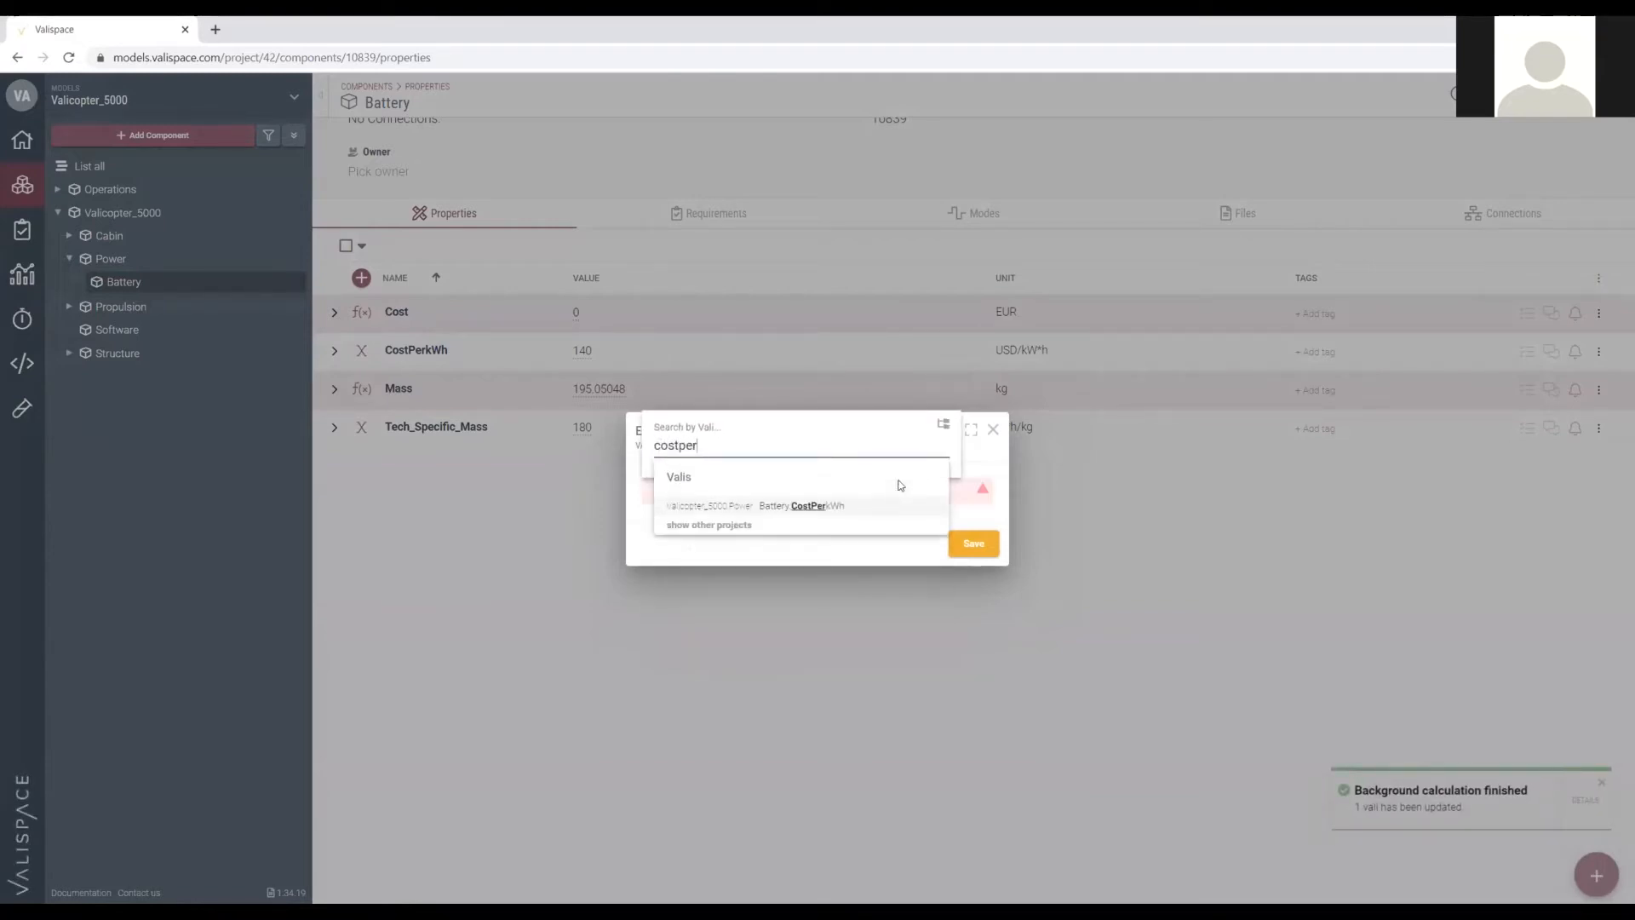
click(832, 506)
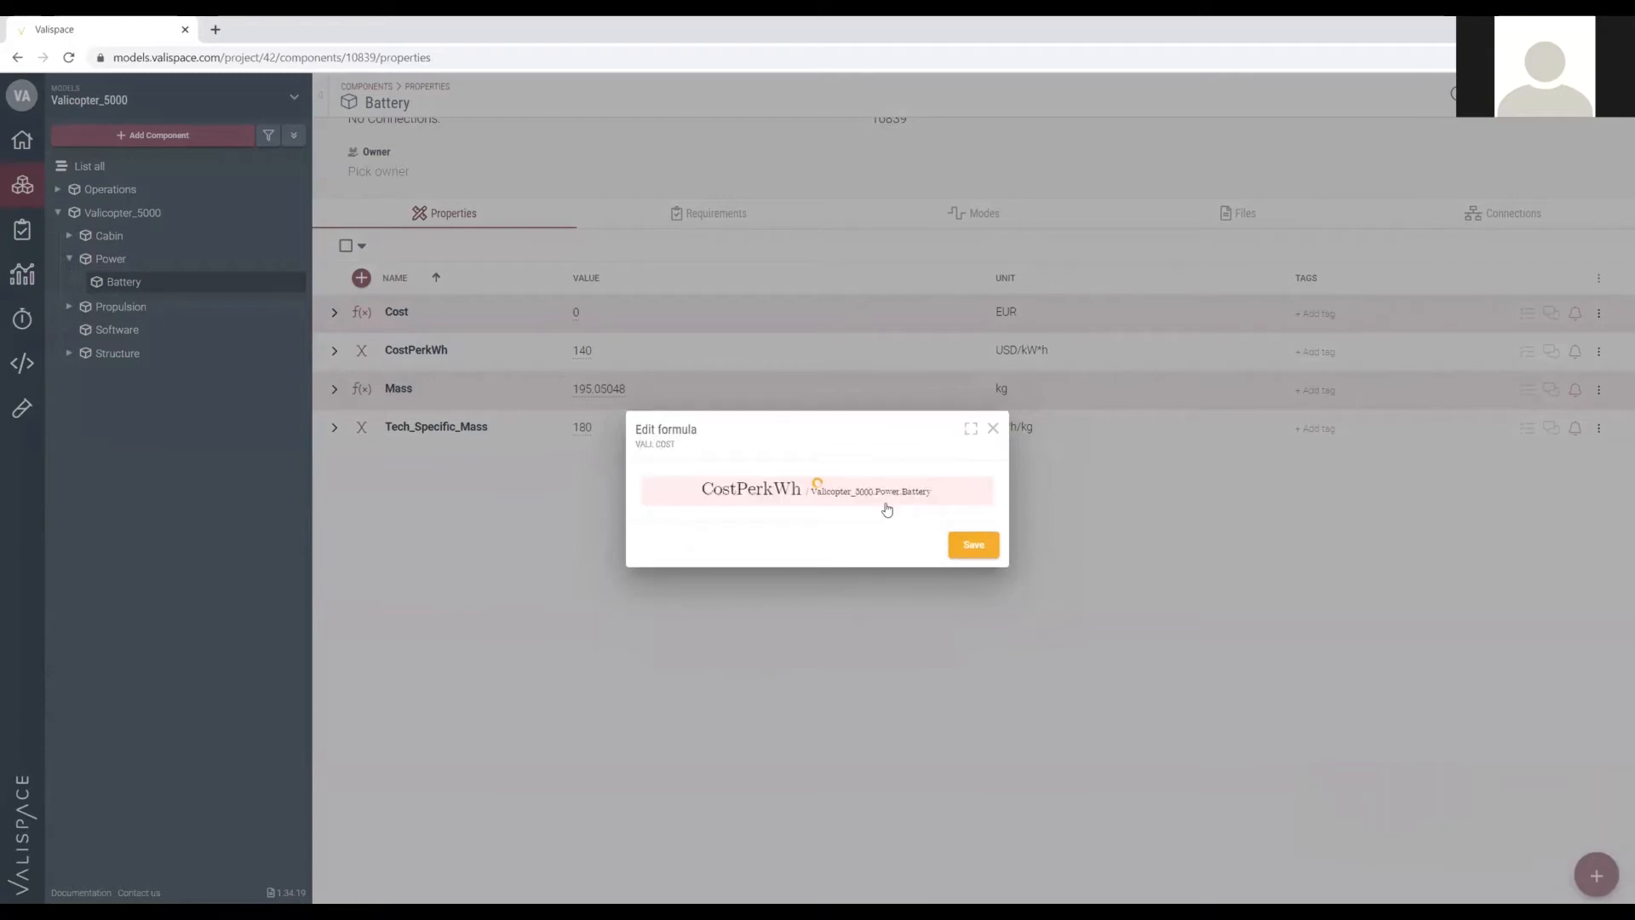
text(*$)
text(capaci)
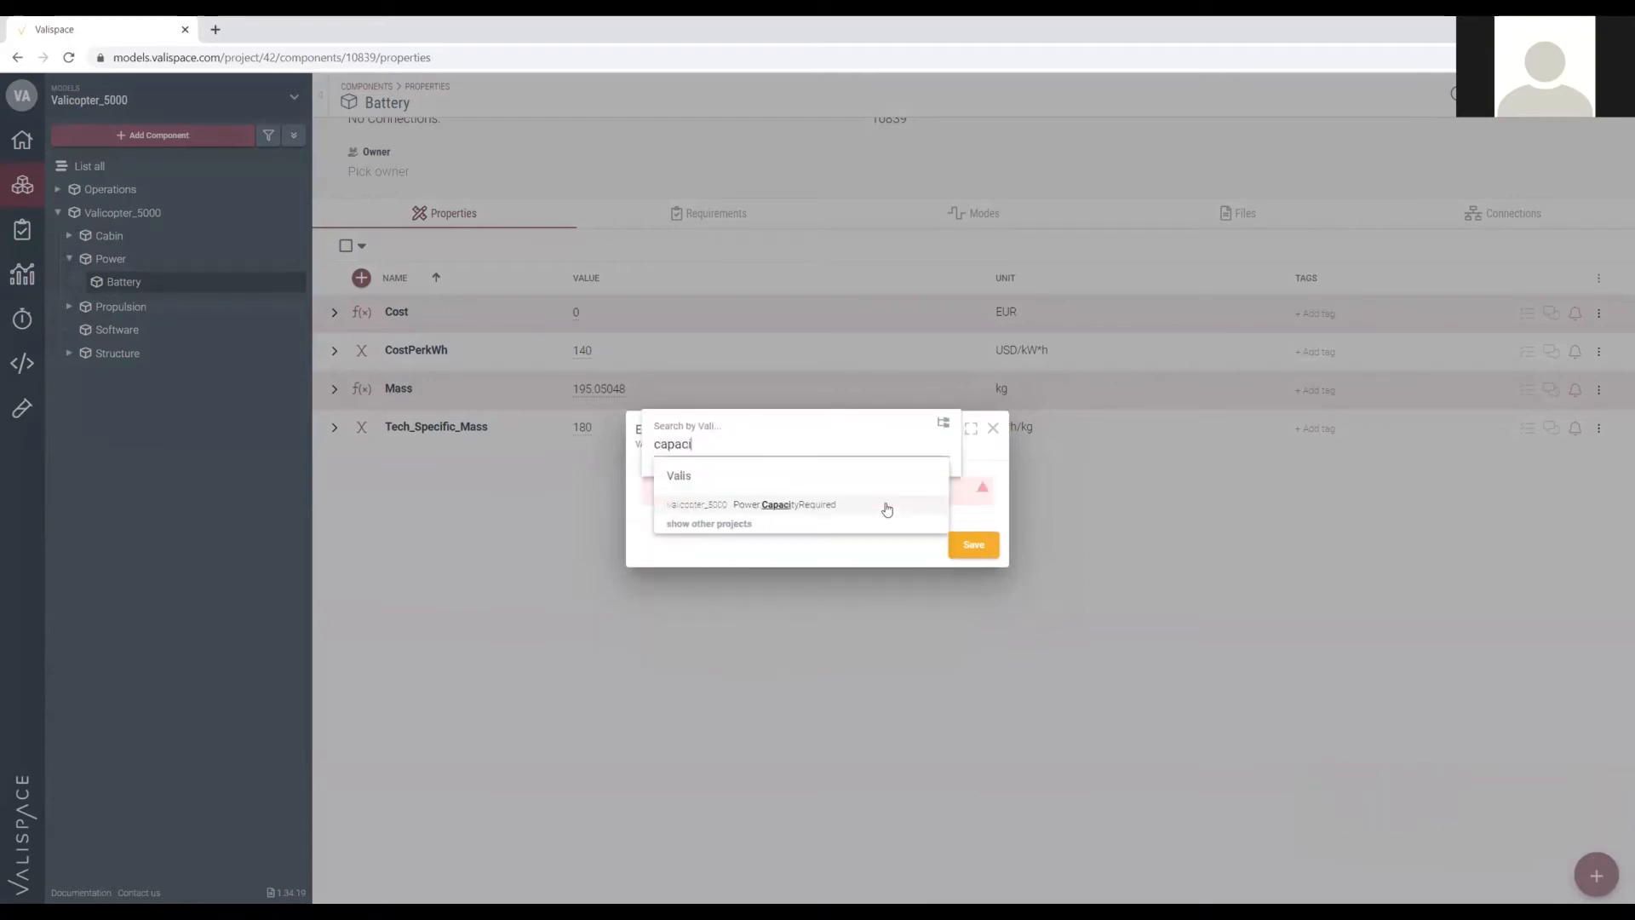
click(849, 511)
click(970, 555)
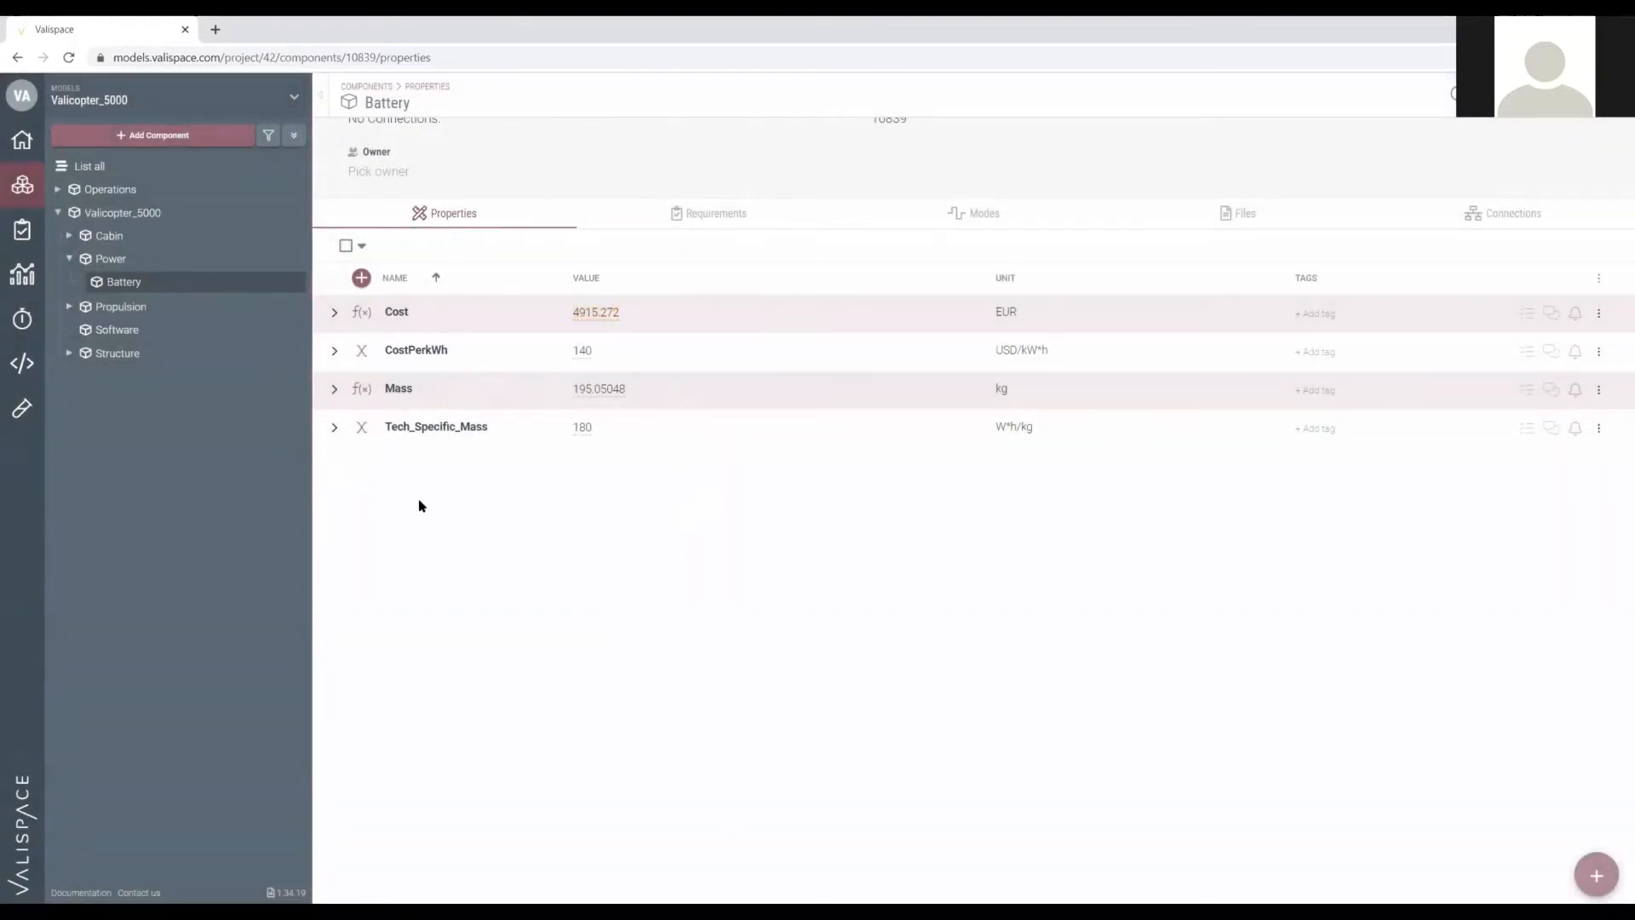
Check the warning on the Battery's Cost and the properties of the Power component, ending back on Battery.
scroll(567, 563, up, 2)
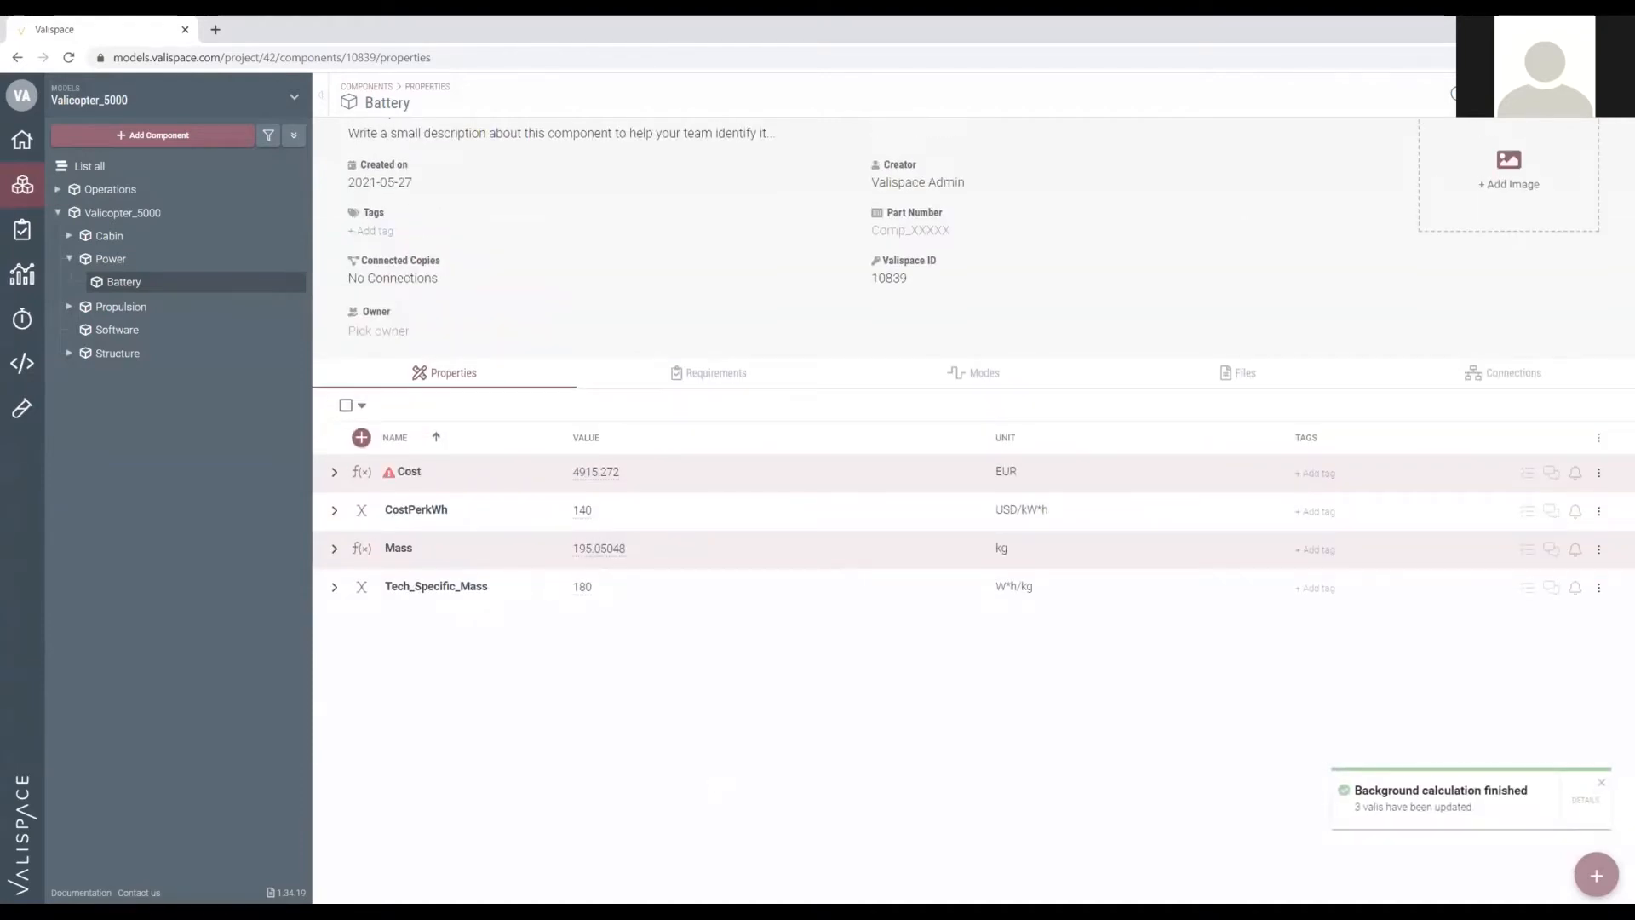
scroll(458, 723, down, 1)
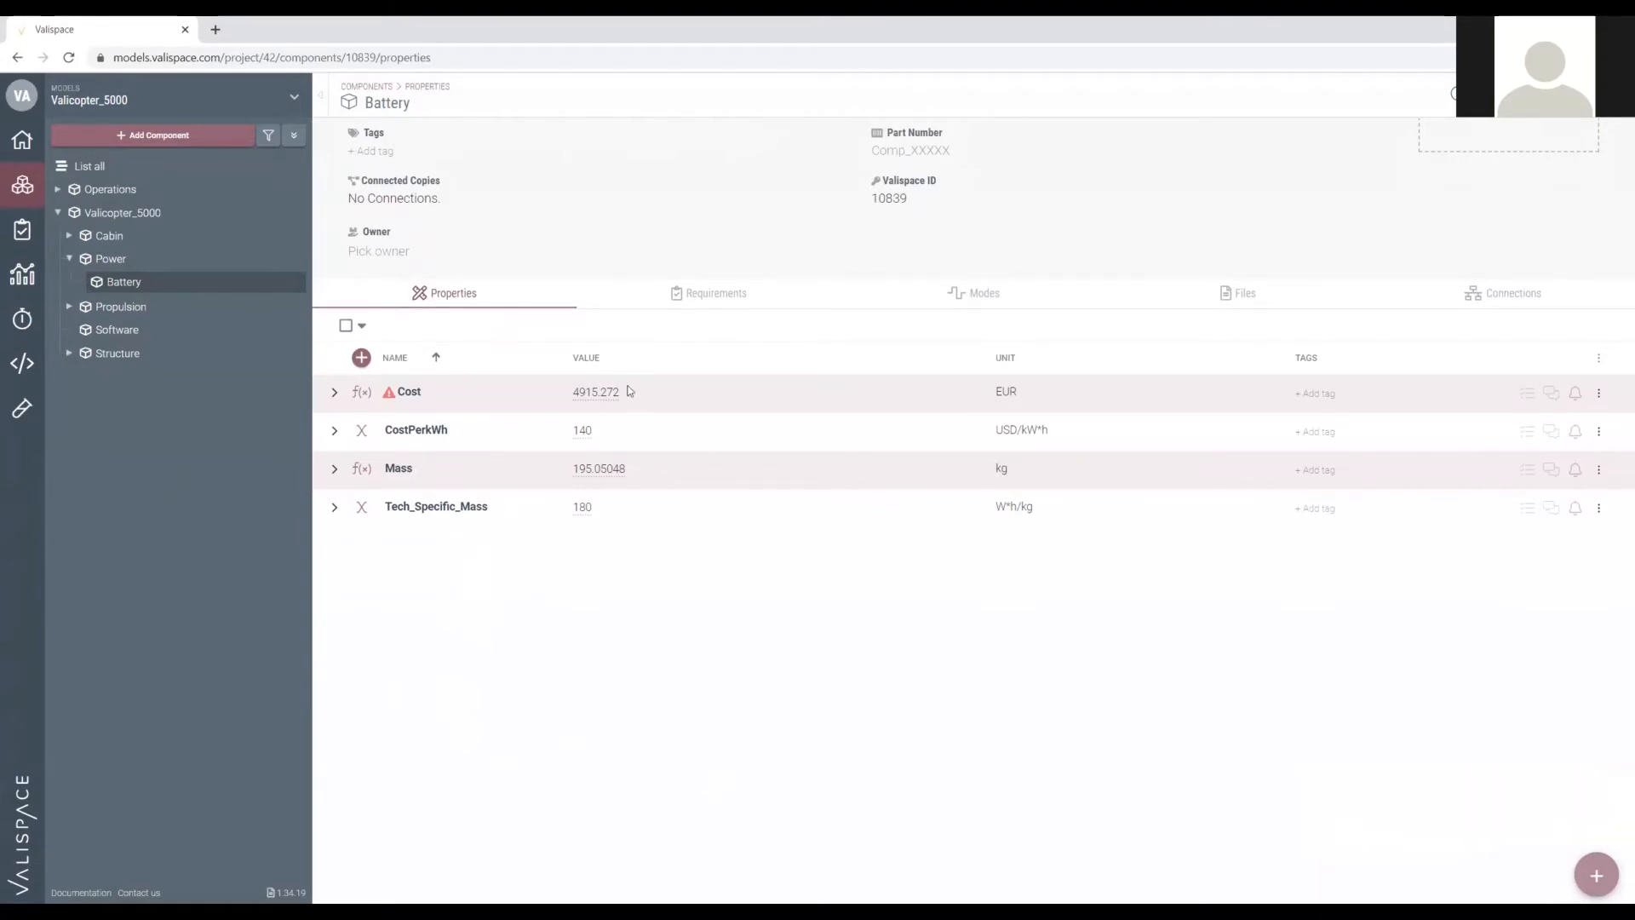
mouse_move(388, 400)
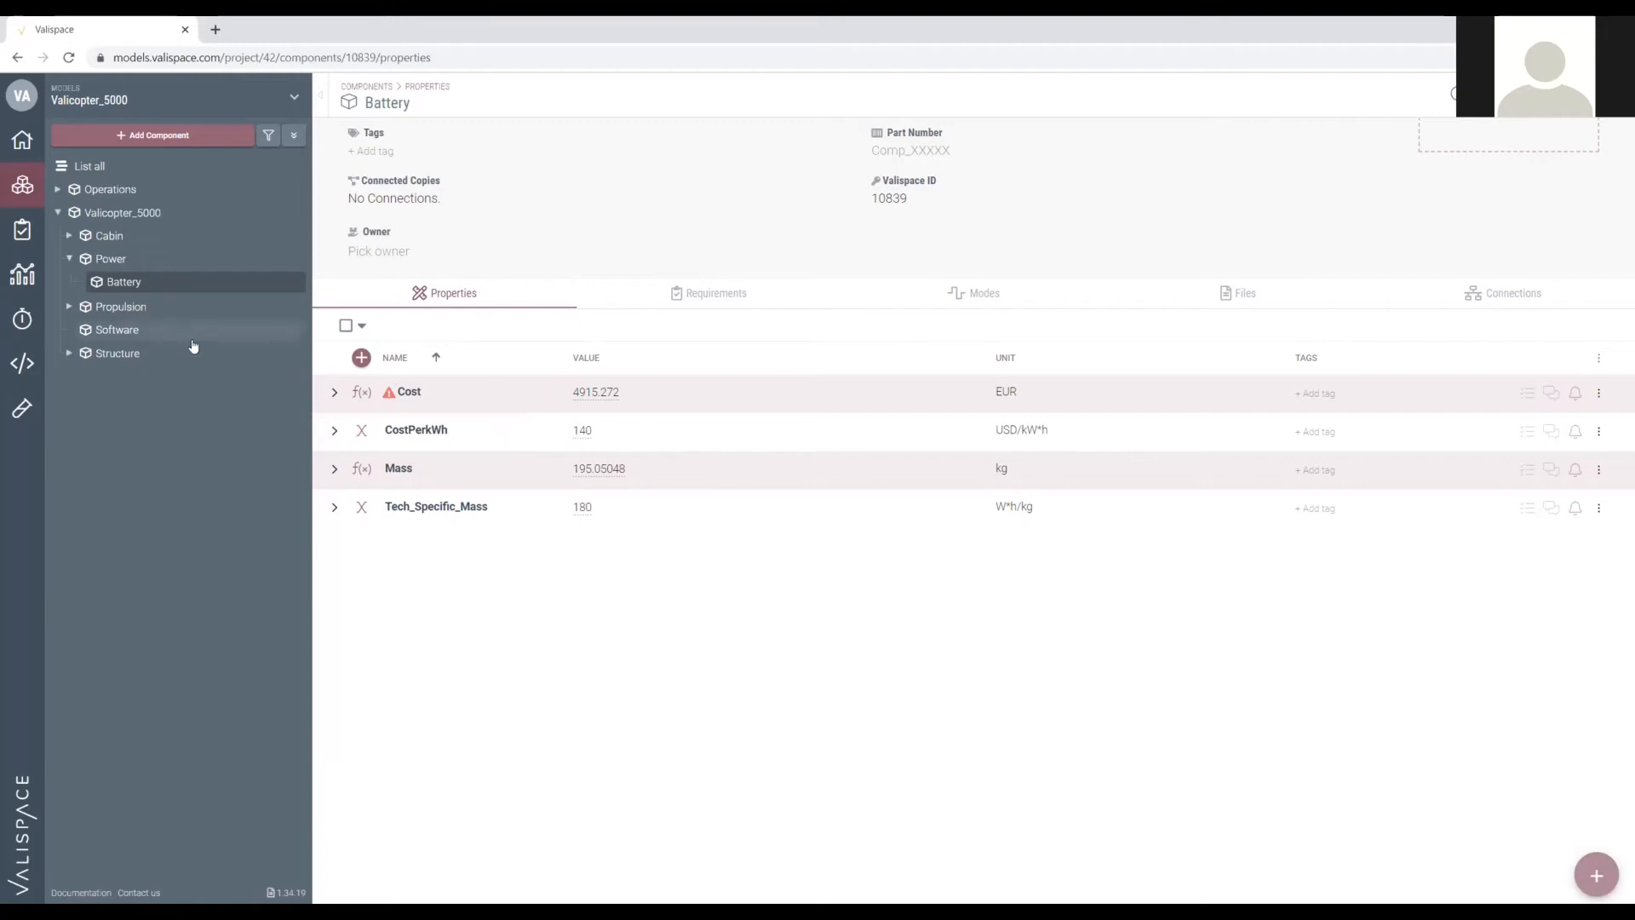
right_click(118, 285)
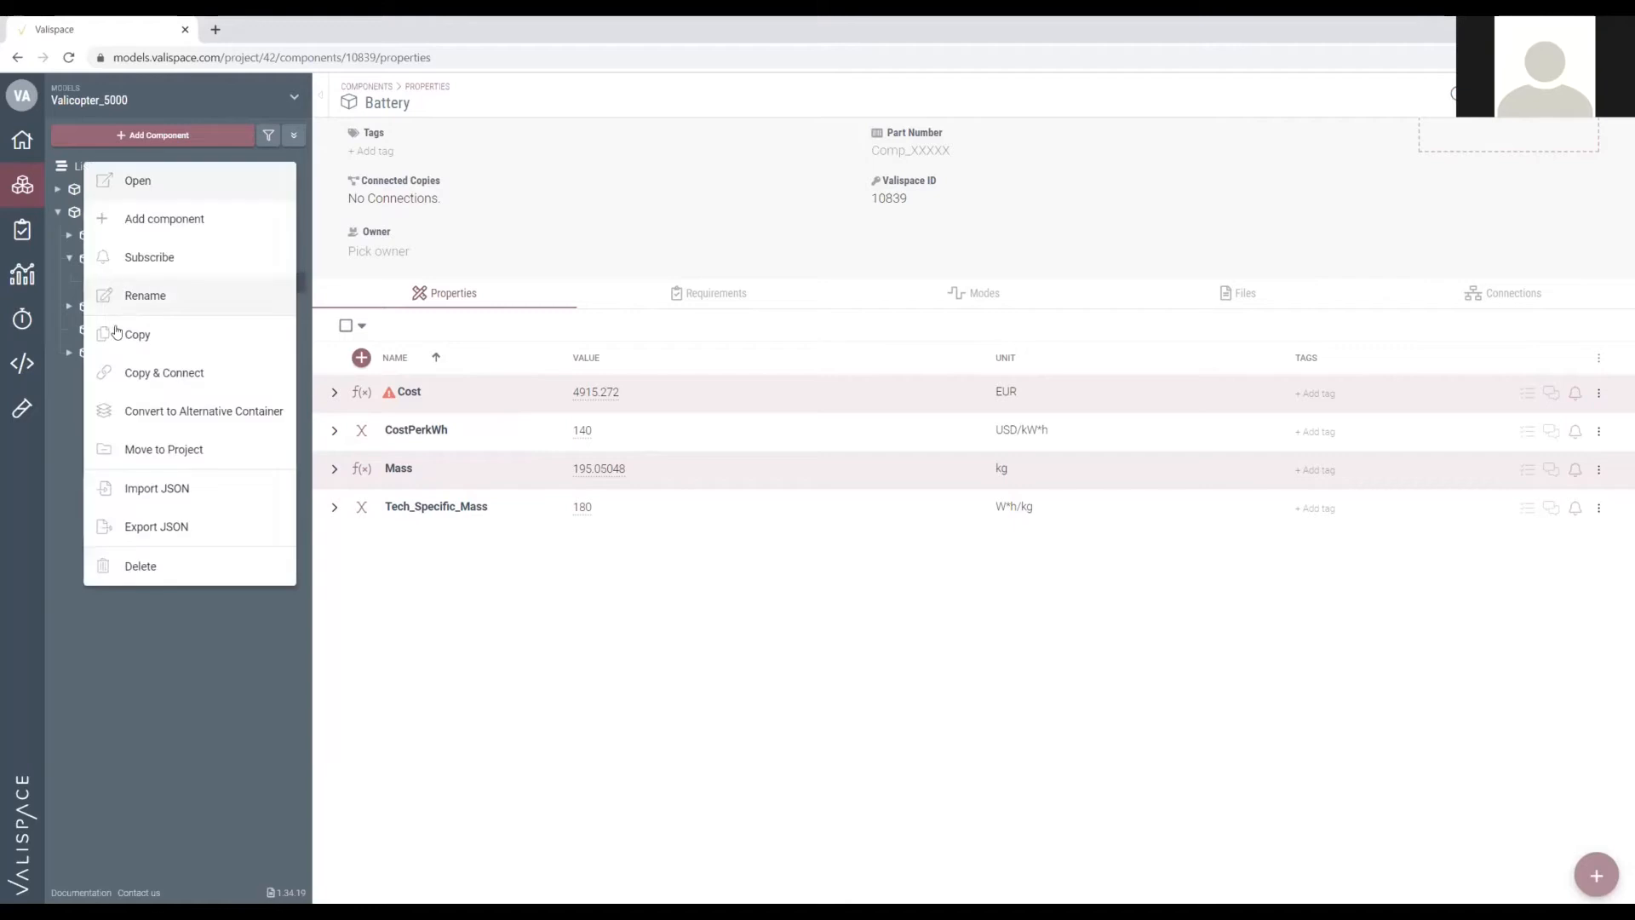
click(218, 700)
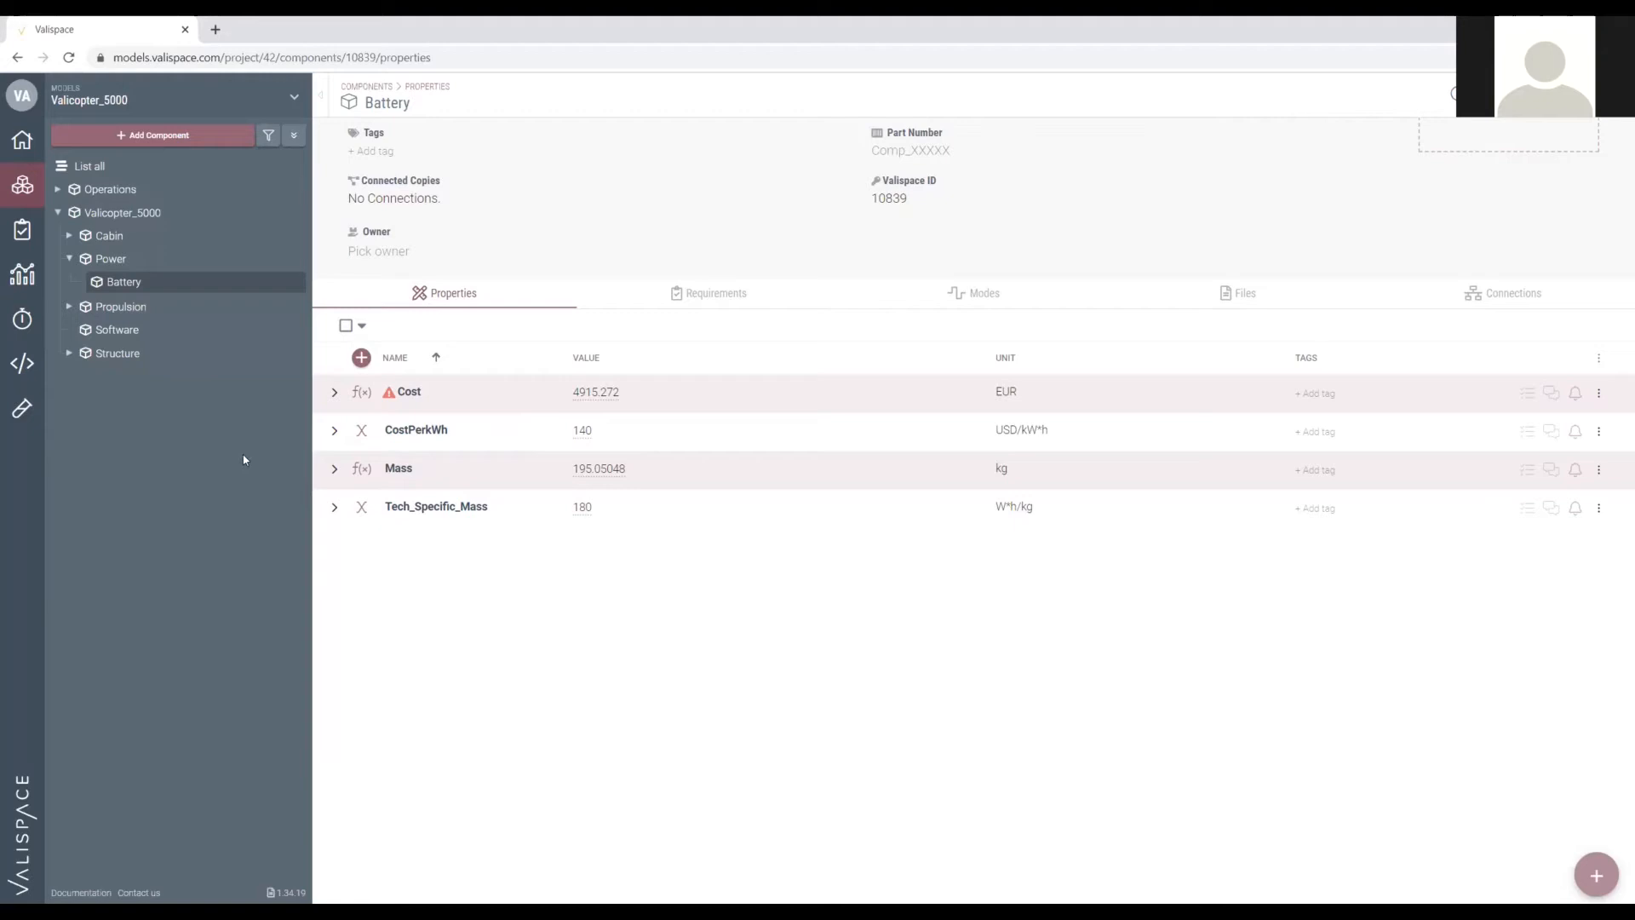
click(113, 266)
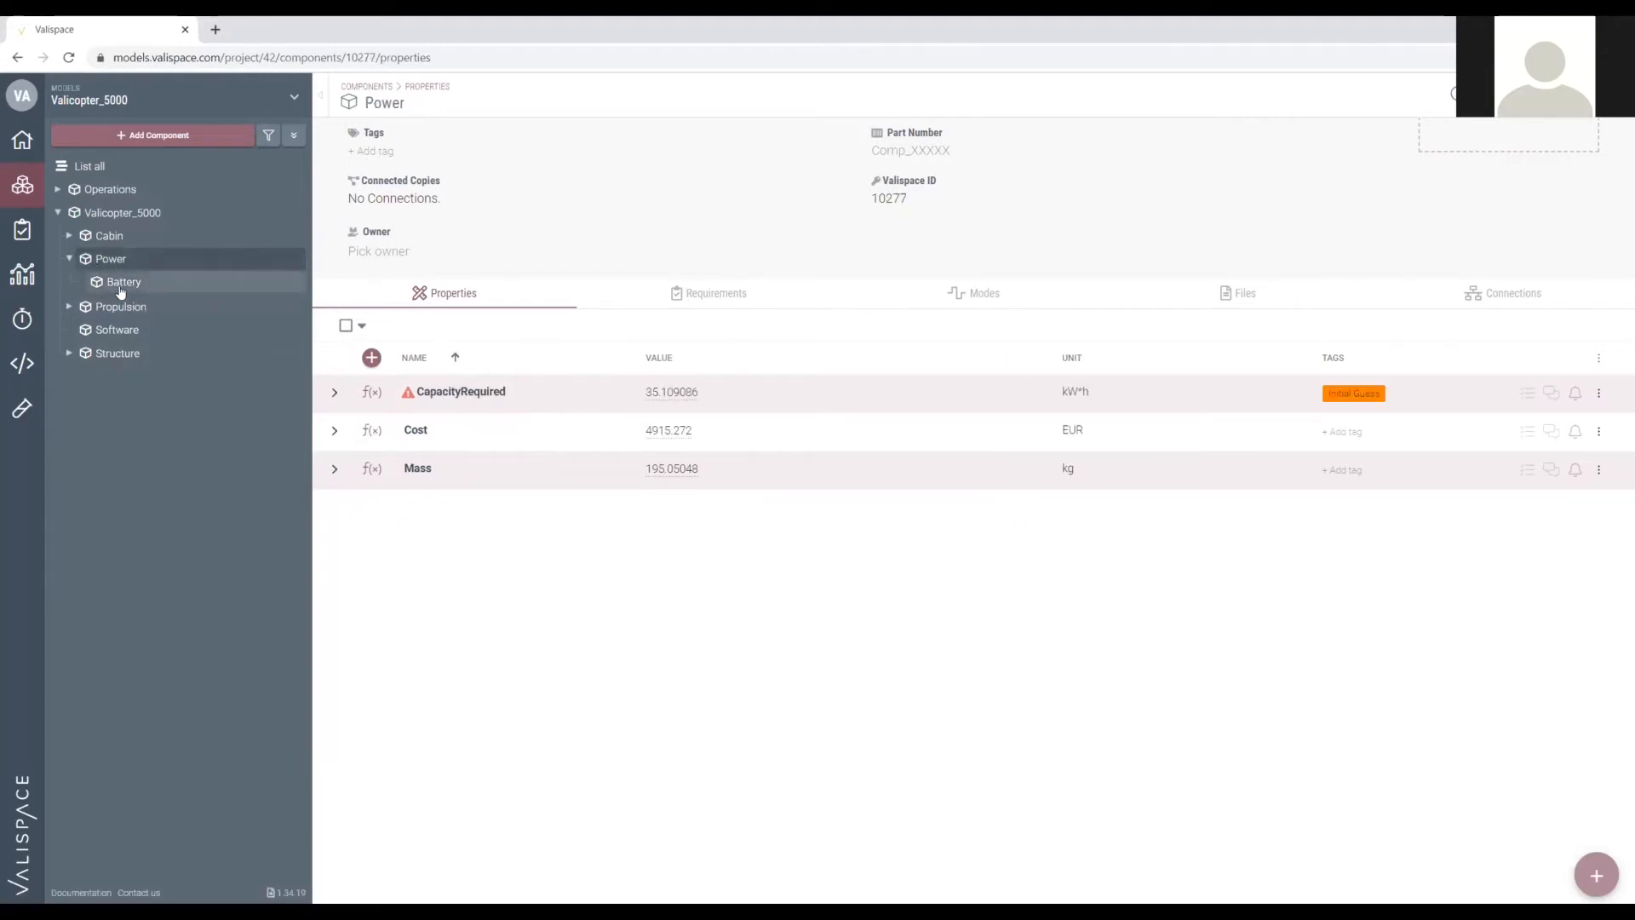
click(120, 288)
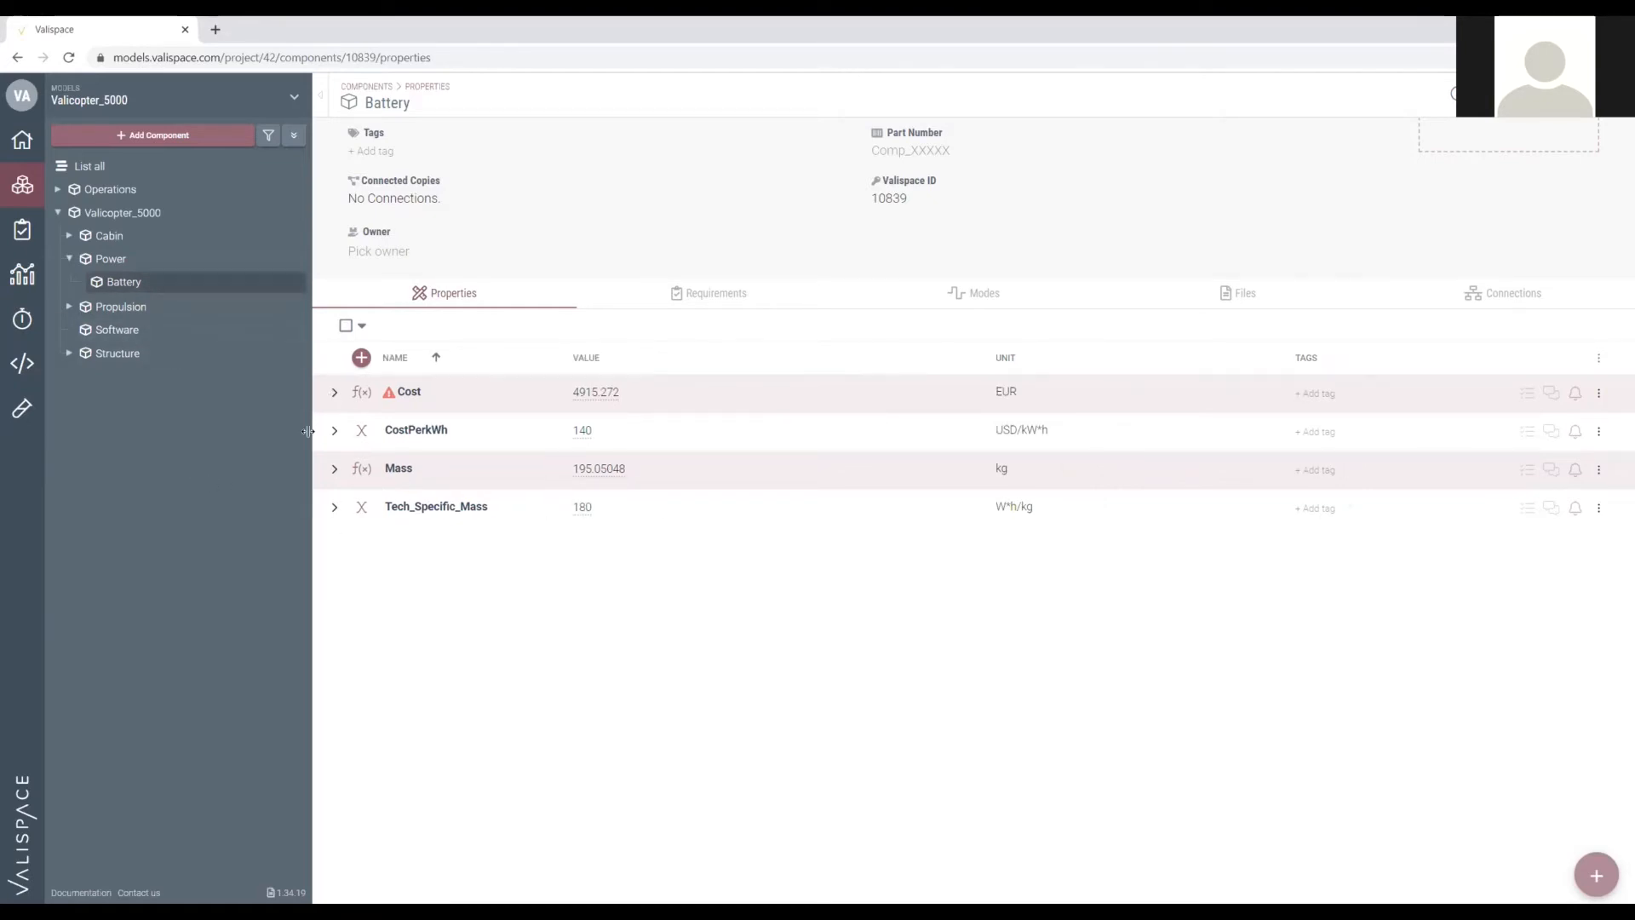
Convert the Battery component under Power to an alternative container.
right_click(132, 283)
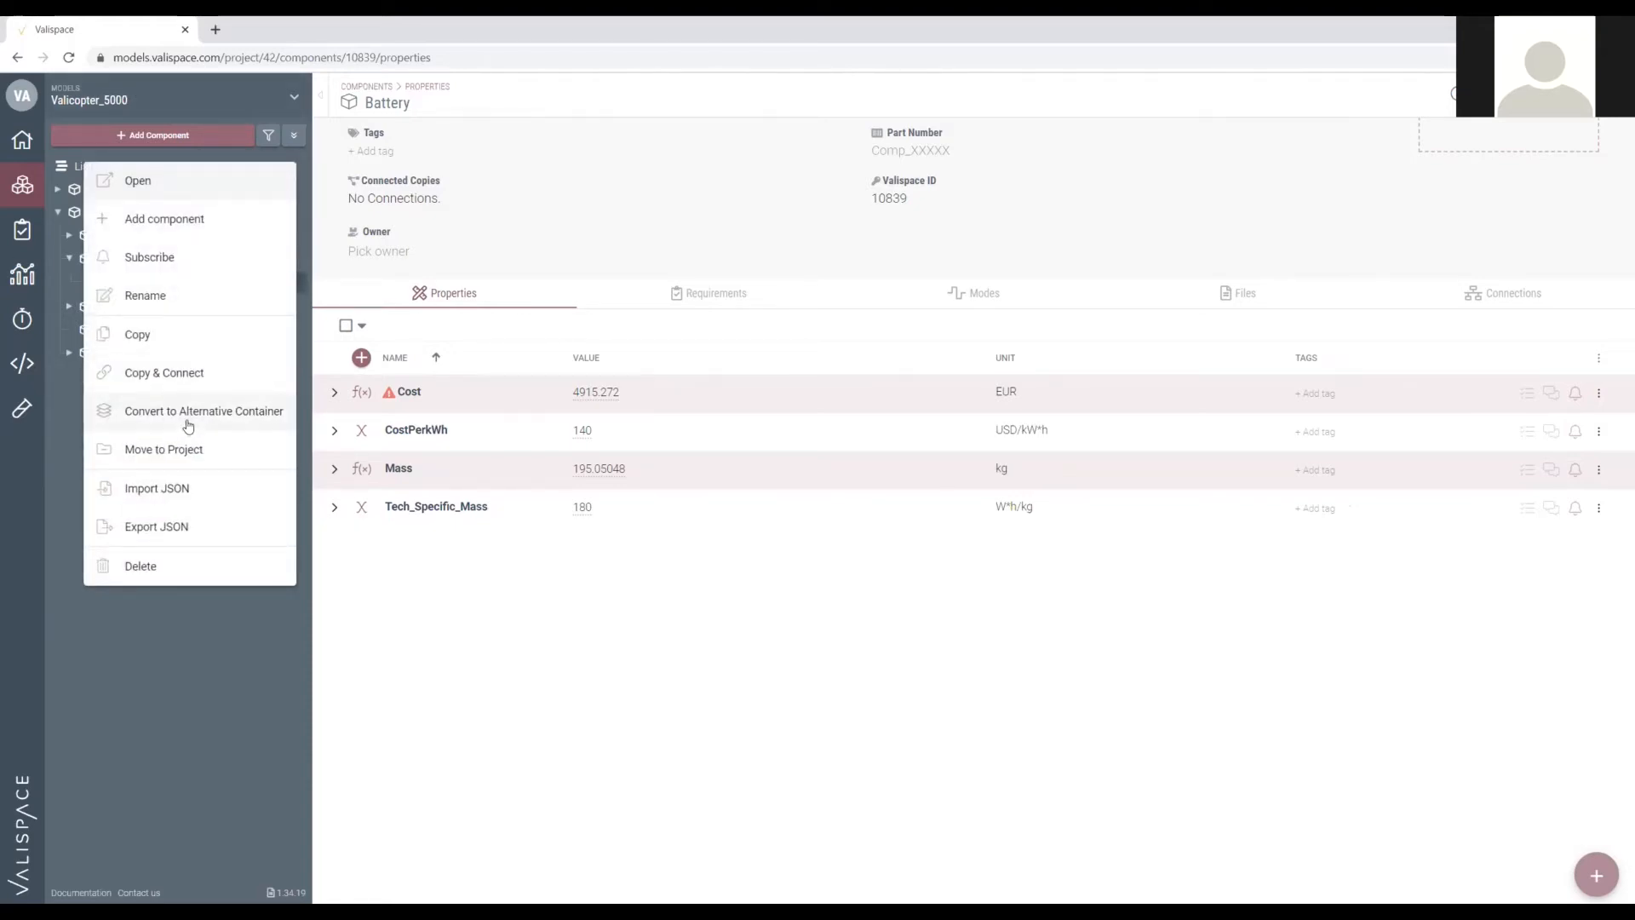
click(187, 427)
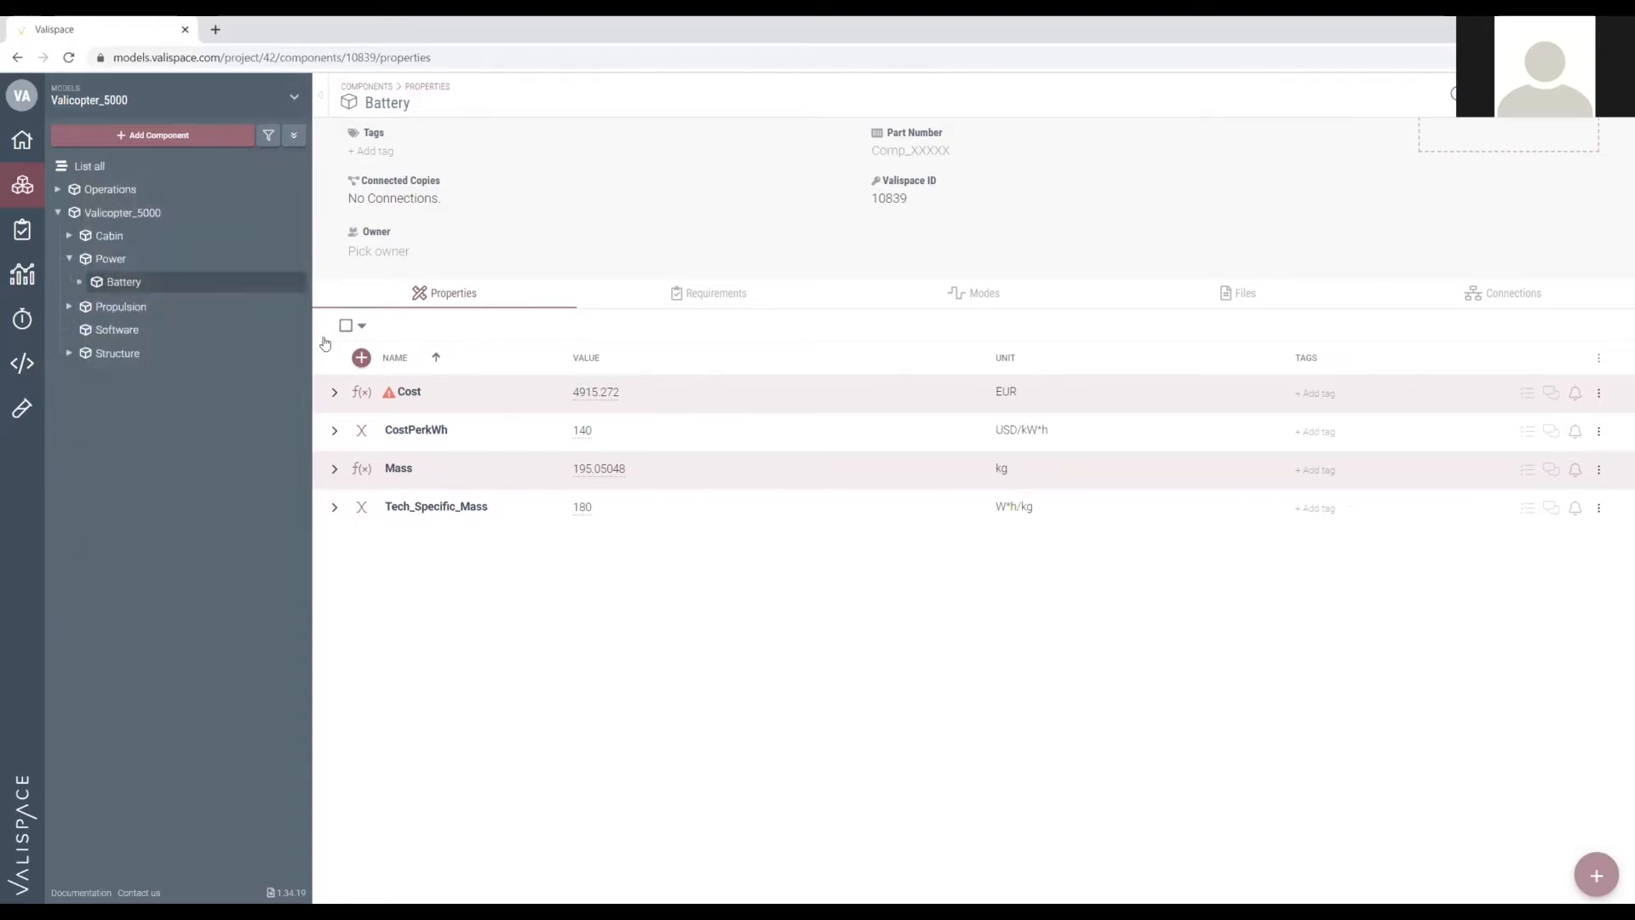
Inspect Battery_1 inside the Battery container, leaving its name as it is, and return to the container.
click(81, 286)
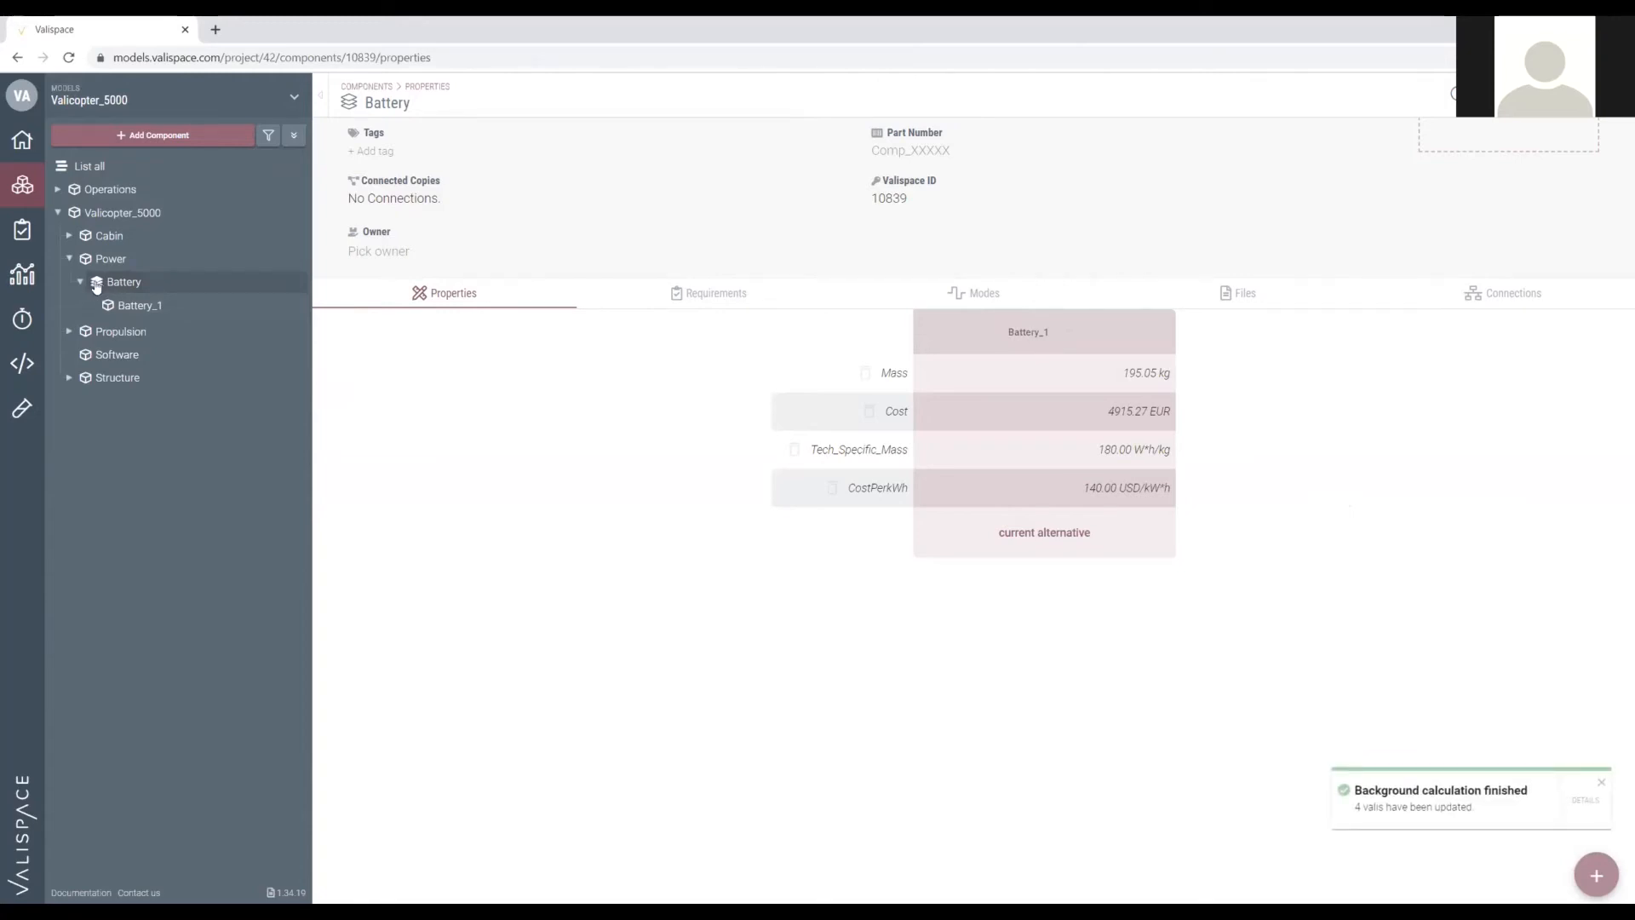
click(148, 312)
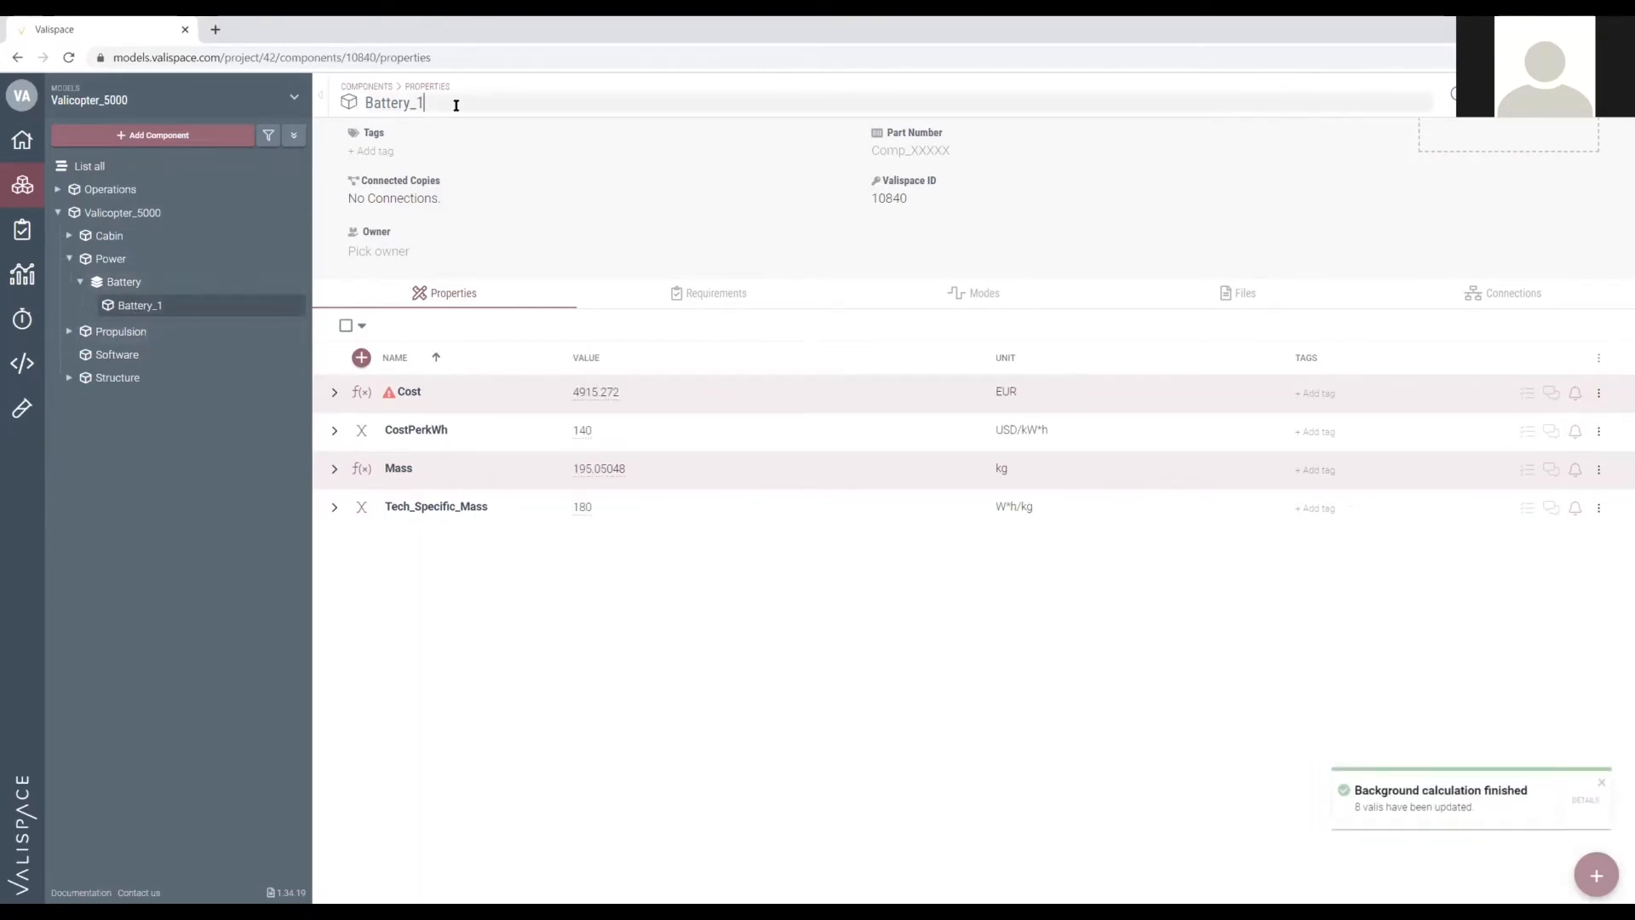
key(BackSpace)
click(89, 286)
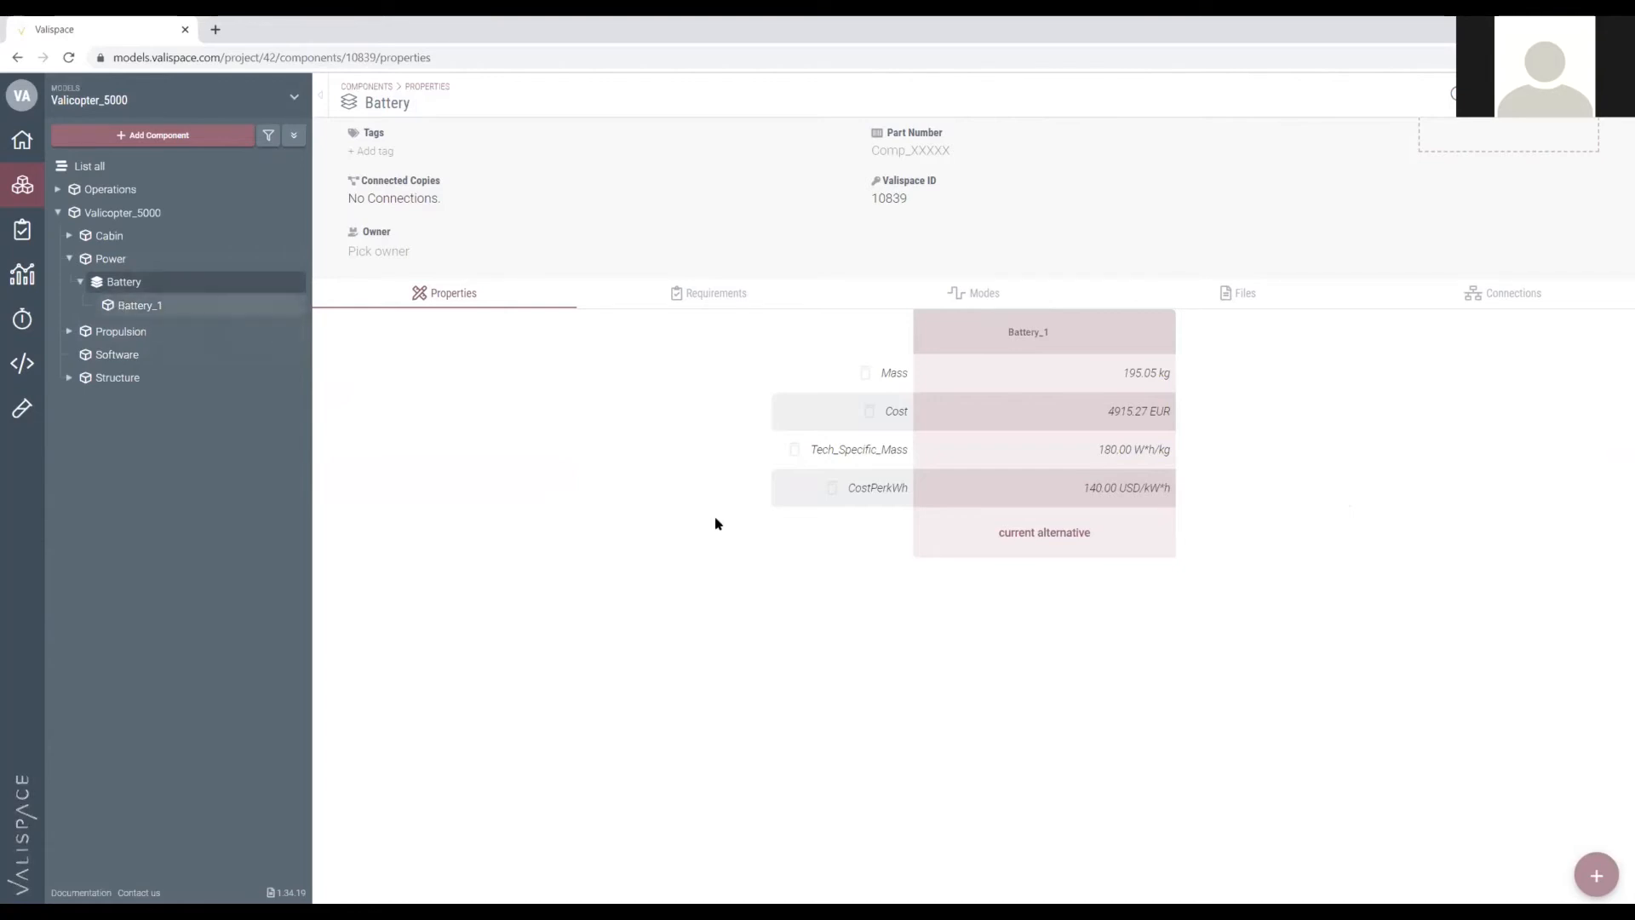
Copy Battery_1 and add the copy as a second alternative to the Battery container.
mouse_move(1597, 874)
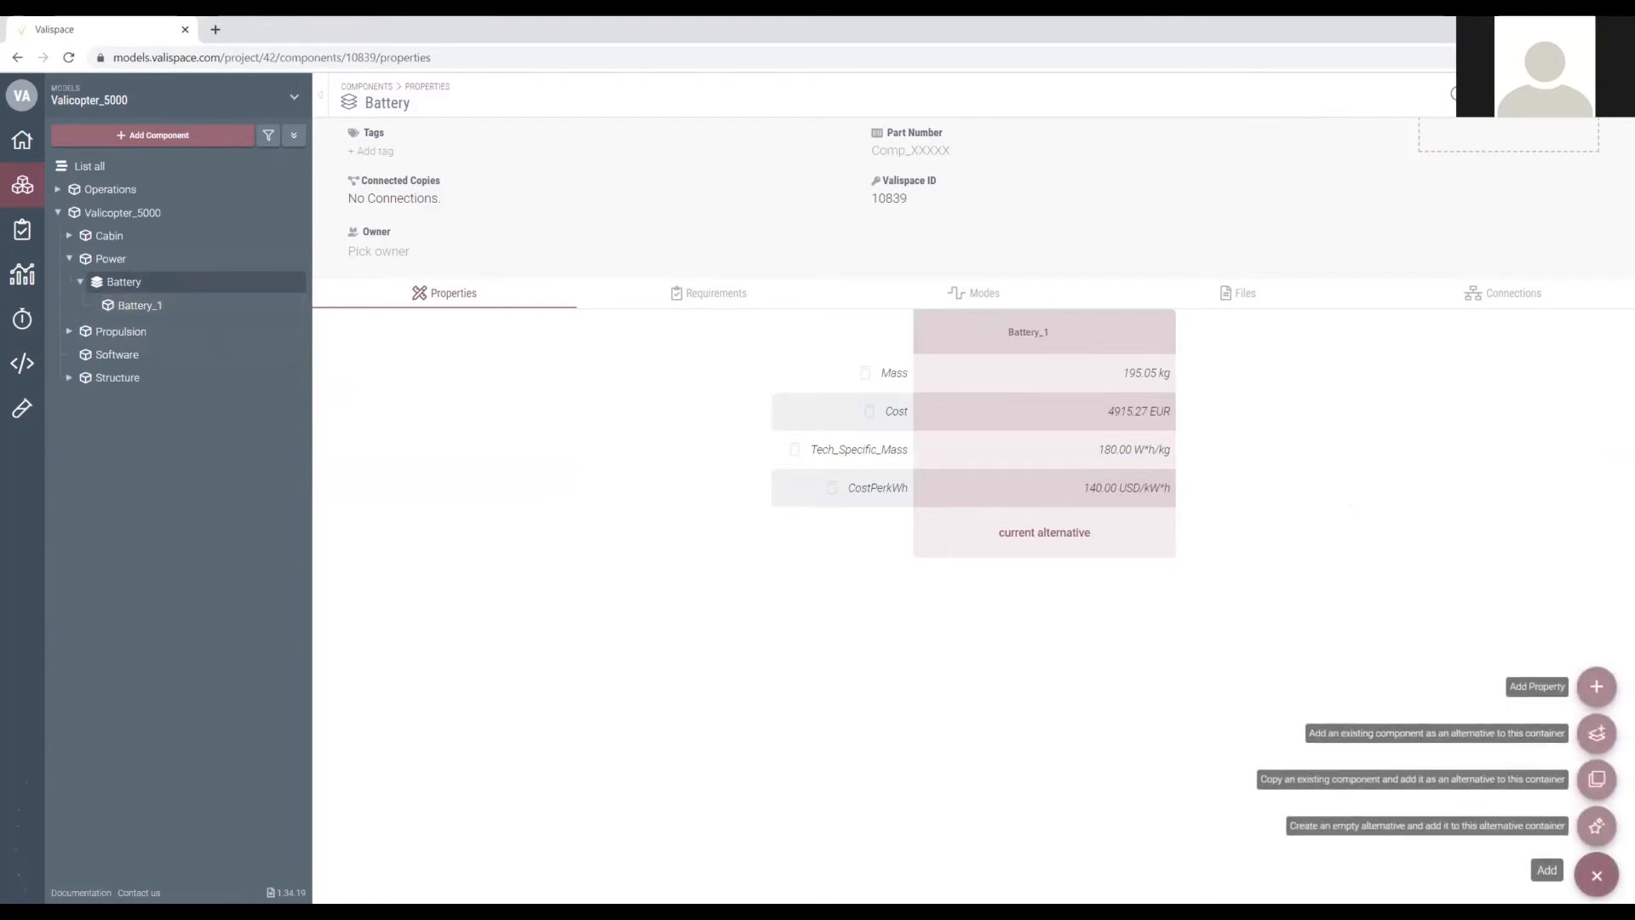
click(1592, 792)
click(843, 494)
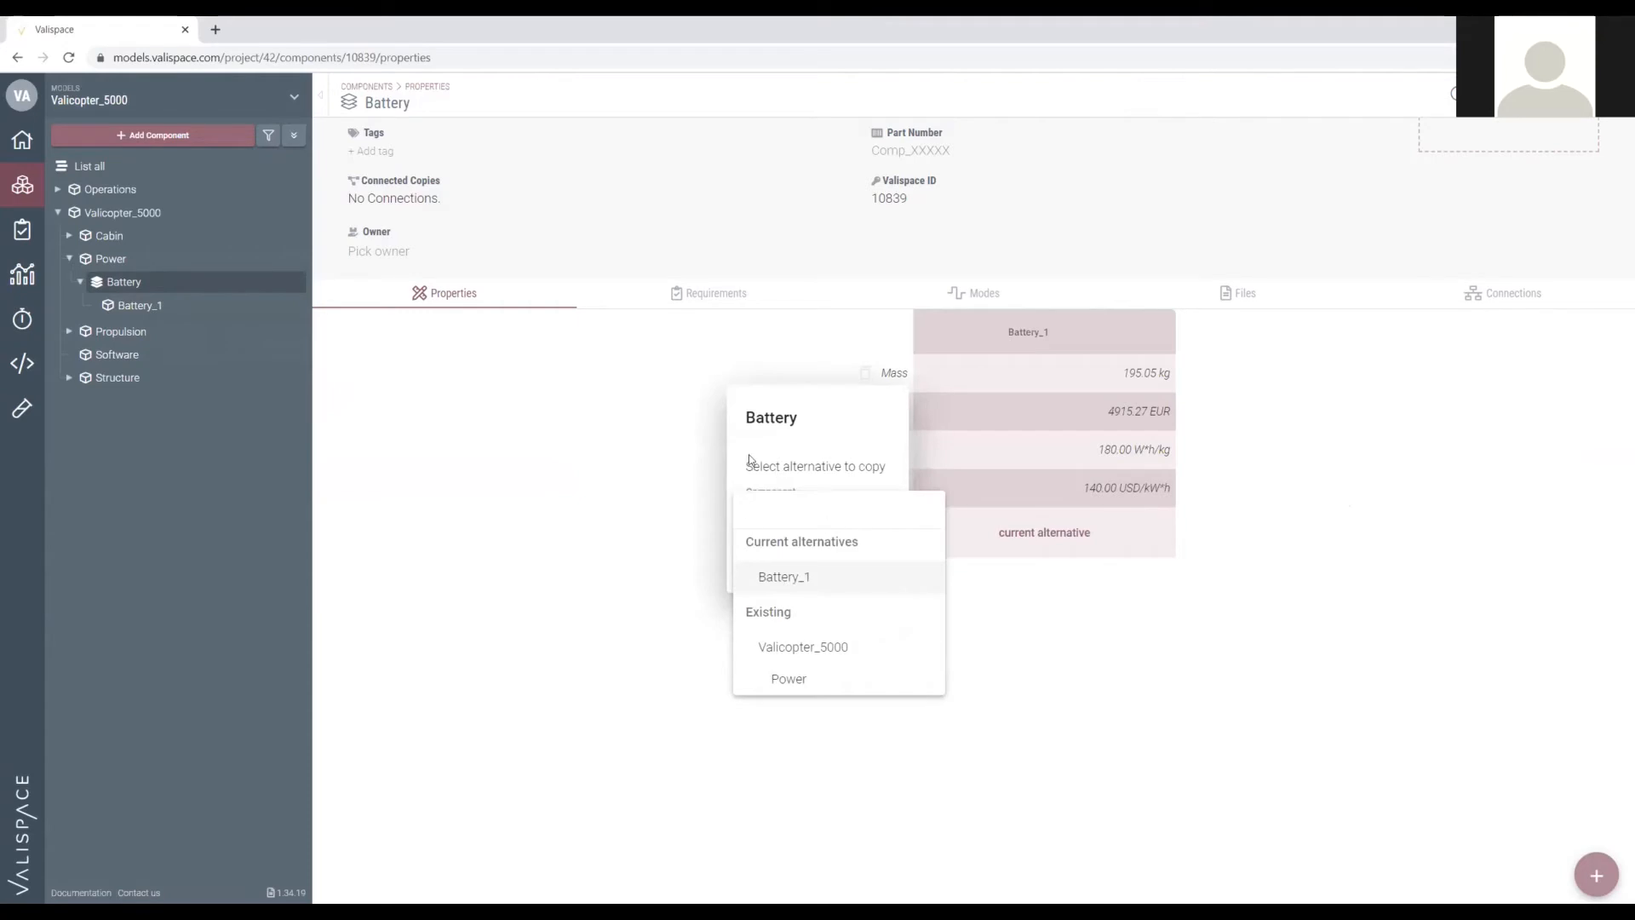
click(782, 580)
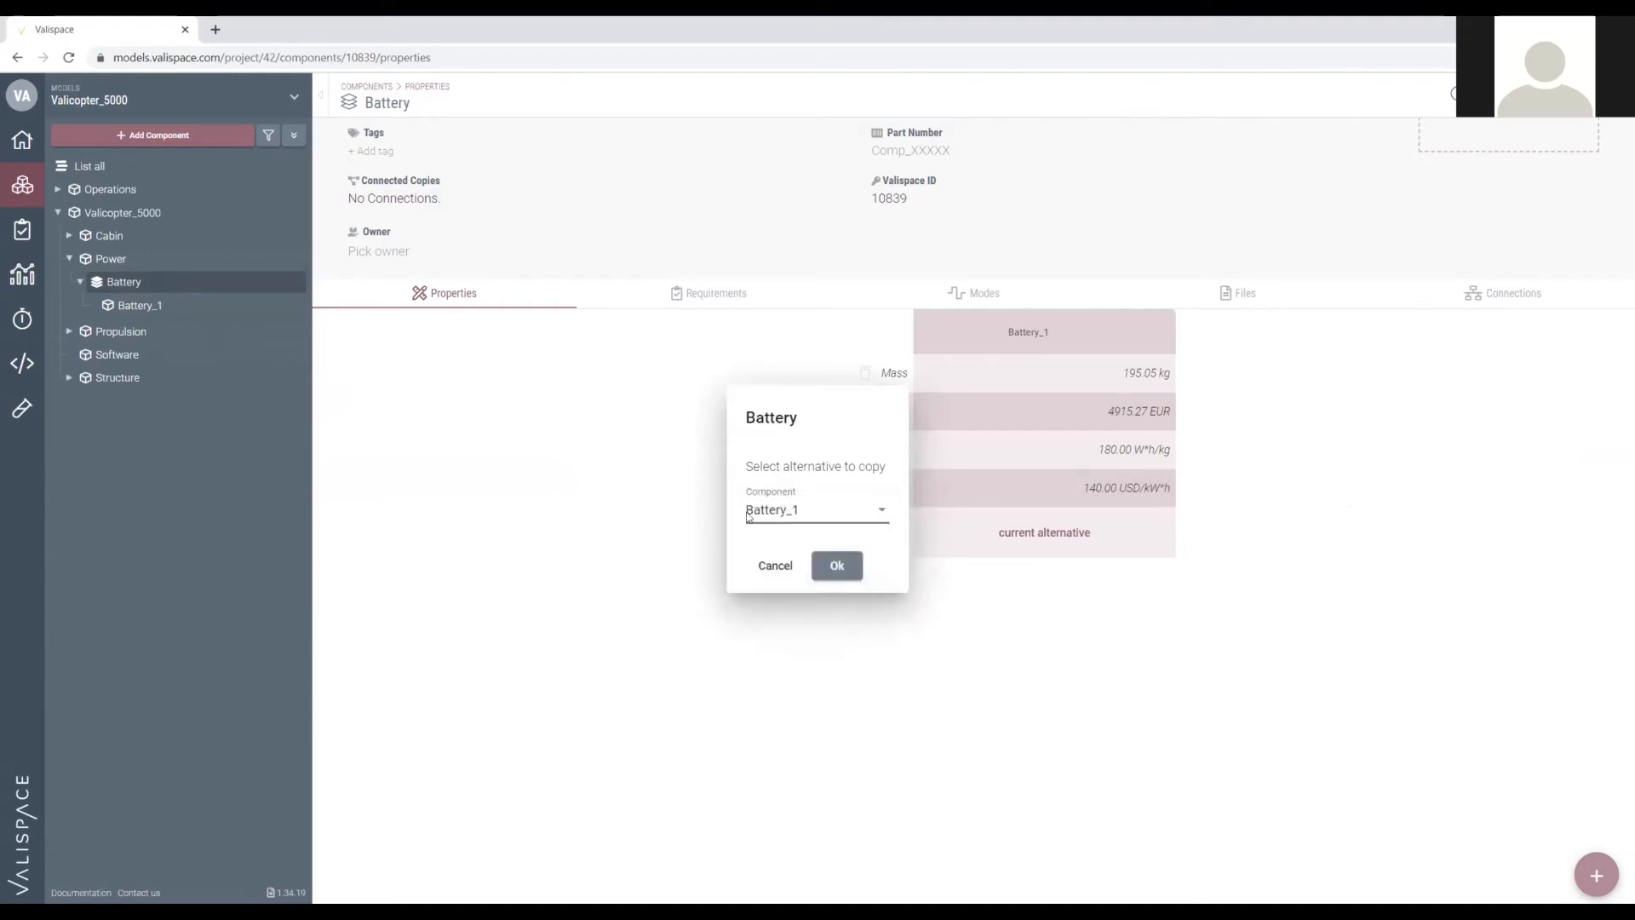
click(839, 567)
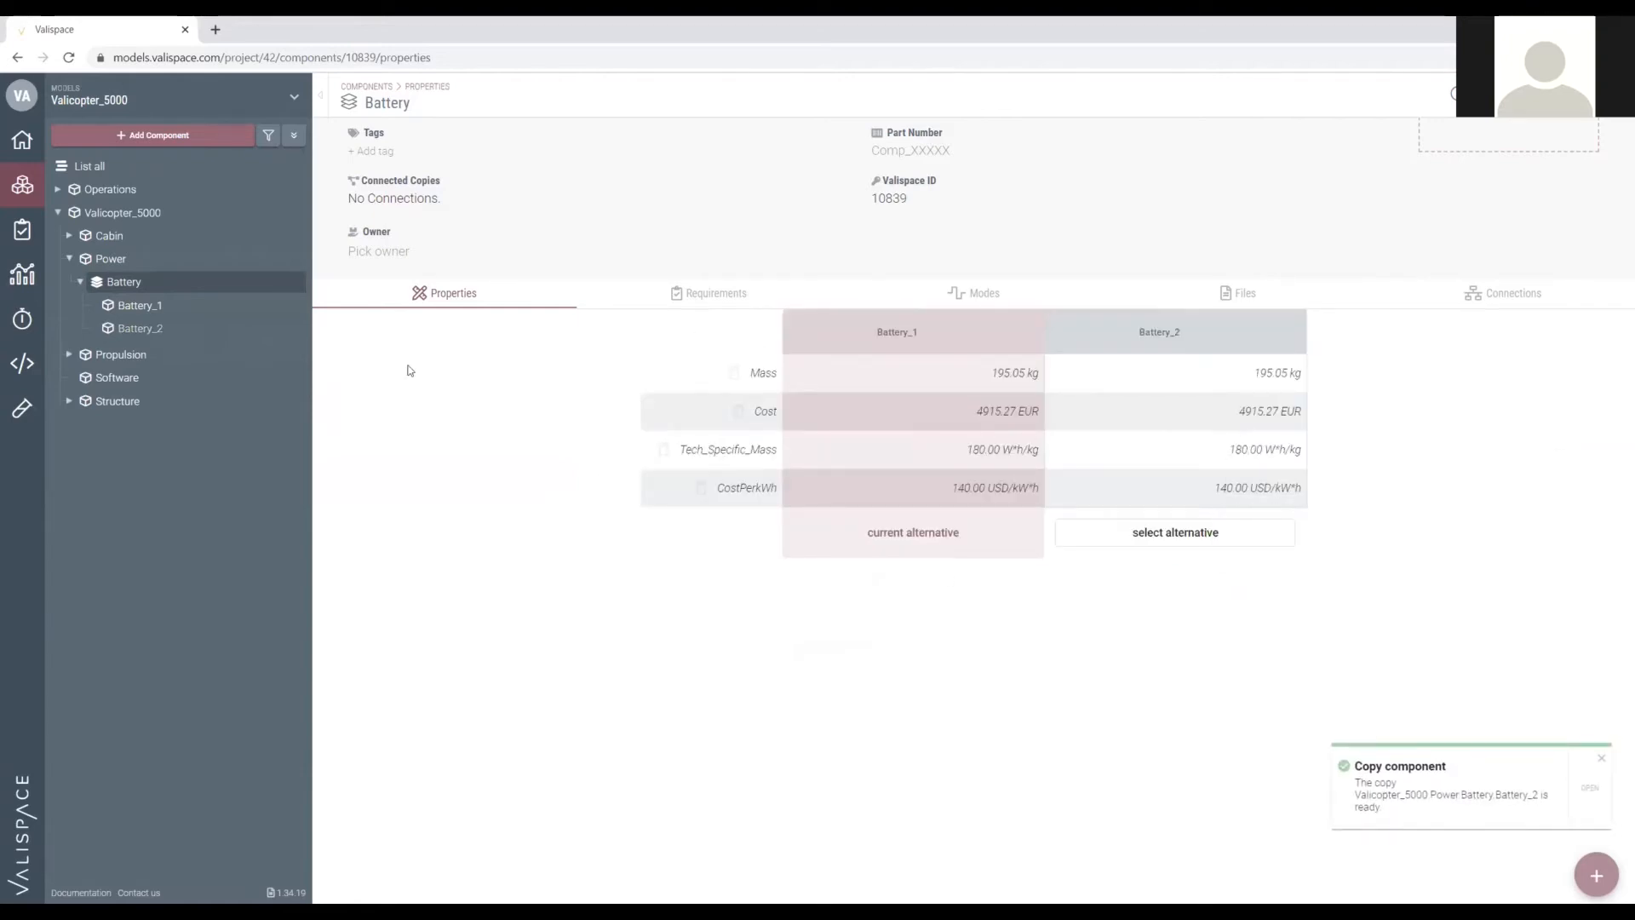
Replace Battery_1's Cost formula with the fixed value 100 and save it.
click(160, 332)
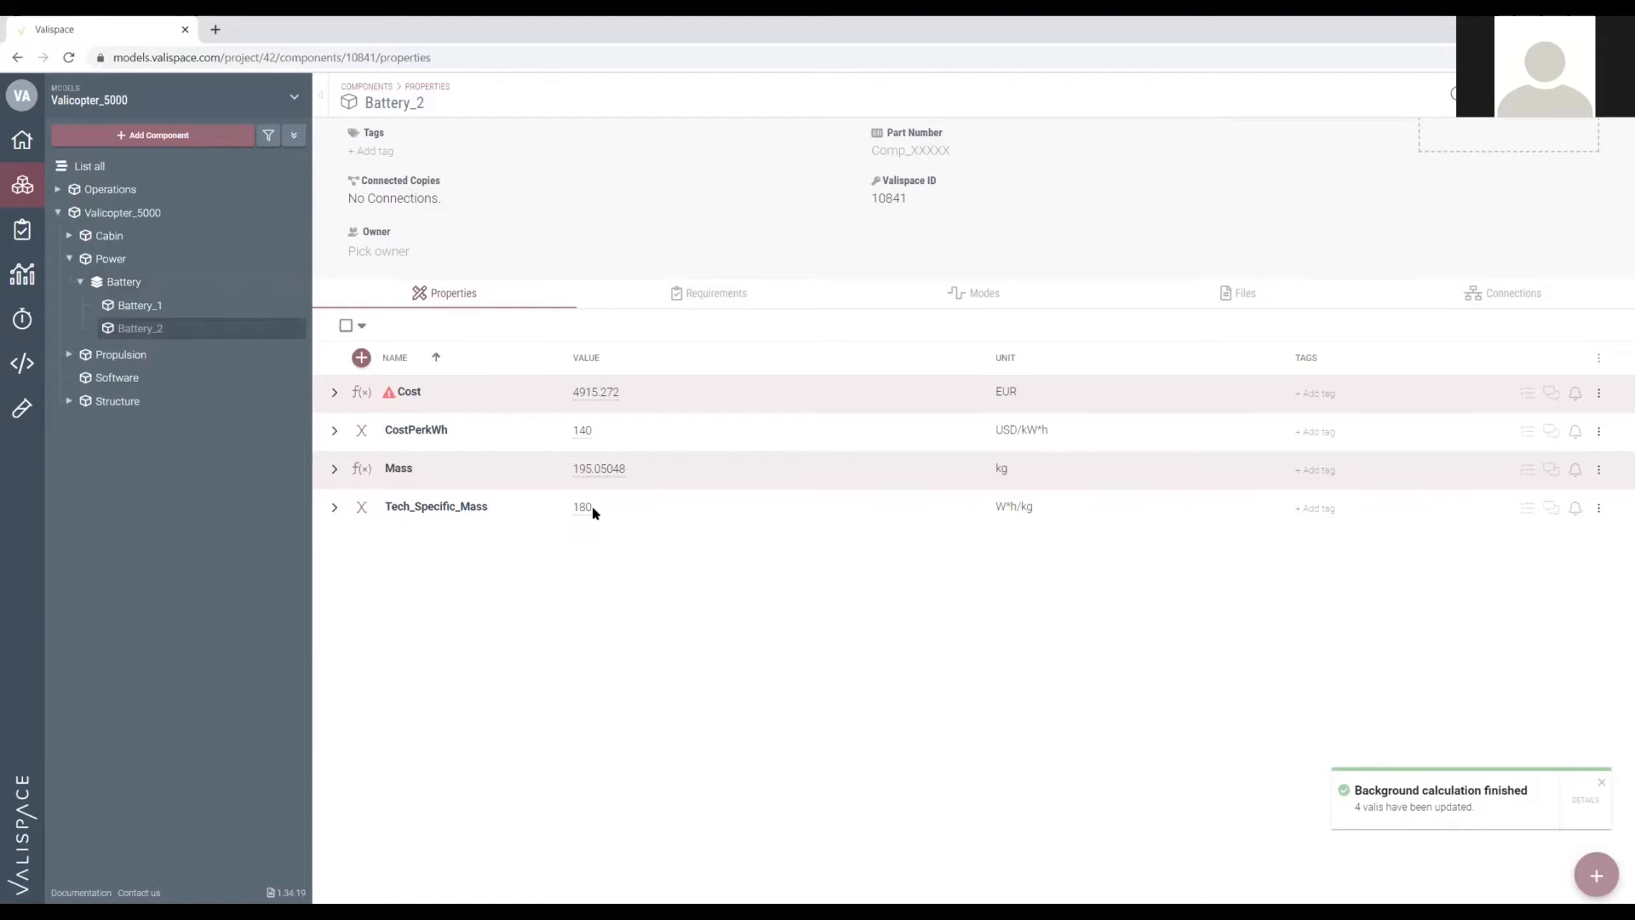
click(140, 306)
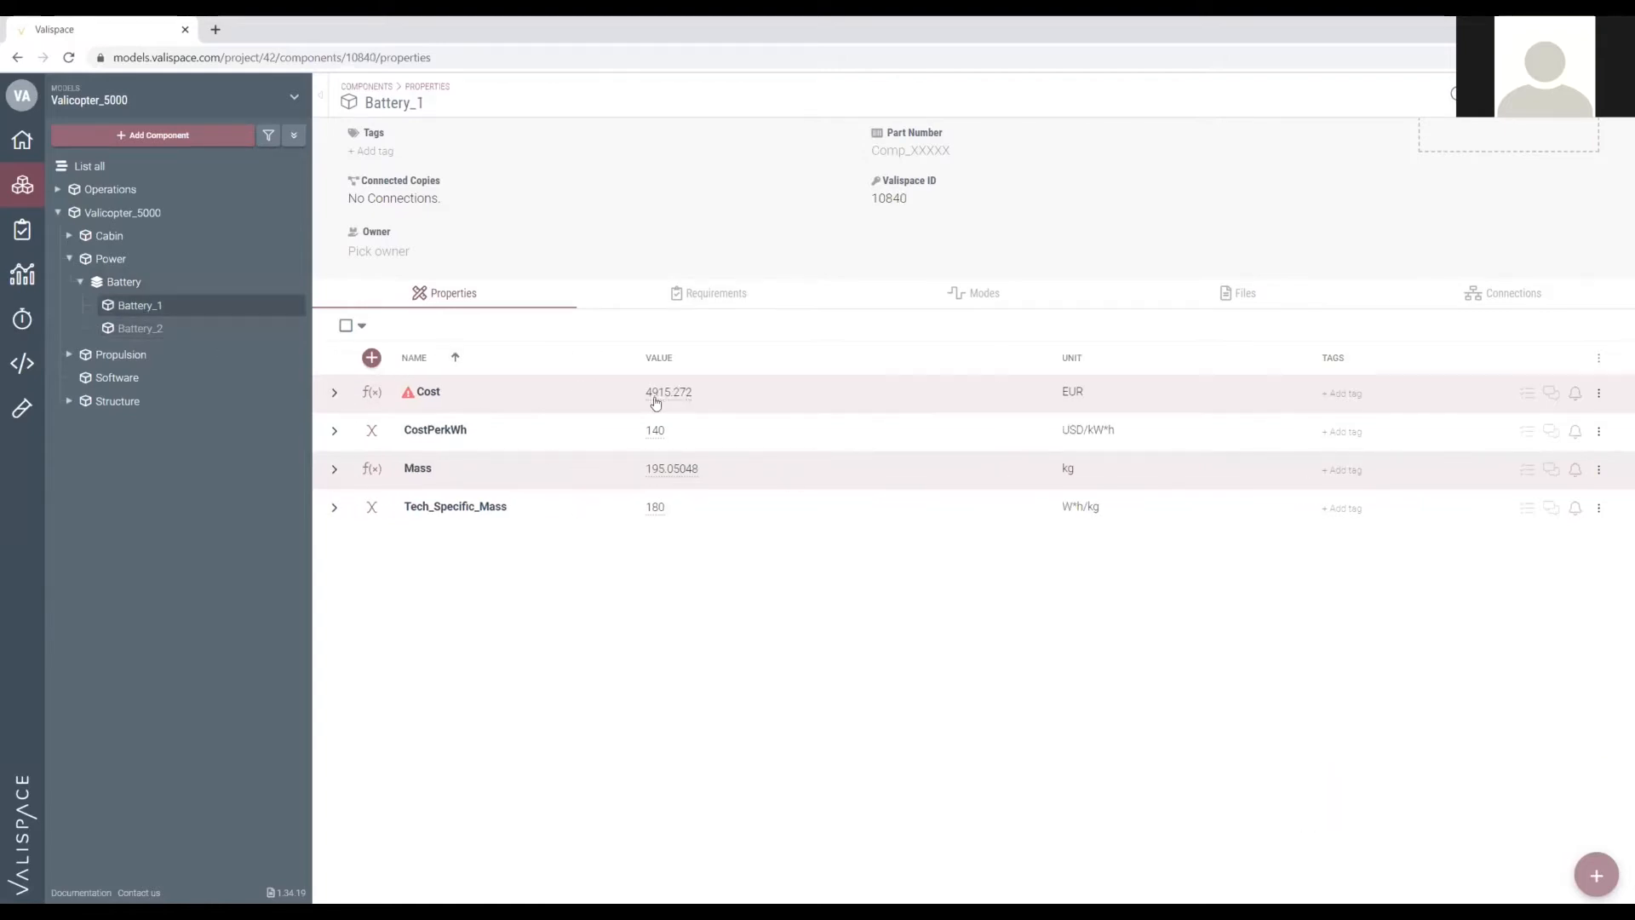
click(655, 395)
drag(877, 494, 649, 467)
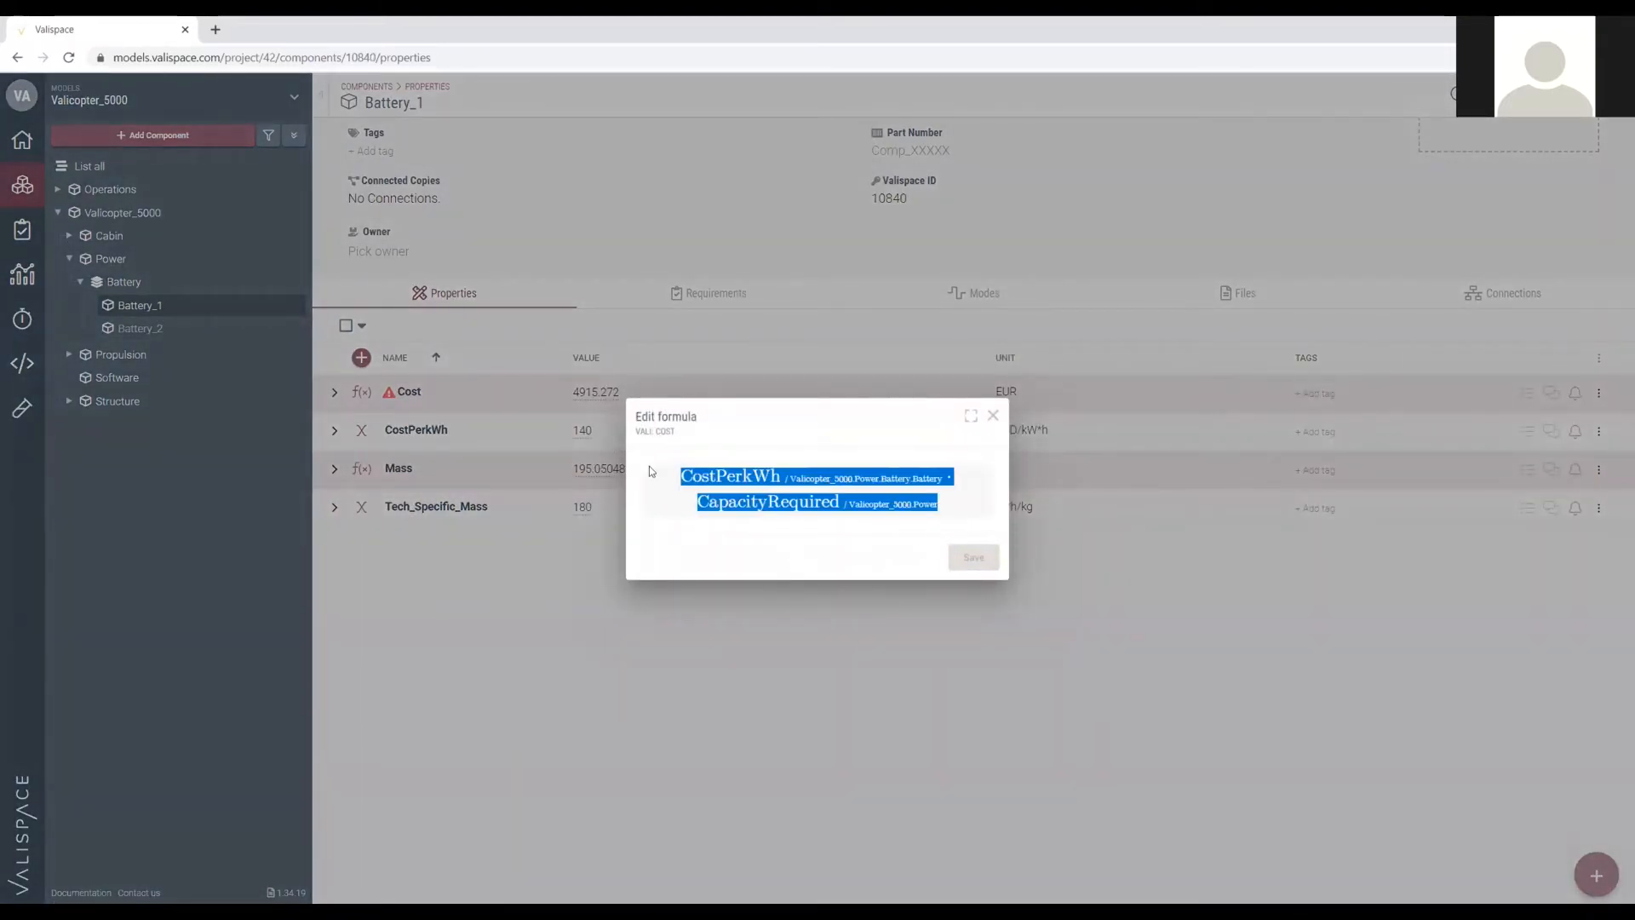
text(100)
key(Return)
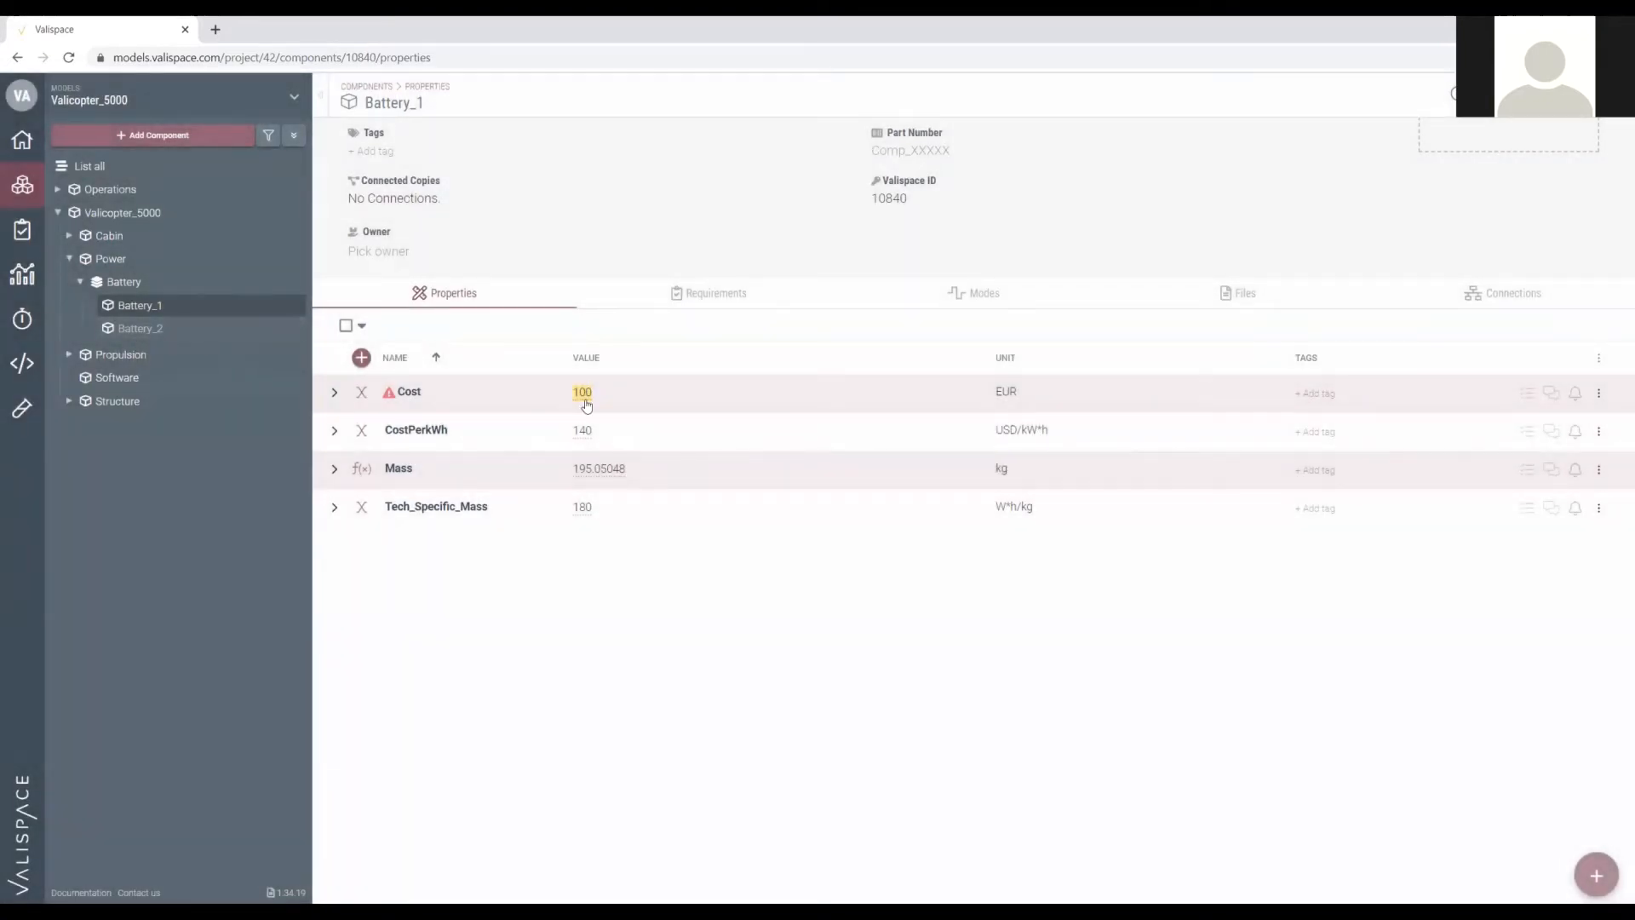
Try to change Battery_1's fixed Cost value to 1000.
click(585, 397)
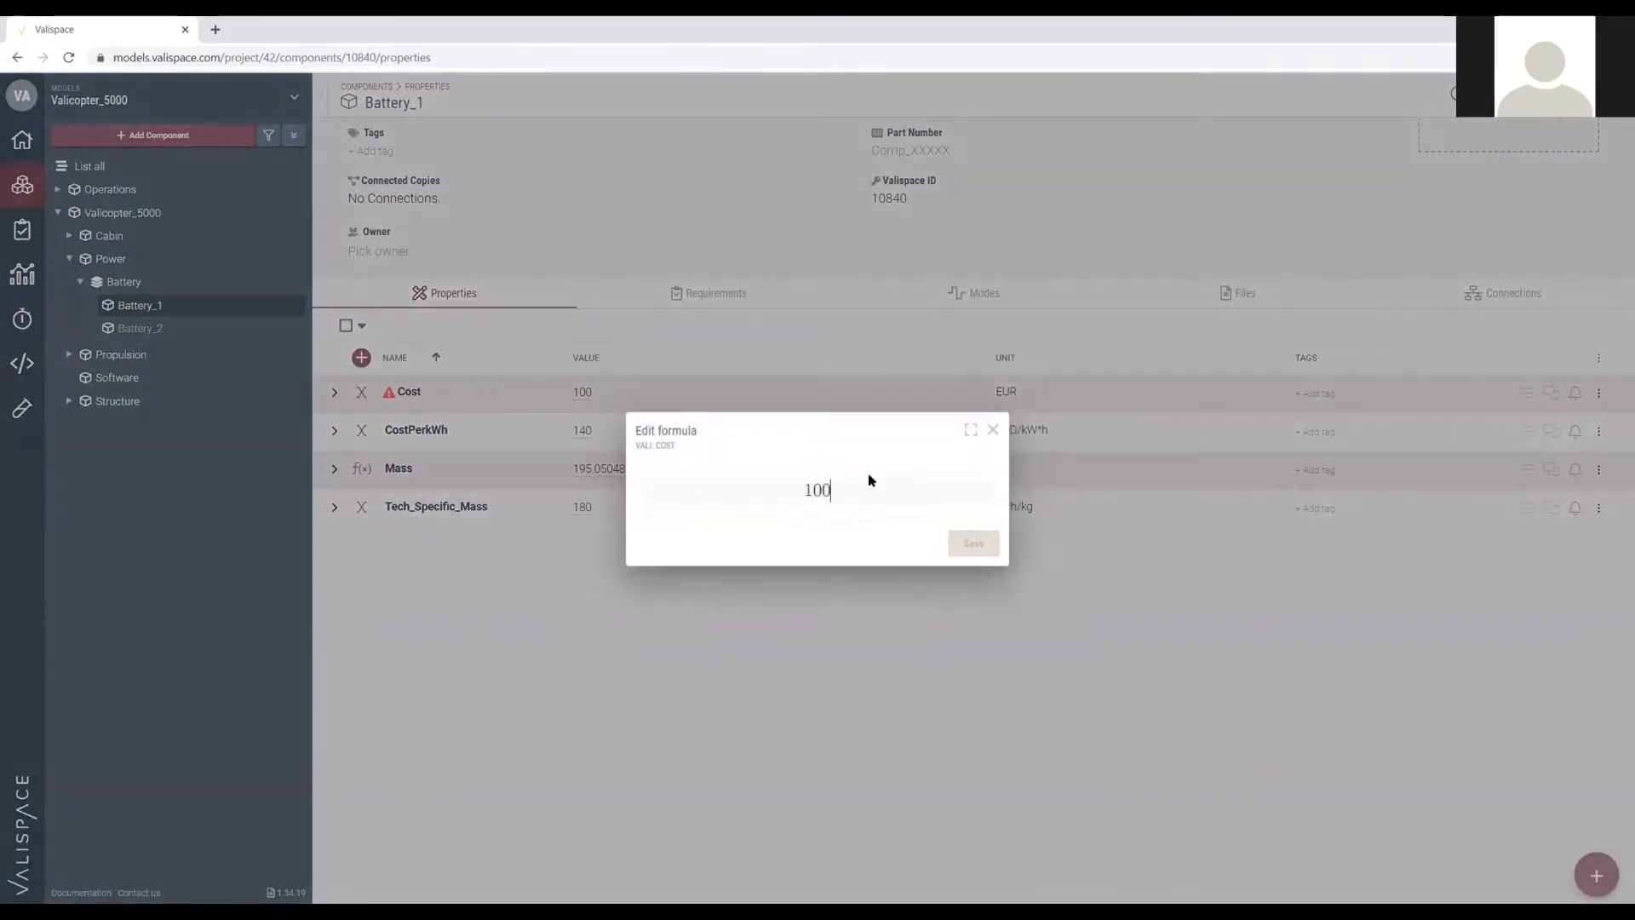
text(0)
key(Return)
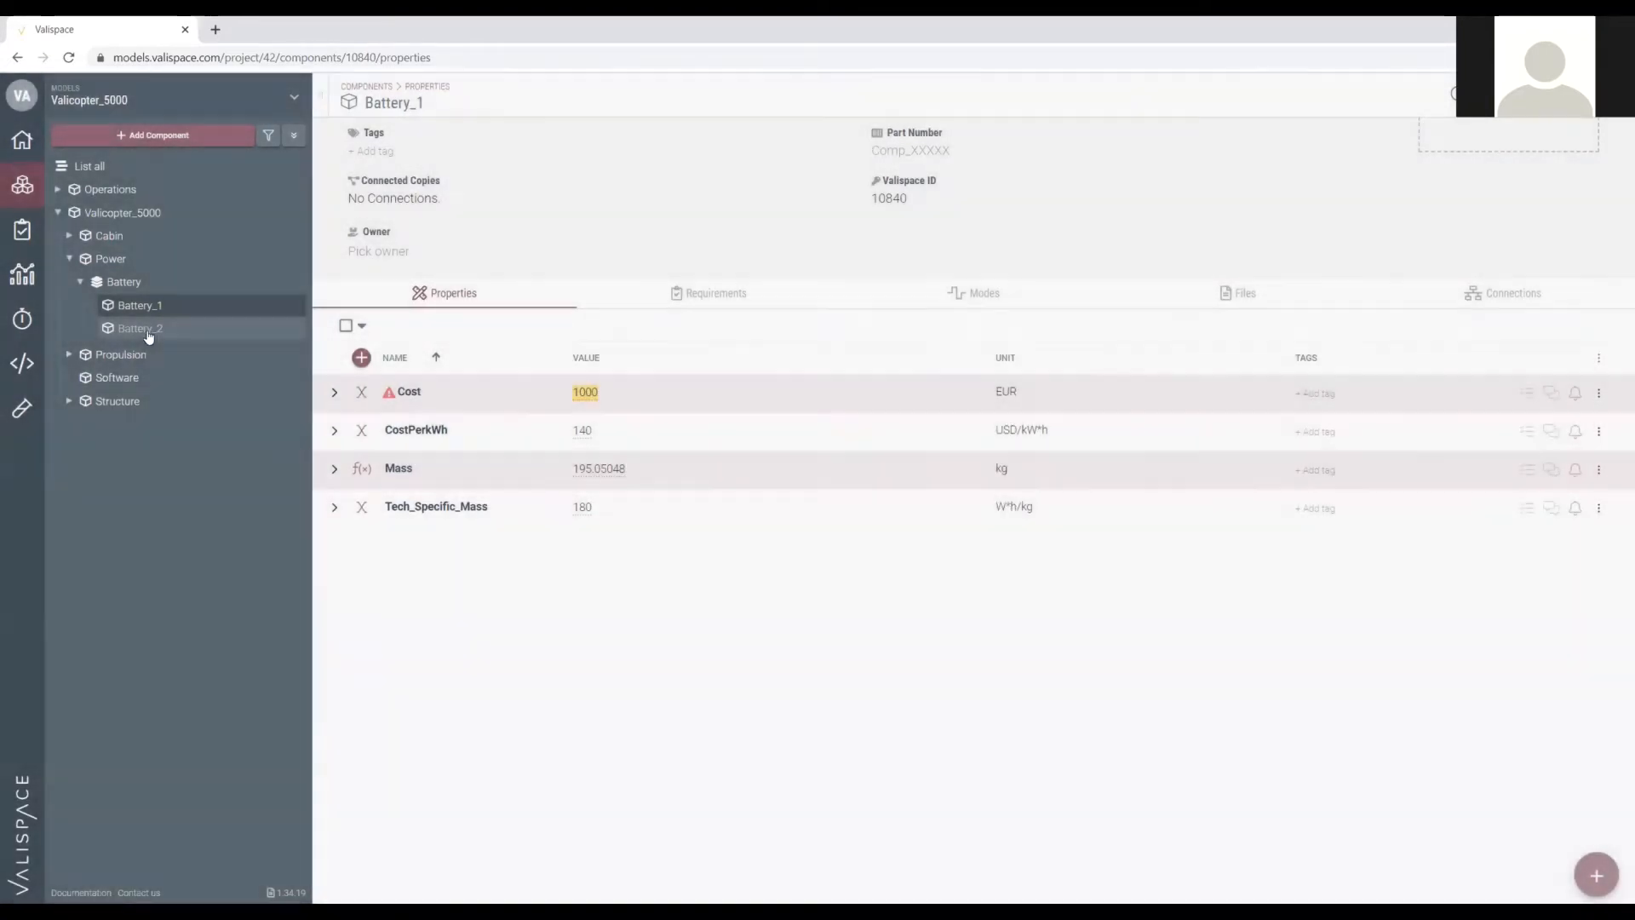
Set Battery_2's Tech_Specific_Mass to 150 and save it.
click(141, 329)
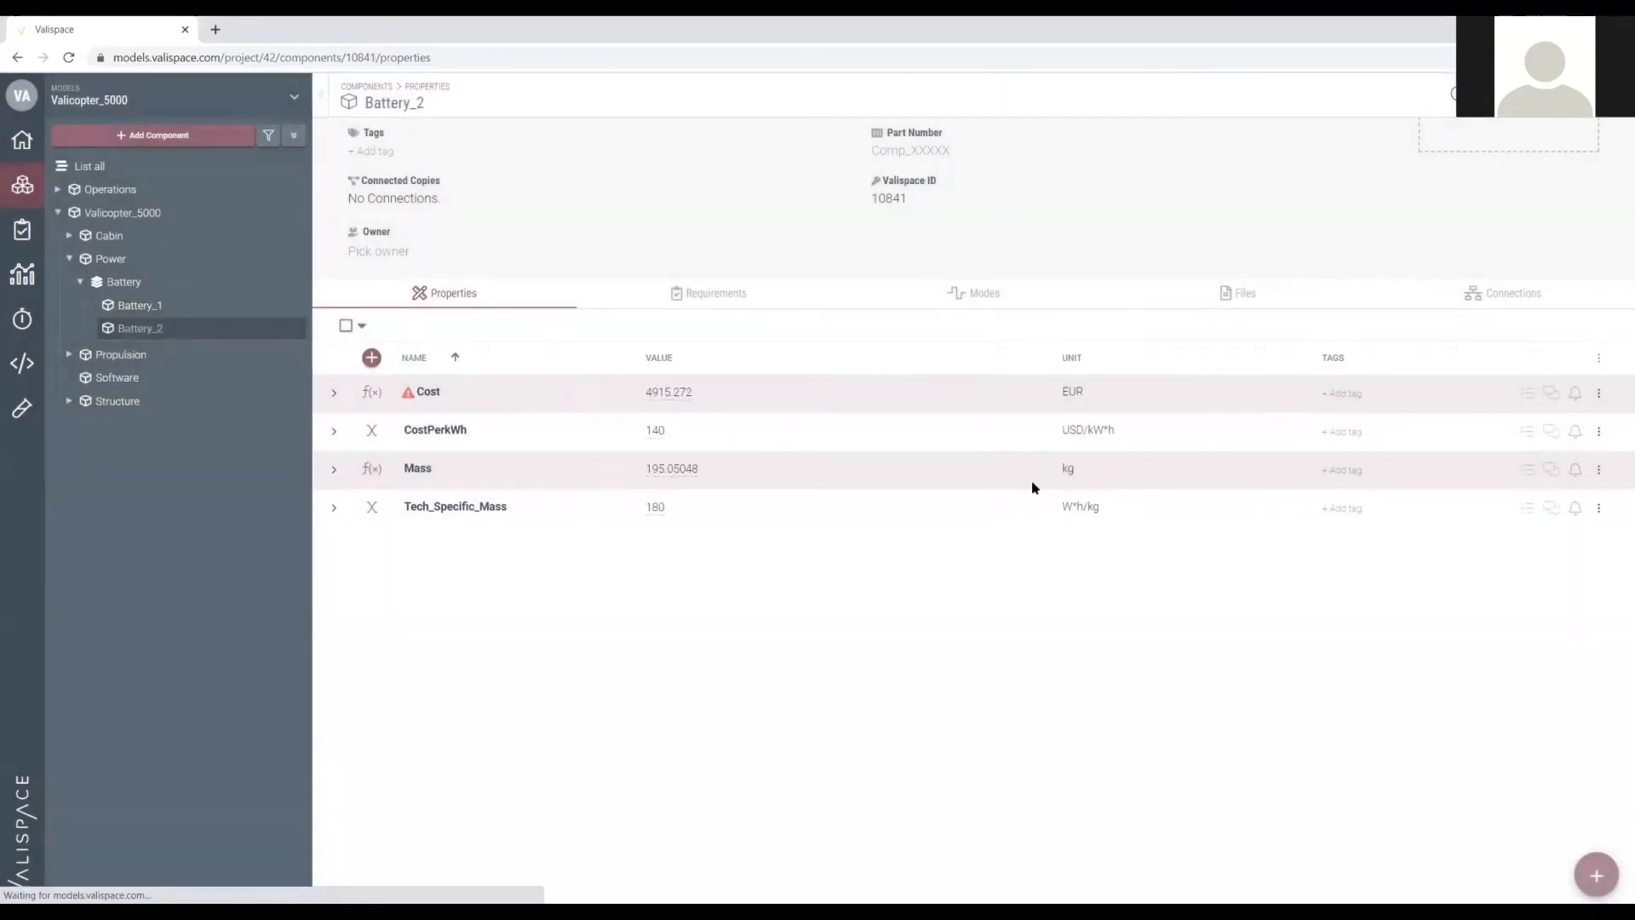
click(585, 510)
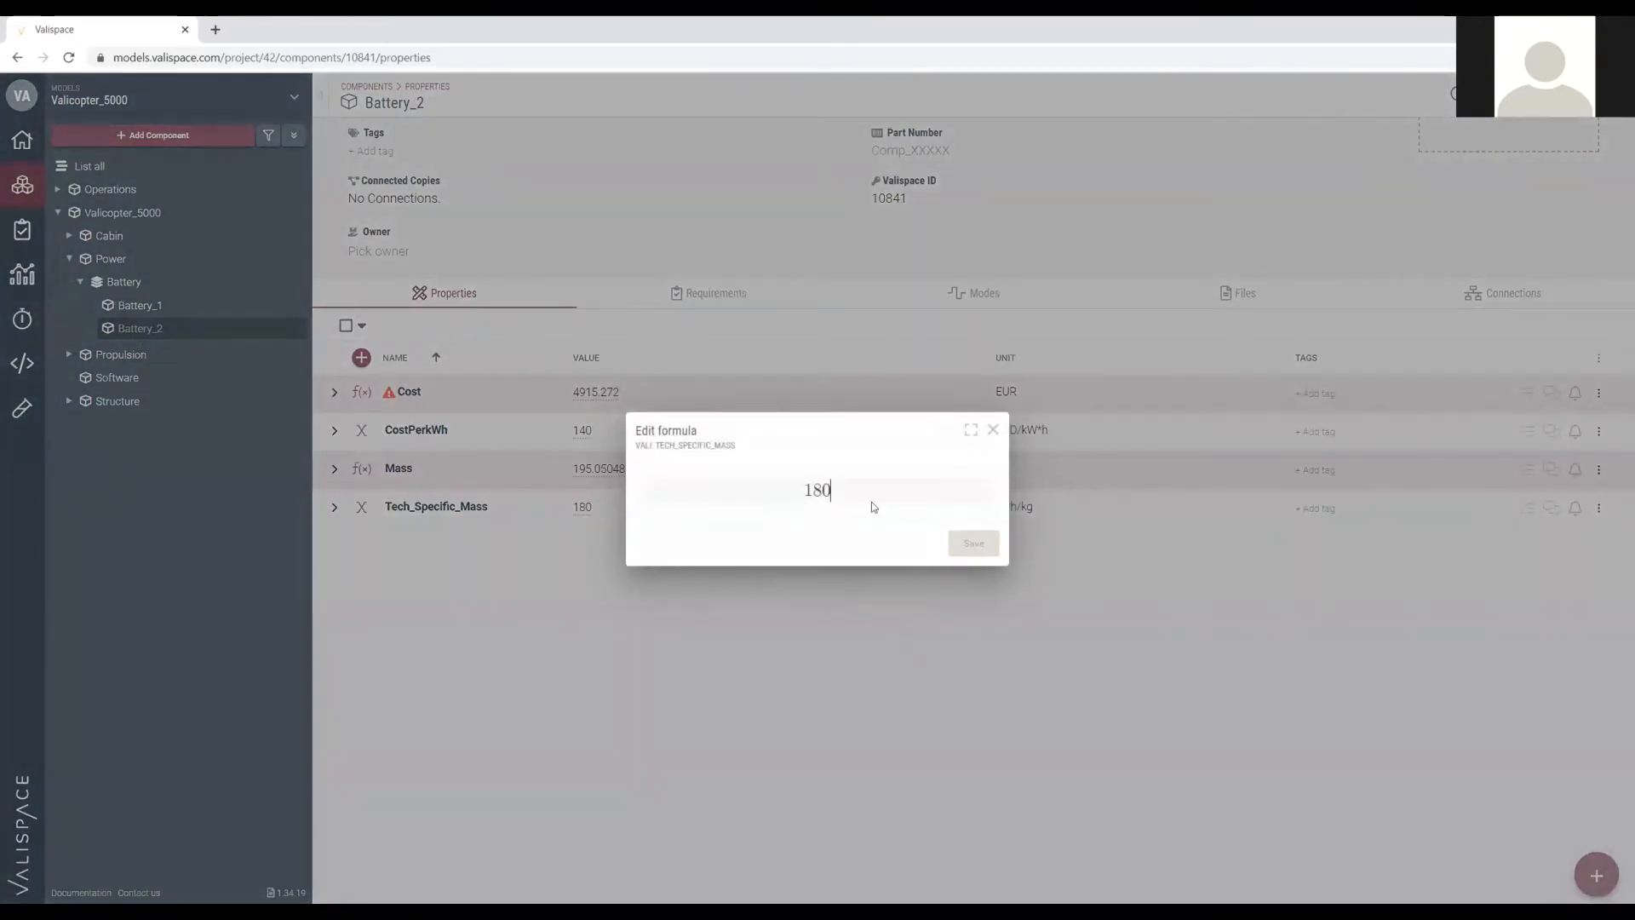
key(Return)
click(584, 508)
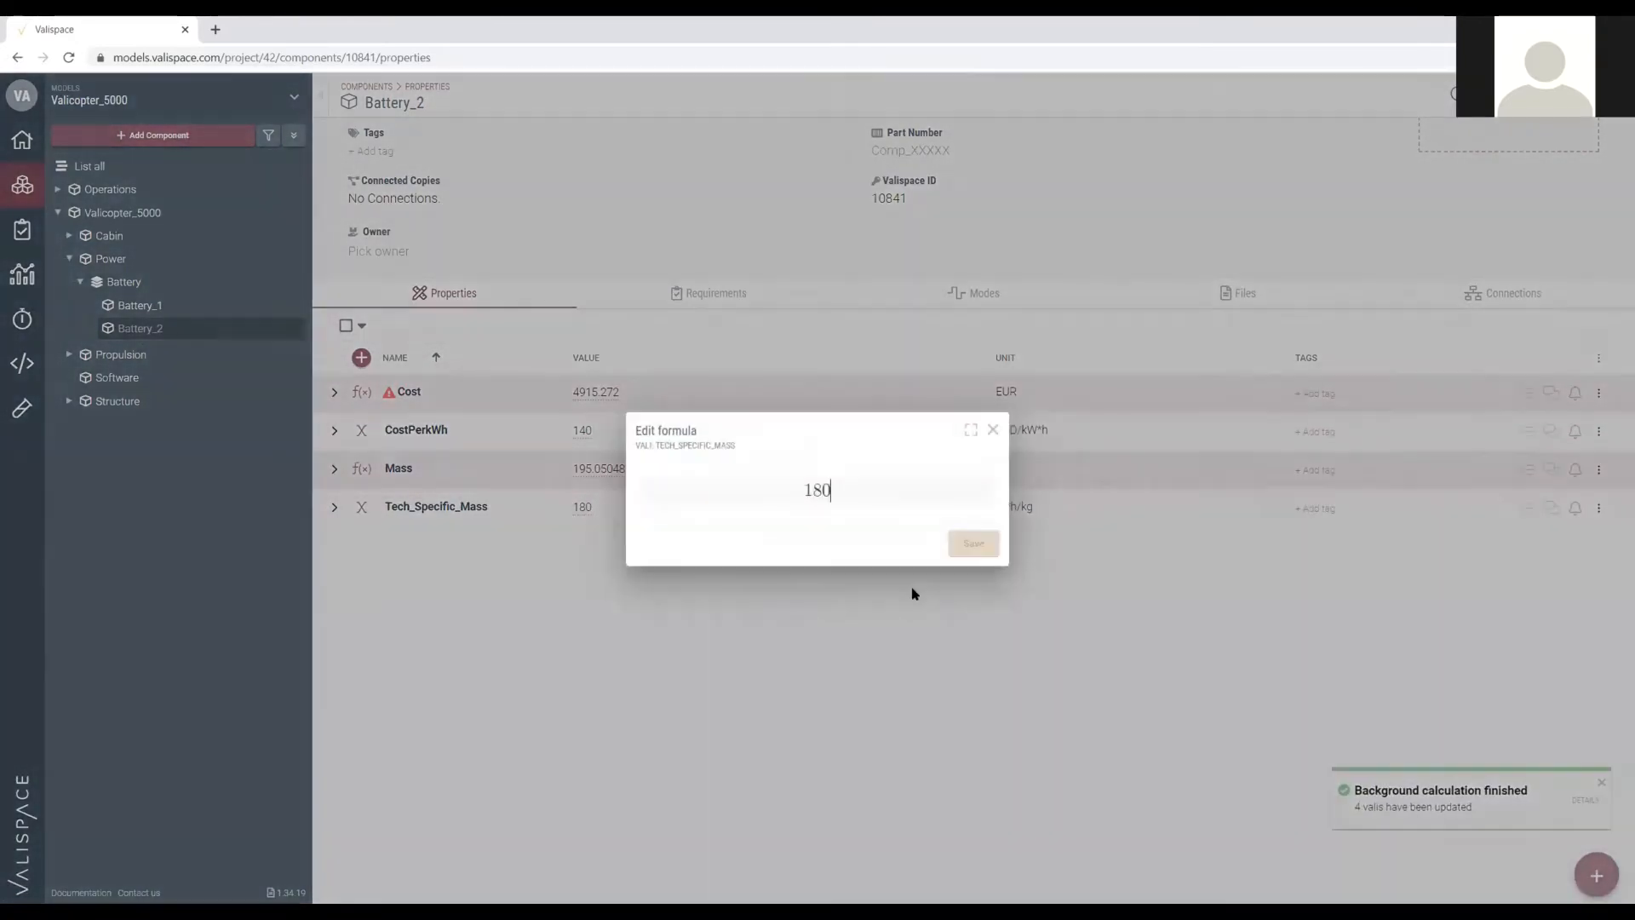
key(BackSpace)
key(BackSpace)
text(50)
key(Return)
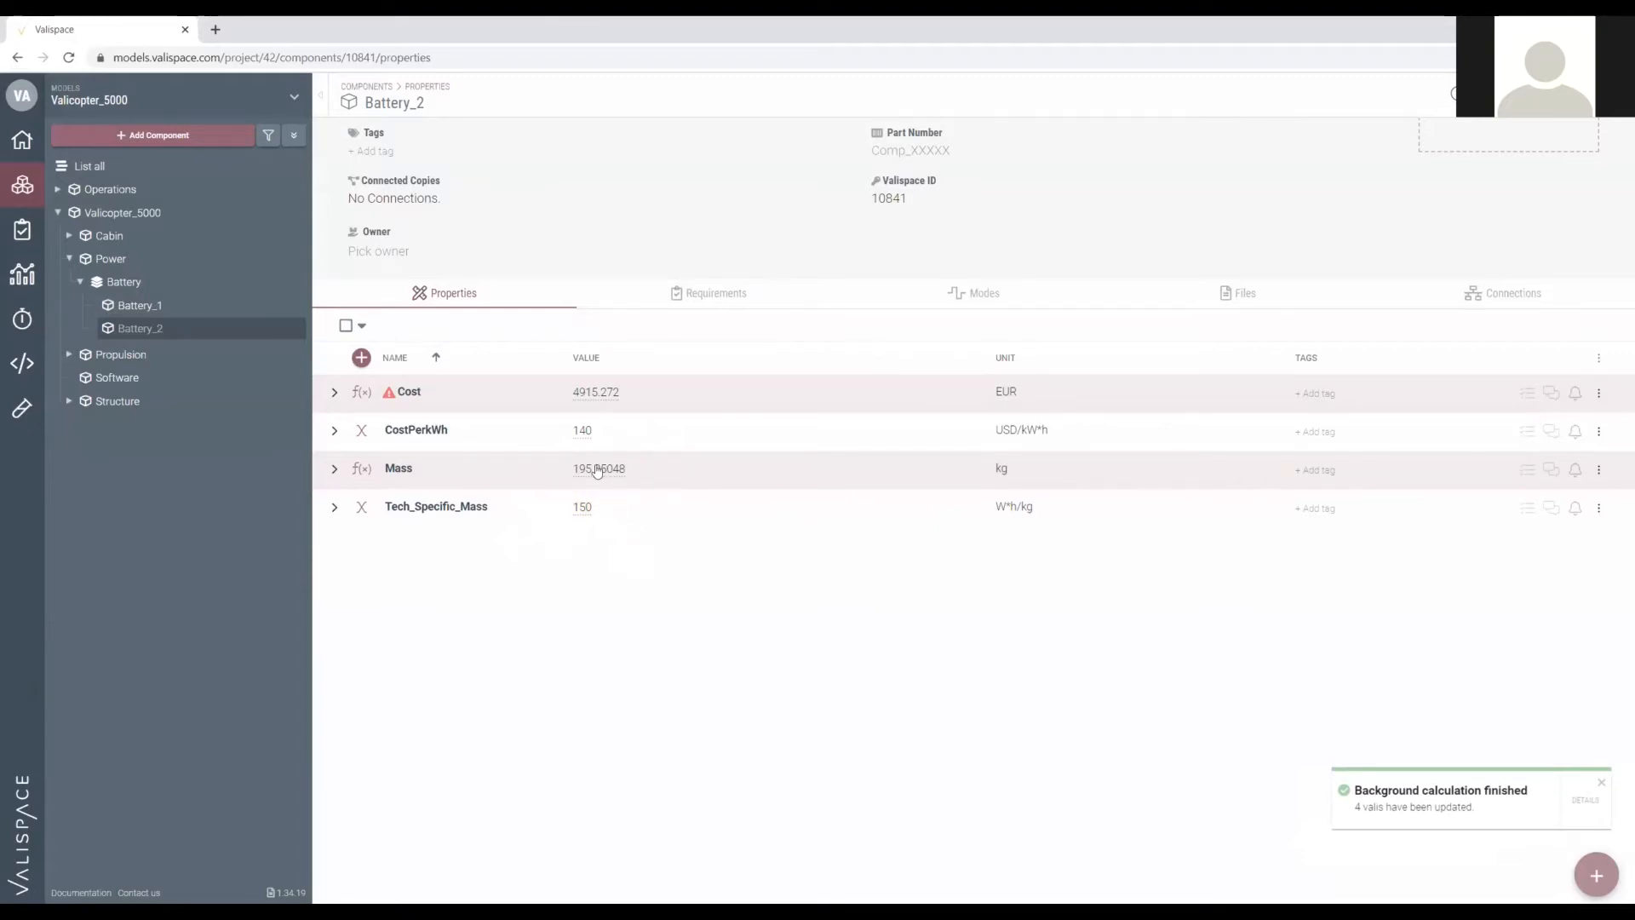
Replace Battery_2's Cost formula with the fixed value 700 and save it.
click(602, 396)
drag(939, 509, 601, 448)
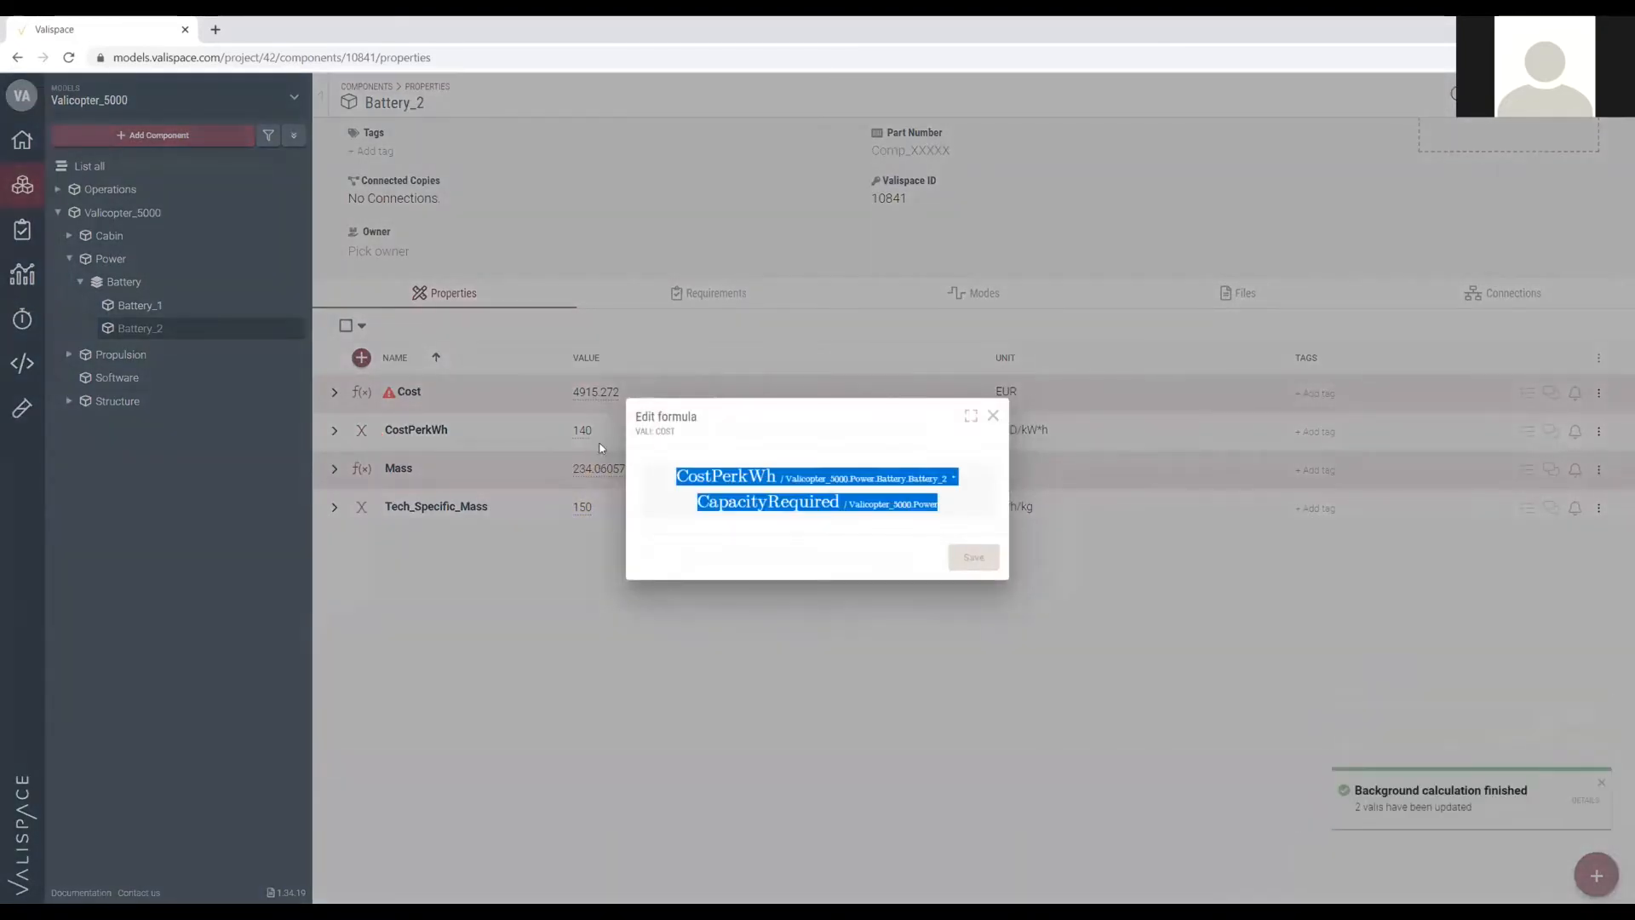
text(700)
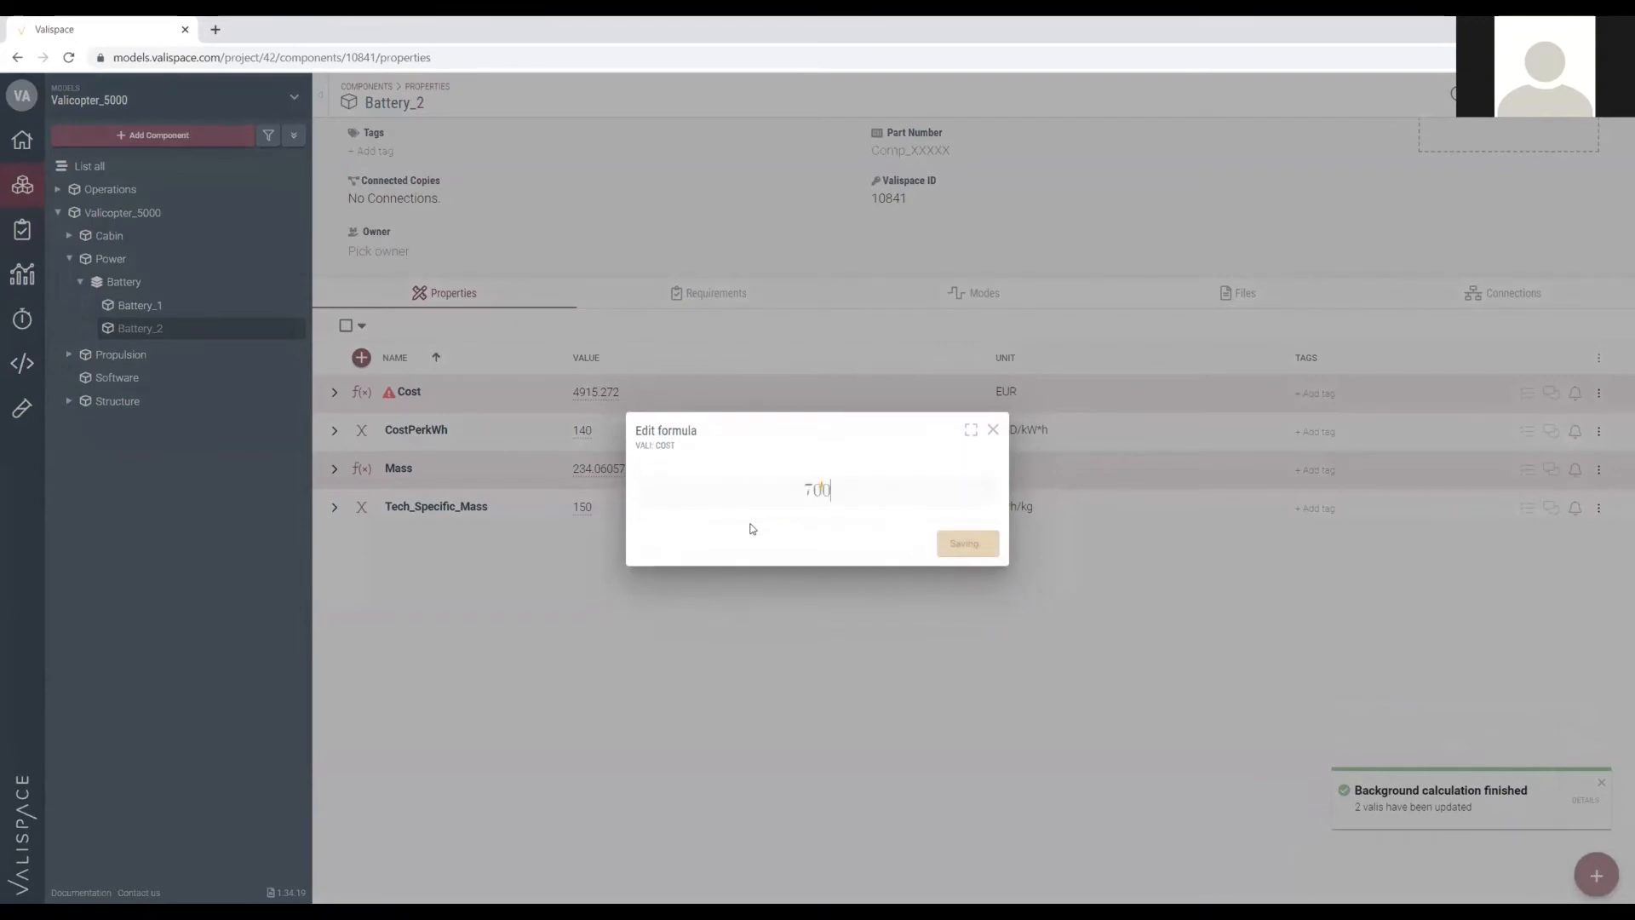
key(Return)
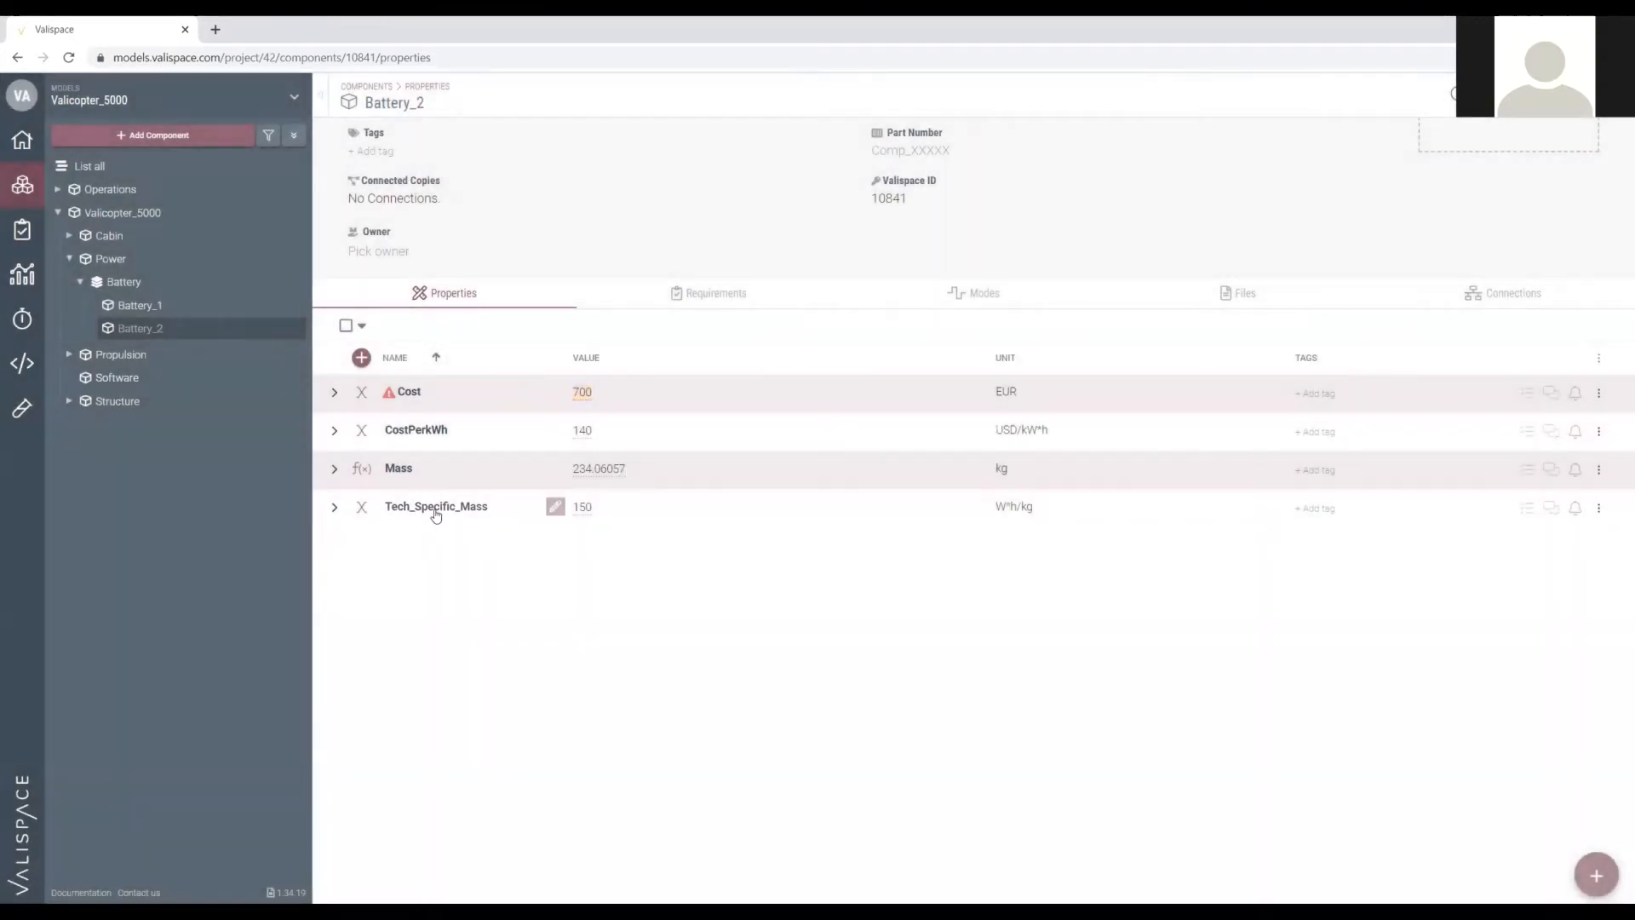
Examine how Cost and Mass roll up through Power, Valicopter_5000 and its Mass formula, Cabin and Propulsion, and expand the Structure component.
click(108, 260)
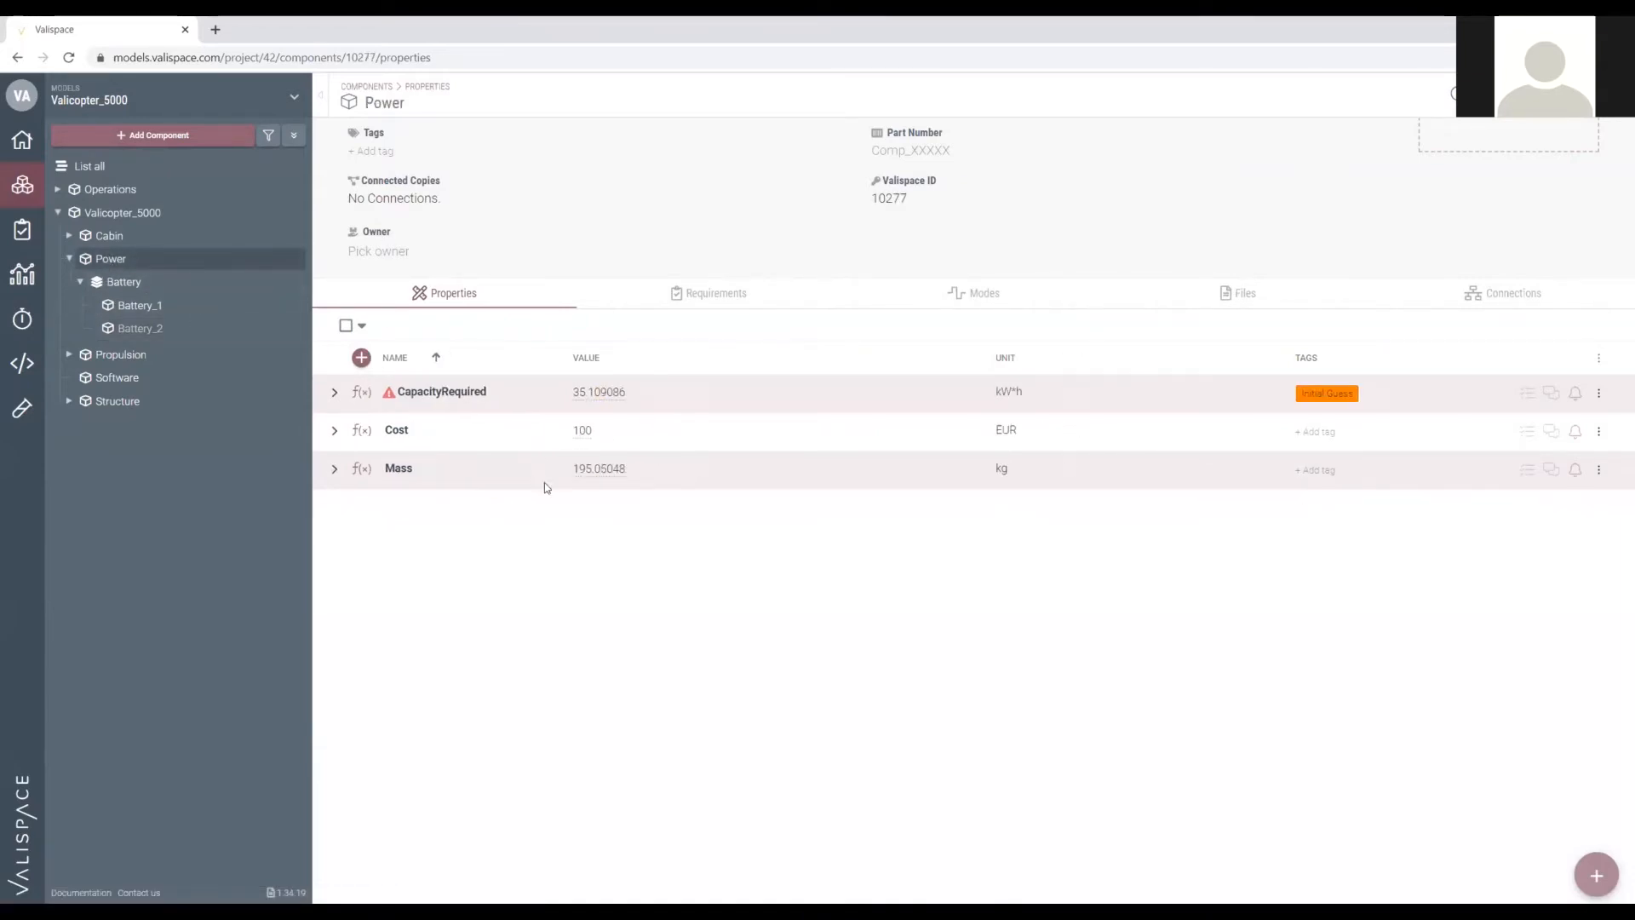
click(131, 218)
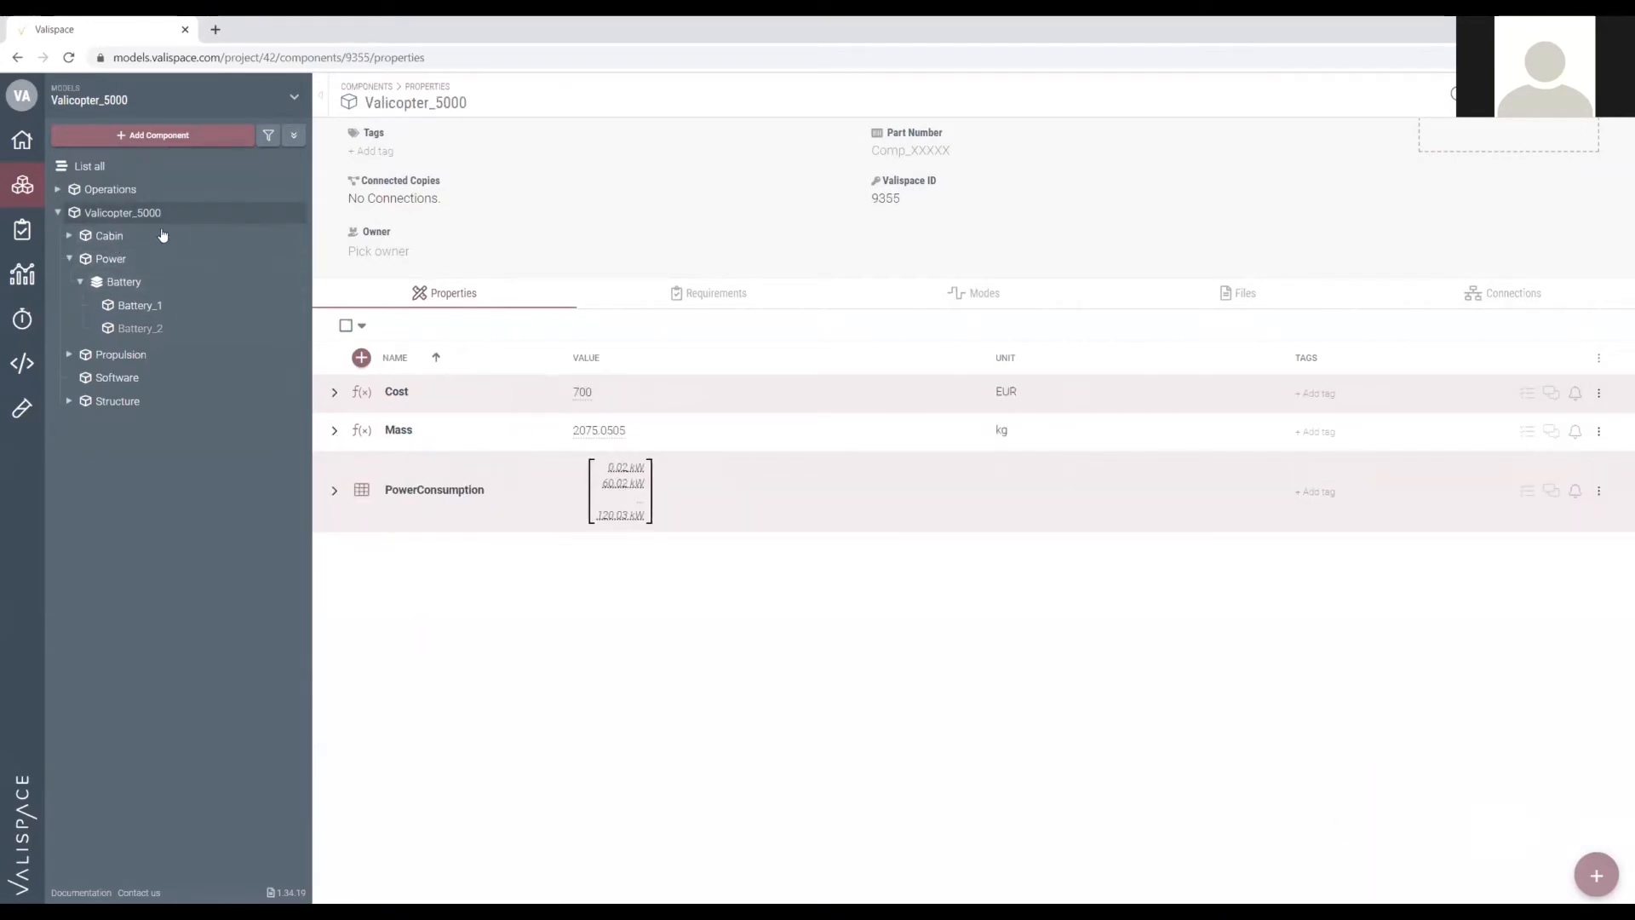
click(601, 437)
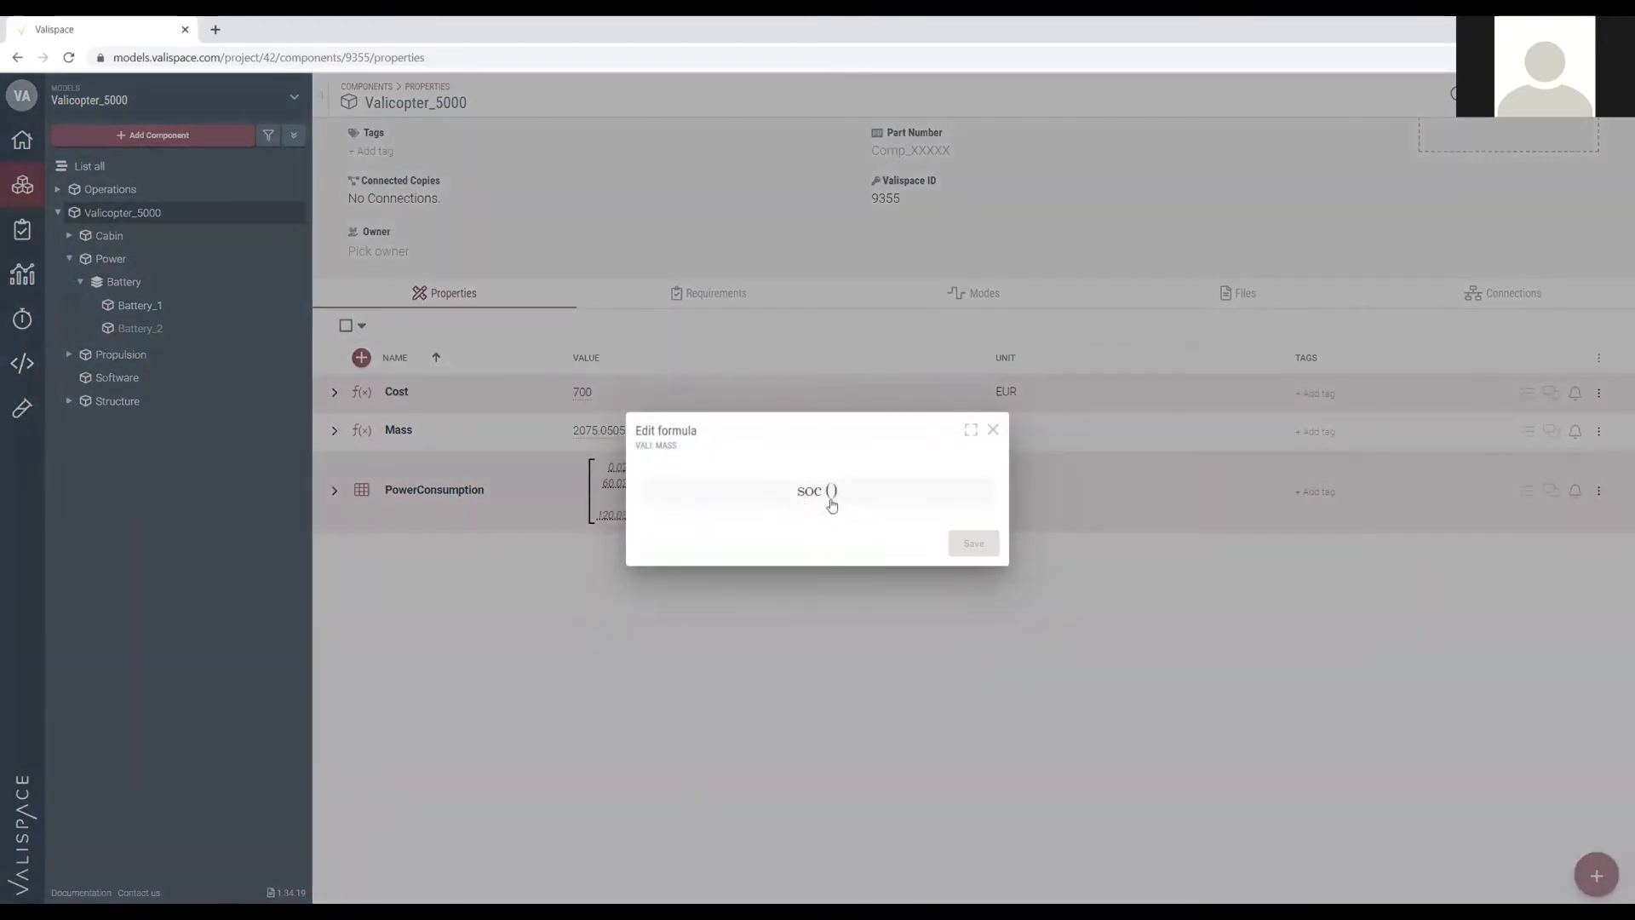
click(478, 472)
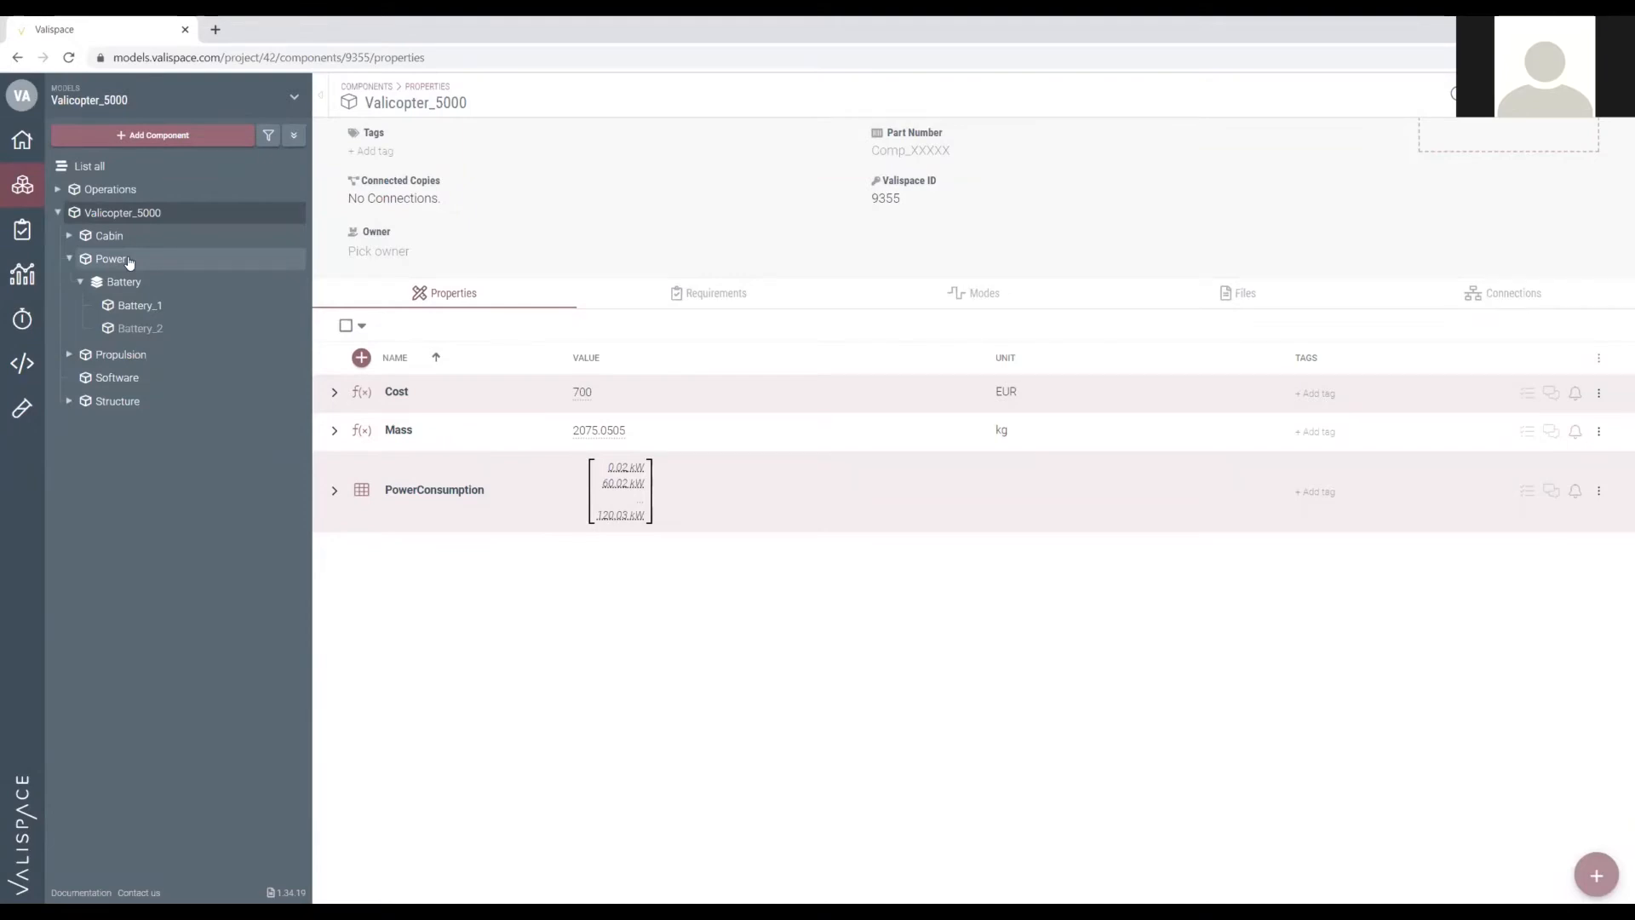
click(111, 236)
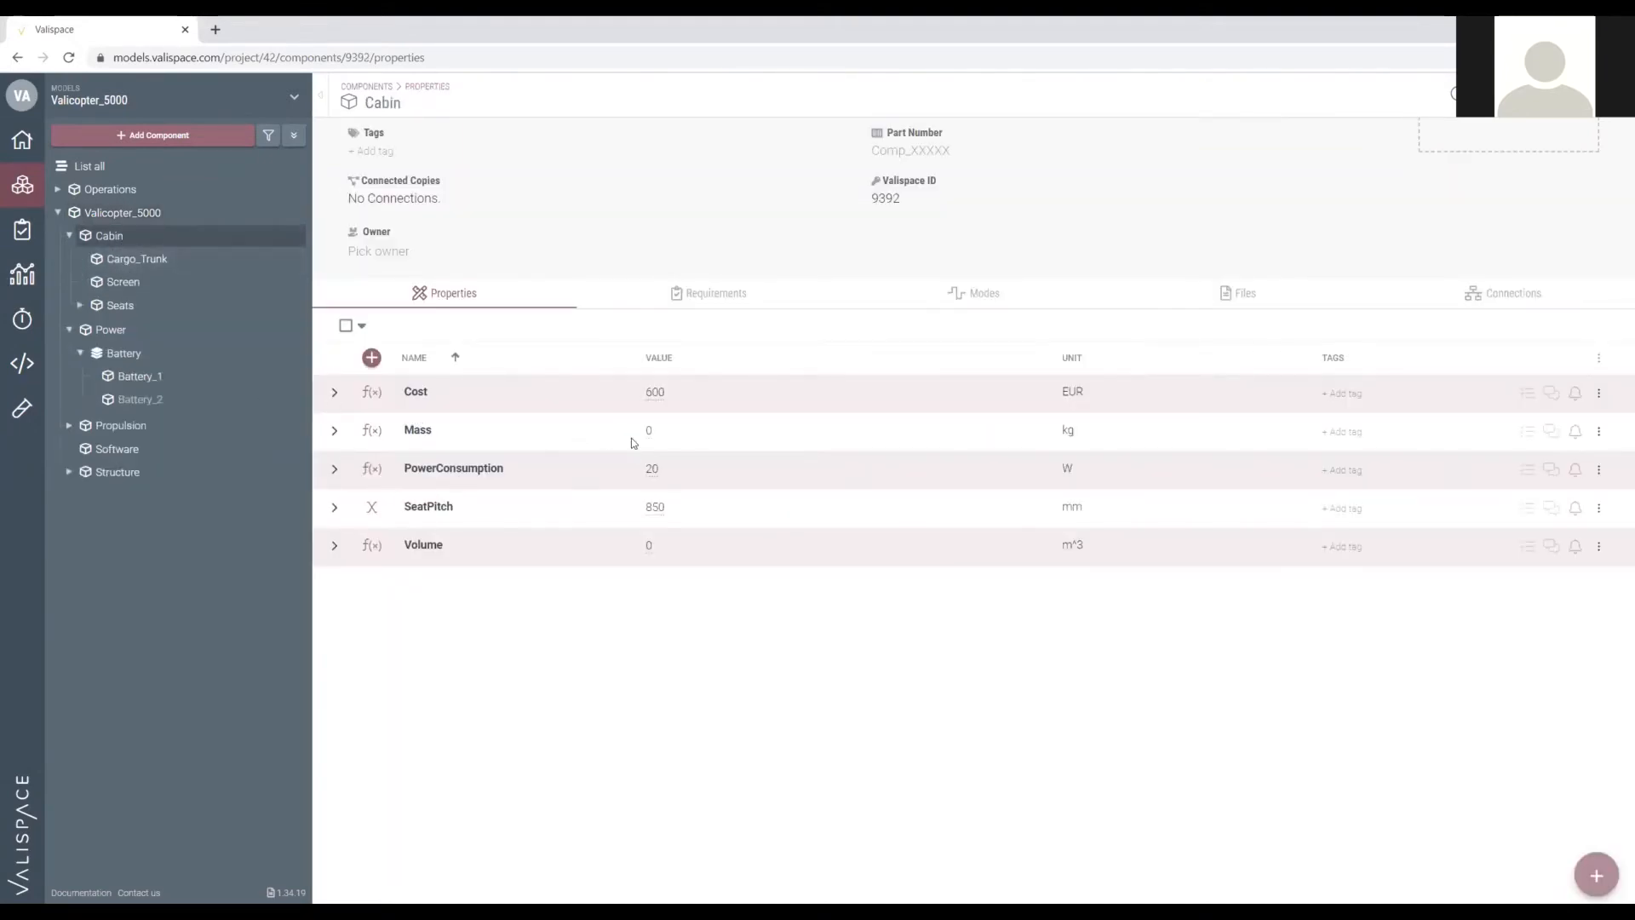
click(69, 236)
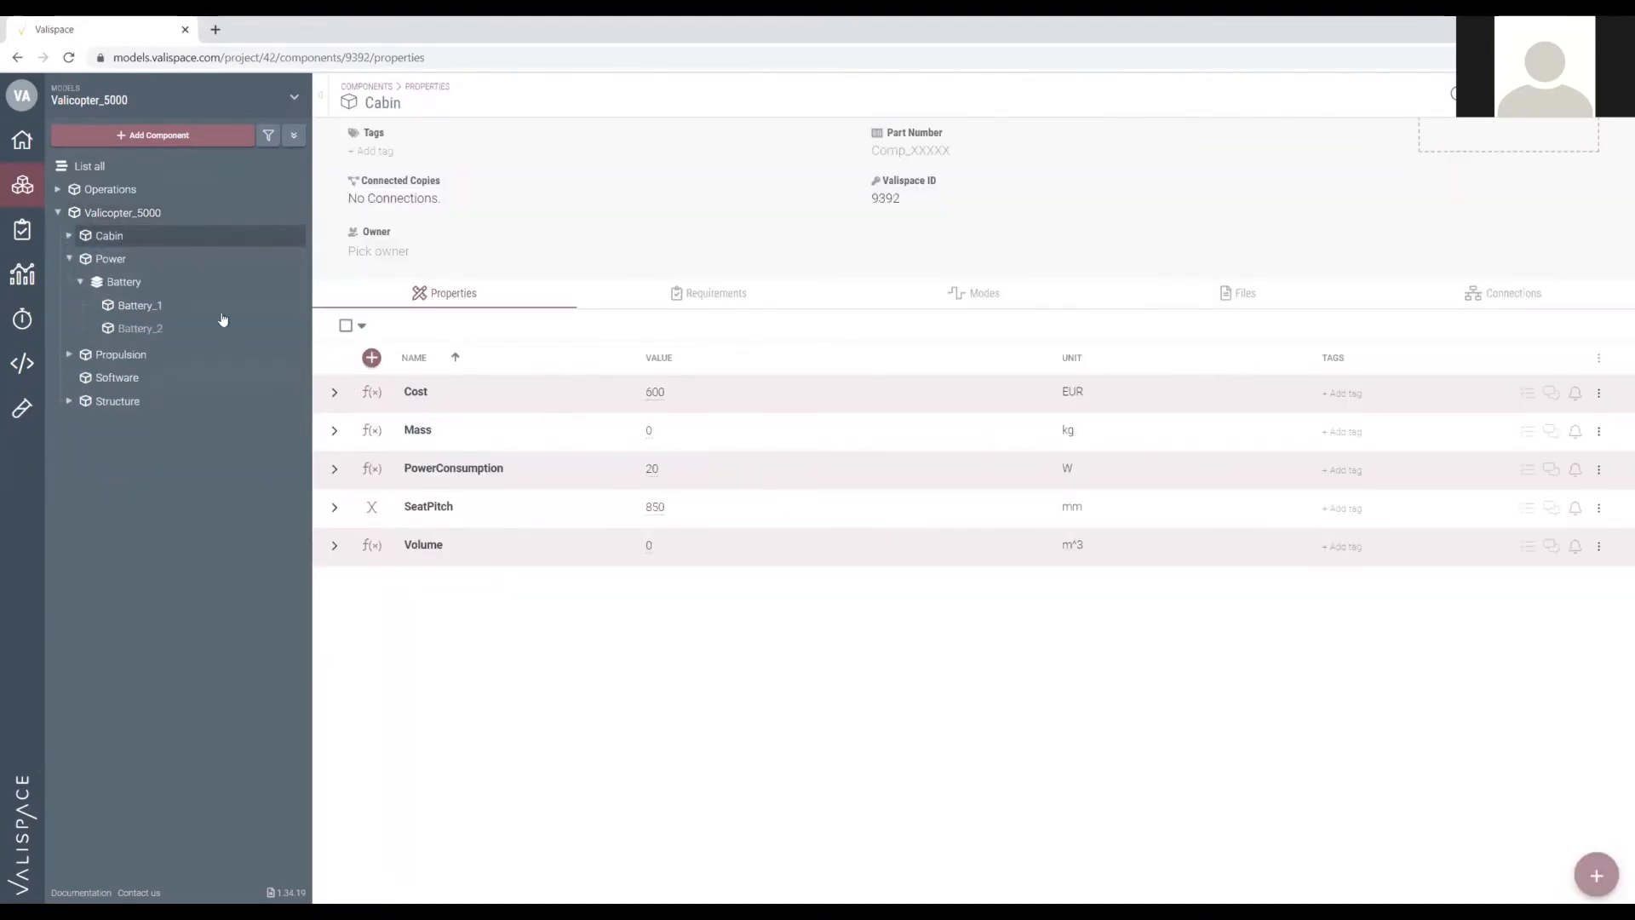
click(95, 259)
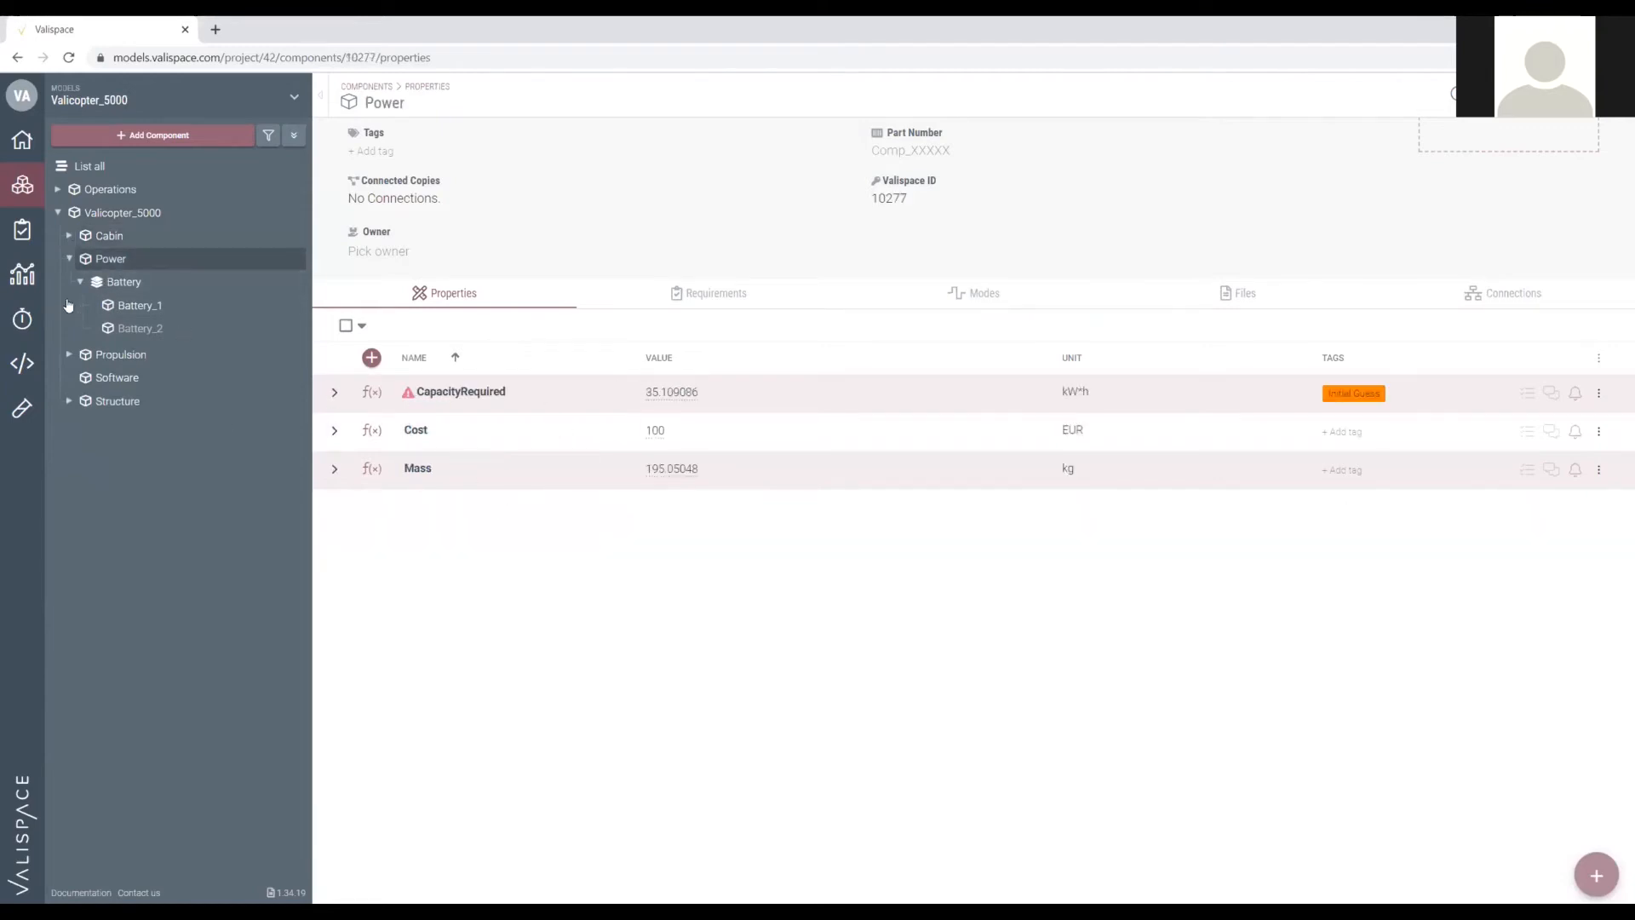
click(116, 361)
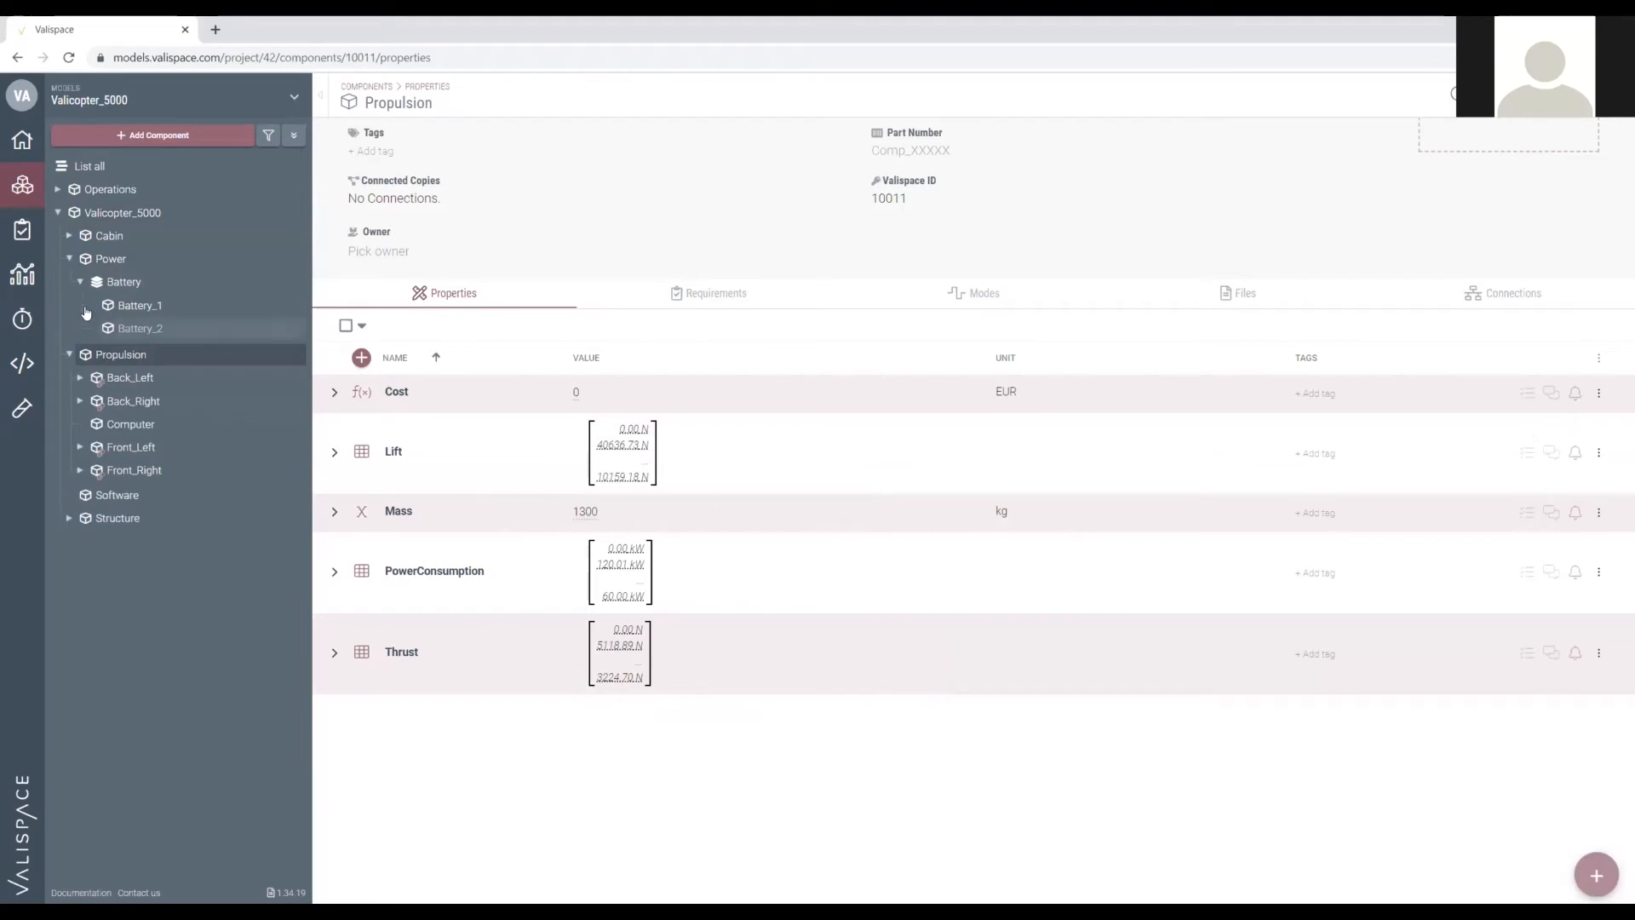
click(69, 259)
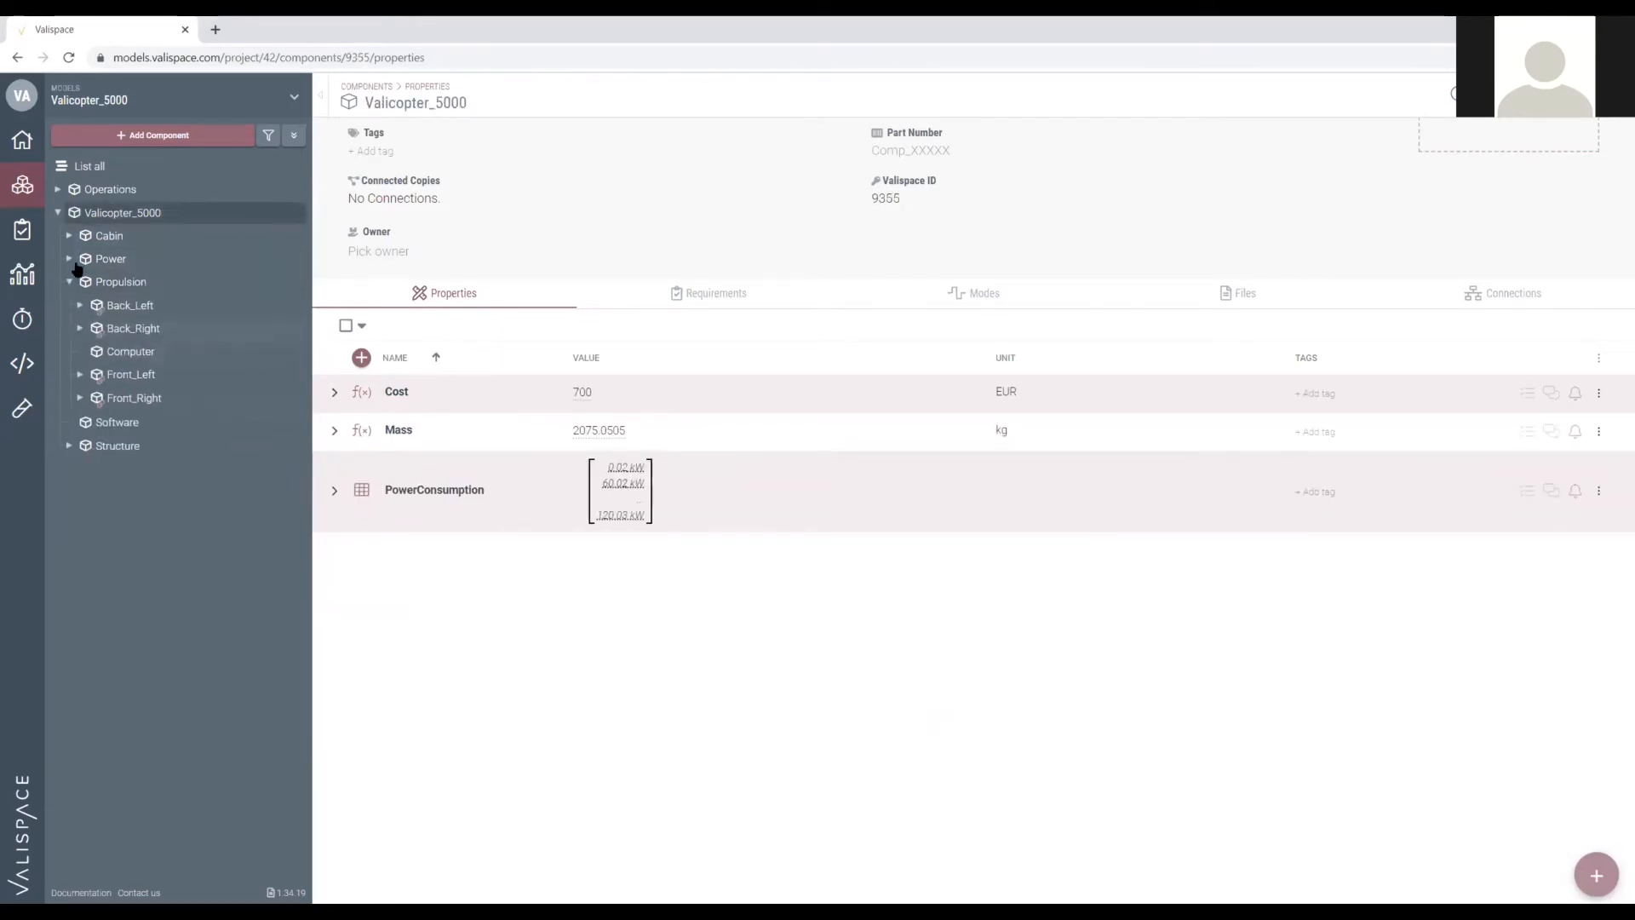
click(118, 445)
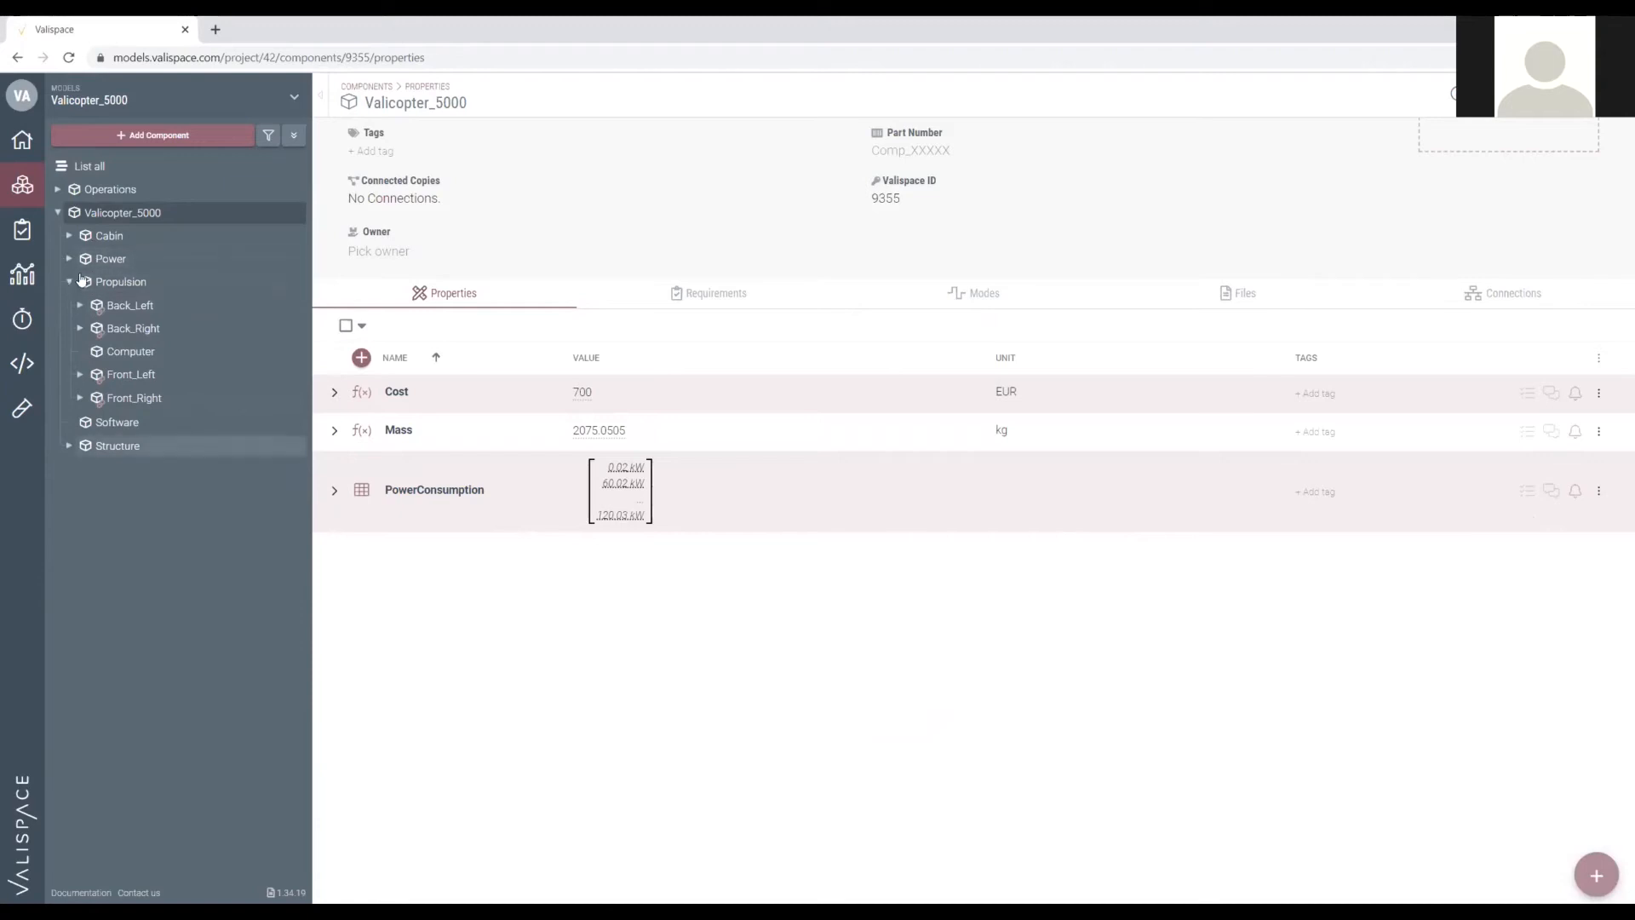
Make Battery_2 the current alternative of the Battery container under Power.
click(109, 260)
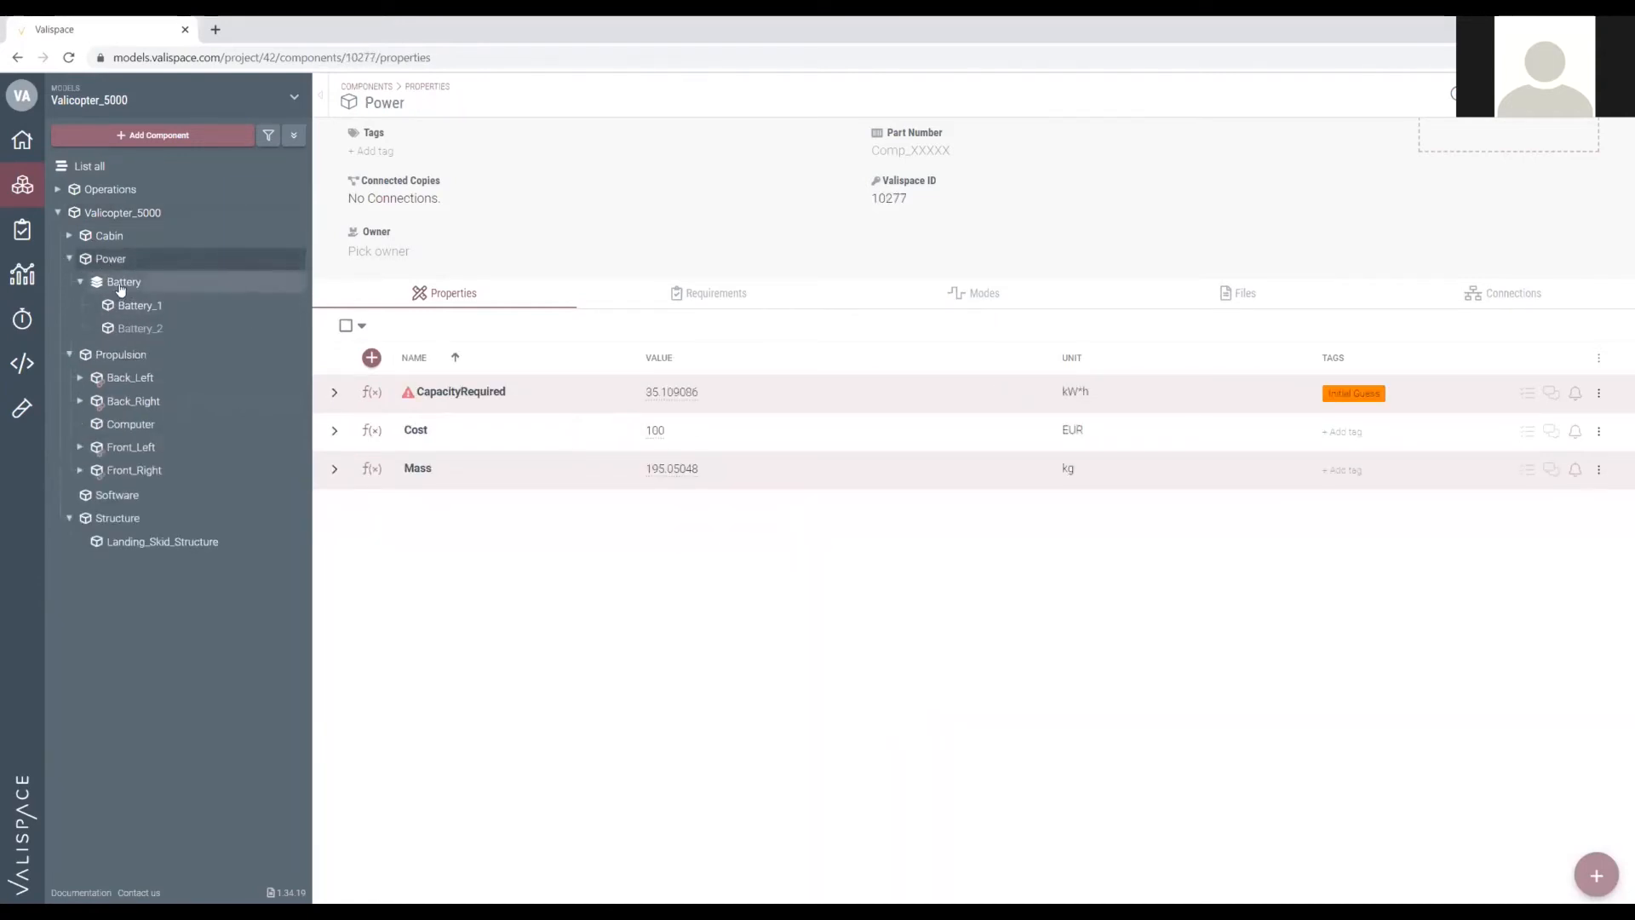
click(121, 285)
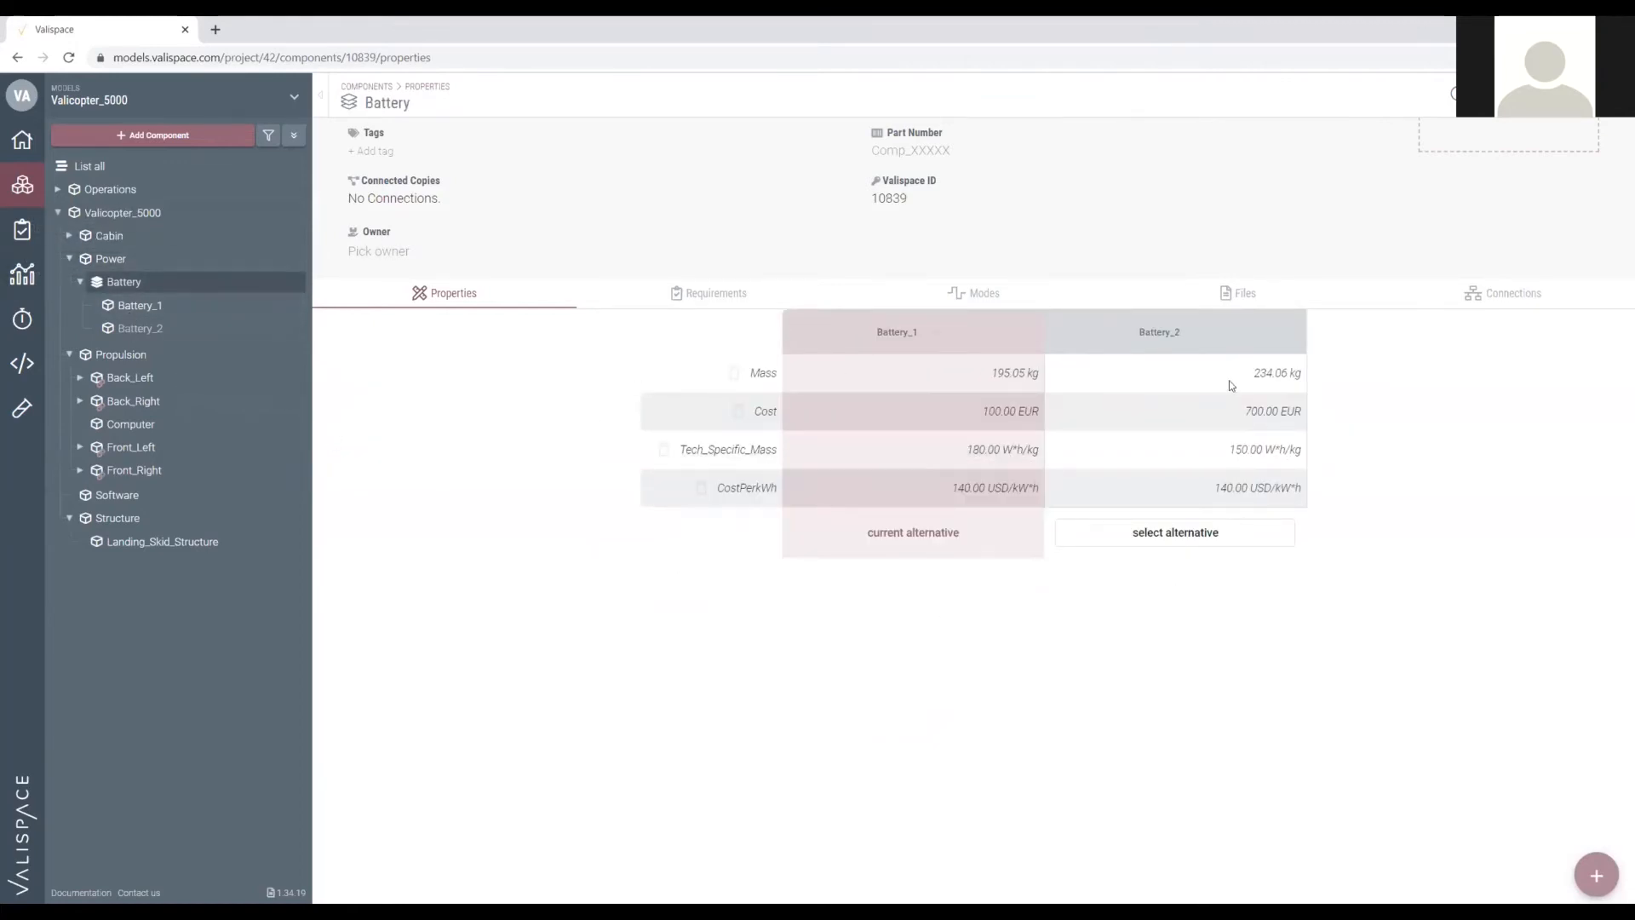
click(1171, 534)
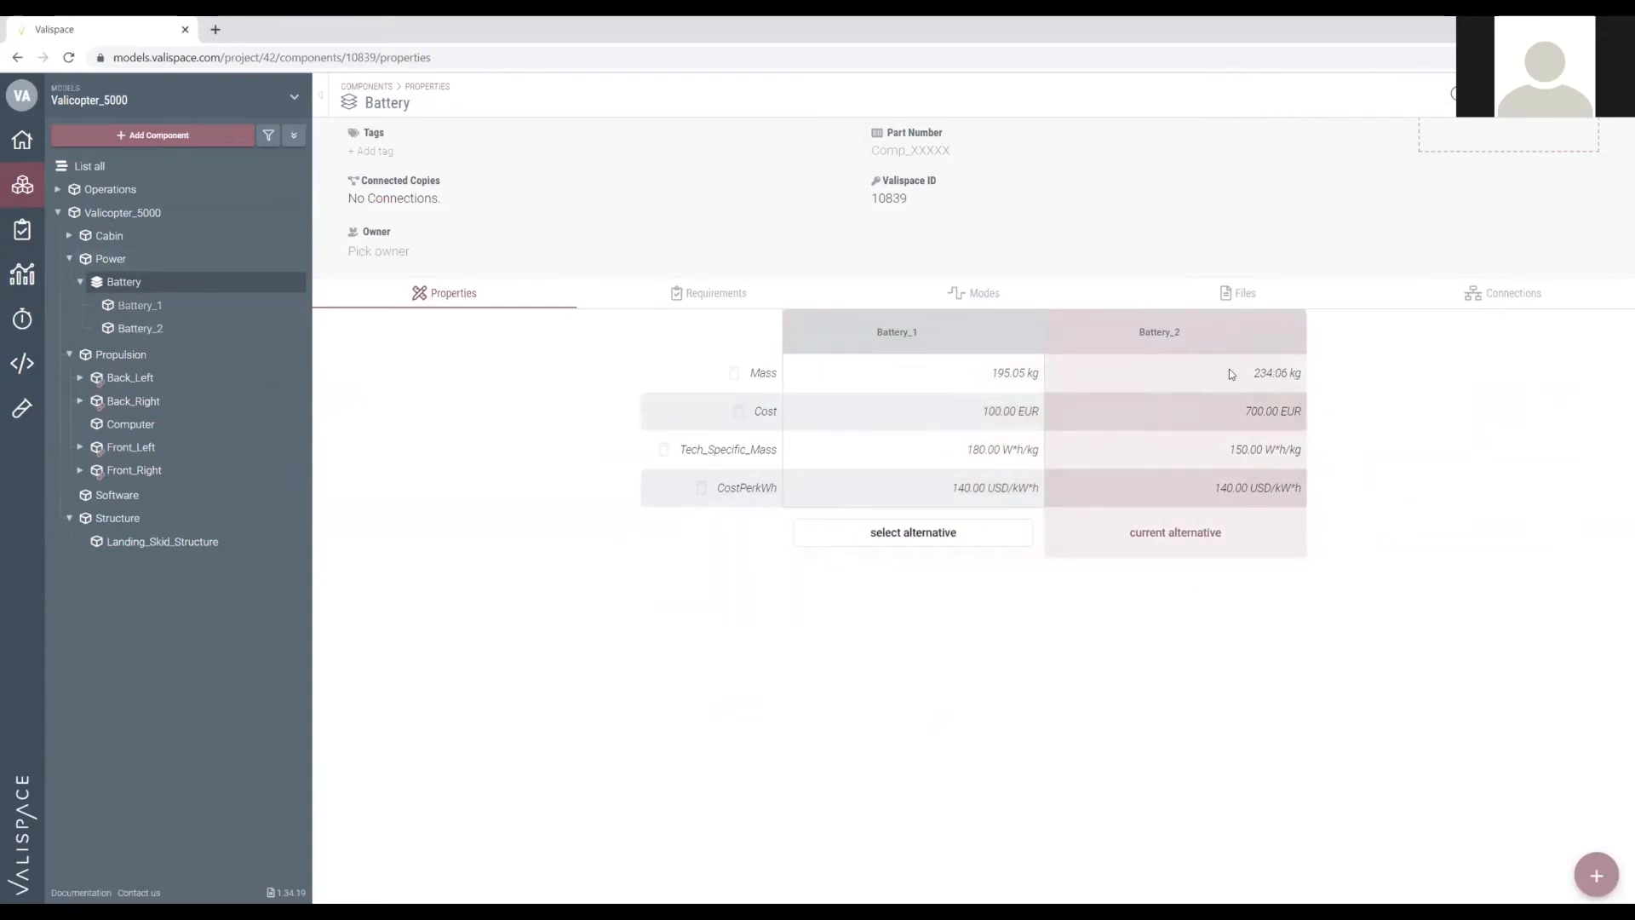
Check the Cost and Mass of the Power component, and select Battery_1 as the Battery container's alternative again.
click(119, 262)
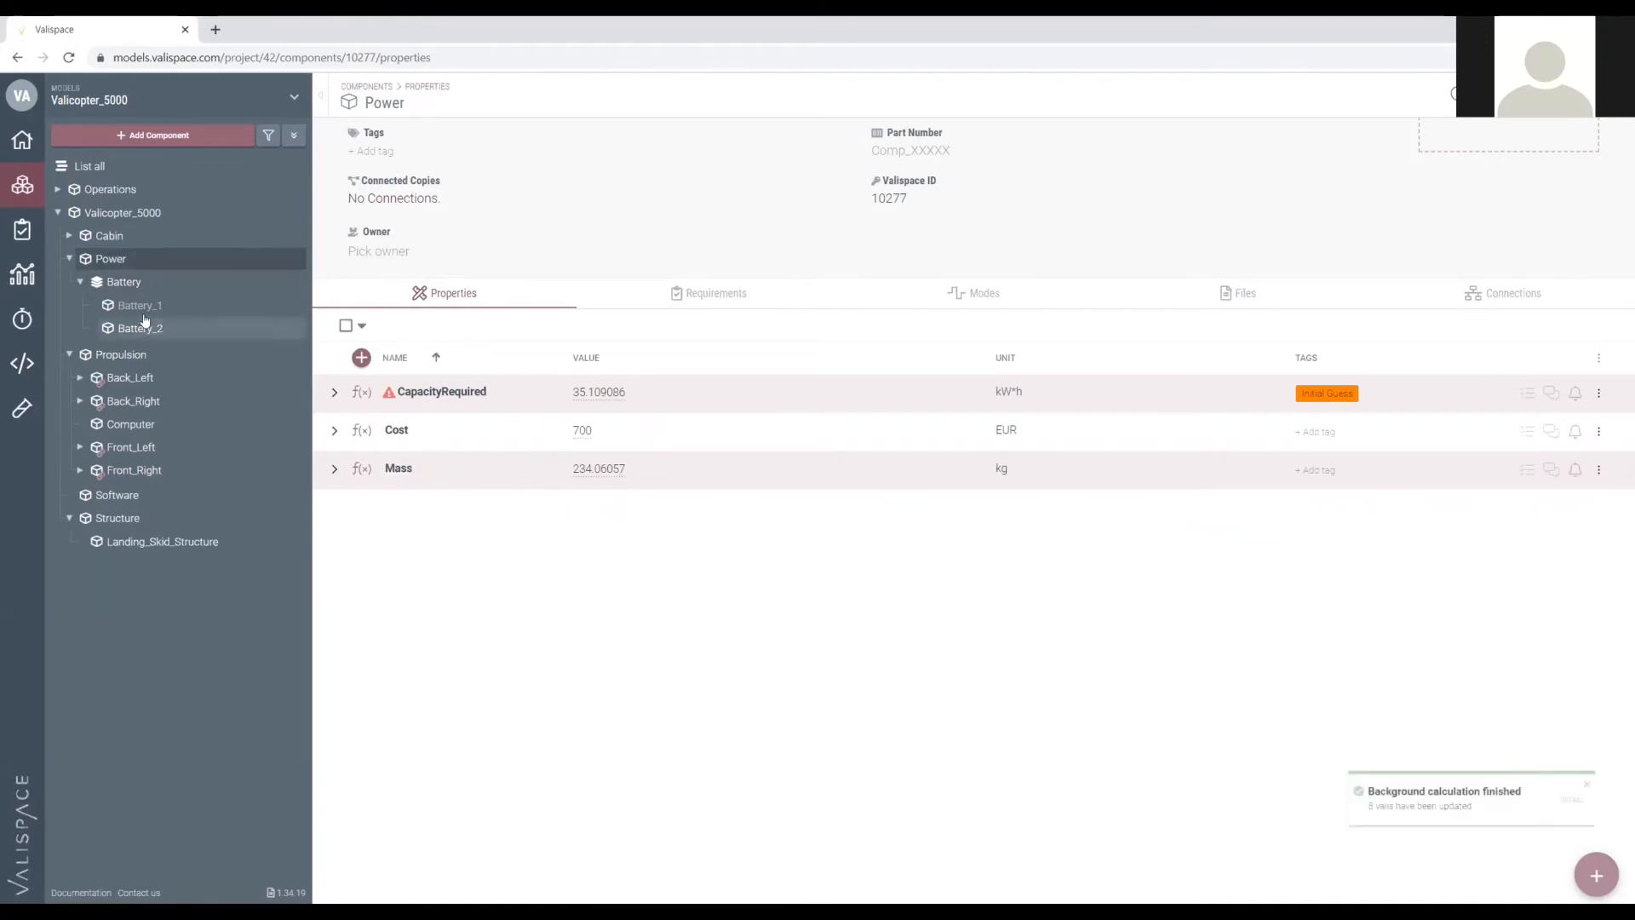
click(119, 281)
click(934, 543)
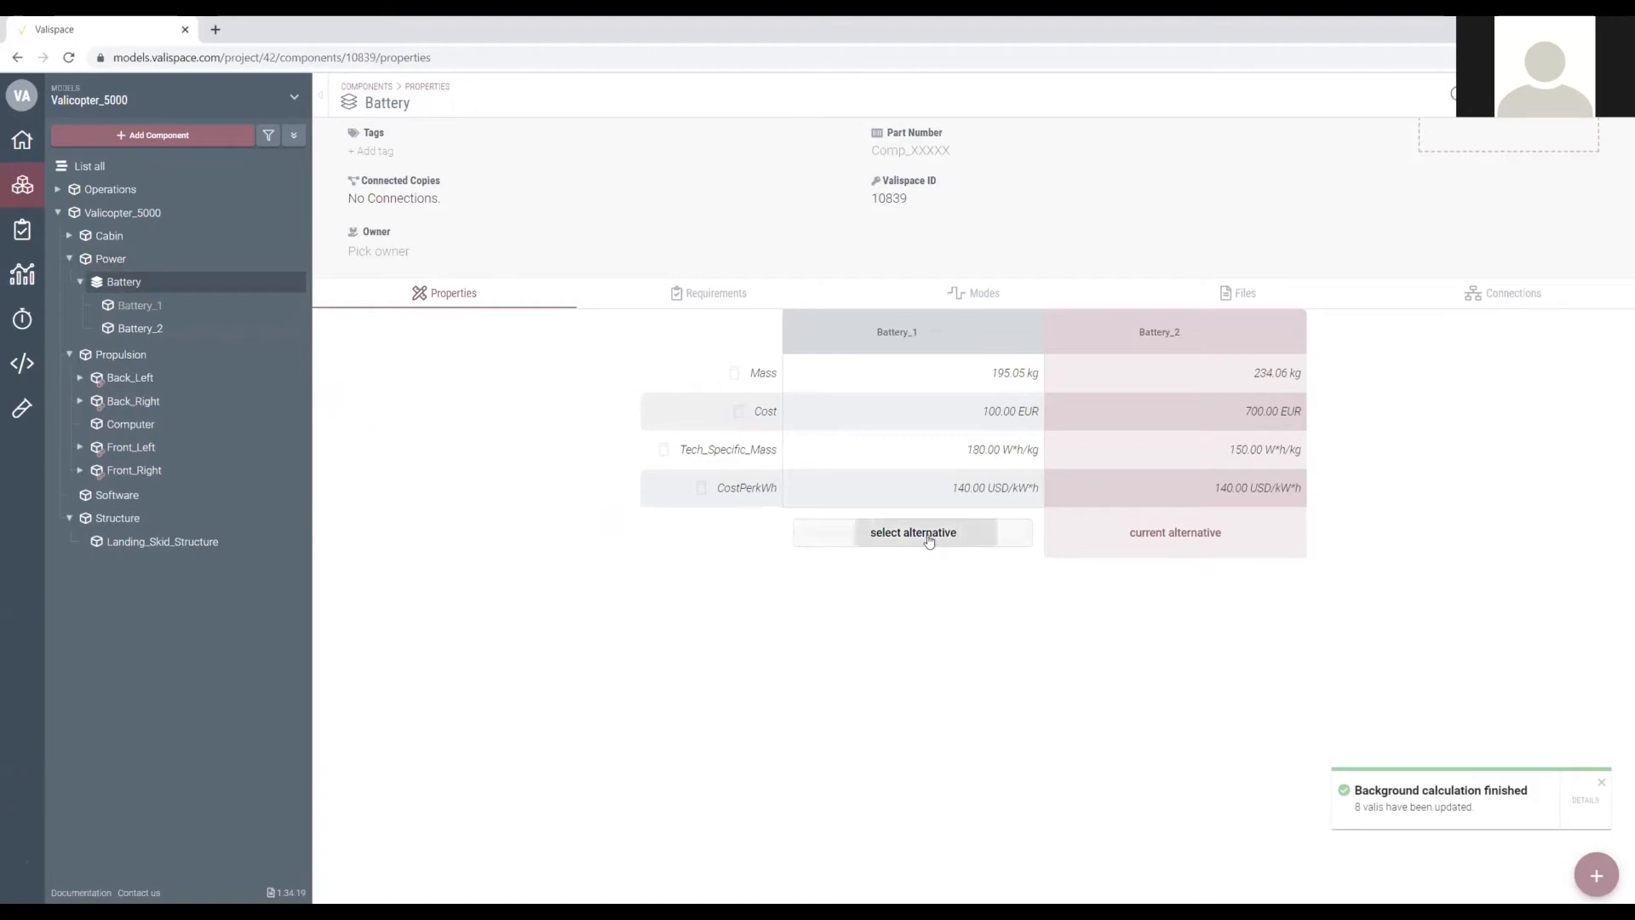
Check the Power component's Cost and Mass with Battery_1 selected, and reopen the Battery container's comparison of alternatives.
click(120, 260)
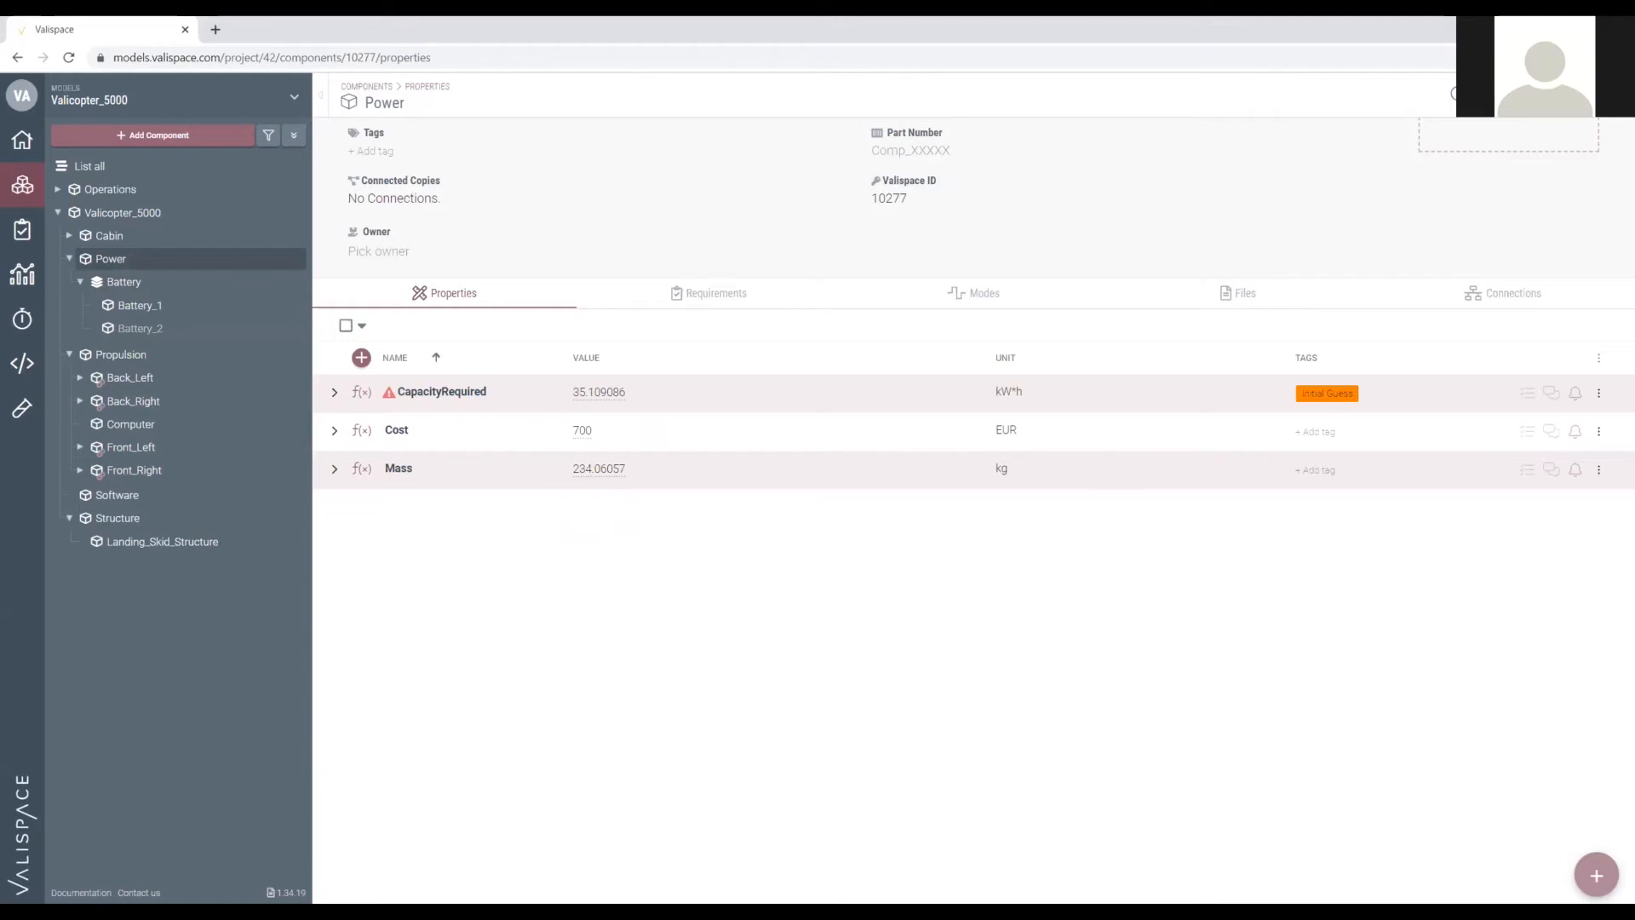
click(145, 306)
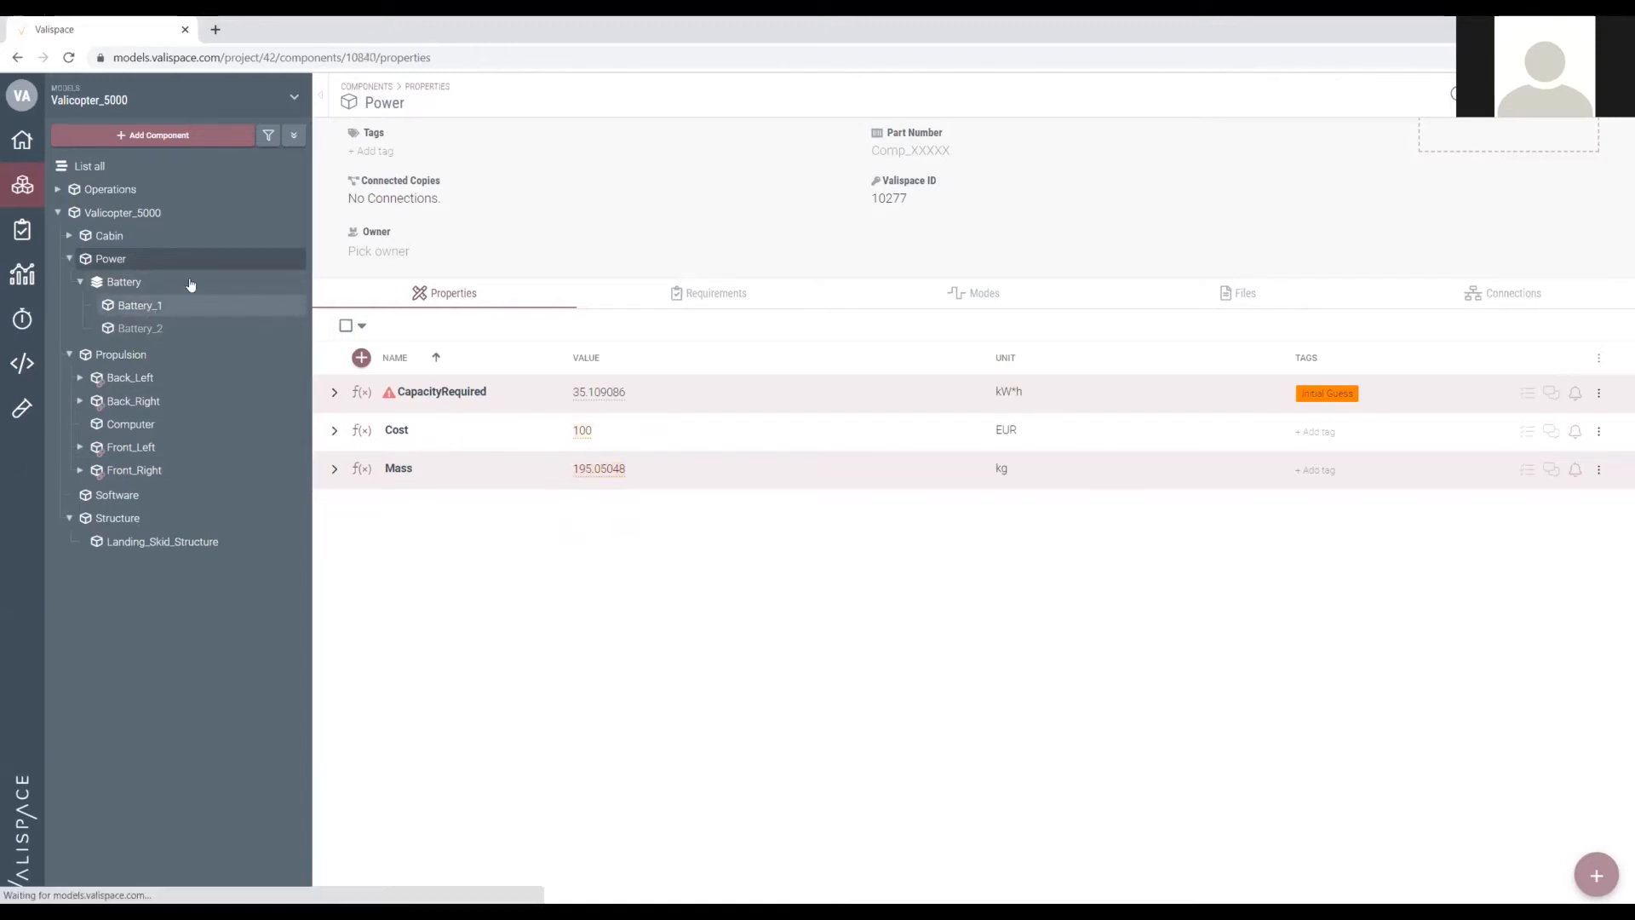
click(136, 287)
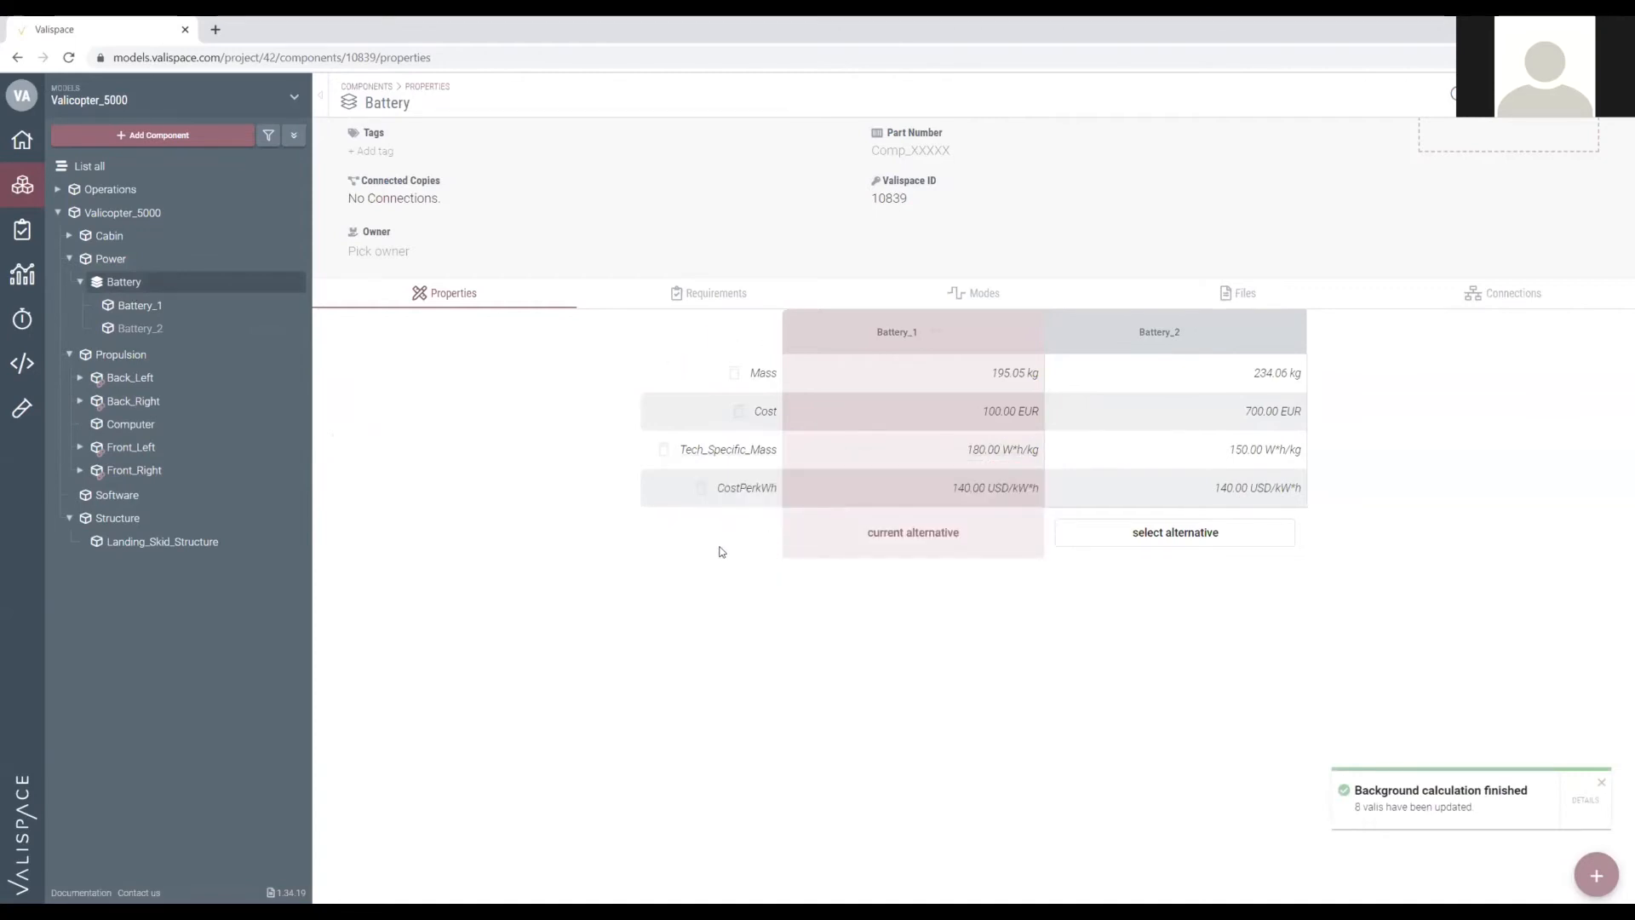
Add a property named efficiency with the value 0.8 to Battery_1.
click(171, 307)
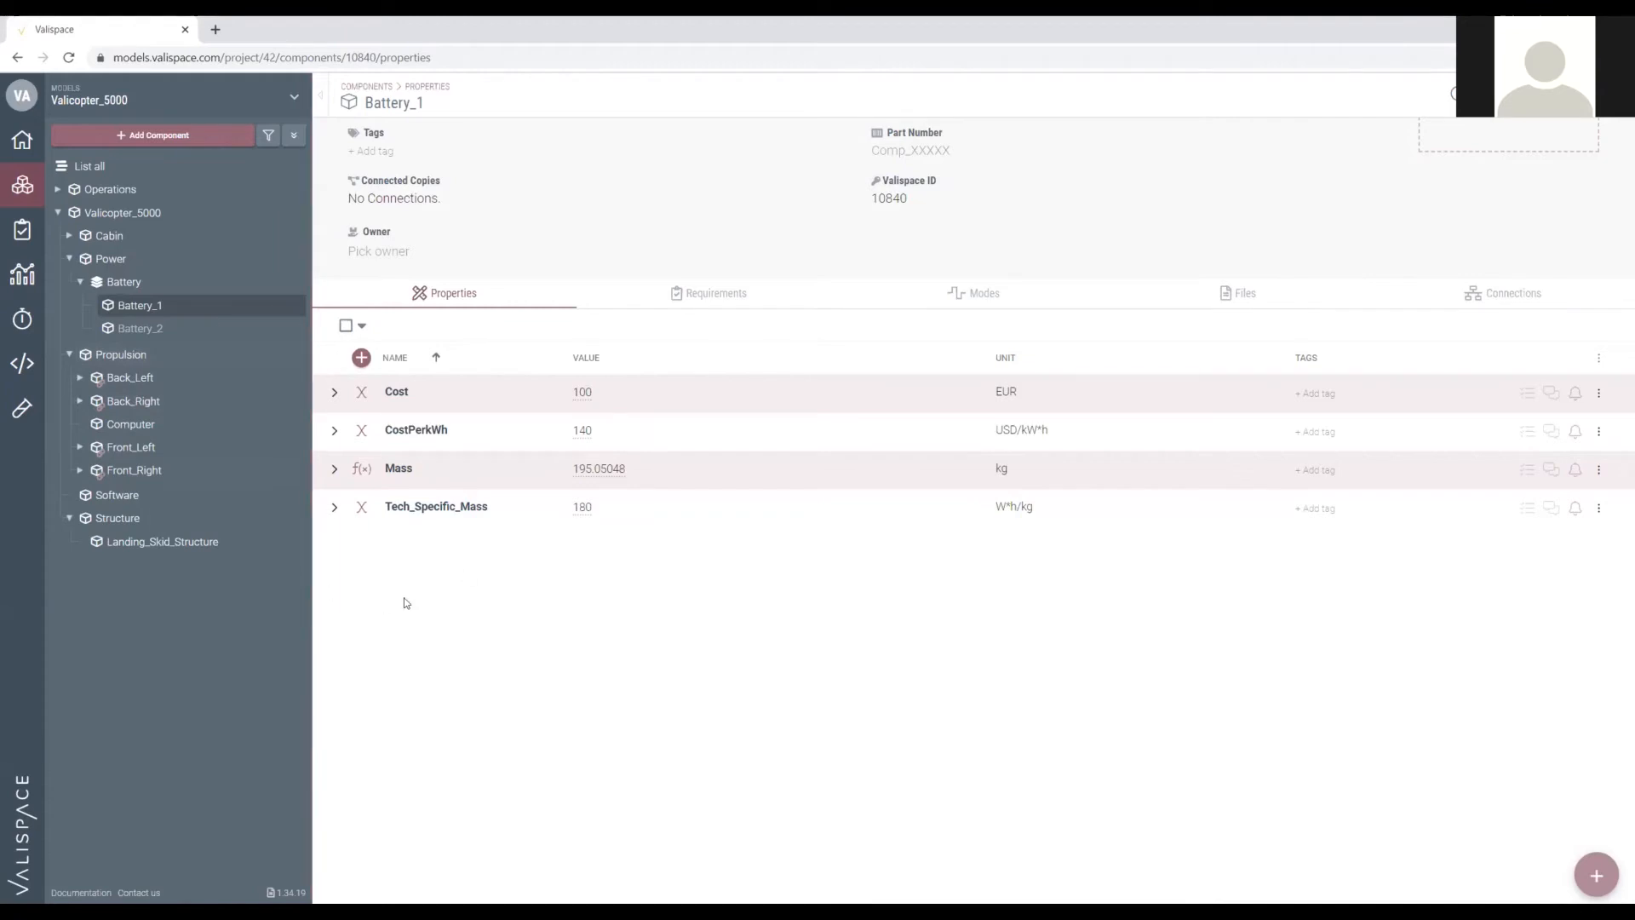
click(361, 358)
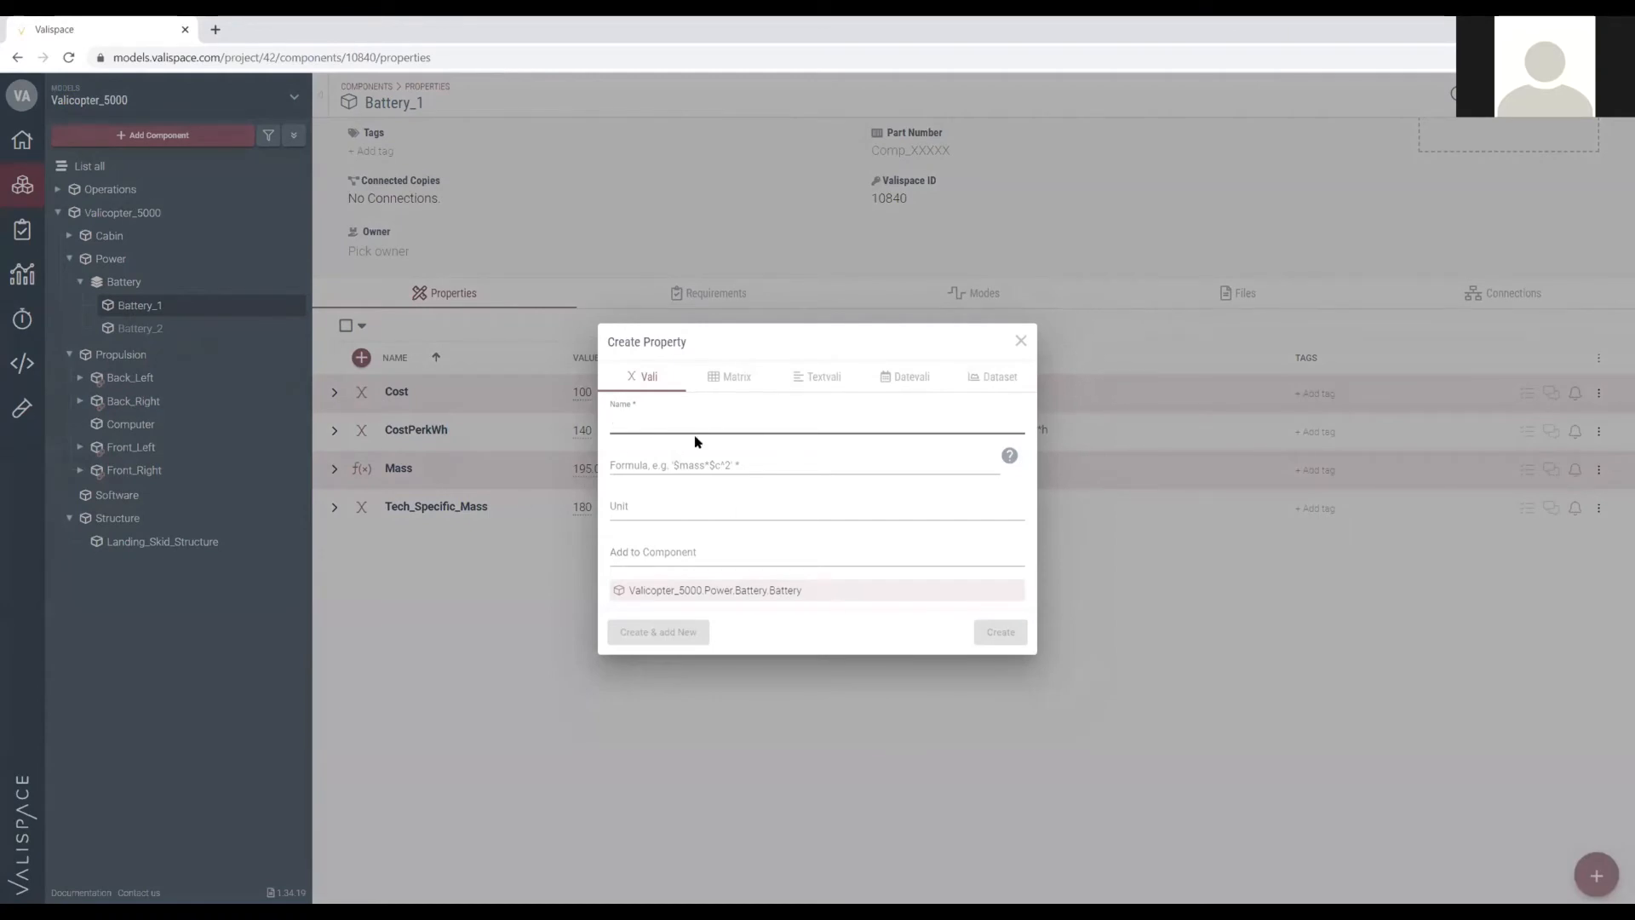
text(65)
key(BackSpace)
key(BackSpace)
text(e)
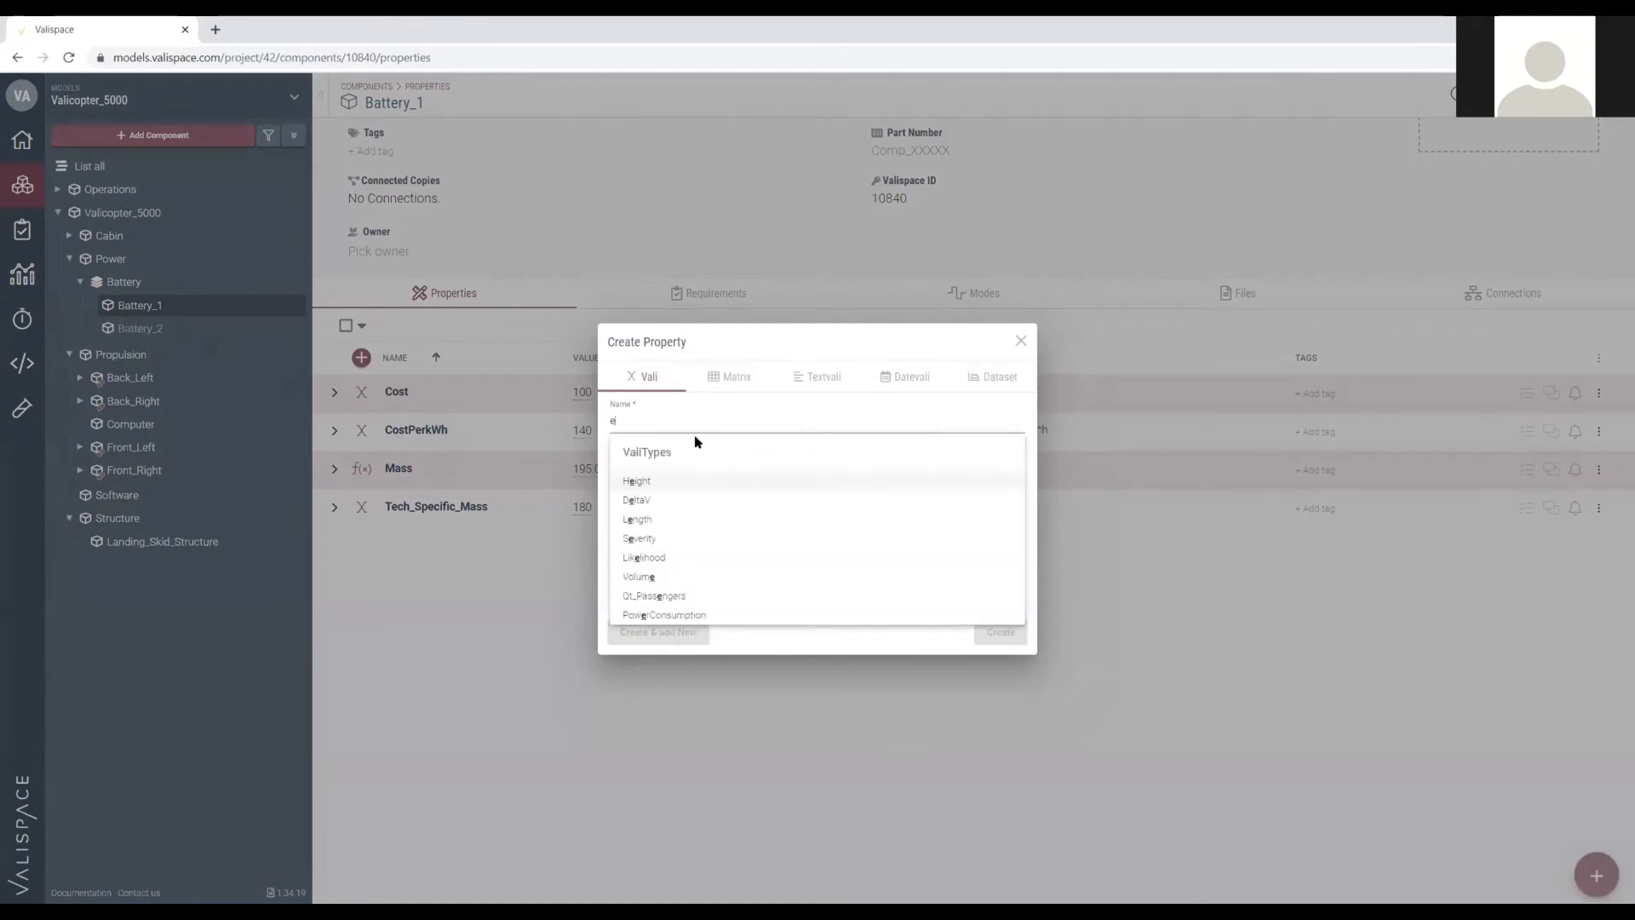
text(fficiency)
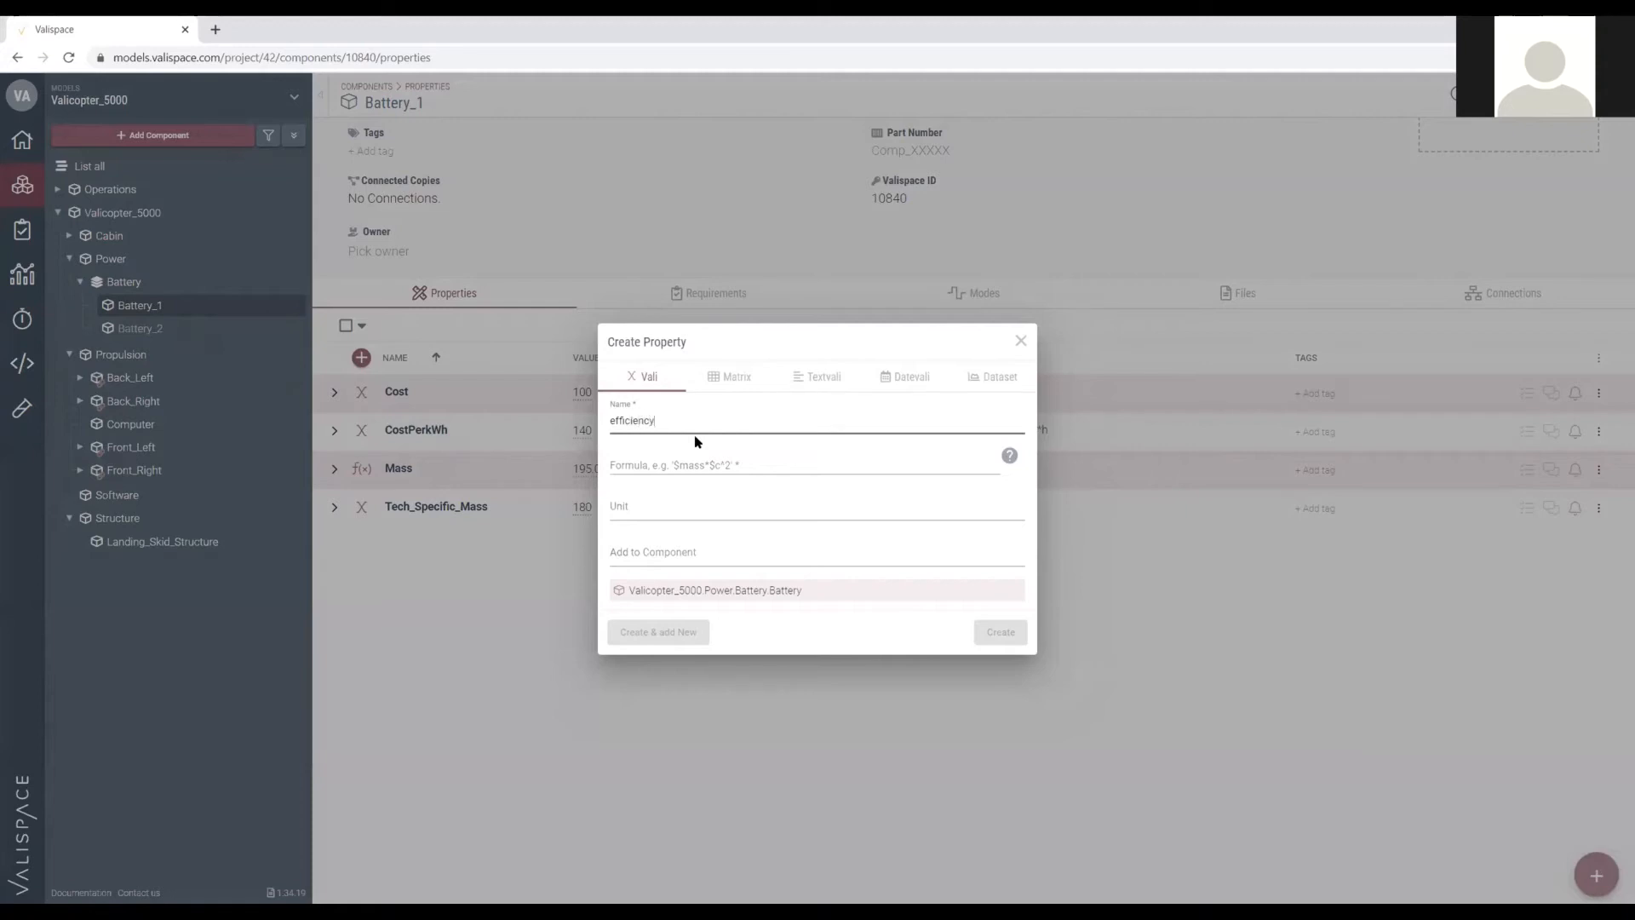
click(666, 466)
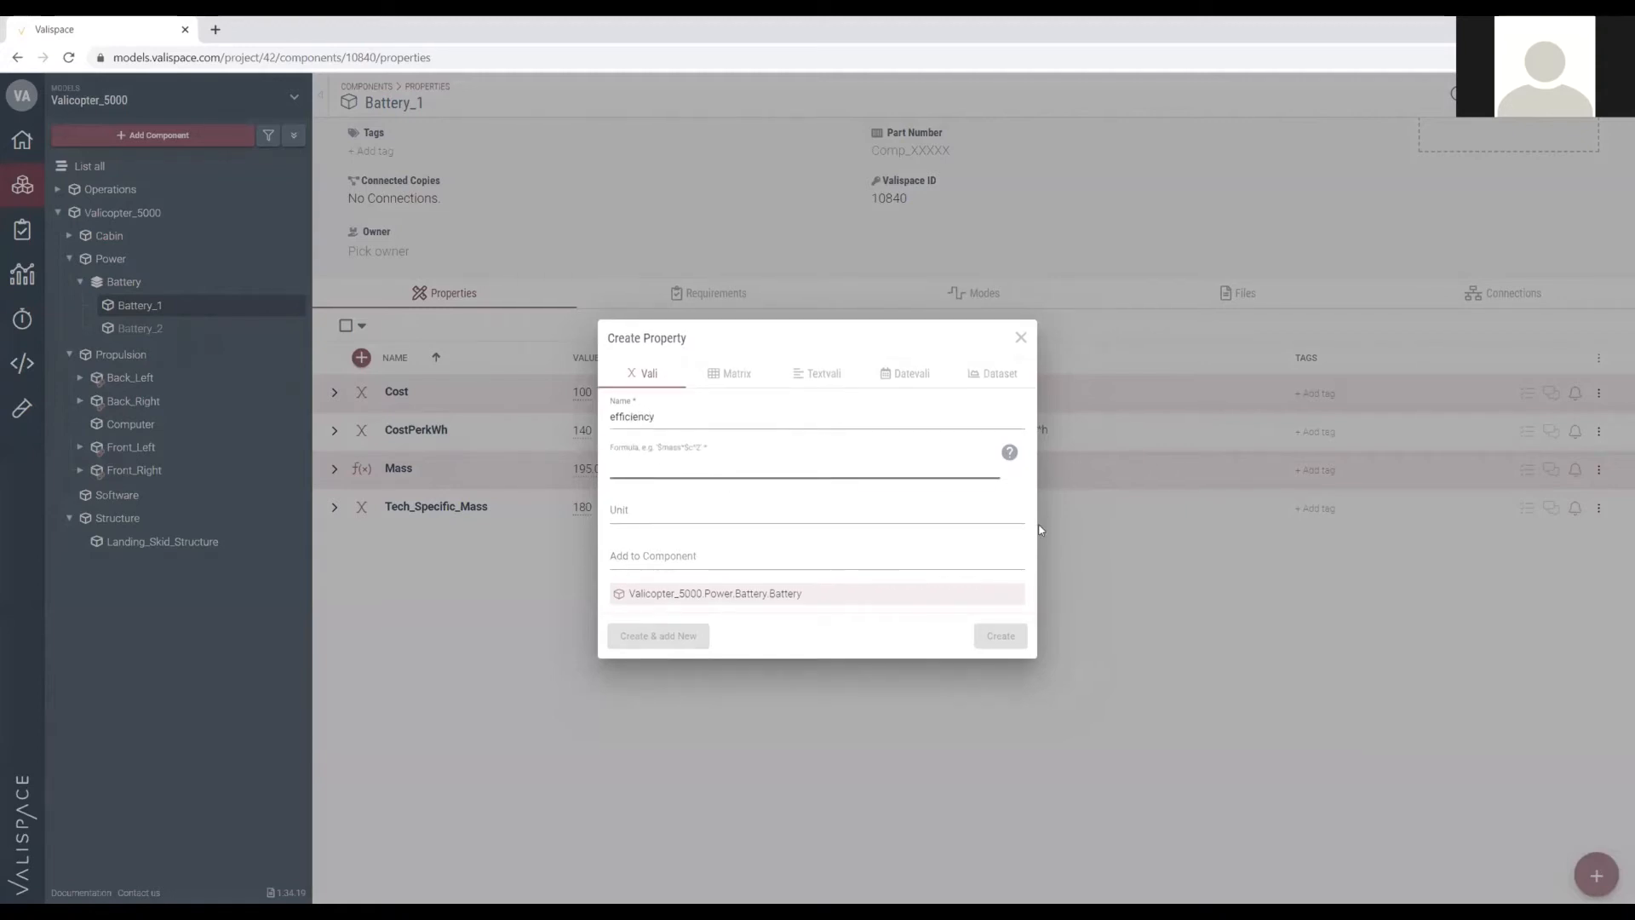
text(0.7)
key(BackSpace)
text(8)
click(1007, 640)
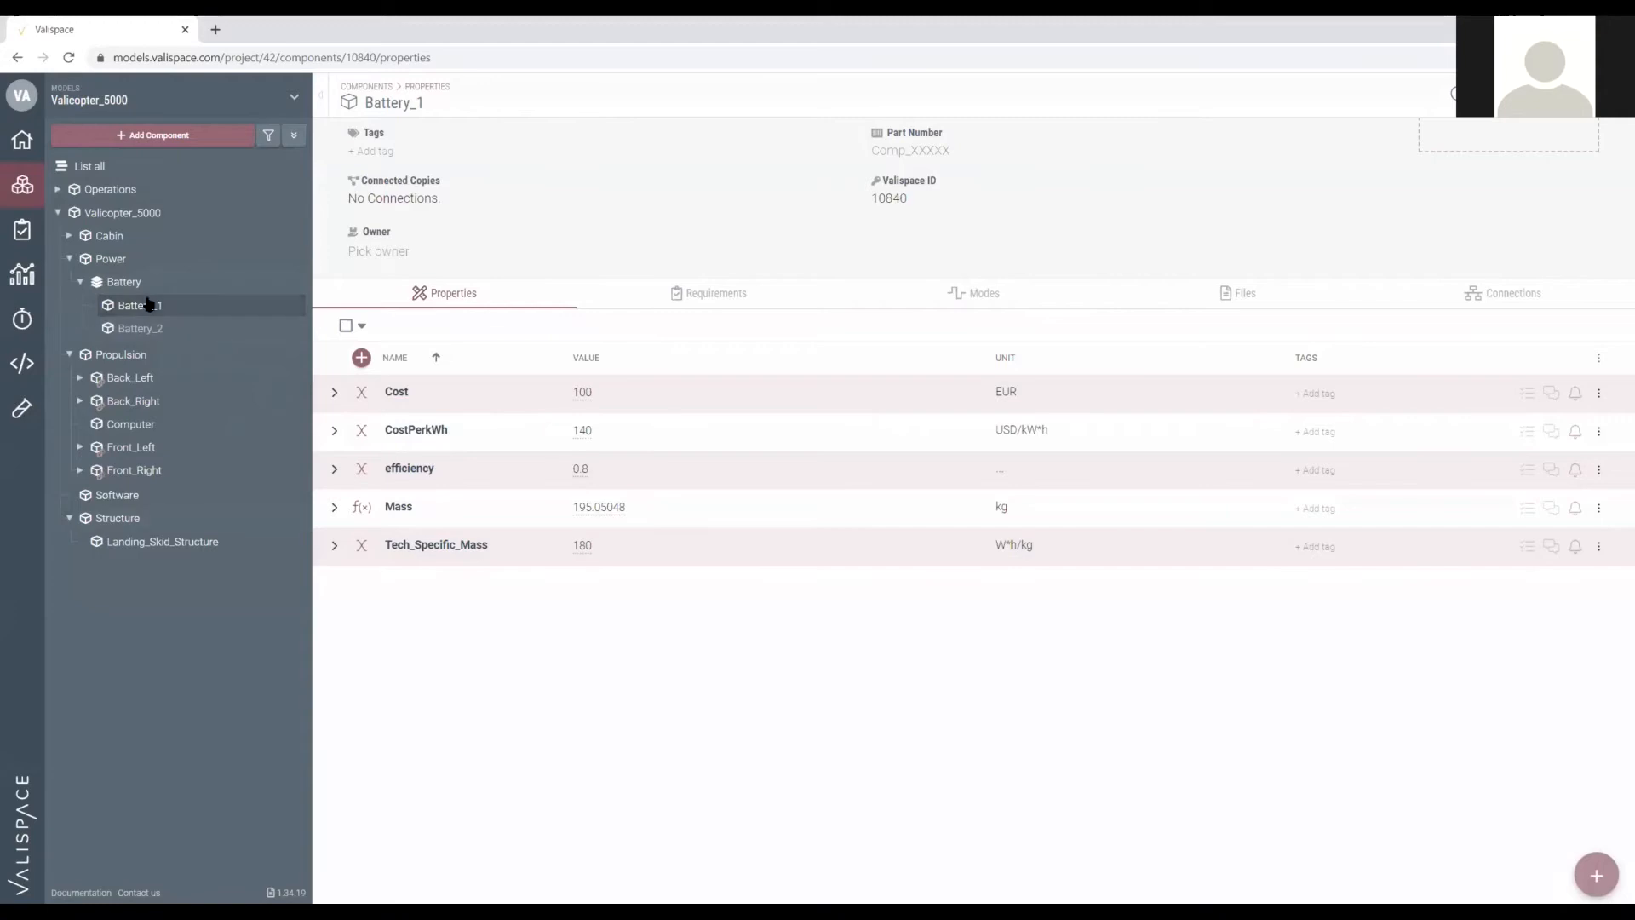
Check Battery_2, Battery_1 and the Battery container's comparison for the efficiency property.
click(136, 328)
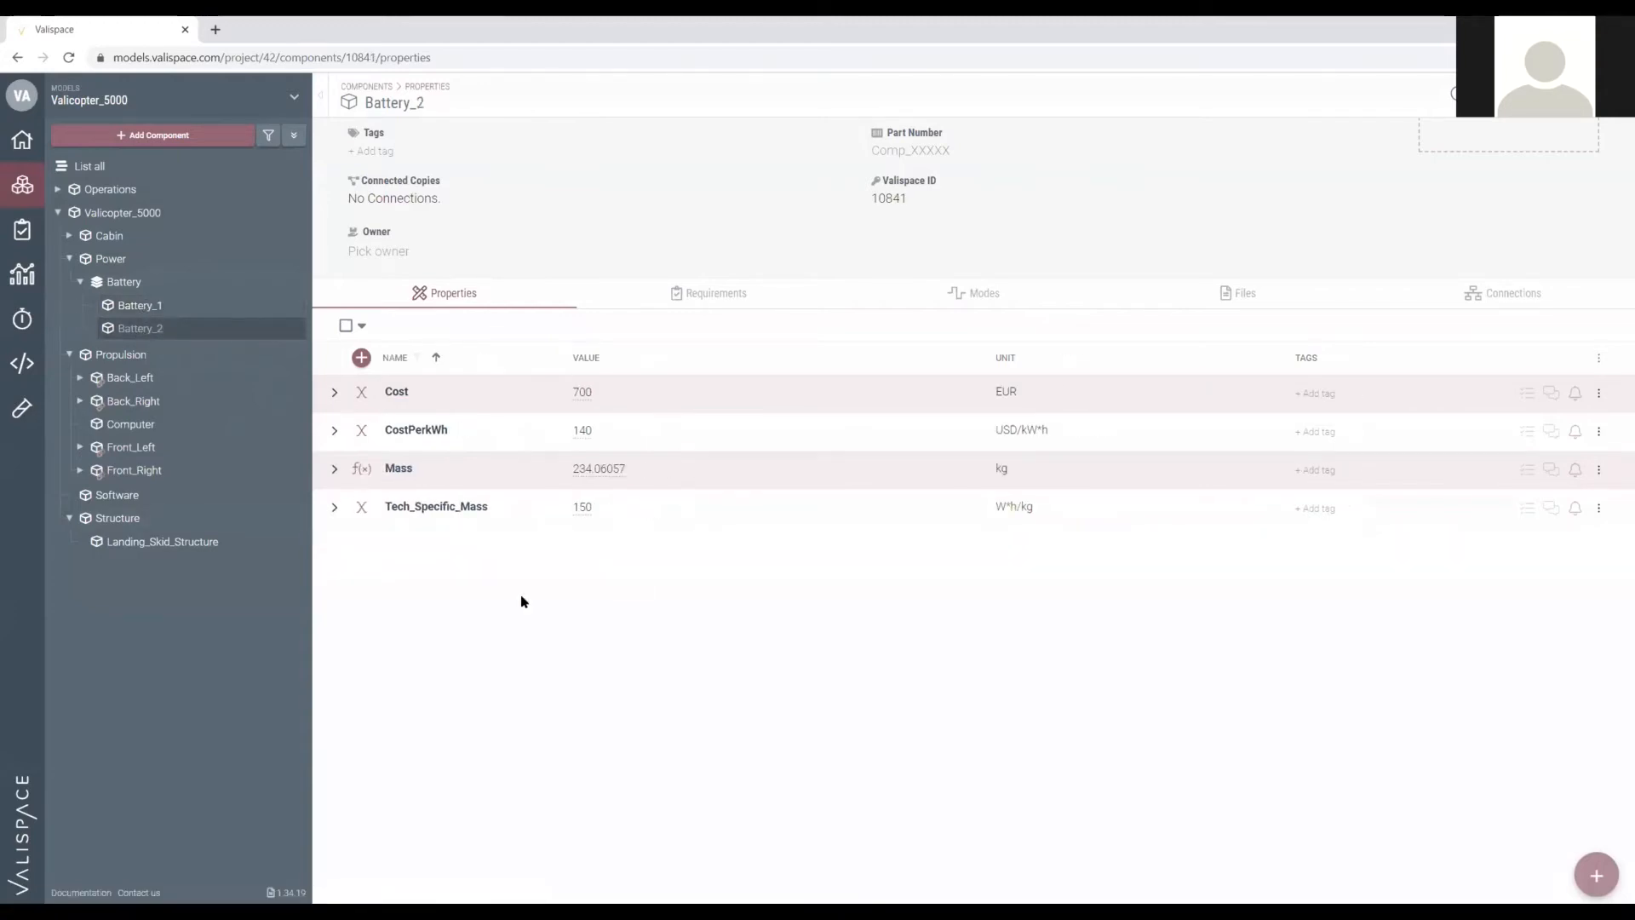
click(152, 308)
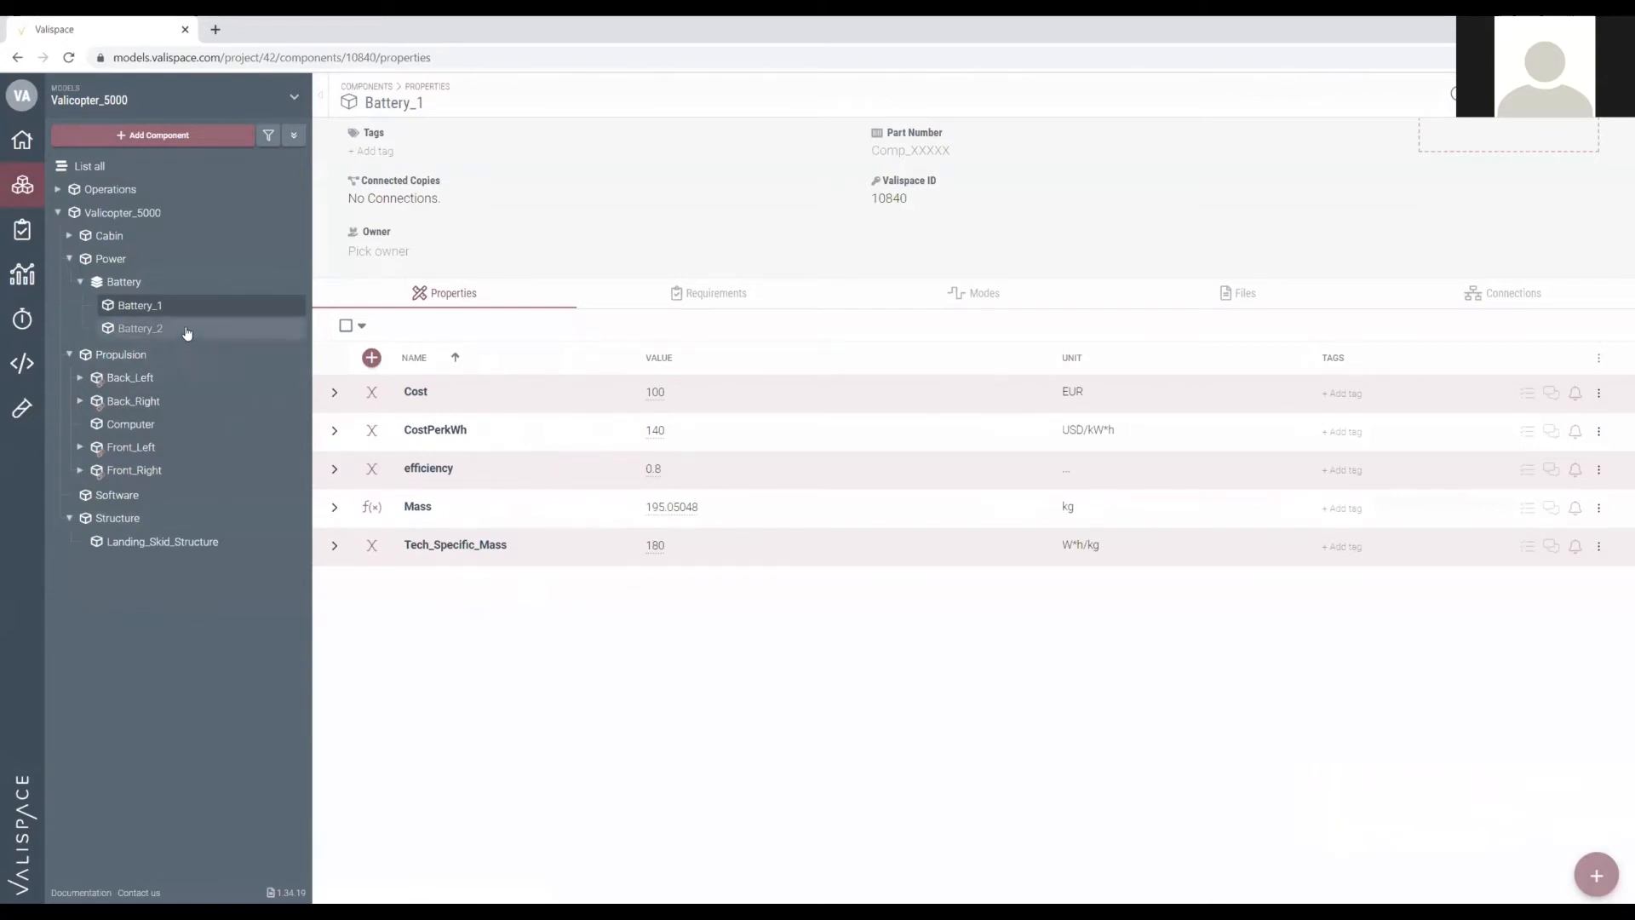
click(120, 282)
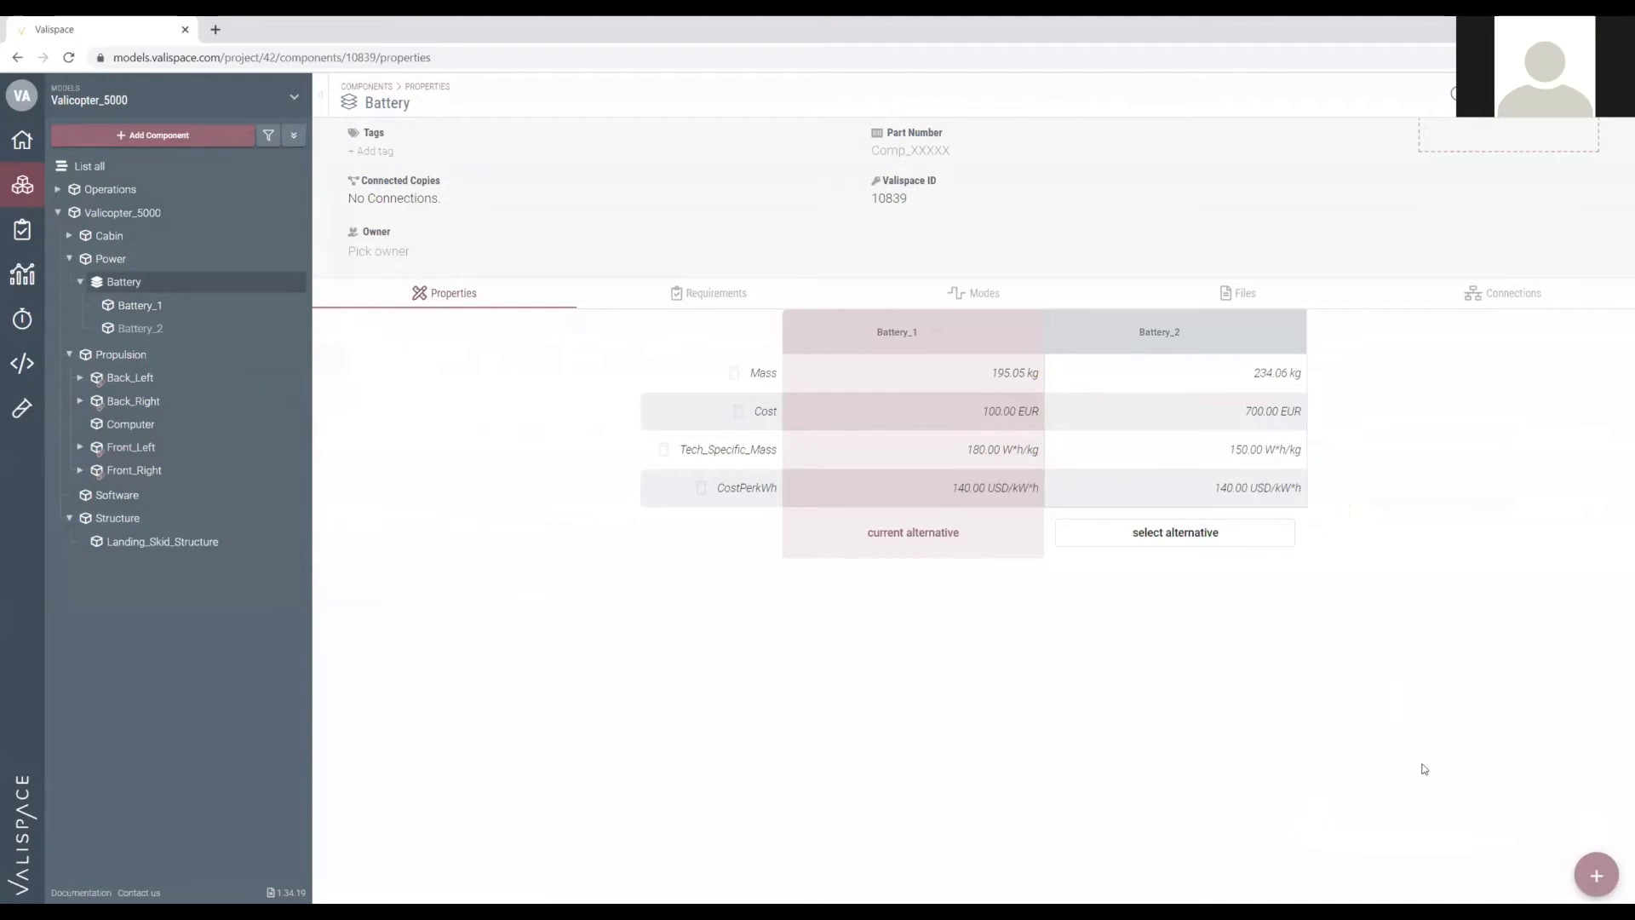
Add a property named DoD with the formula 0.7 to the Battery alternative container.
click(1596, 874)
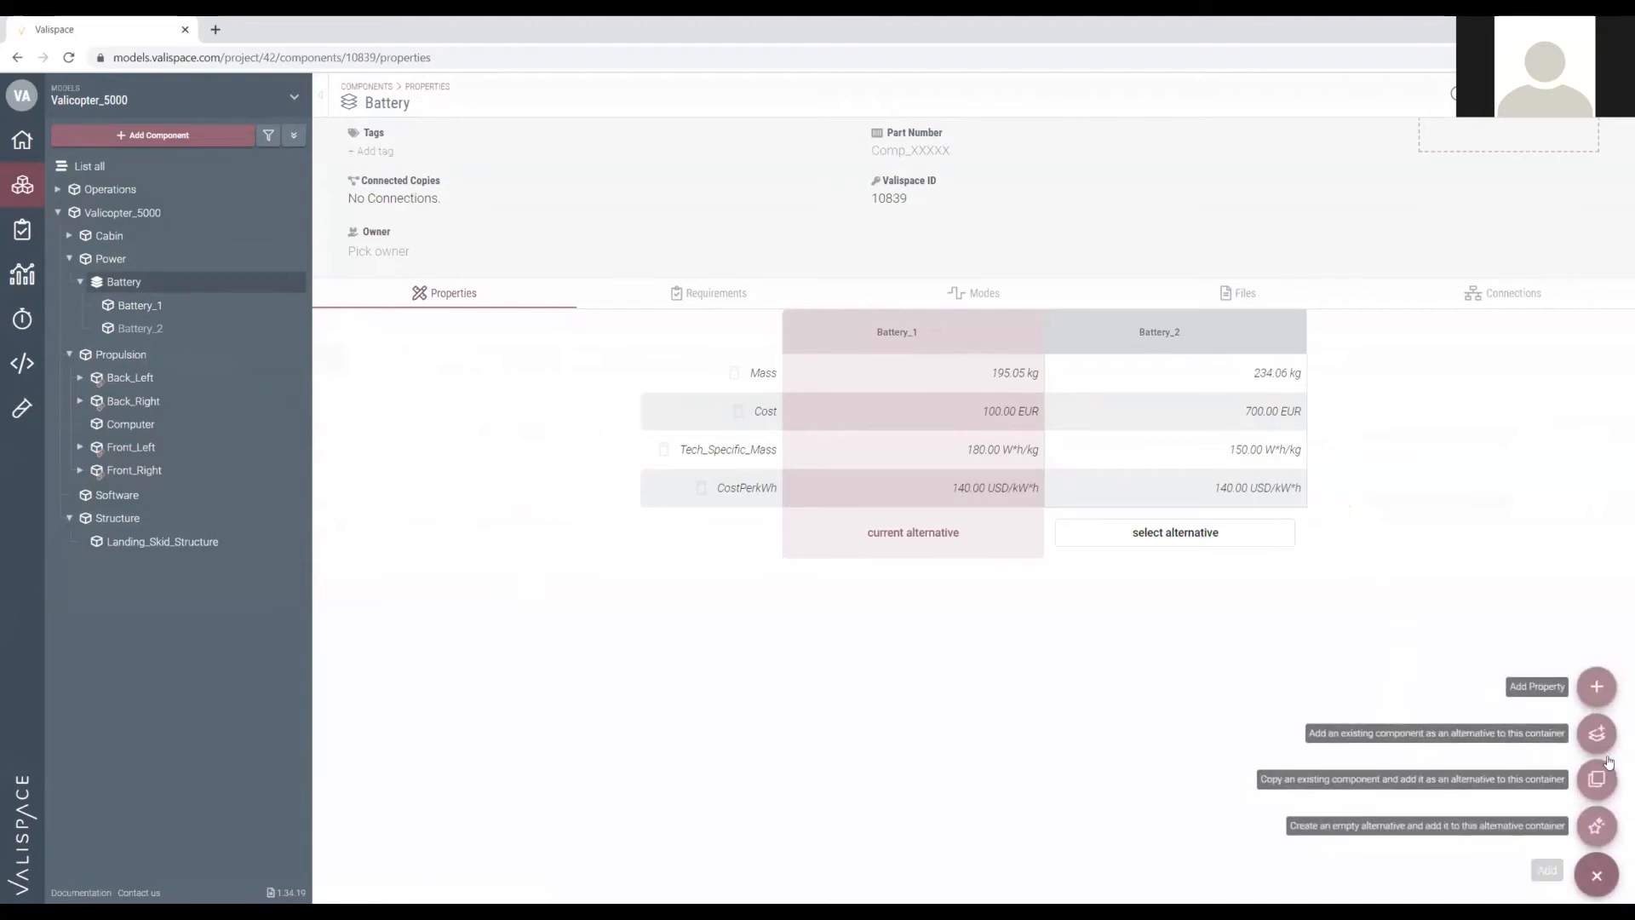
click(1592, 696)
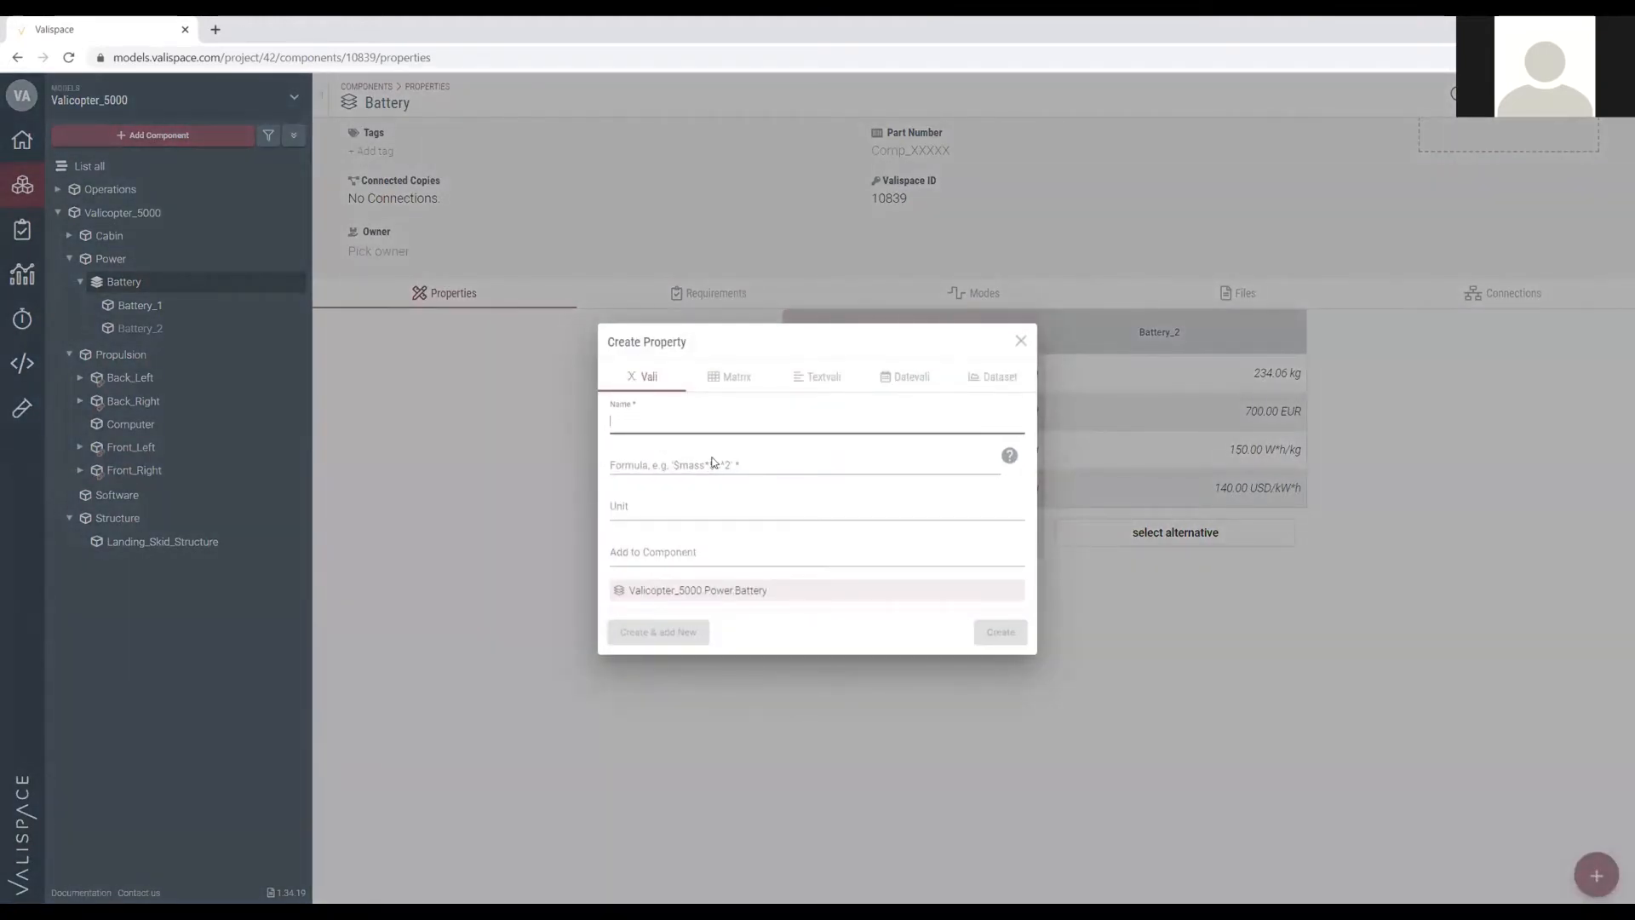
text(DoD)
click(655, 465)
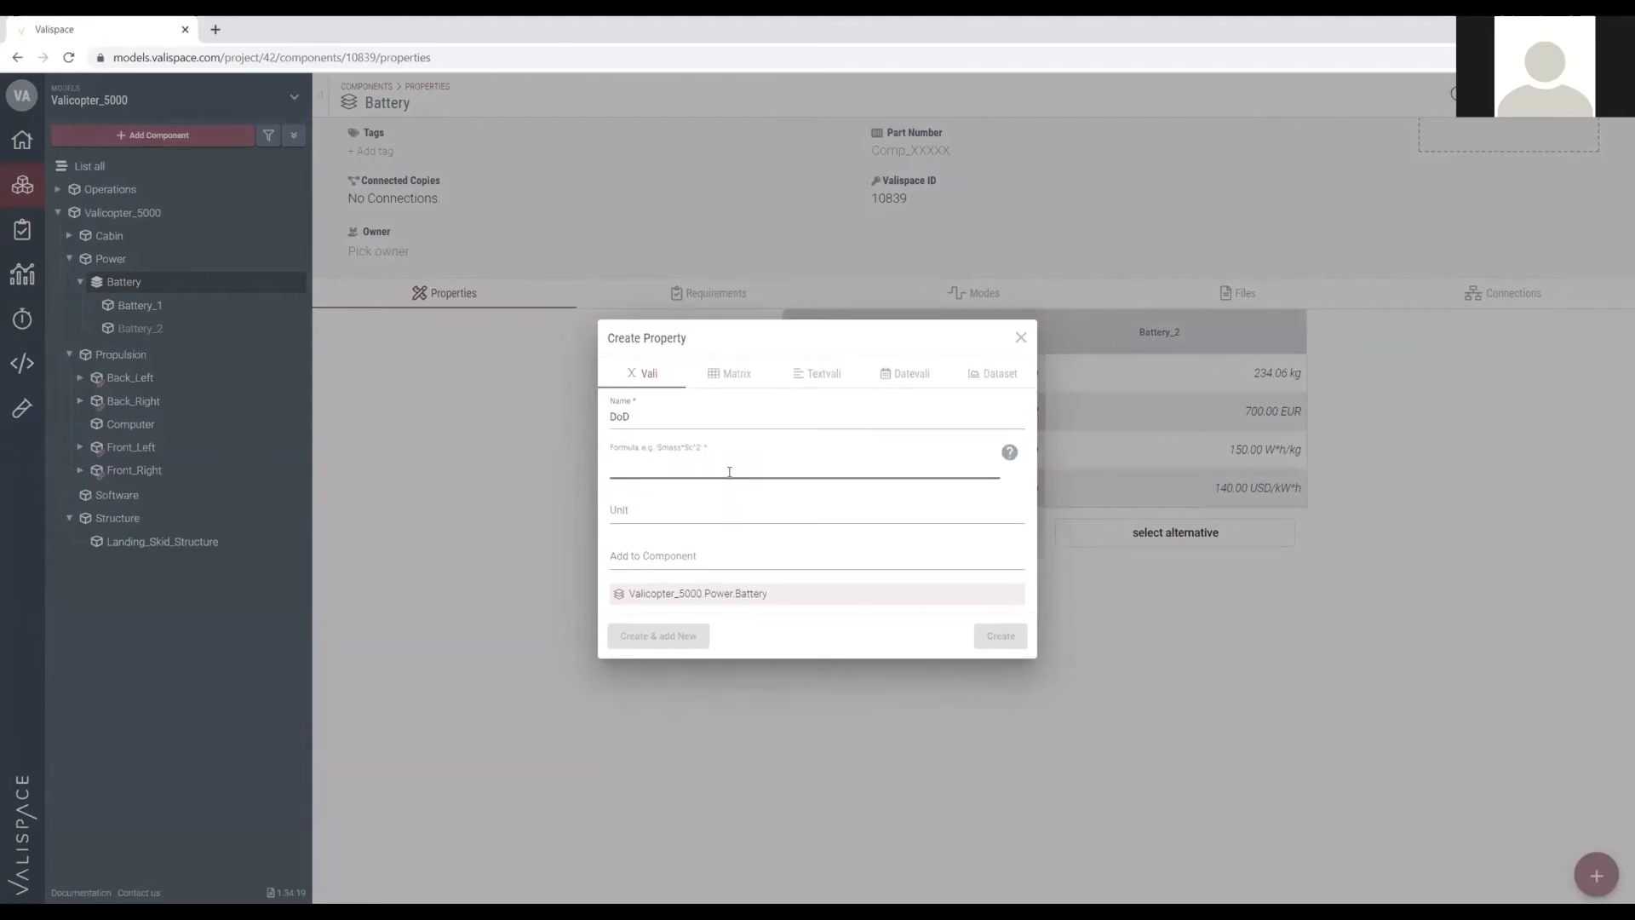
text(0.7)
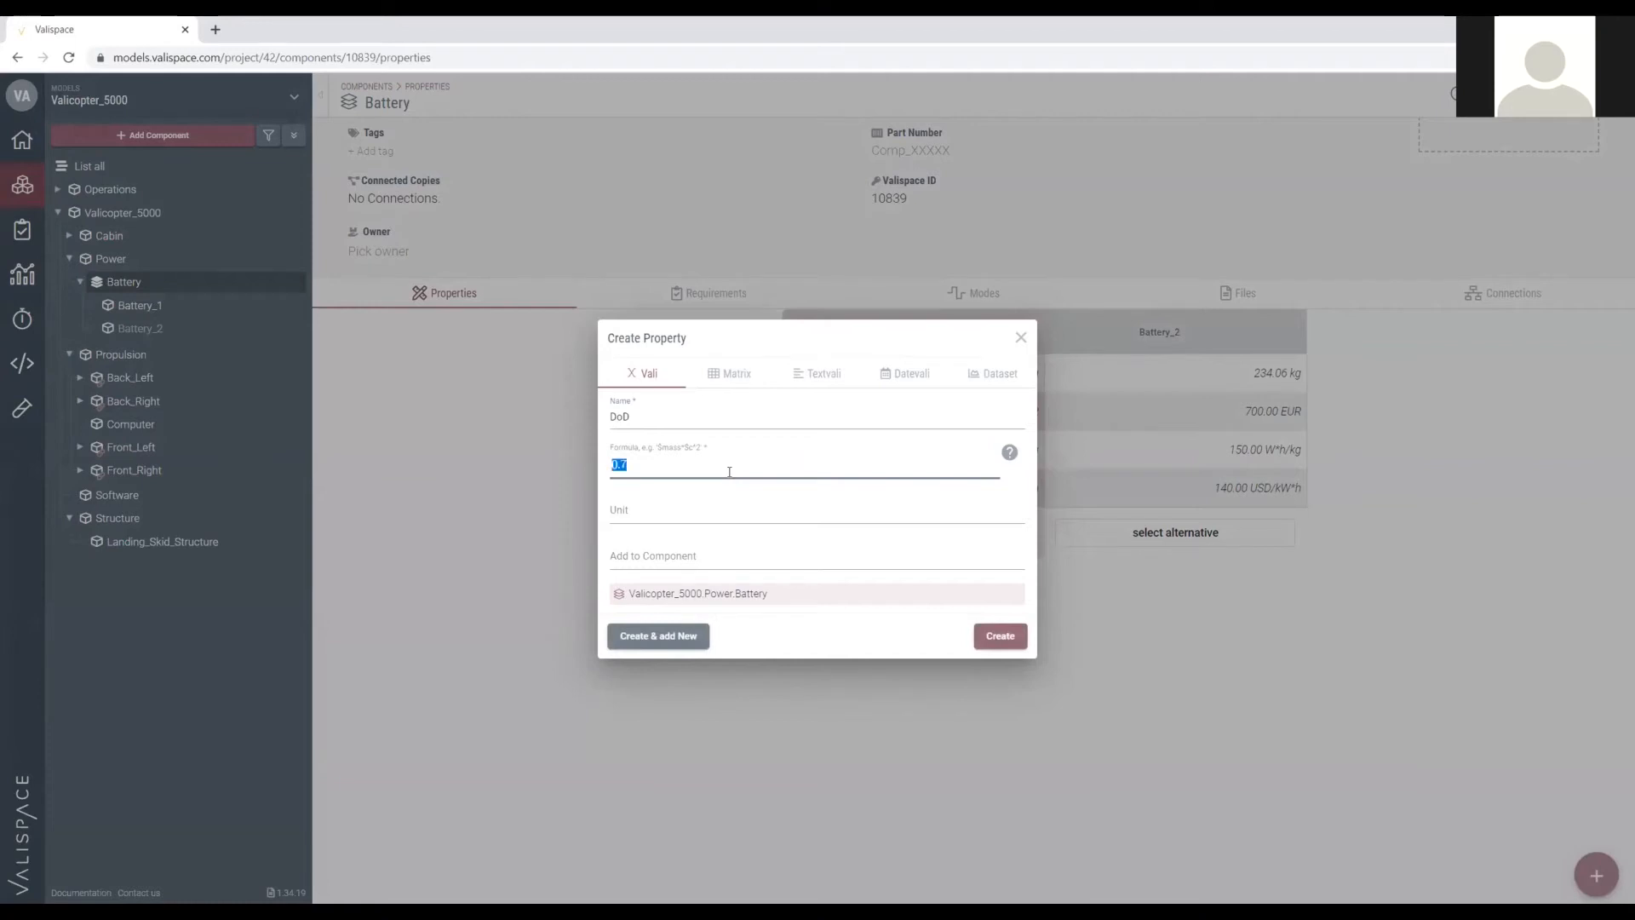
text(0.7)
click(1005, 646)
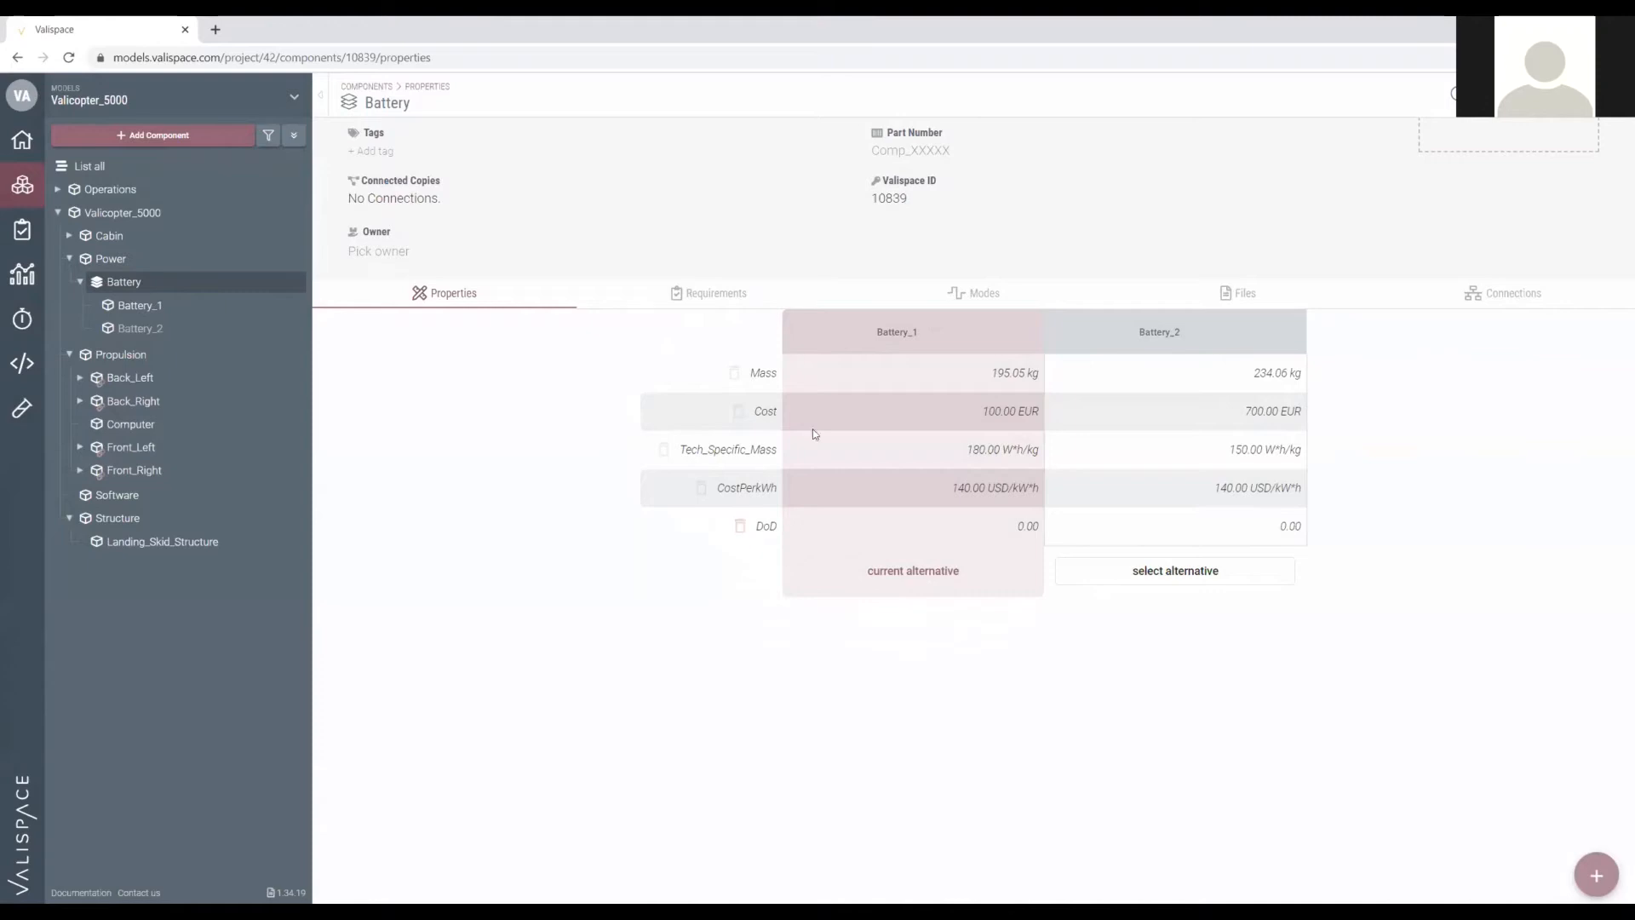
Set Battery_1's DoD to 0.7 and save it.
click(166, 307)
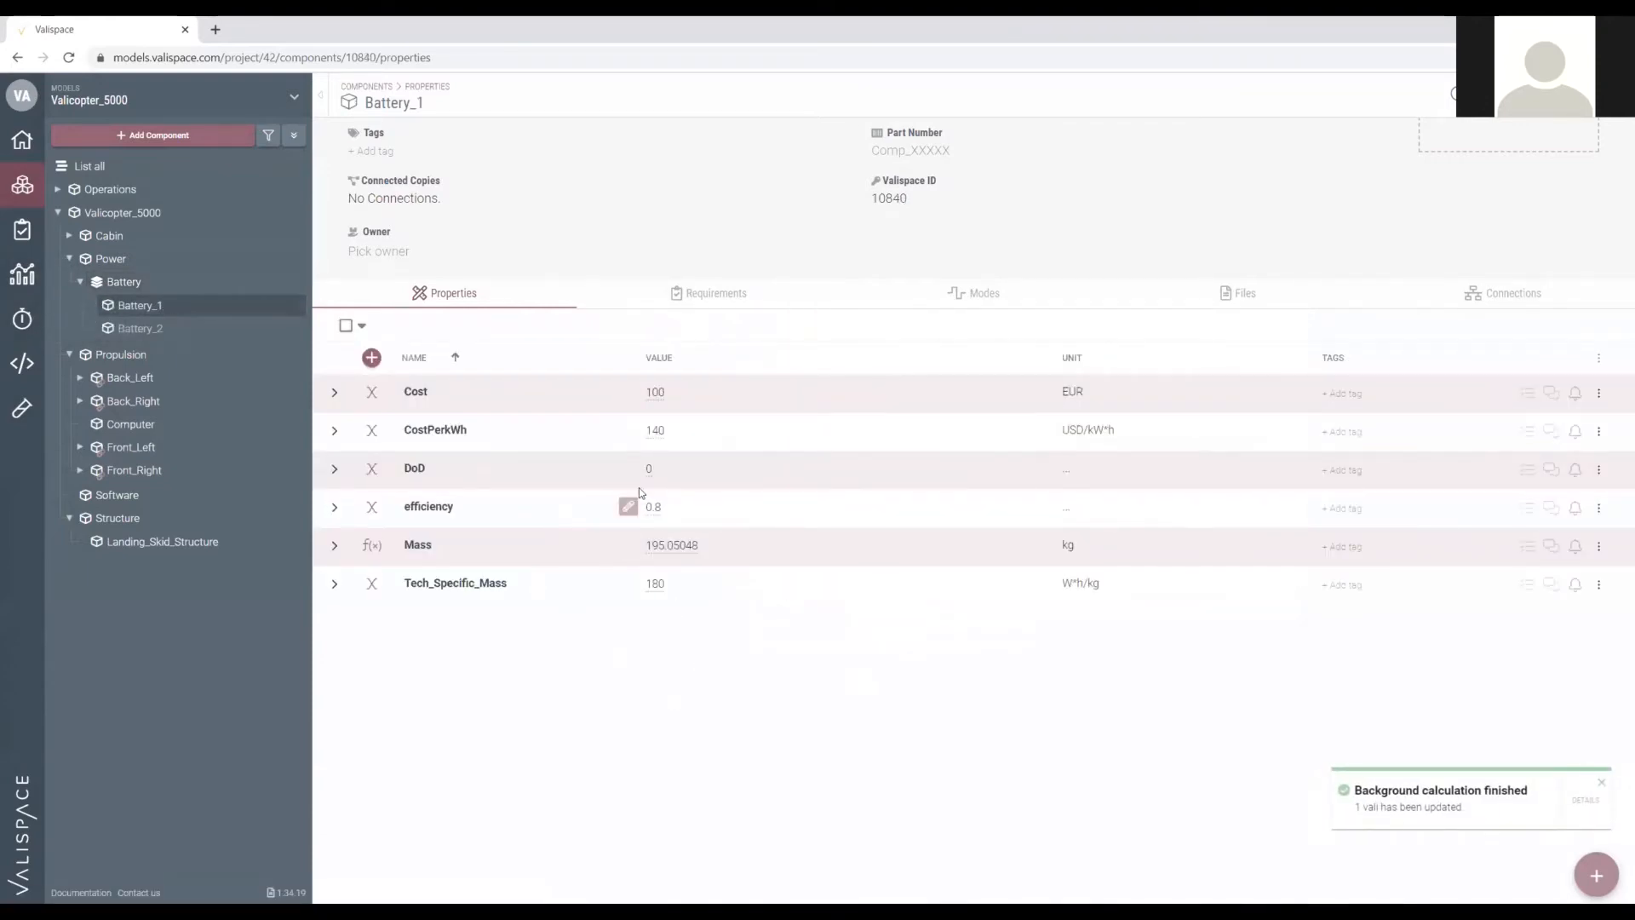
click(651, 474)
text(.7)
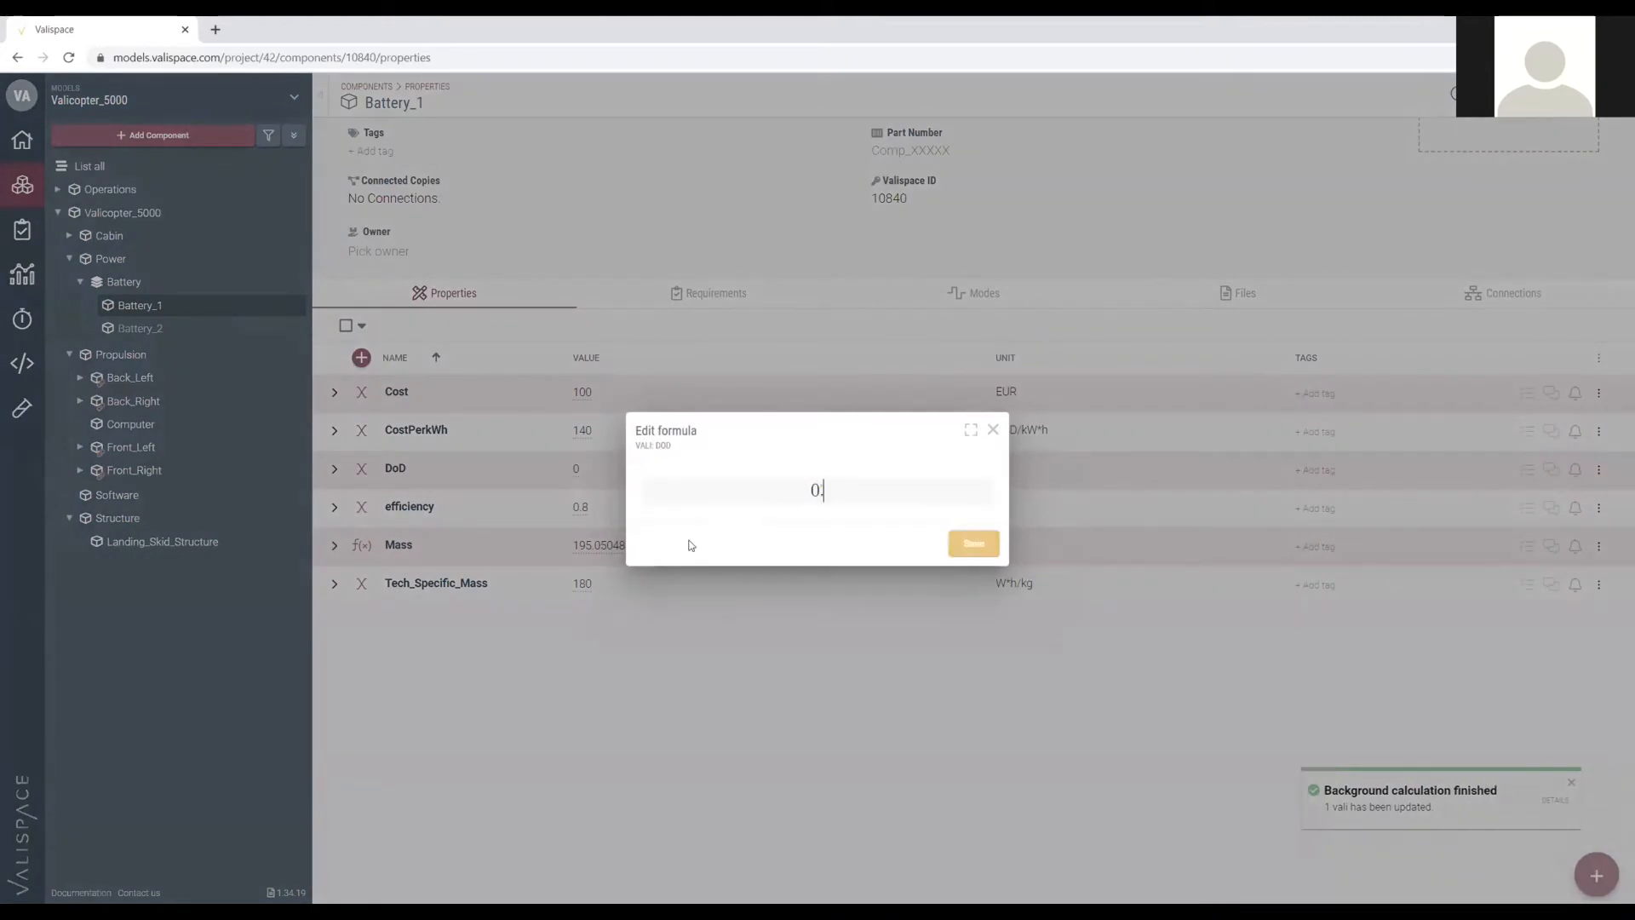
click(977, 546)
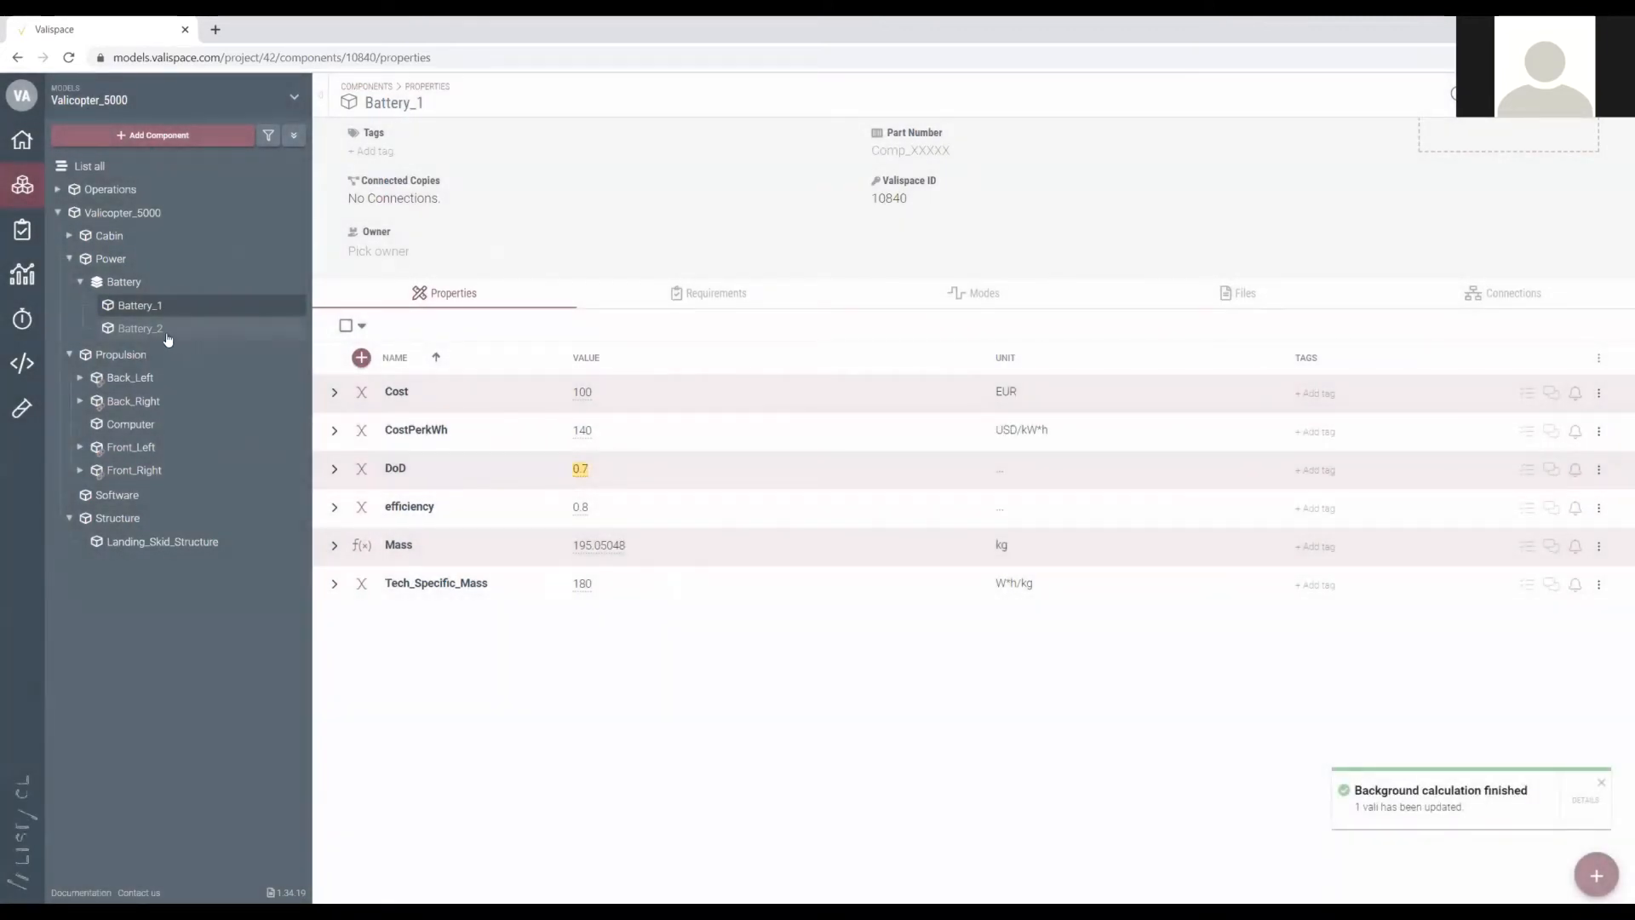
Try to set Battery_2's DoD to 0.8, and check the DoD values in the Battery container's comparison.
click(166, 332)
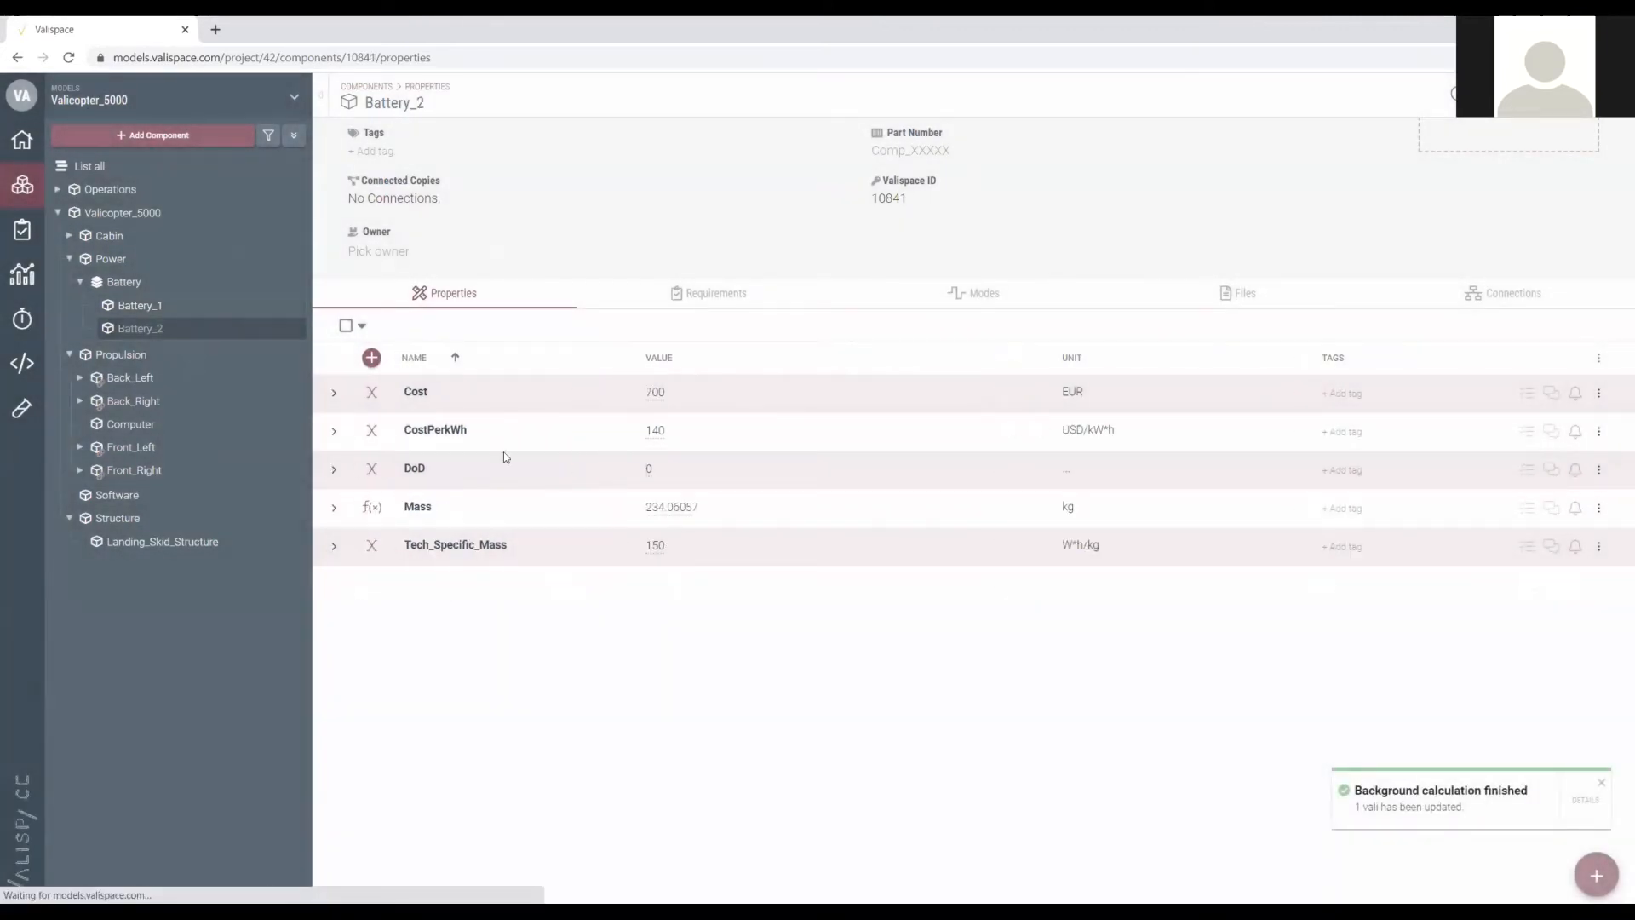
click(651, 474)
text(.8)
key(Return)
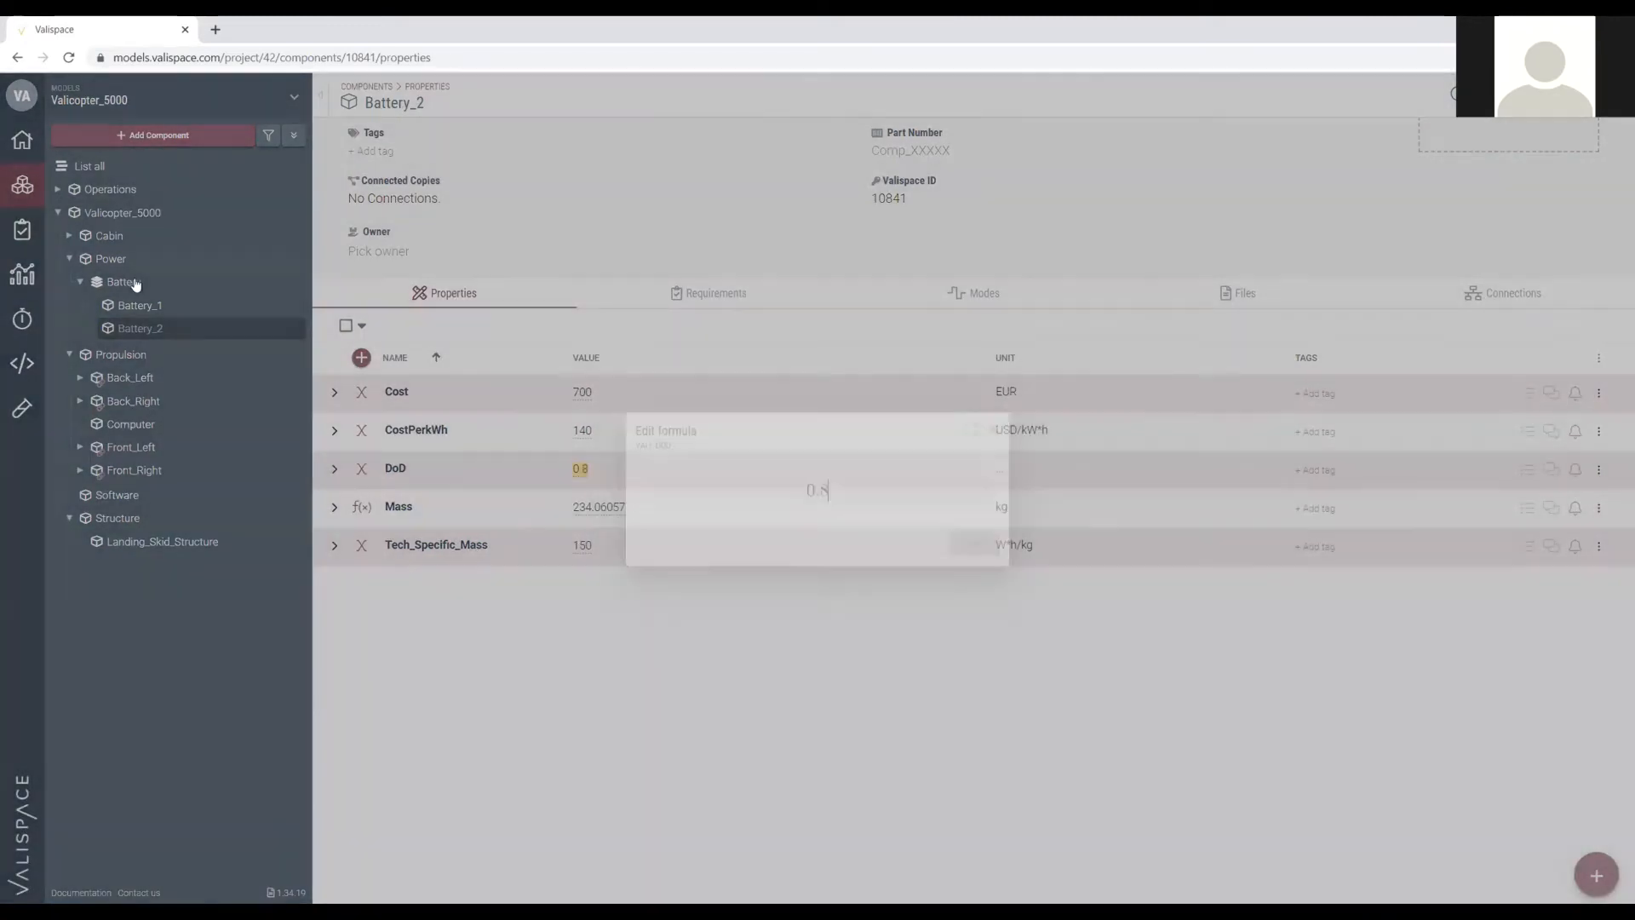
click(127, 282)
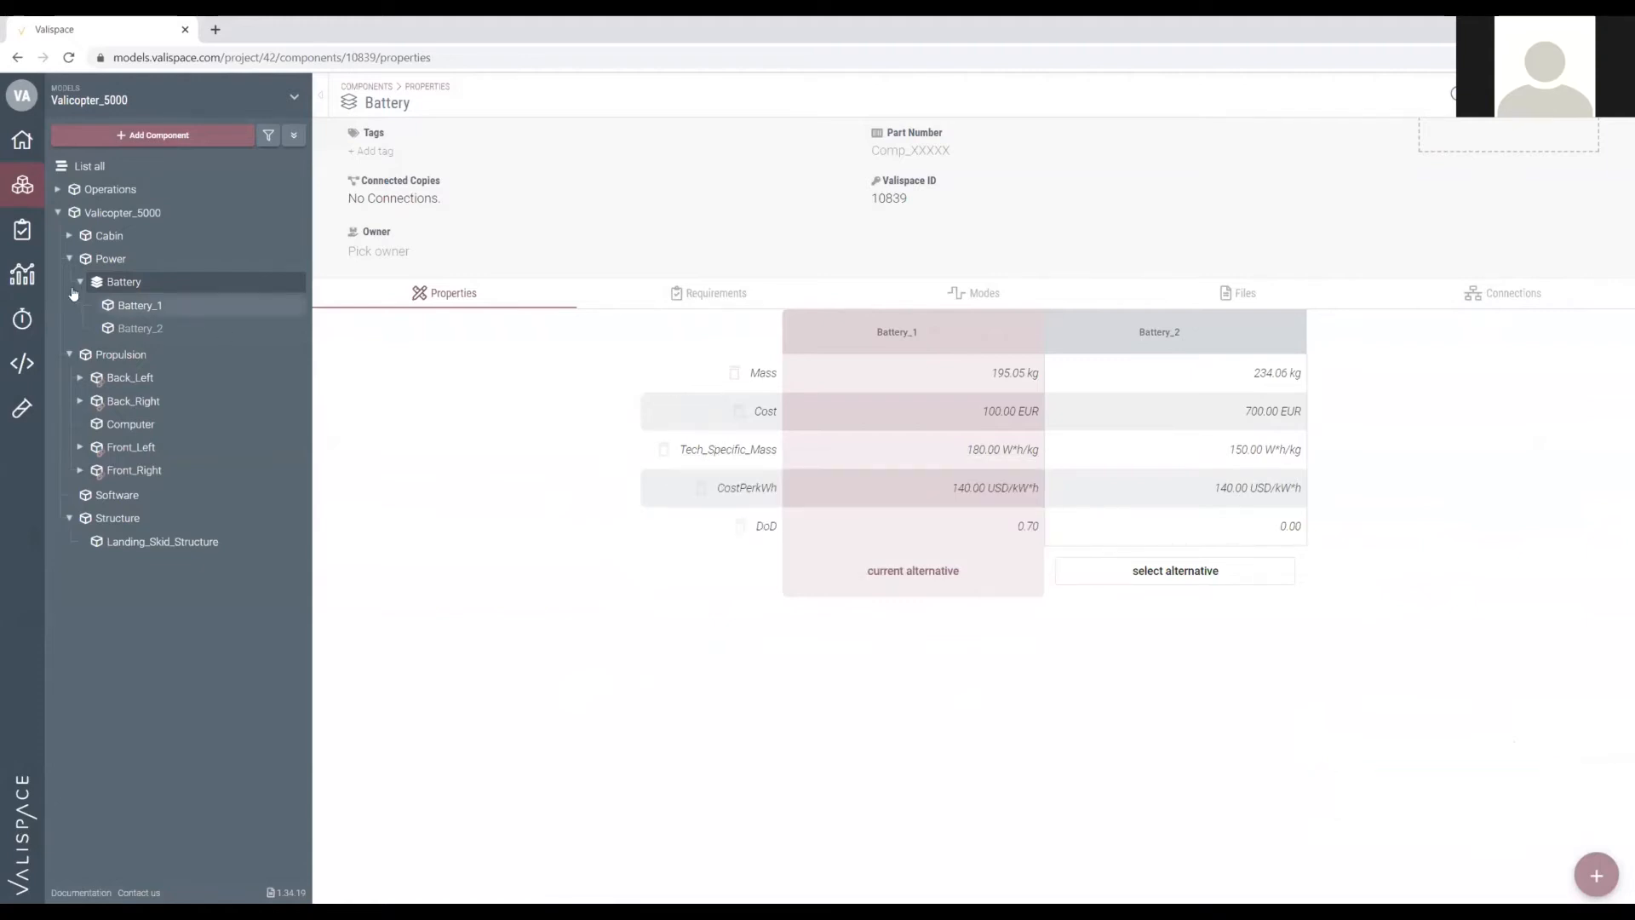
Create a DoD property on the Power component whose formula references the Battery container's DoD.
click(112, 261)
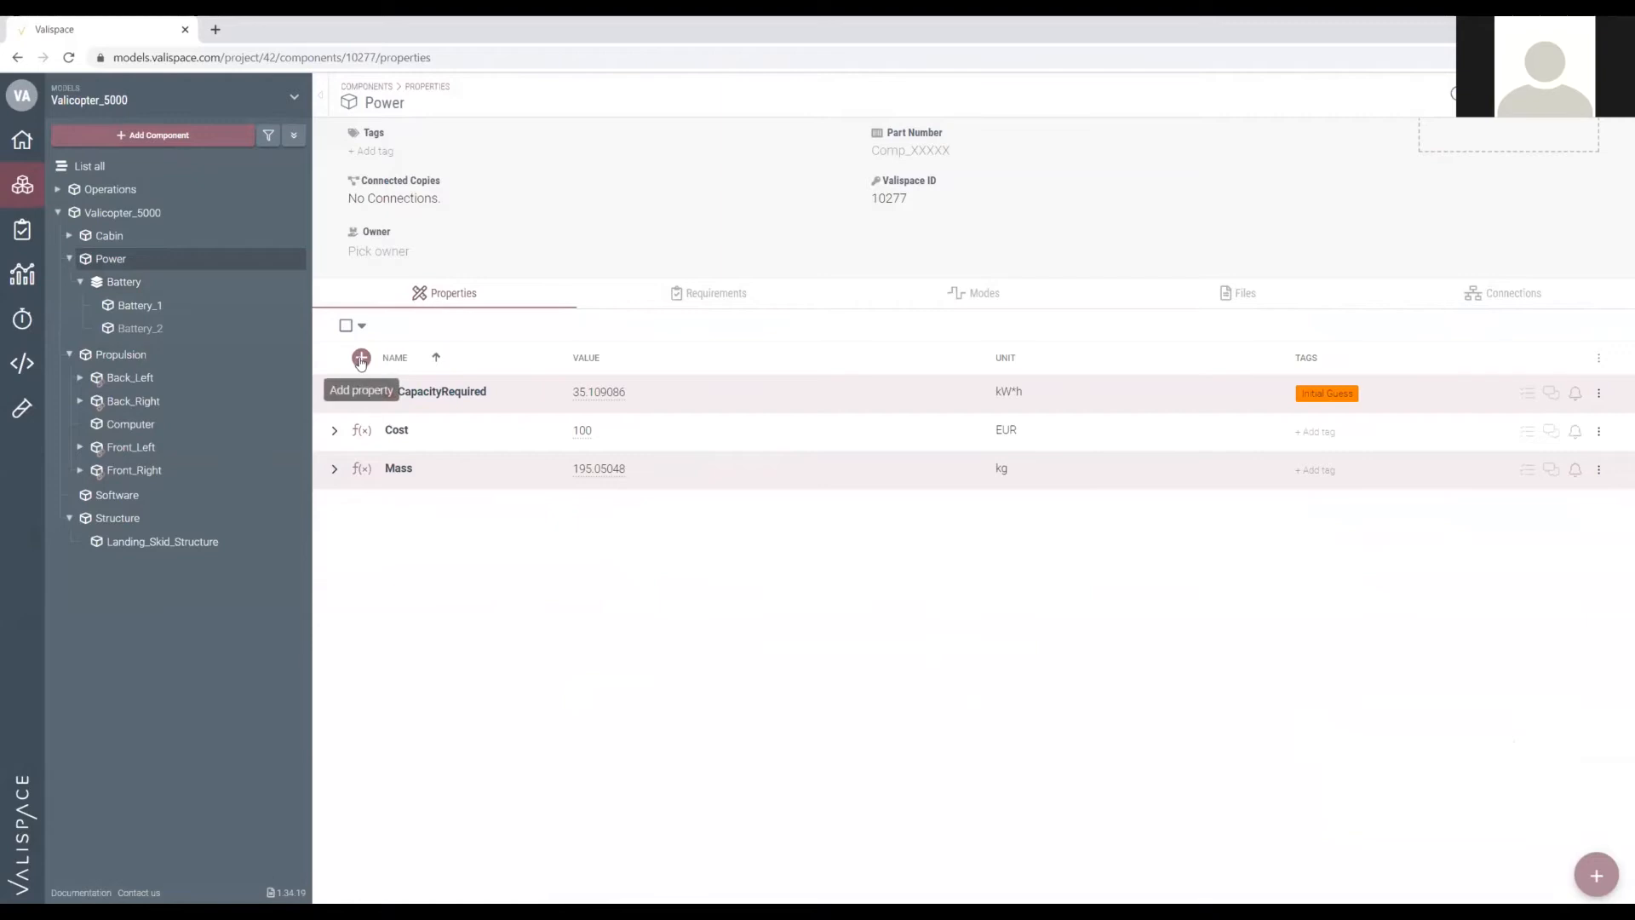
click(361, 358)
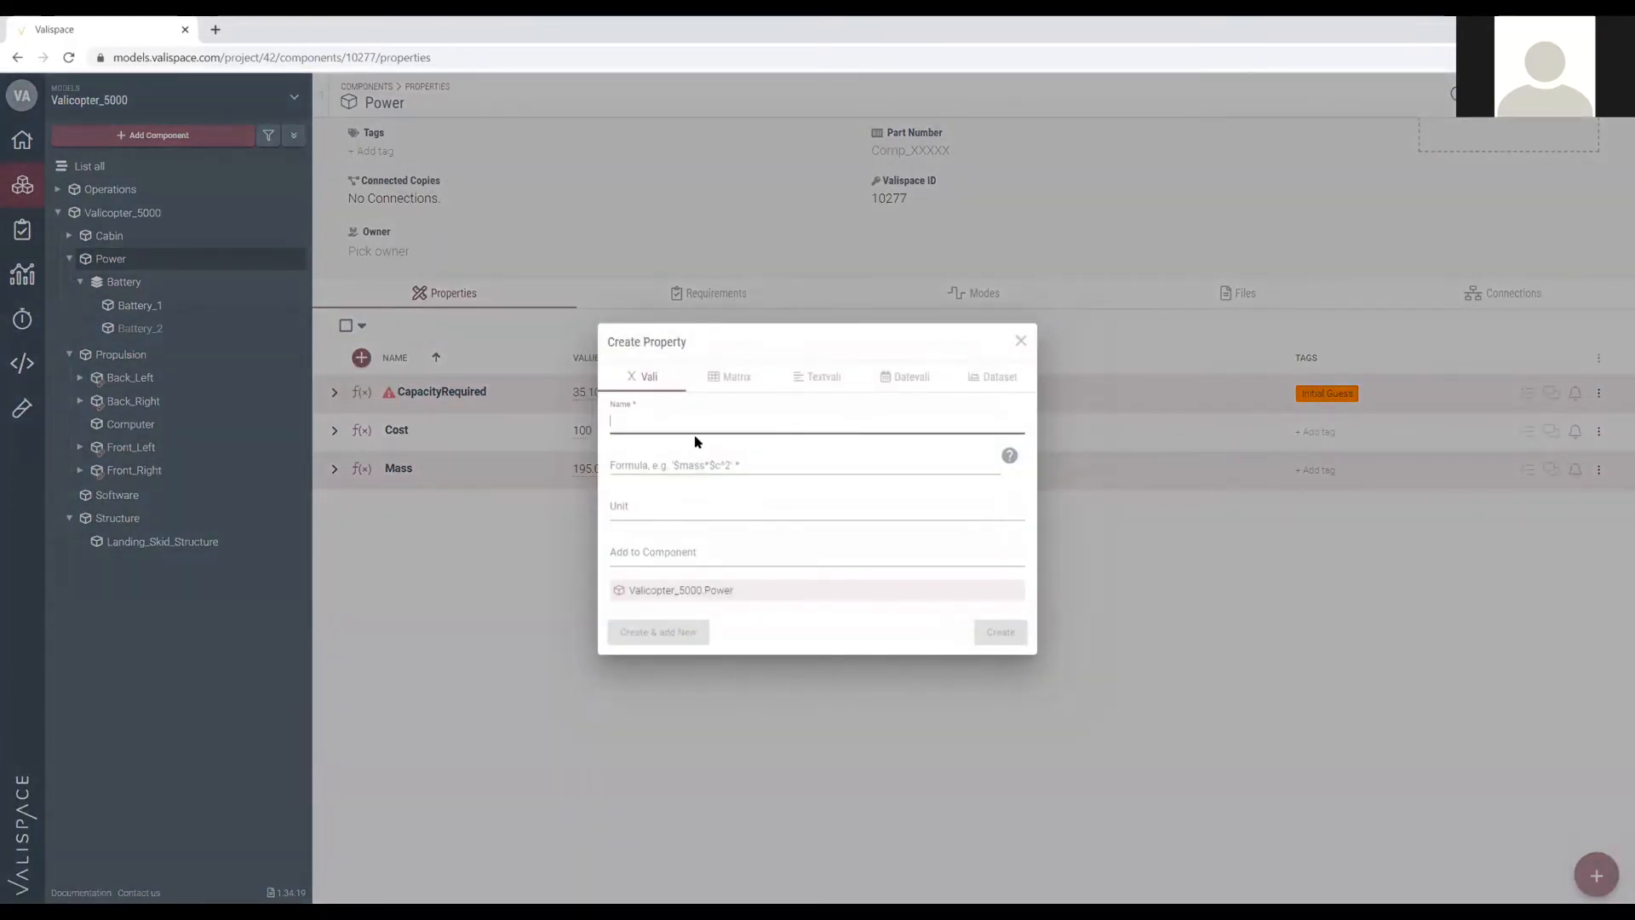
click(682, 469)
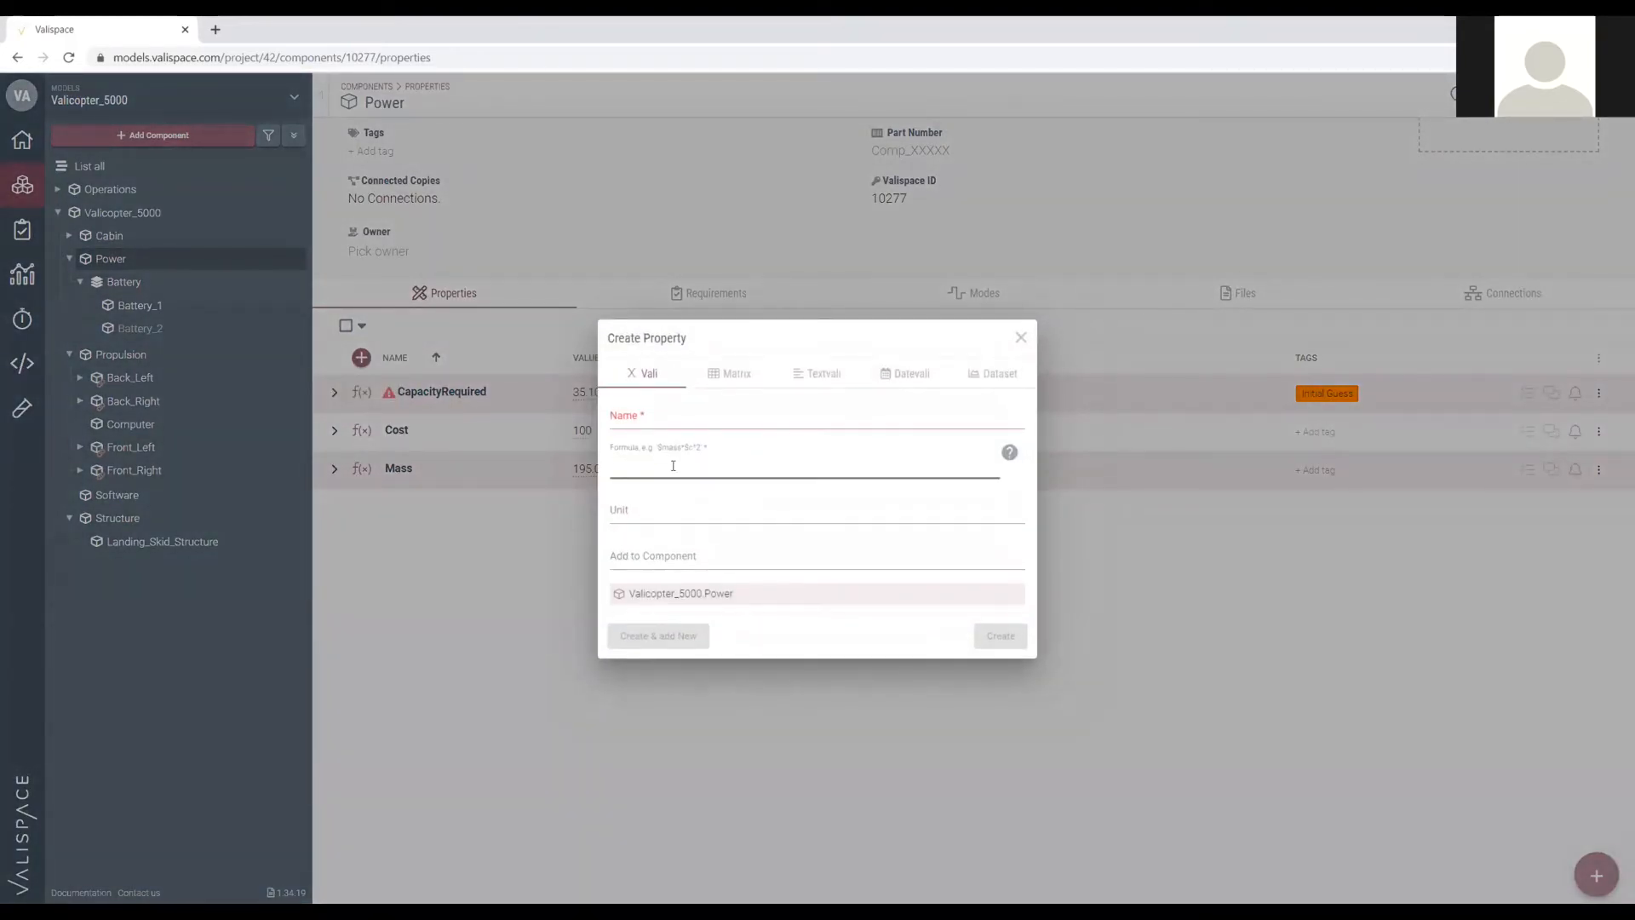
text($)
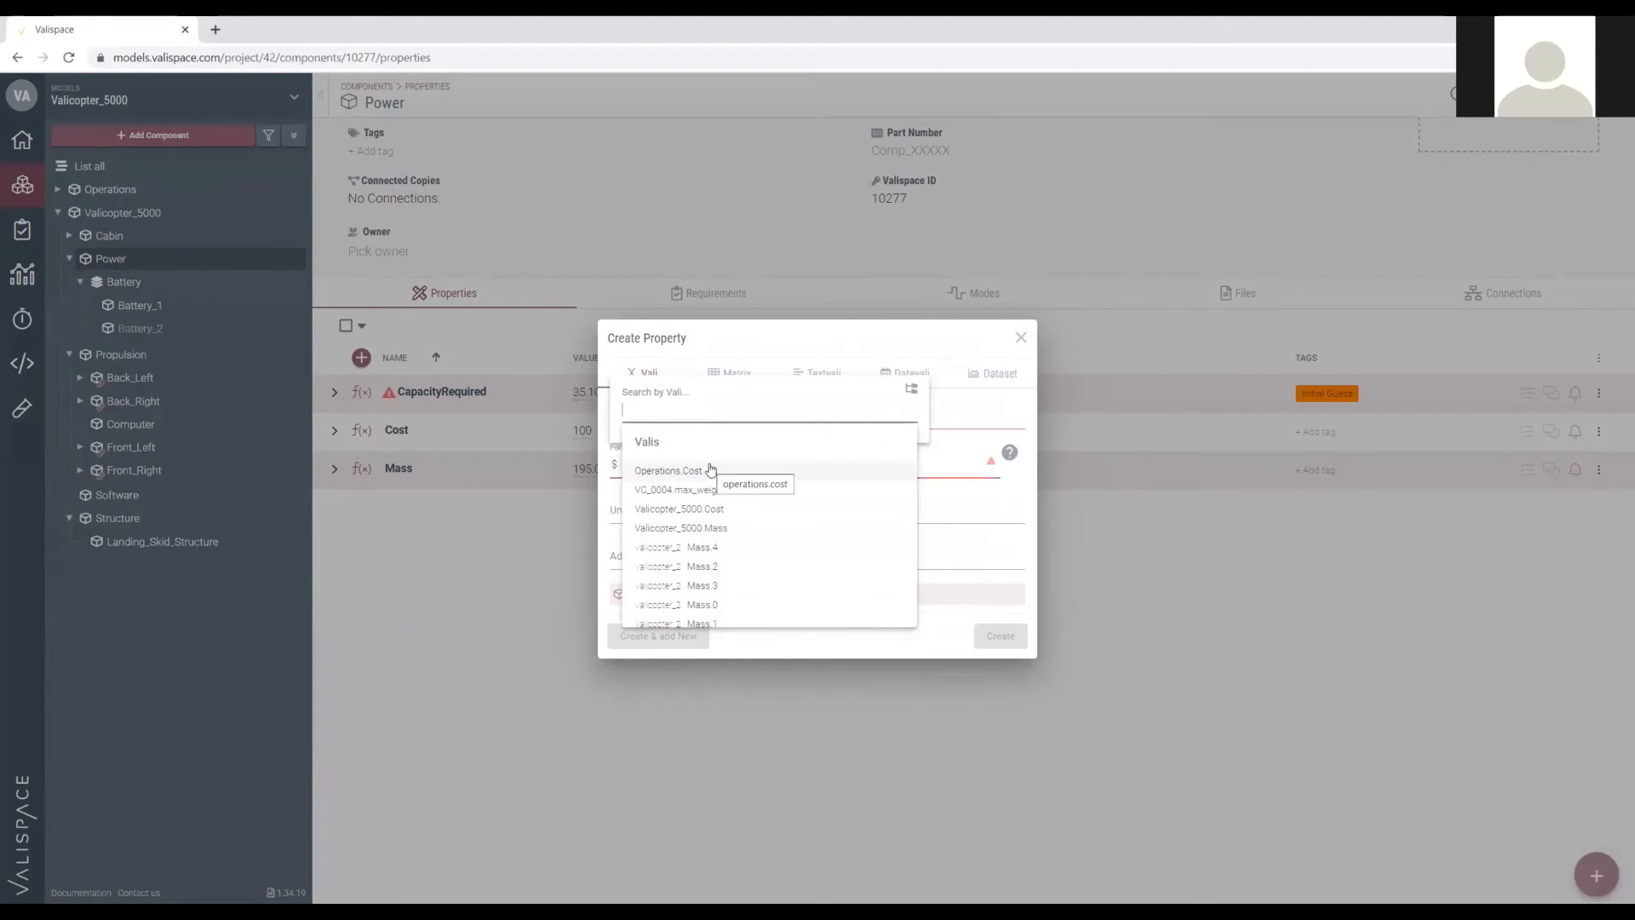
text(dod)
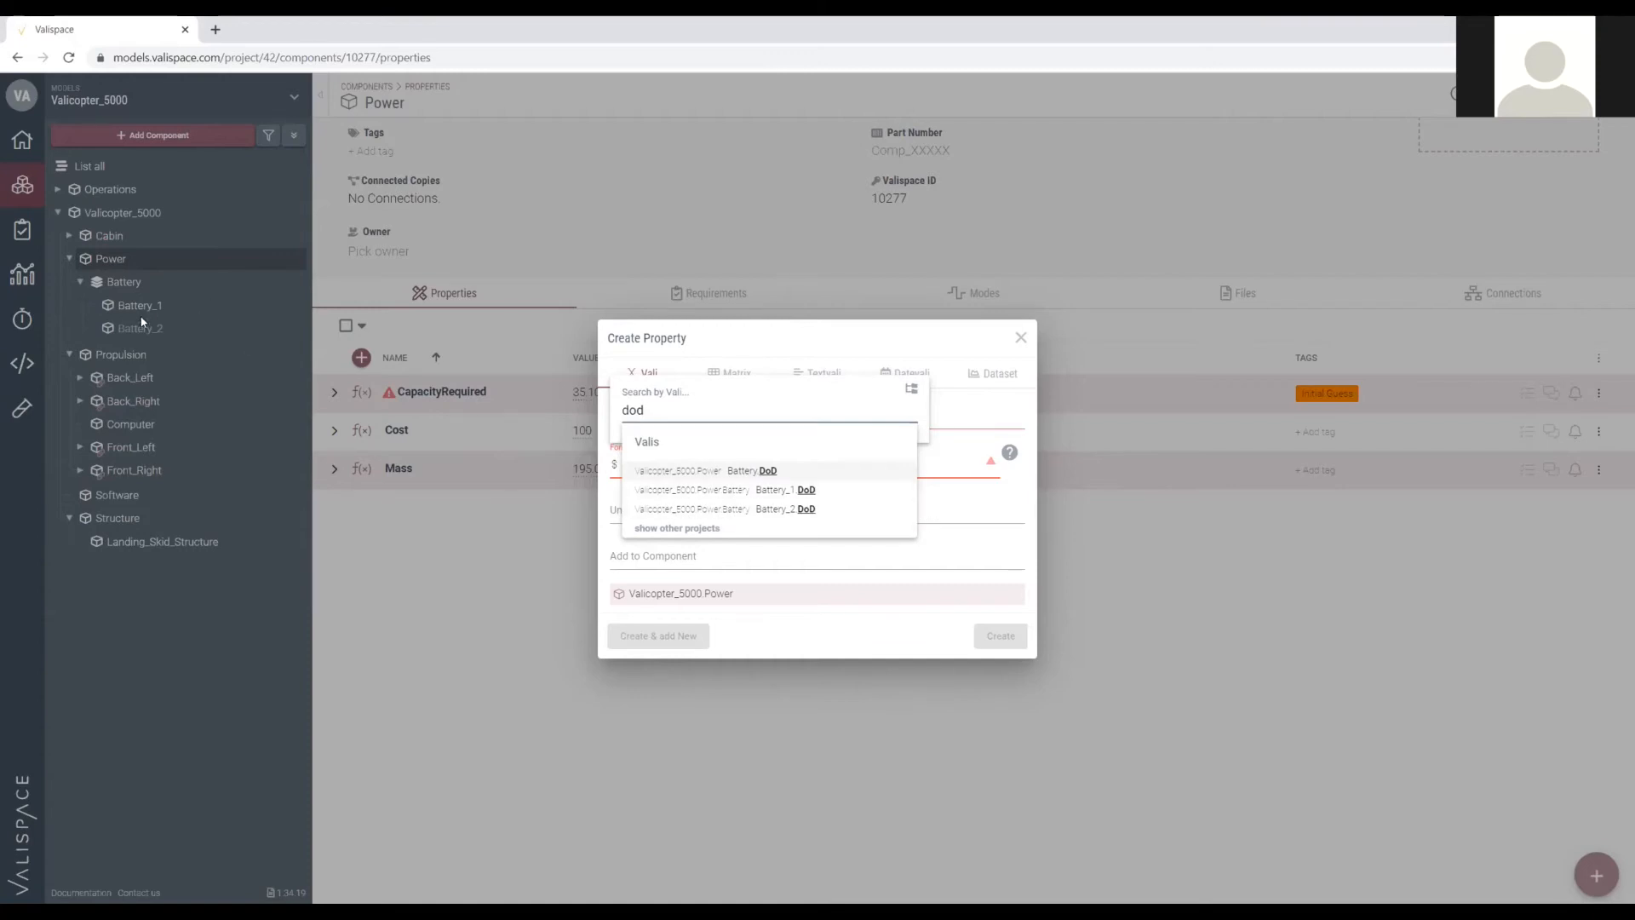
click(766, 470)
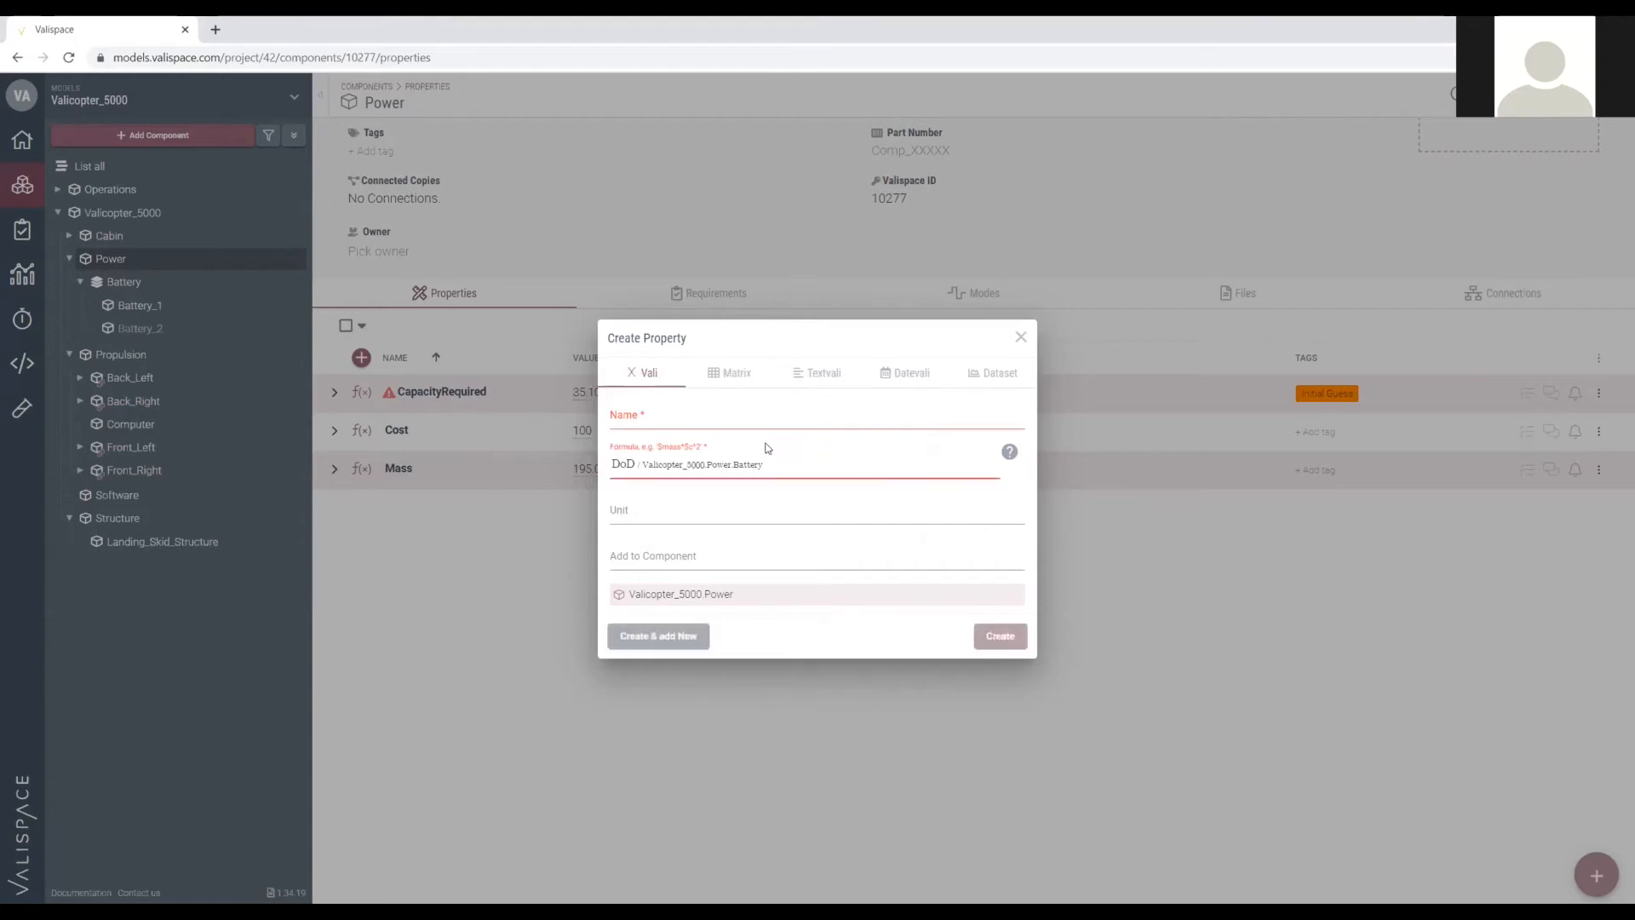
click(661, 419)
text(DoD)
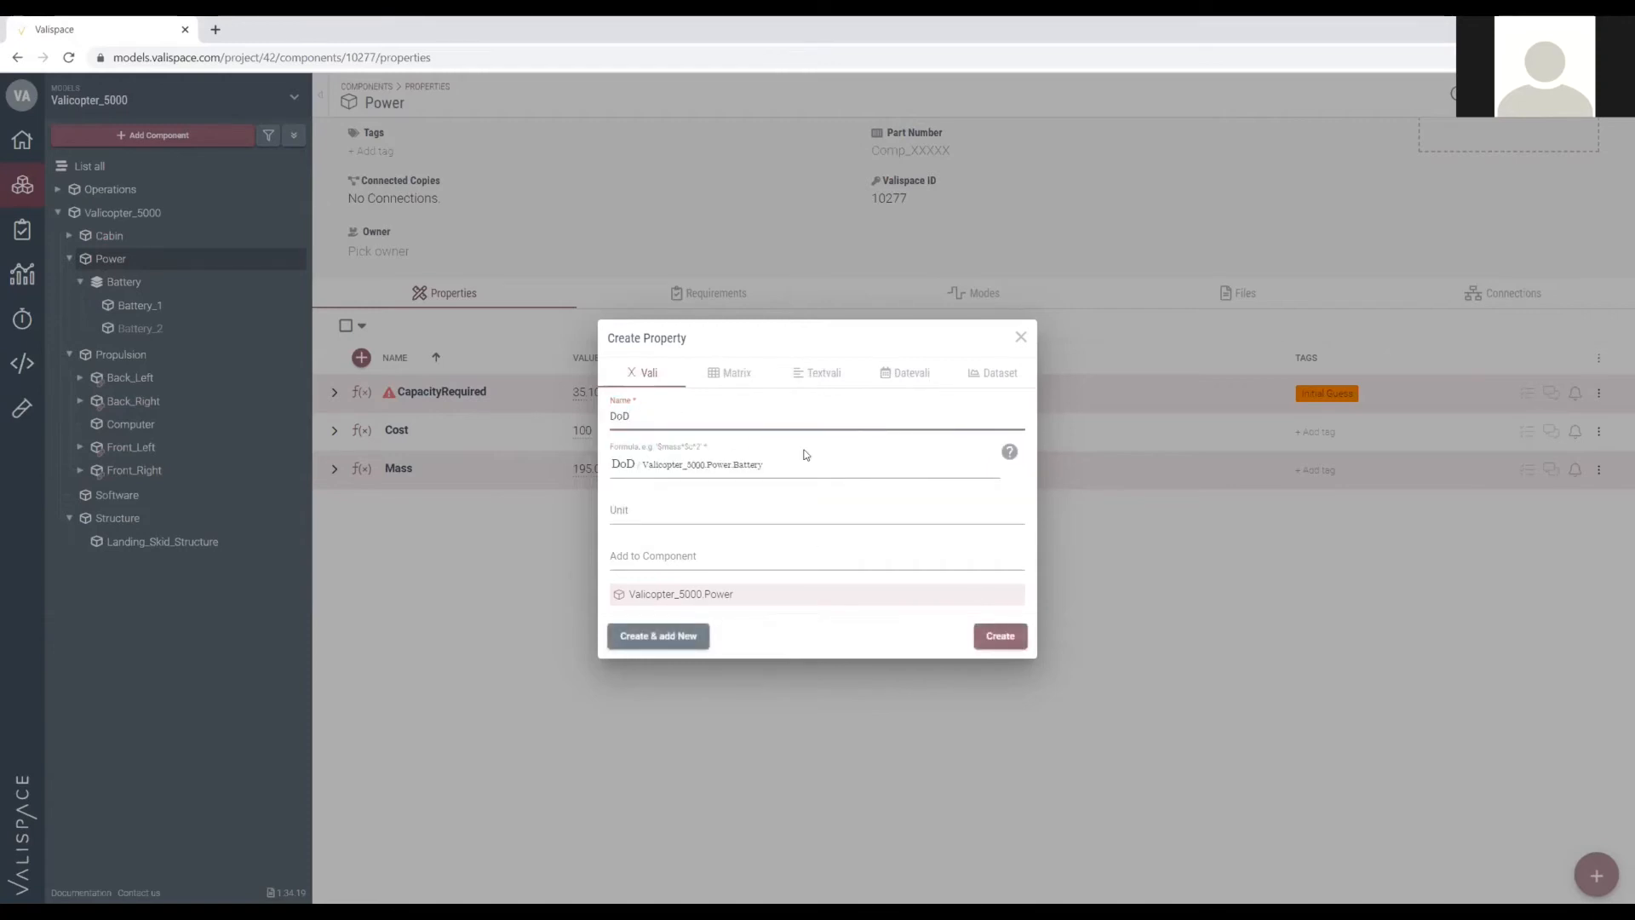
click(1000, 638)
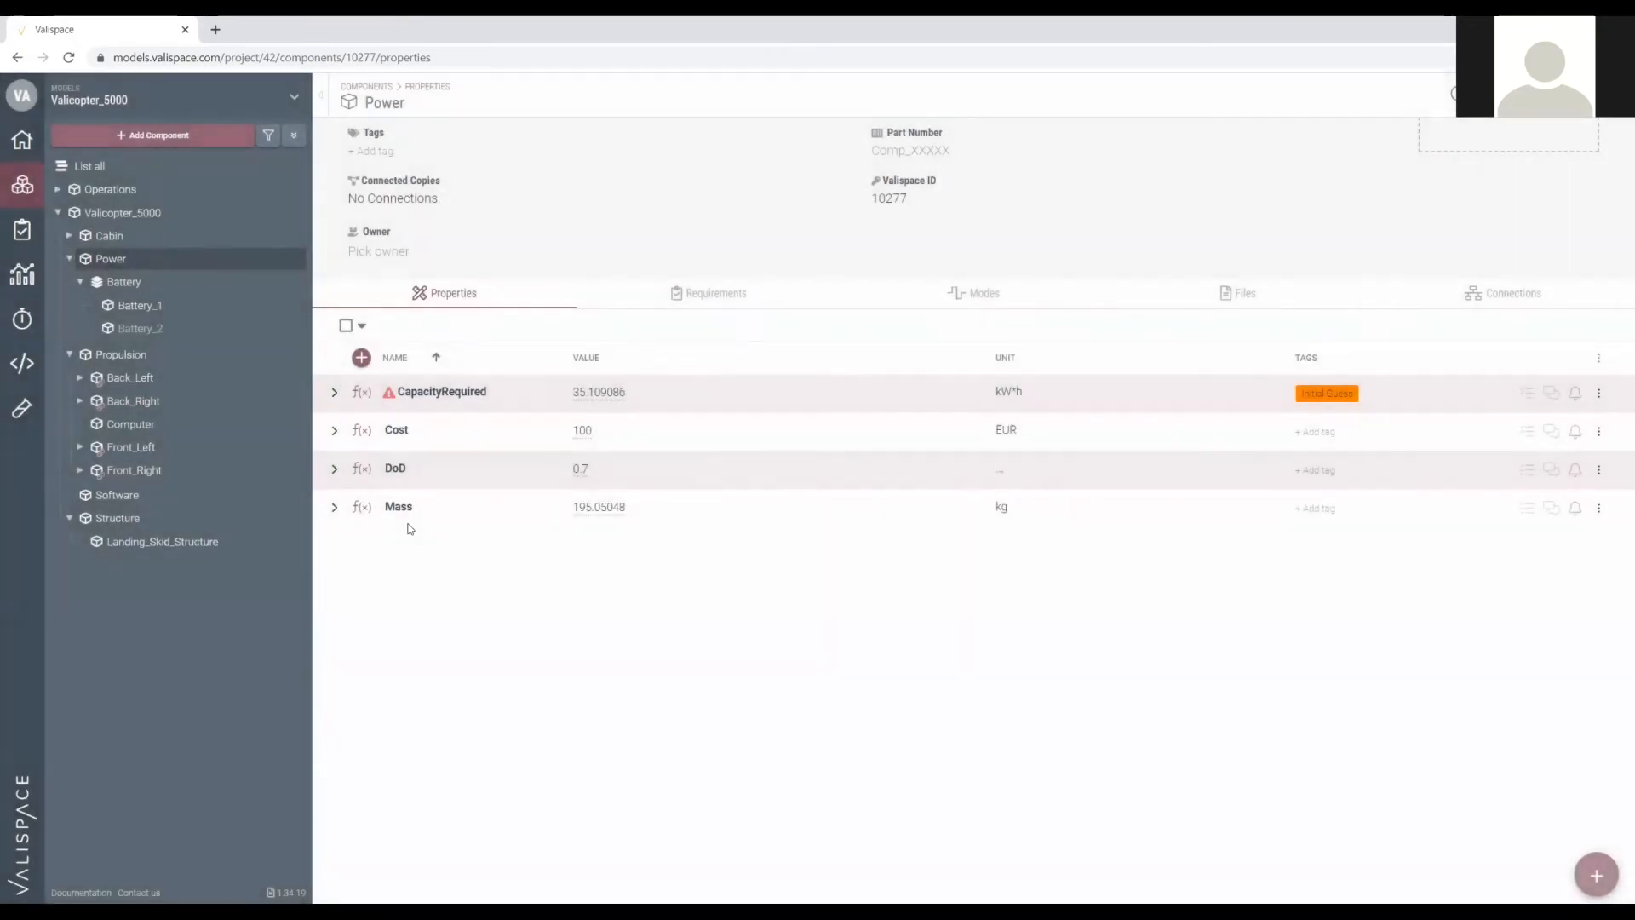
Check Power's DoD, make Battery_2 the Battery container's current alternative, and open Battery_2's properties.
click(141, 328)
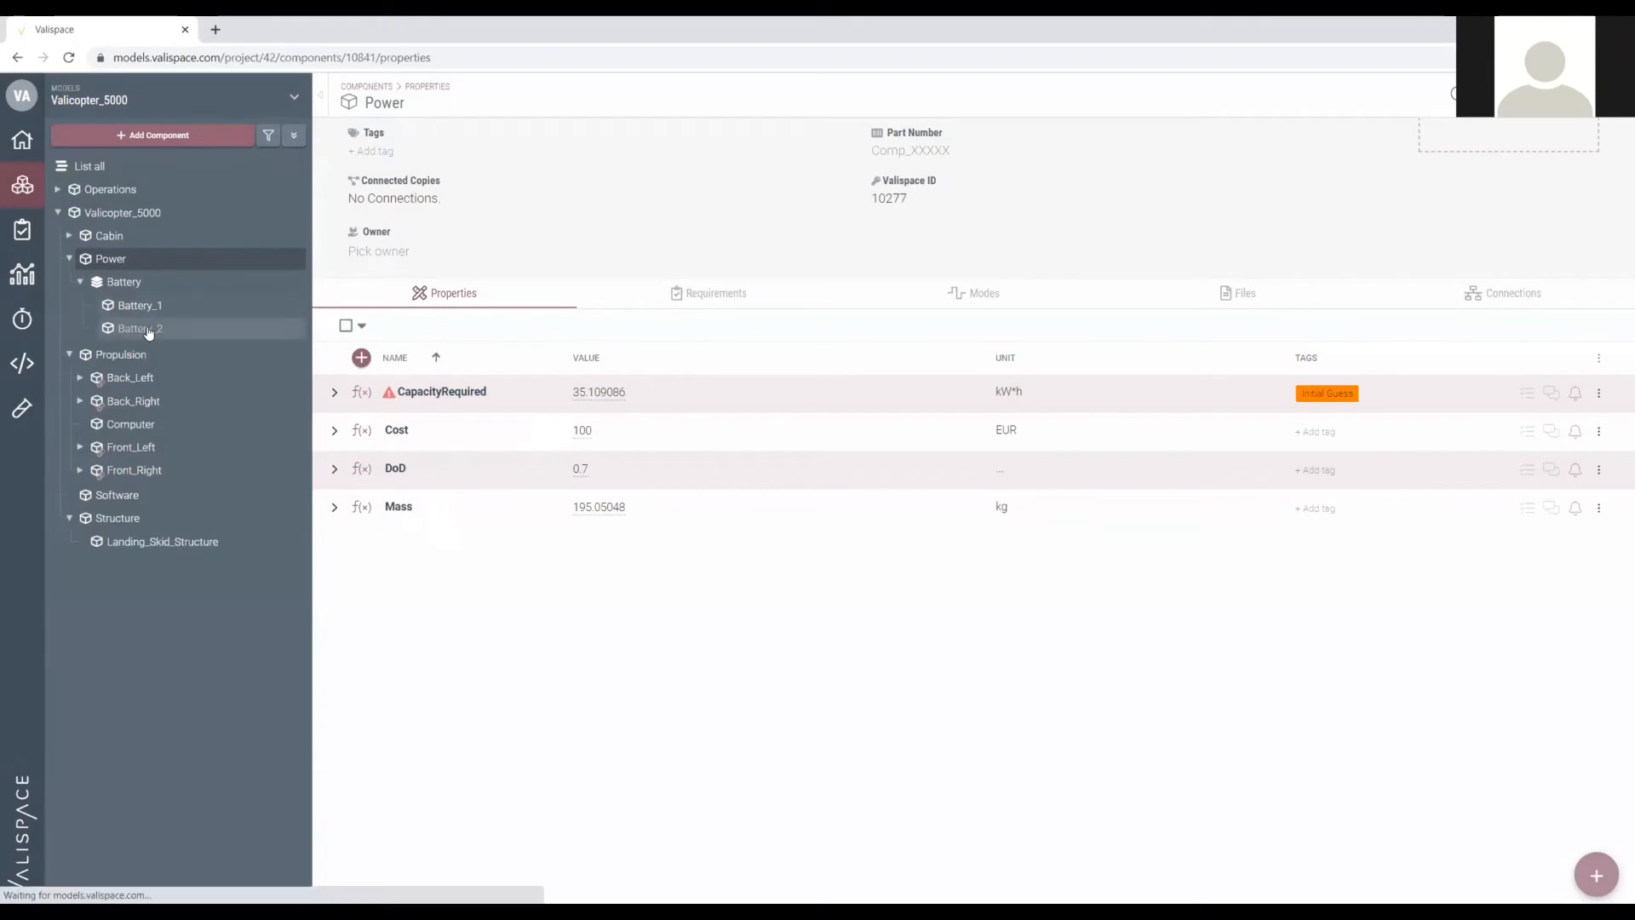
click(114, 260)
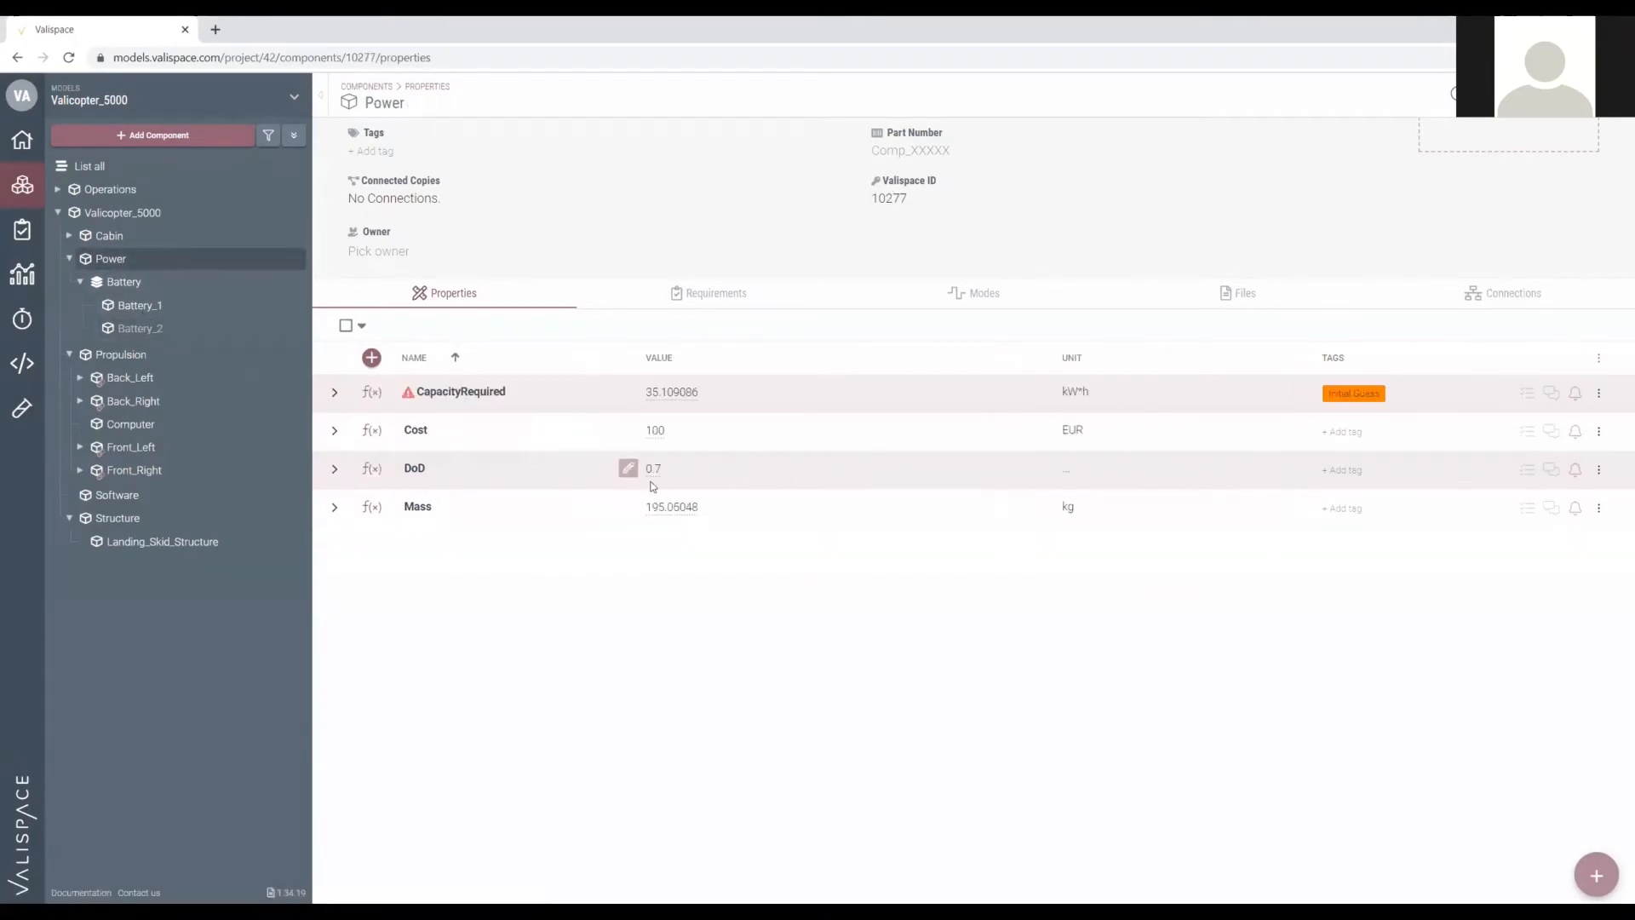
click(128, 283)
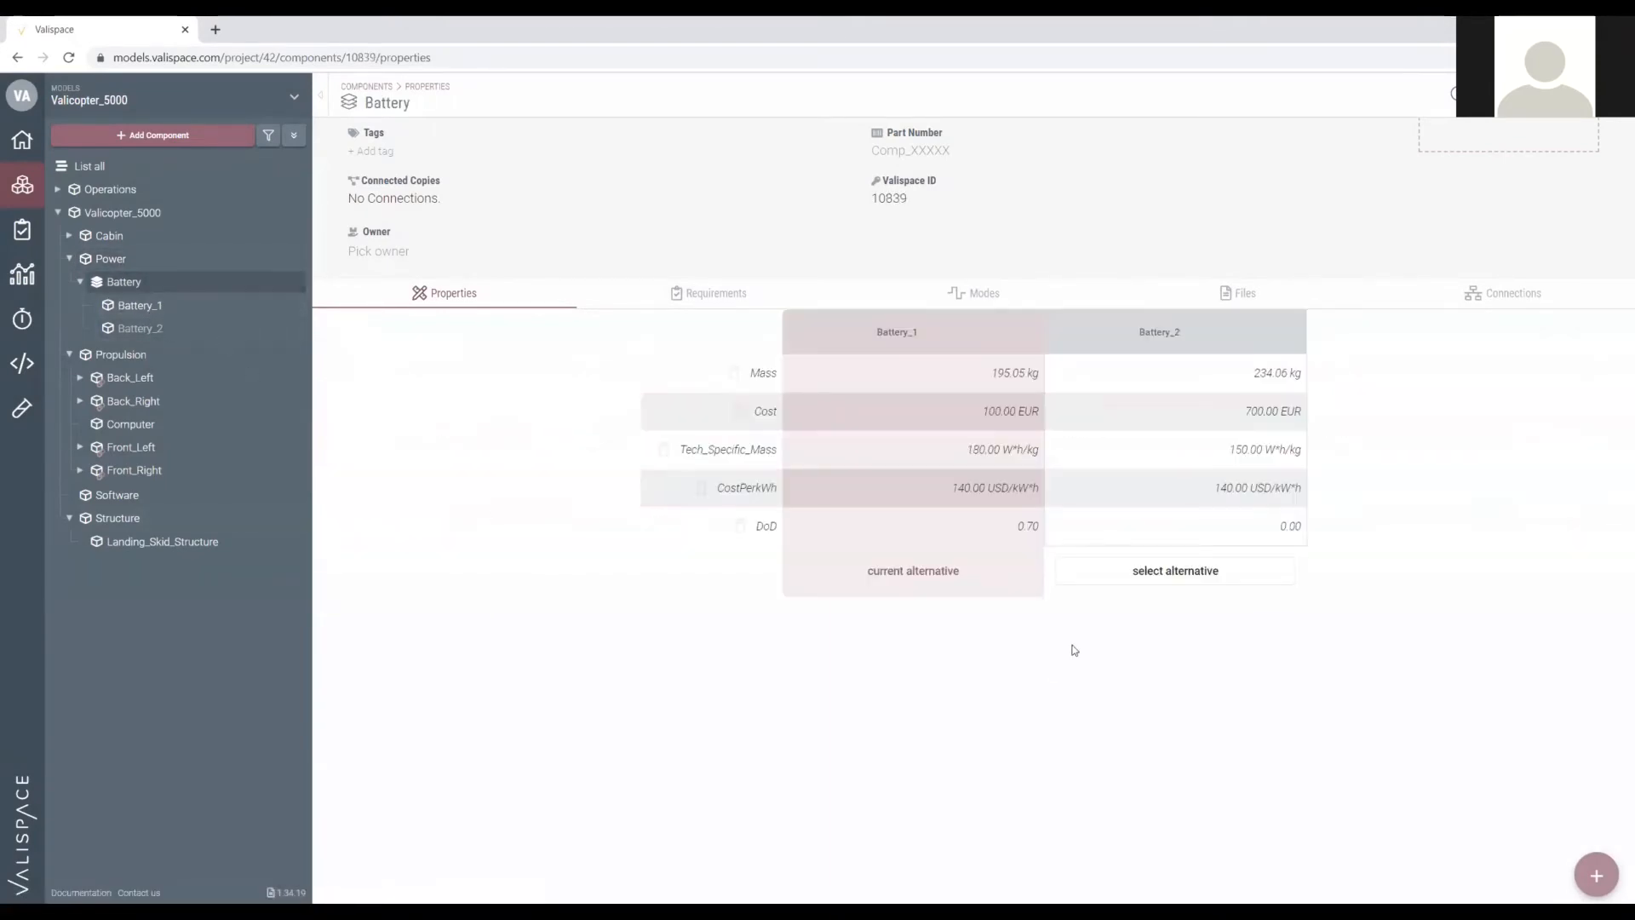
click(1182, 583)
click(141, 330)
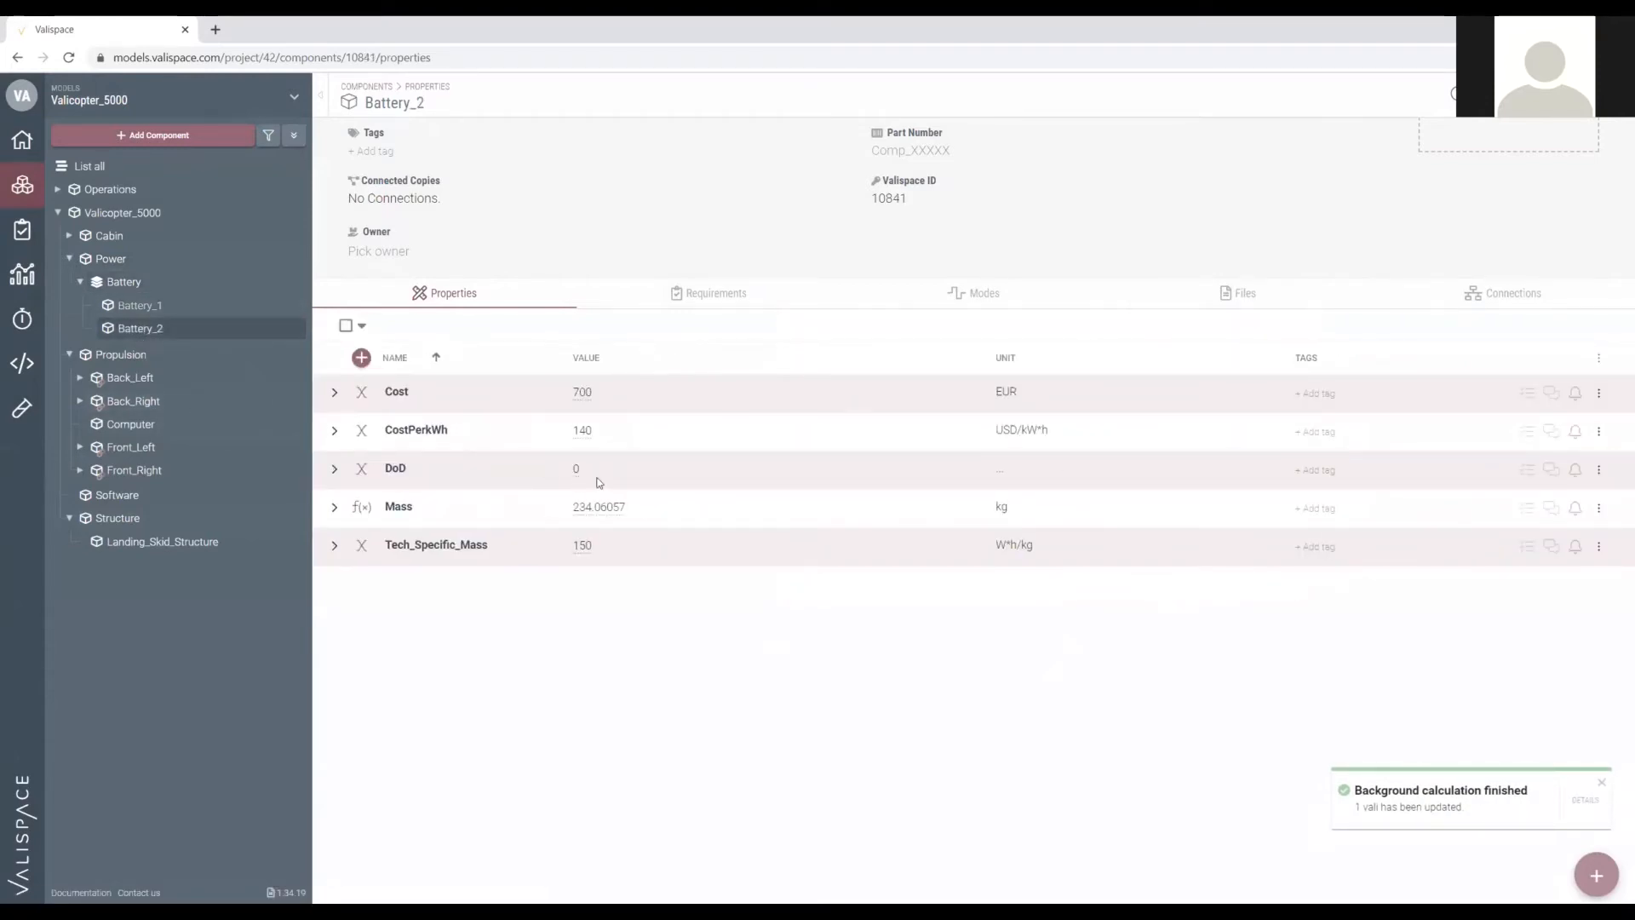
Set Battery_2's DoD to 0.8 and save it.
click(599, 482)
text(.8)
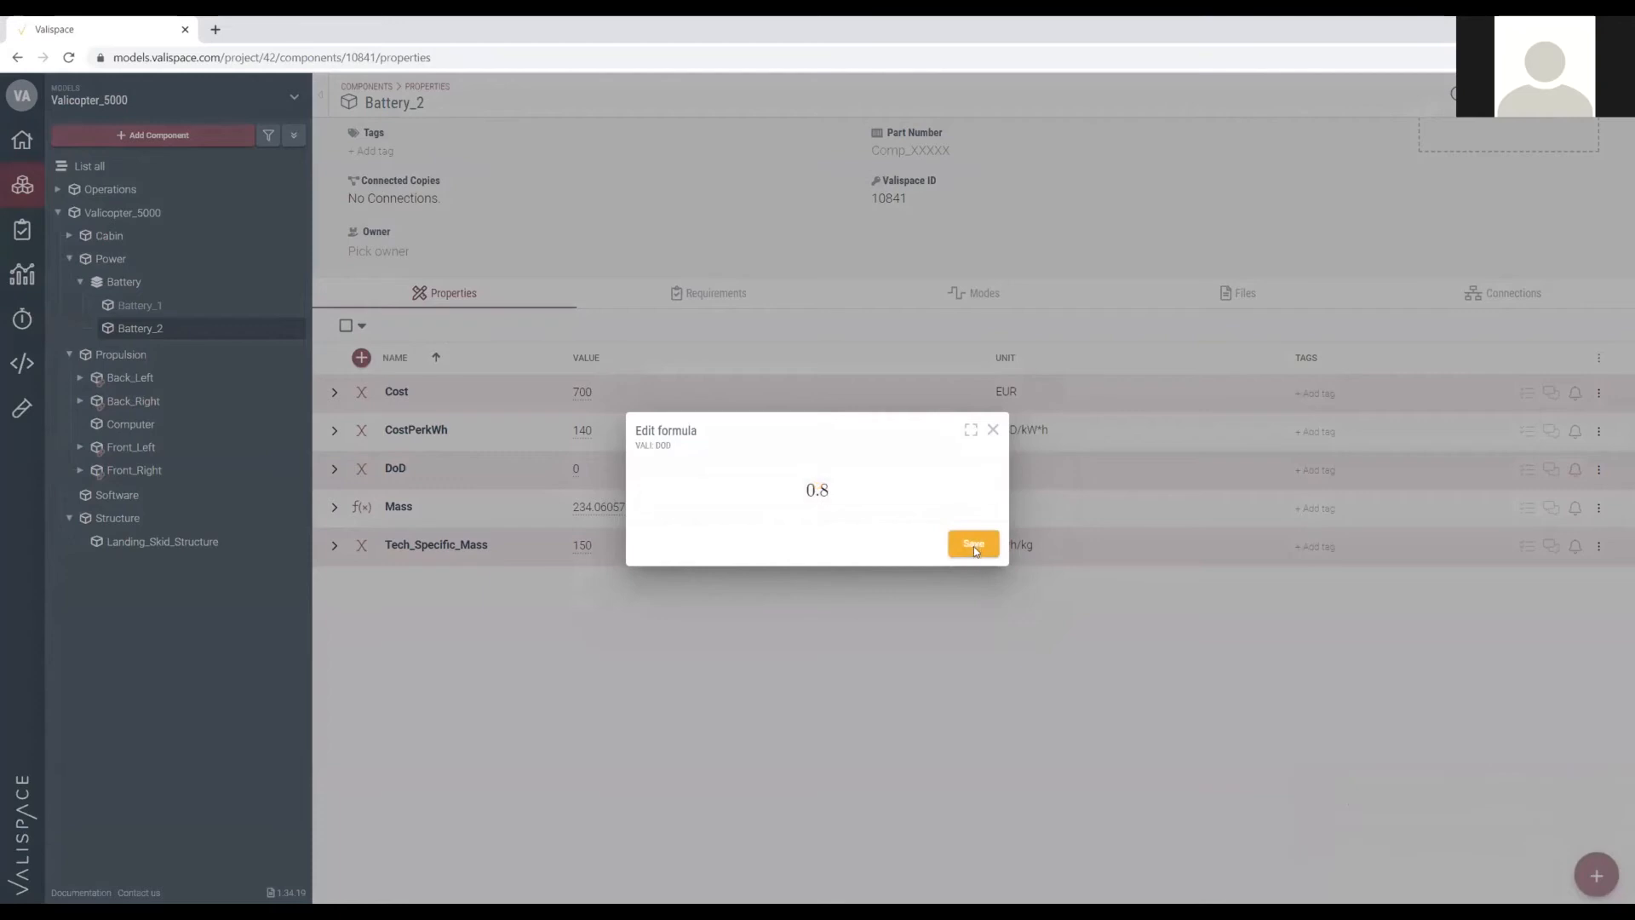
click(973, 544)
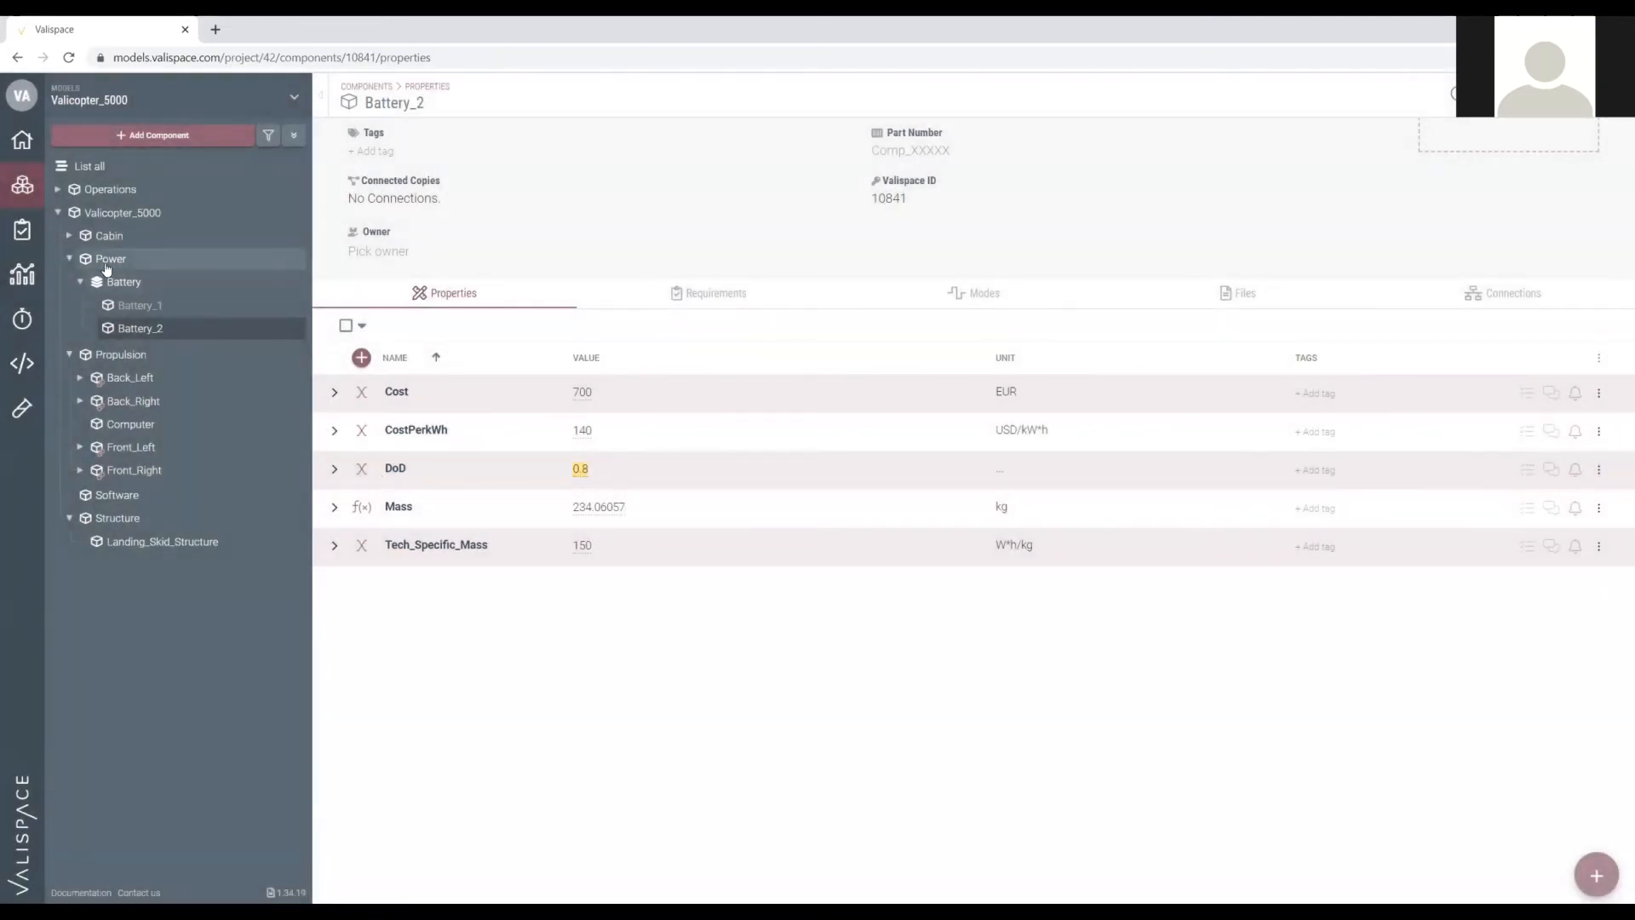
Check Power's DoD against the Battery container's alternatives and inspect the formula details behind Power's DoD.
click(107, 266)
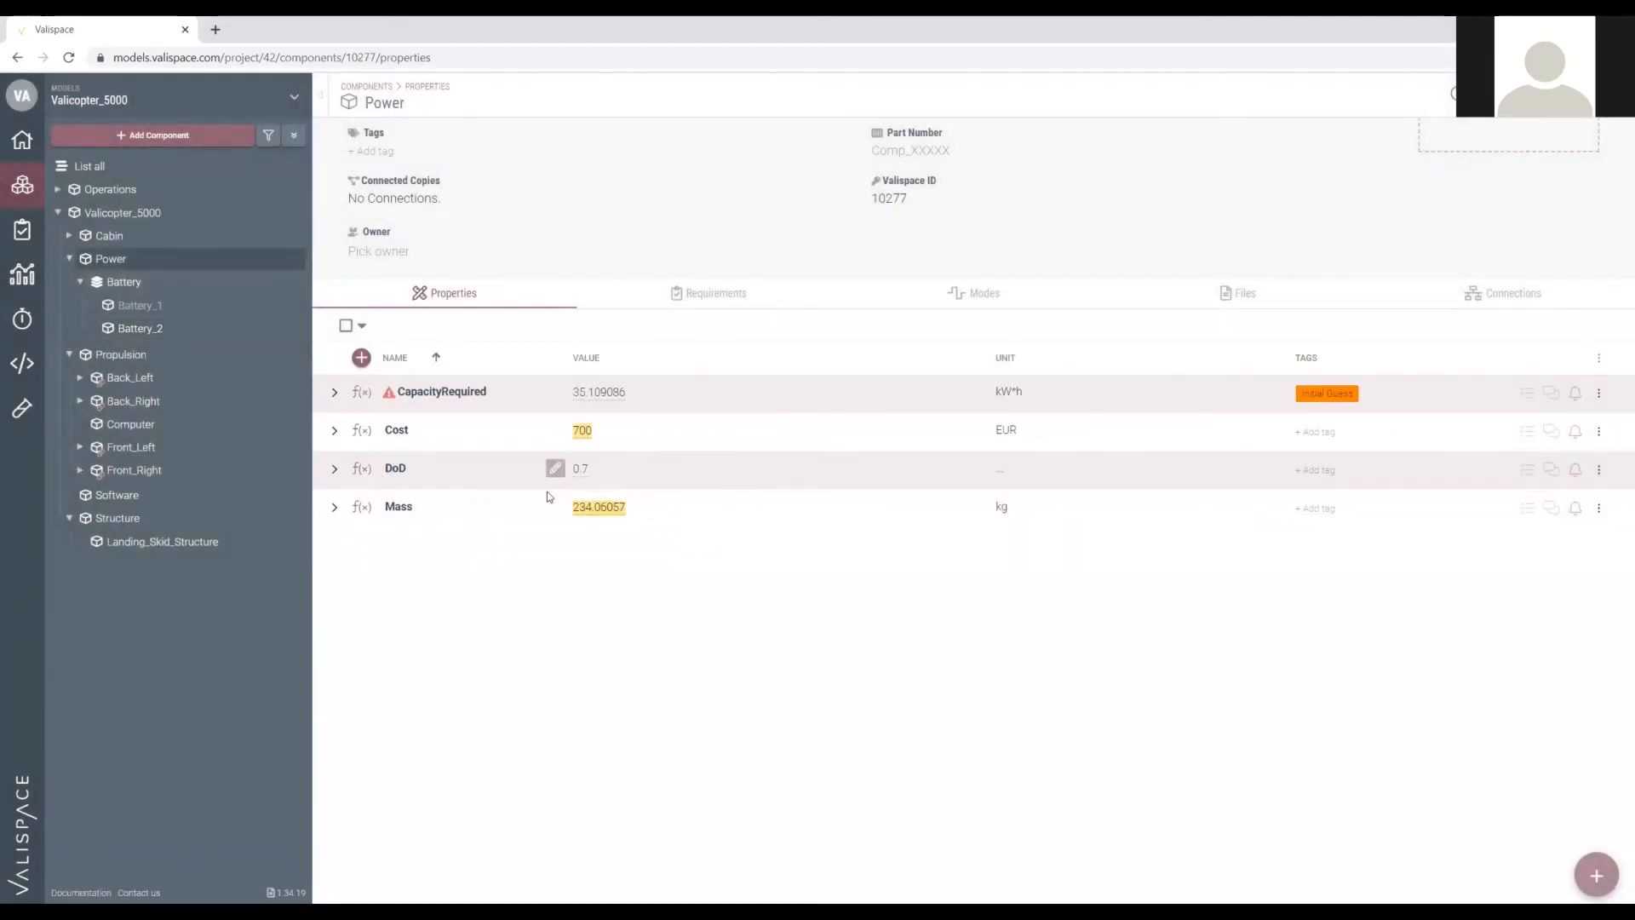
click(119, 281)
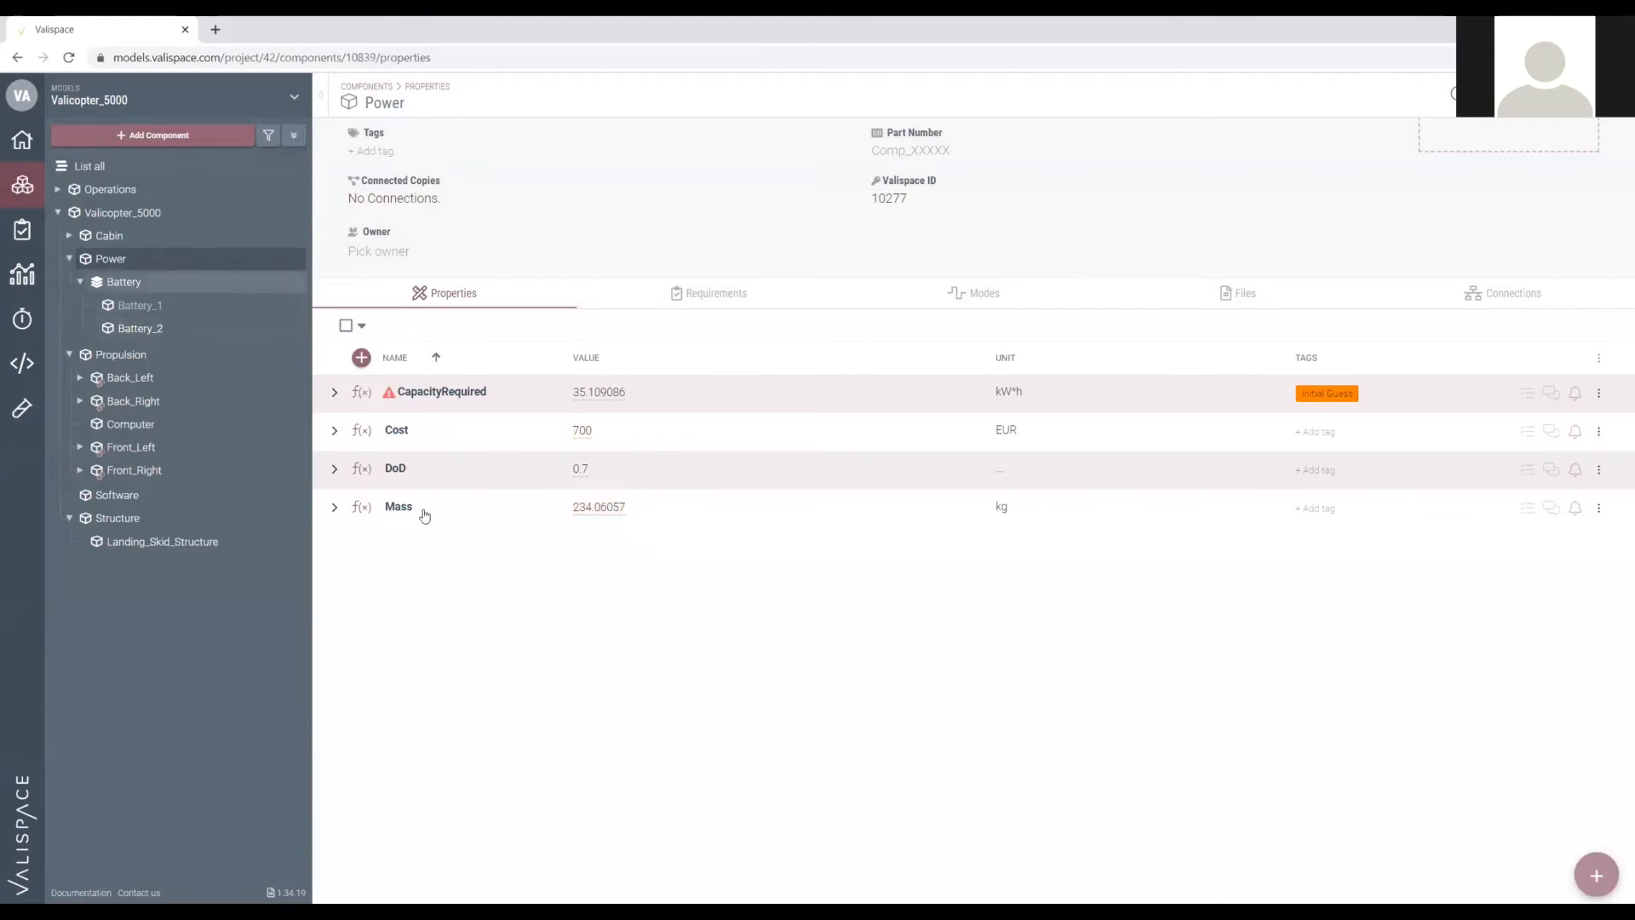
click(115, 259)
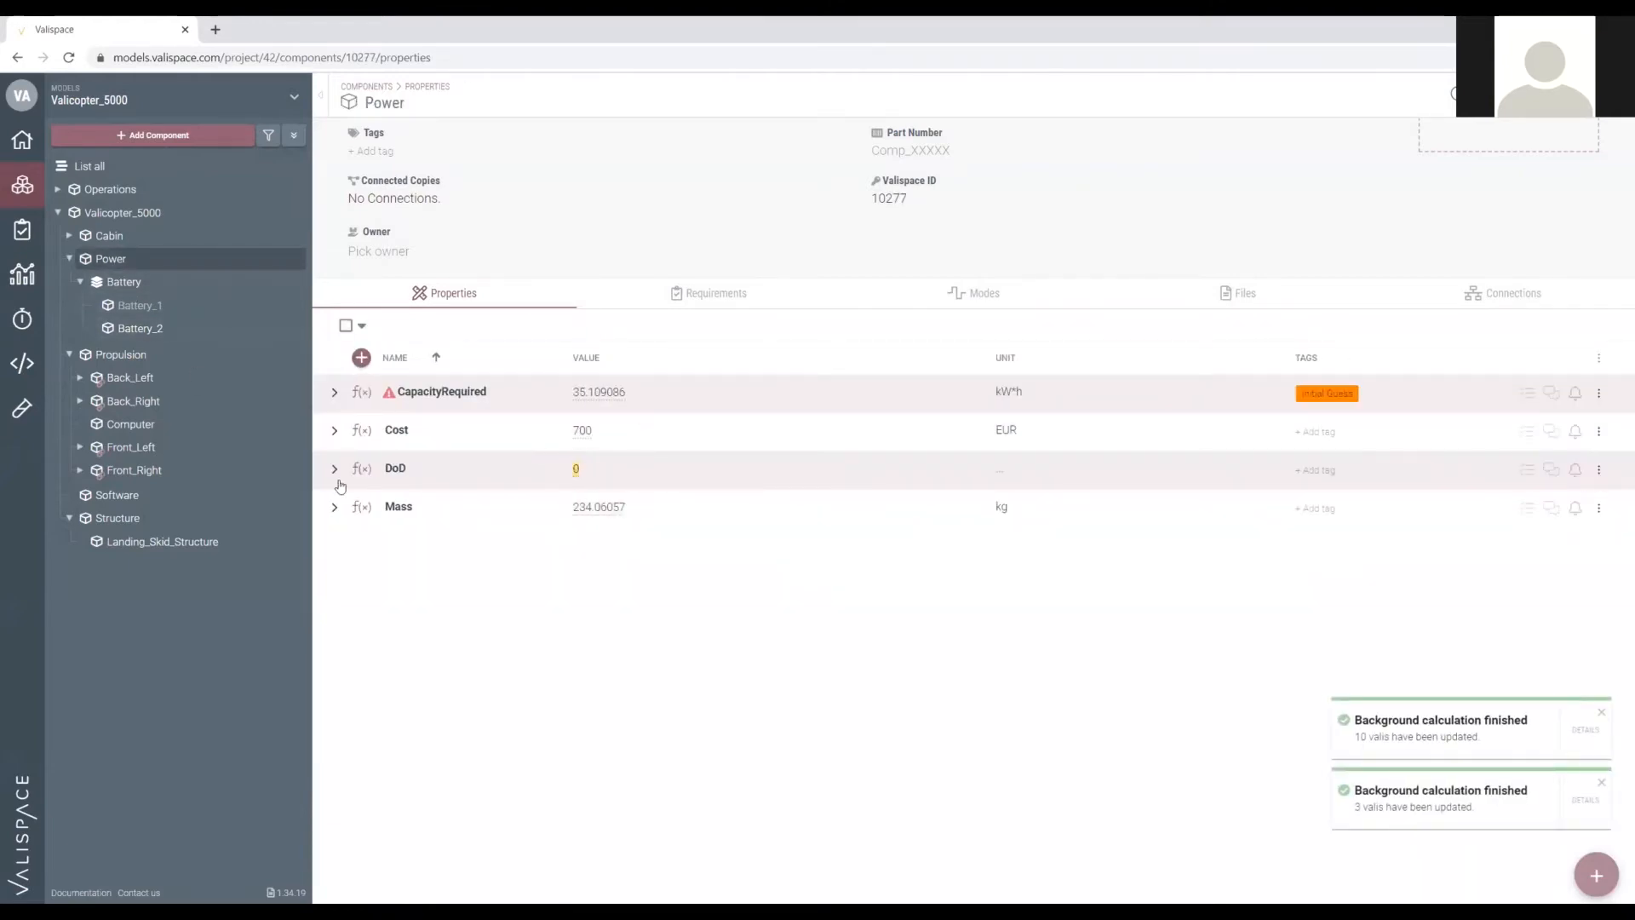
click(124, 287)
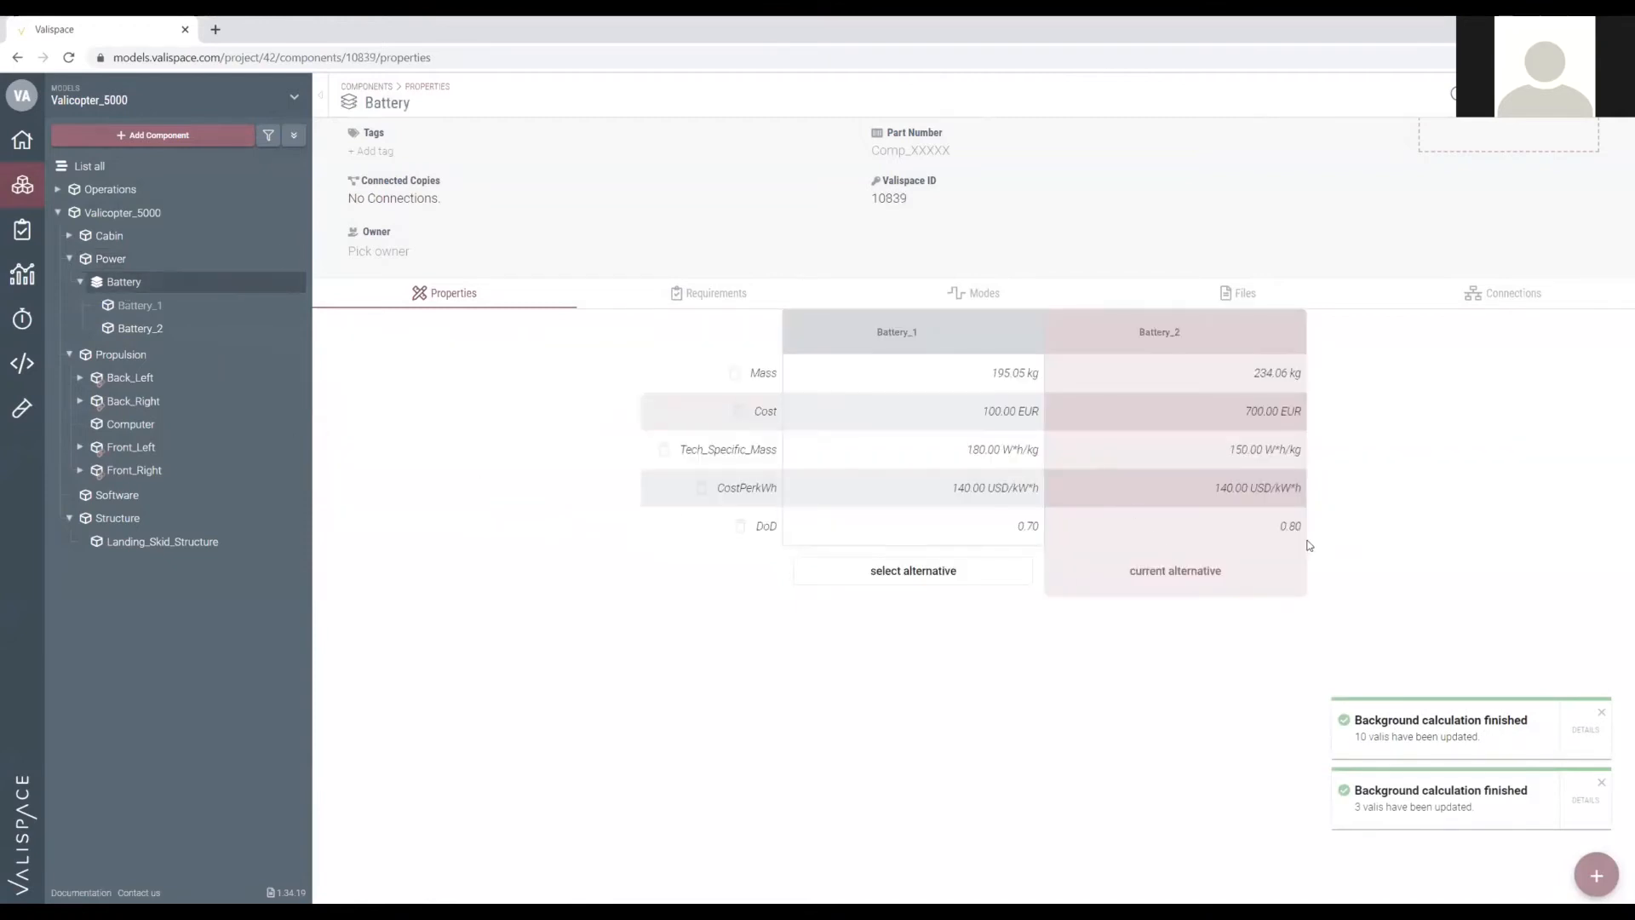
click(170, 258)
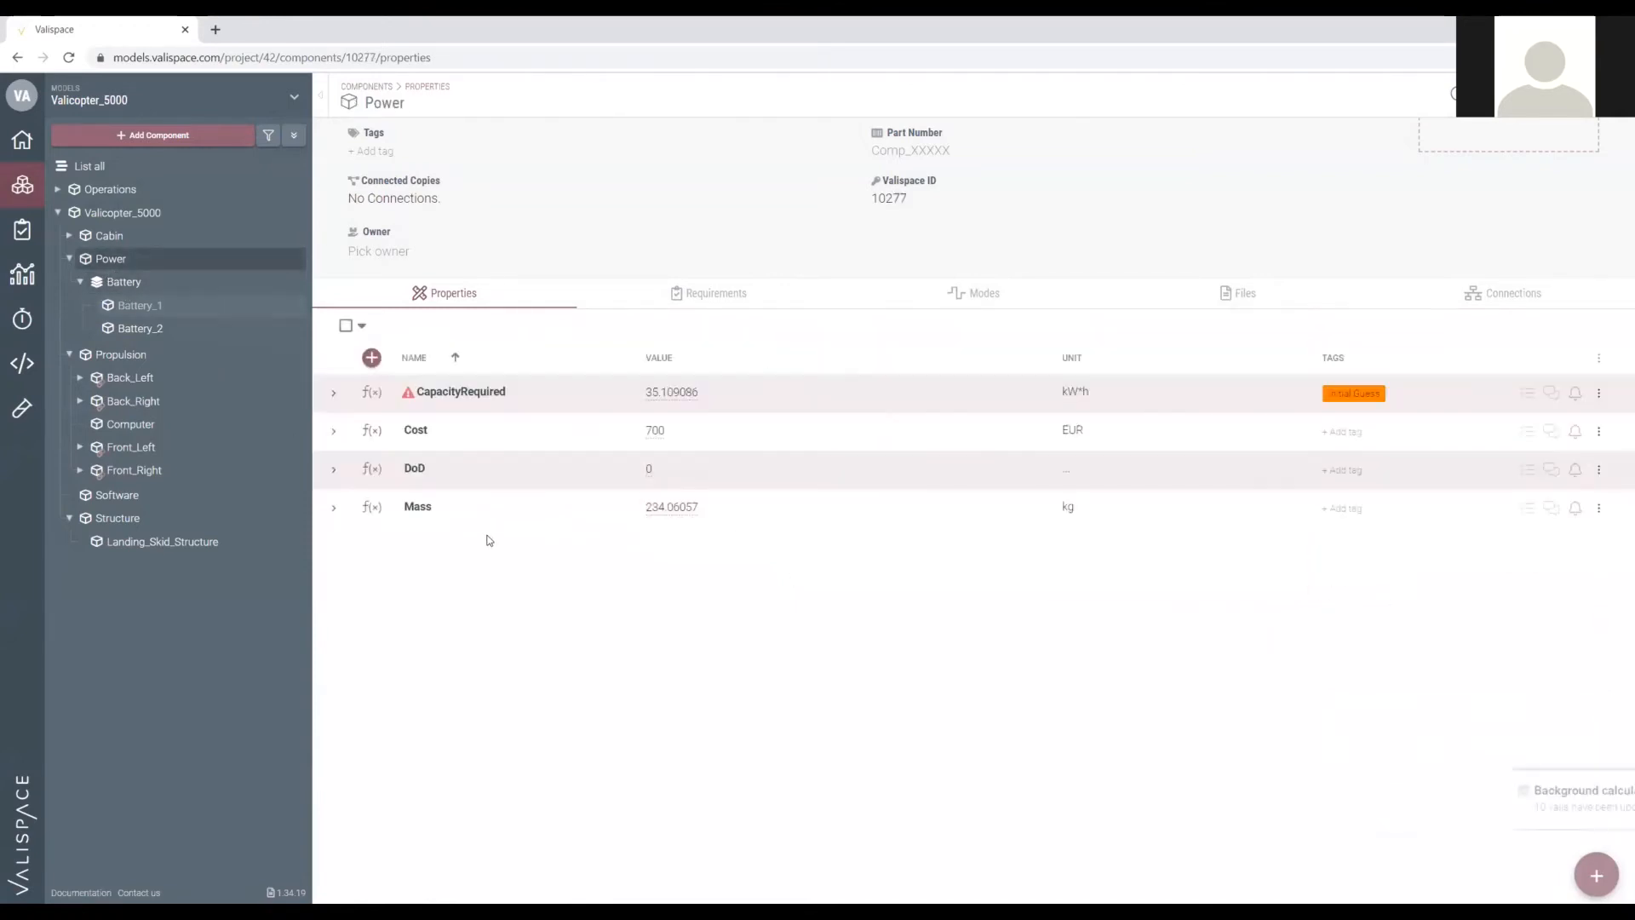
click(335, 470)
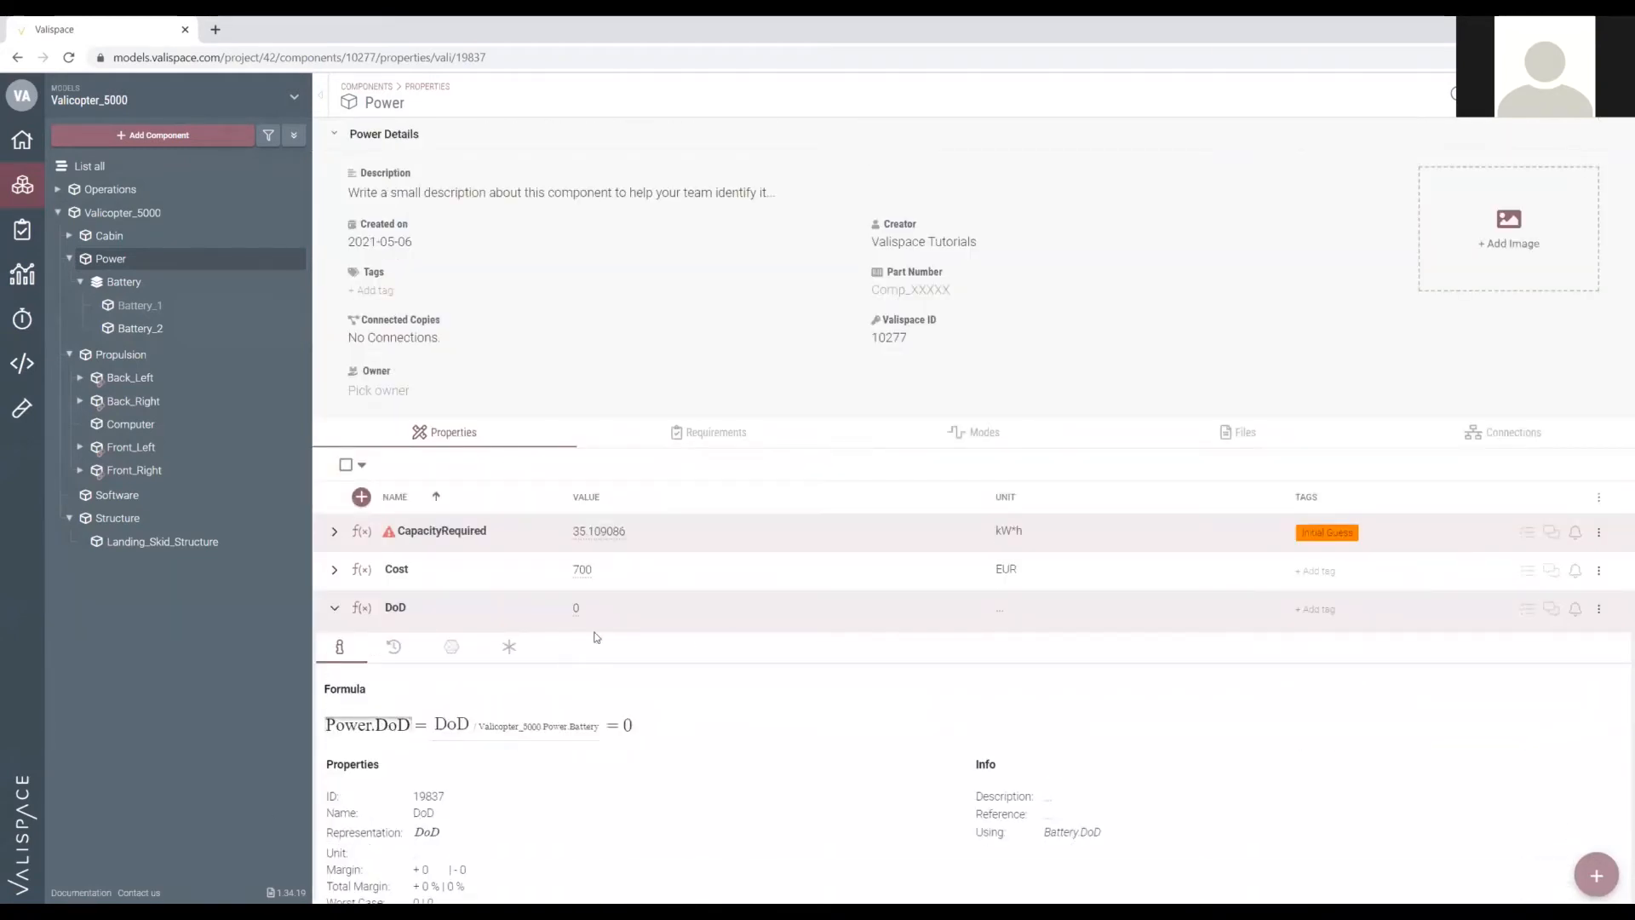
click(574, 611)
key(Escape)
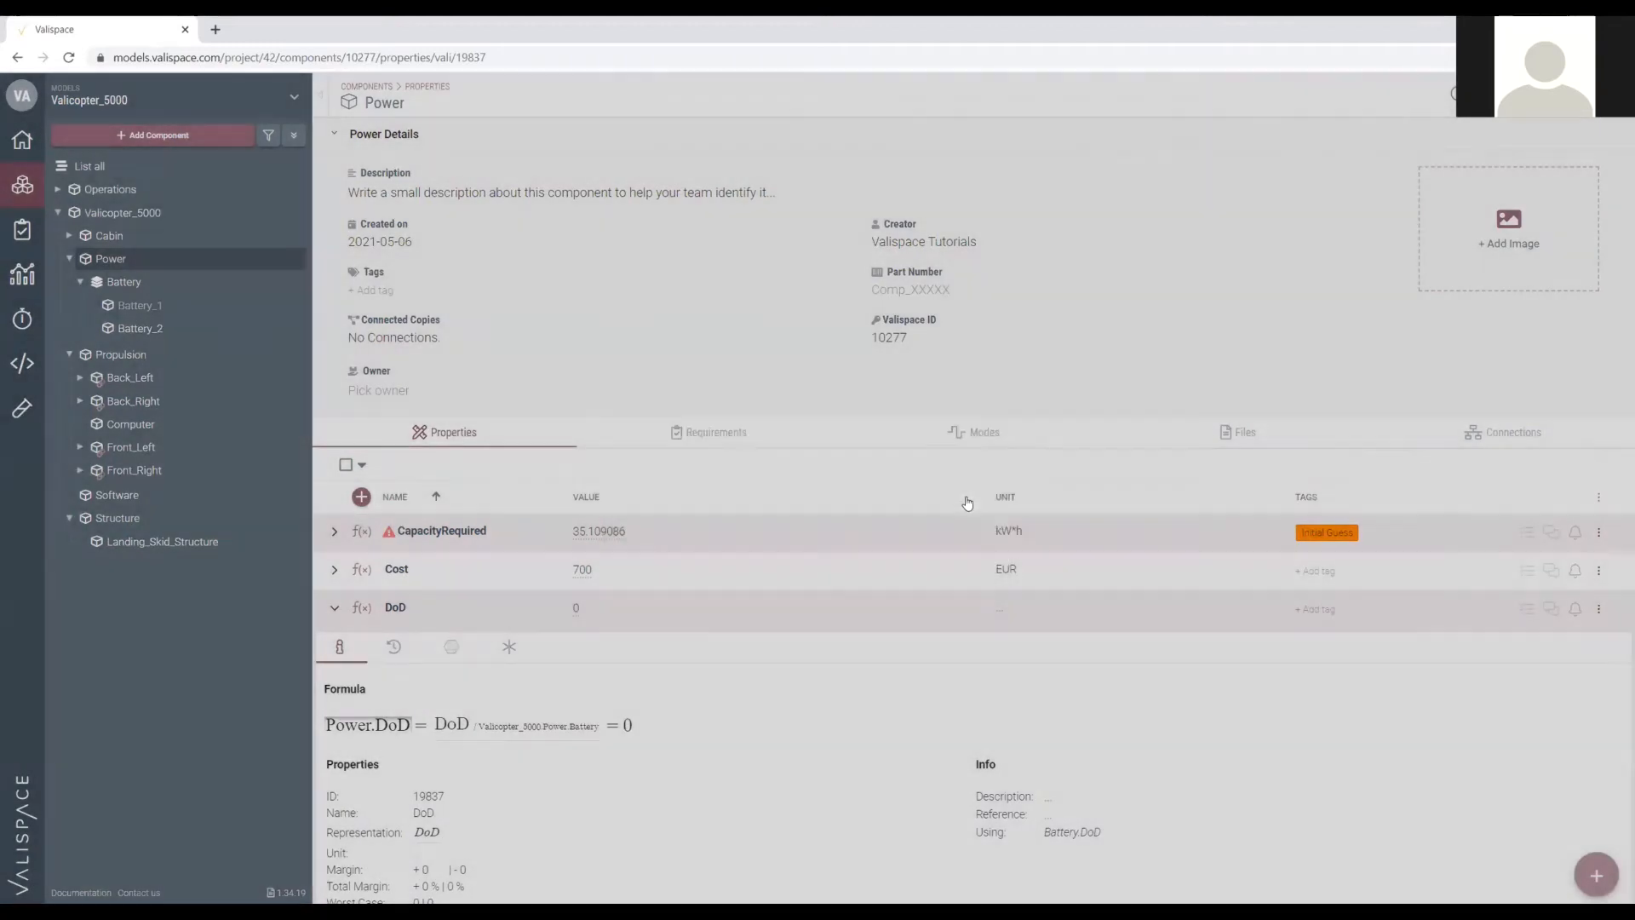
scroll(664, 706, down, 1)
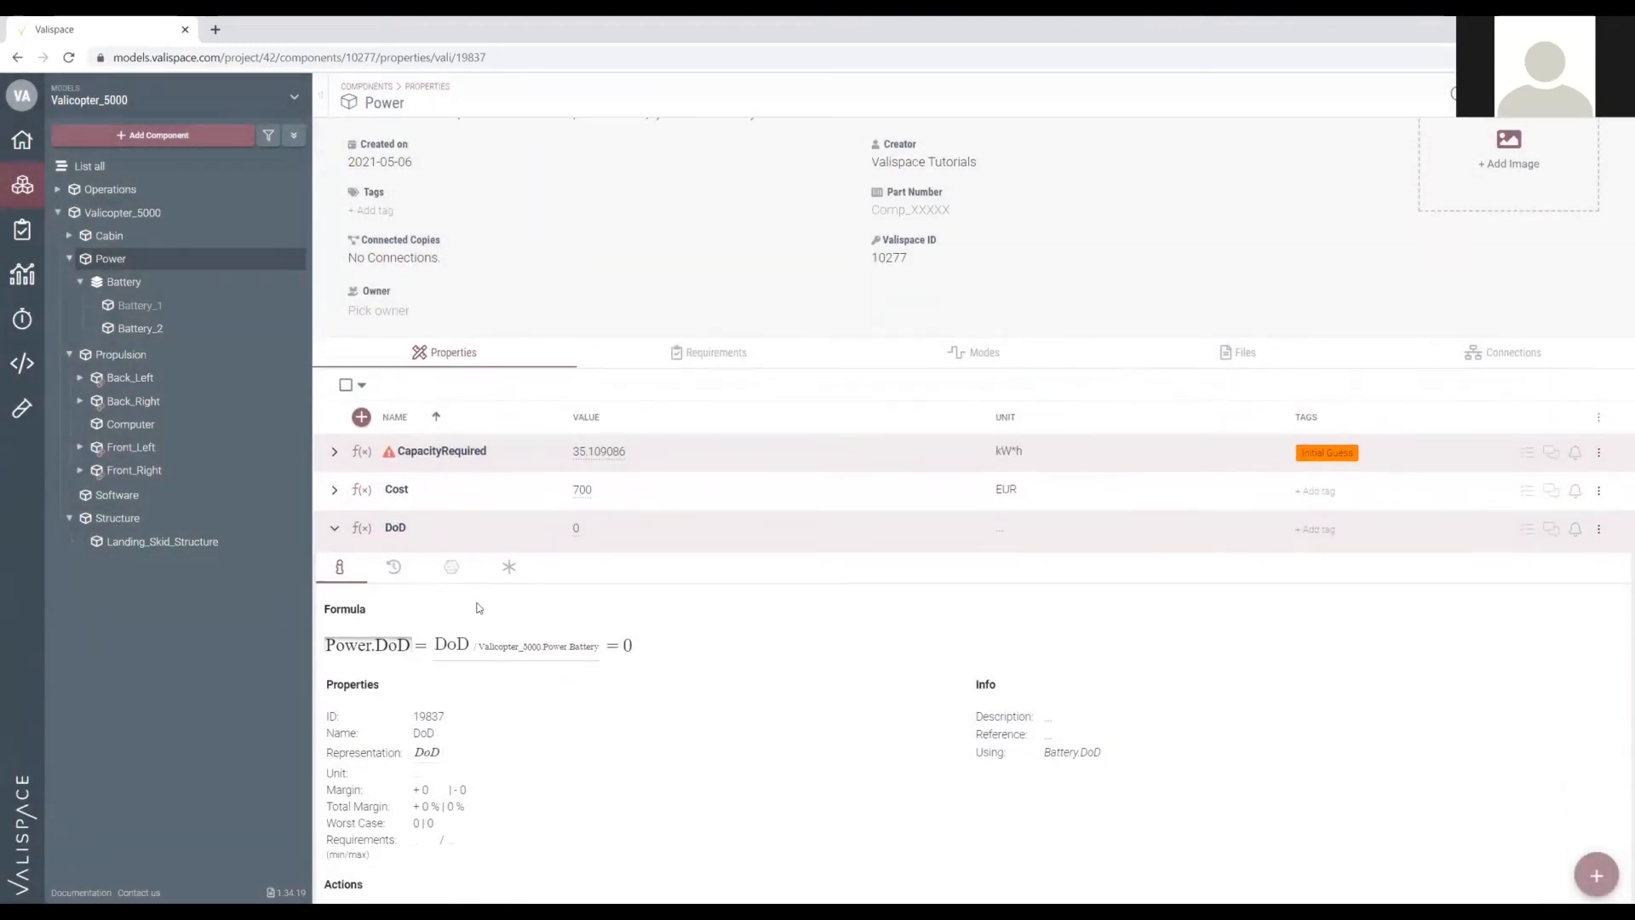
click(133, 284)
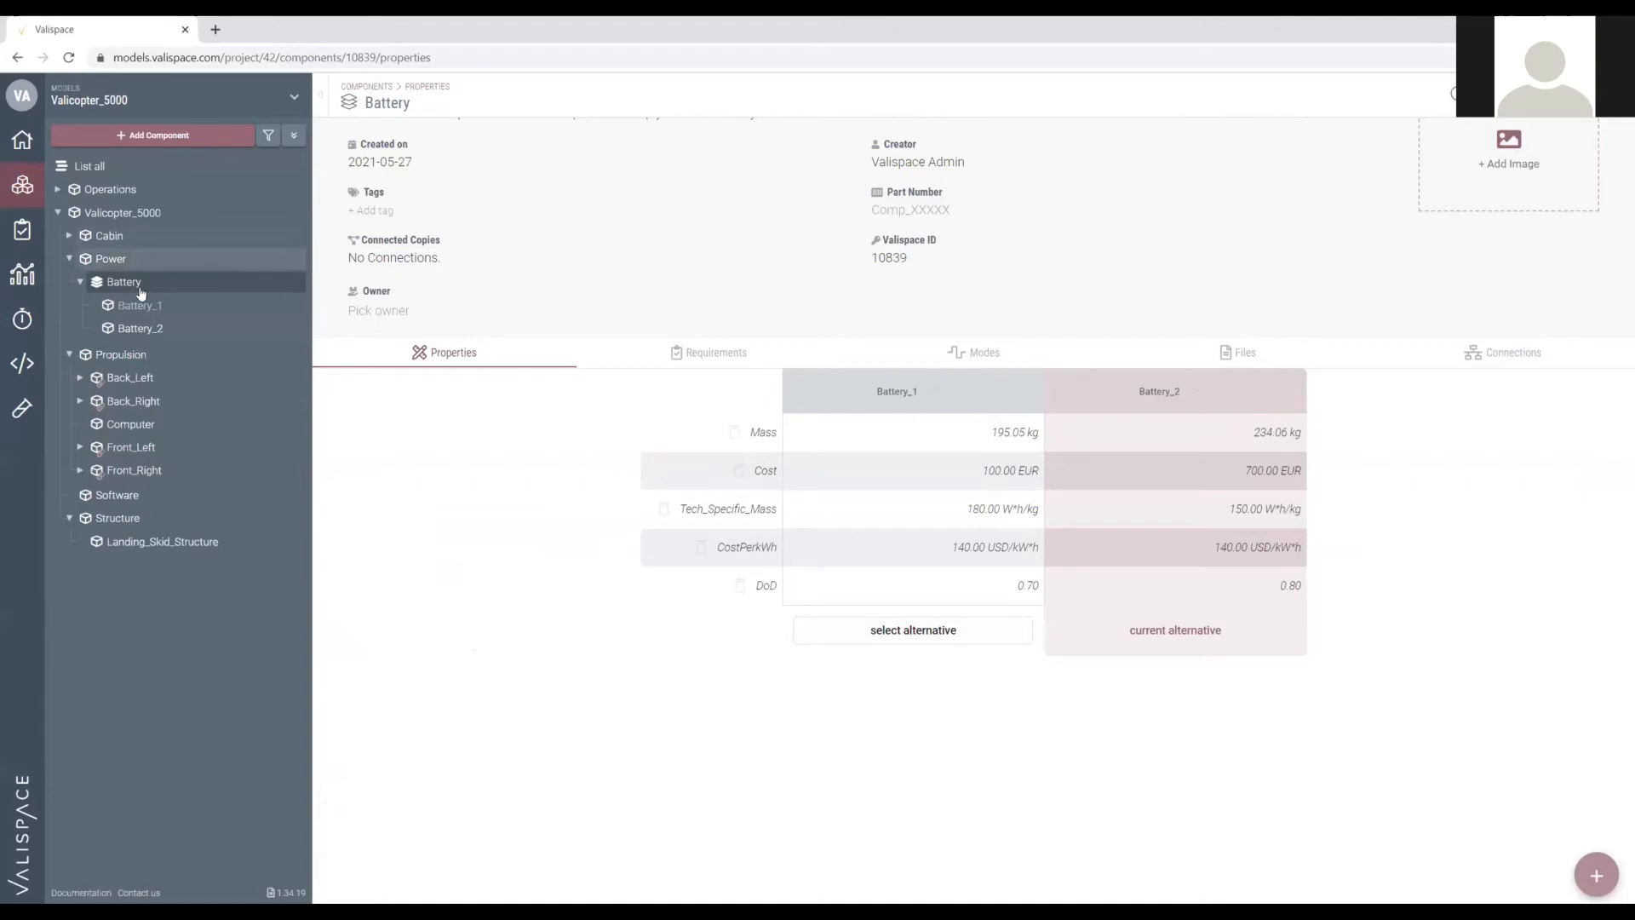
Examine the impact graph of Valicopter_5000's Mass with Cabin.Mass as the dependency.
click(143, 211)
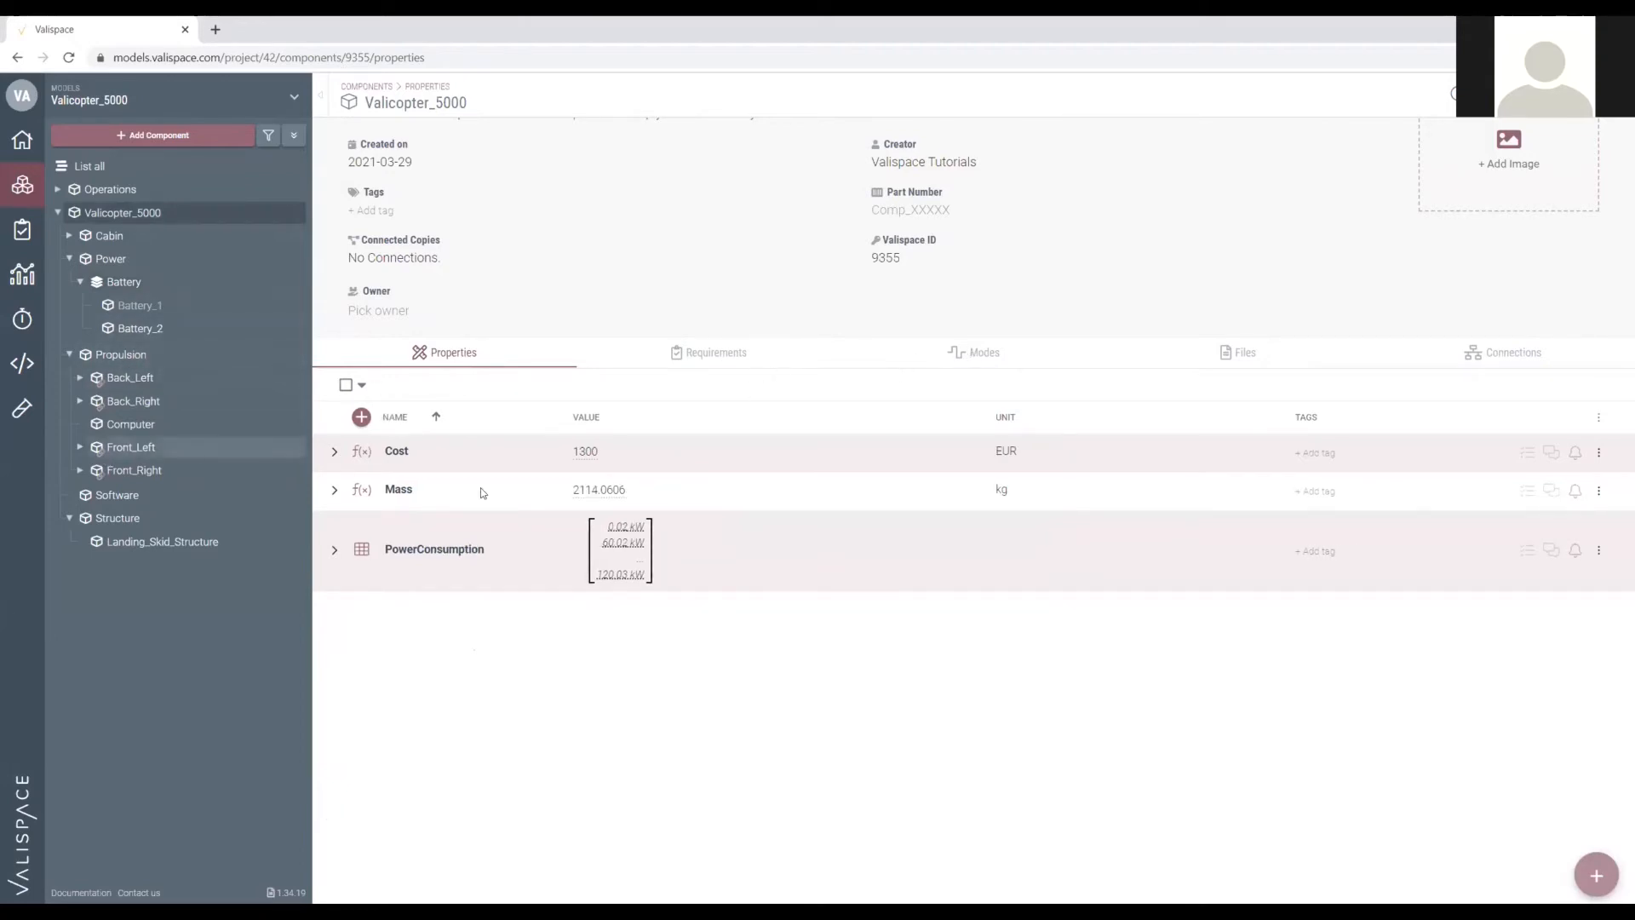
click(335, 491)
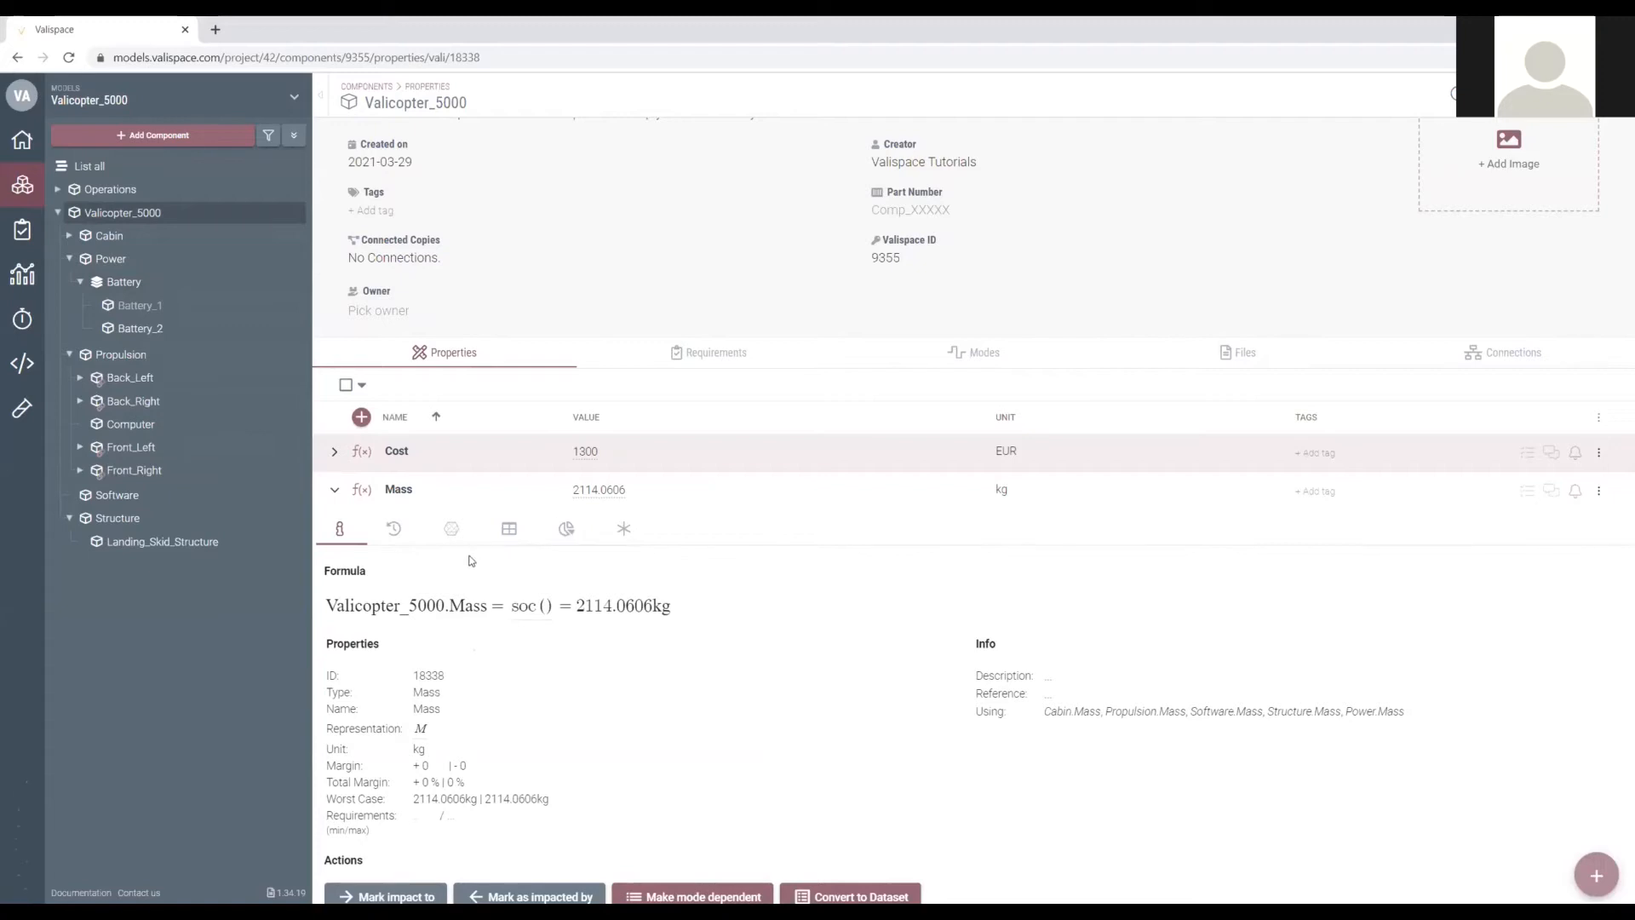
click(451, 530)
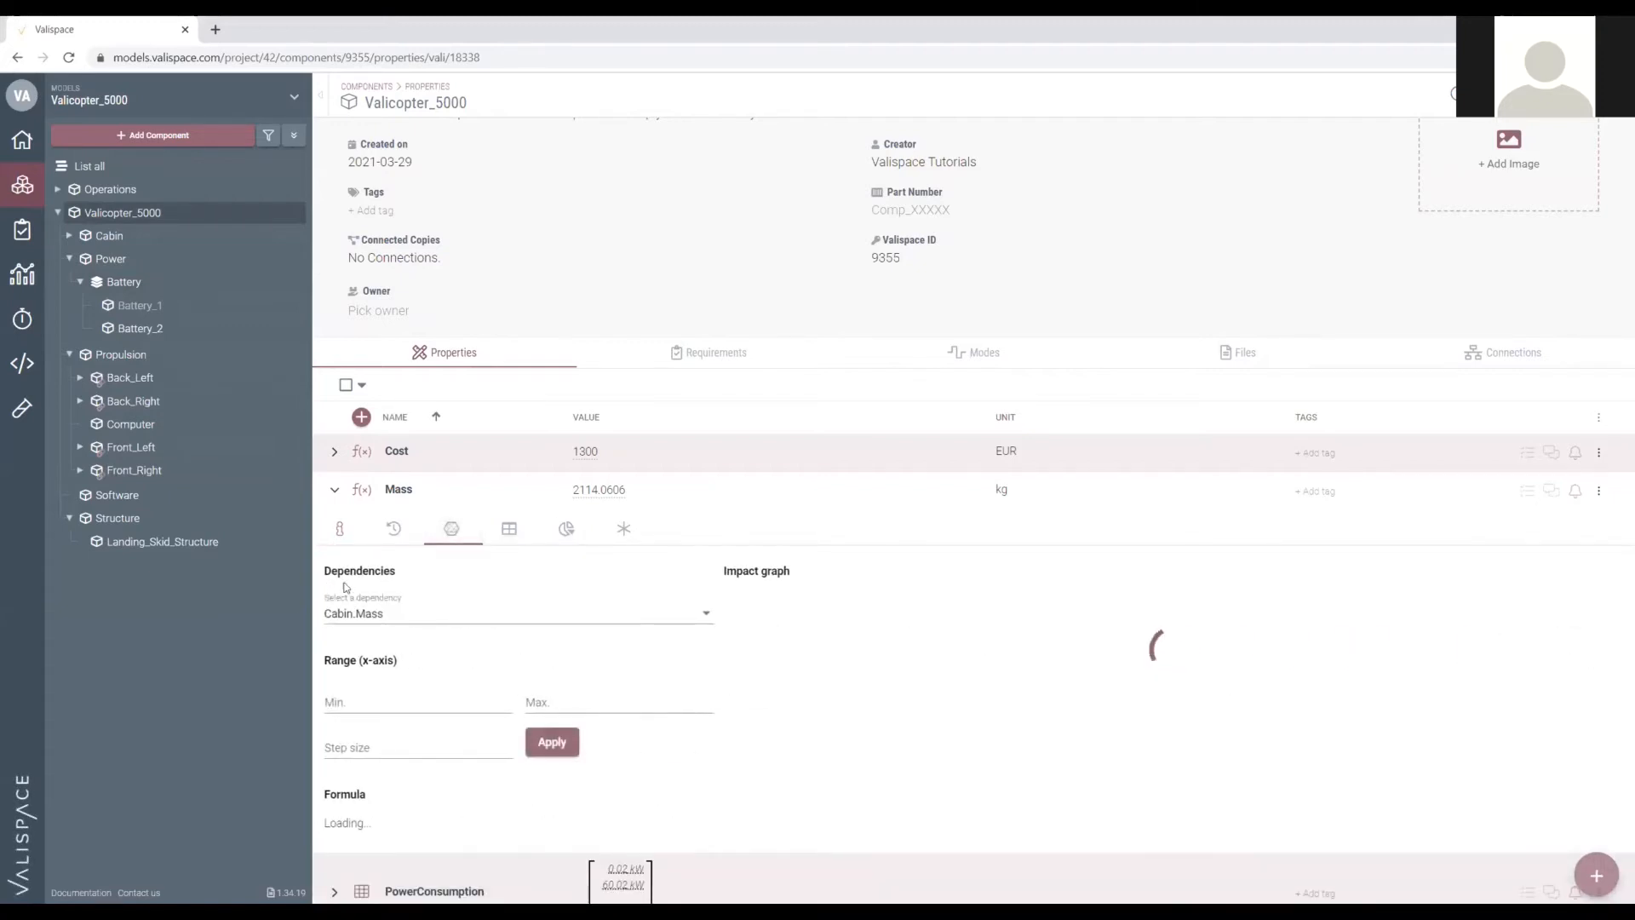
scroll(375, 630, down, 1)
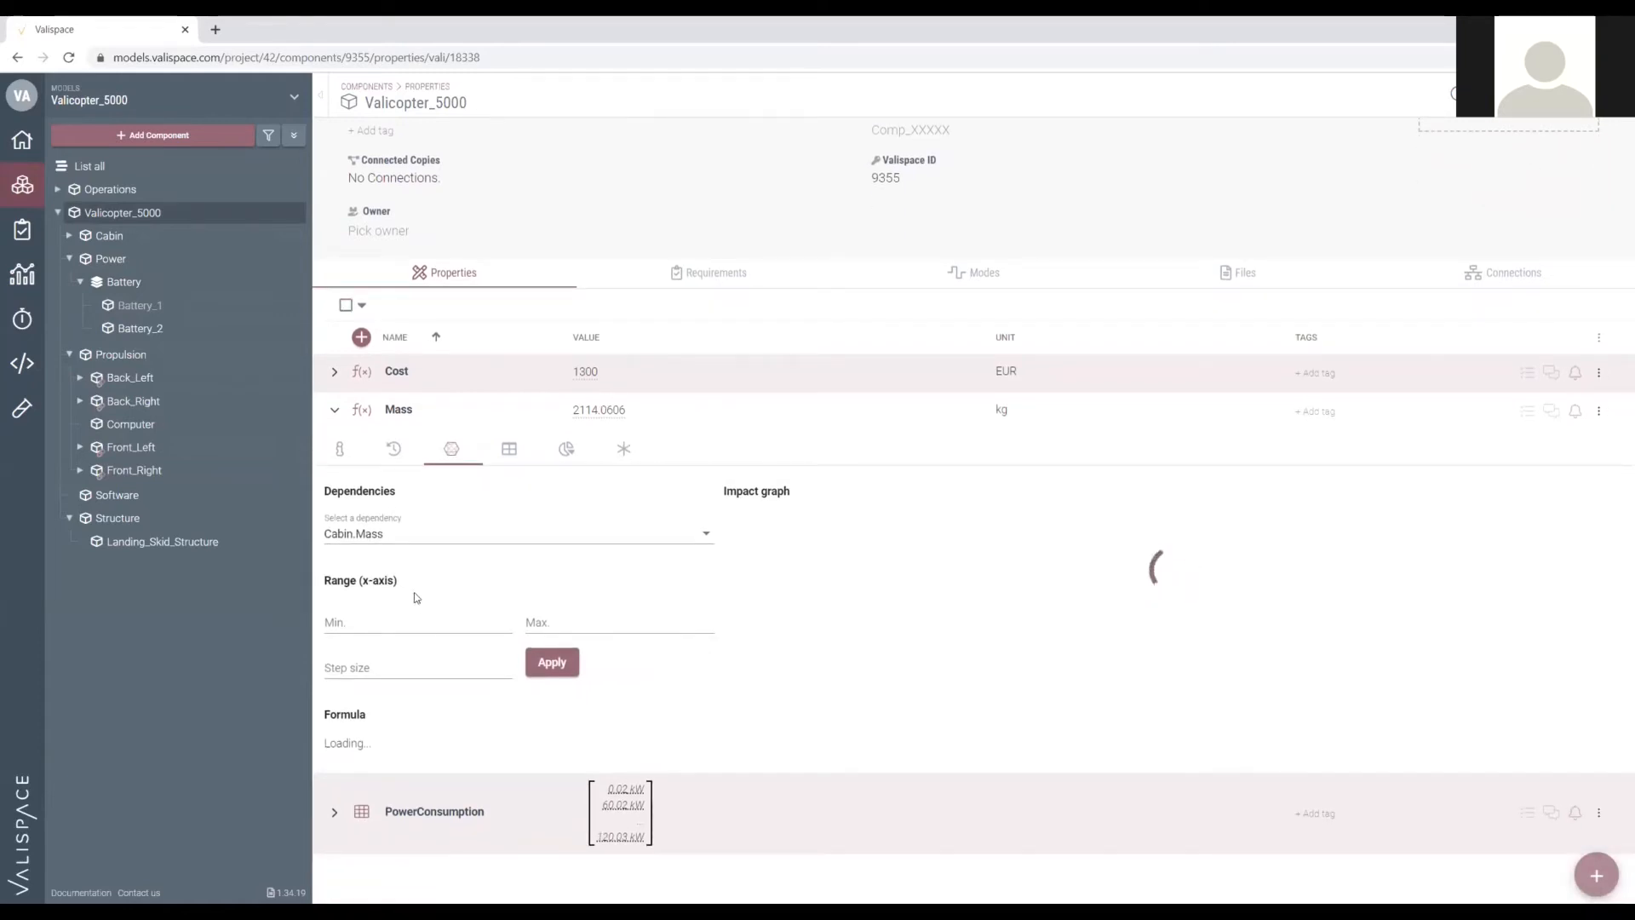
click(386, 538)
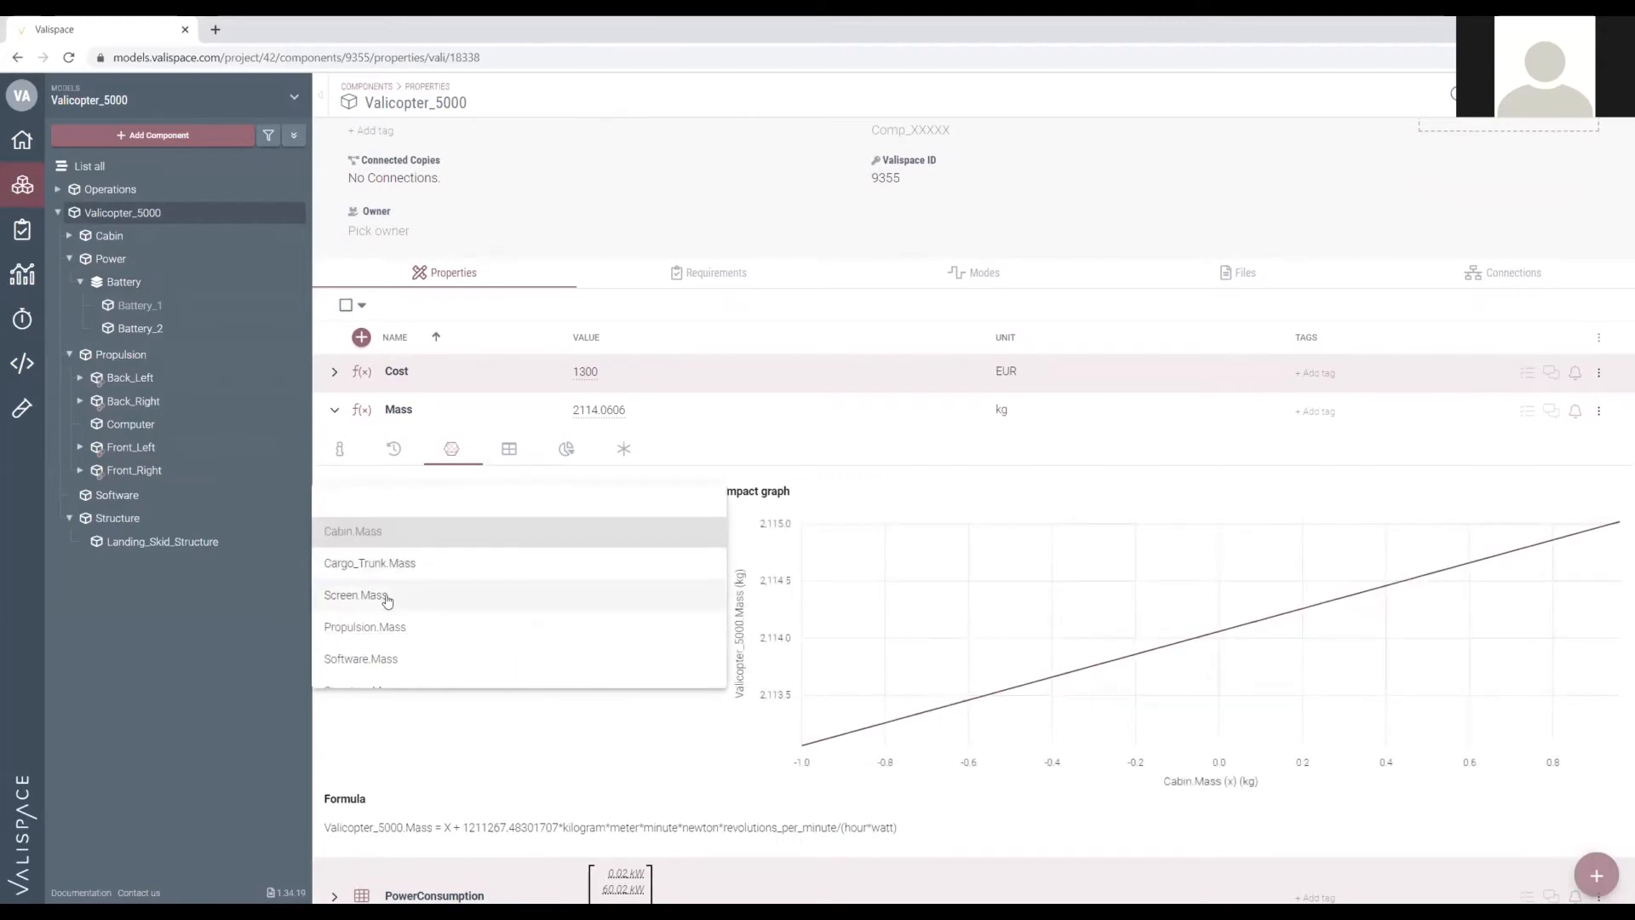
click(383, 531)
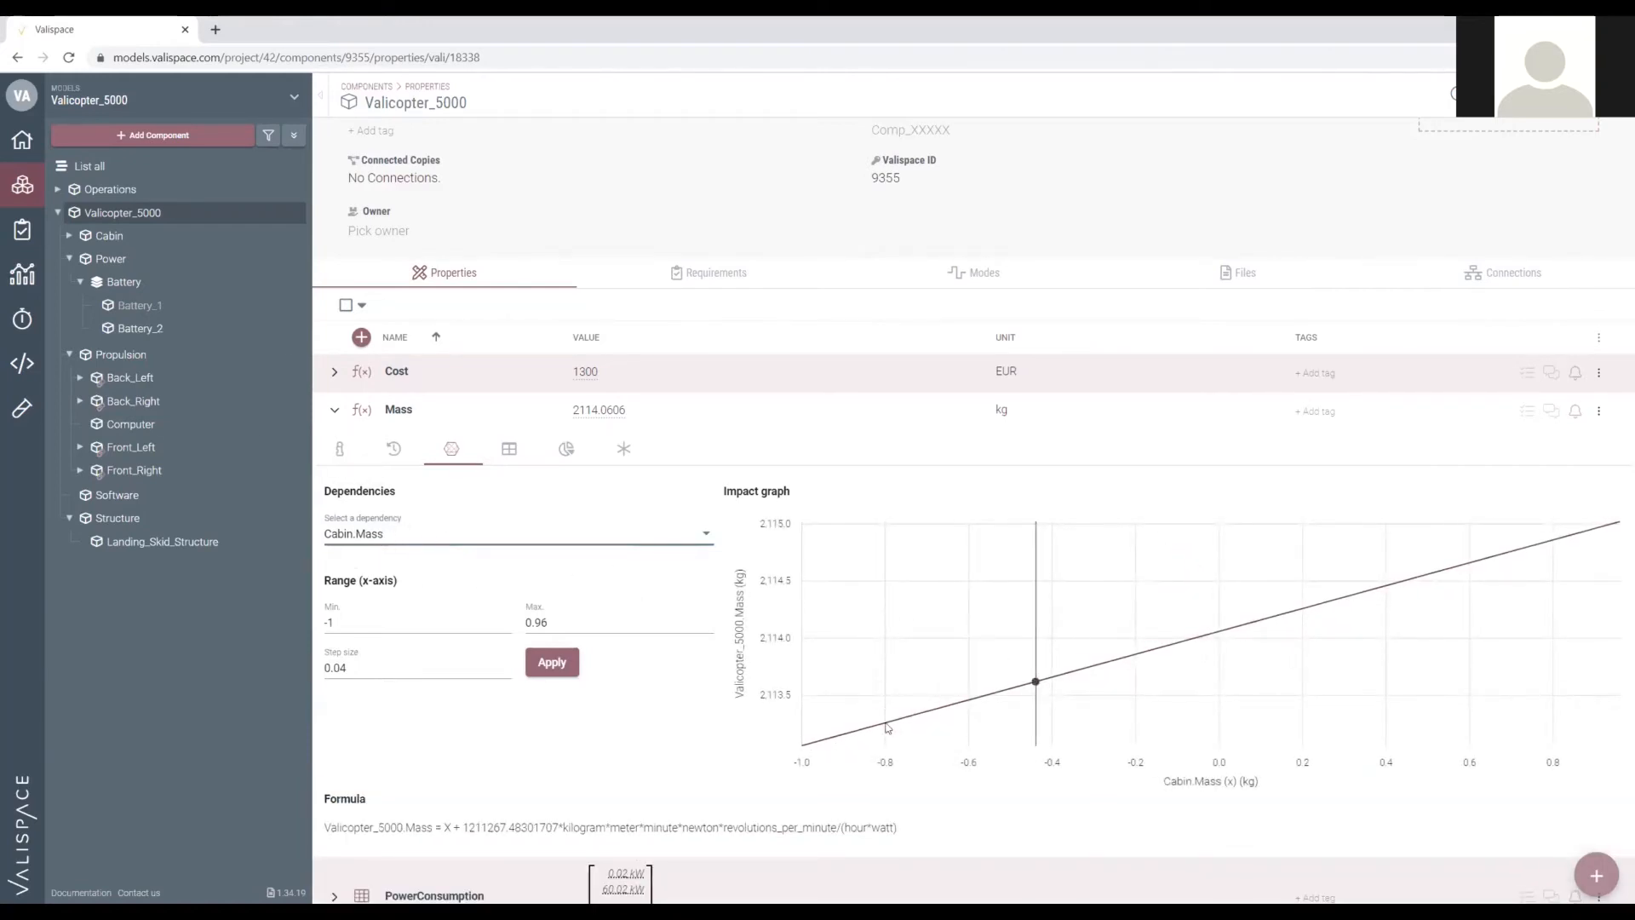
Plot the impact of Battery_2.Tech_Specific_Mass on Valicopter_5000's Mass and read along the curve.
click(413, 534)
text(eff)
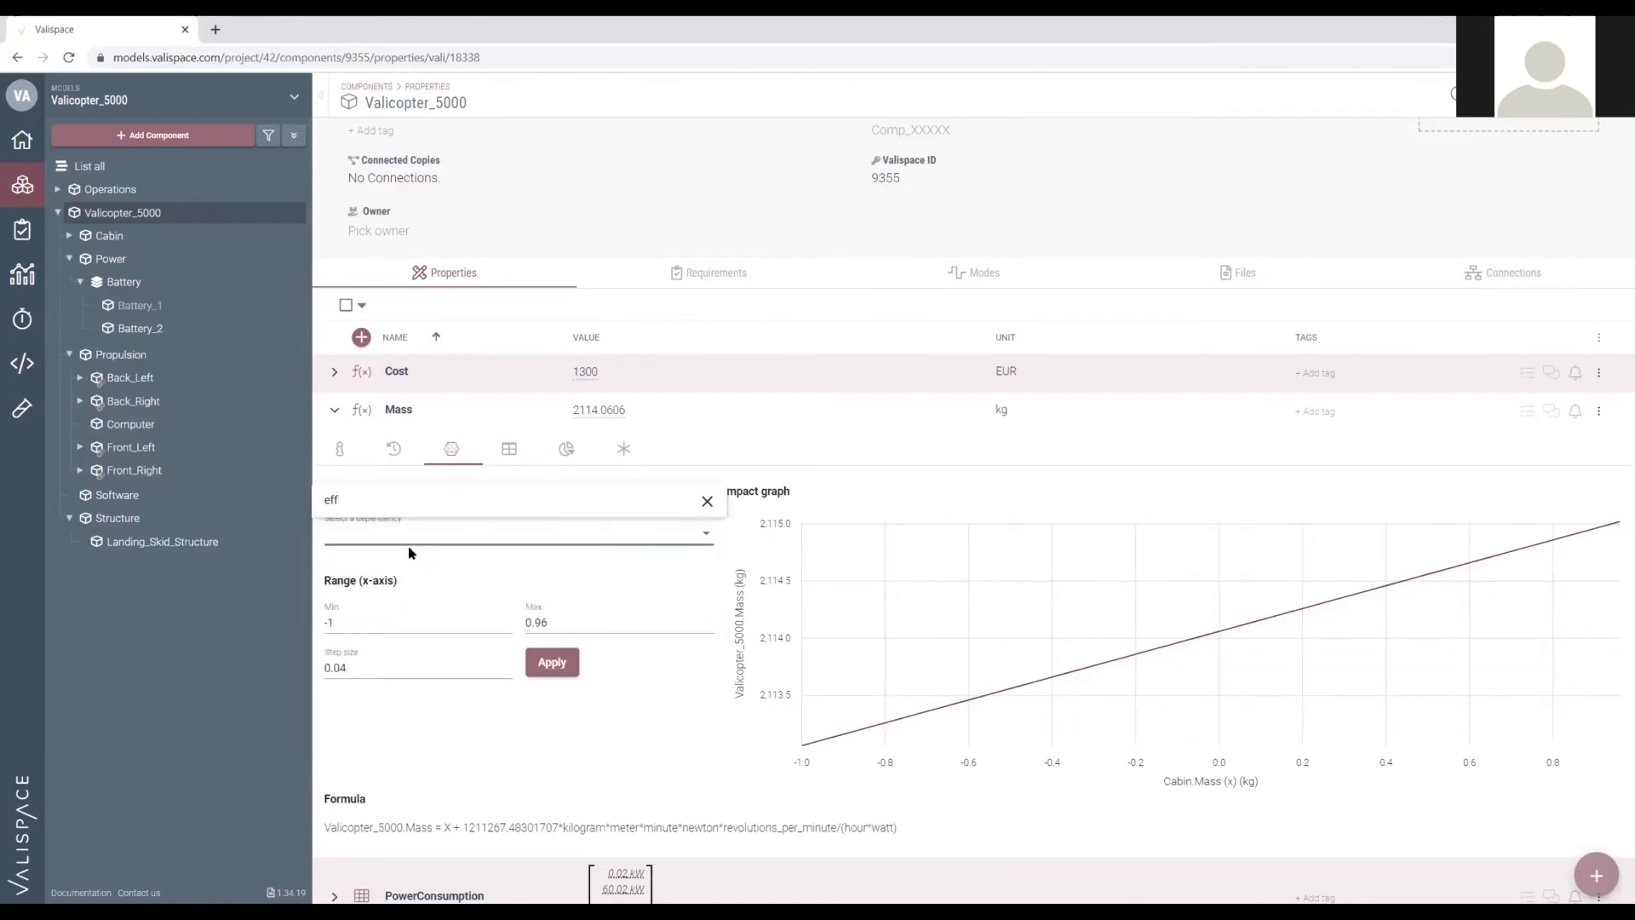
key(BackSpace)
key(BackSpace)
key(BackSpace)
text(tech)
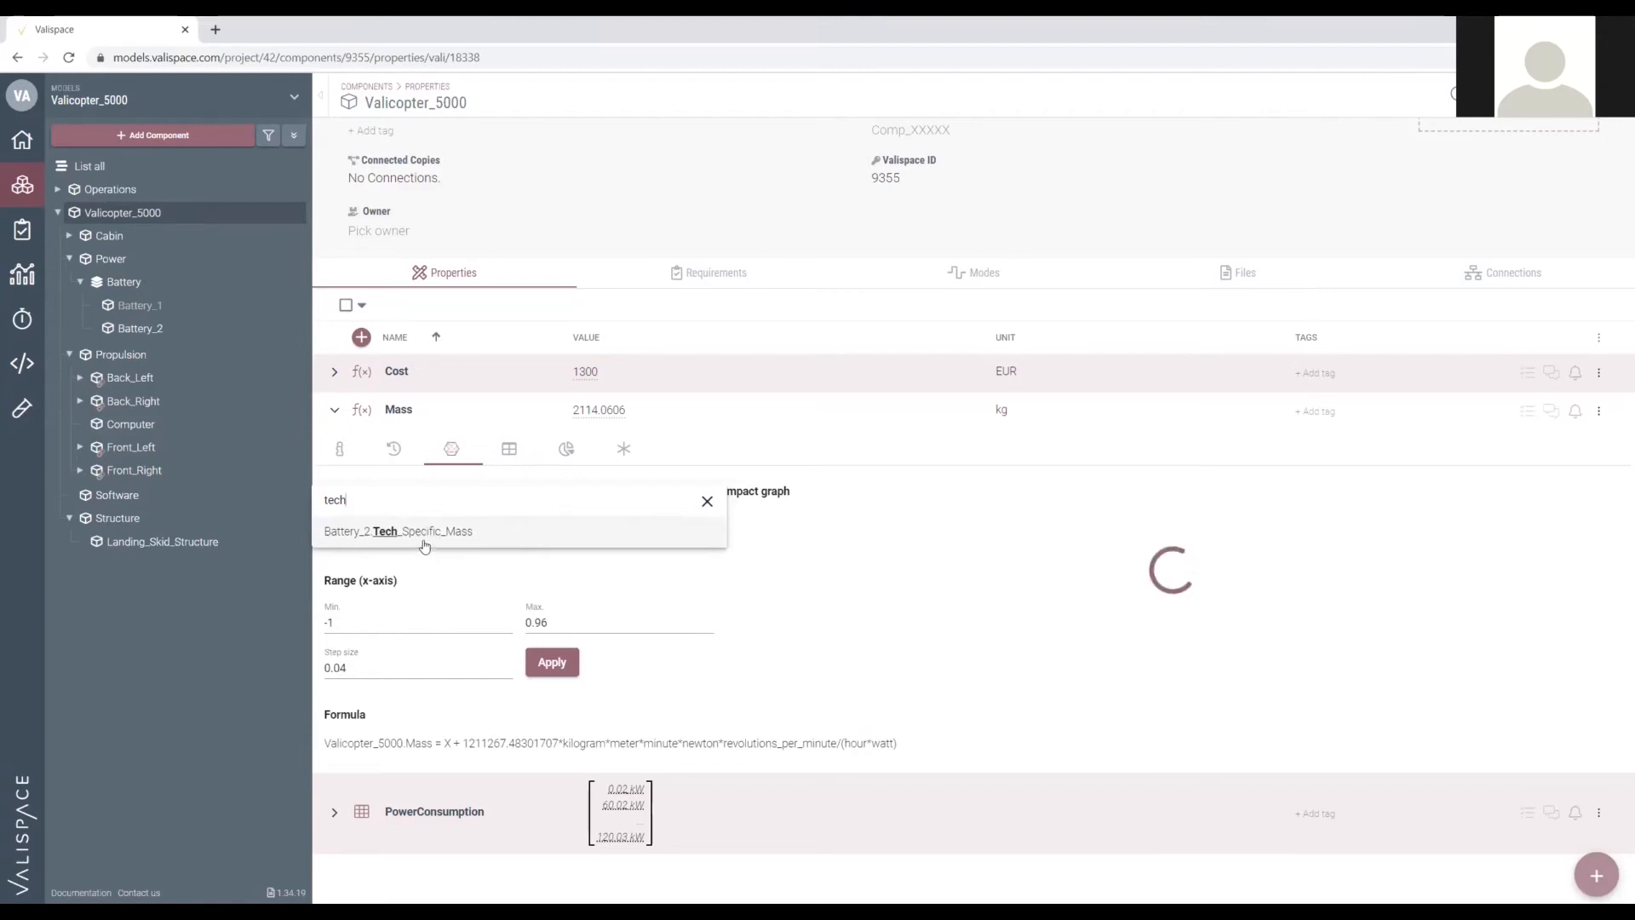
click(455, 533)
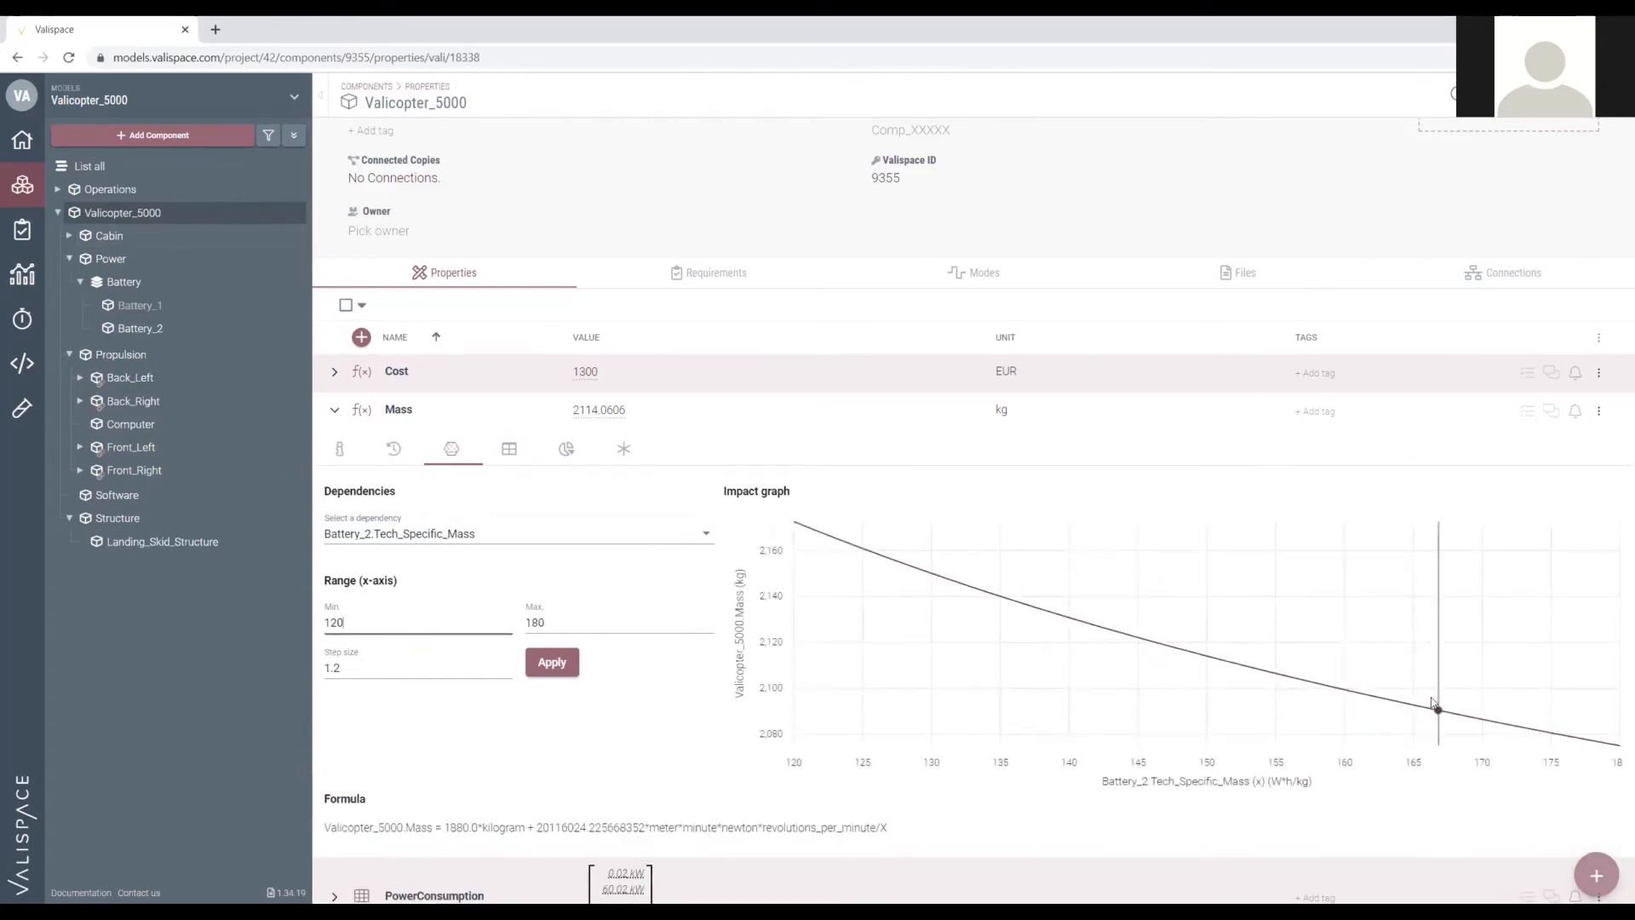
mouse_move(1260, 654)
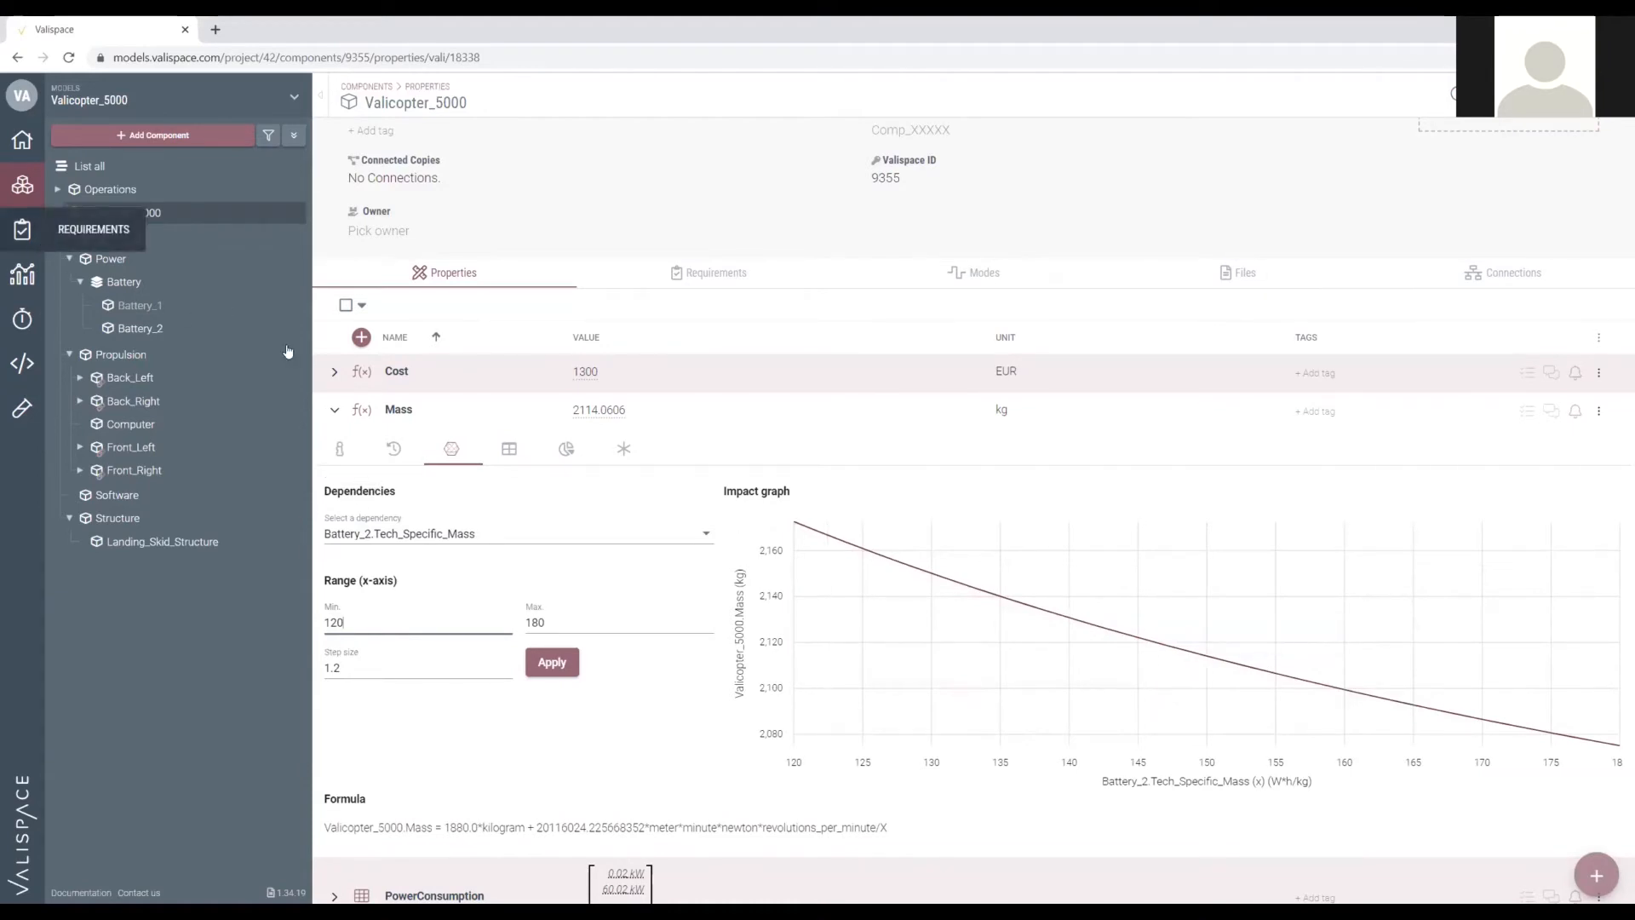
Review Power's properties, the Battery container's comparison of alternatives and the actions available for the container.
click(96, 287)
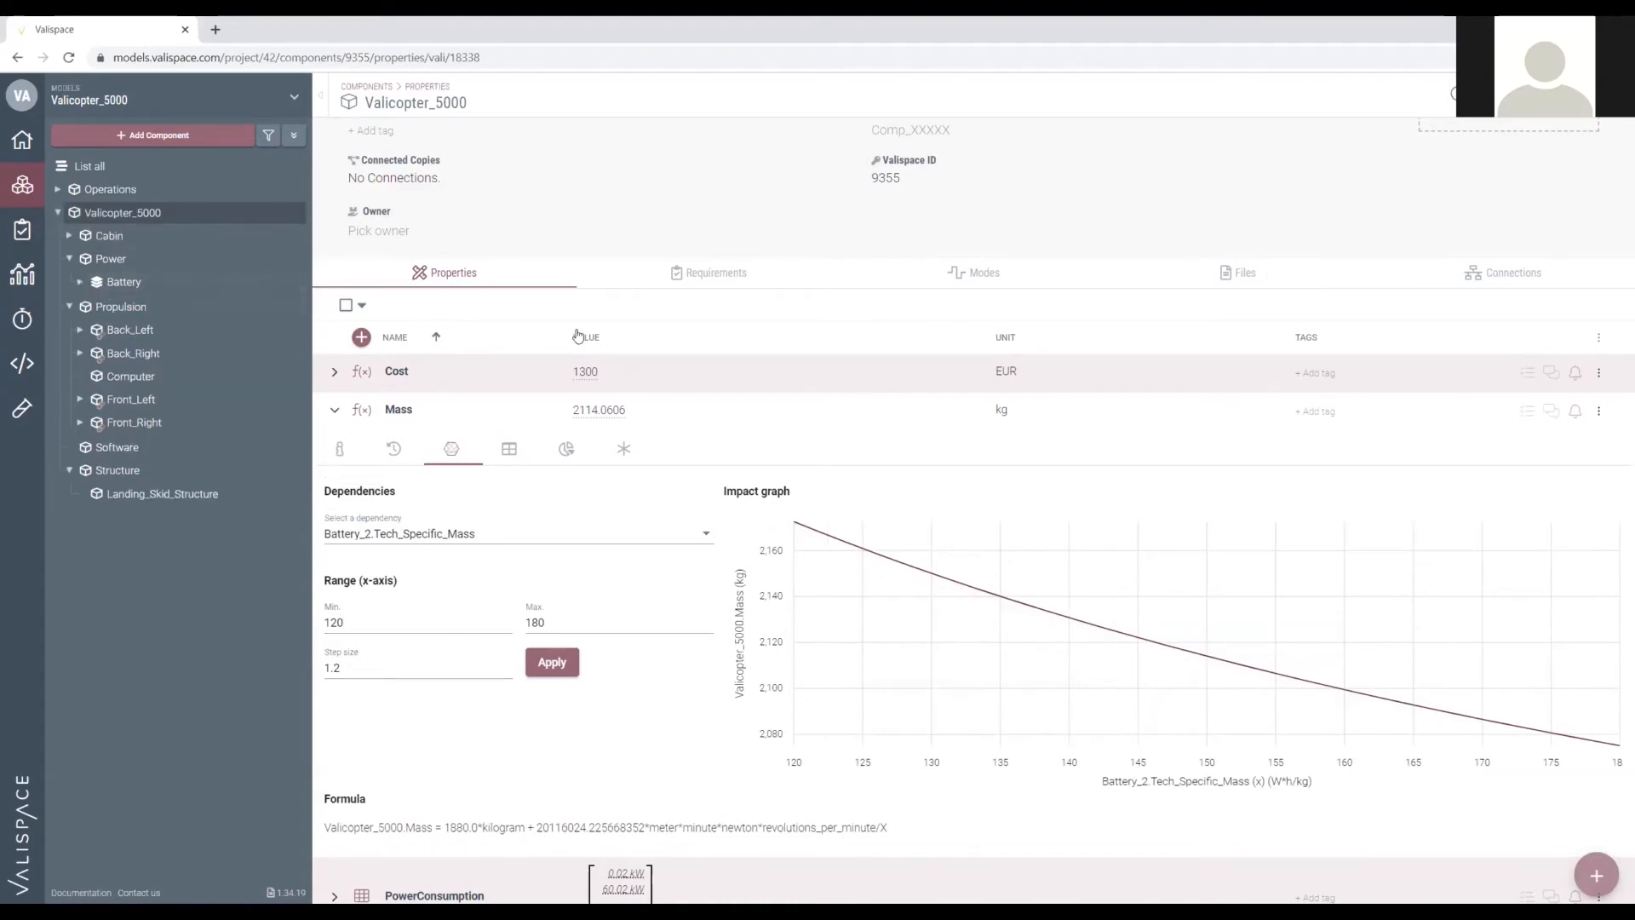
click(104, 259)
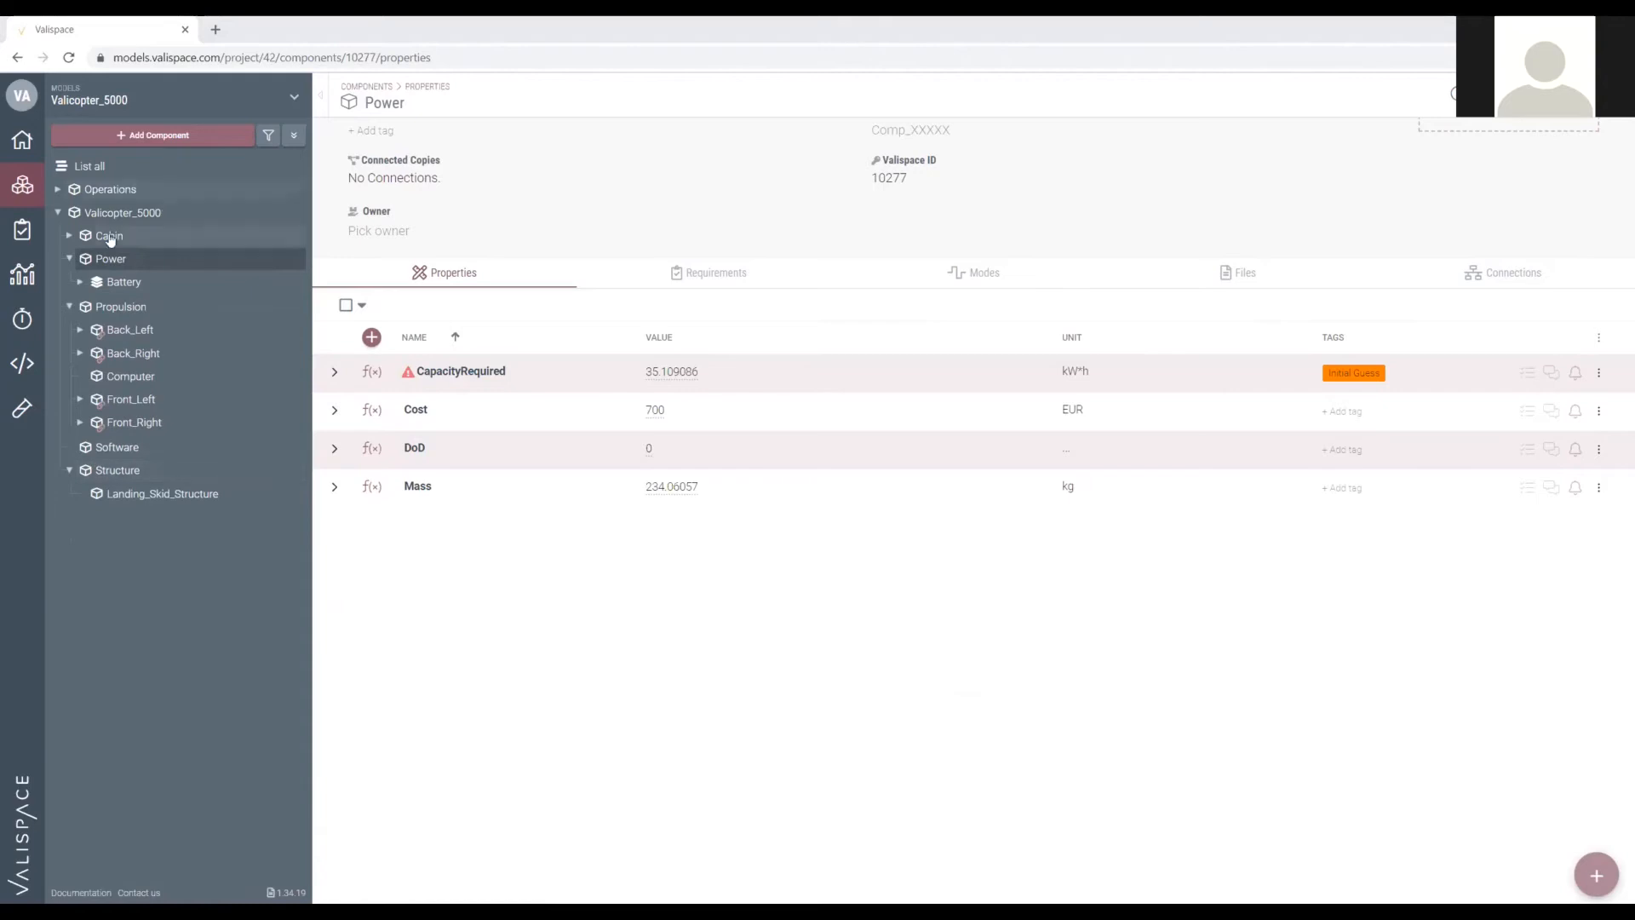
click(121, 284)
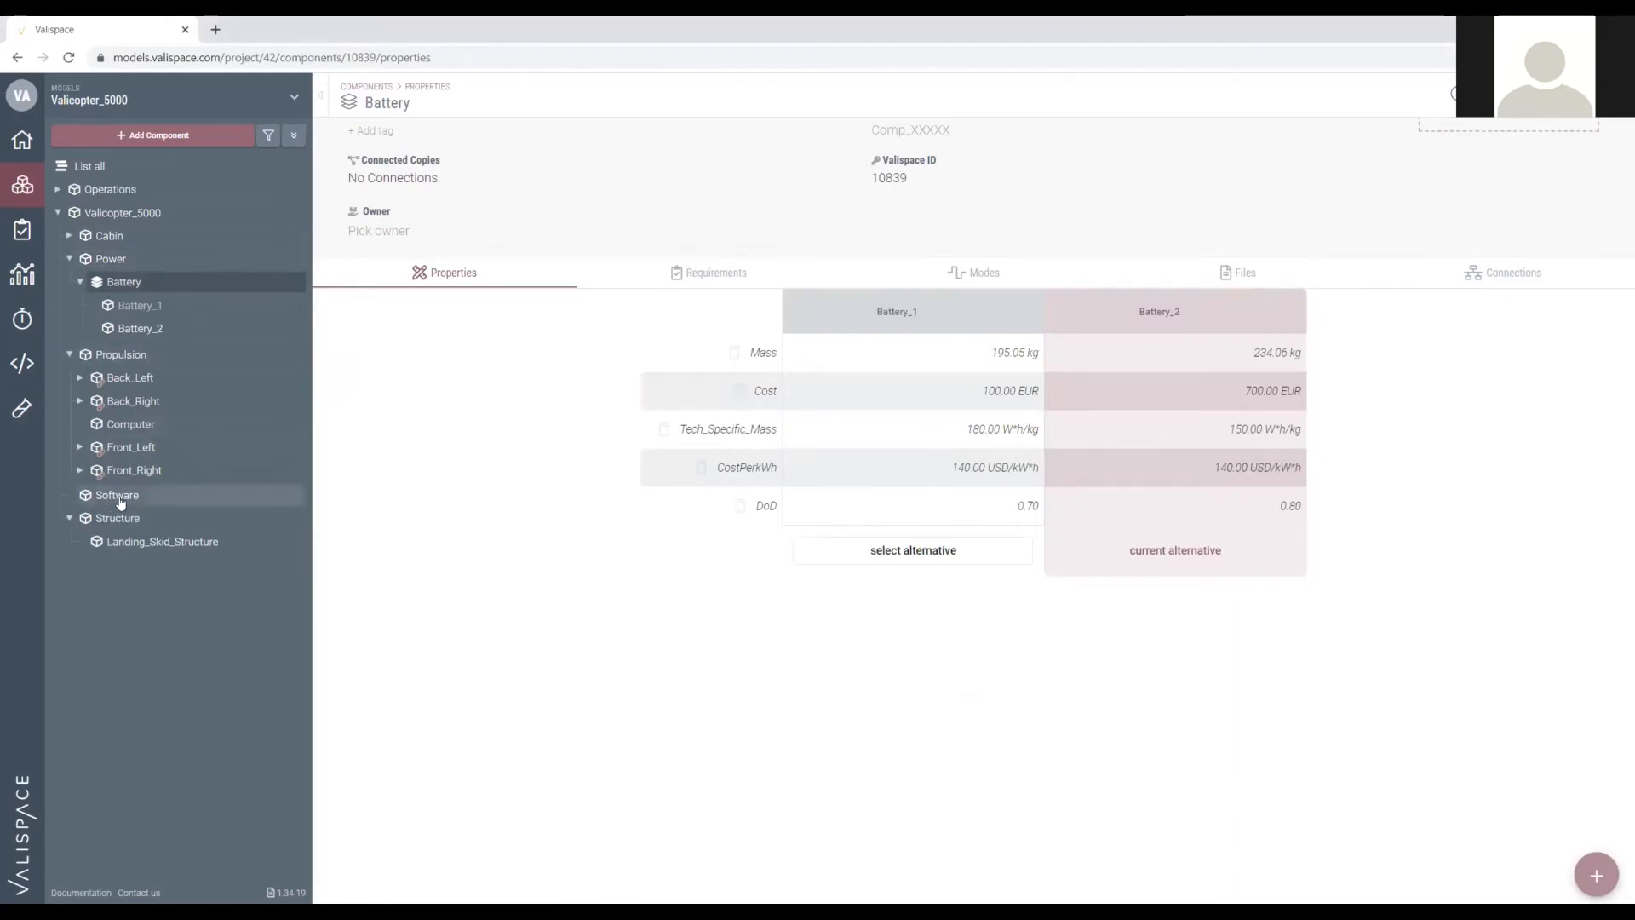
click(70, 518)
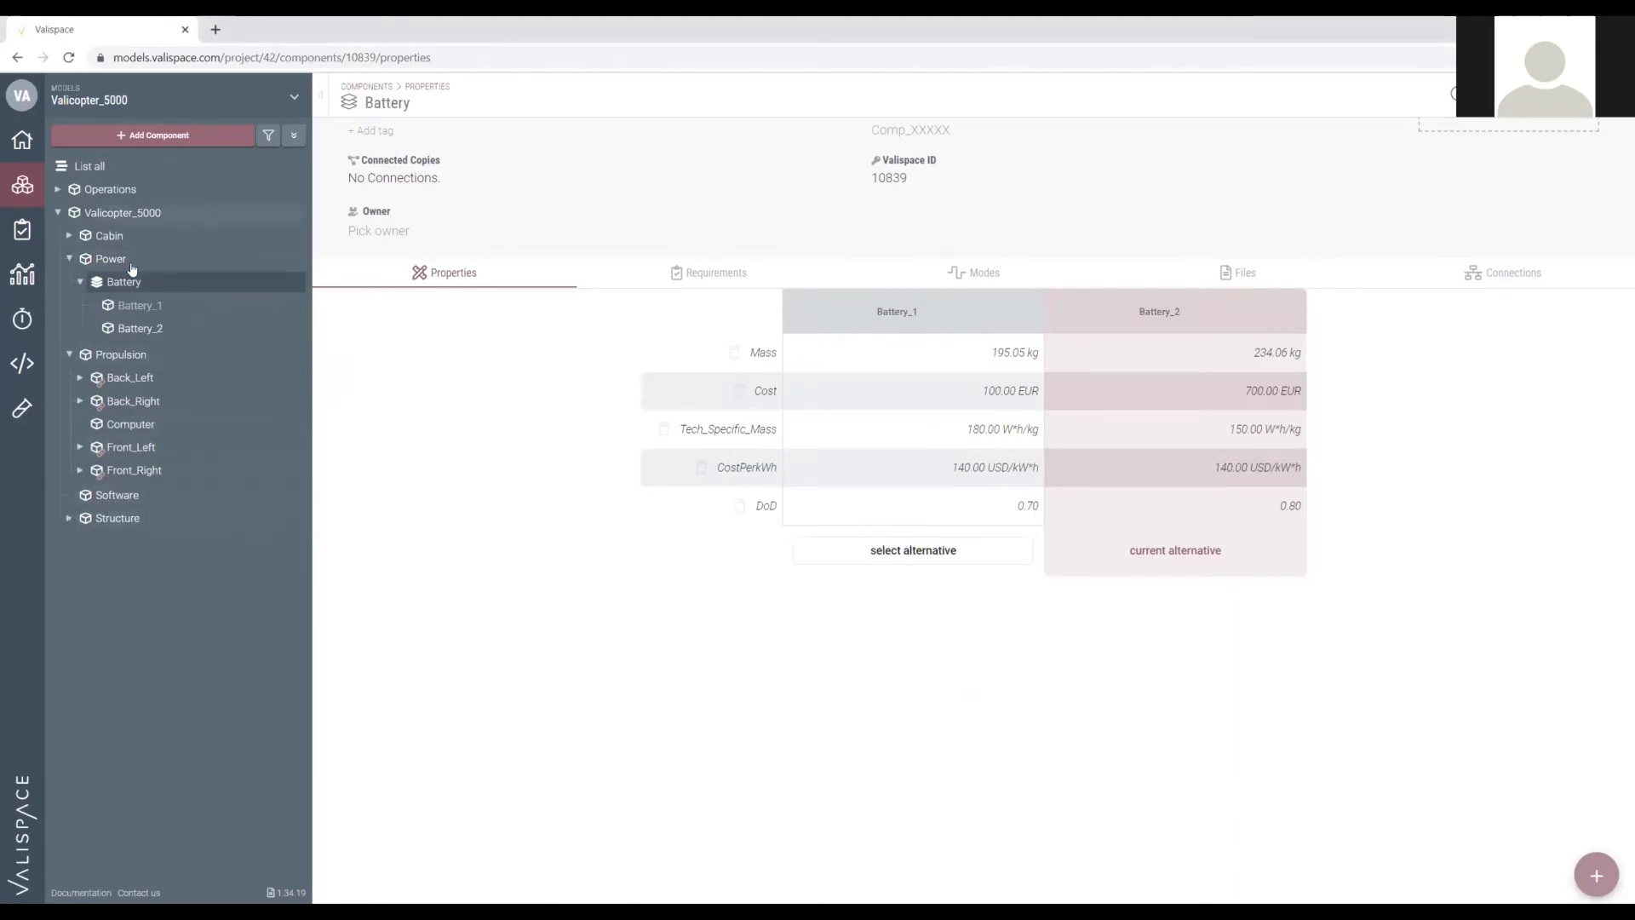
right_click(110, 283)
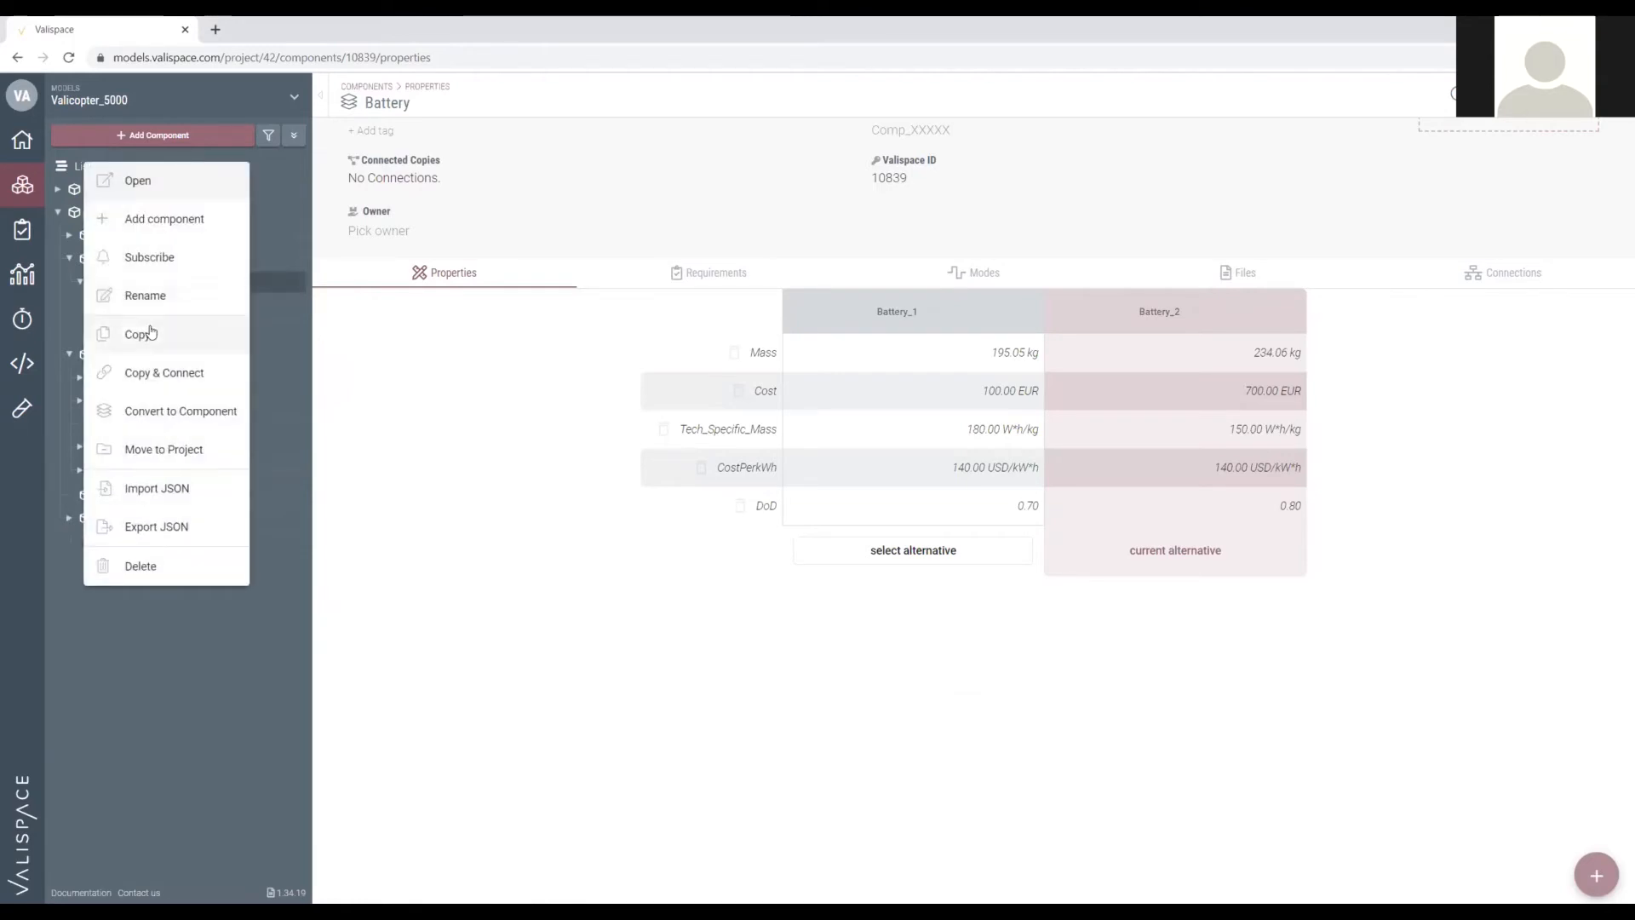
click(212, 596)
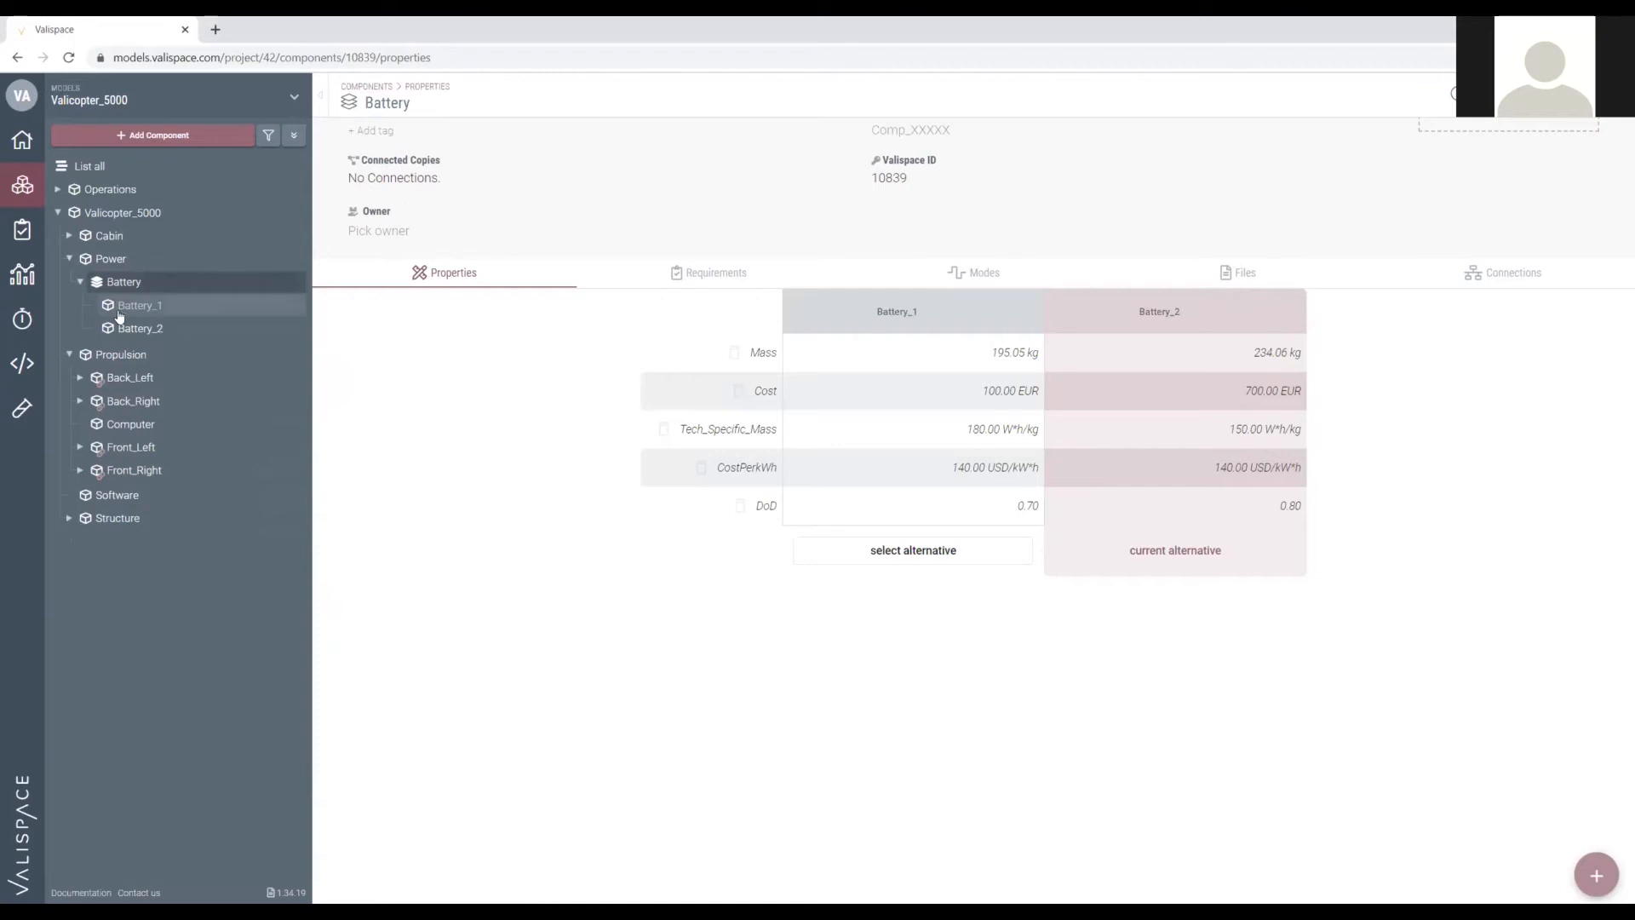
Convert the Cabin's Screen component to an alternative container and expand it in the component tree.
click(111, 238)
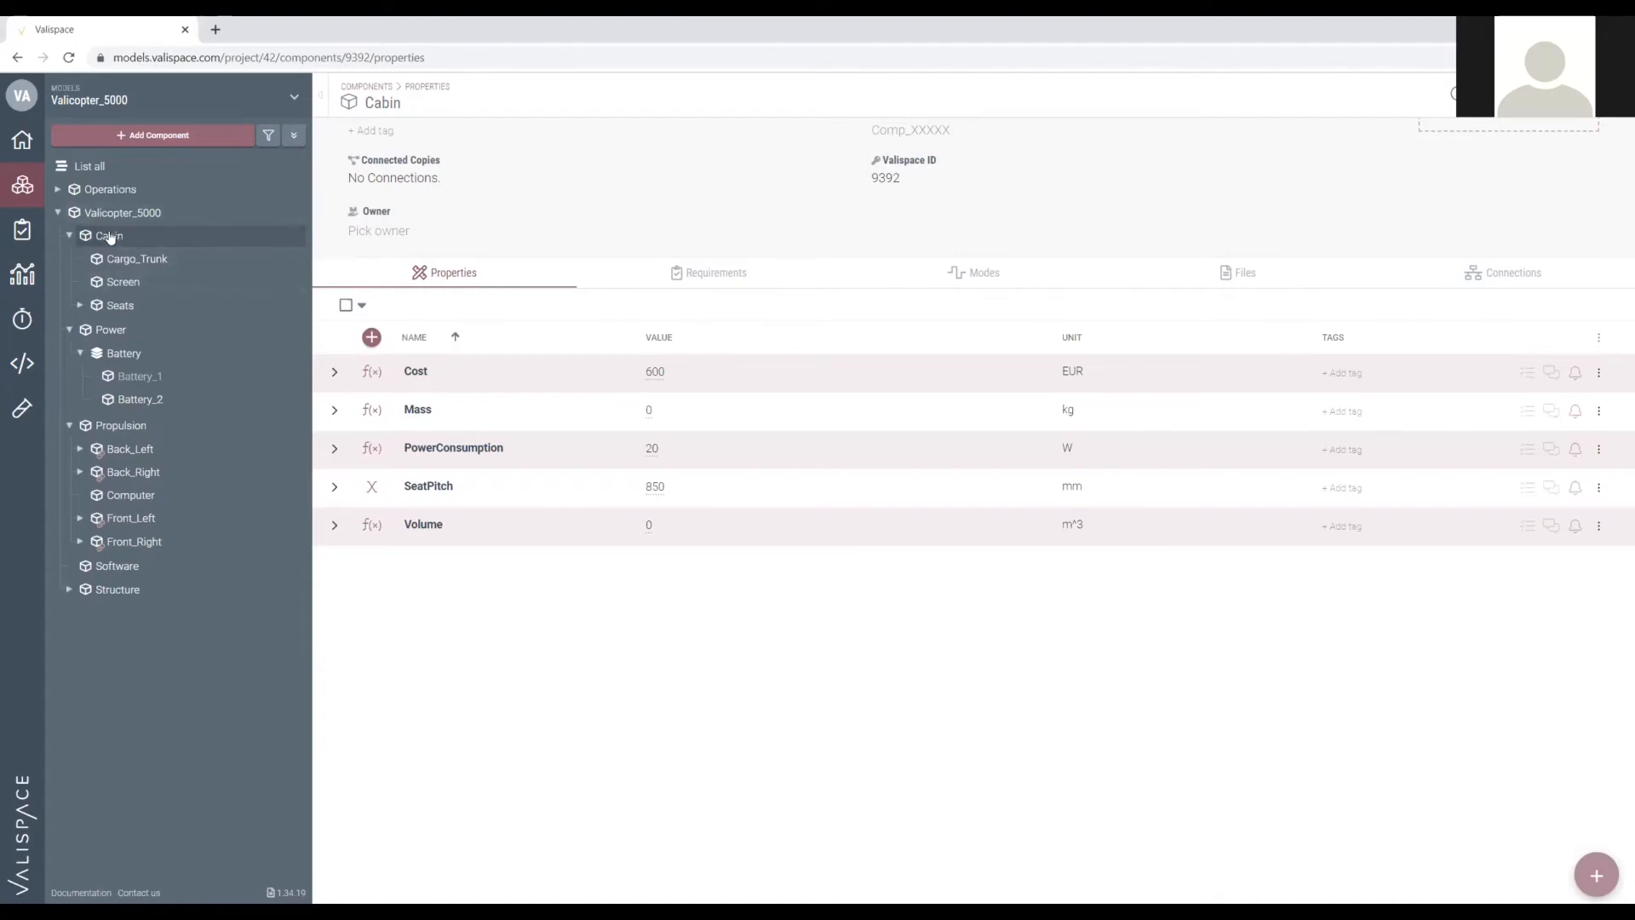
click(170, 287)
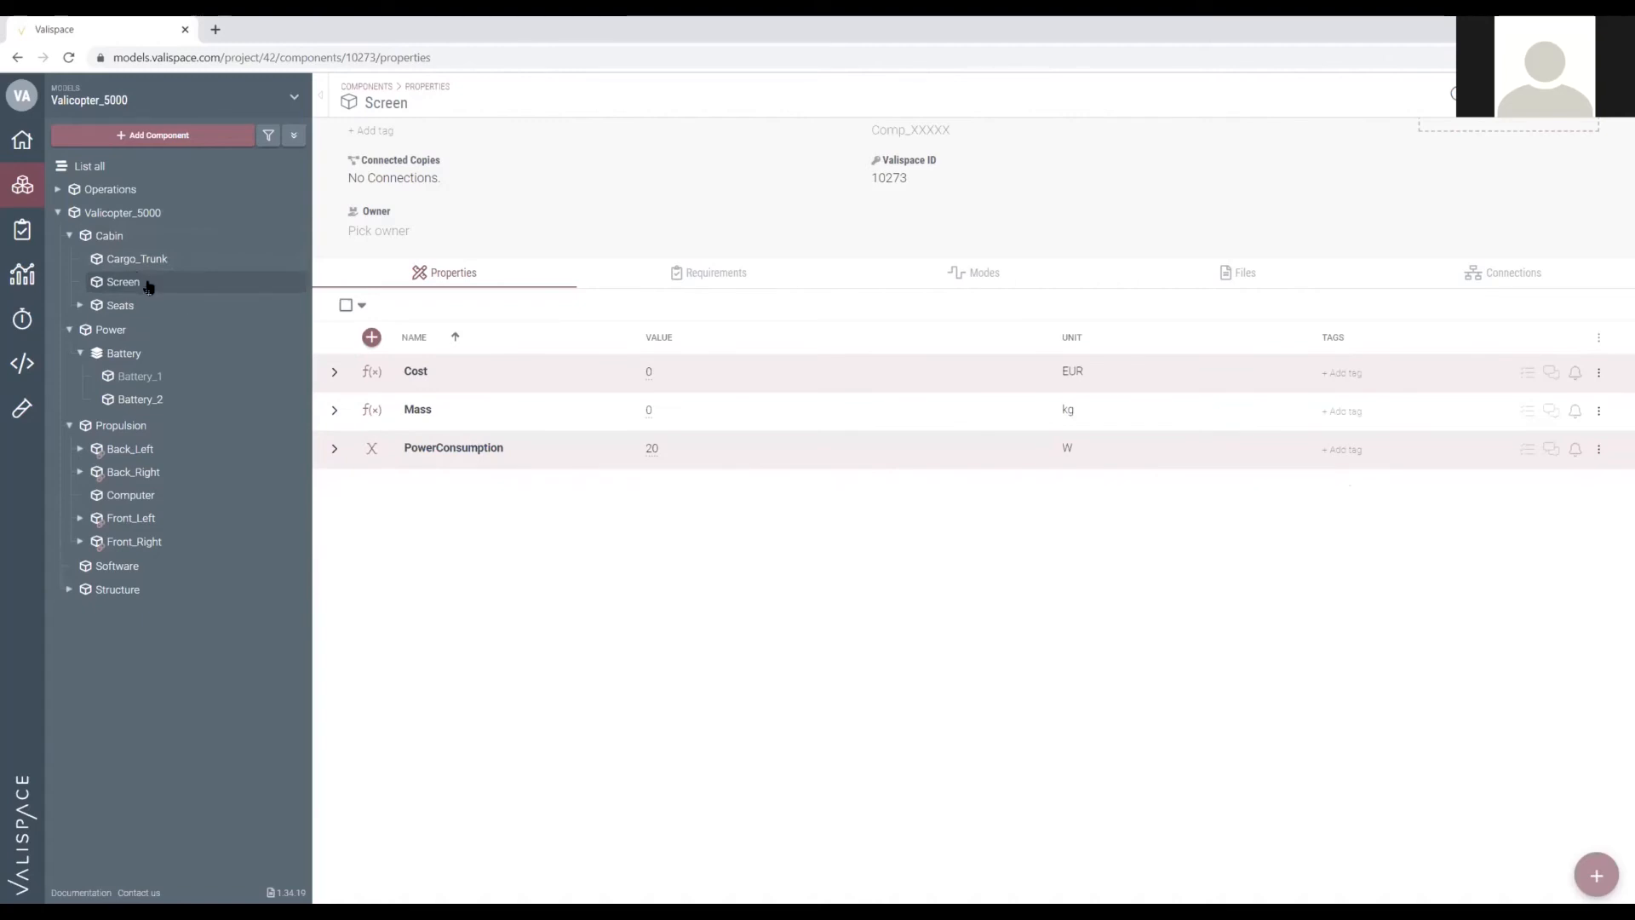
right_click(142, 284)
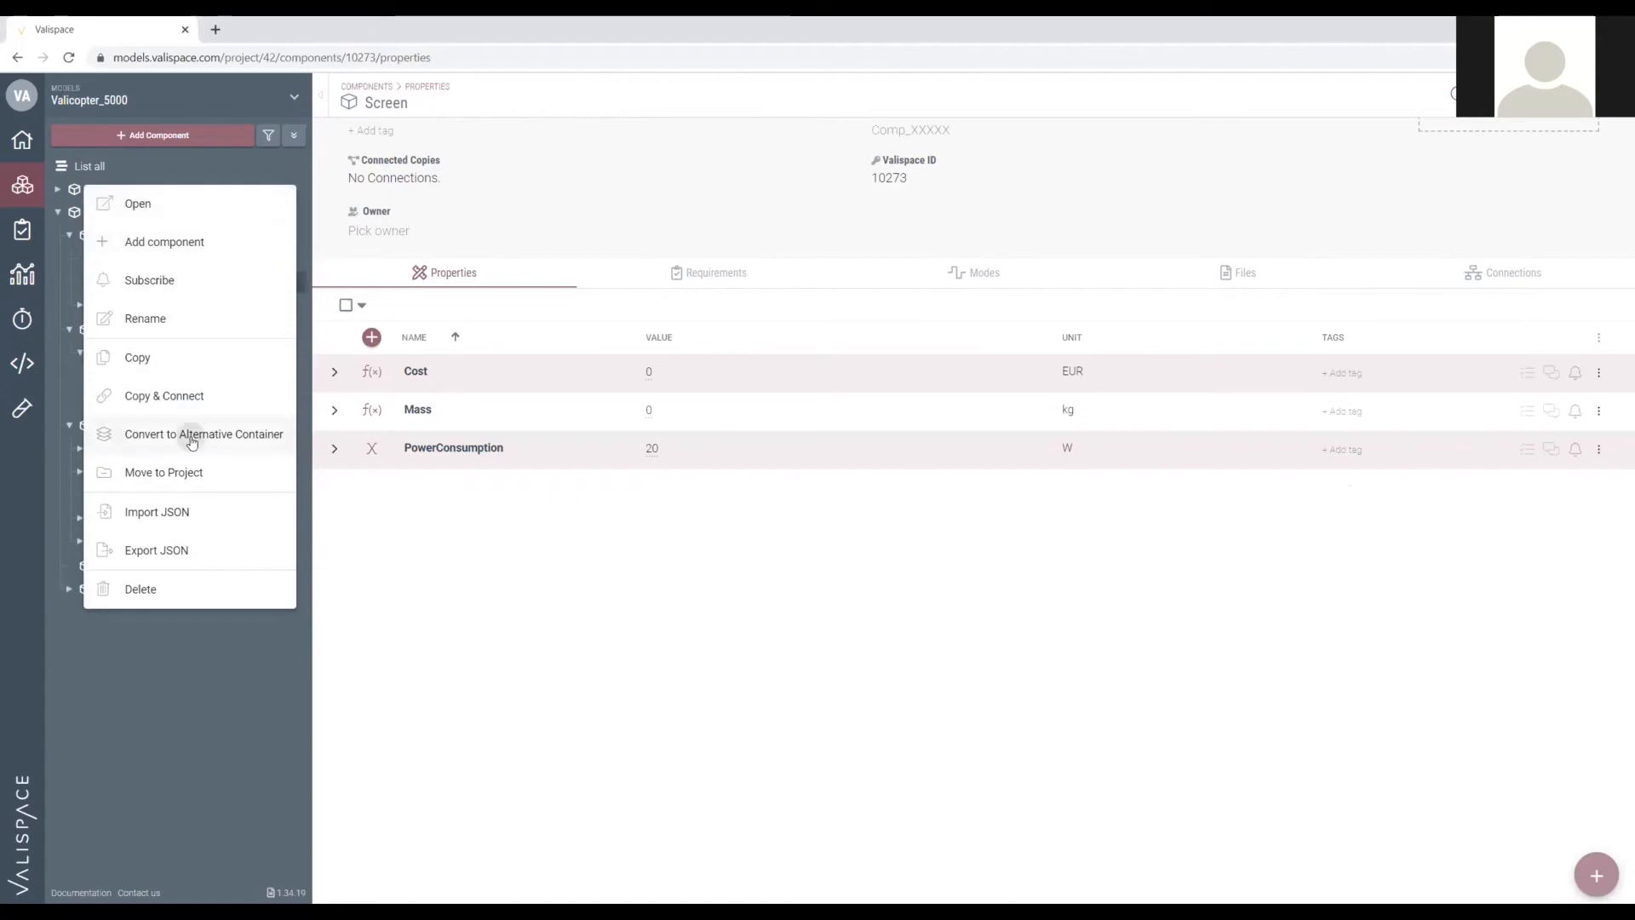
click(192, 434)
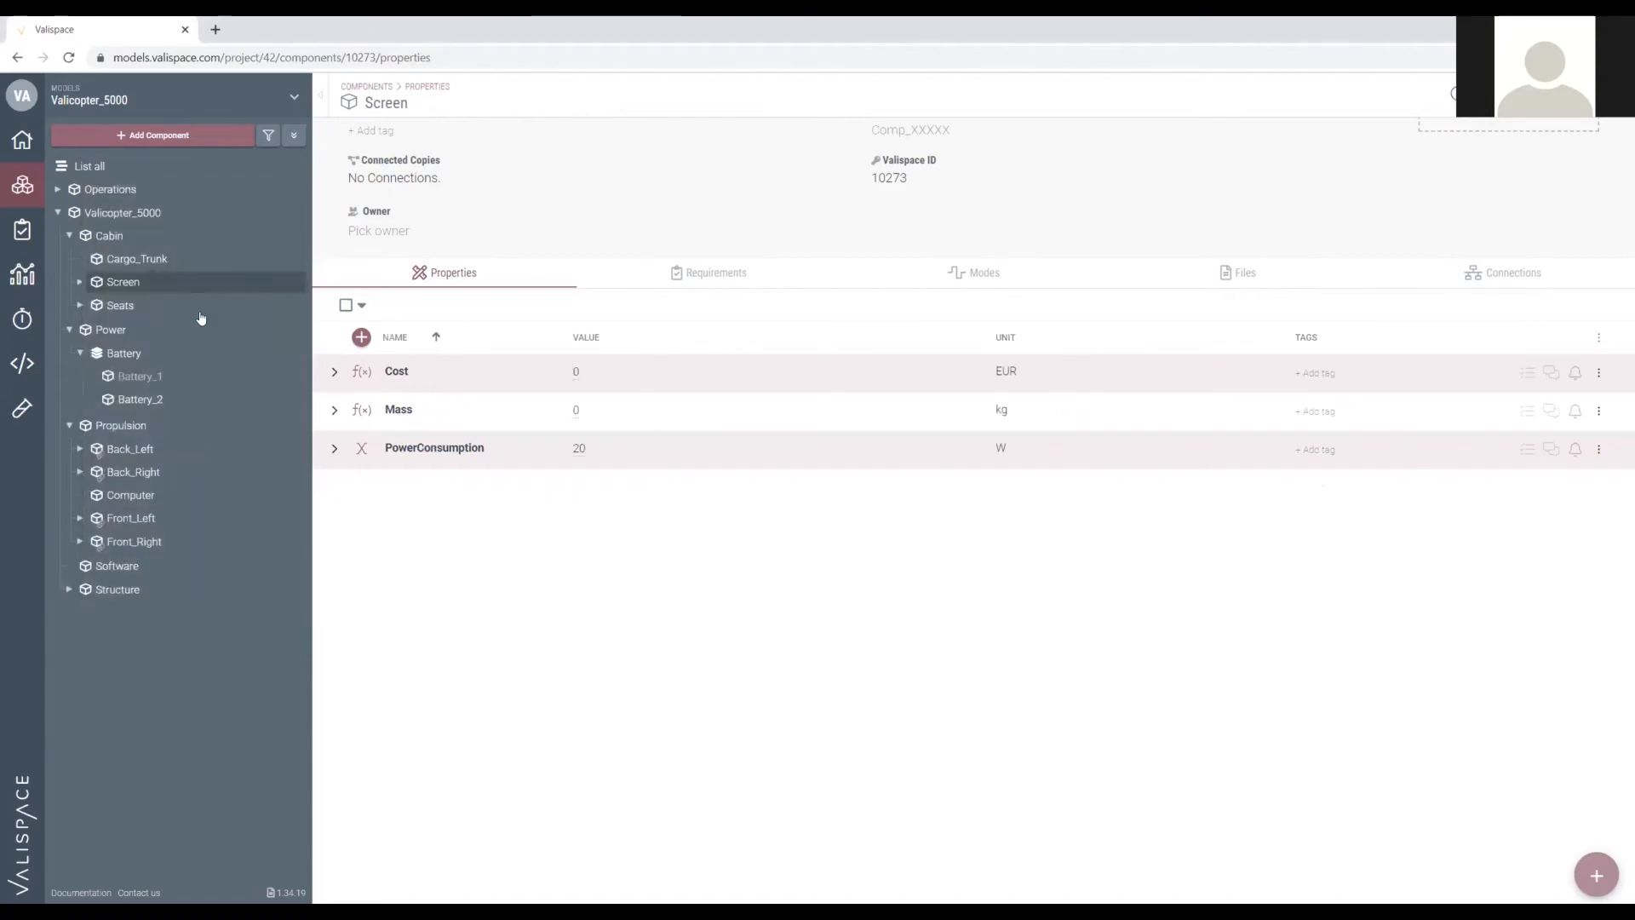
click(80, 283)
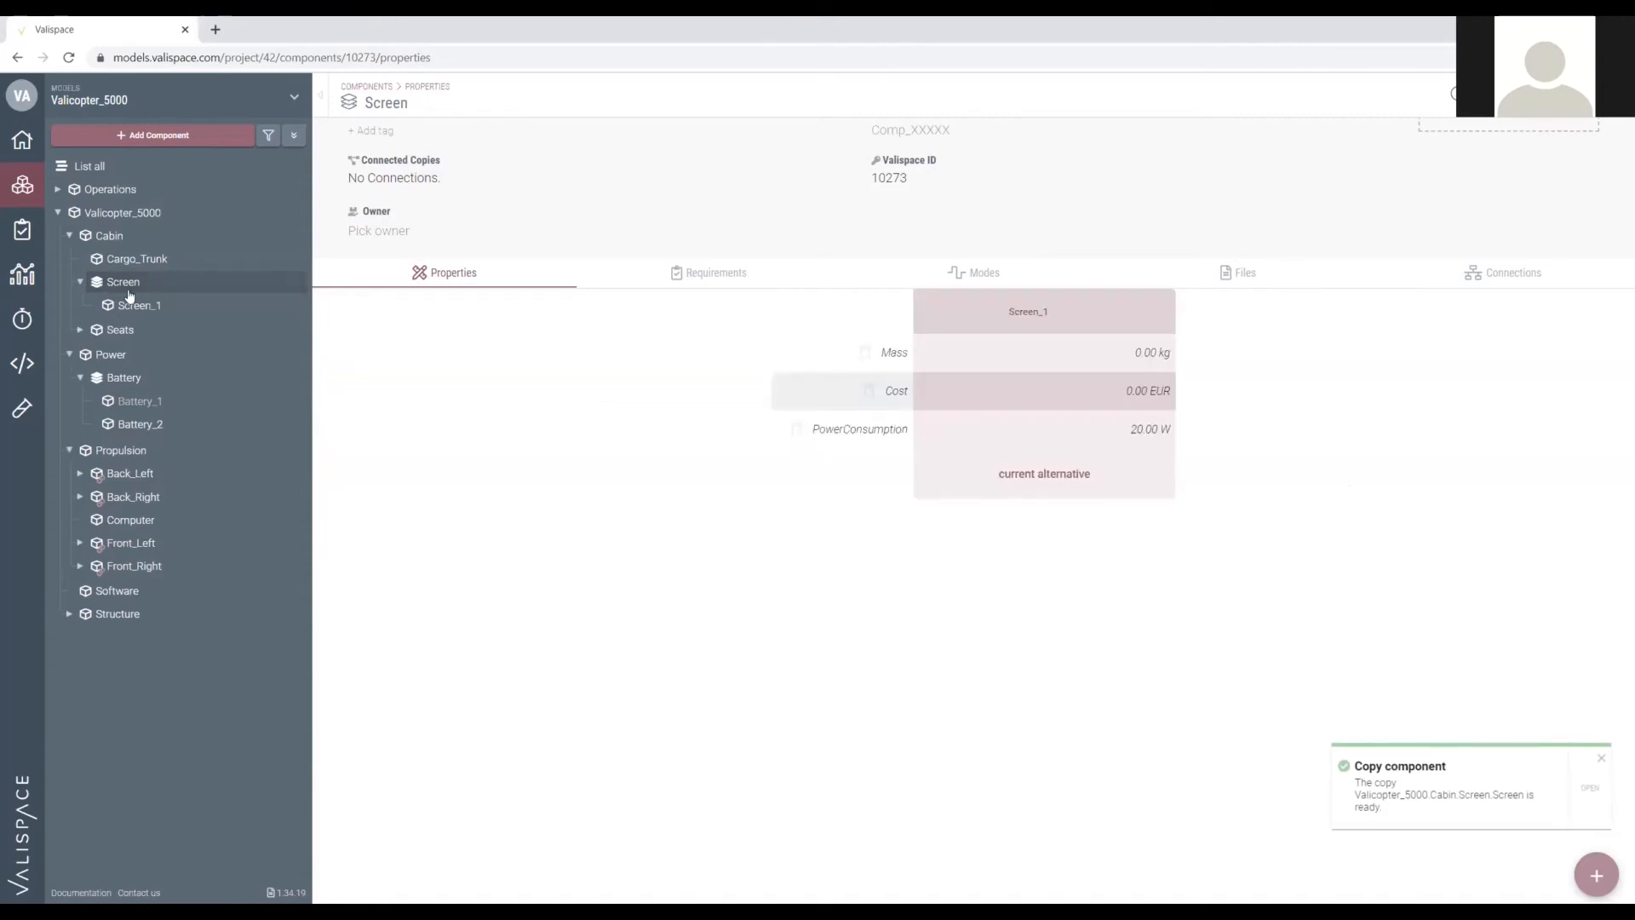
Check the properties of the Screen_1 alternative against the Screen container's comparison.
click(140, 305)
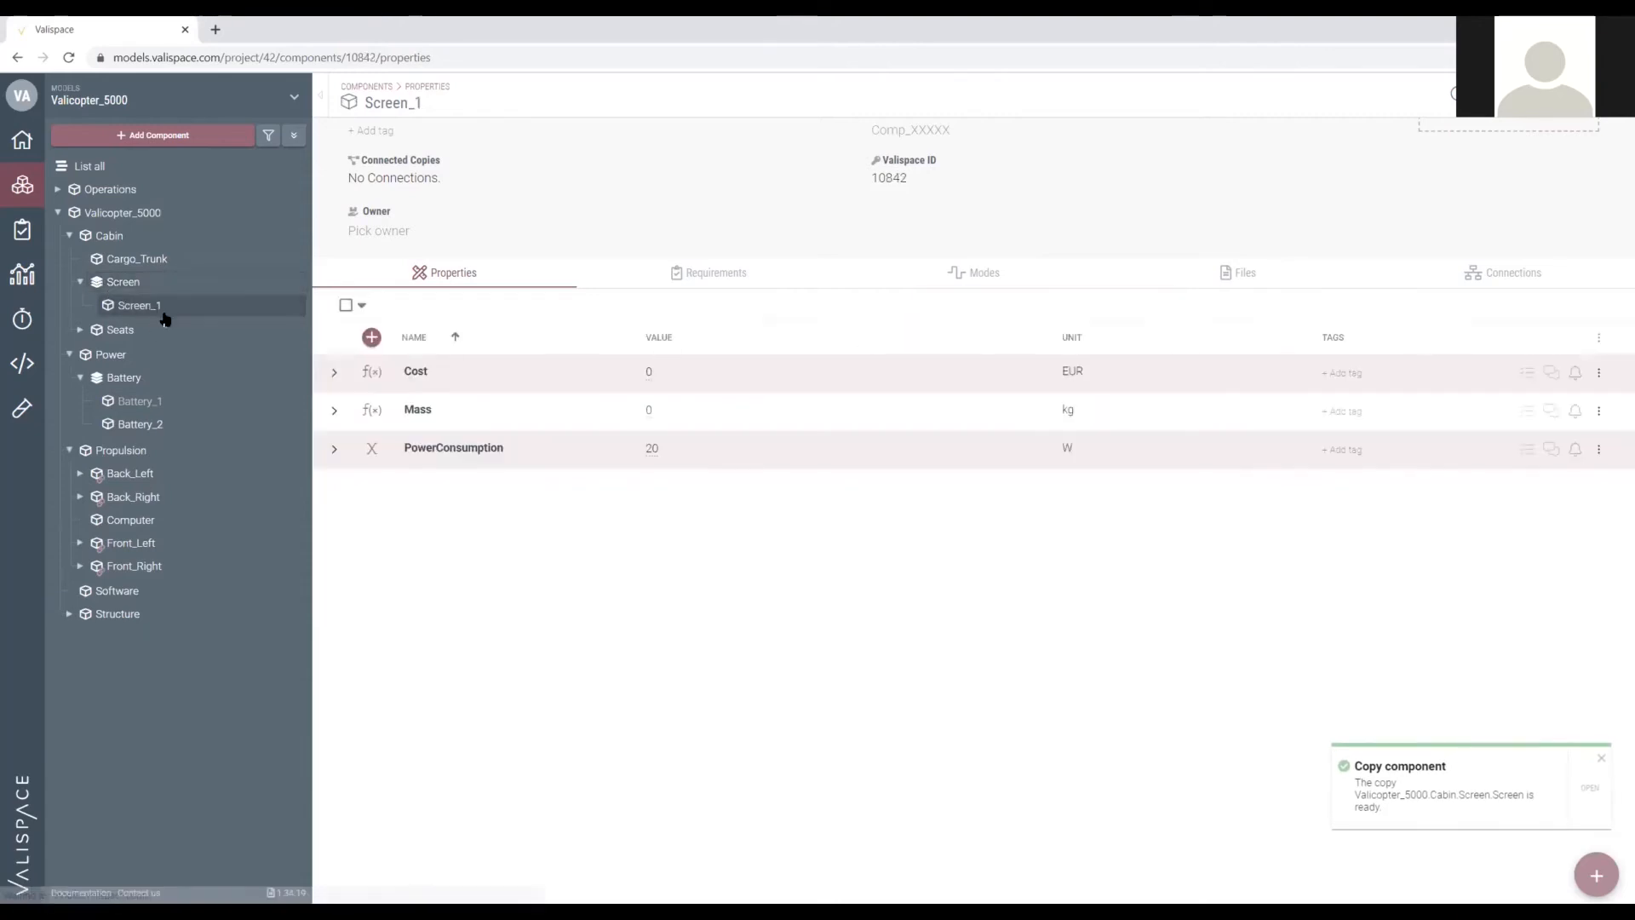
click(132, 284)
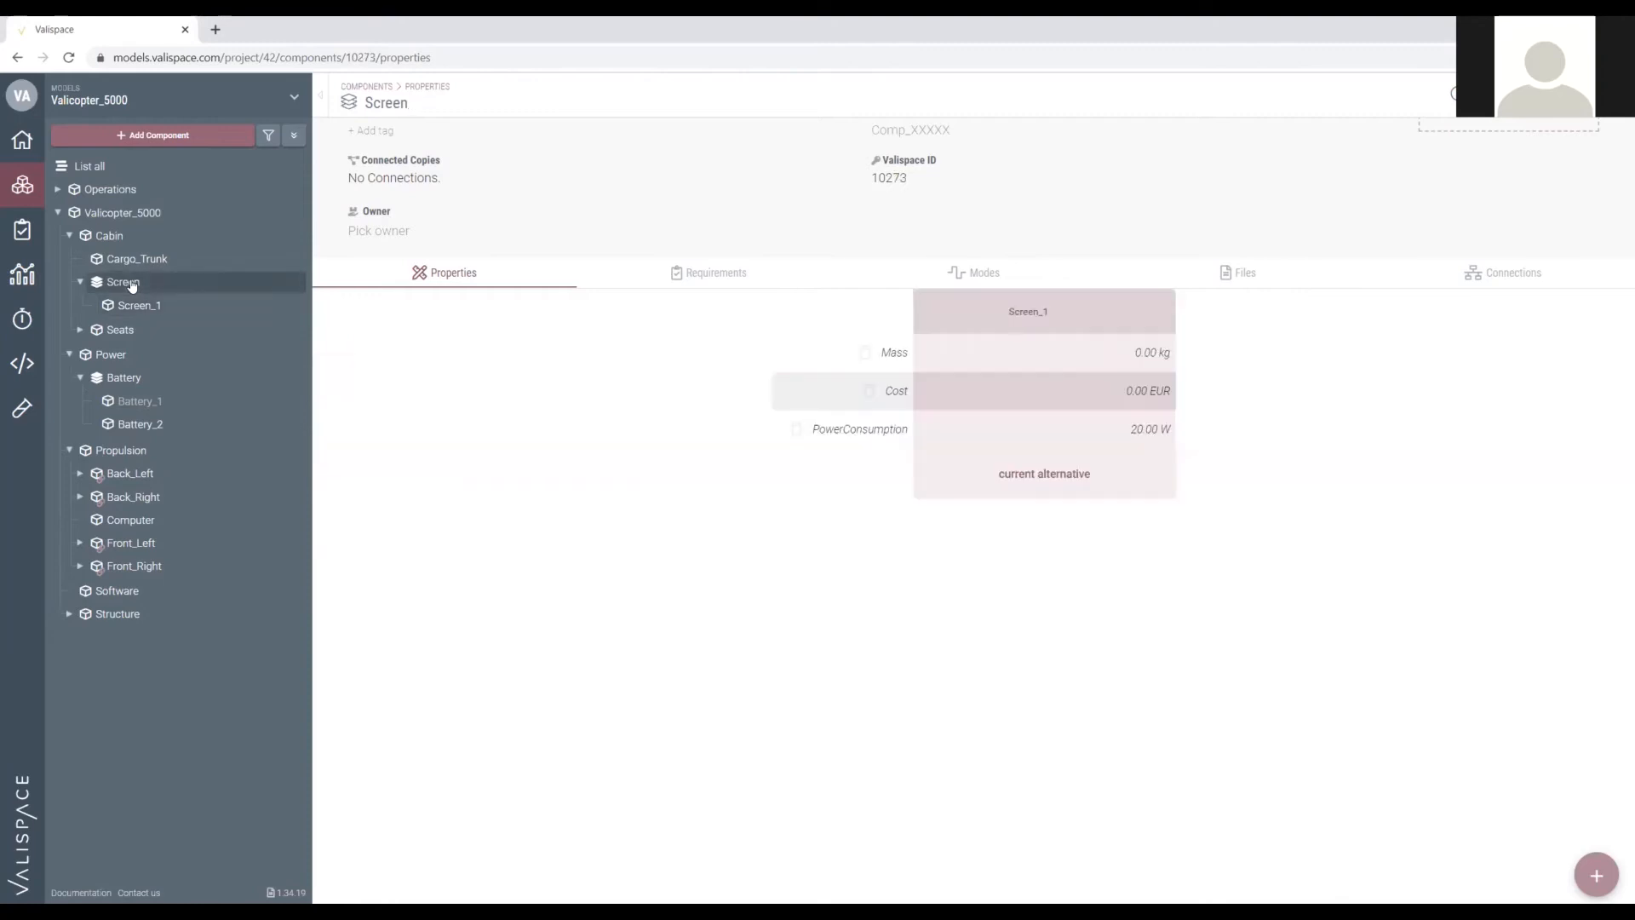
click(136, 305)
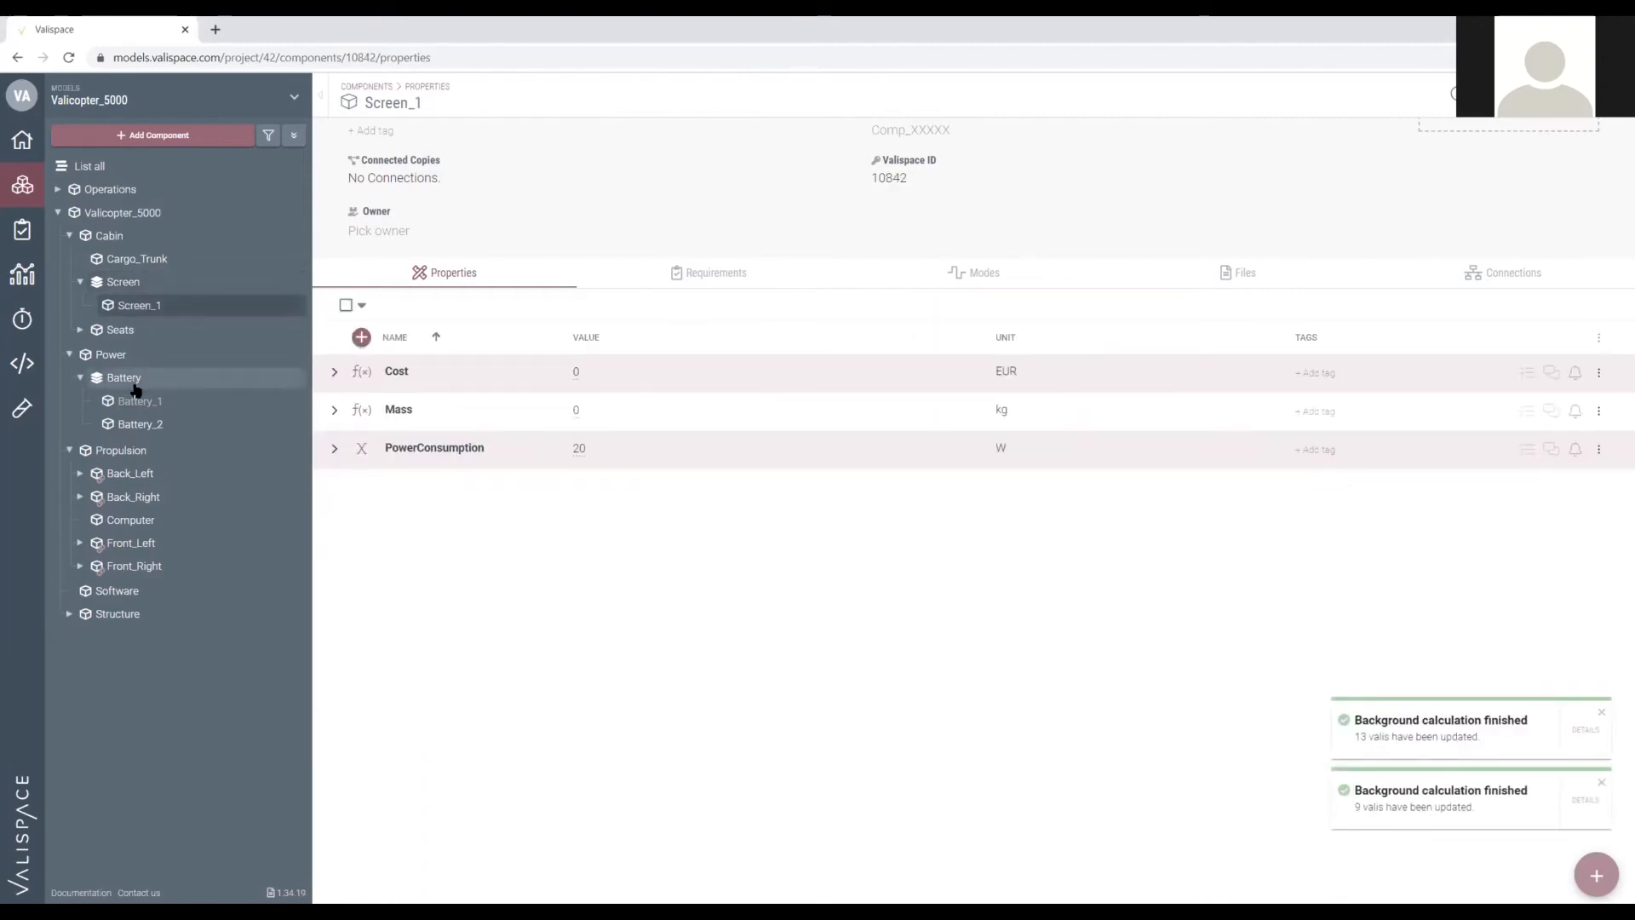
Review the Battery container's comparison of alternatives, collapse Battery in the component tree and check Cabin's properties.
click(137, 387)
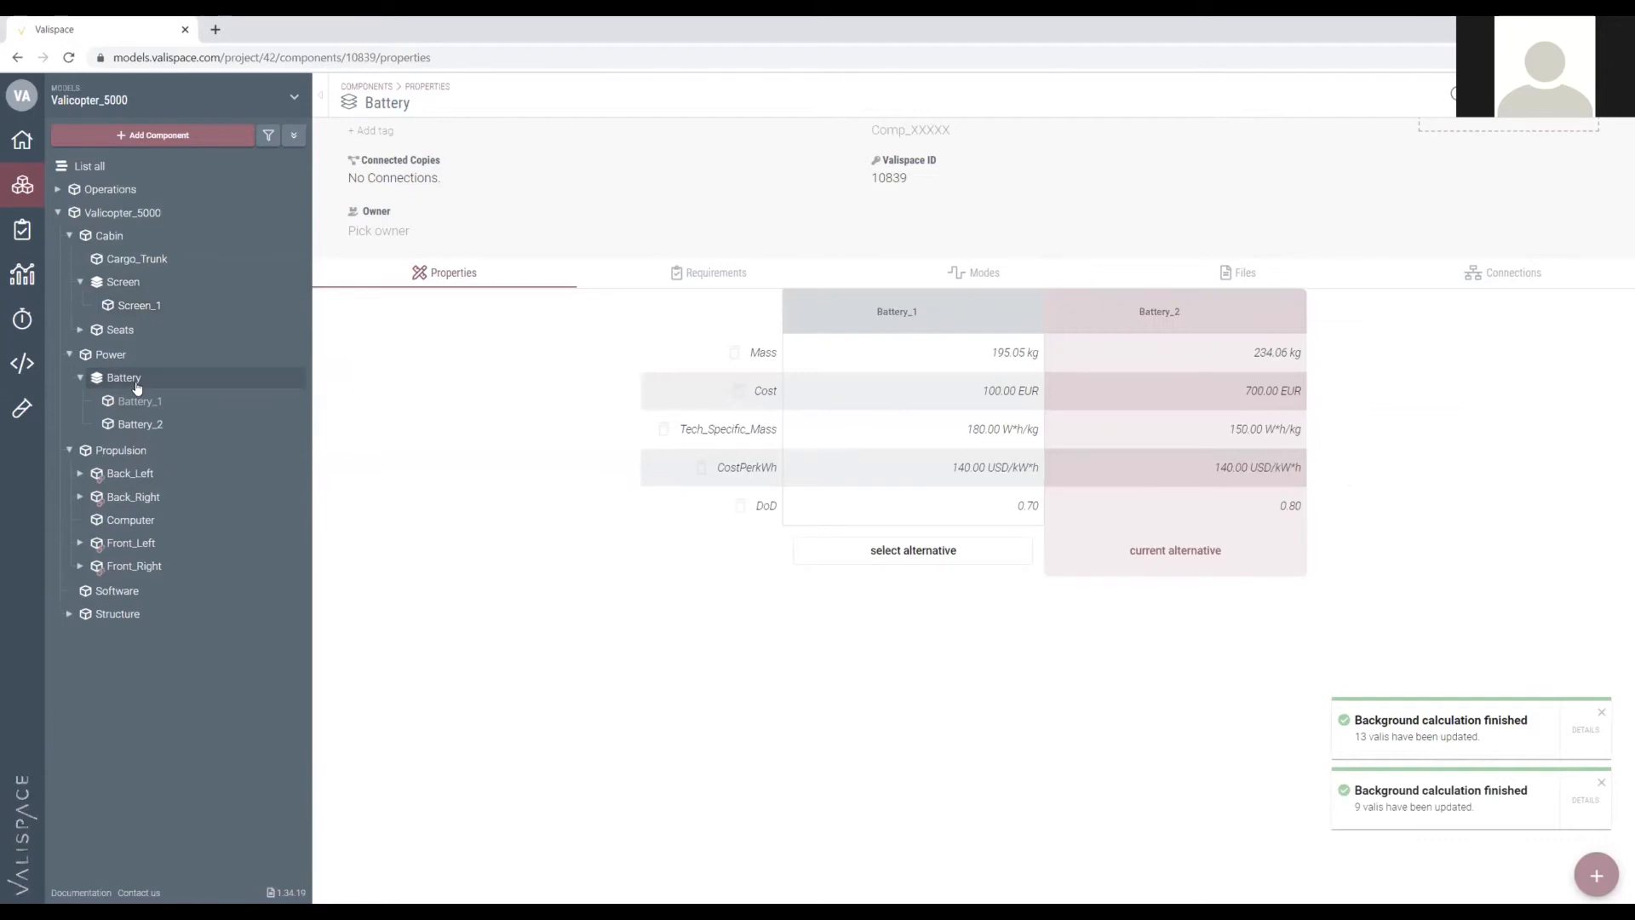
click(1601, 712)
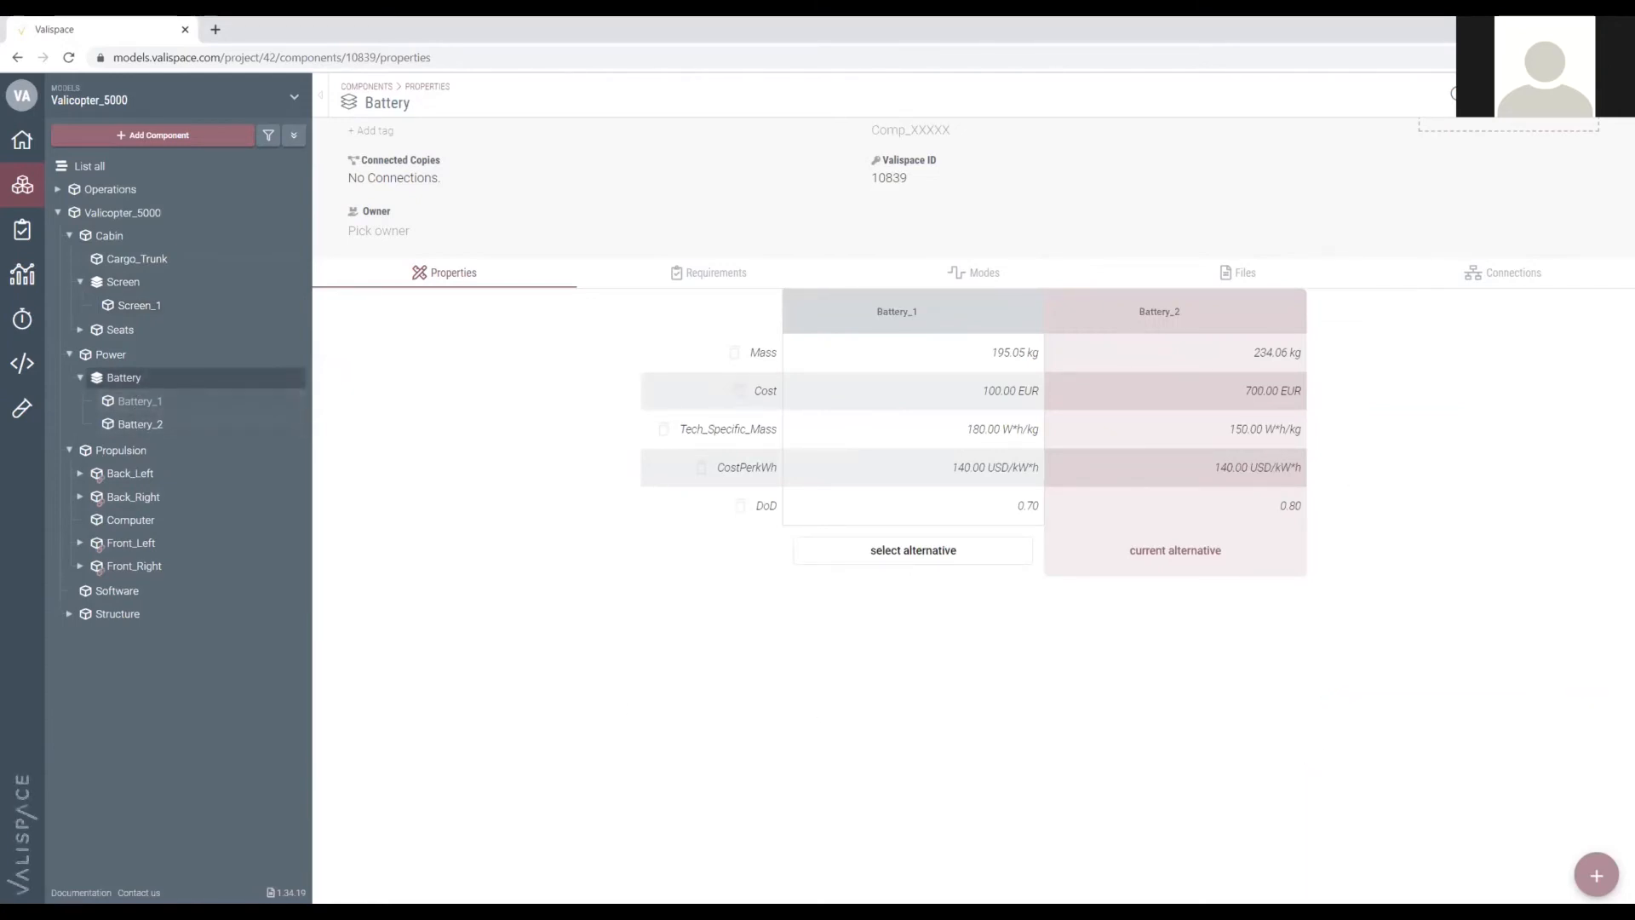
click(80, 378)
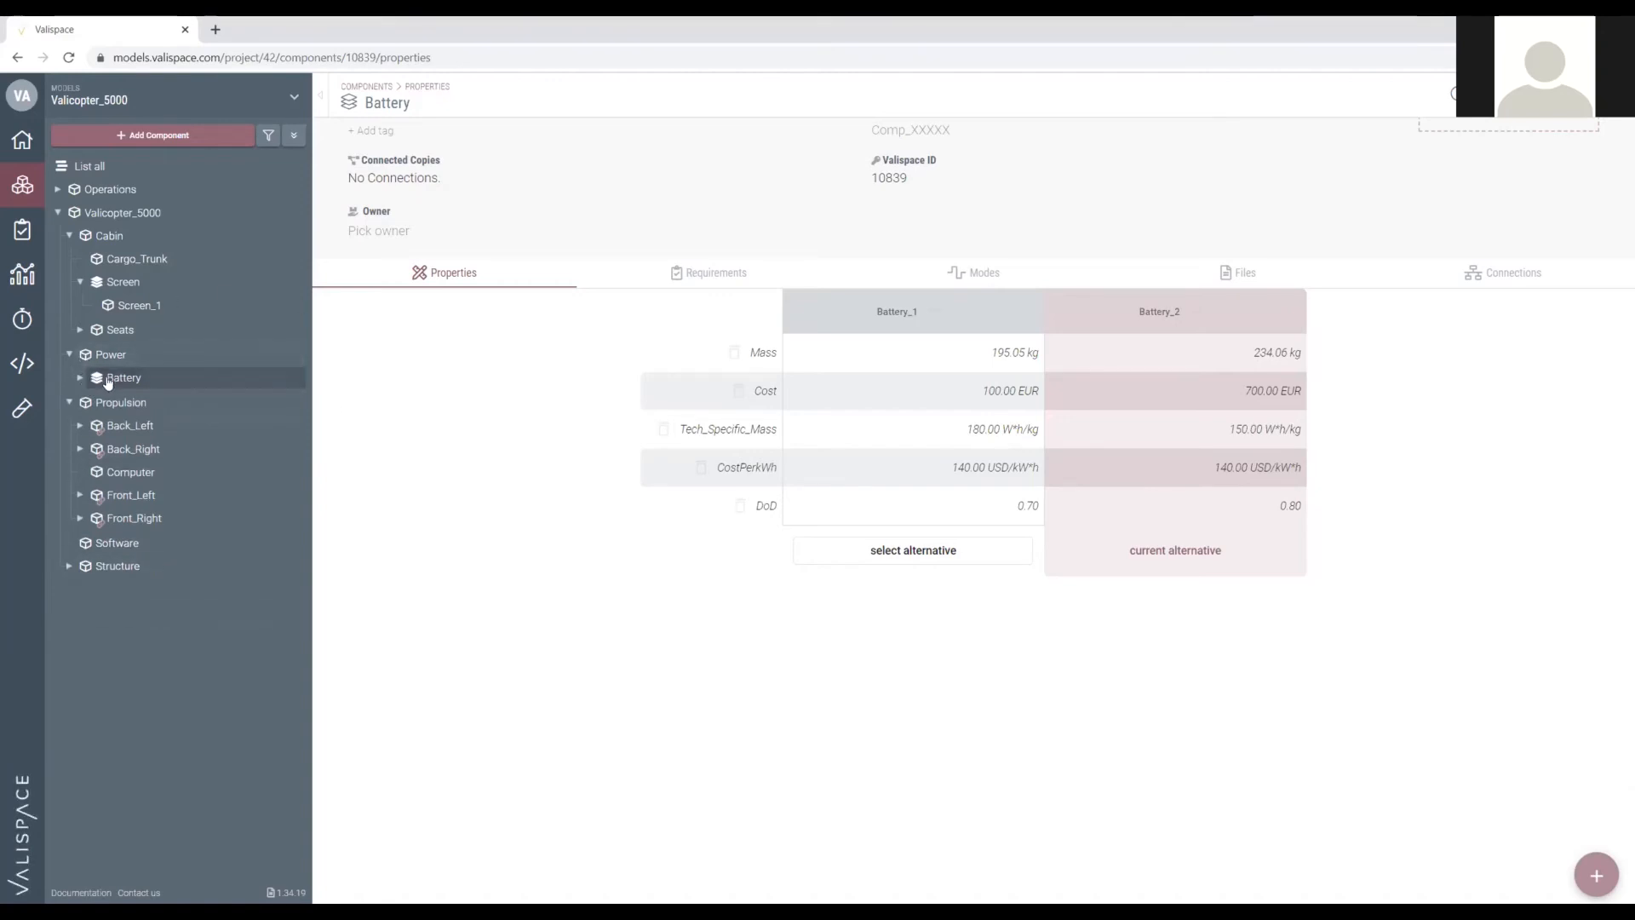
click(101, 241)
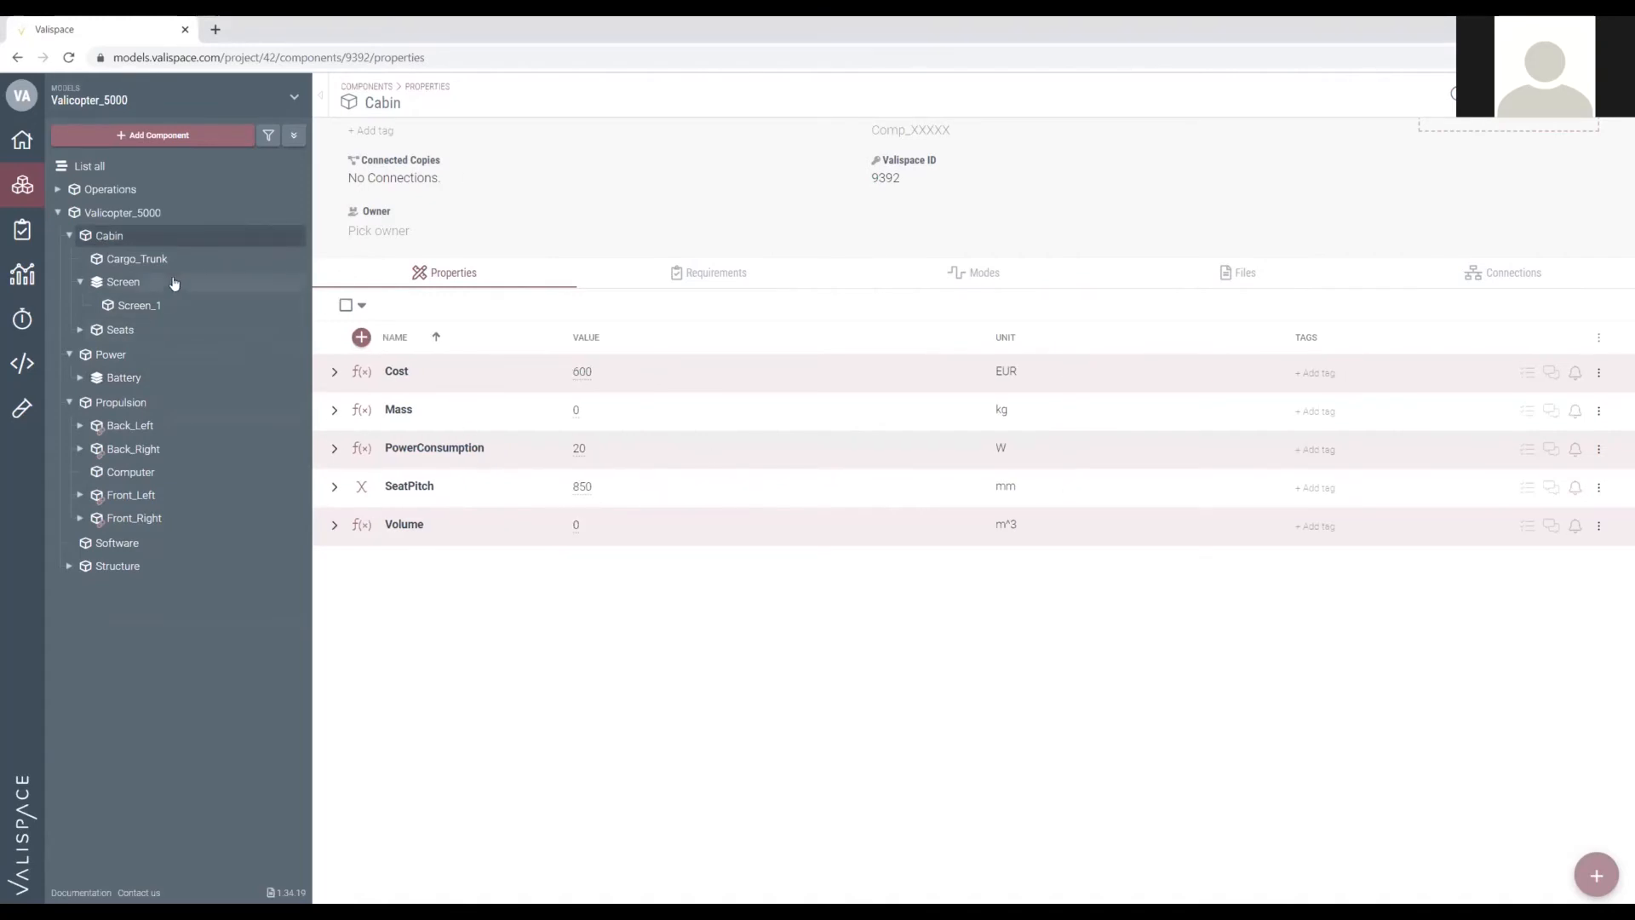
click(70, 237)
click(70, 236)
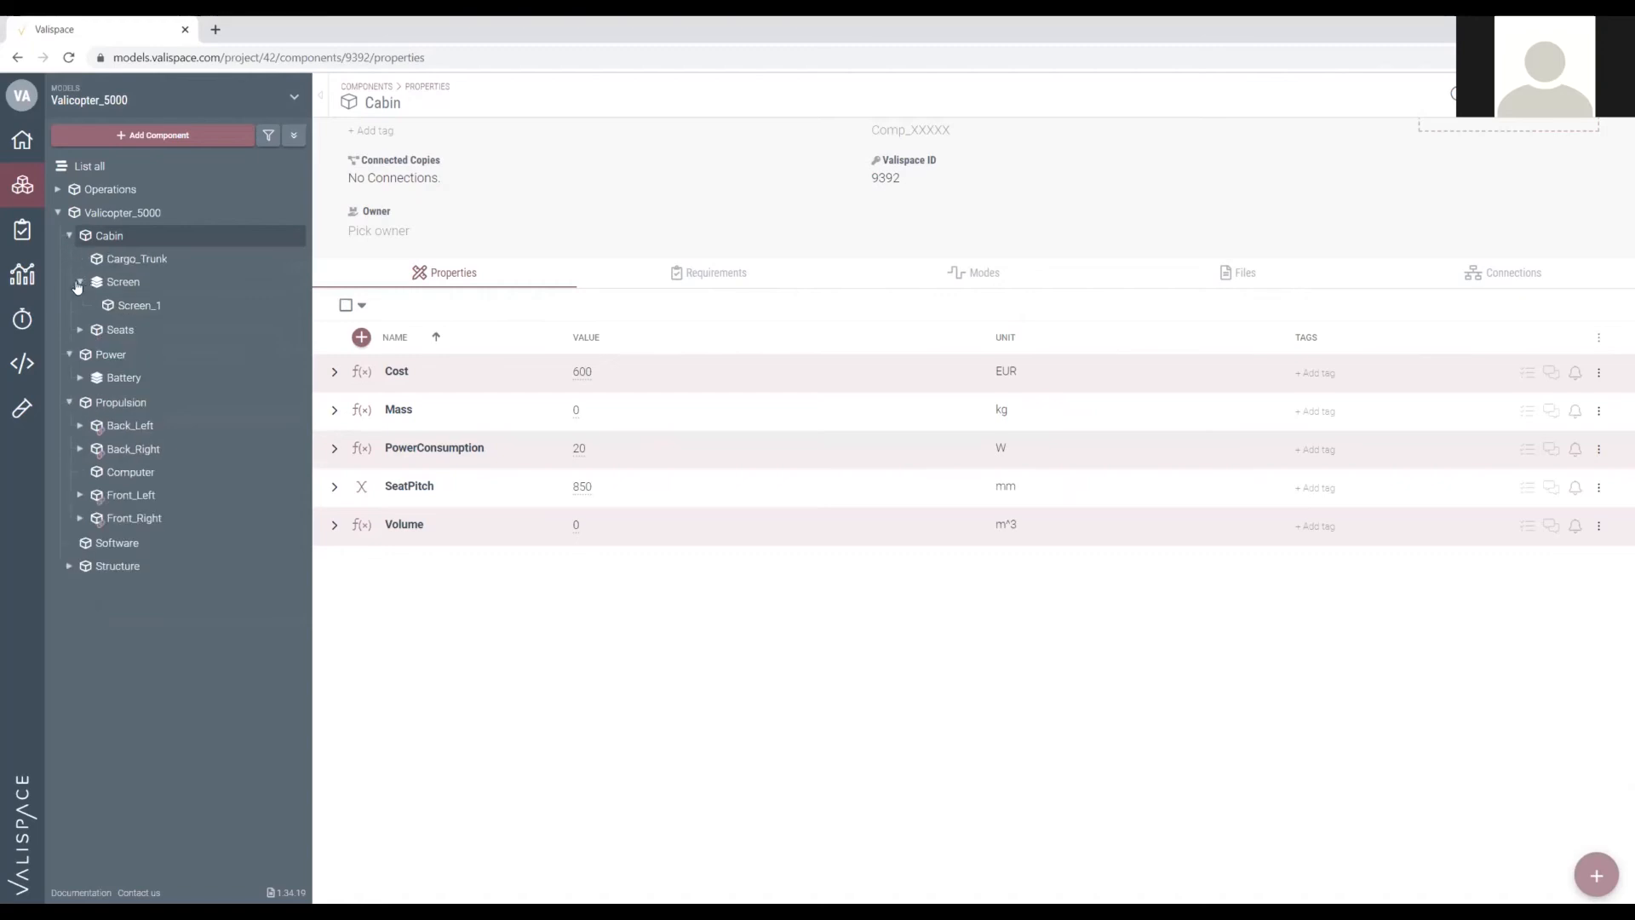
Move Screen_1 out of the Screen alternative container so that it sits directly under Cabin.
click(80, 329)
click(80, 284)
click(79, 308)
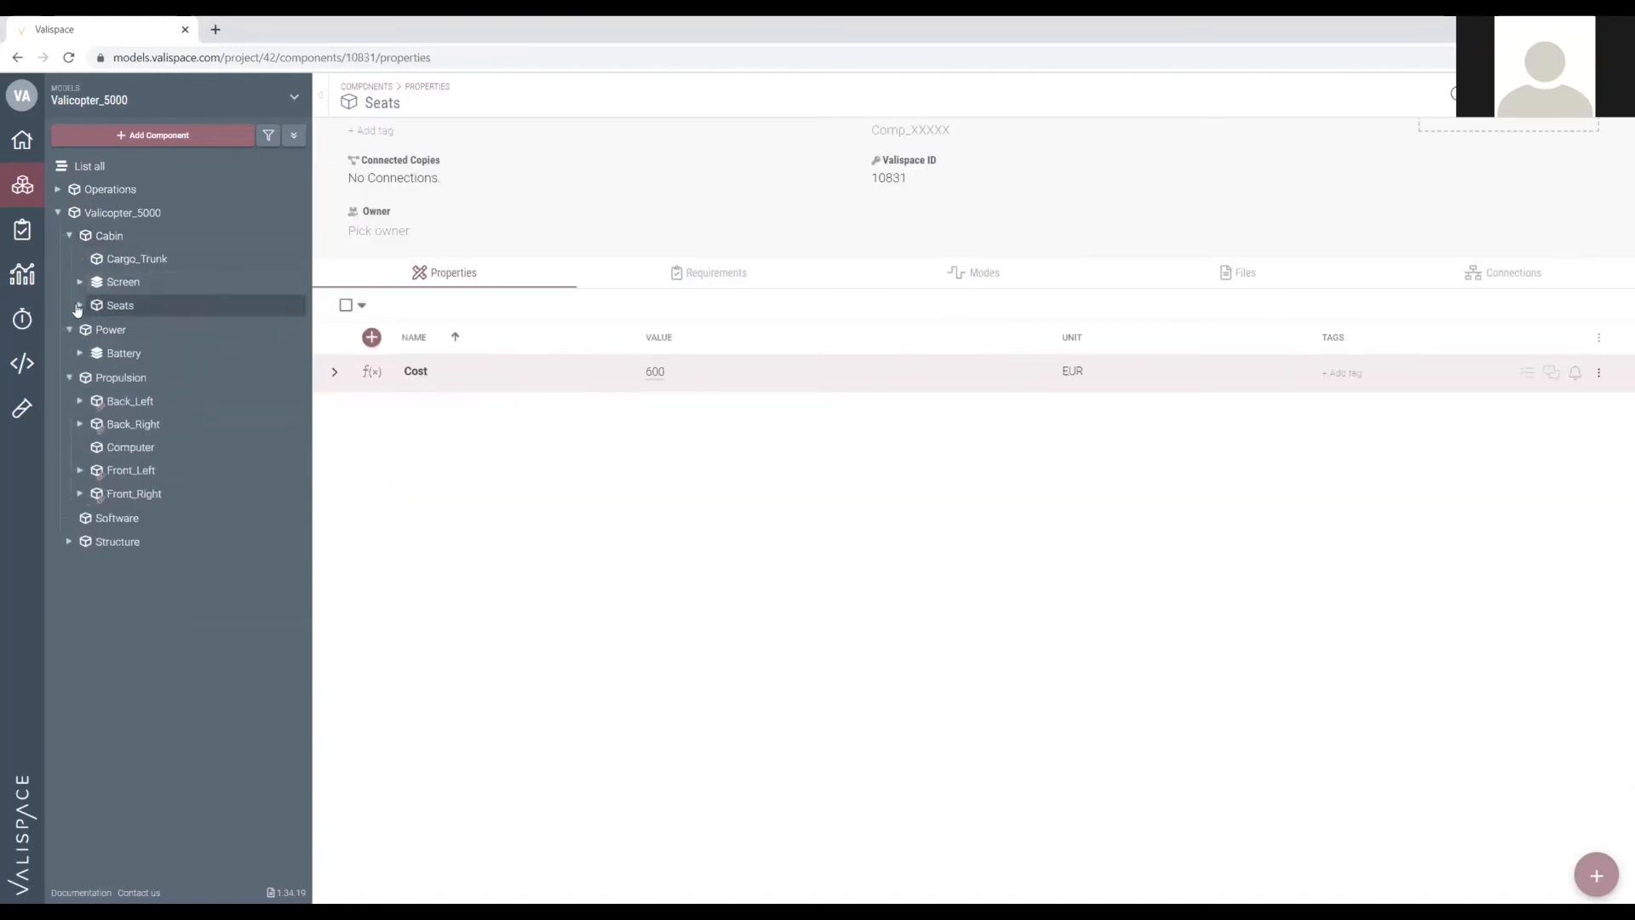
click(79, 282)
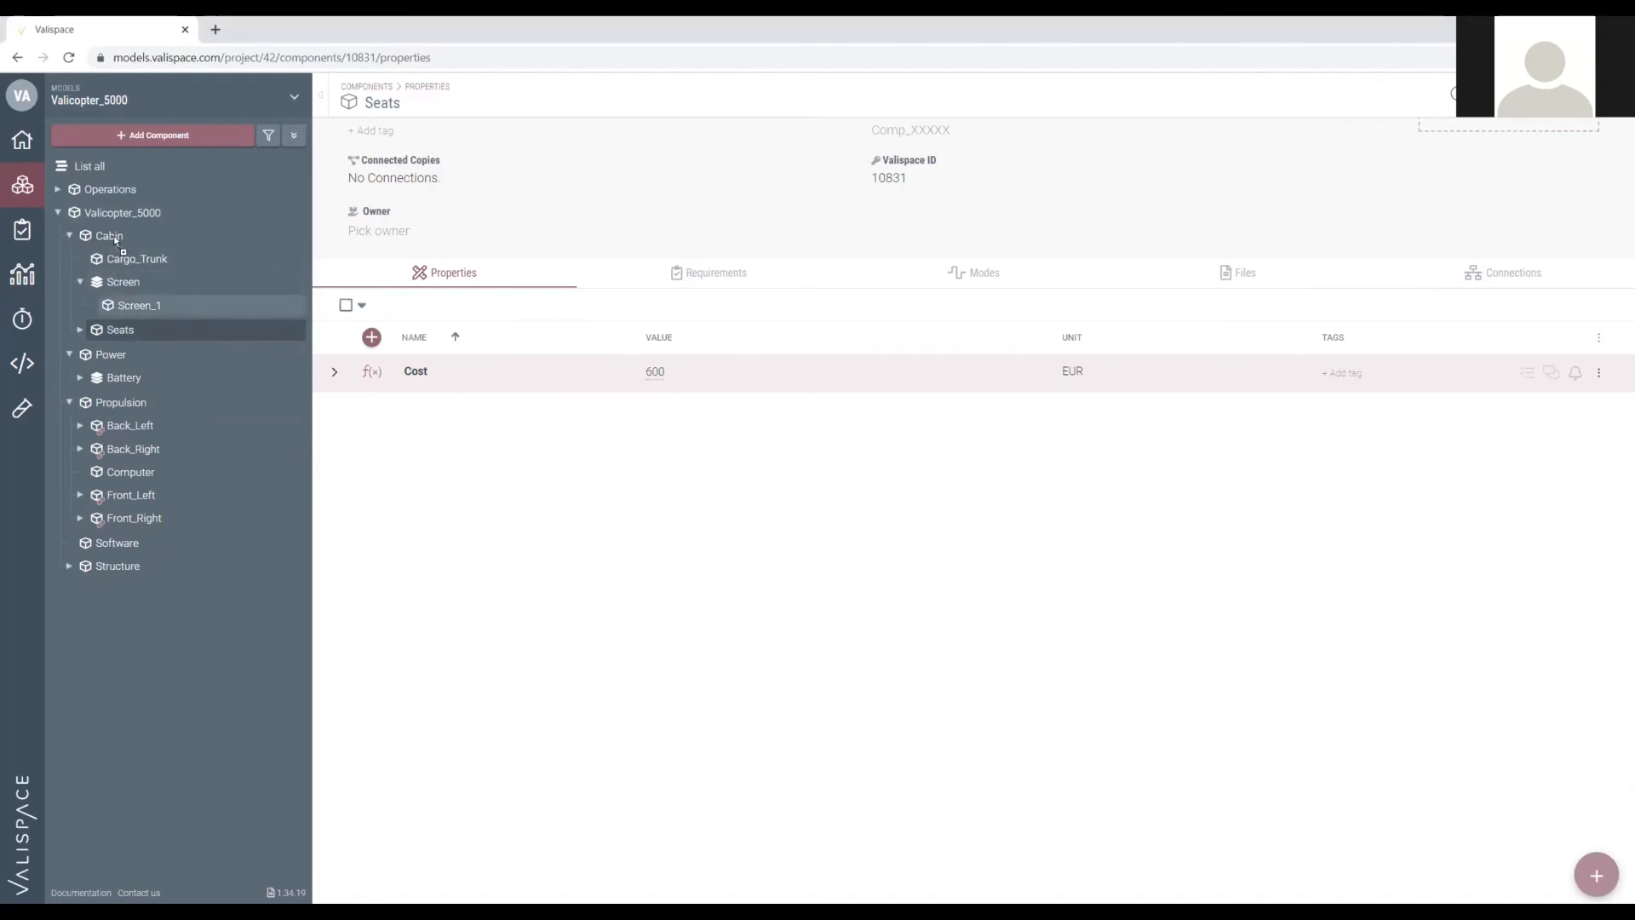
drag(114, 236, 114, 237)
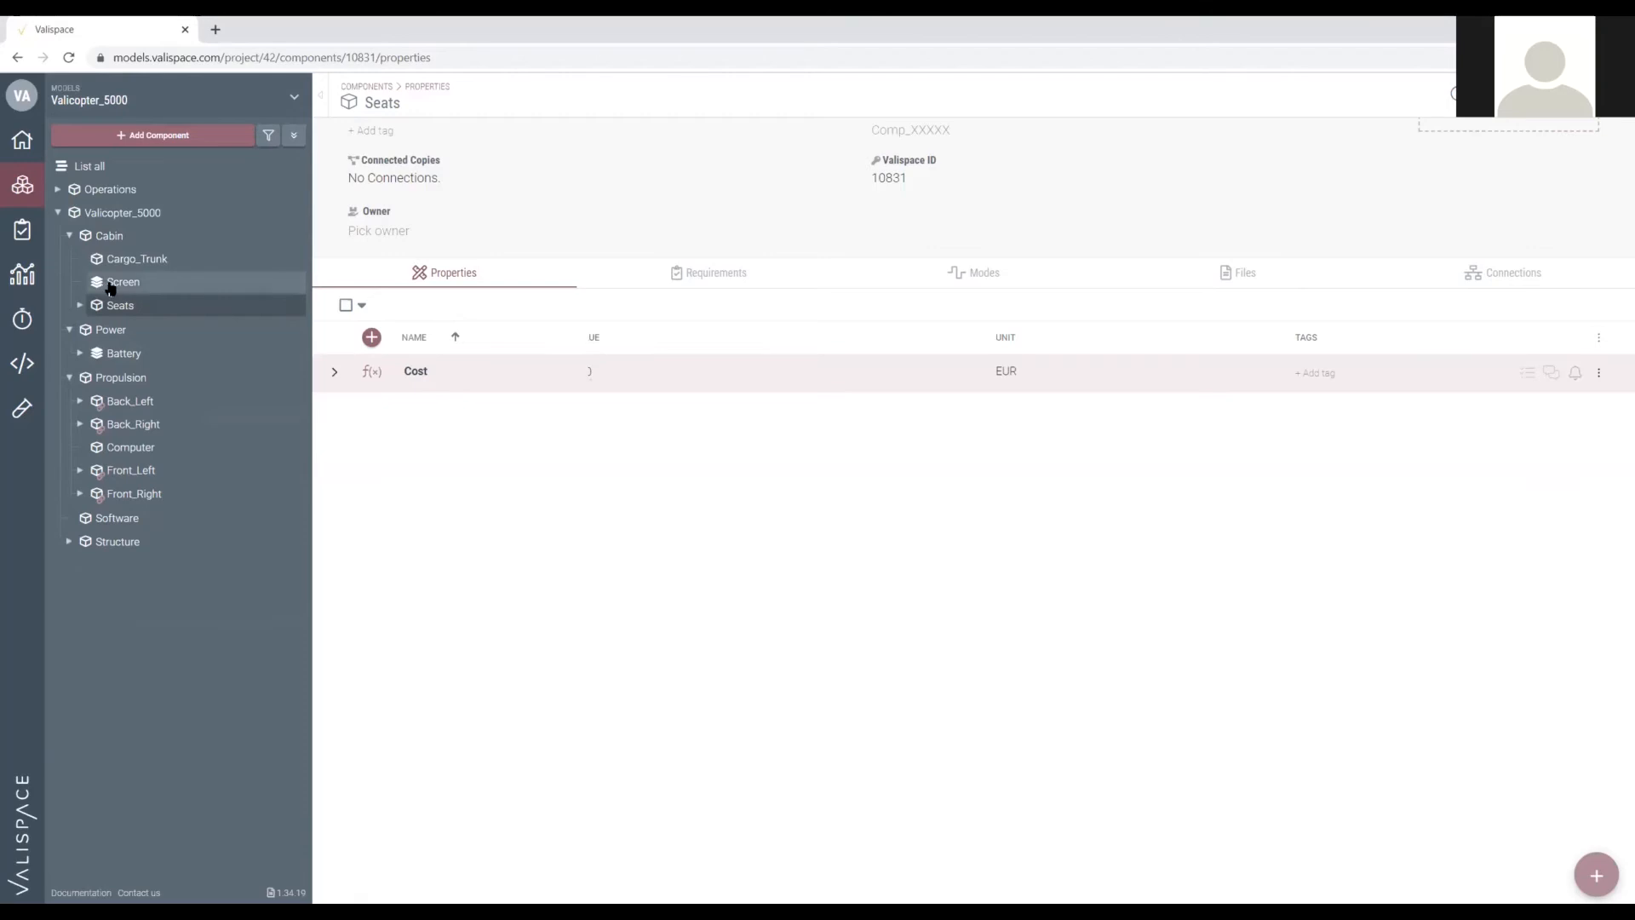
Delete the emptied Screen container from Cabin.
right_click(106, 288)
click(130, 596)
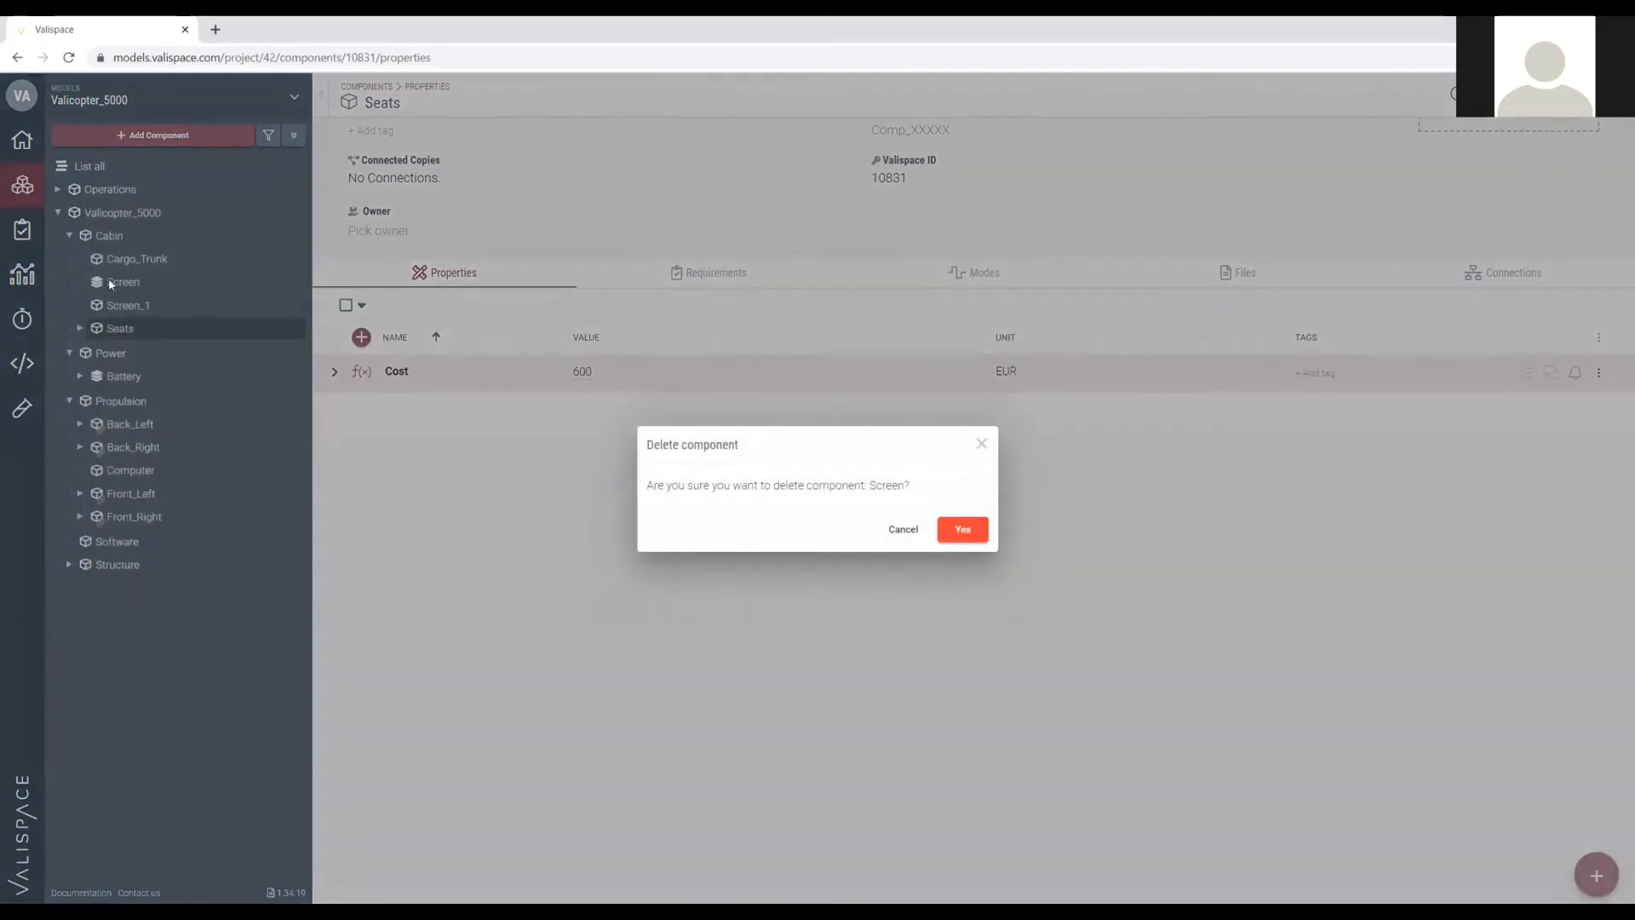
click(962, 536)
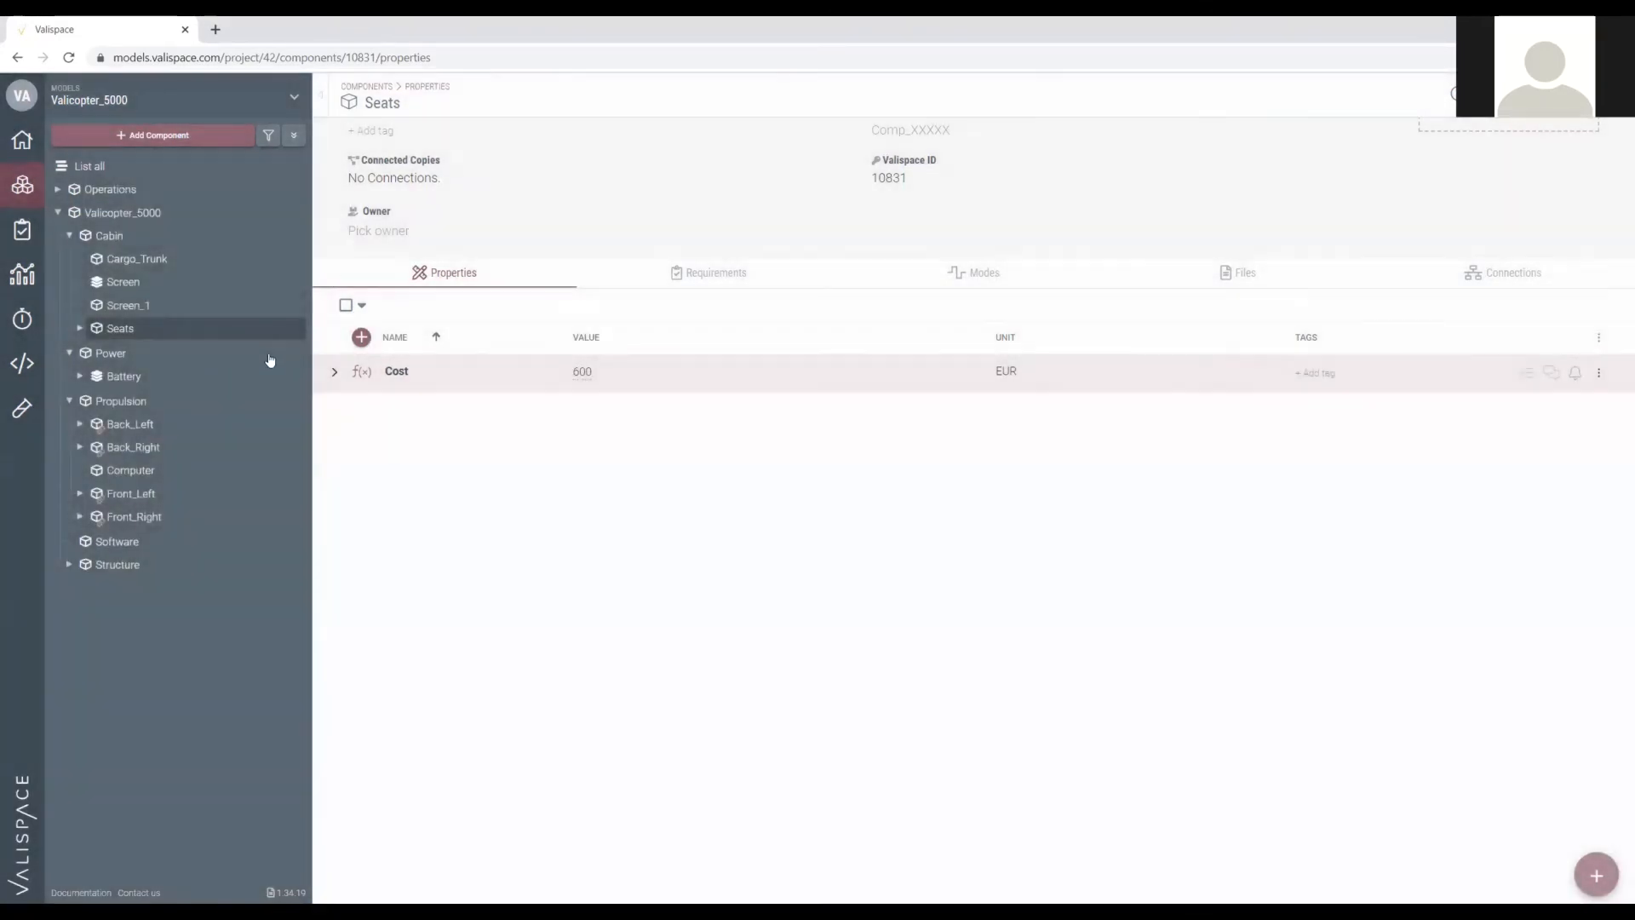
Rename the Screen_1 component as Screen.
click(126, 307)
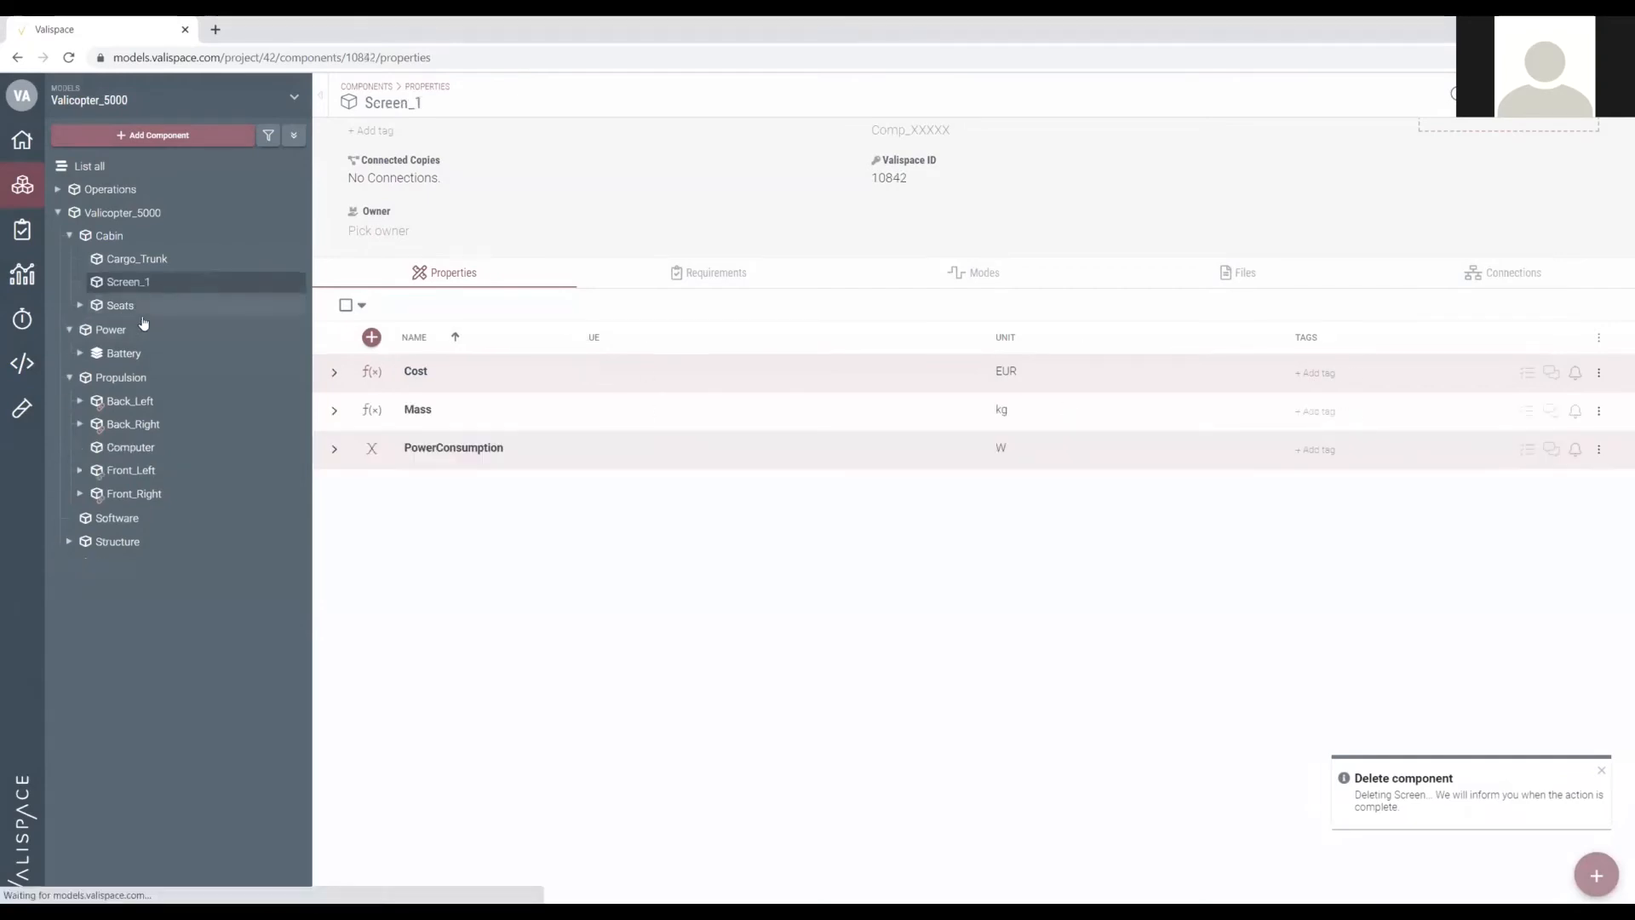
click(429, 102)
key(BackSpace)
key(Return)
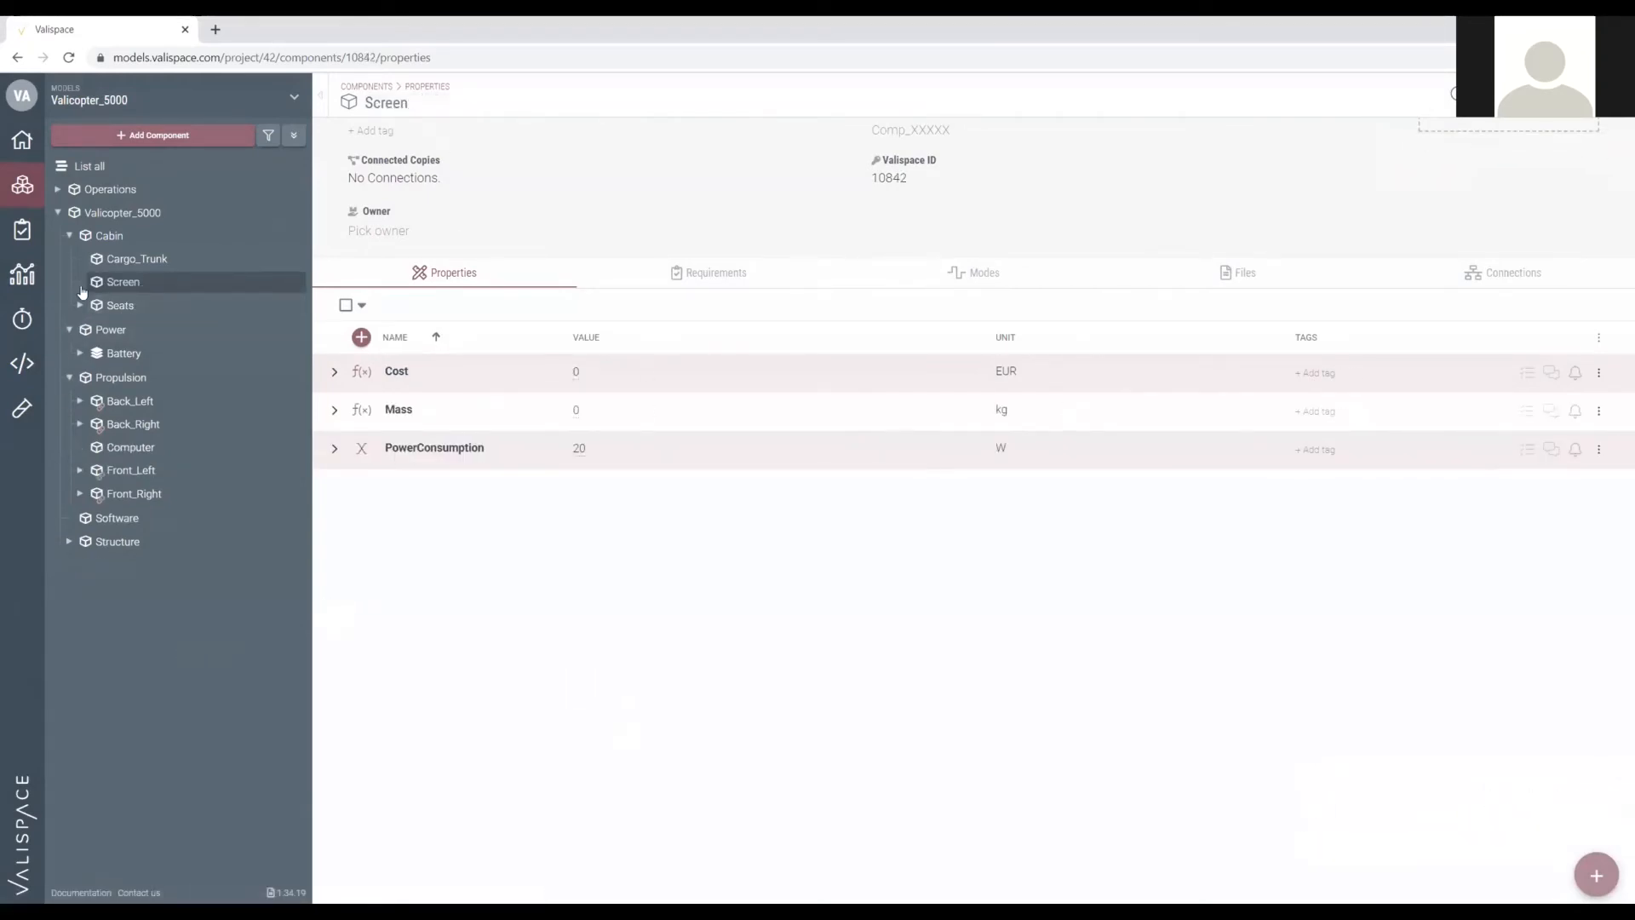
Check Cabin's properties, then examine the formula and per-mode values of Valicopter_5000's PowerConsumption matrix.
click(109, 236)
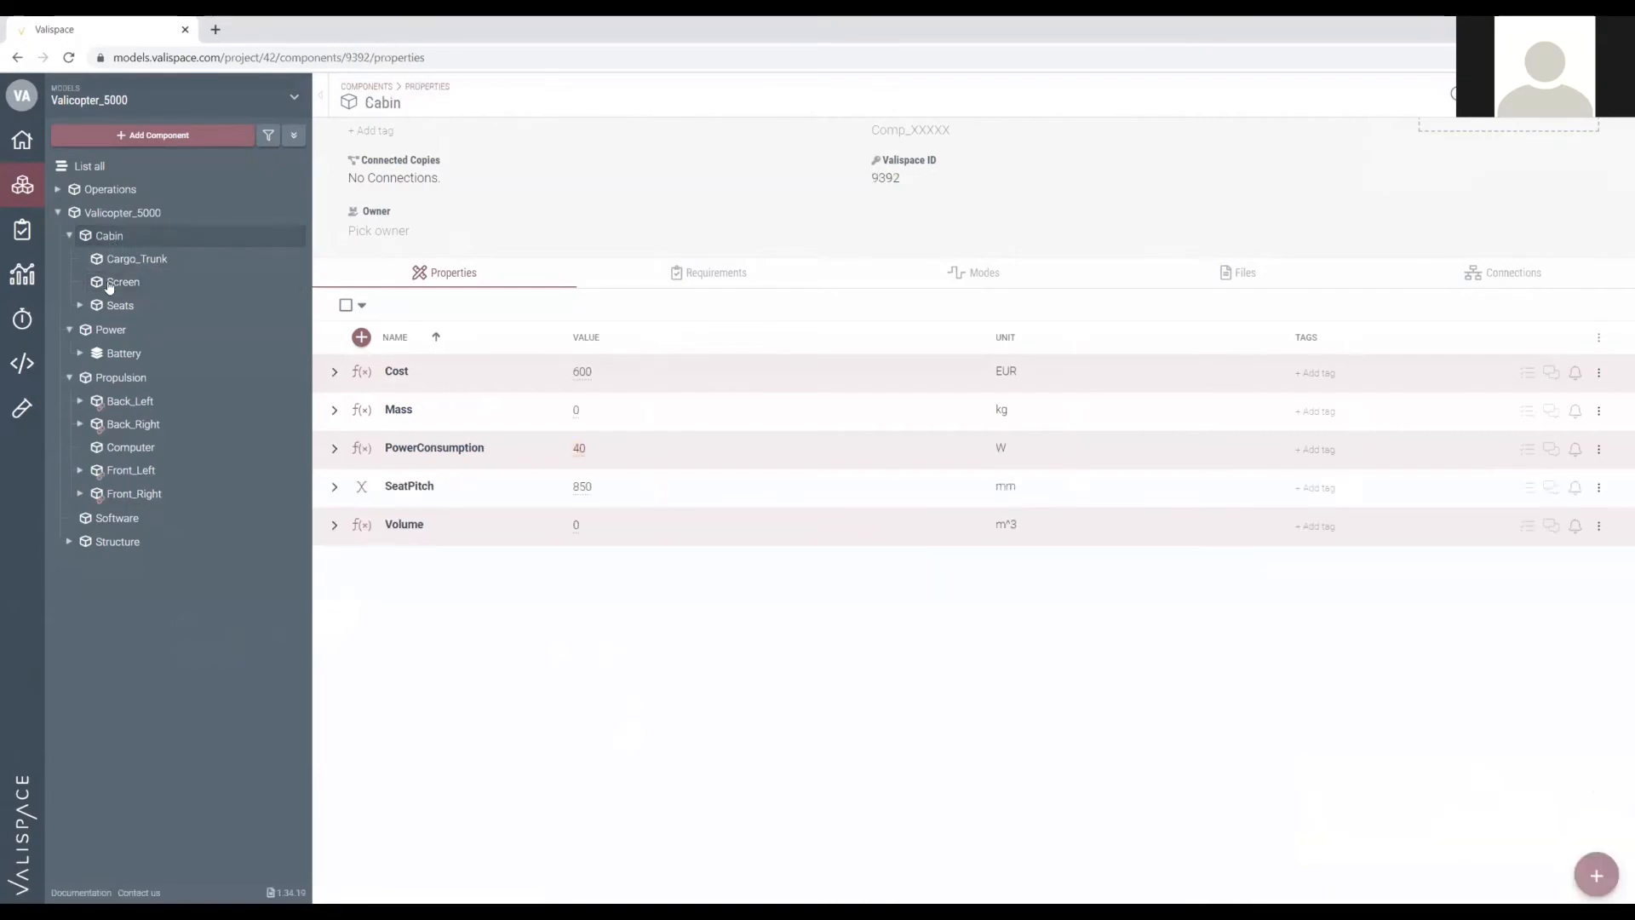
click(69, 236)
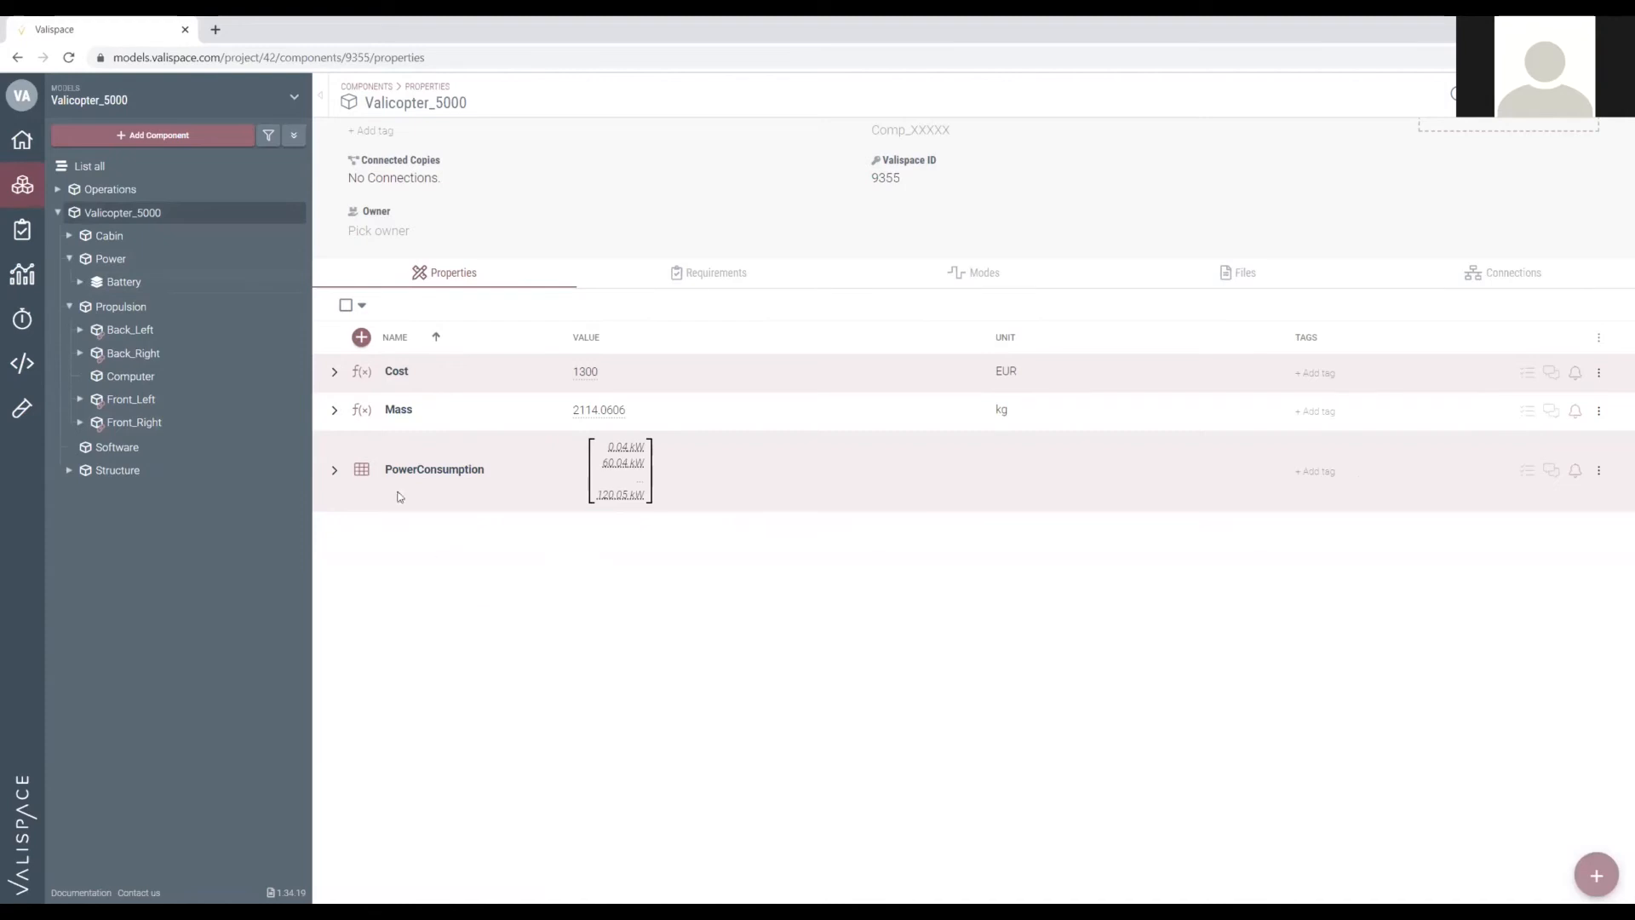
click(335, 469)
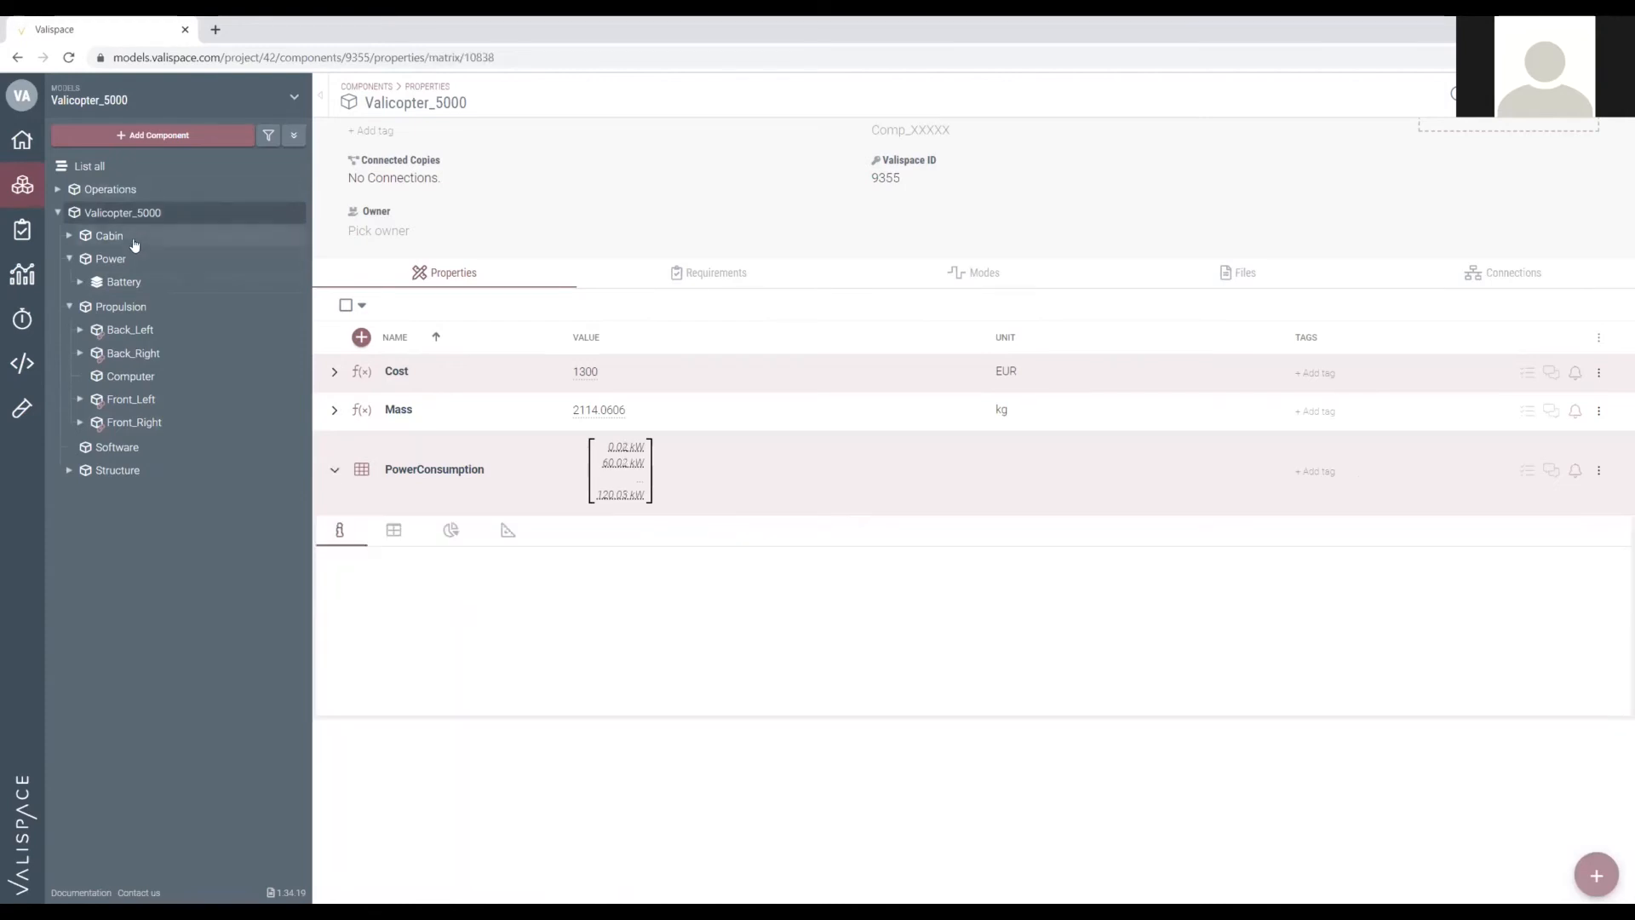
scroll(415, 652, down, 2)
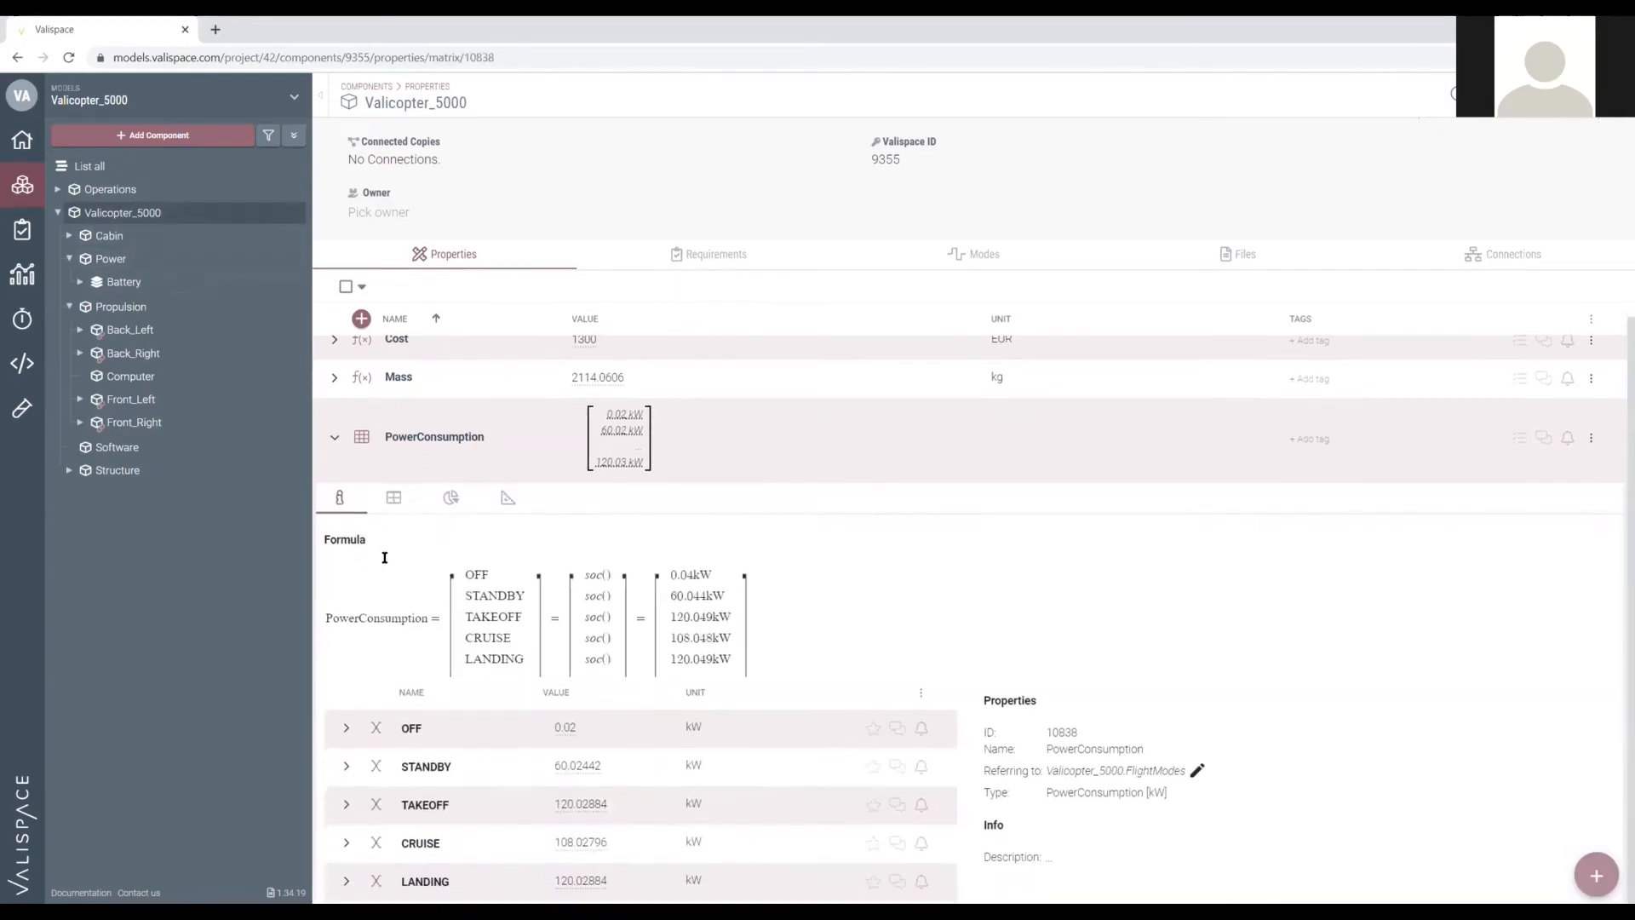
scroll(384, 557, down, 2)
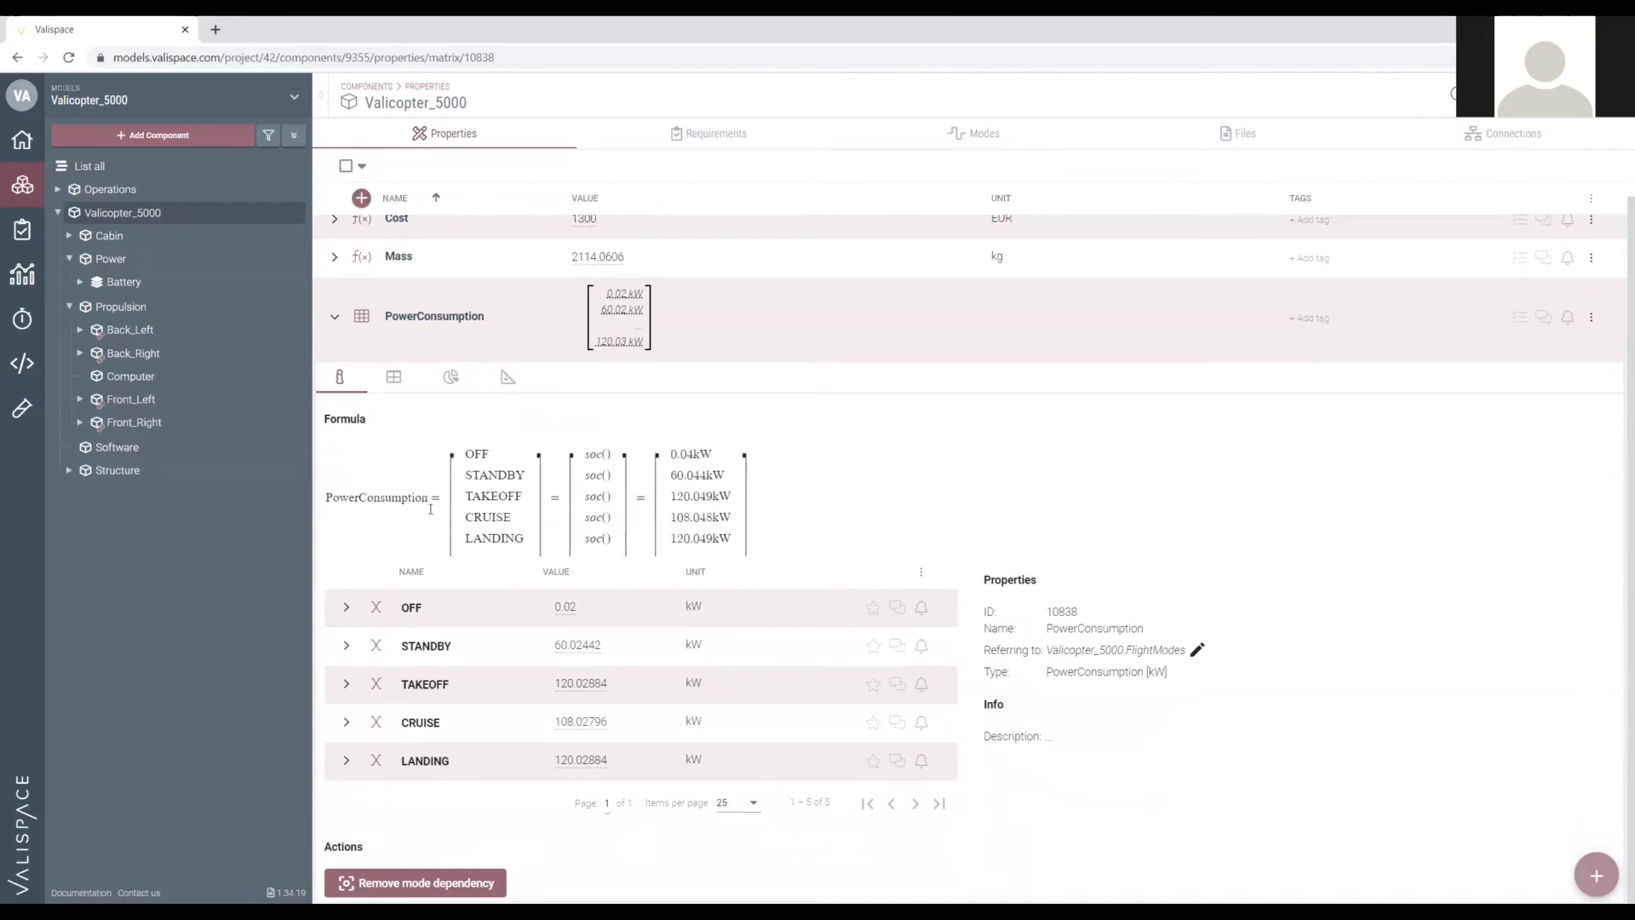
scroll(378, 608, up, 1)
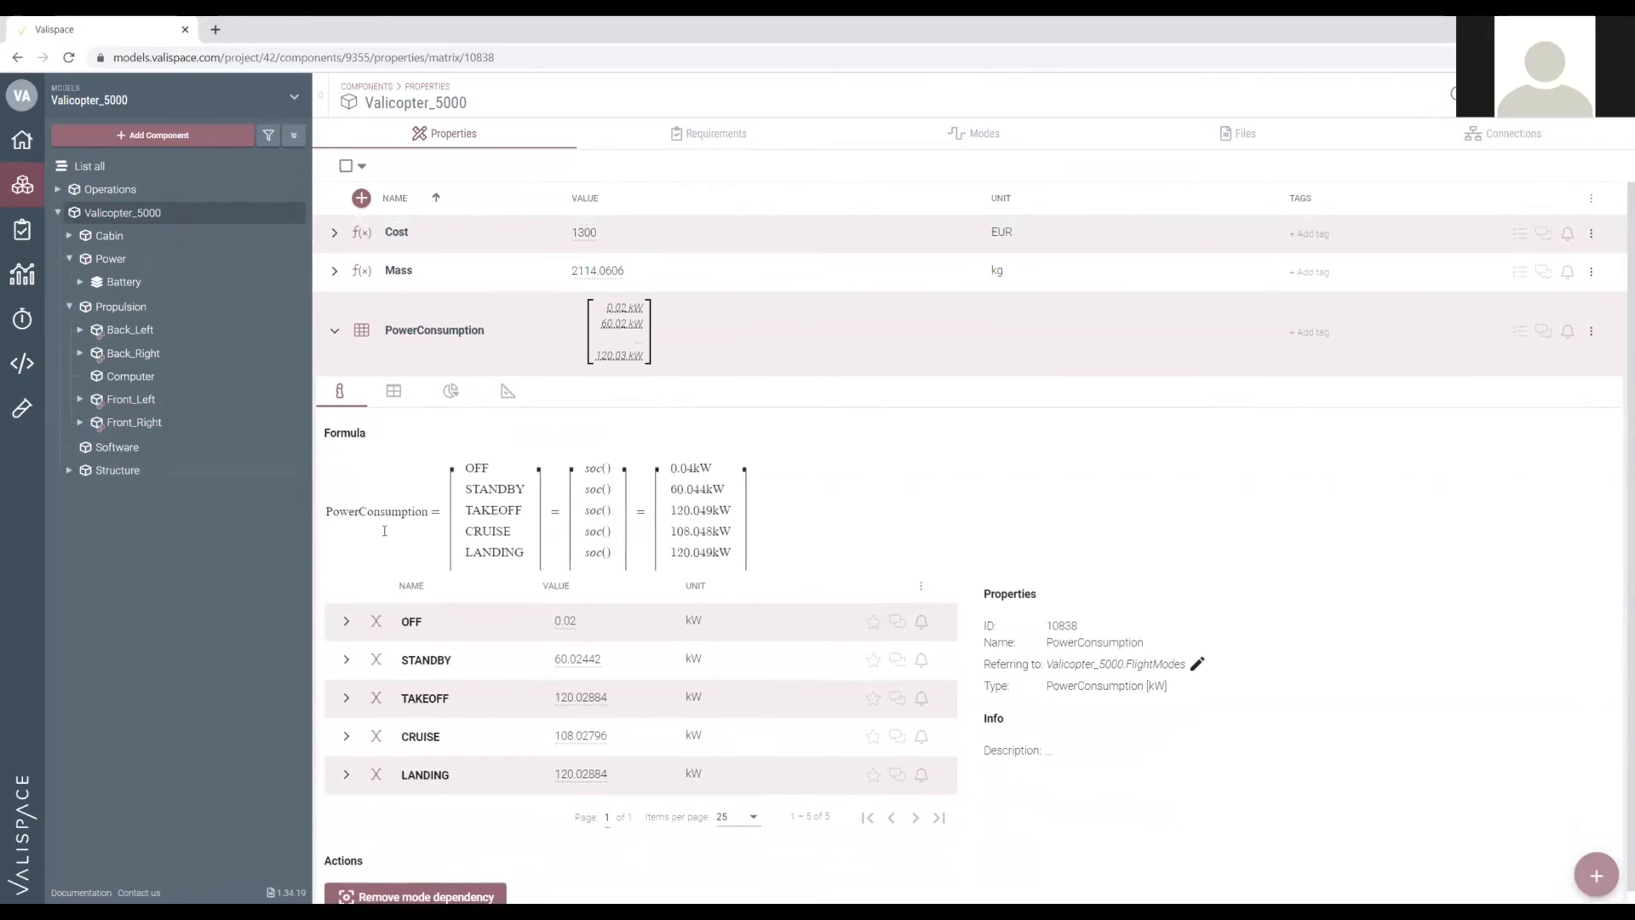
click(335, 333)
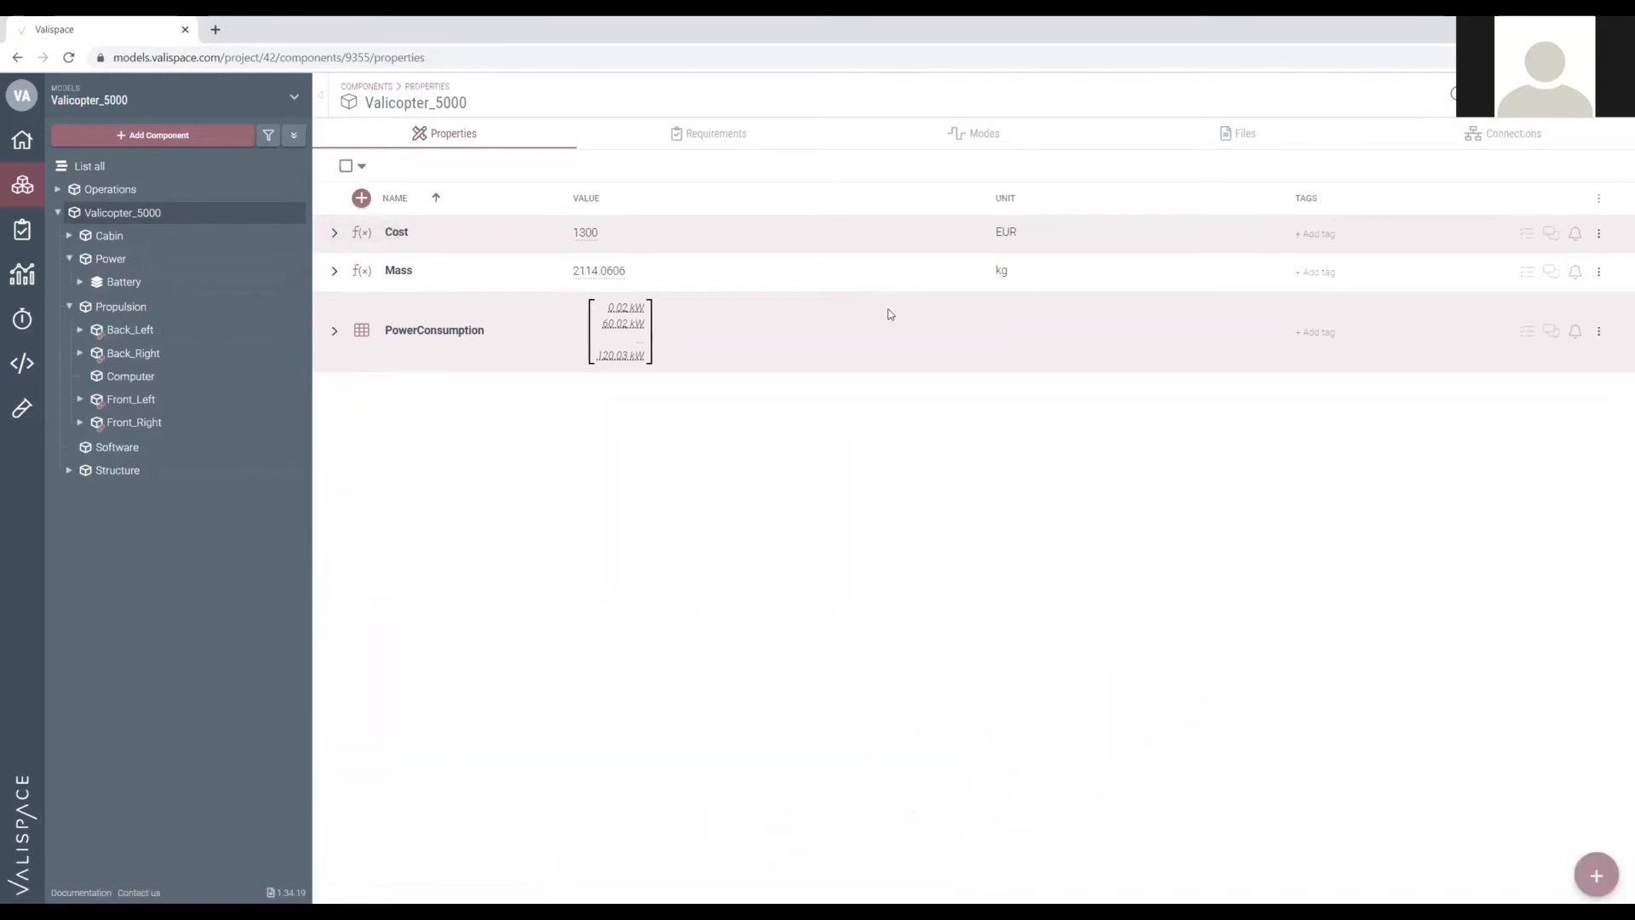
Examine the mode lists of Valicopter_5000 and the field names defined in FlightModes.
click(990, 145)
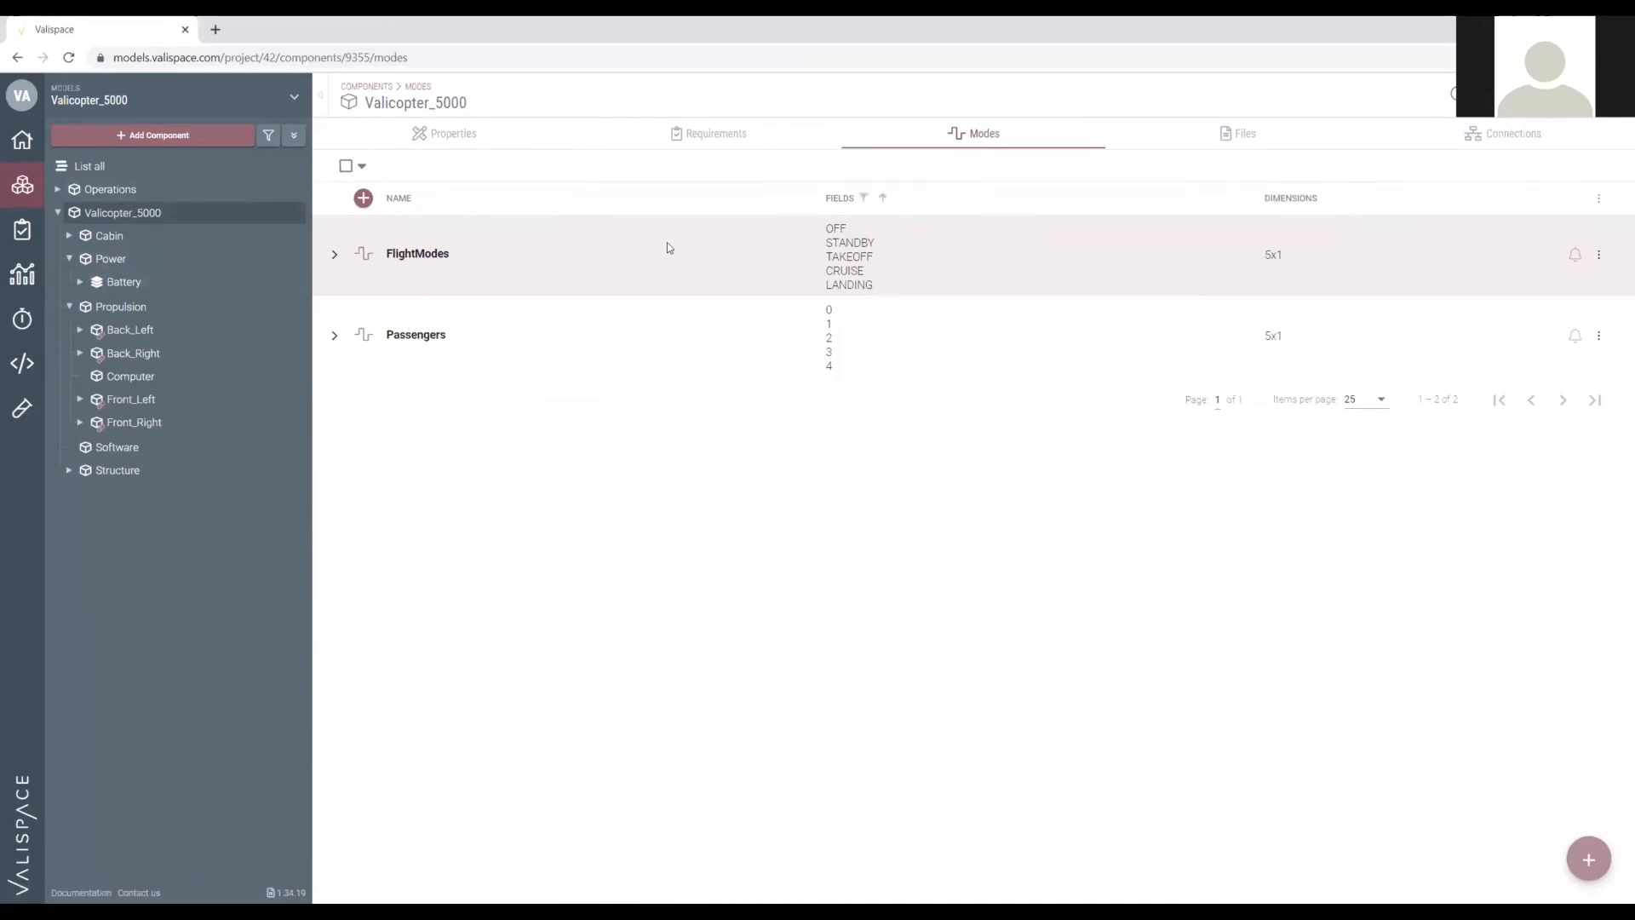
click(332, 255)
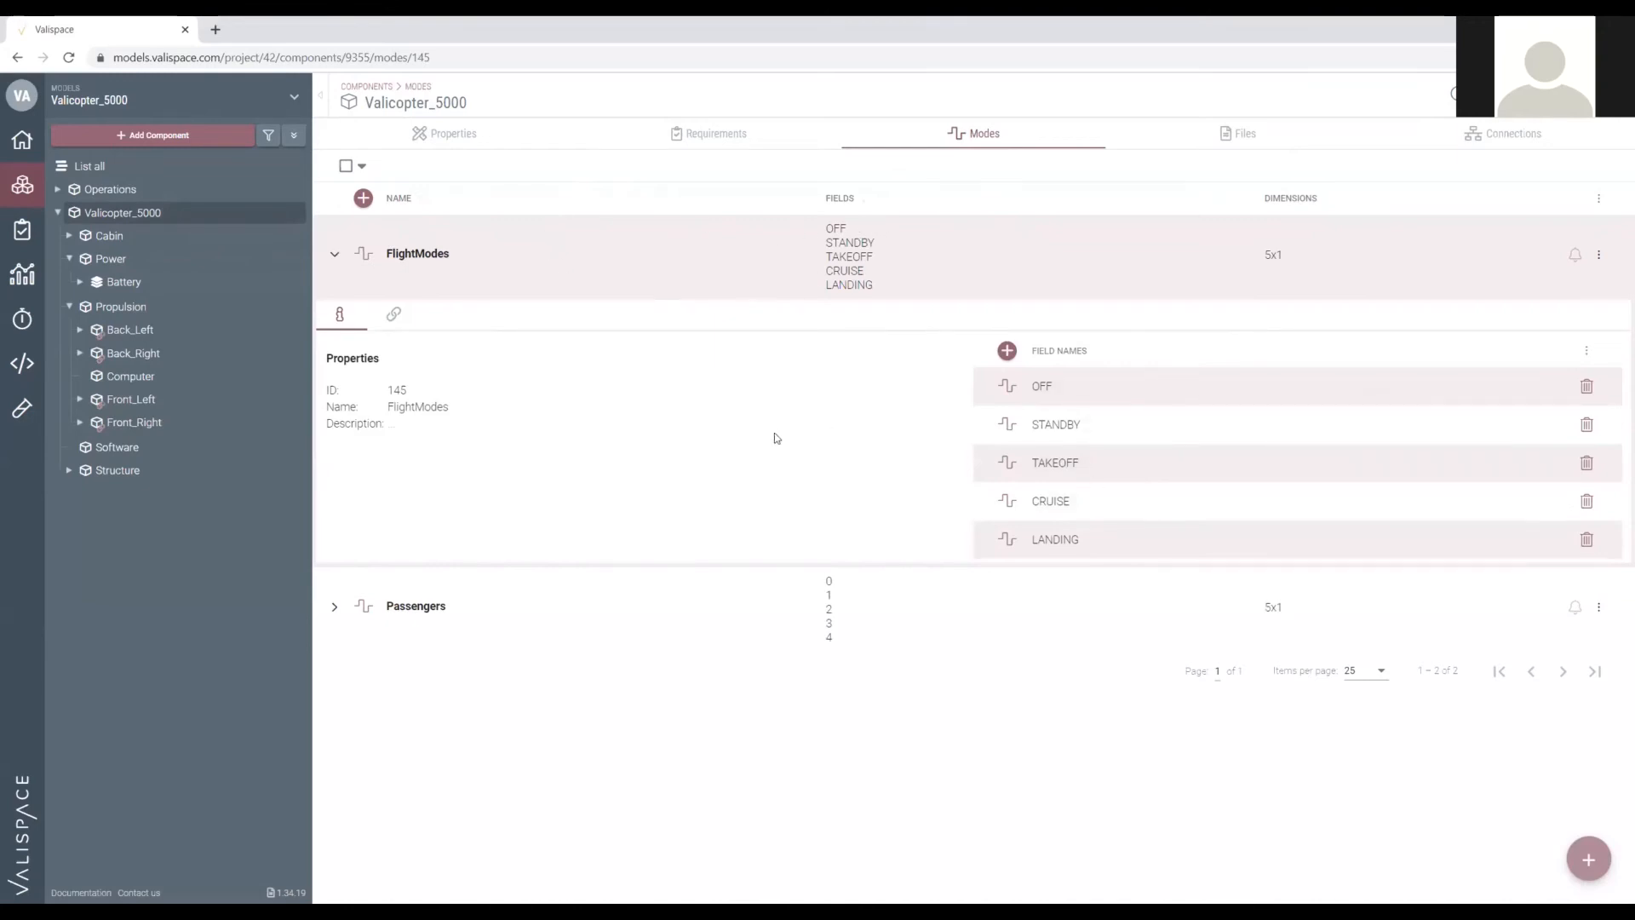
scroll(573, 463, up, 2)
scroll(584, 500, down, 1)
scroll(587, 497, up, 2)
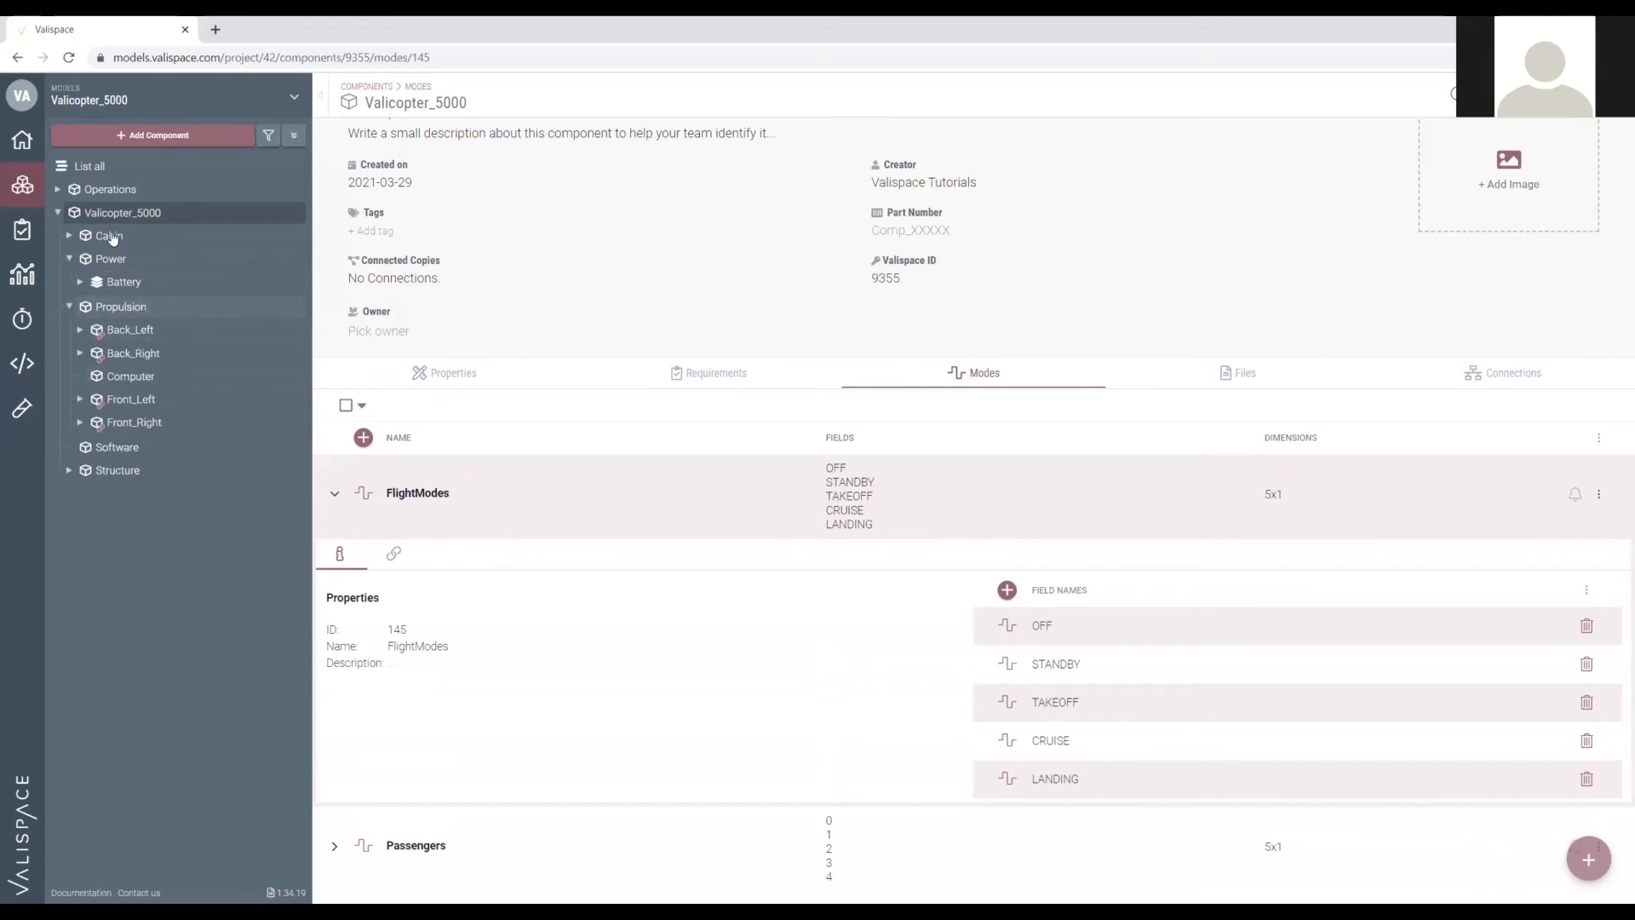
Inspect the linked modes of FlightModes and the other component modes available for linking.
click(107, 237)
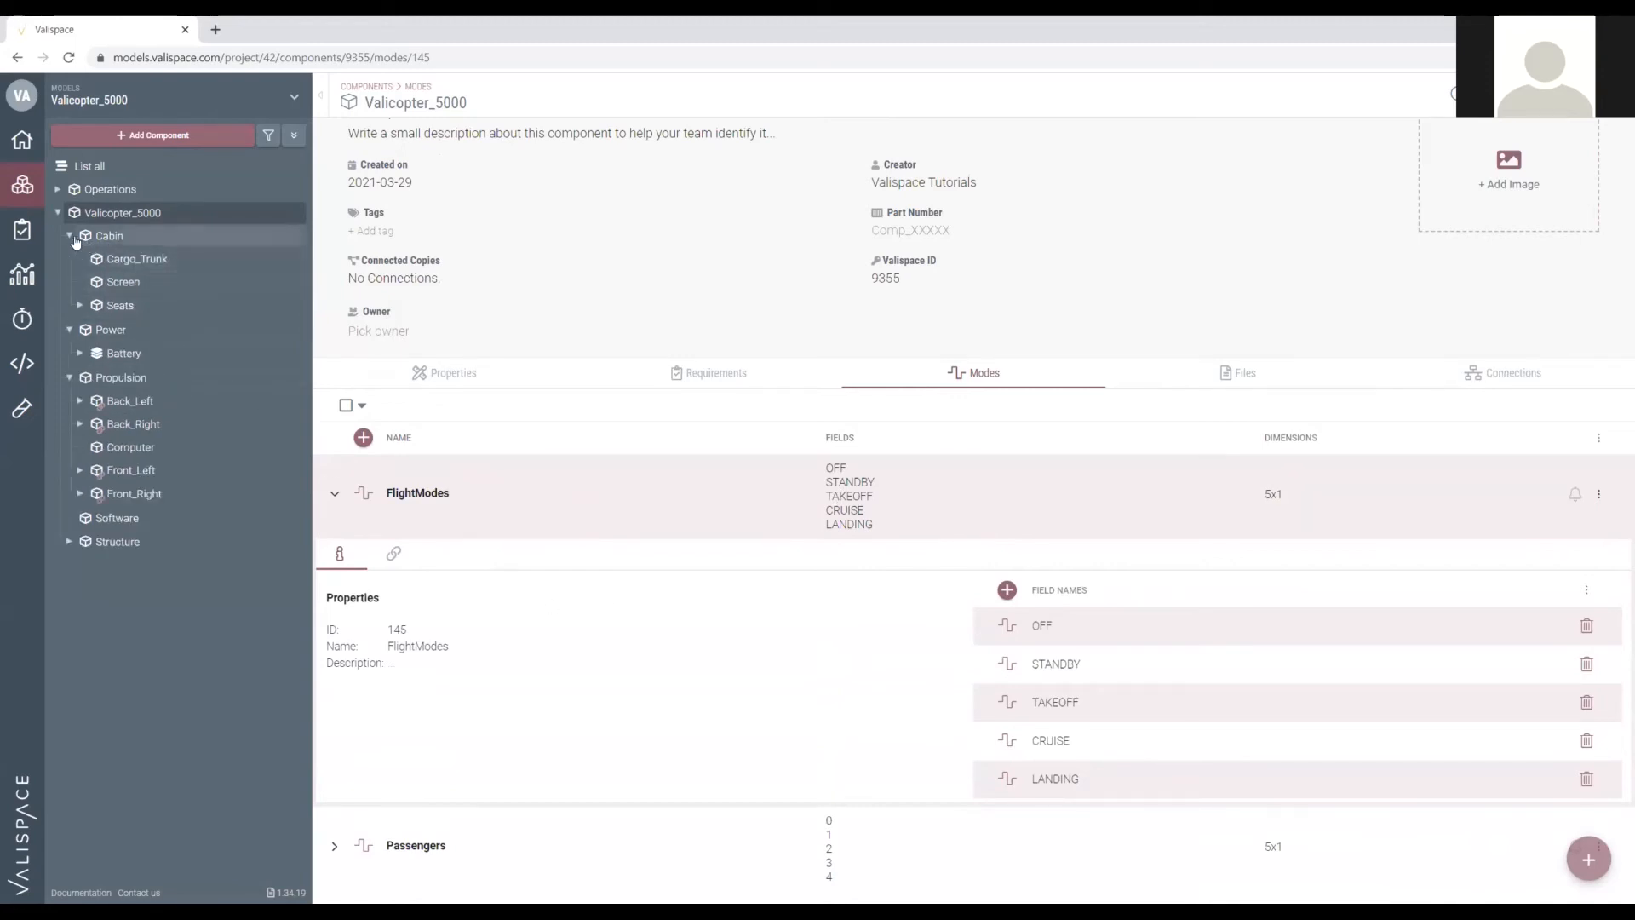
click(107, 237)
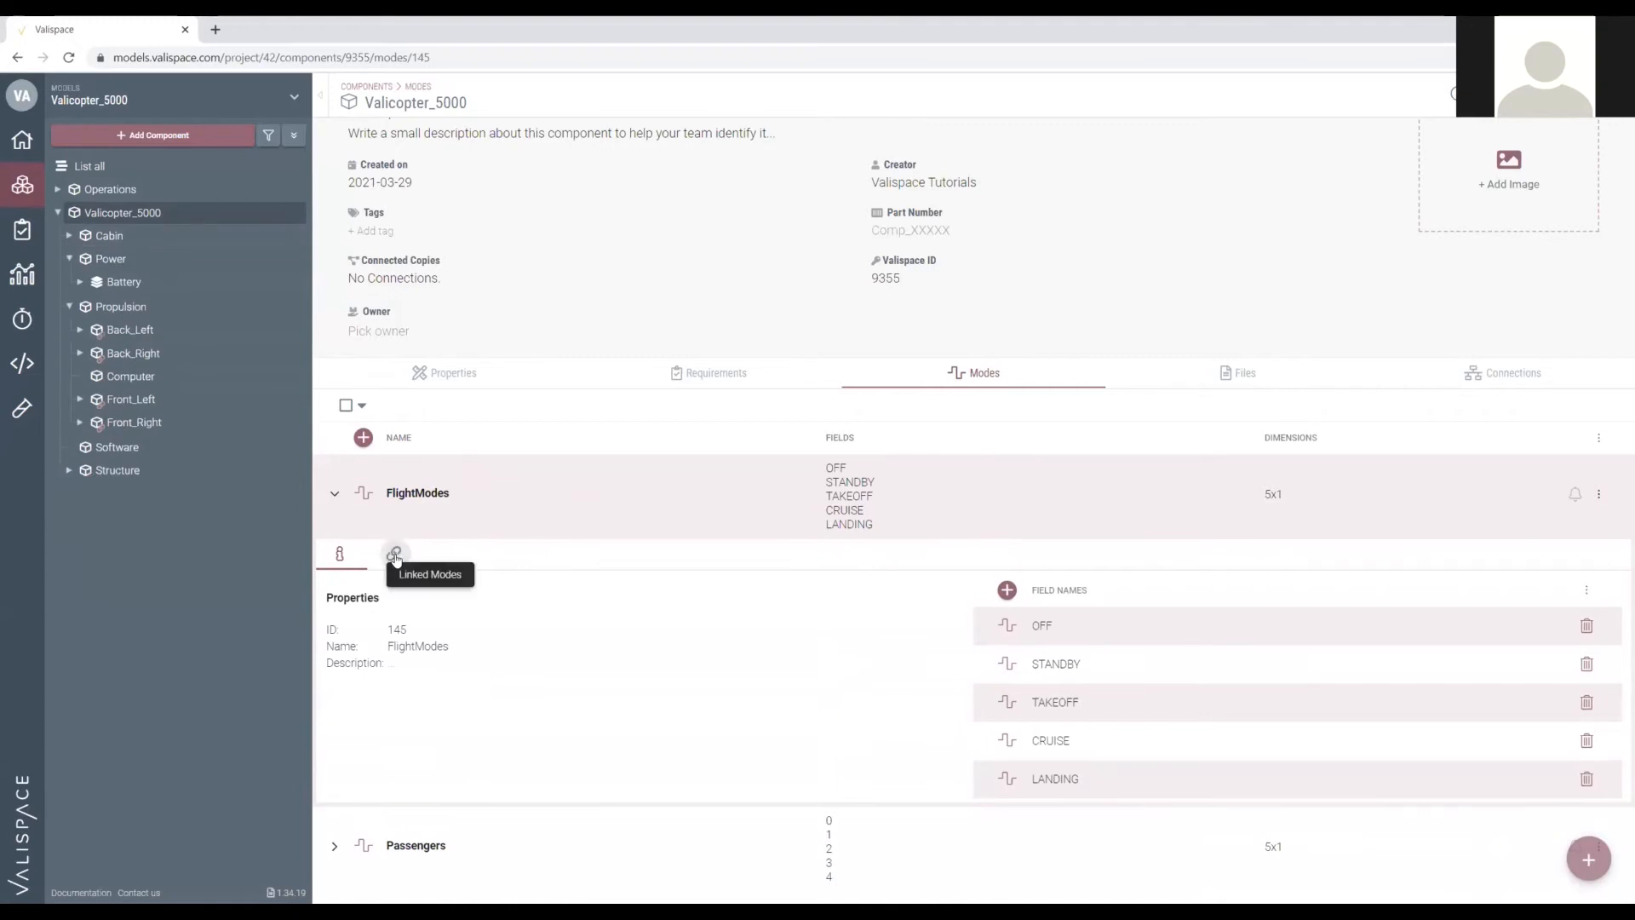
click(395, 556)
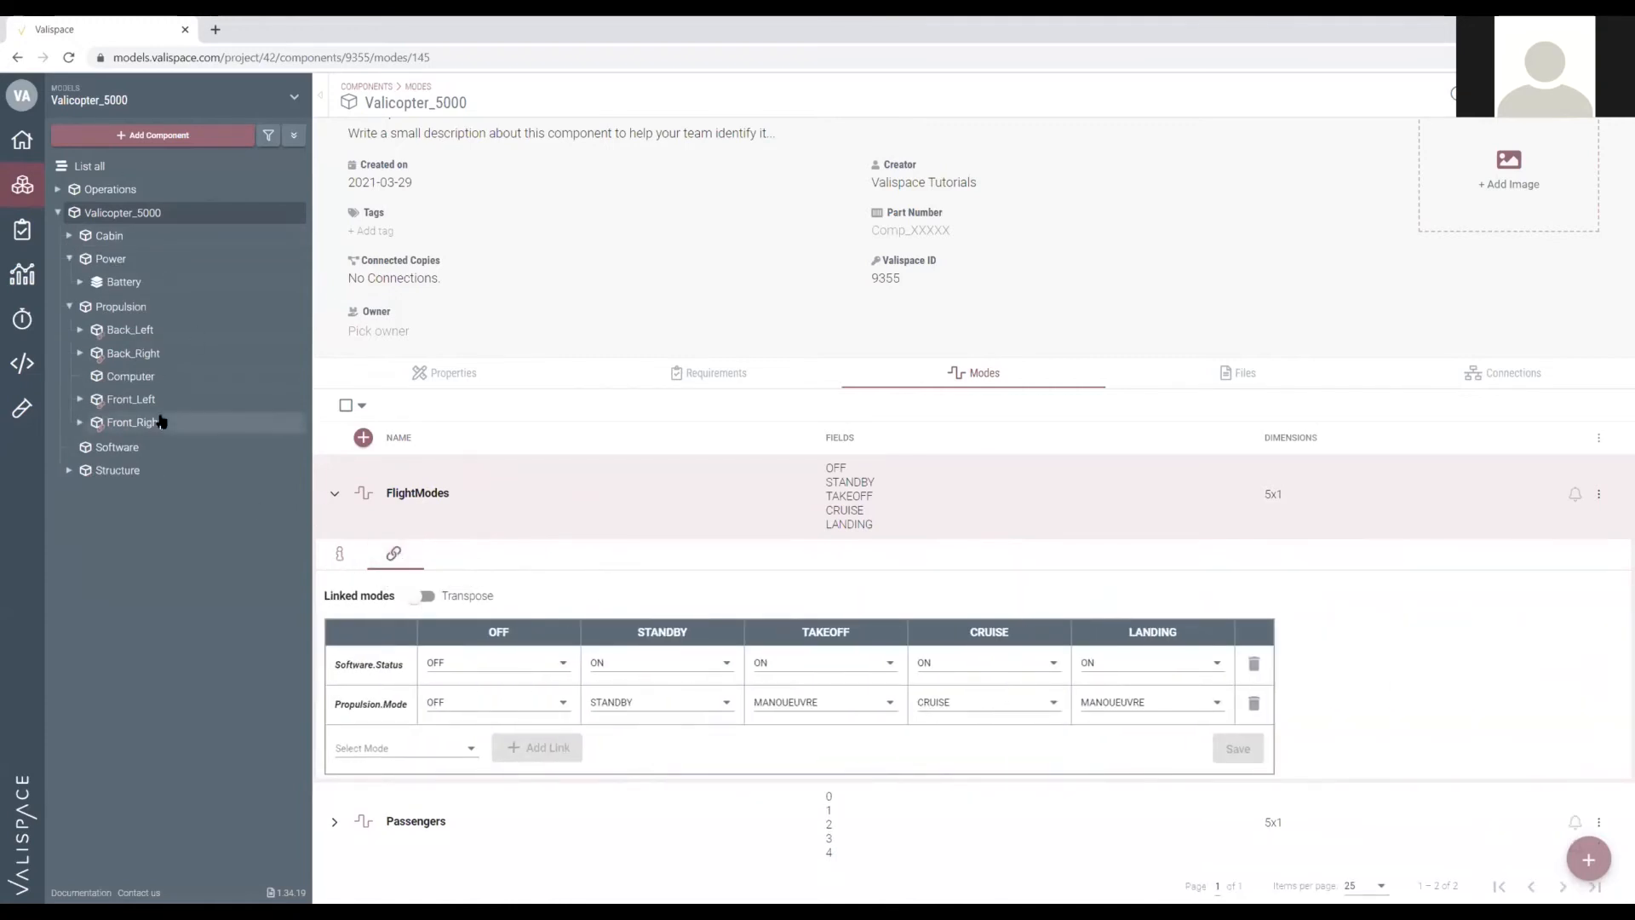
scroll(545, 528, down, 1)
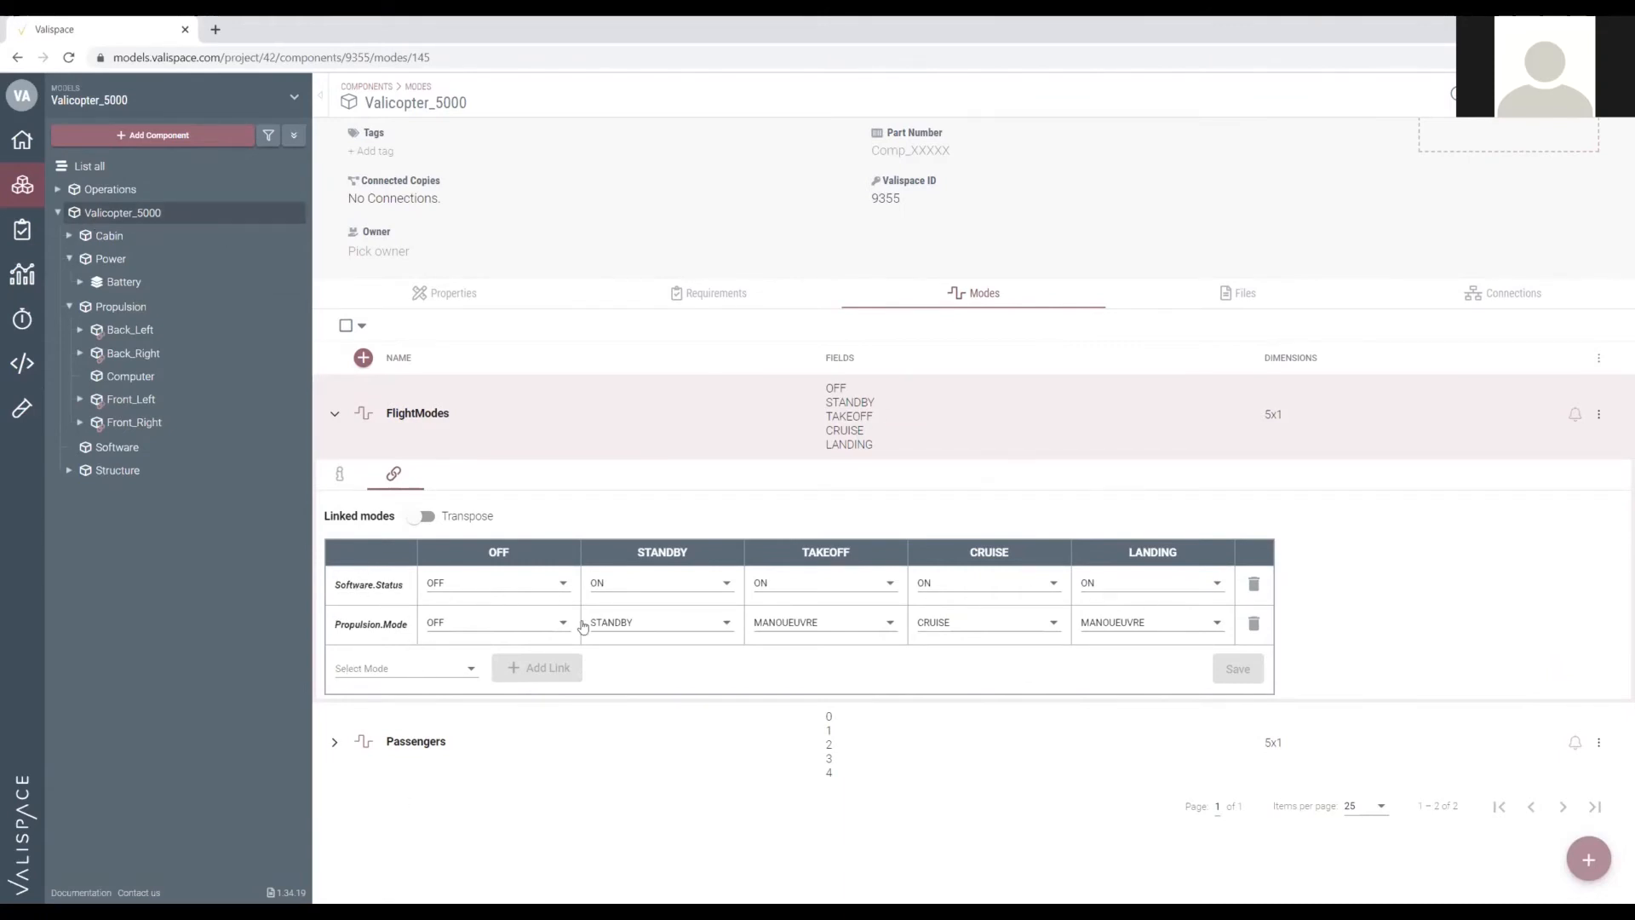
click(401, 673)
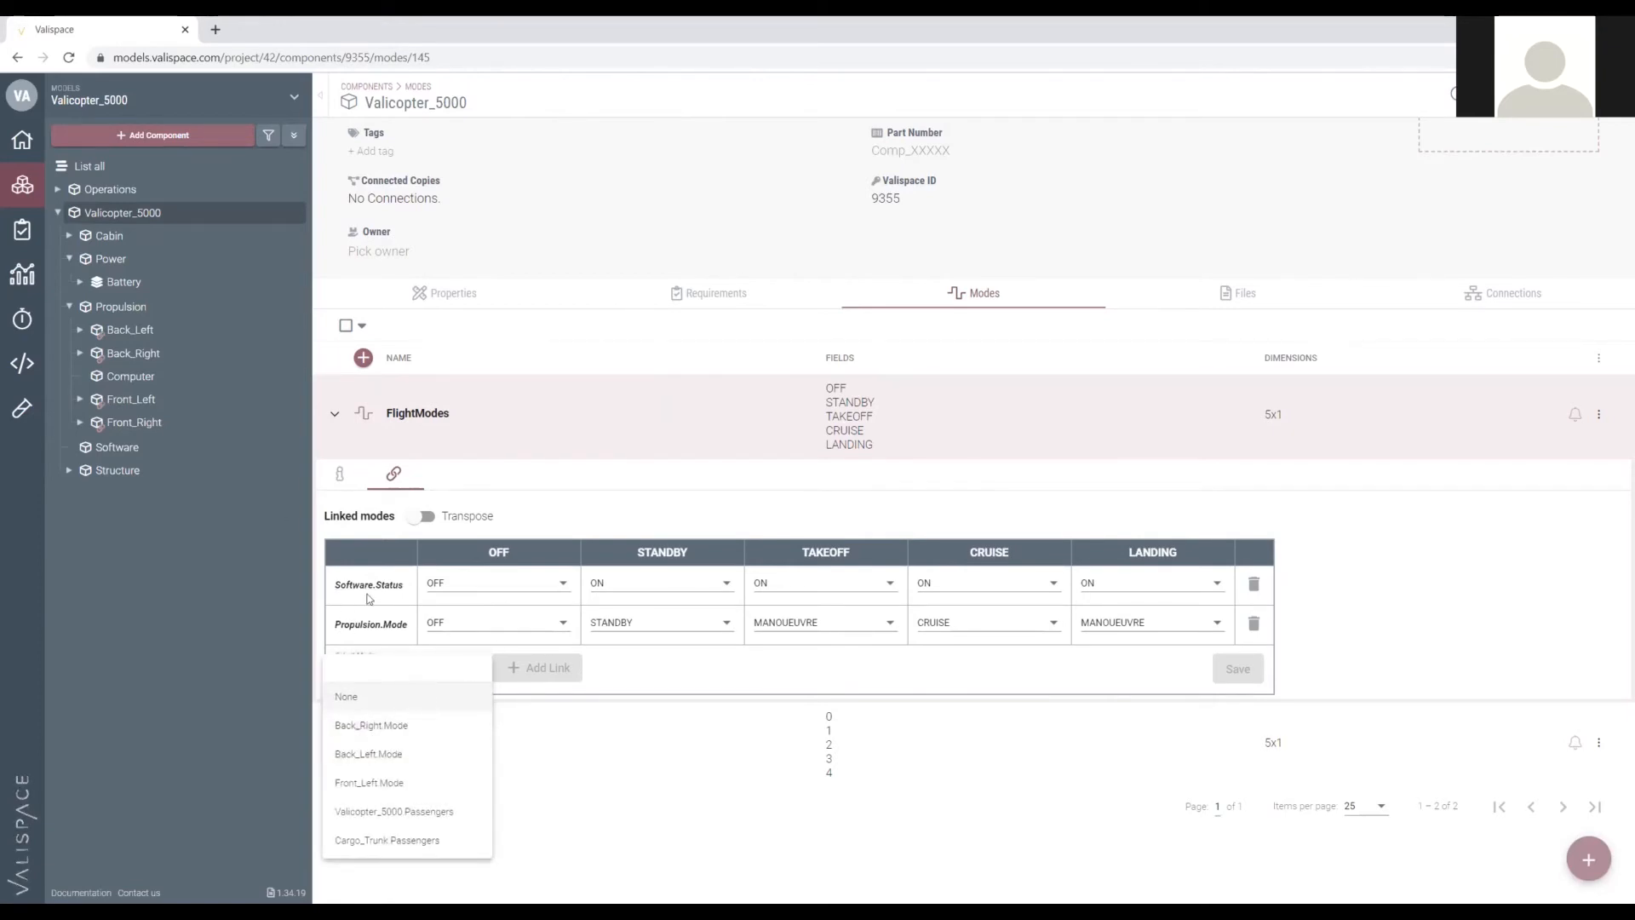
click(582, 627)
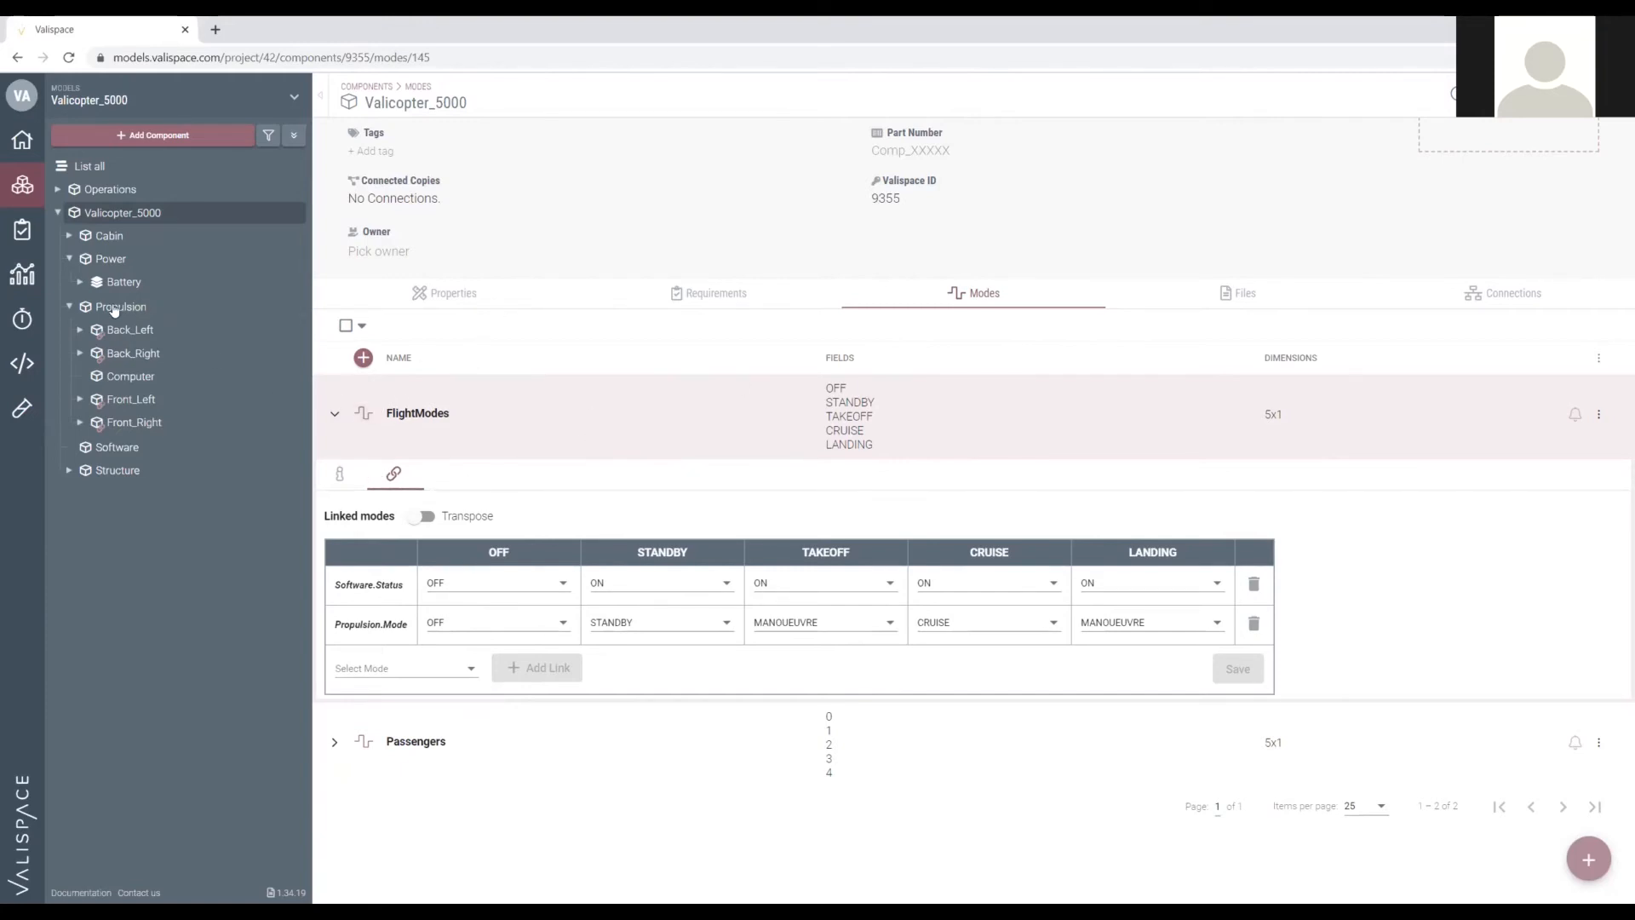
Create a new component named AC under Cabin.
click(106, 241)
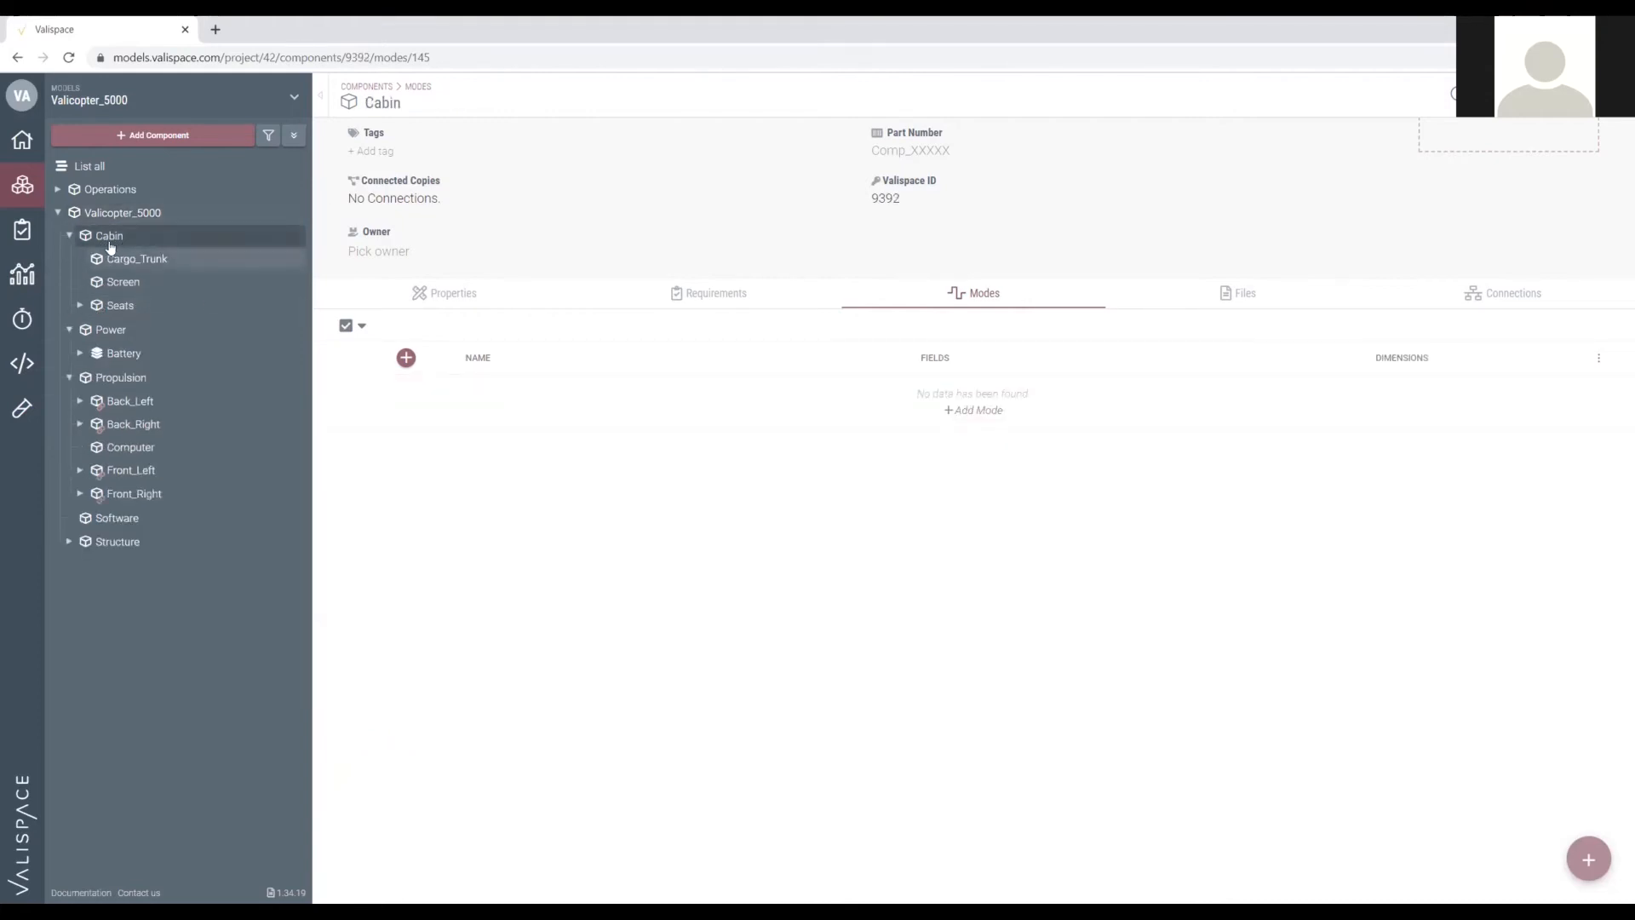
right_click(109, 246)
click(201, 217)
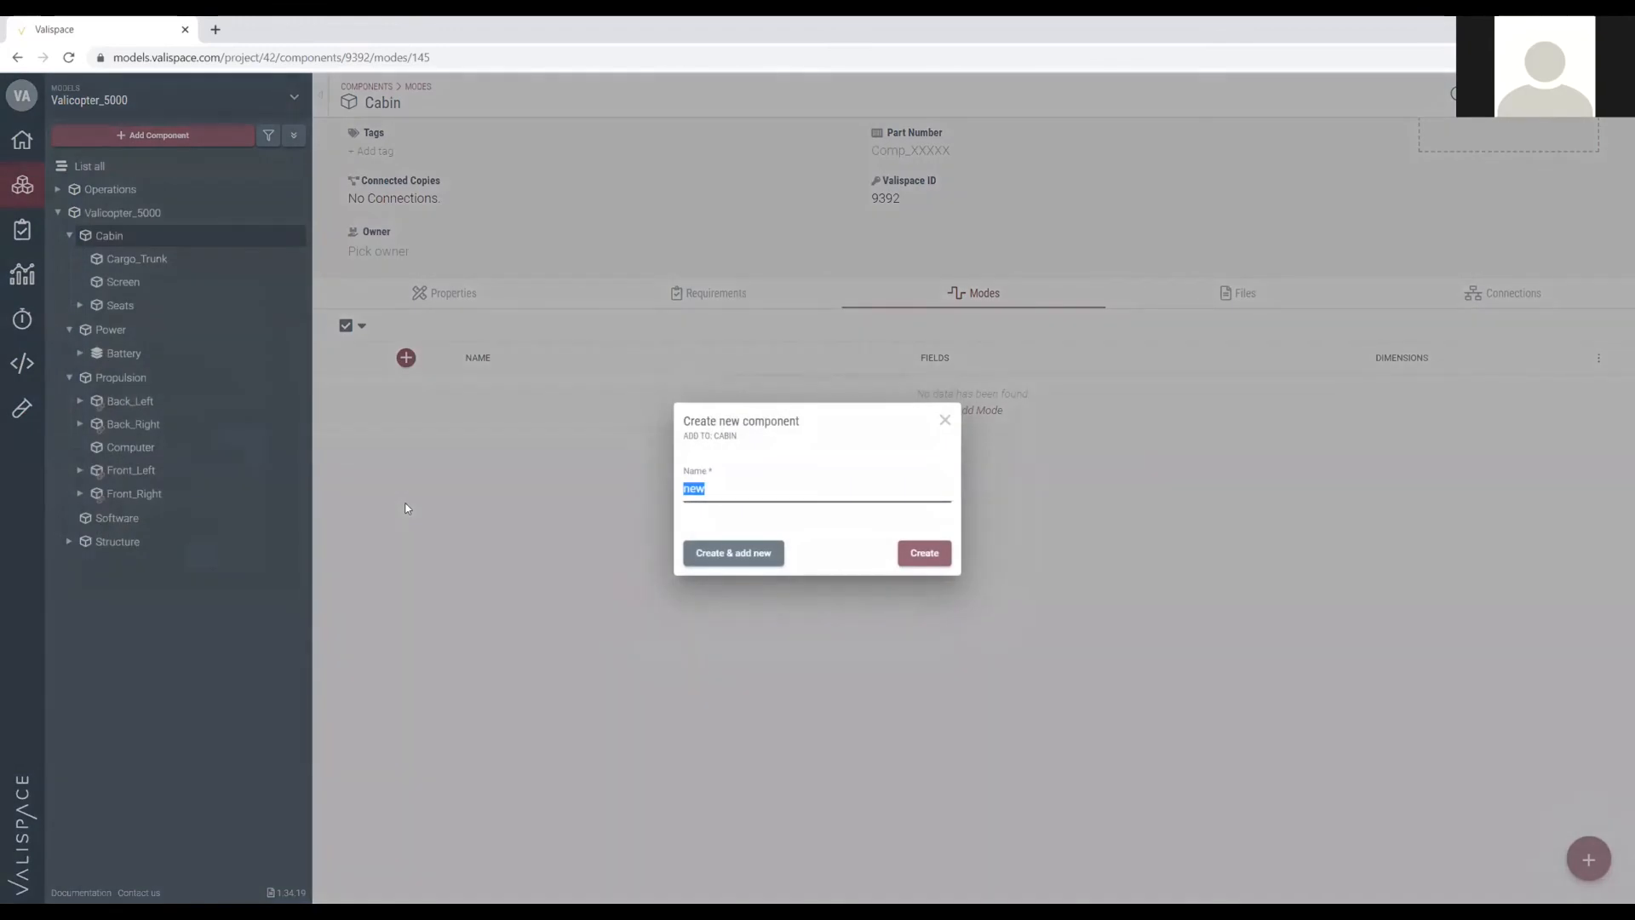
text(HV)
text(A)
key(BackSpace)
text(VA)
drag(799, 487, 500, 472)
text(AC)
click(926, 552)
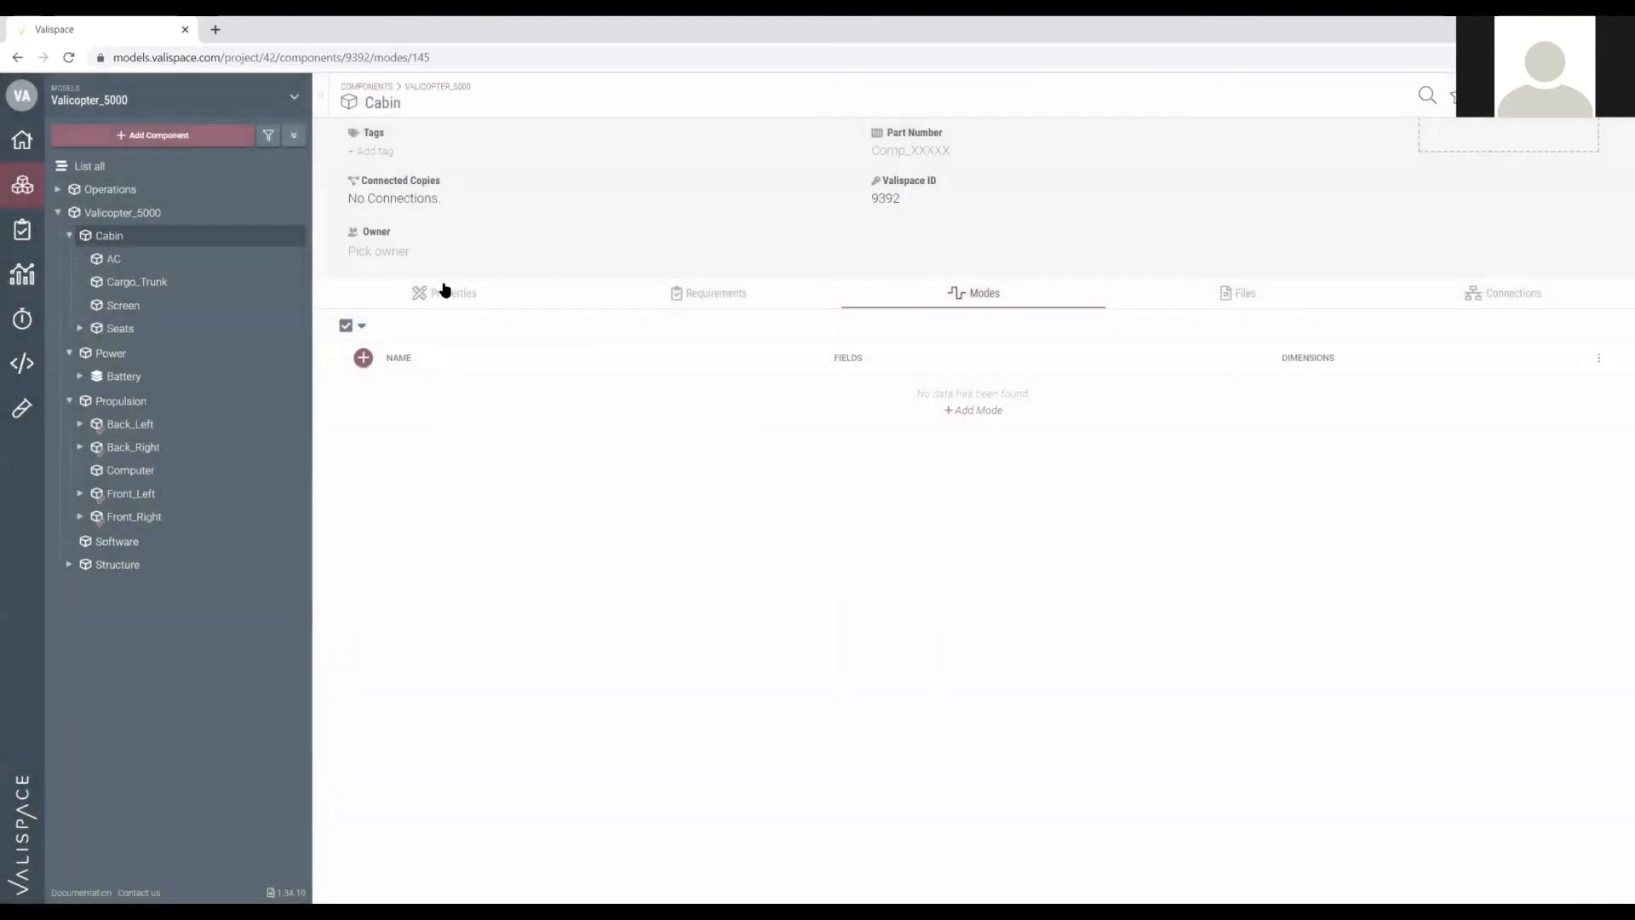
Create a mode list named AcModes with 2 modes on the AC component.
click(445, 292)
click(168, 258)
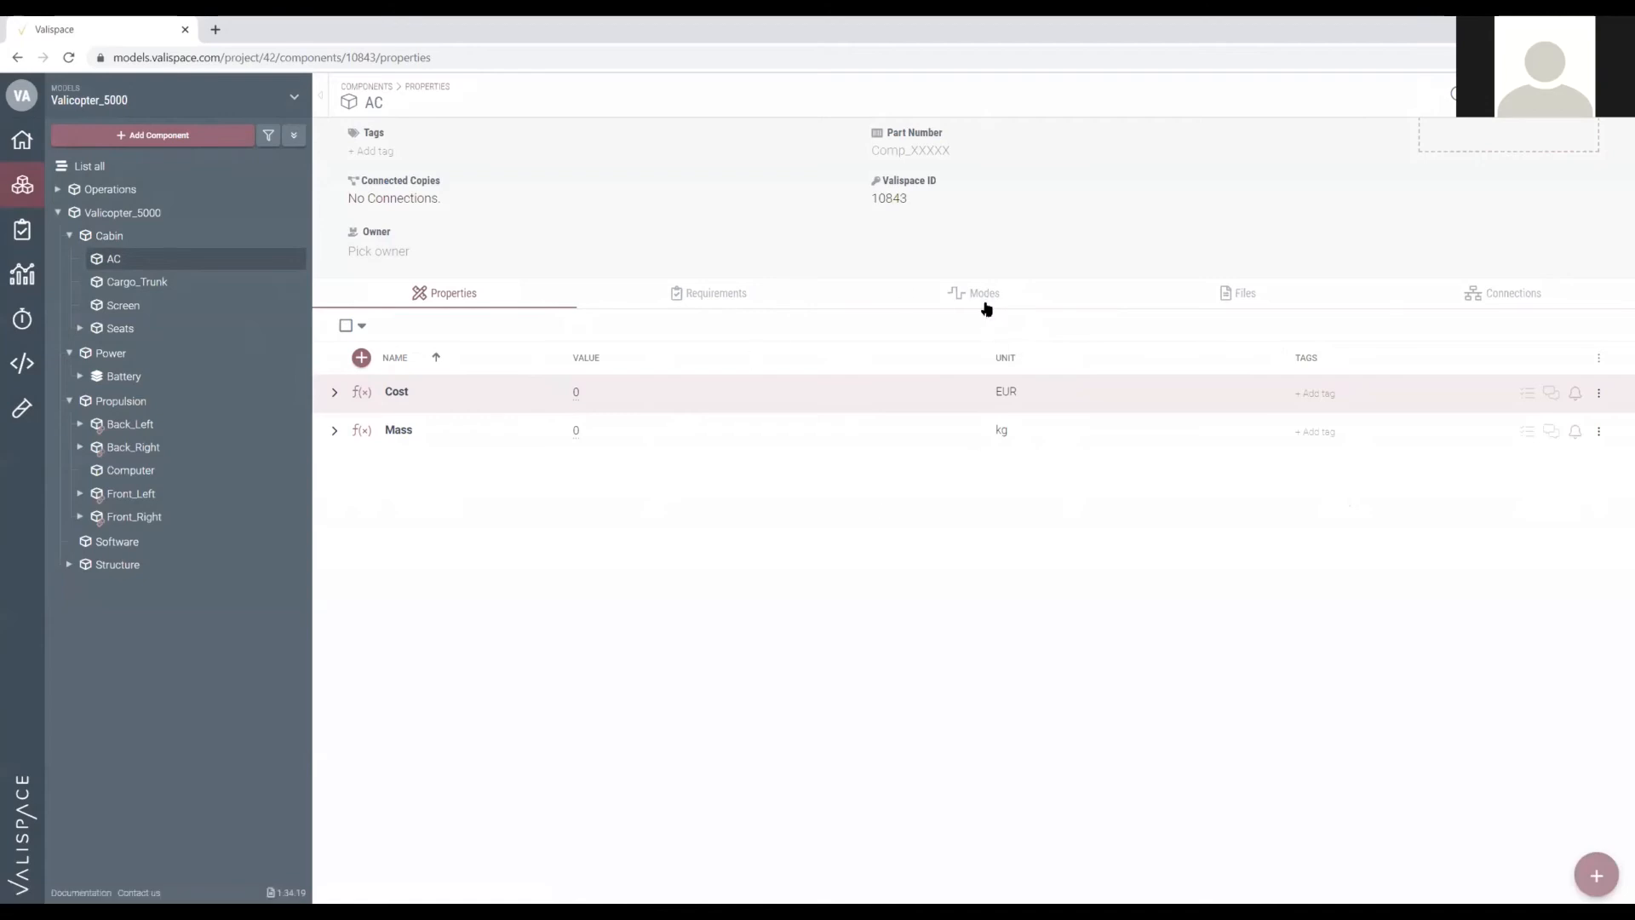
click(361, 357)
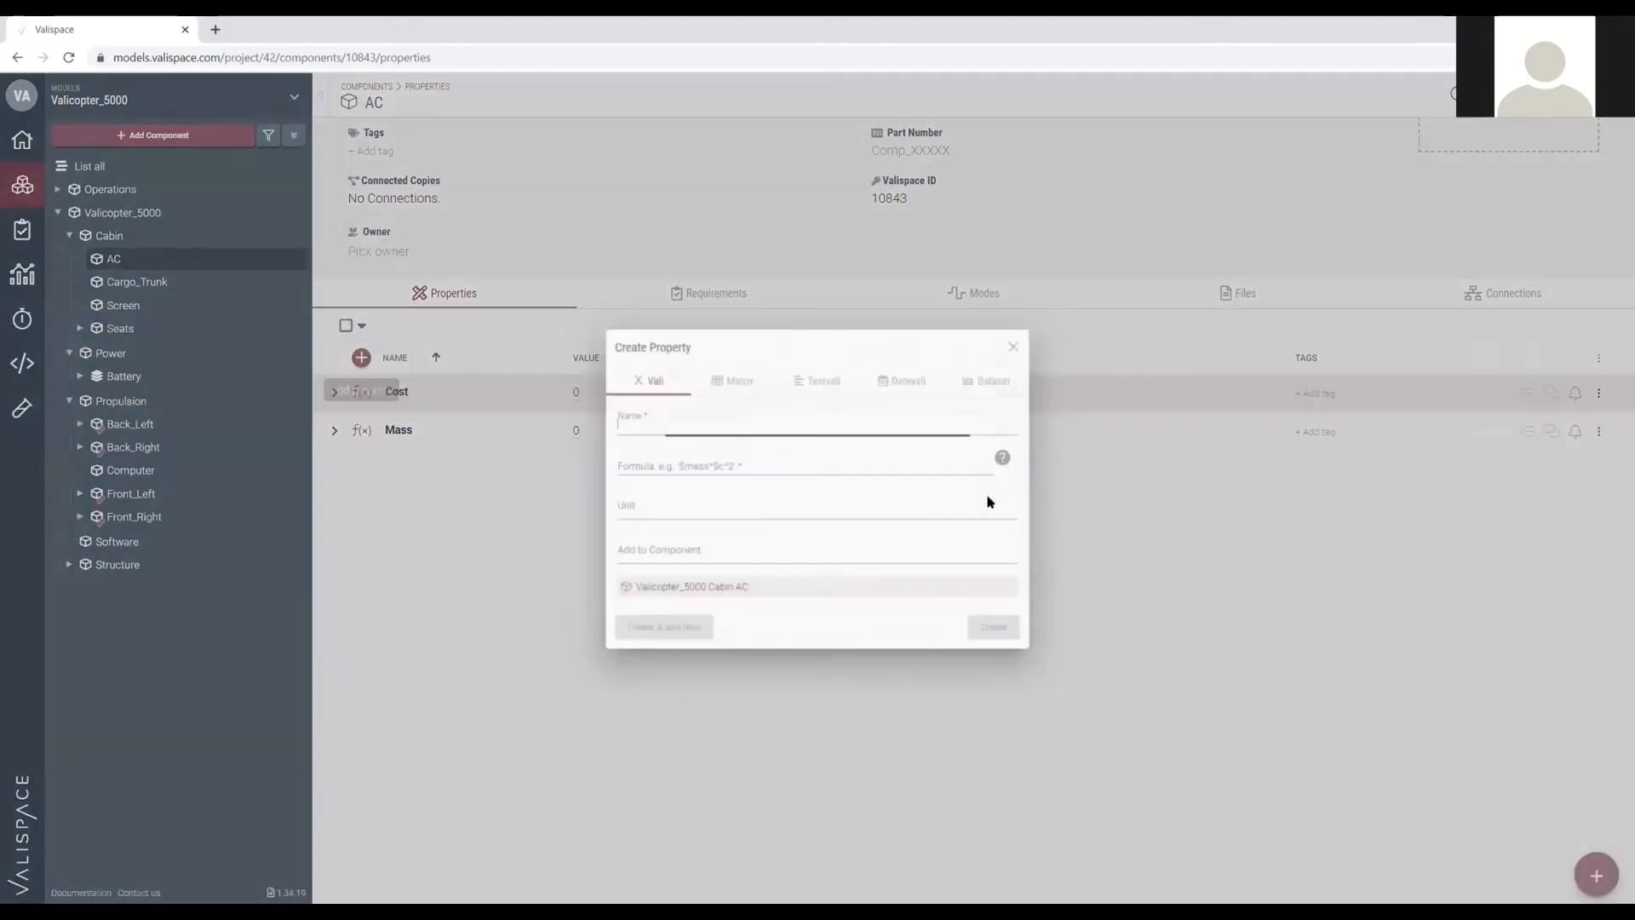
click(1021, 341)
click(990, 295)
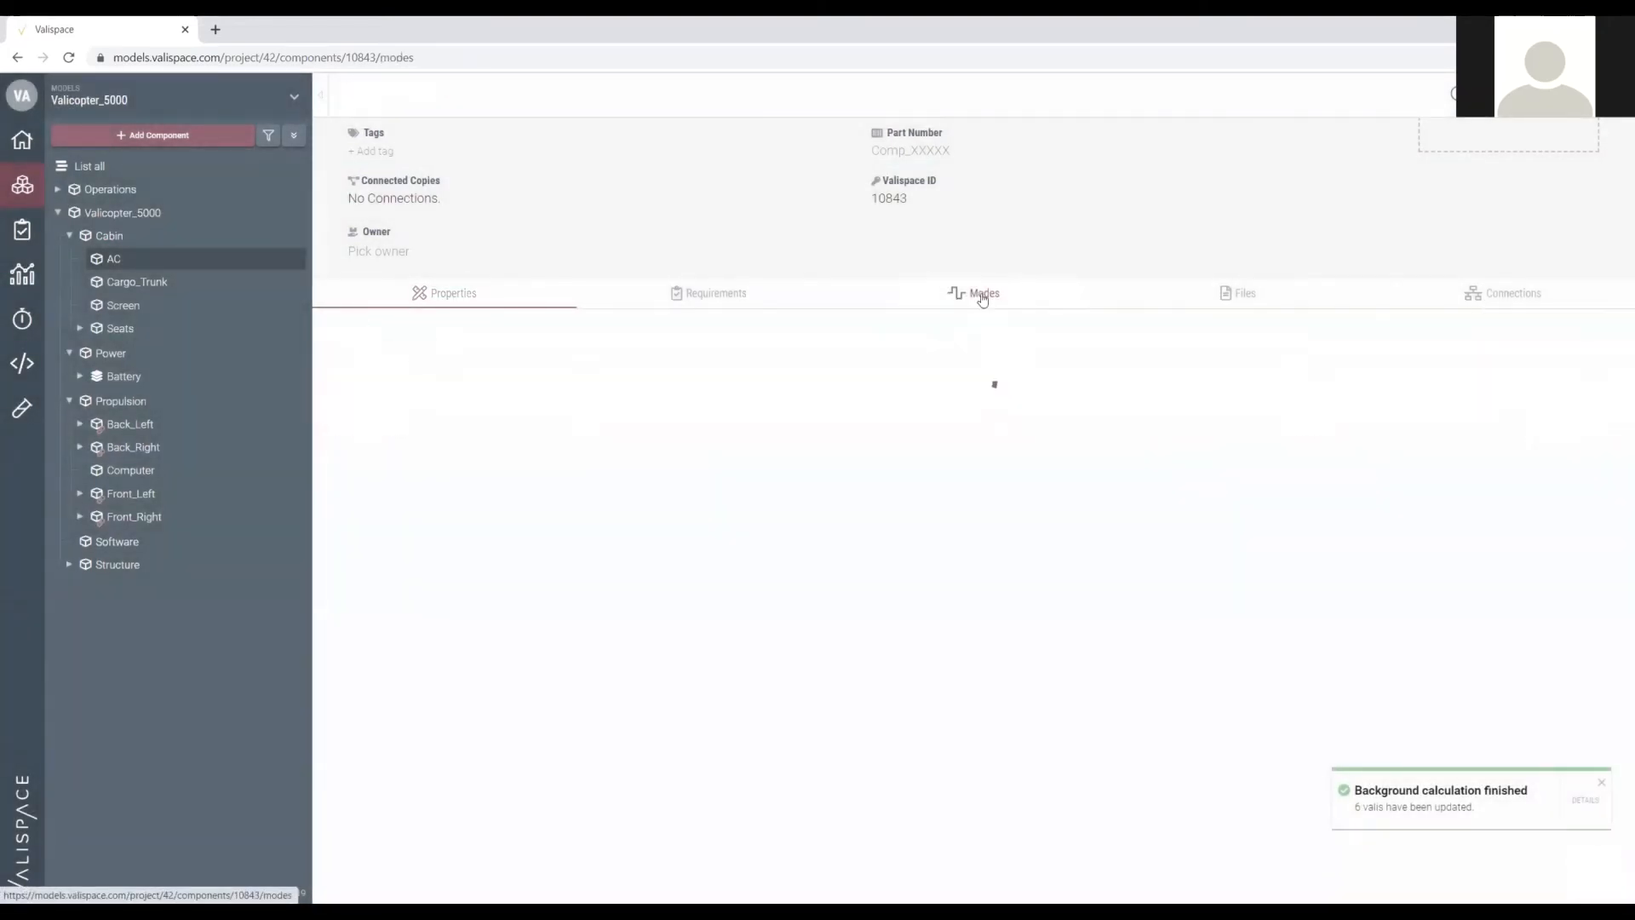
click(362, 357)
click(729, 449)
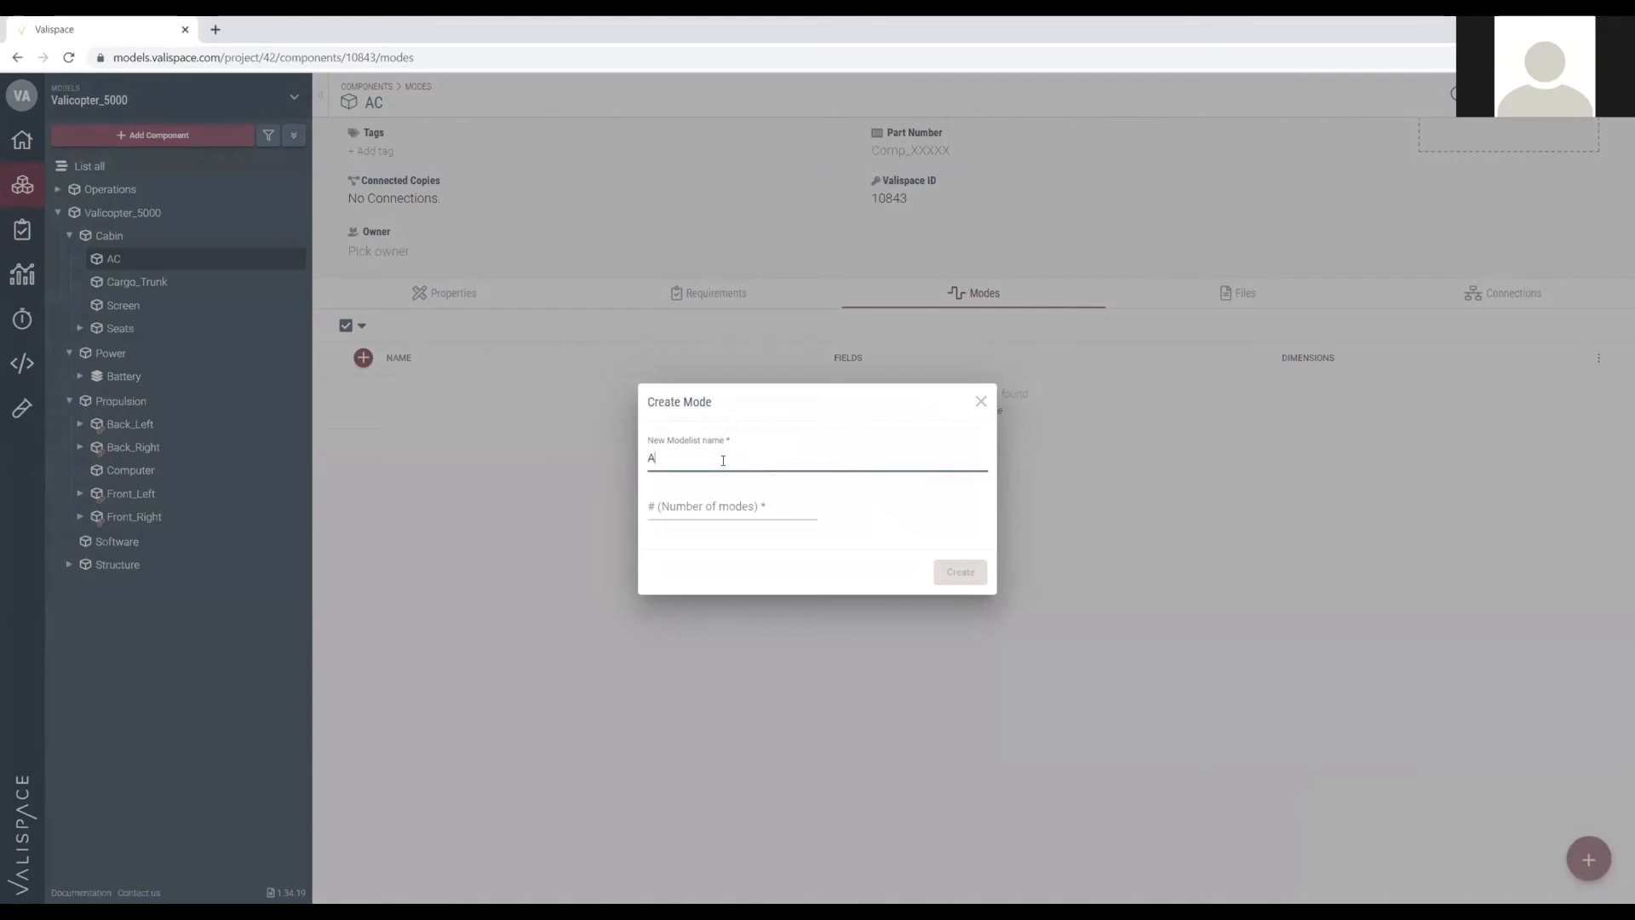
click(712, 504)
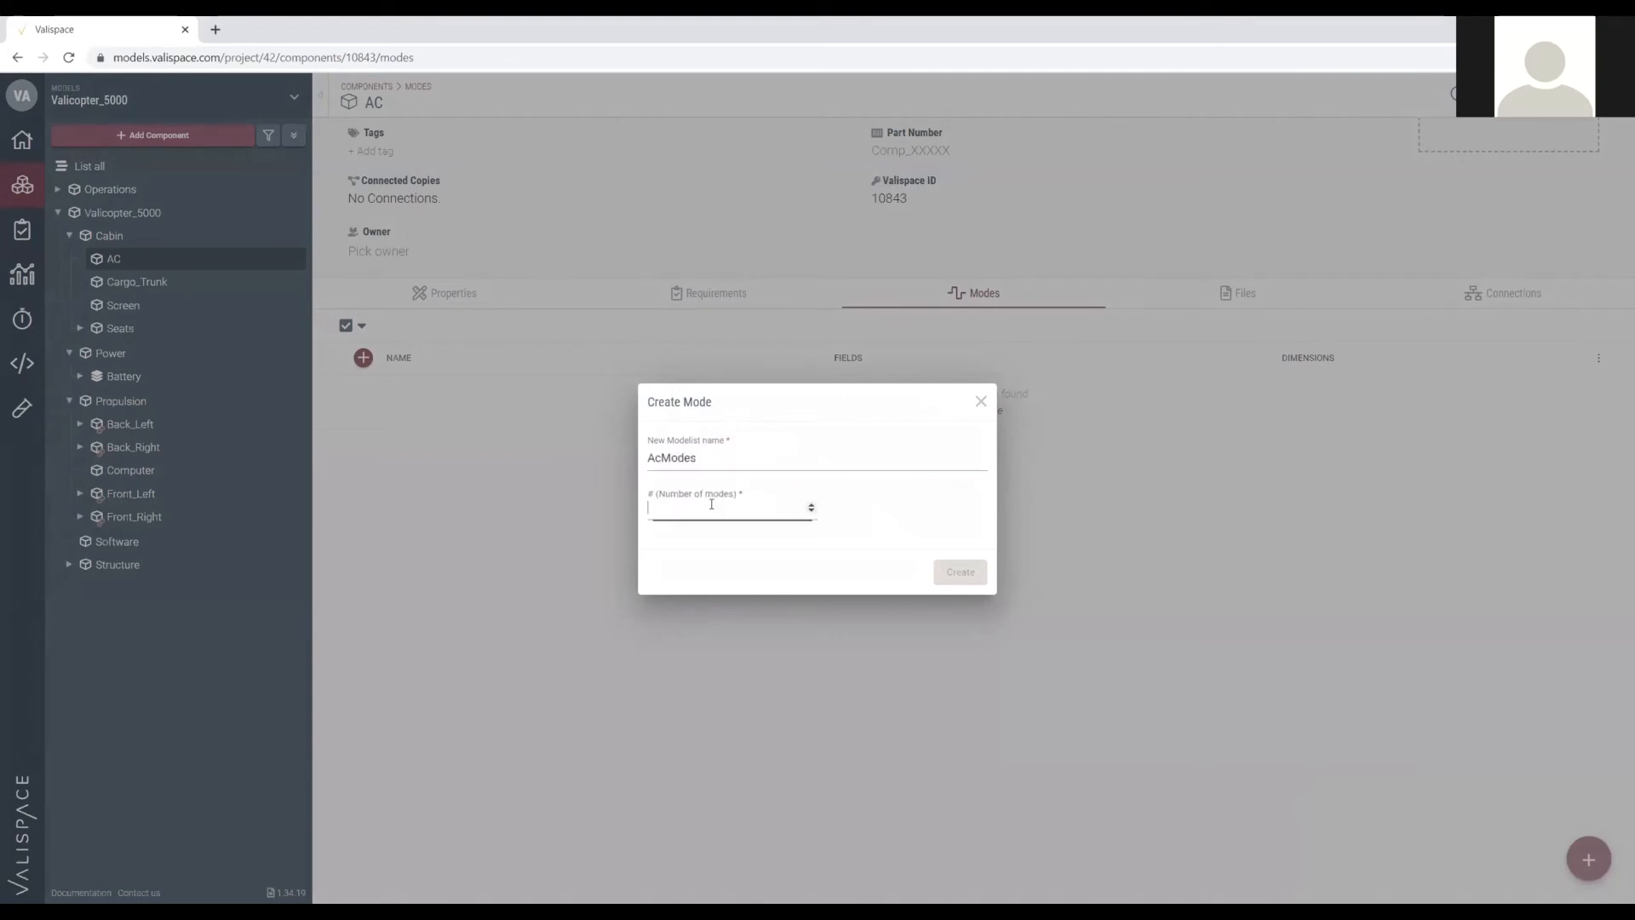
text(2)
click(964, 574)
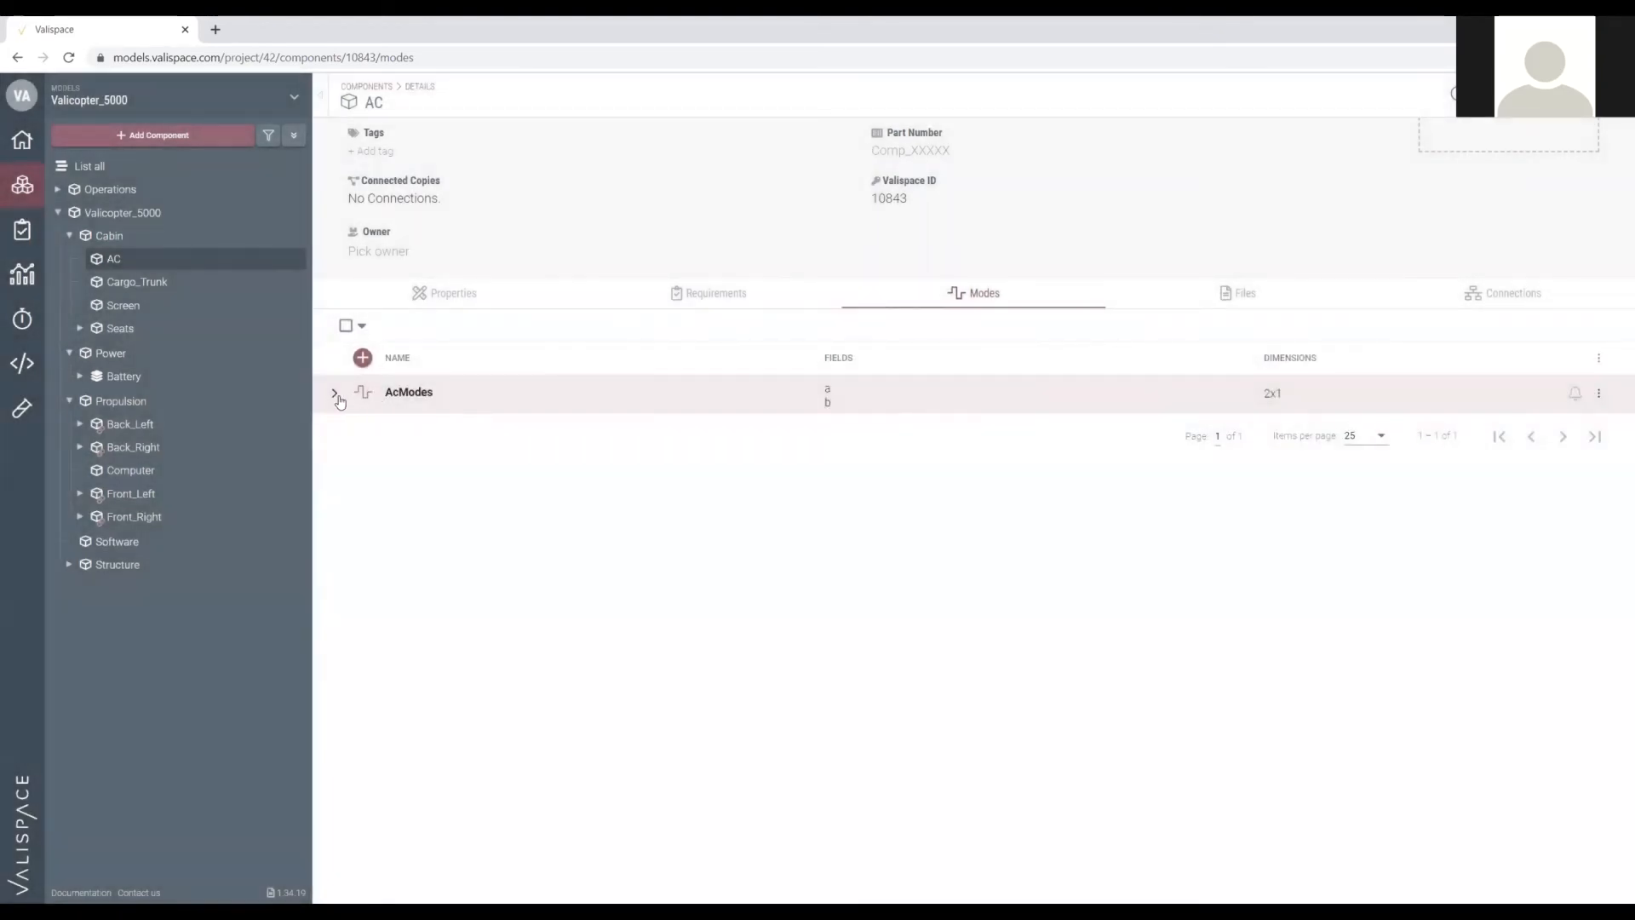
Name the two fields of AcModes On and Off.
click(334, 392)
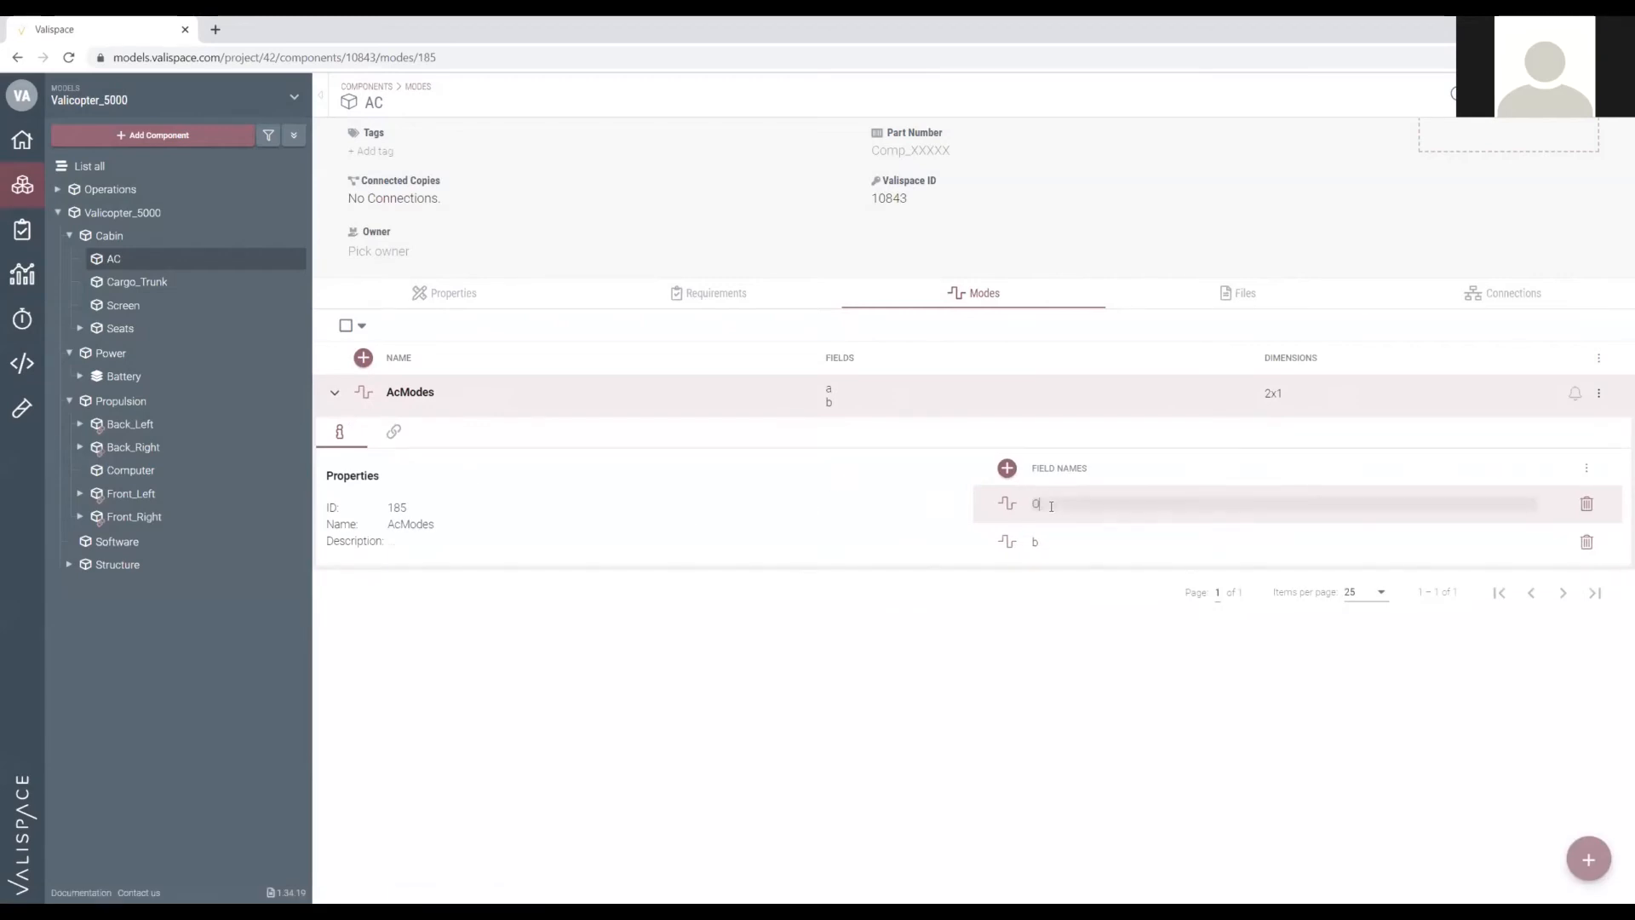
click(1089, 510)
text(On)
click(1041, 538)
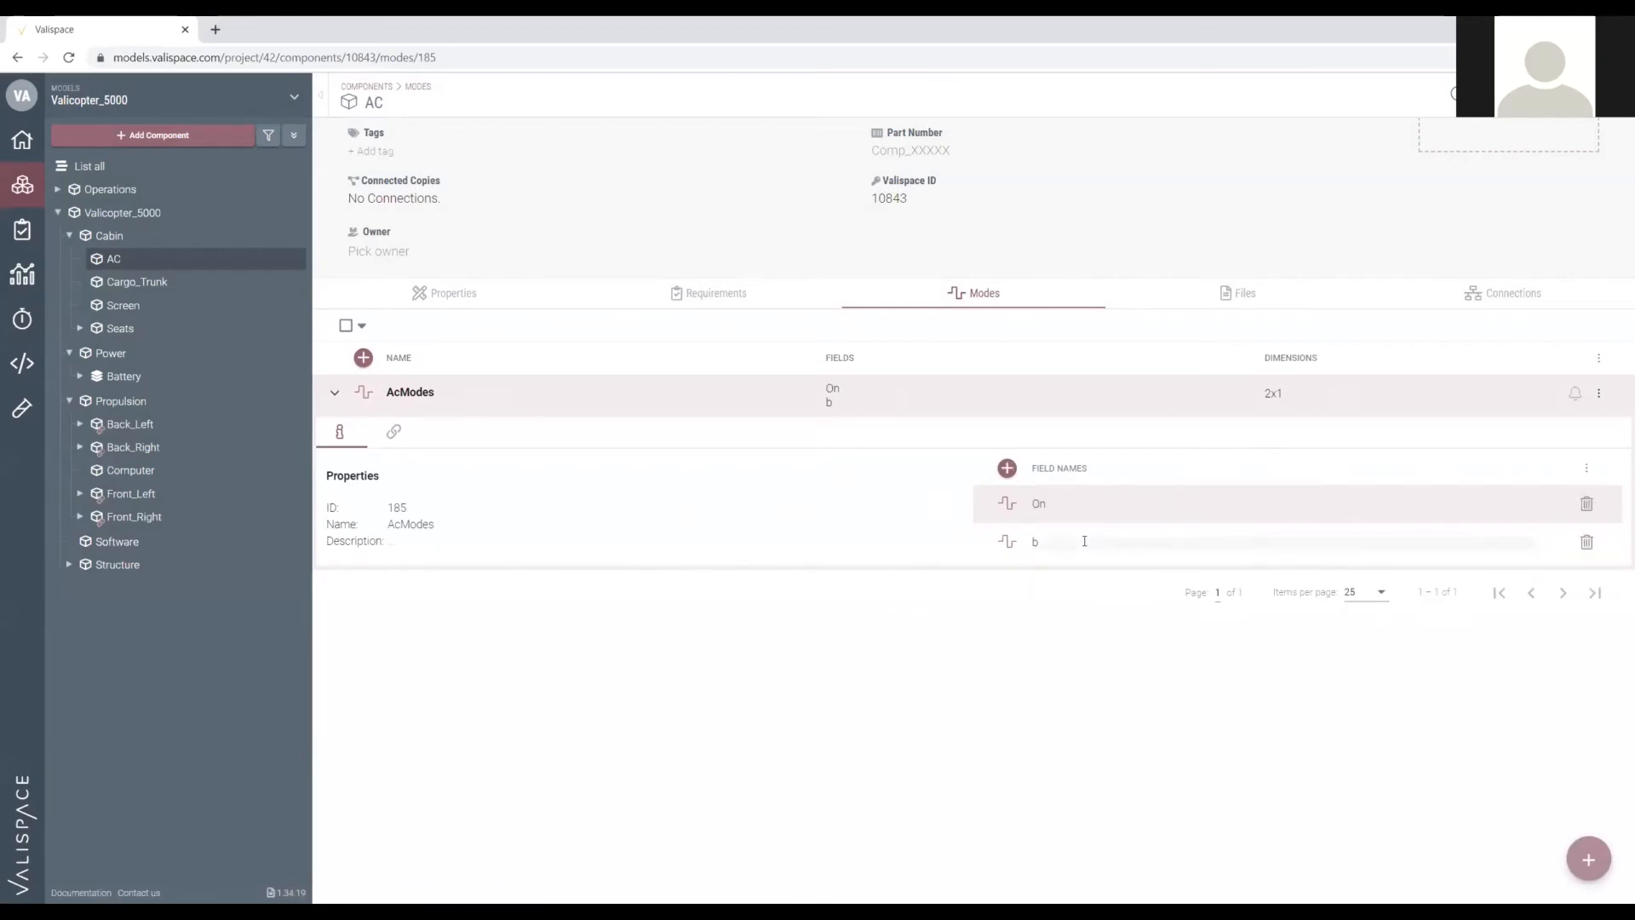
text(Off)
key(Return)
Create a PowerConsumption matrix property in kW on AC, using AC.AcModes as its mode reference.
click(445, 293)
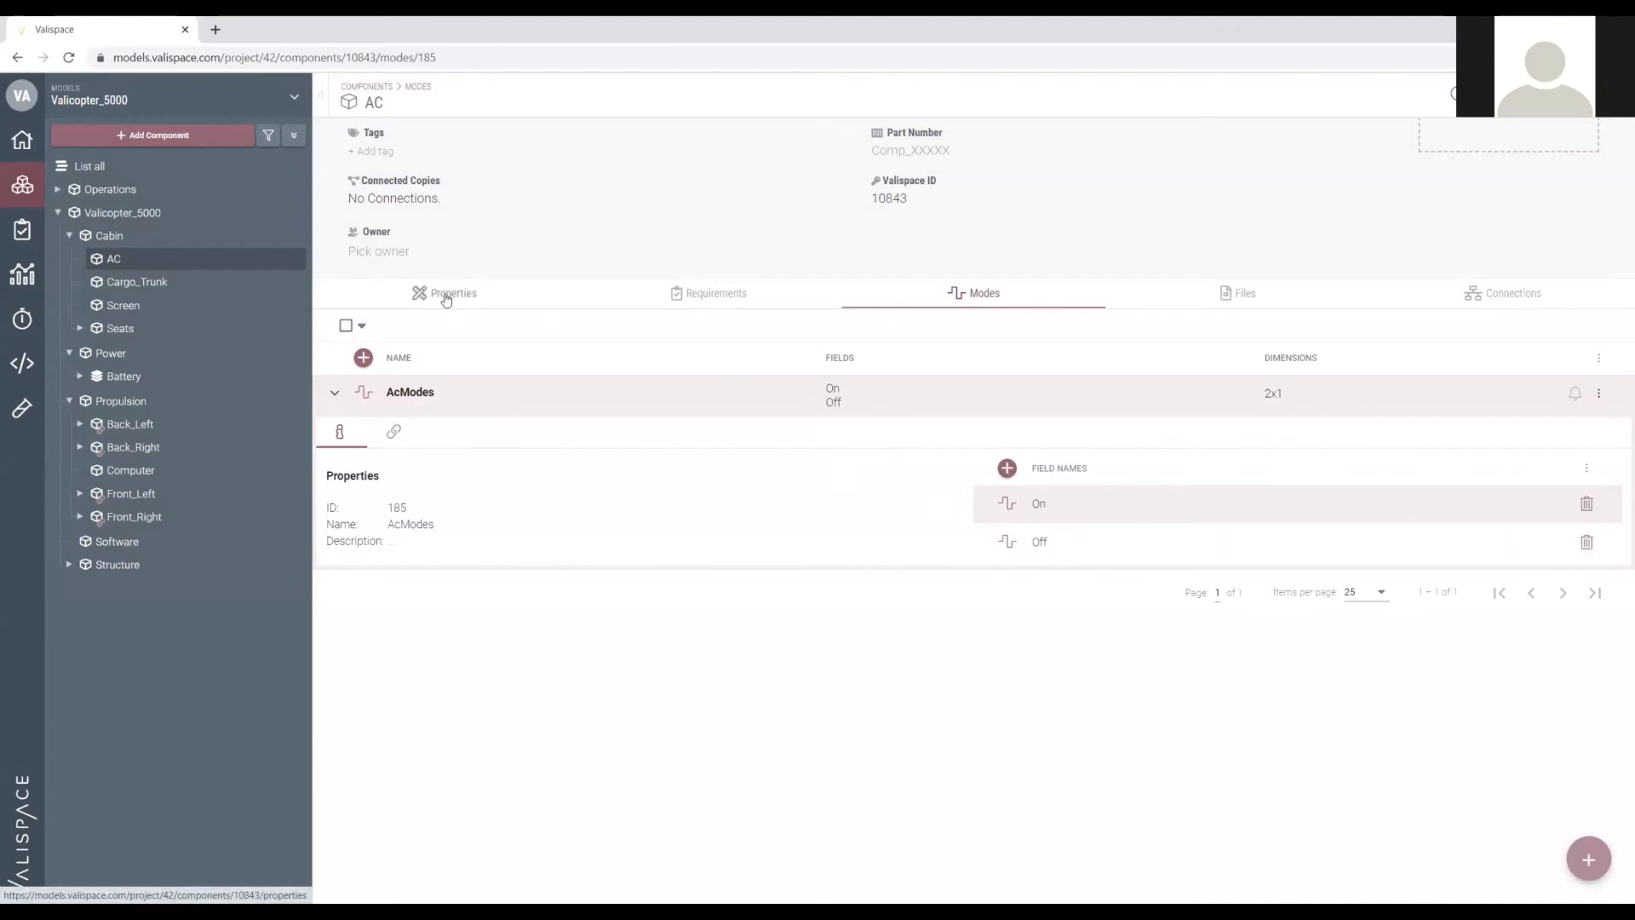
click(361, 358)
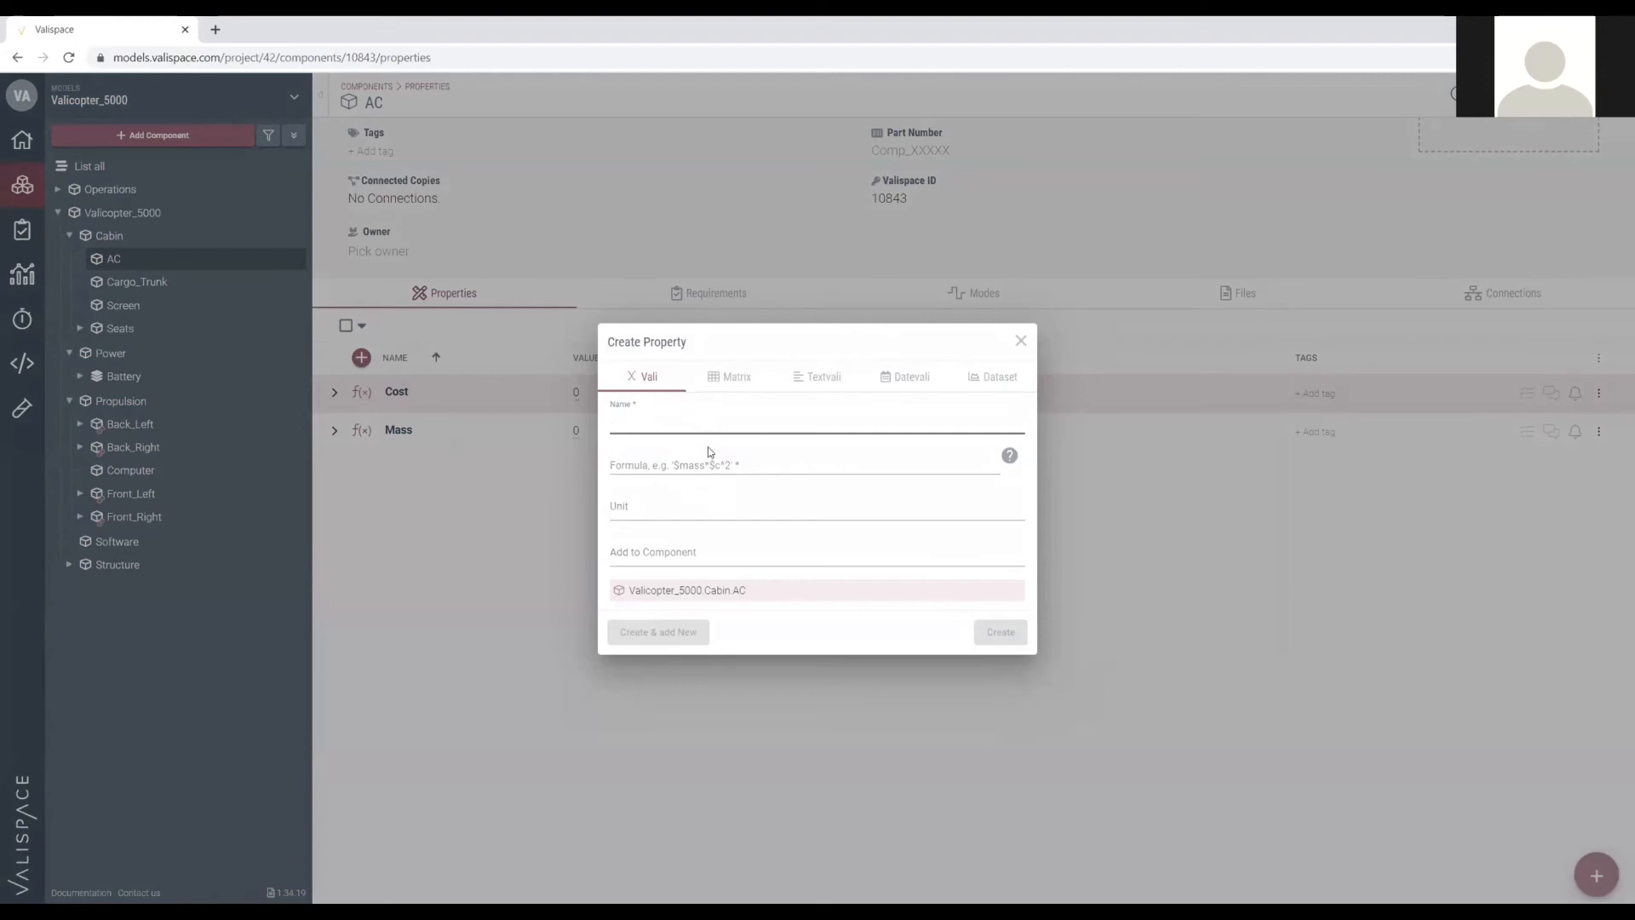
text(Power)
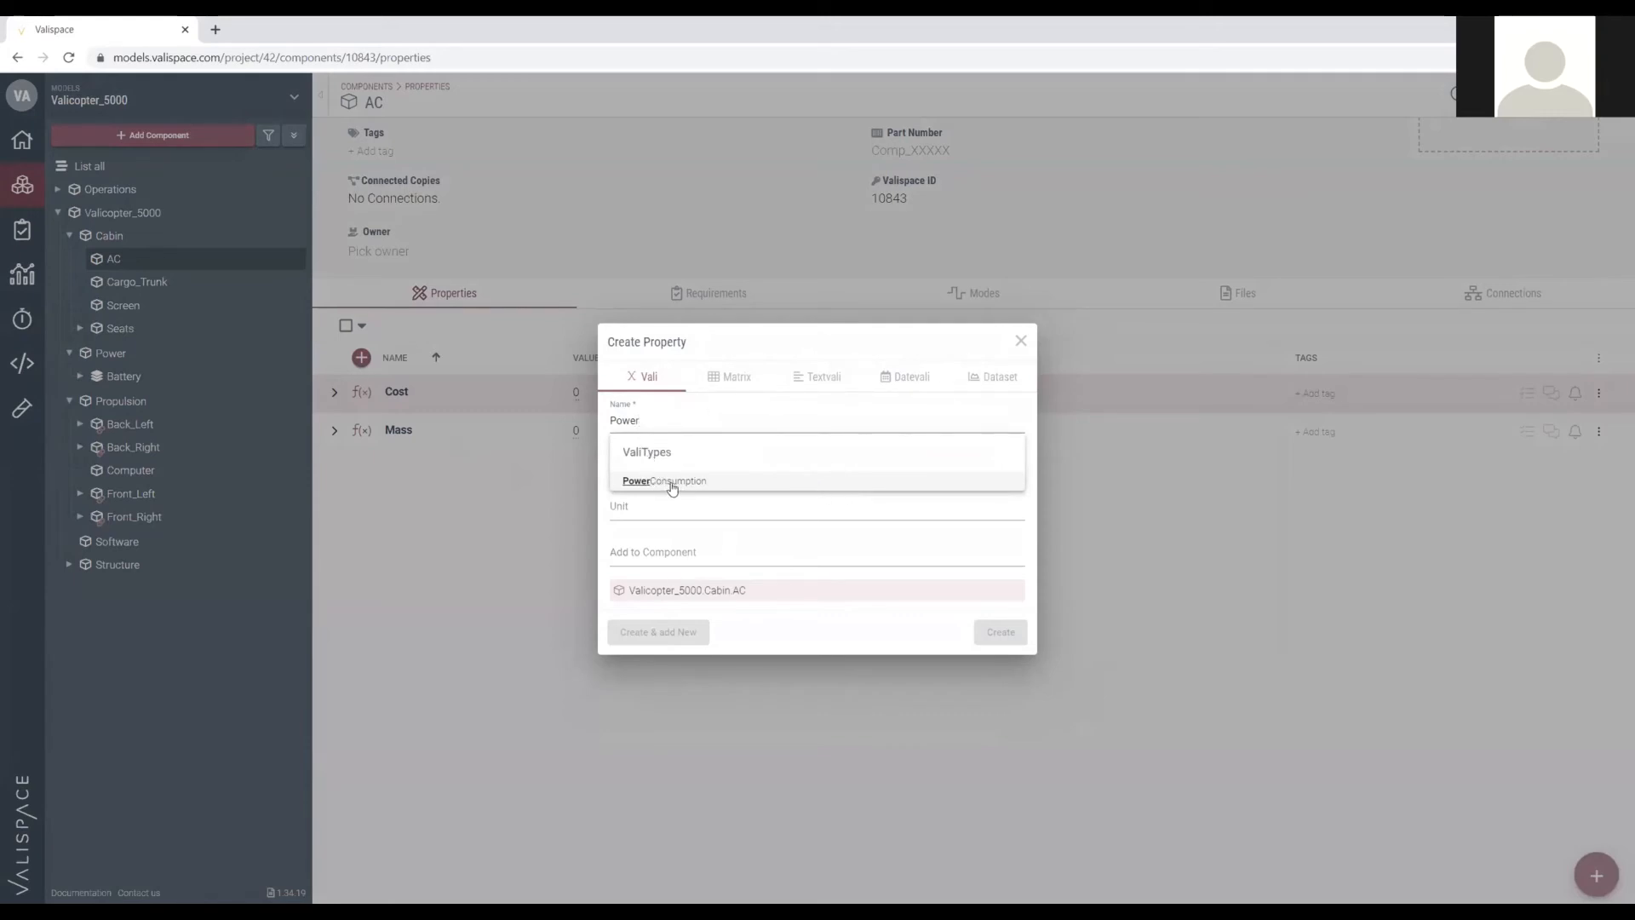
click(672, 482)
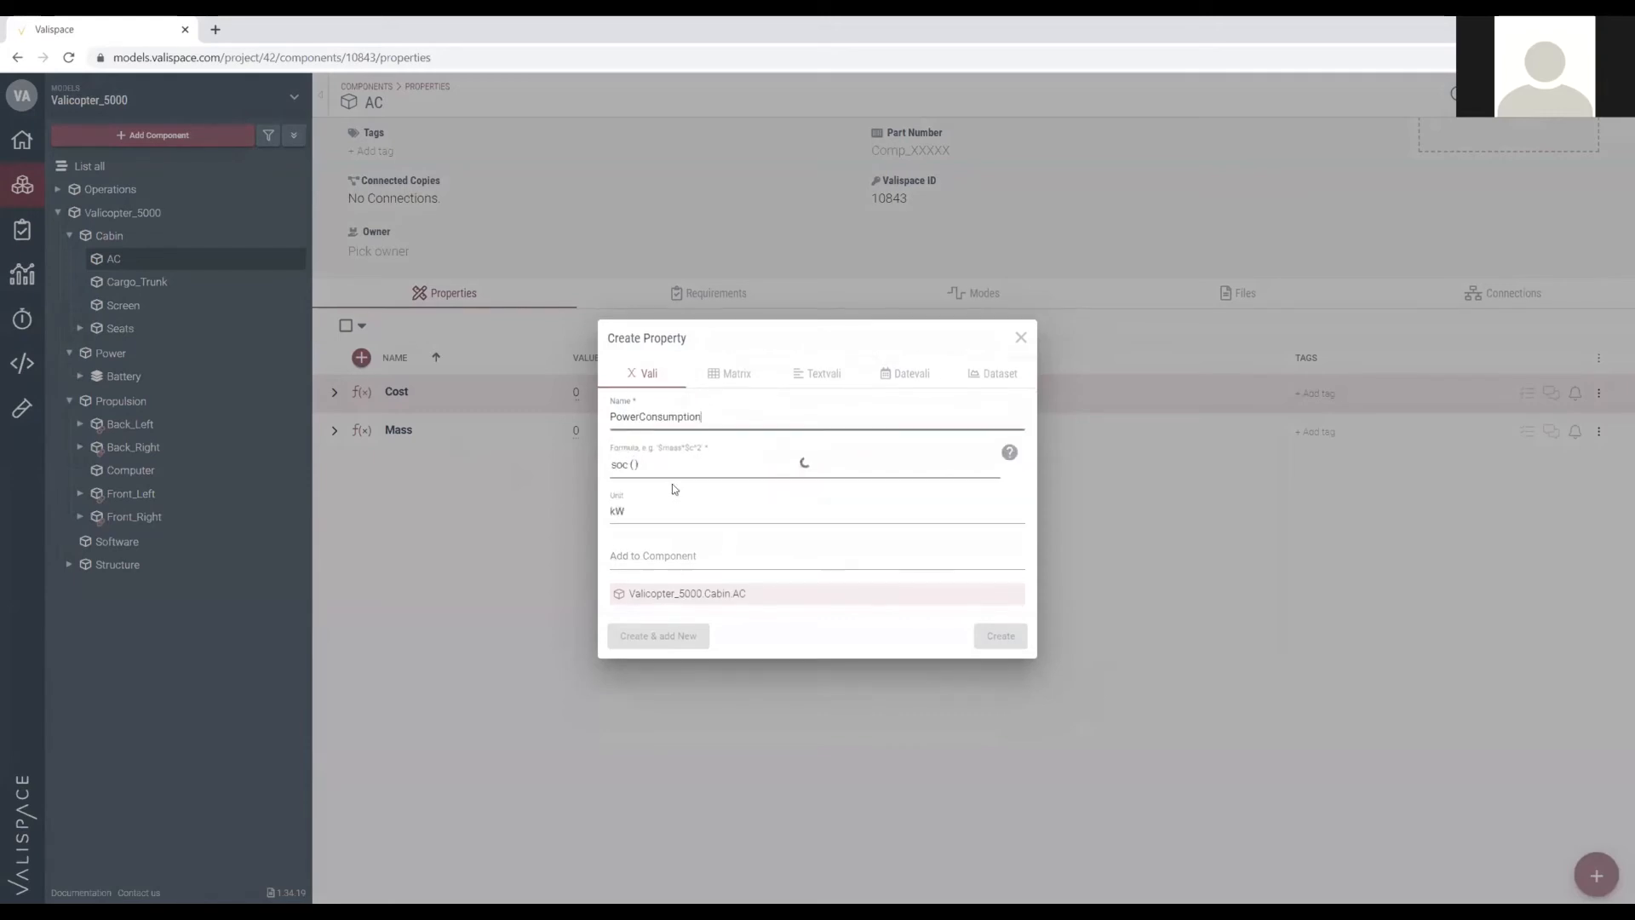
click(733, 375)
click(642, 441)
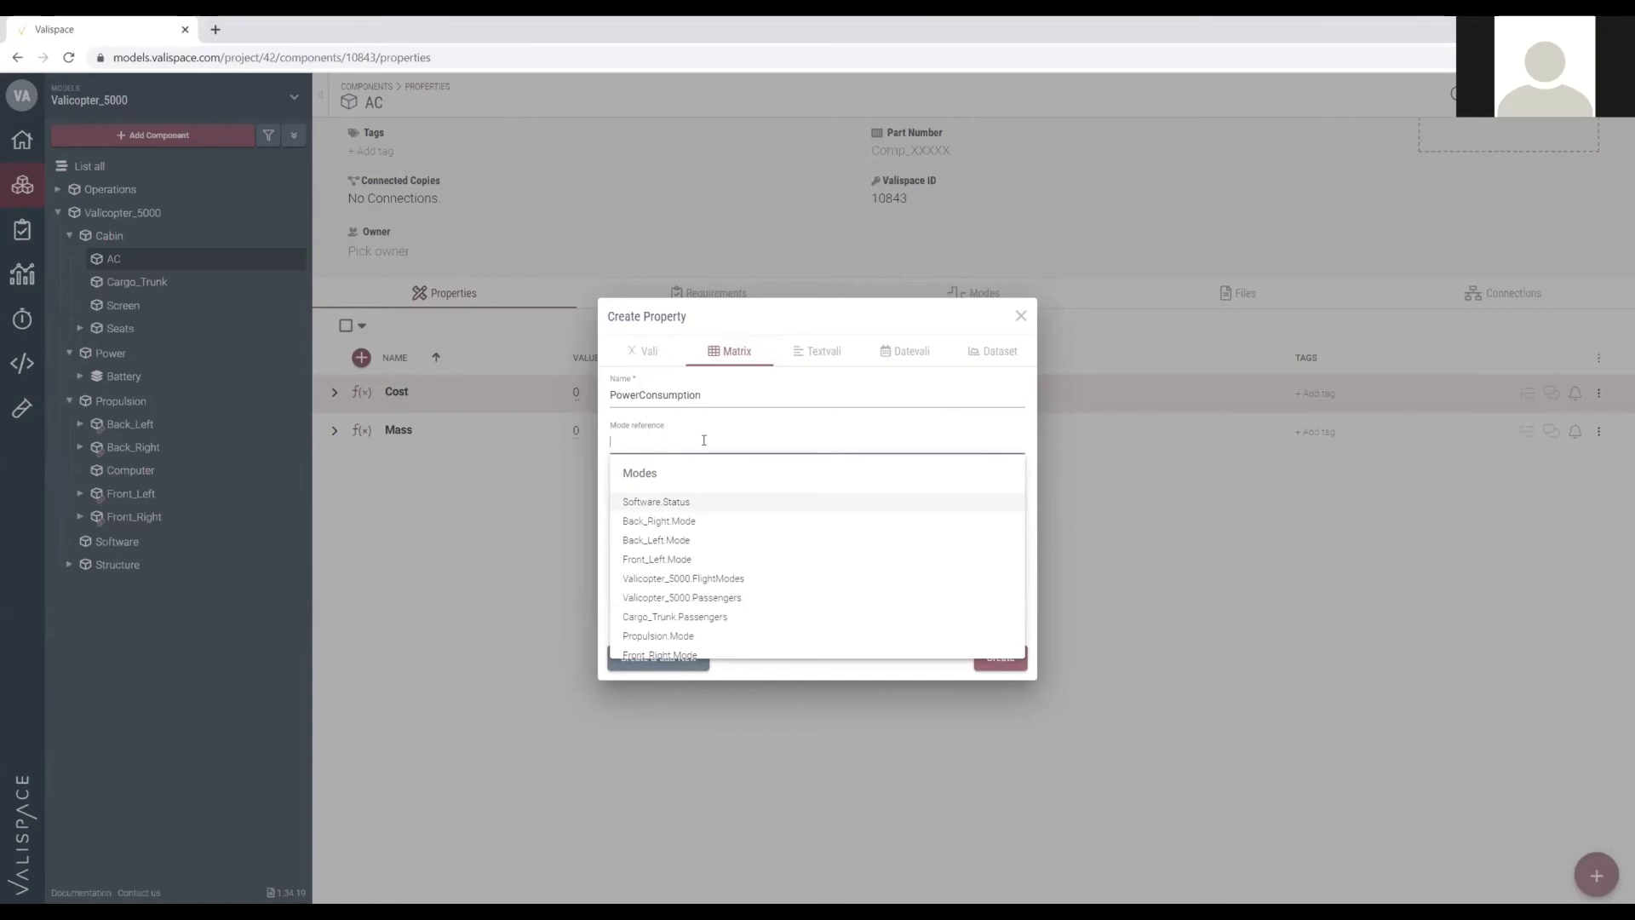
text(ac mode)
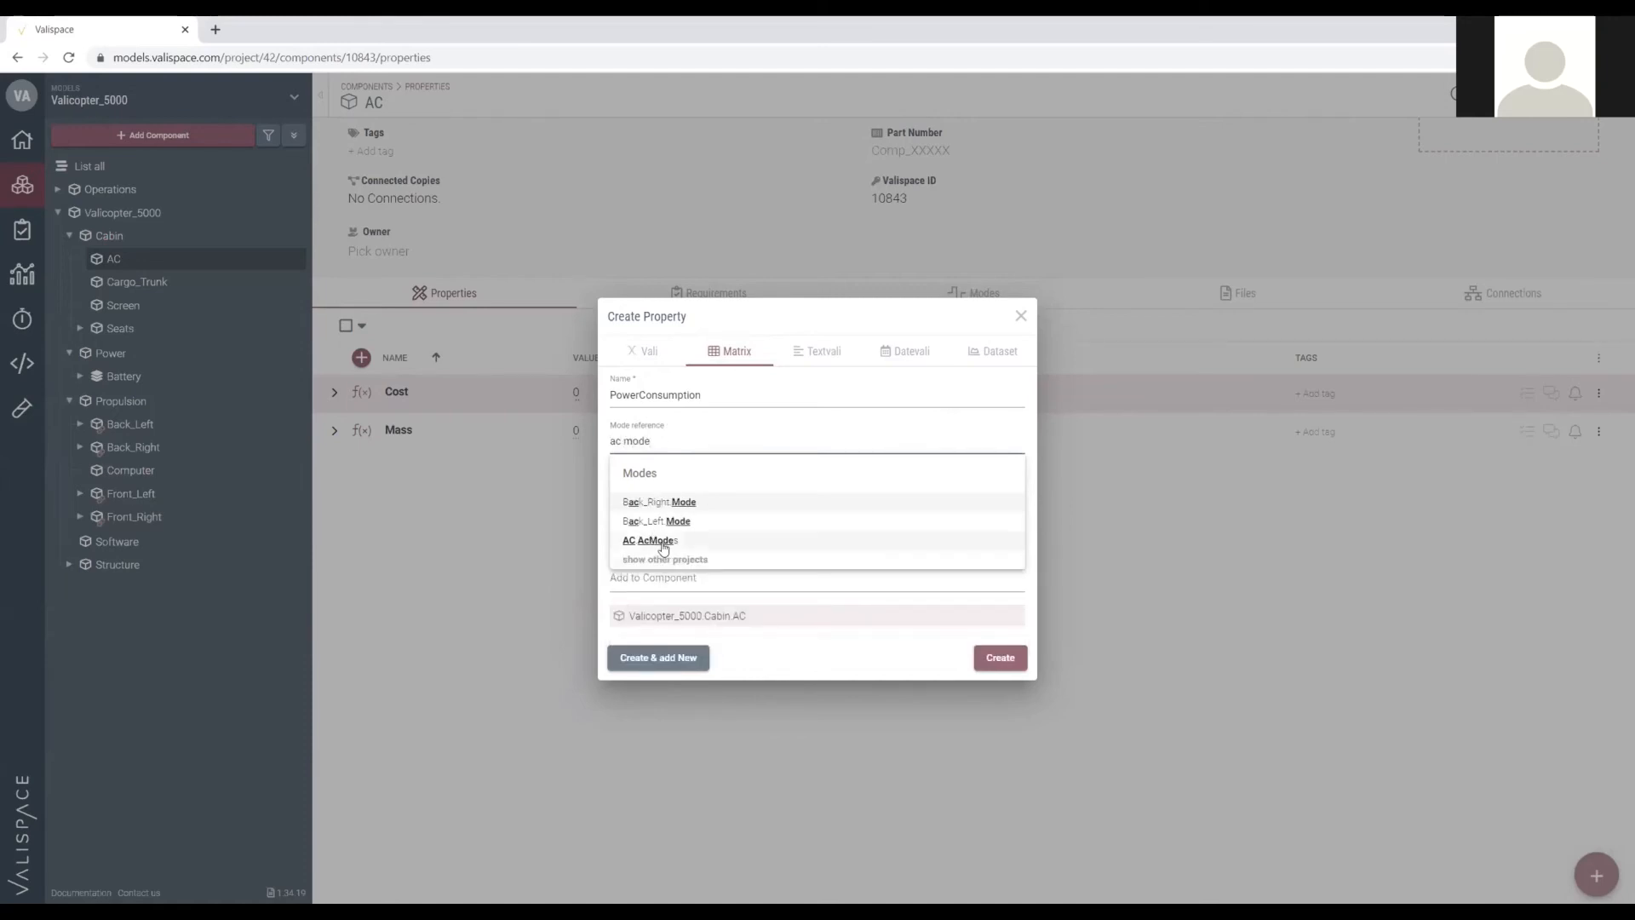
click(739, 541)
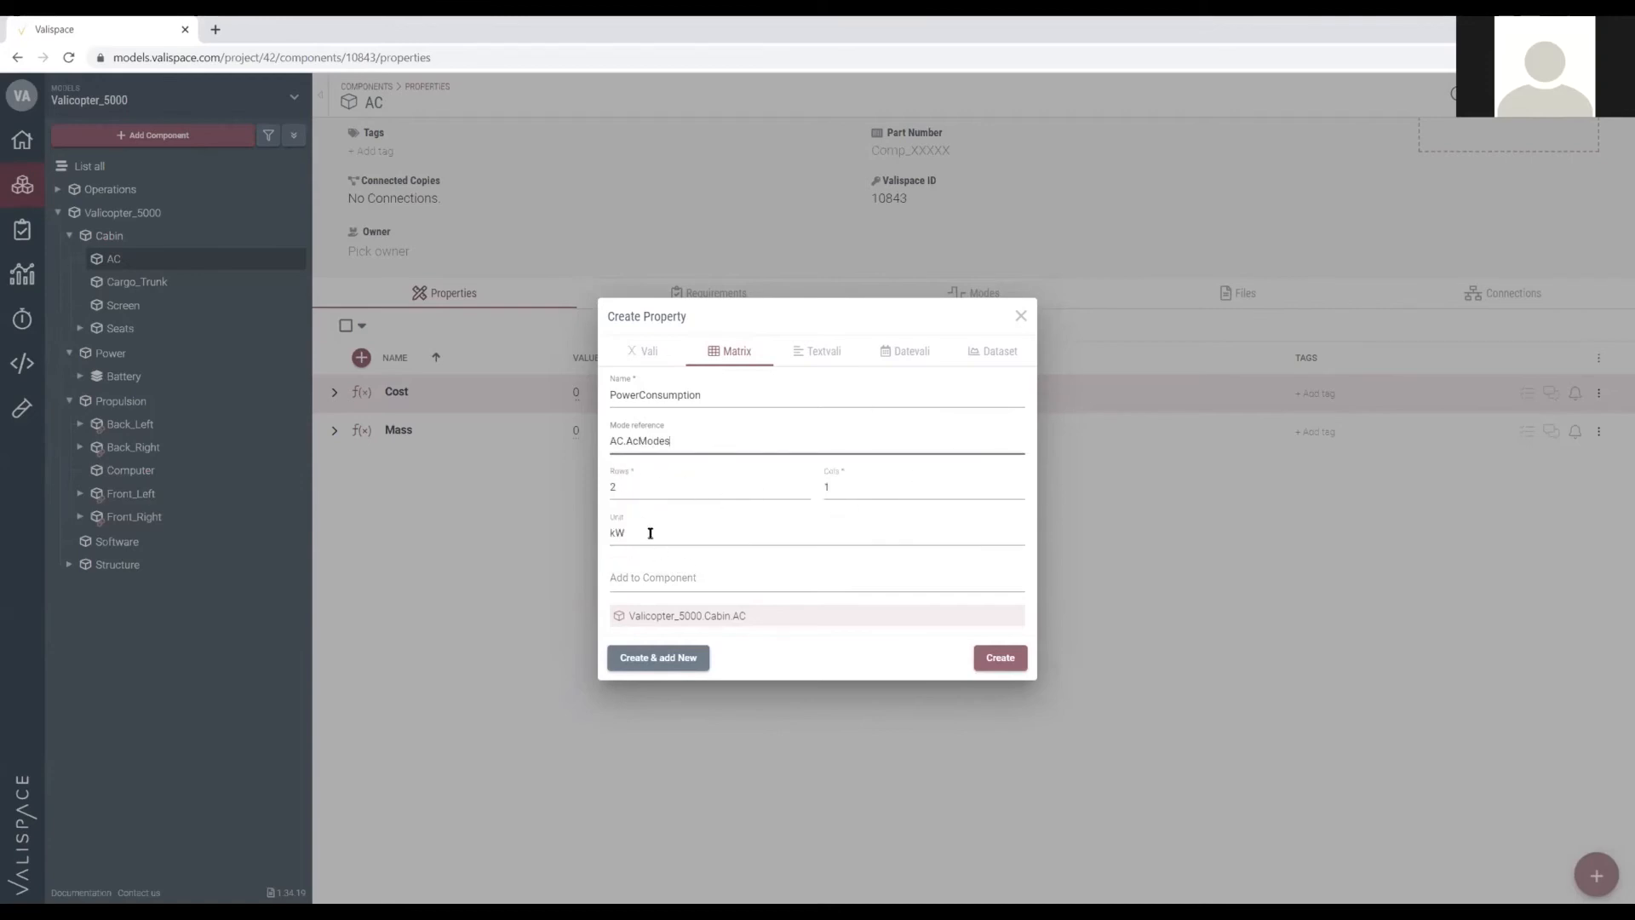
click(1001, 655)
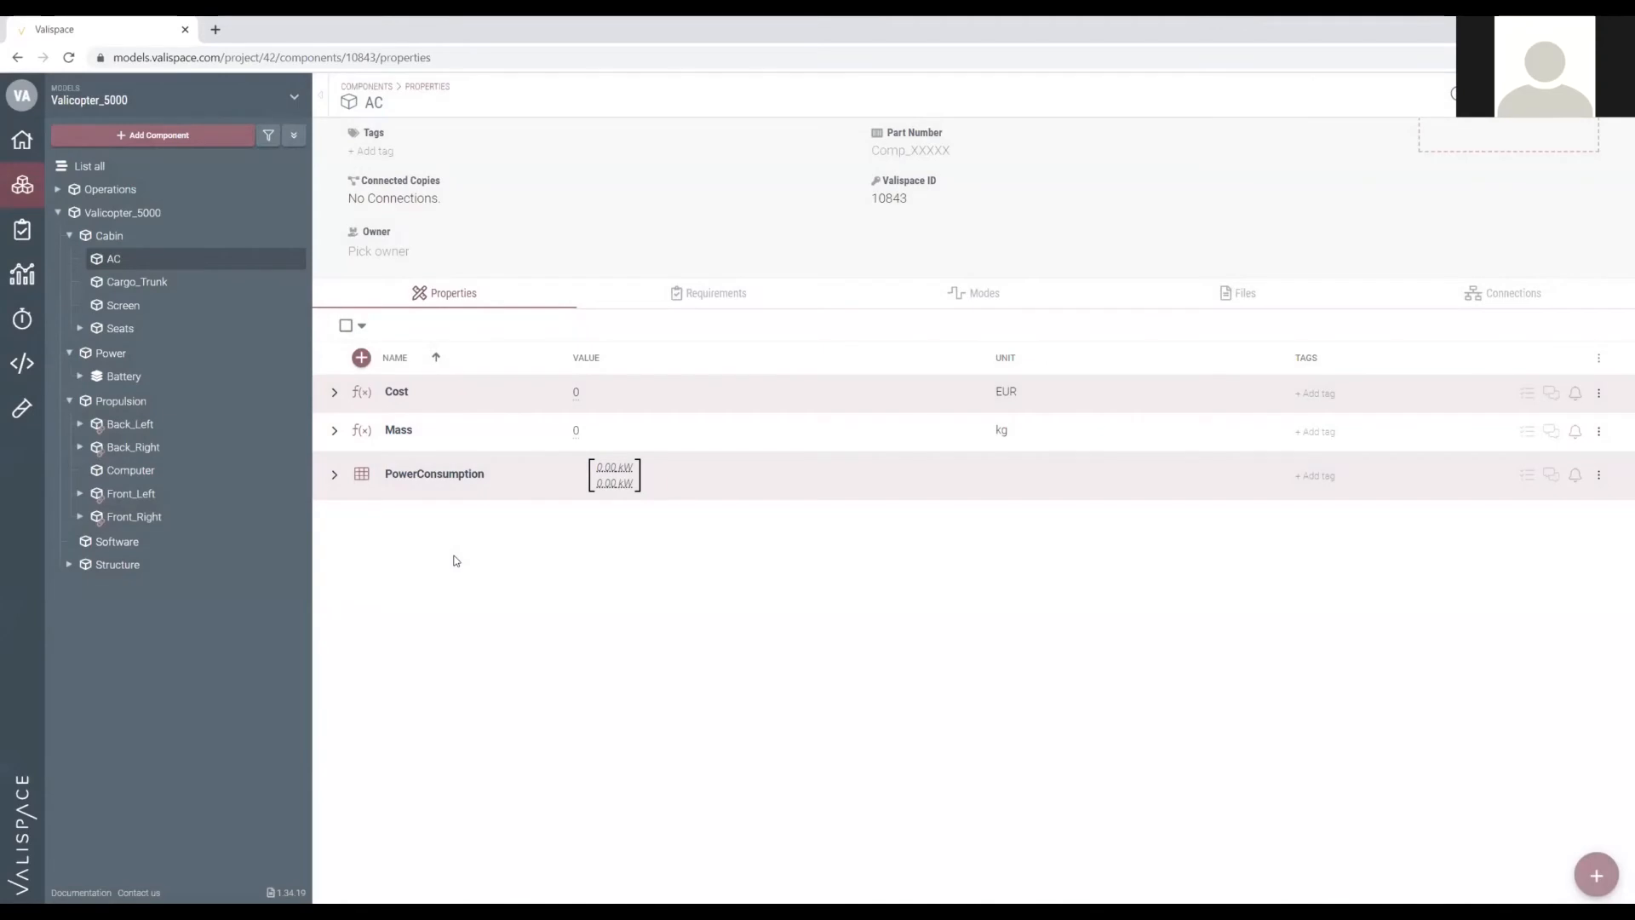
Set the On value of AC's PowerConsumption matrix to 1 kW.
click(335, 474)
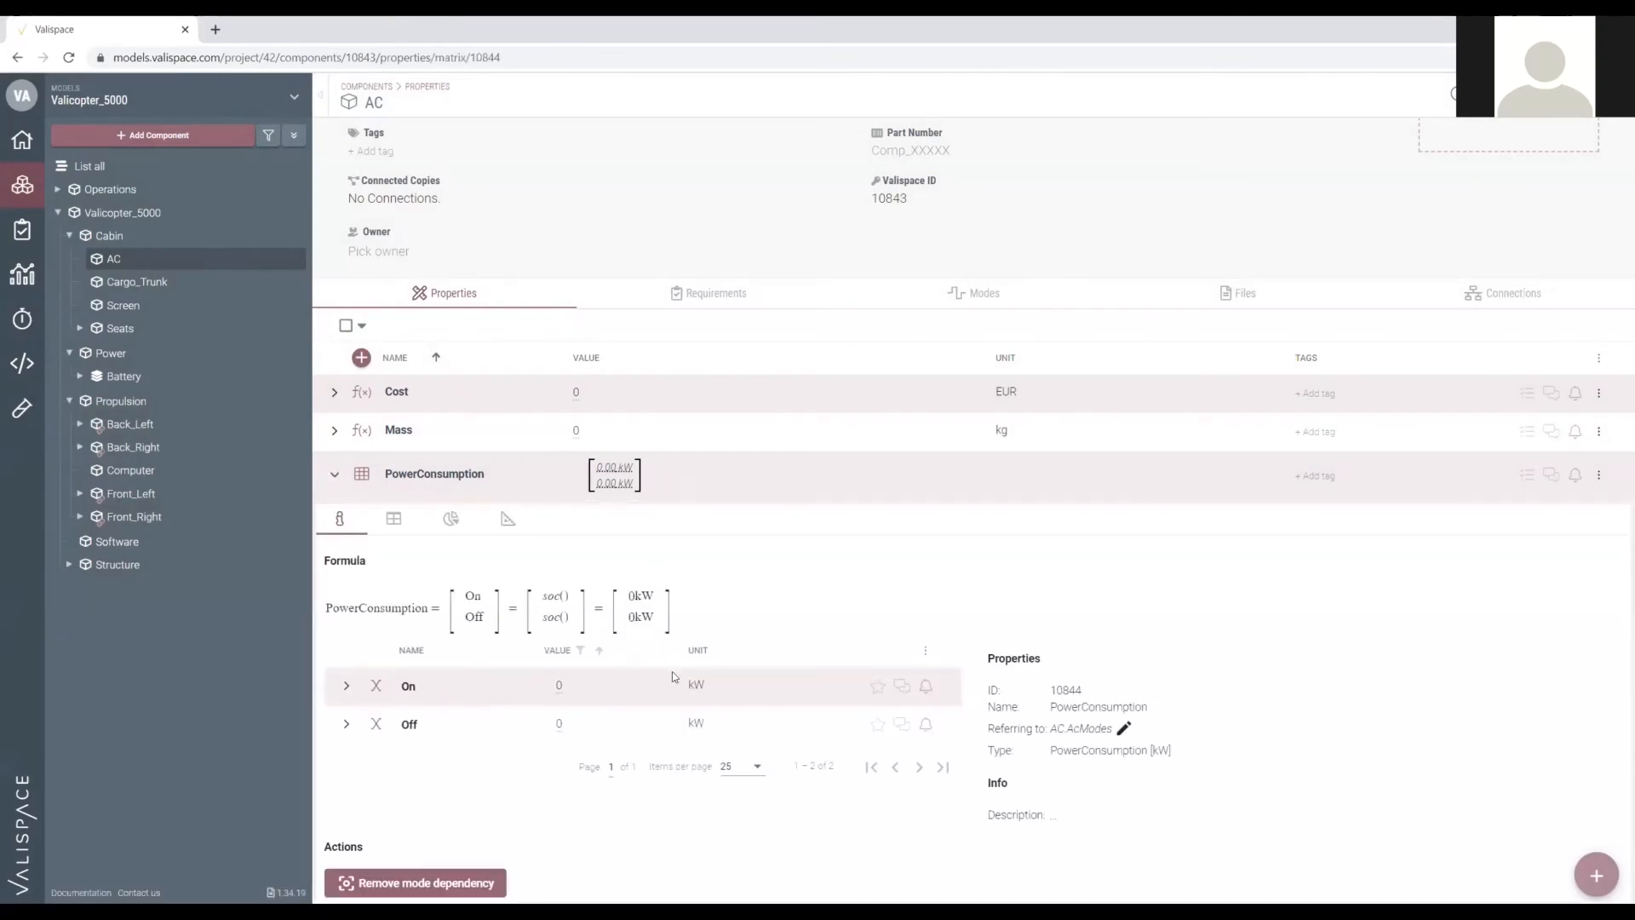
click(559, 686)
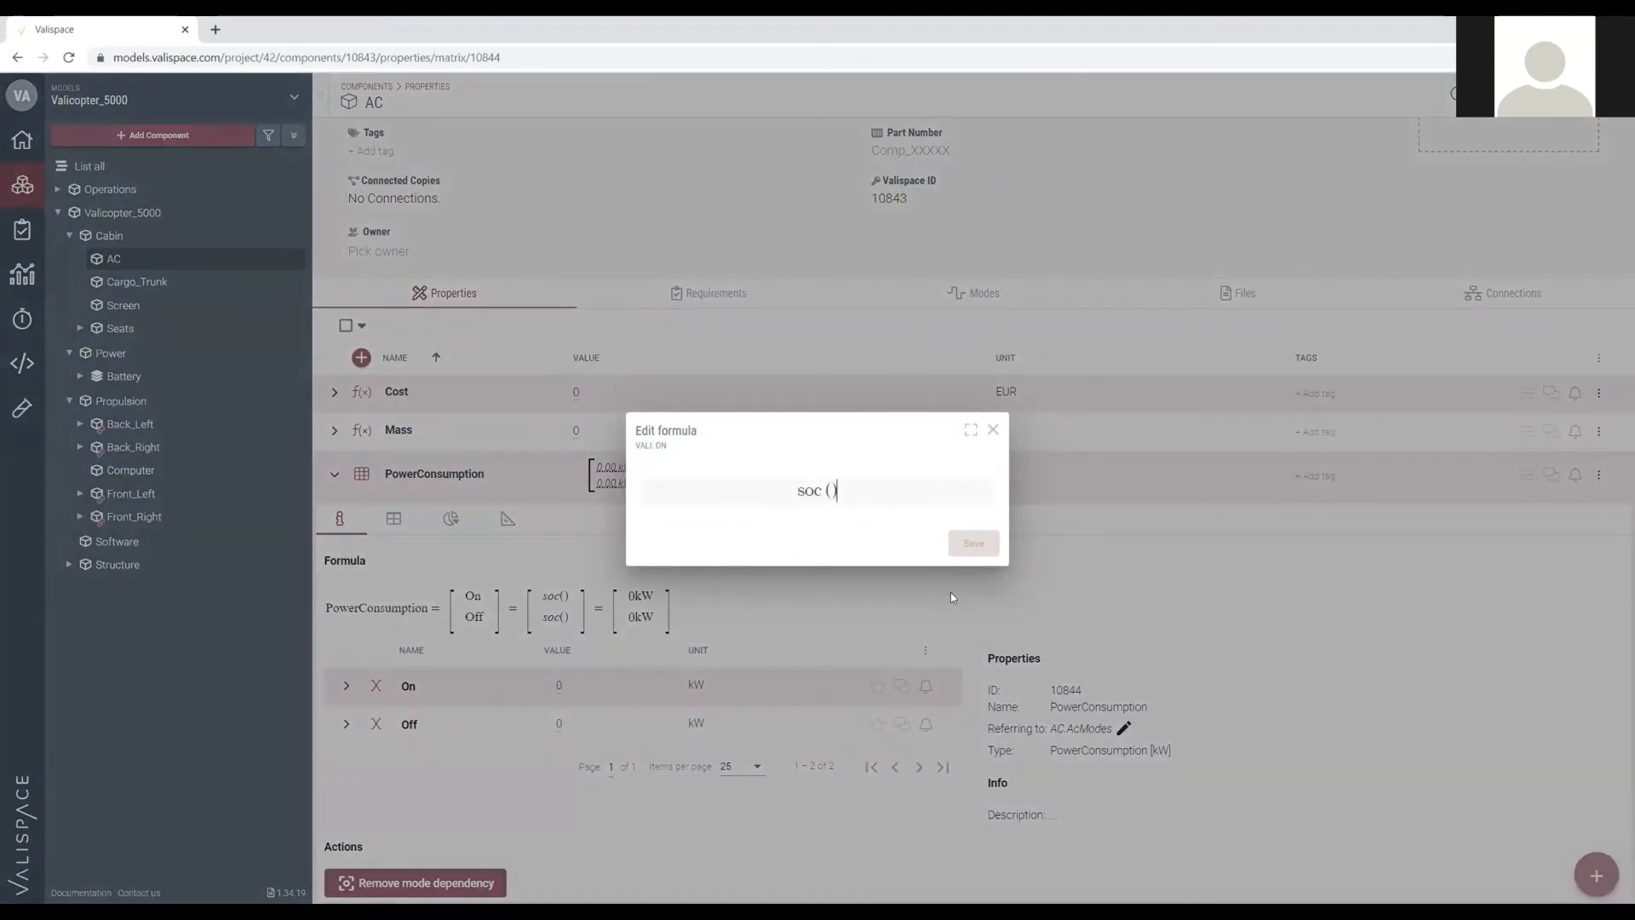
key(ctrl+a)
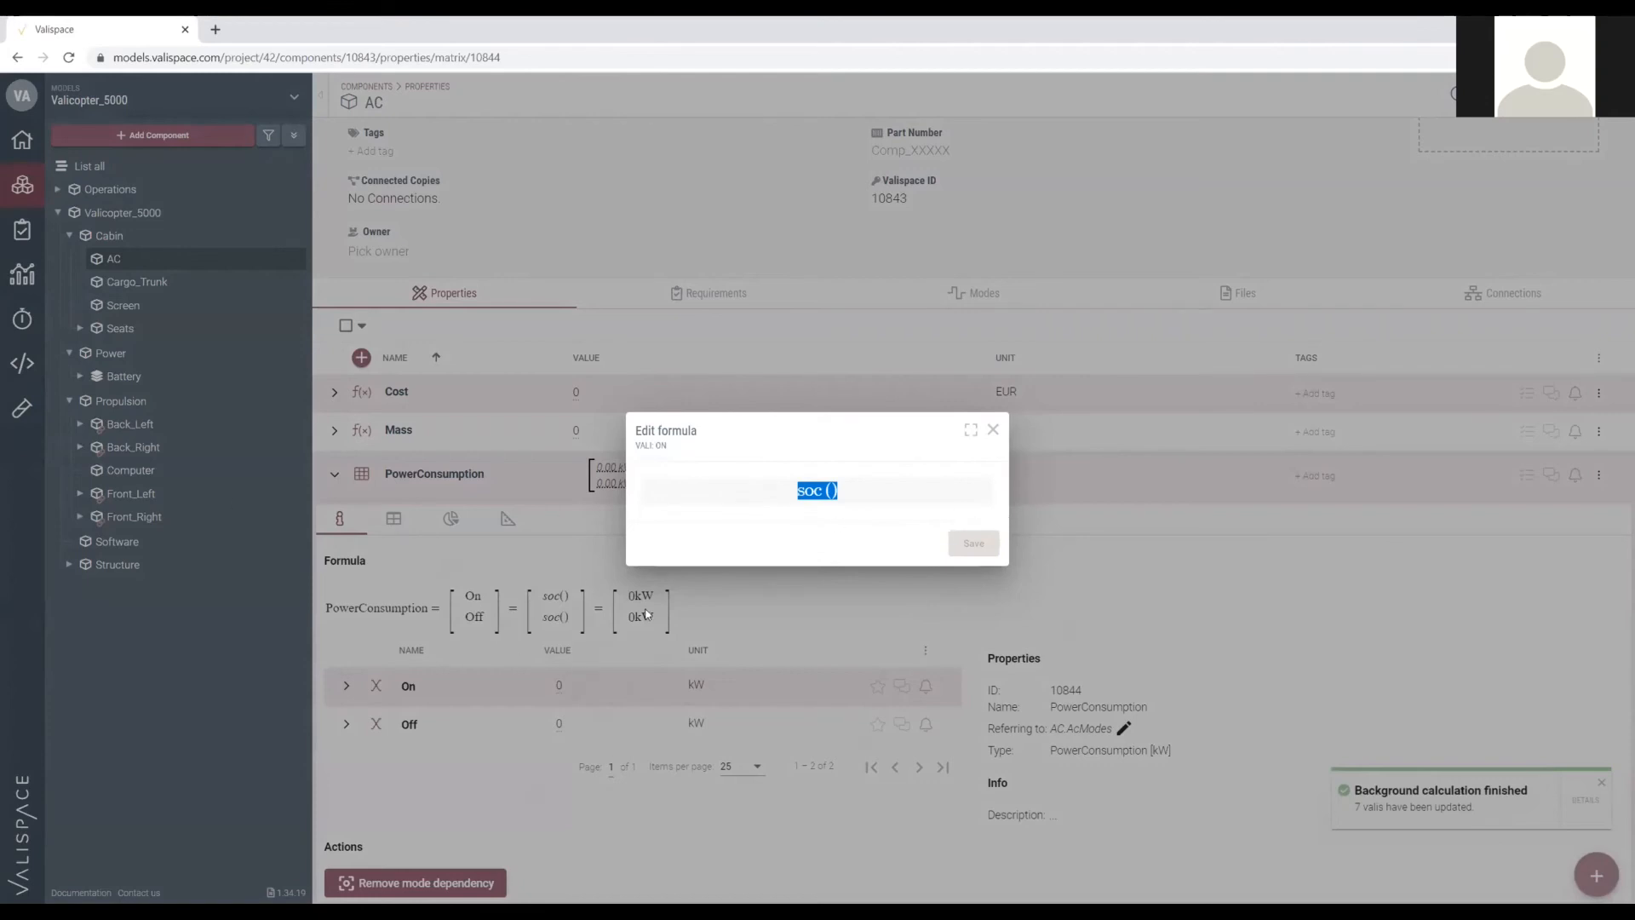
text(1)
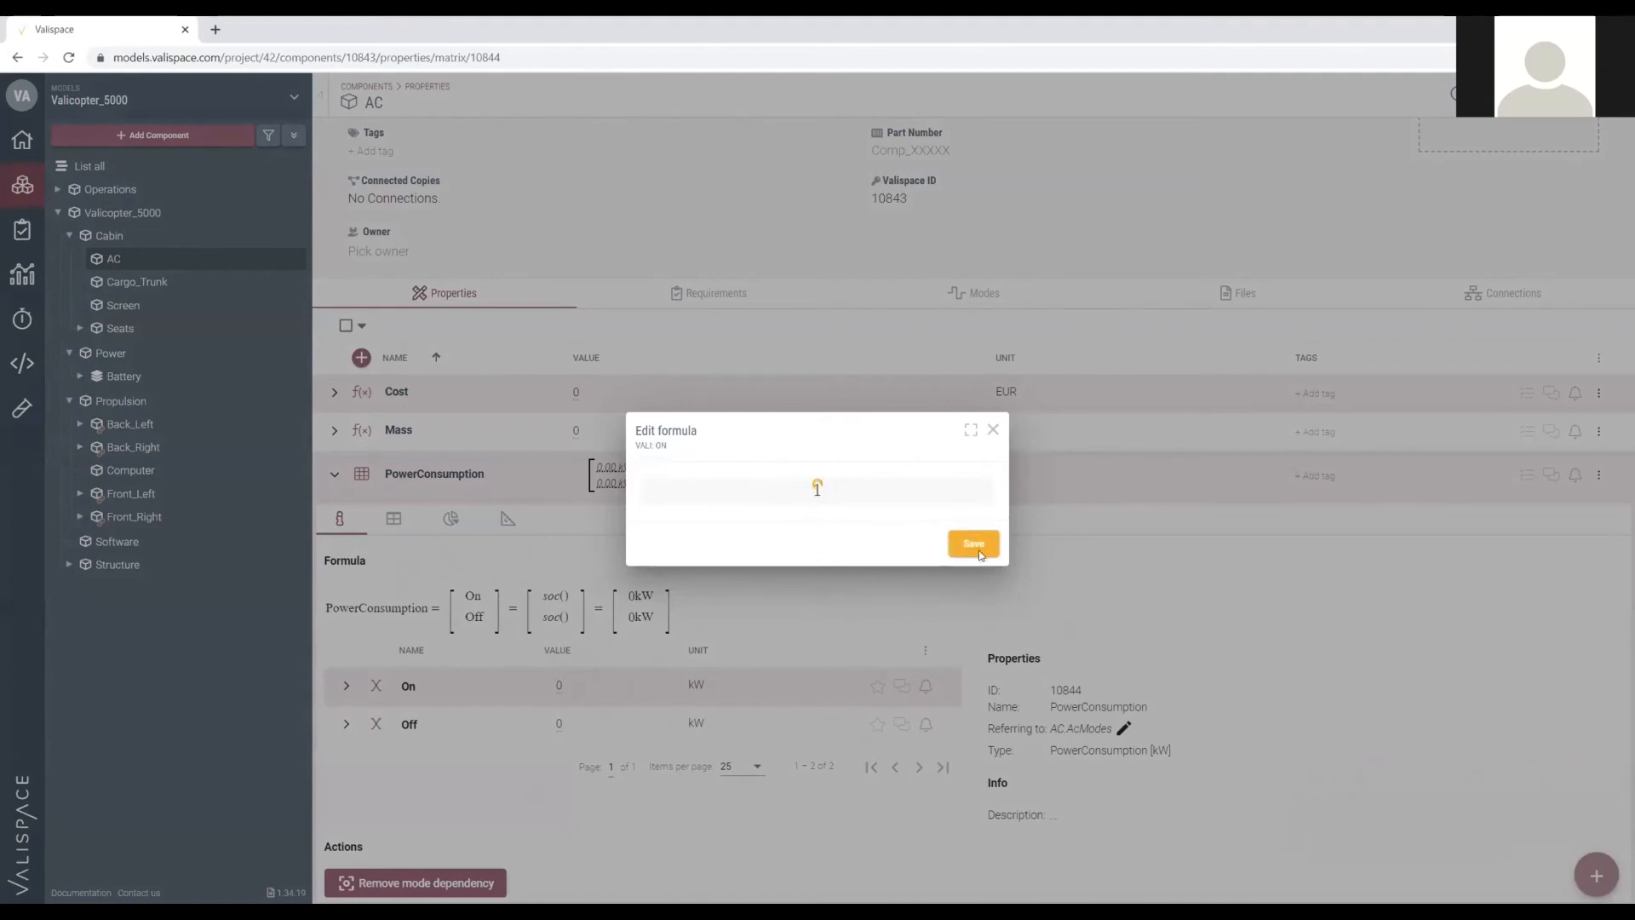
click(990, 544)
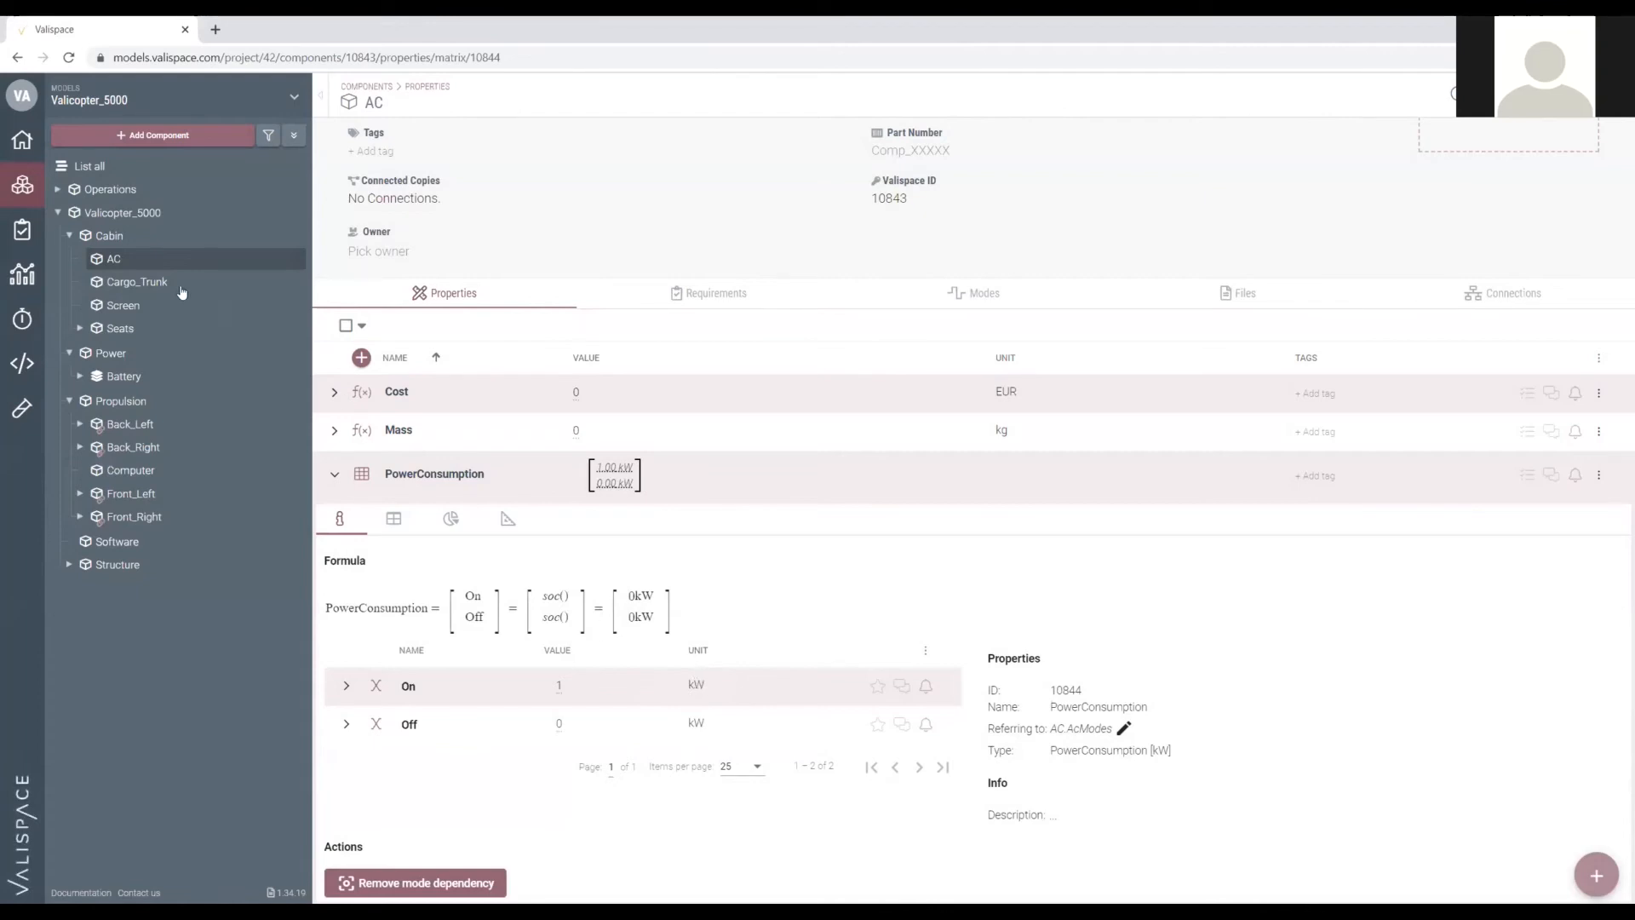
click(645, 456)
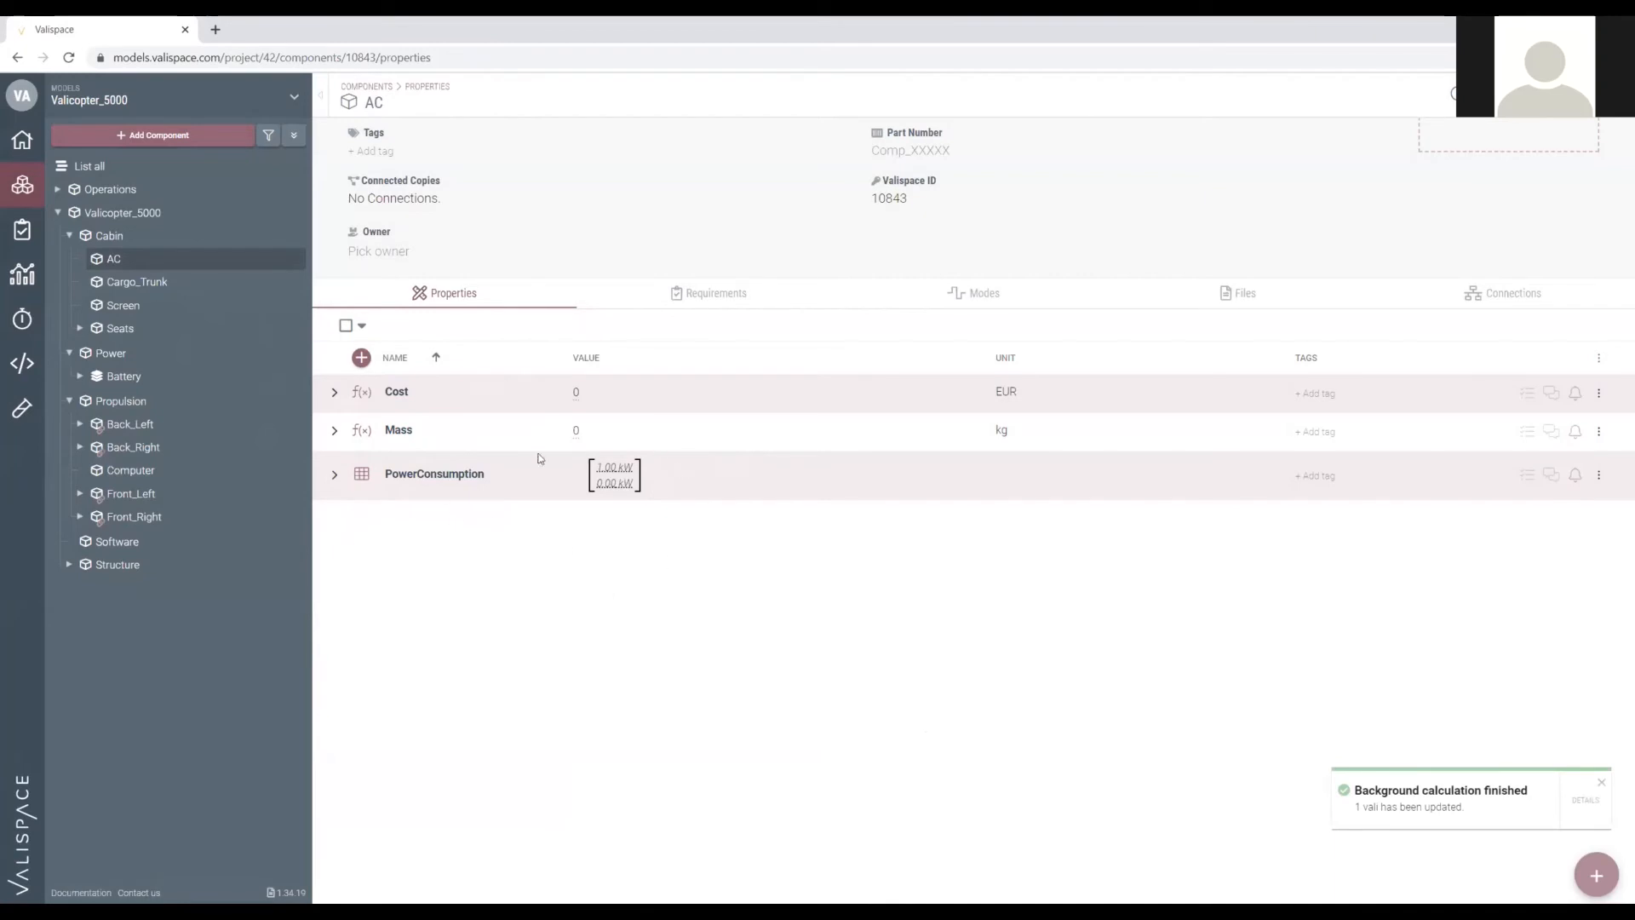
Create a mode list named CabinModes with 2 modes on the Cabin component.
click(107, 245)
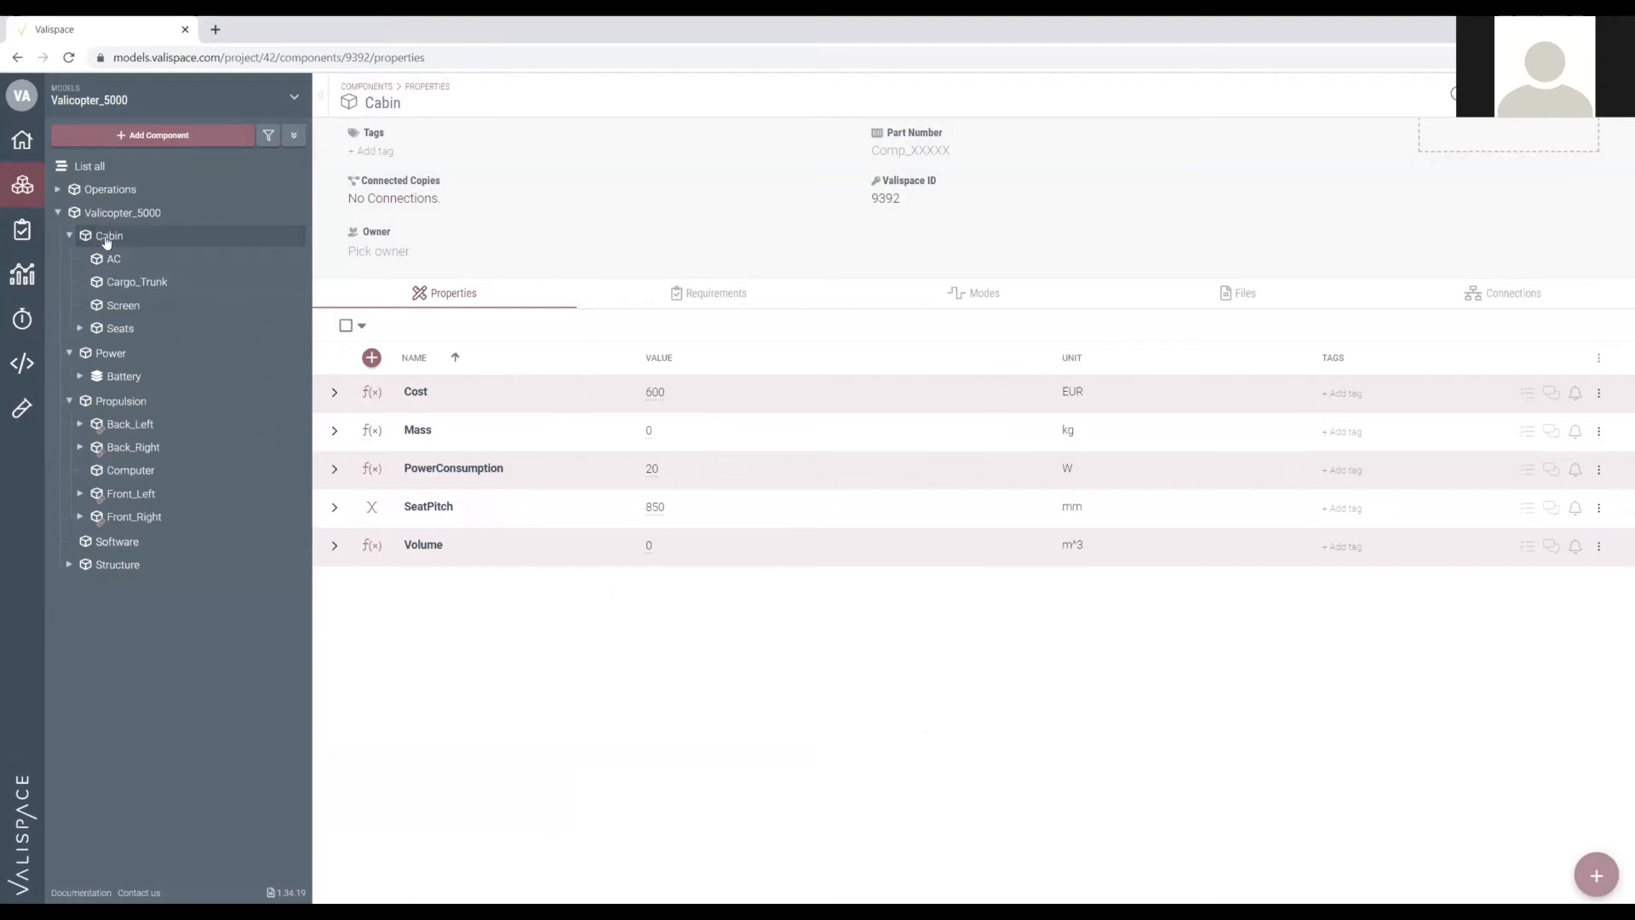
click(970, 295)
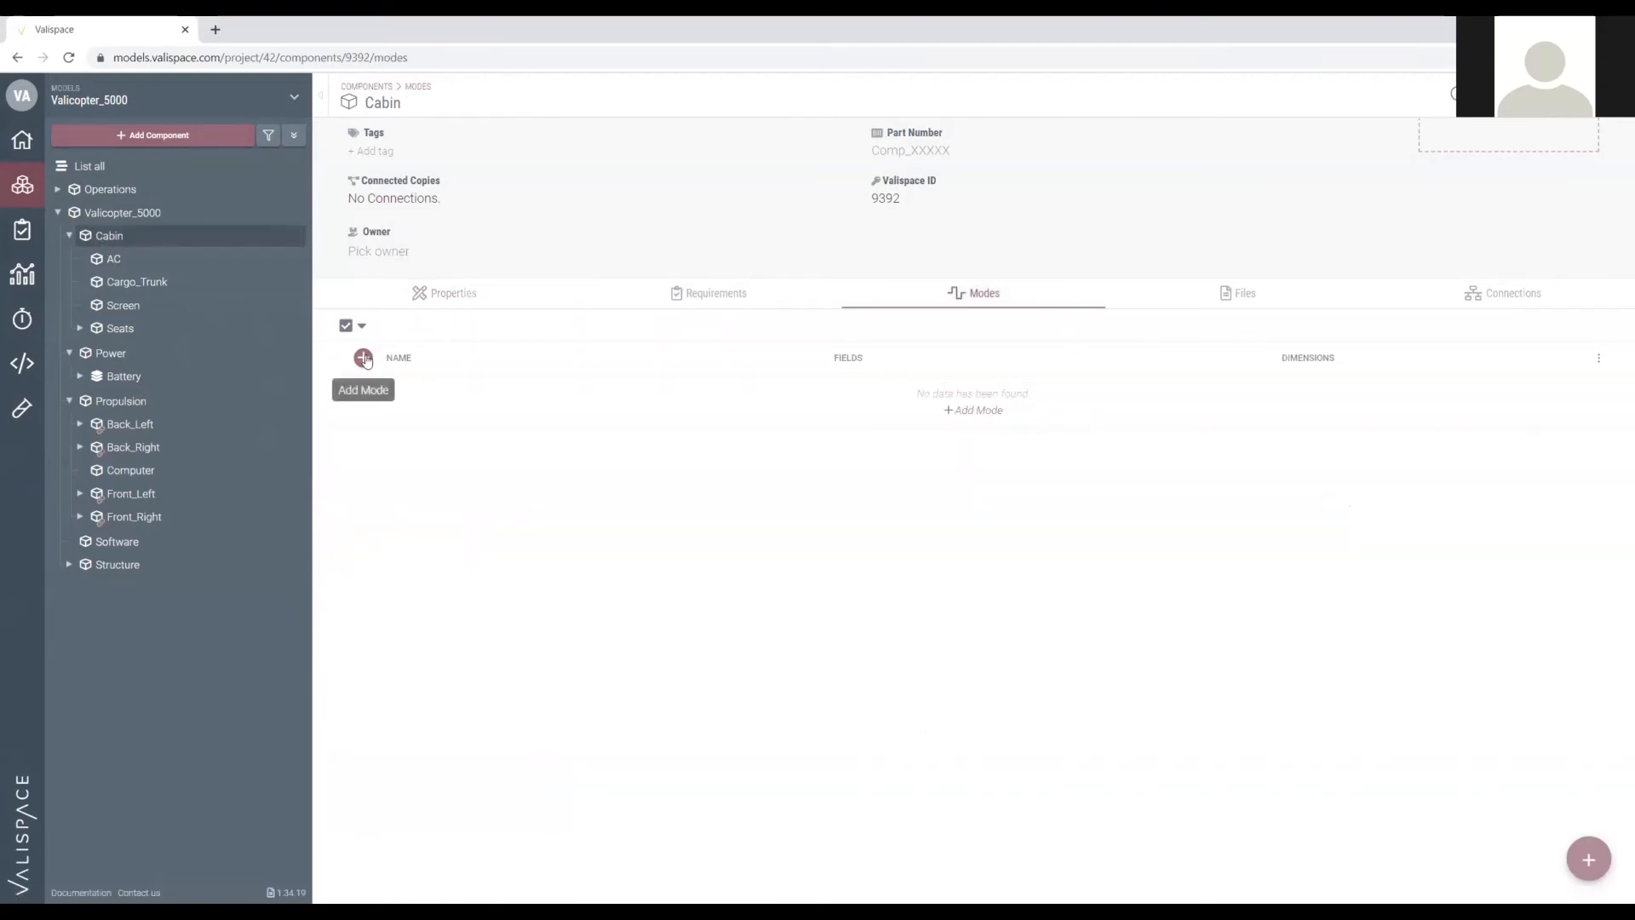
click(363, 357)
click(713, 458)
text(CabinModes)
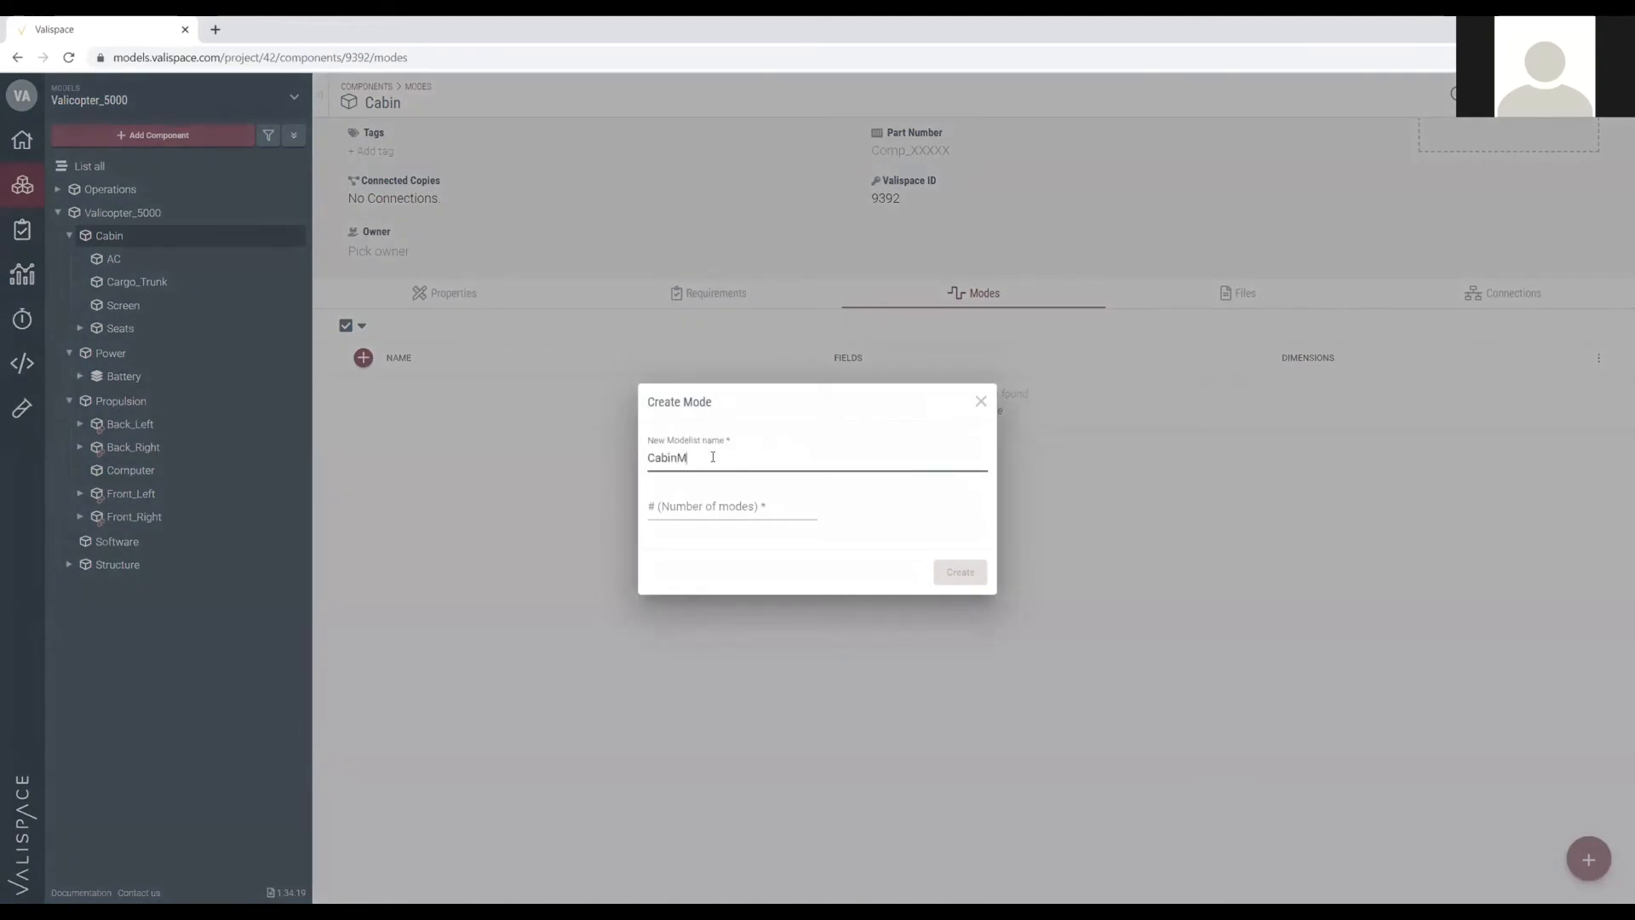
click(706, 506)
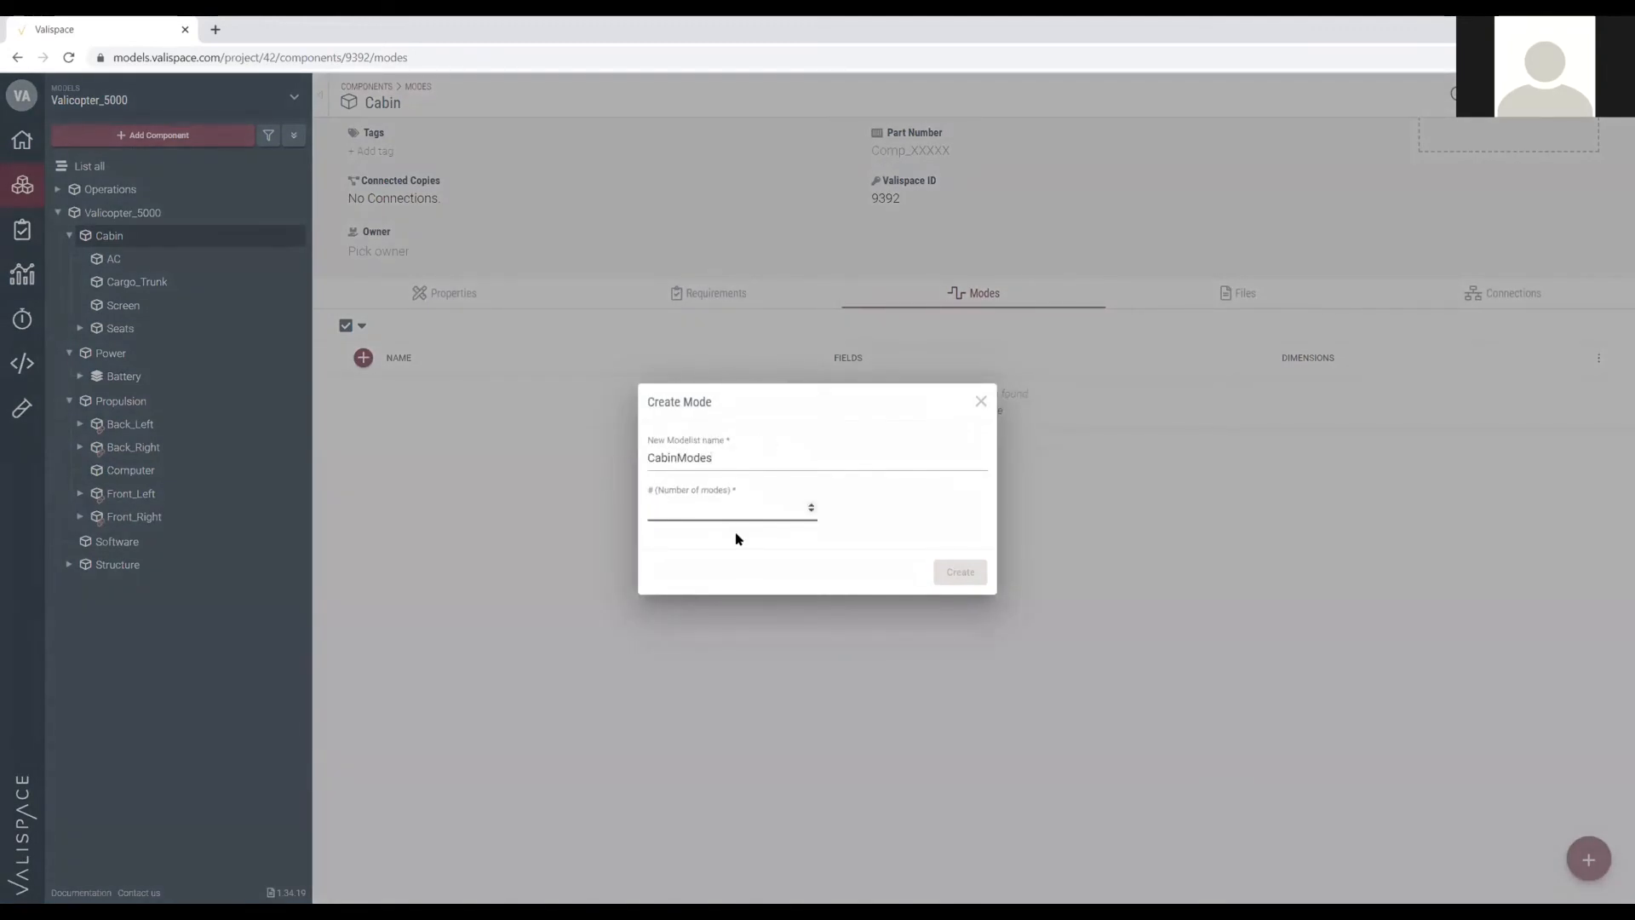
text(2)
click(961, 573)
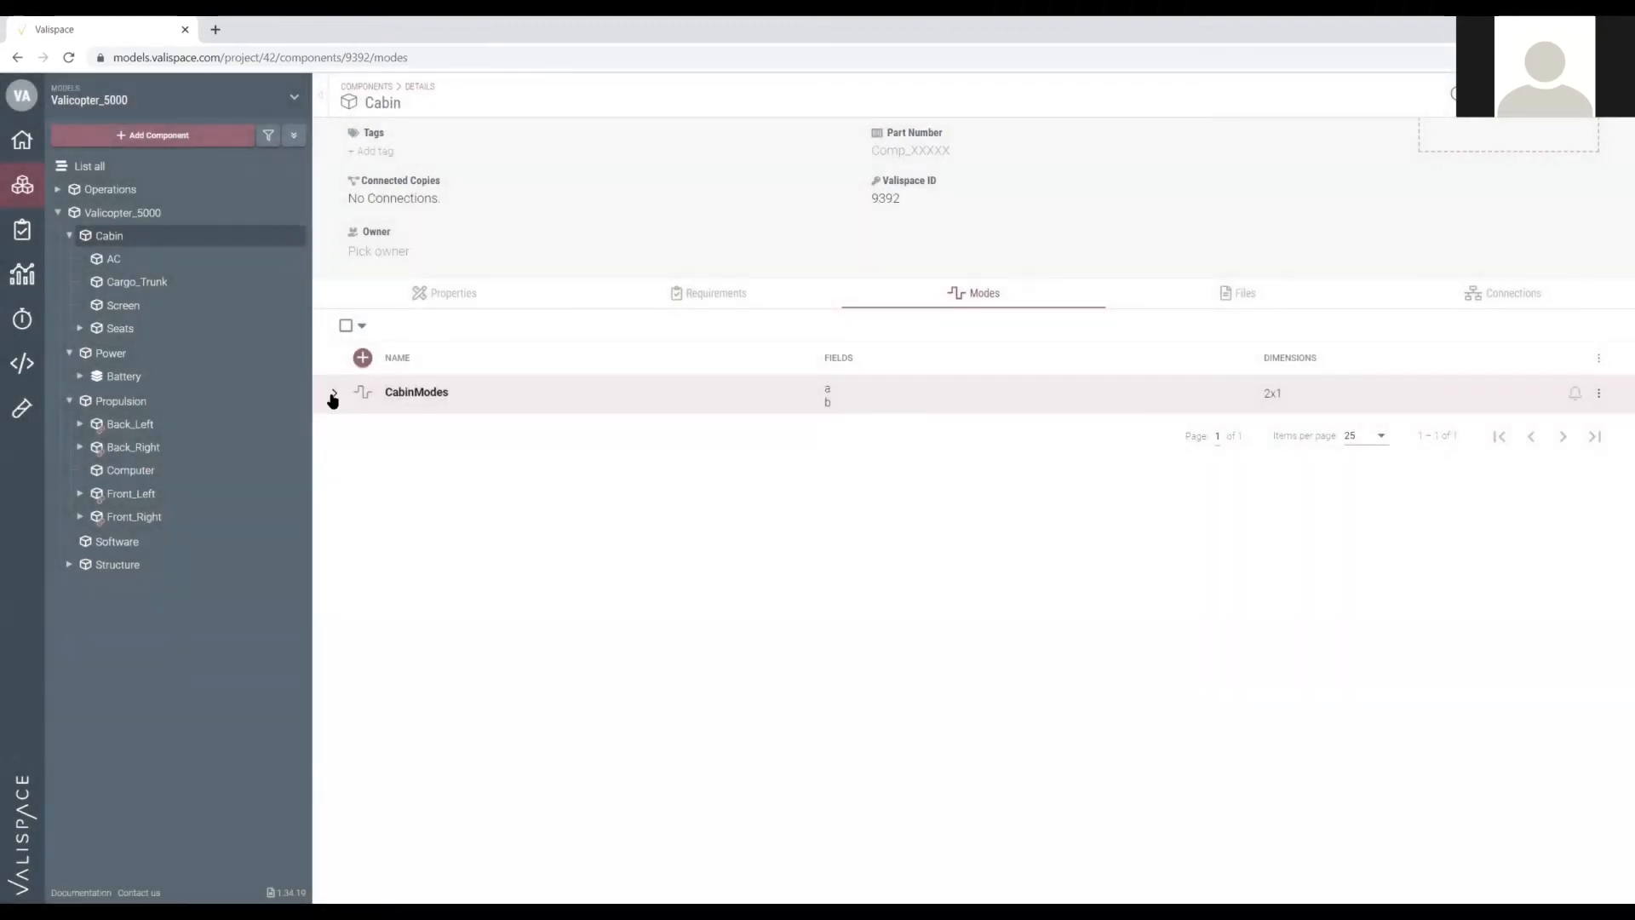
Rename the first field of CabinModes as Ocuppied.
click(334, 393)
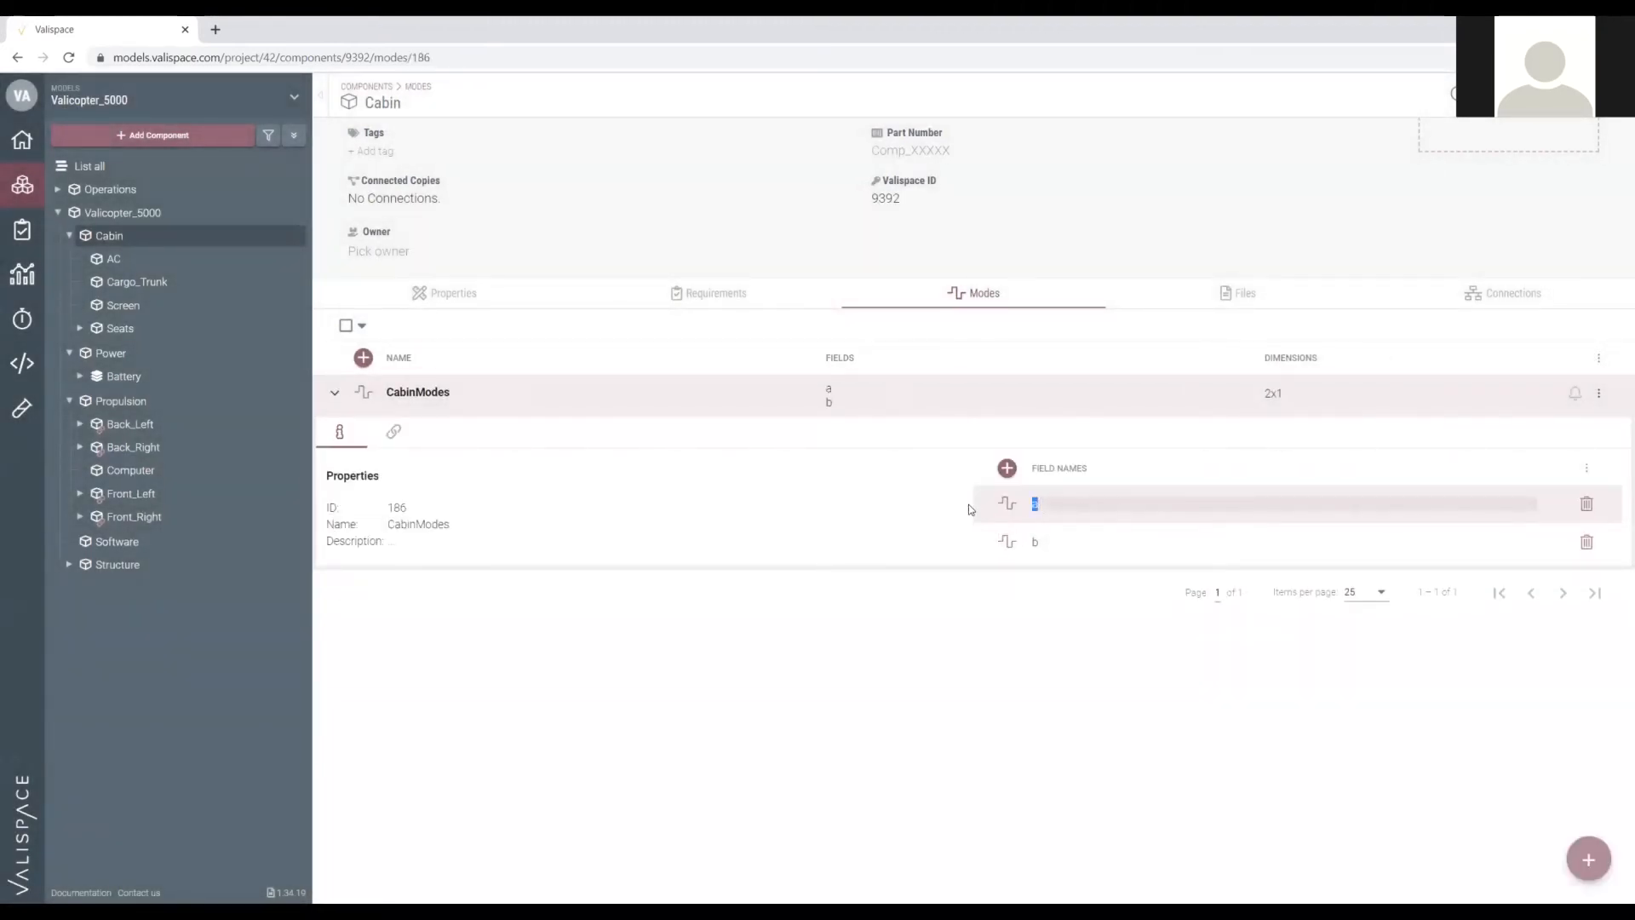
text(Flying)
drag(1092, 504, 970, 498)
text(Ocup)
key(BackSpace)
key(BackSpace)
key(BackSpace)
Rename the second field of CabinModes as Empty.
click(1063, 542)
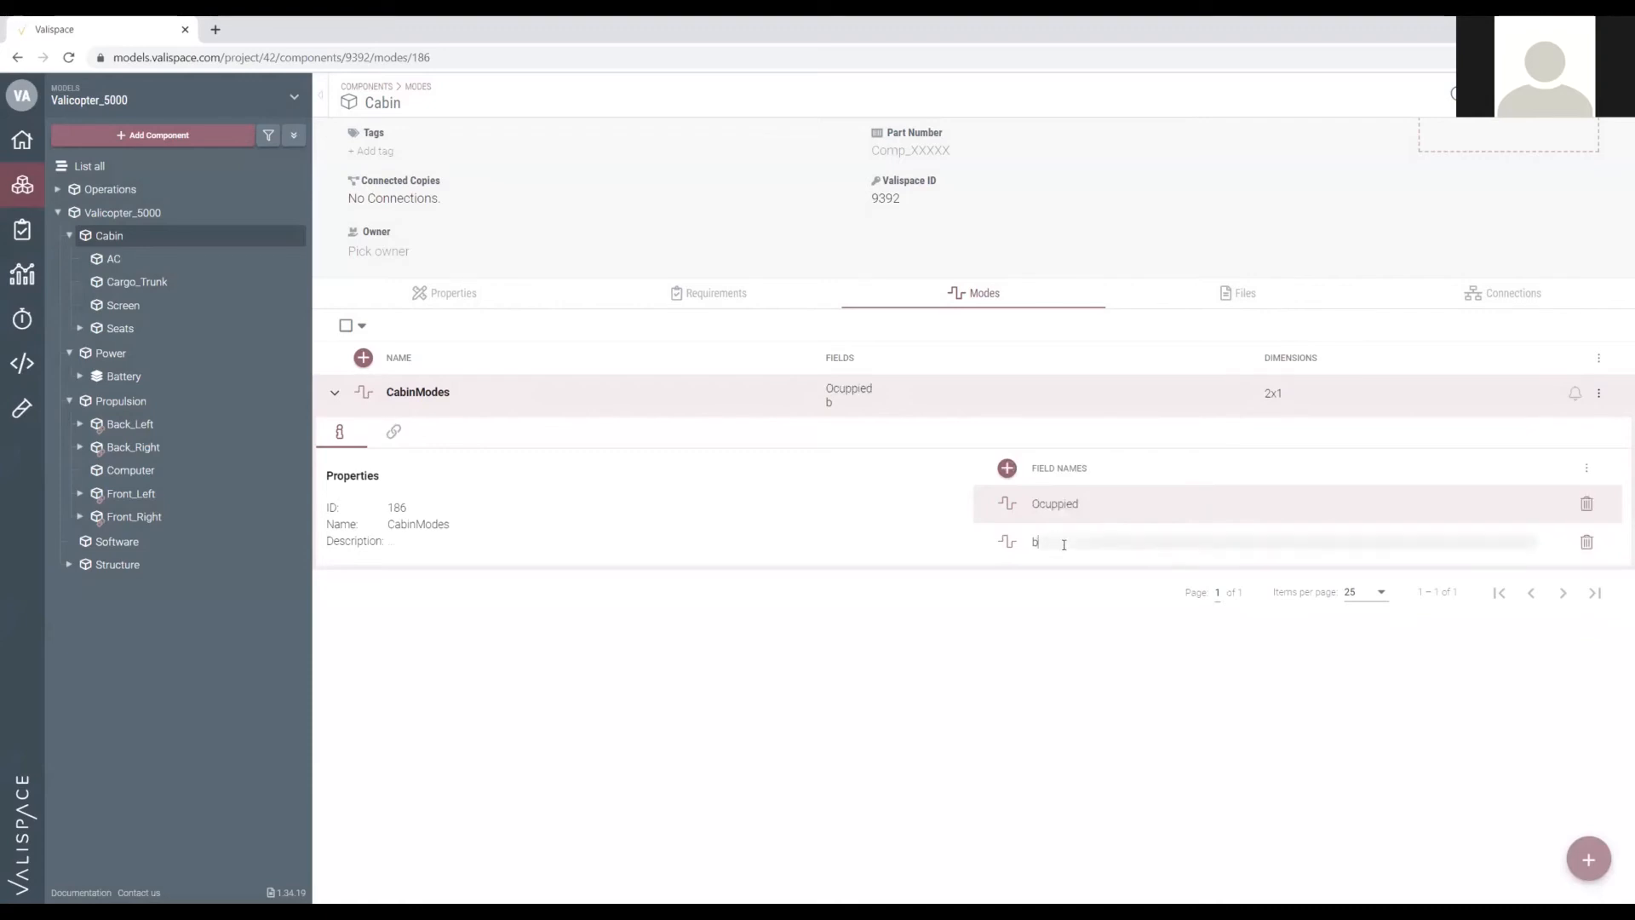
text(EMpty)
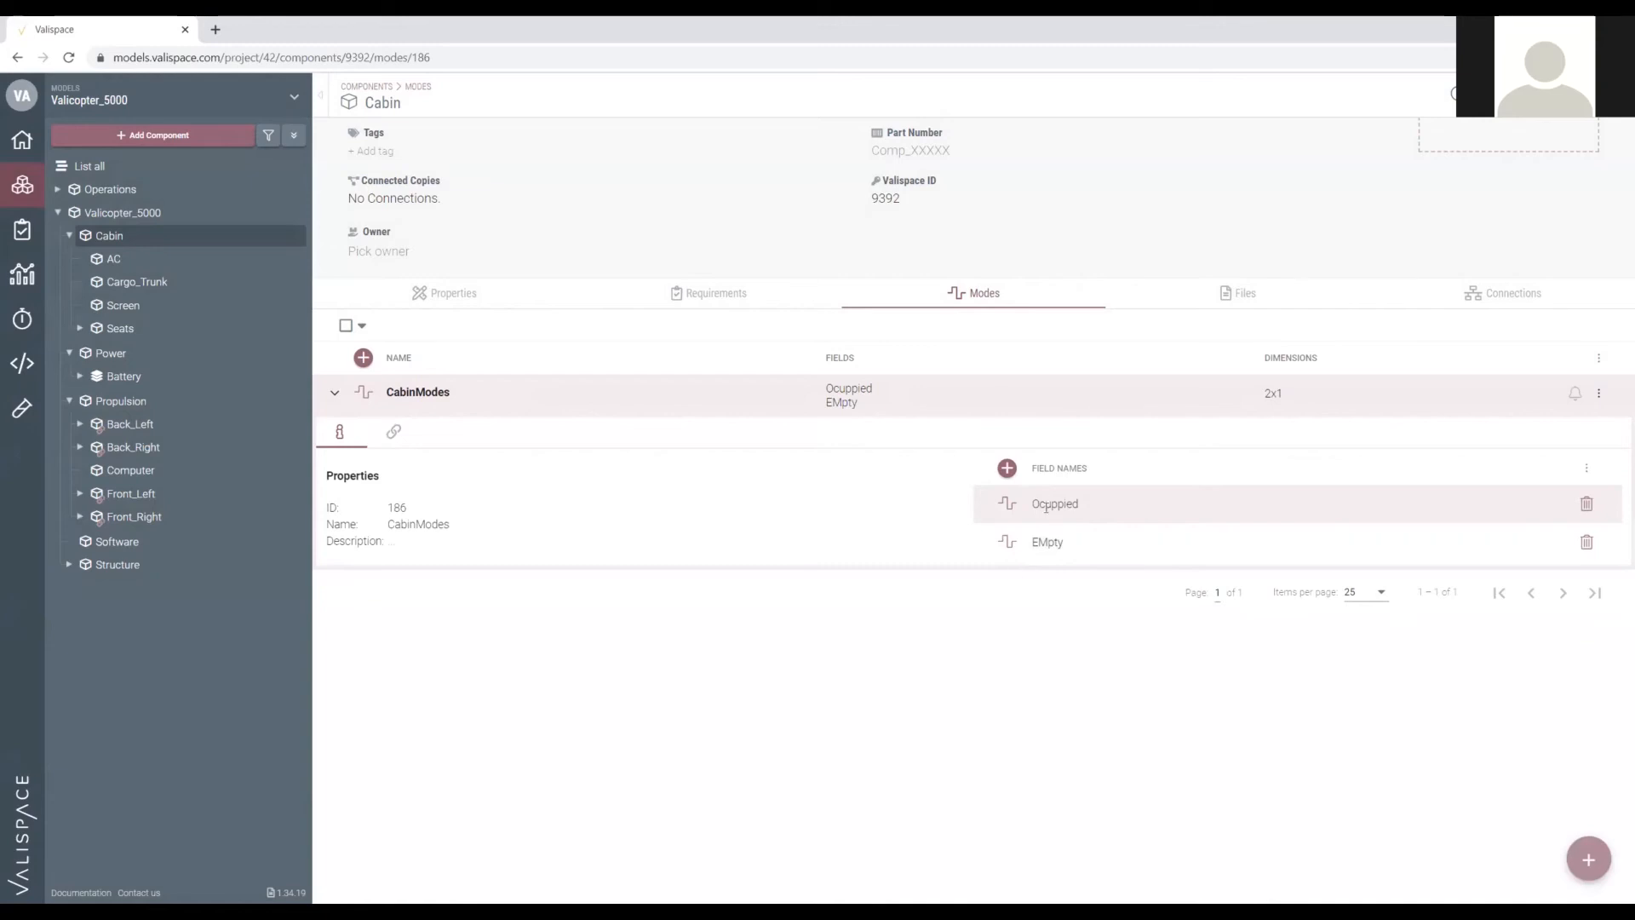
key(BackSpace)
key(BackSpace)
key(BackSpace)
key(BackSpace)
text(mpty)
click(1055, 630)
Make the Cabin component's PowerConsumption mode dependent on Cabin.CabinModes.
click(456, 292)
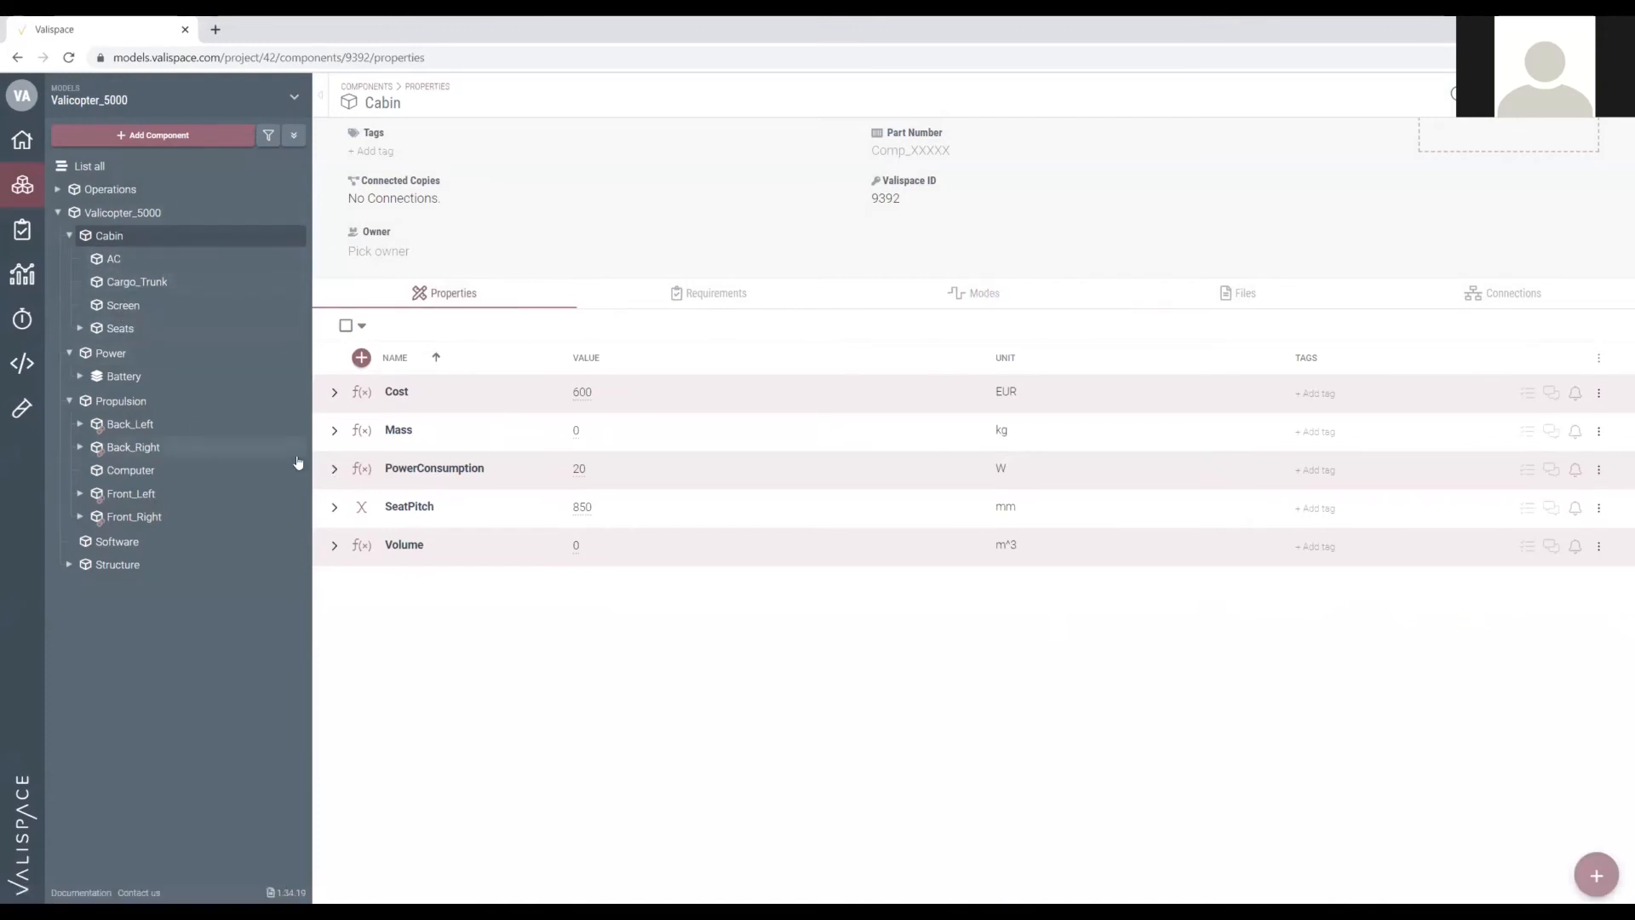
click(332, 471)
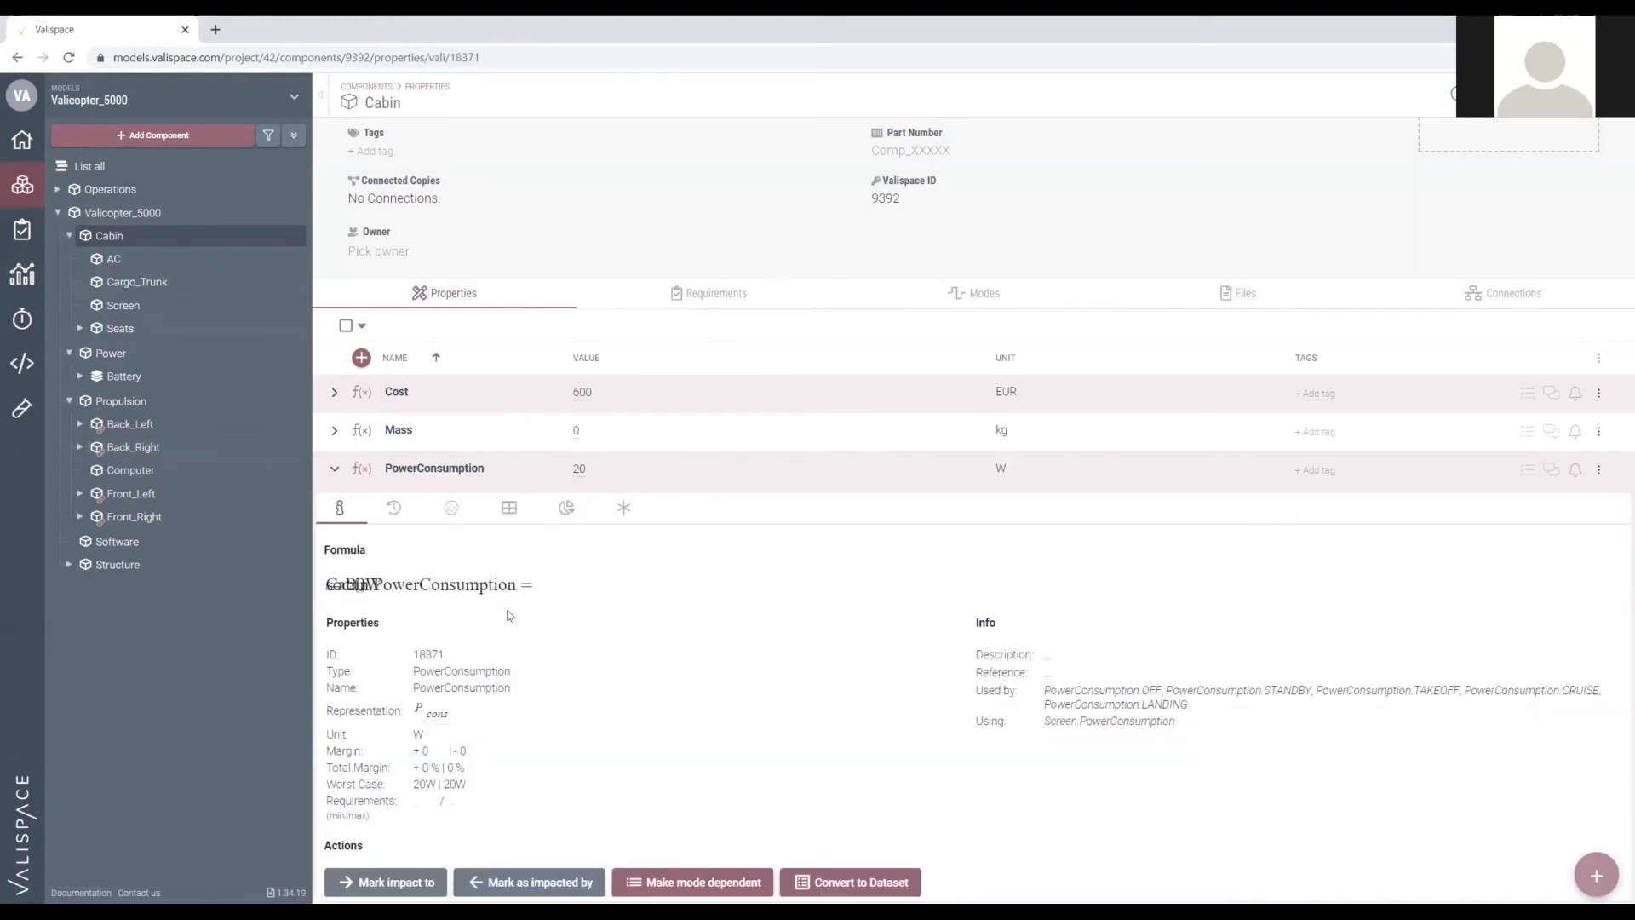
scroll(587, 630, down, 2)
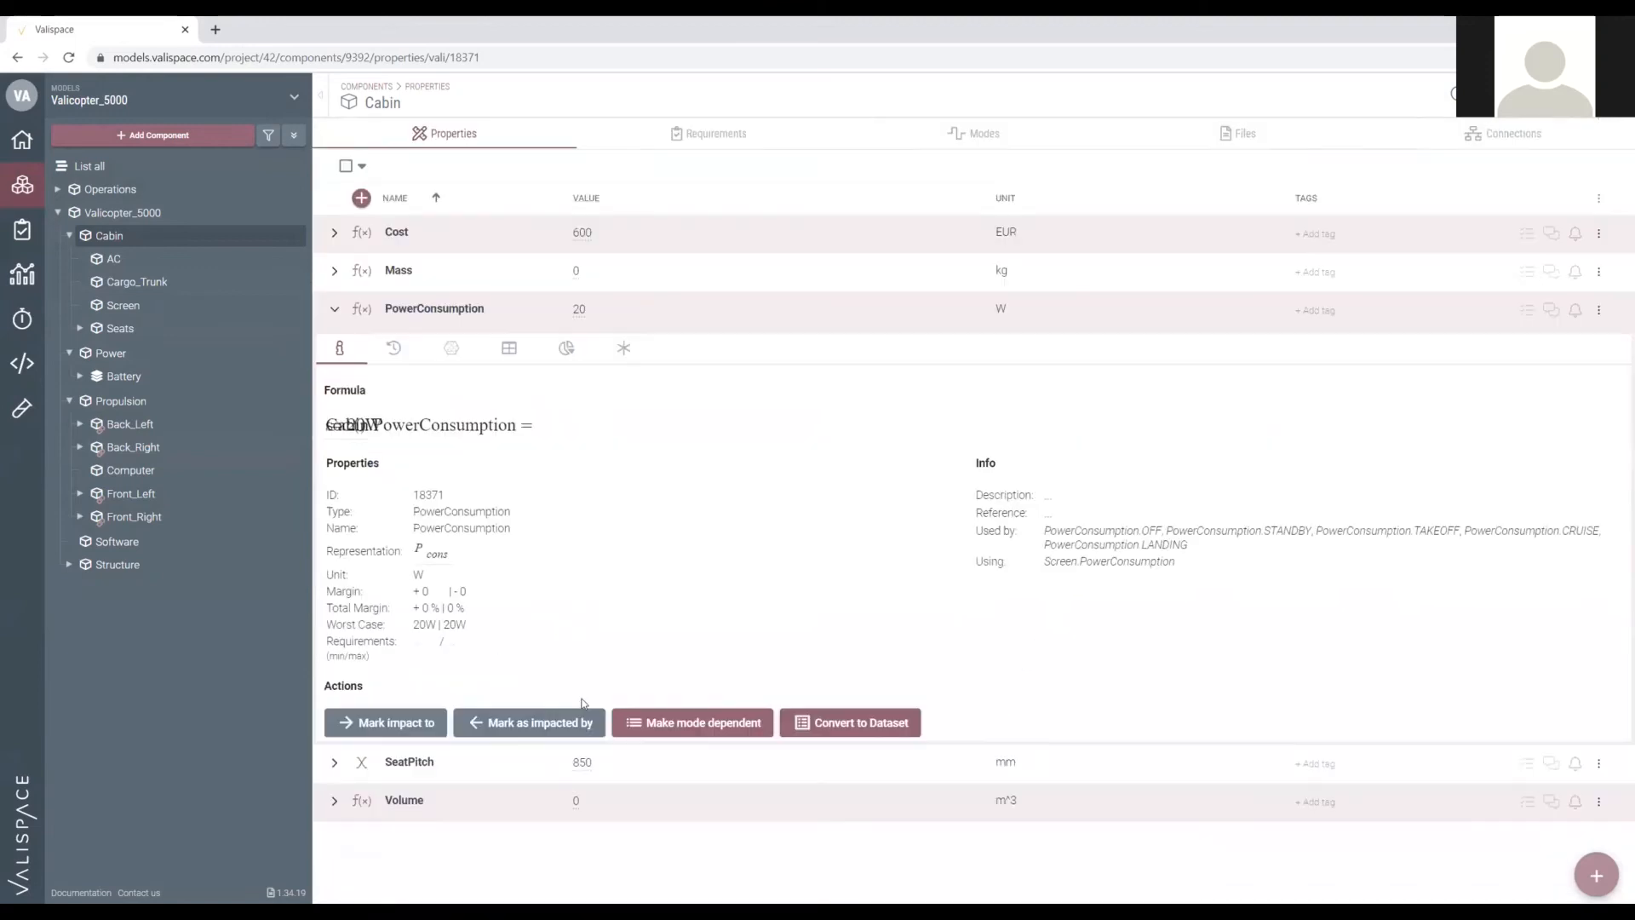
click(693, 723)
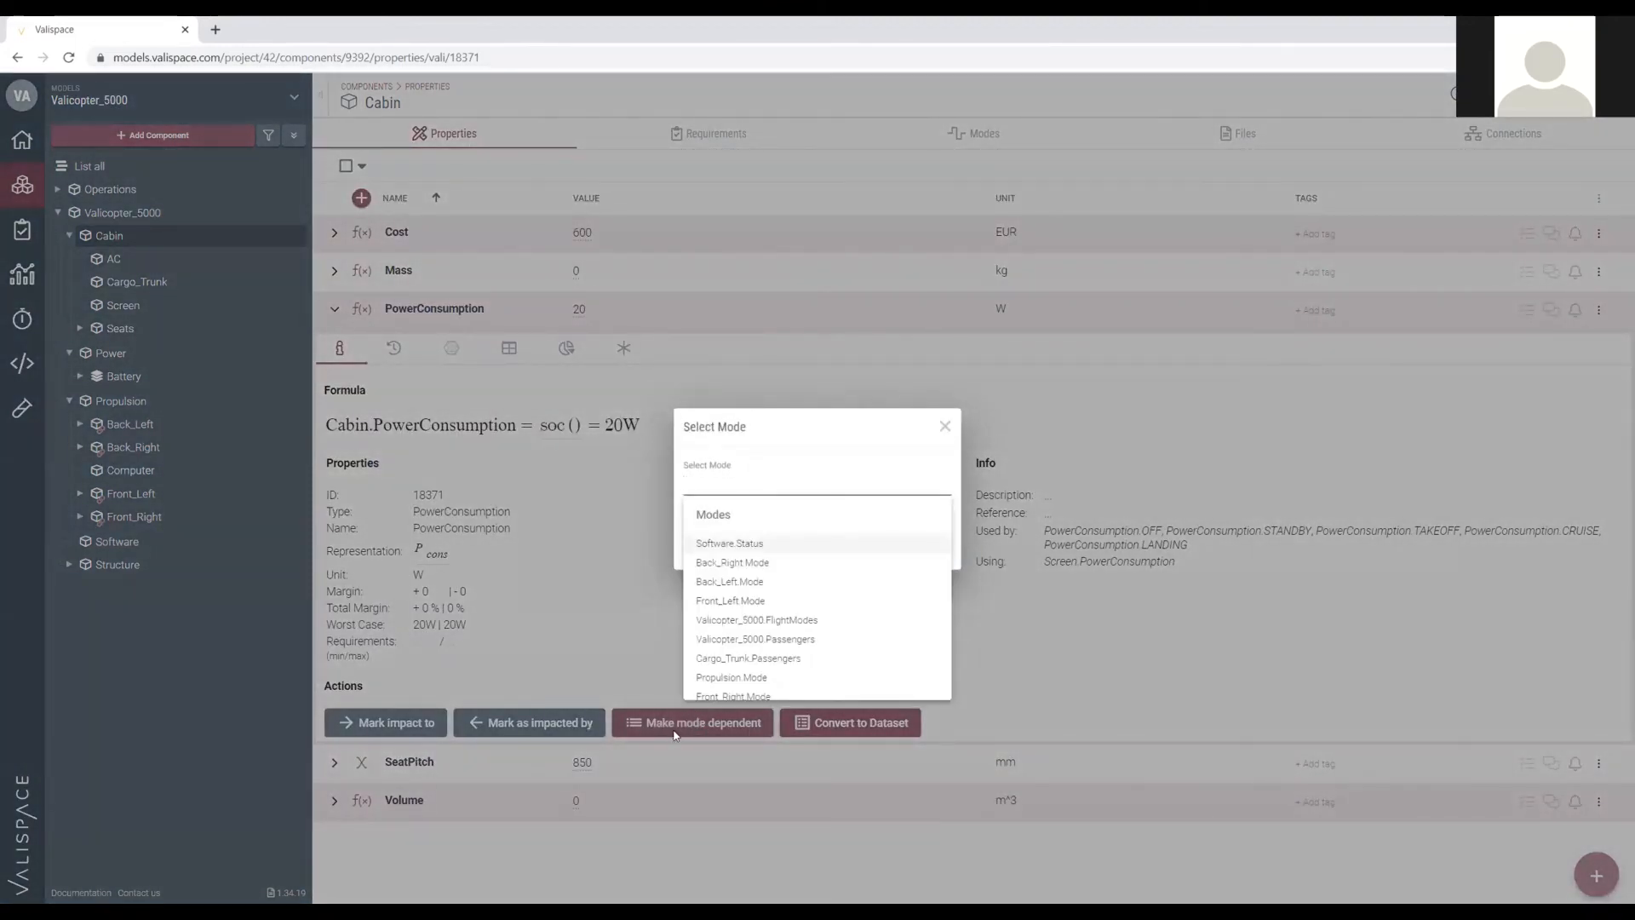
text(cabin)
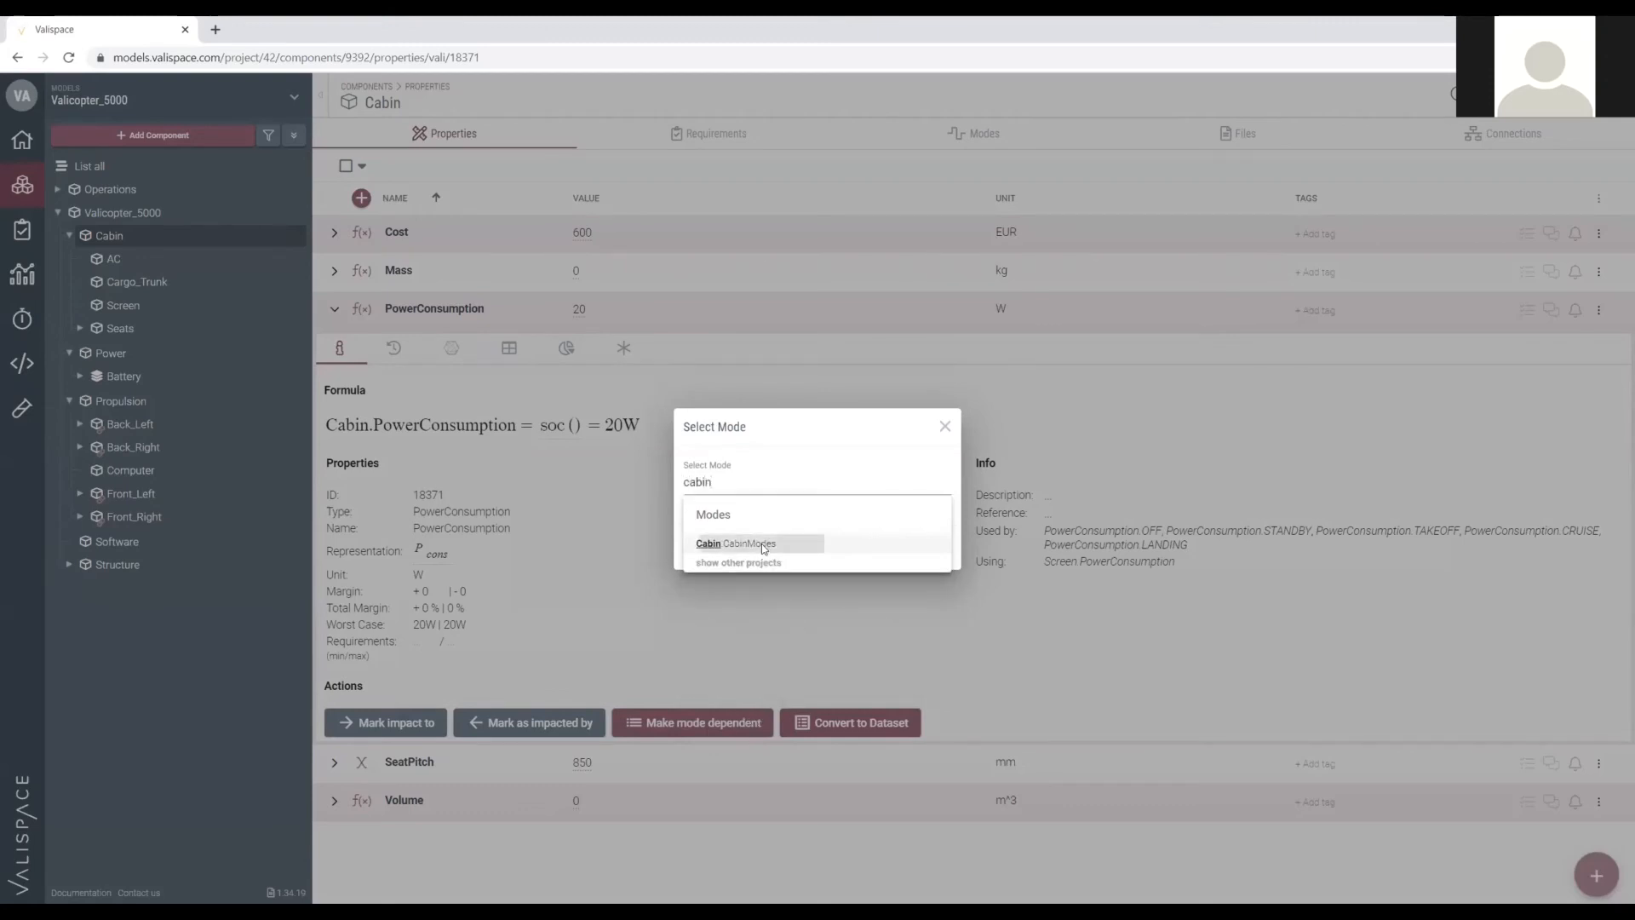
click(761, 543)
click(917, 559)
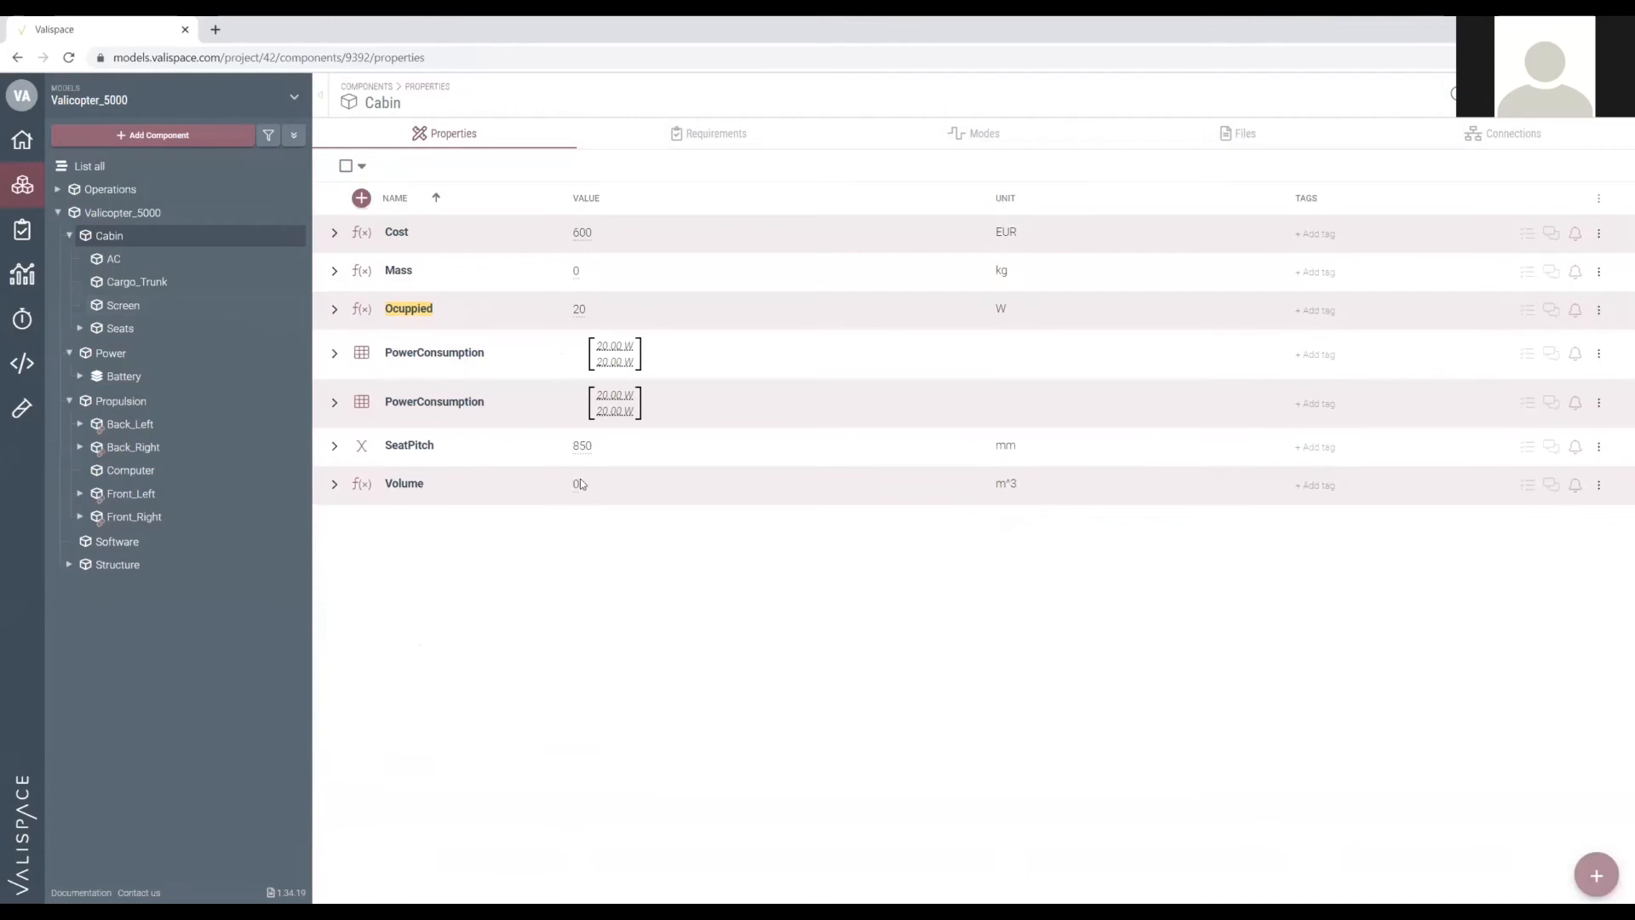
Link Cabin.CabinModes to the FlightModes mode list of Valicopter_5000.
click(120, 216)
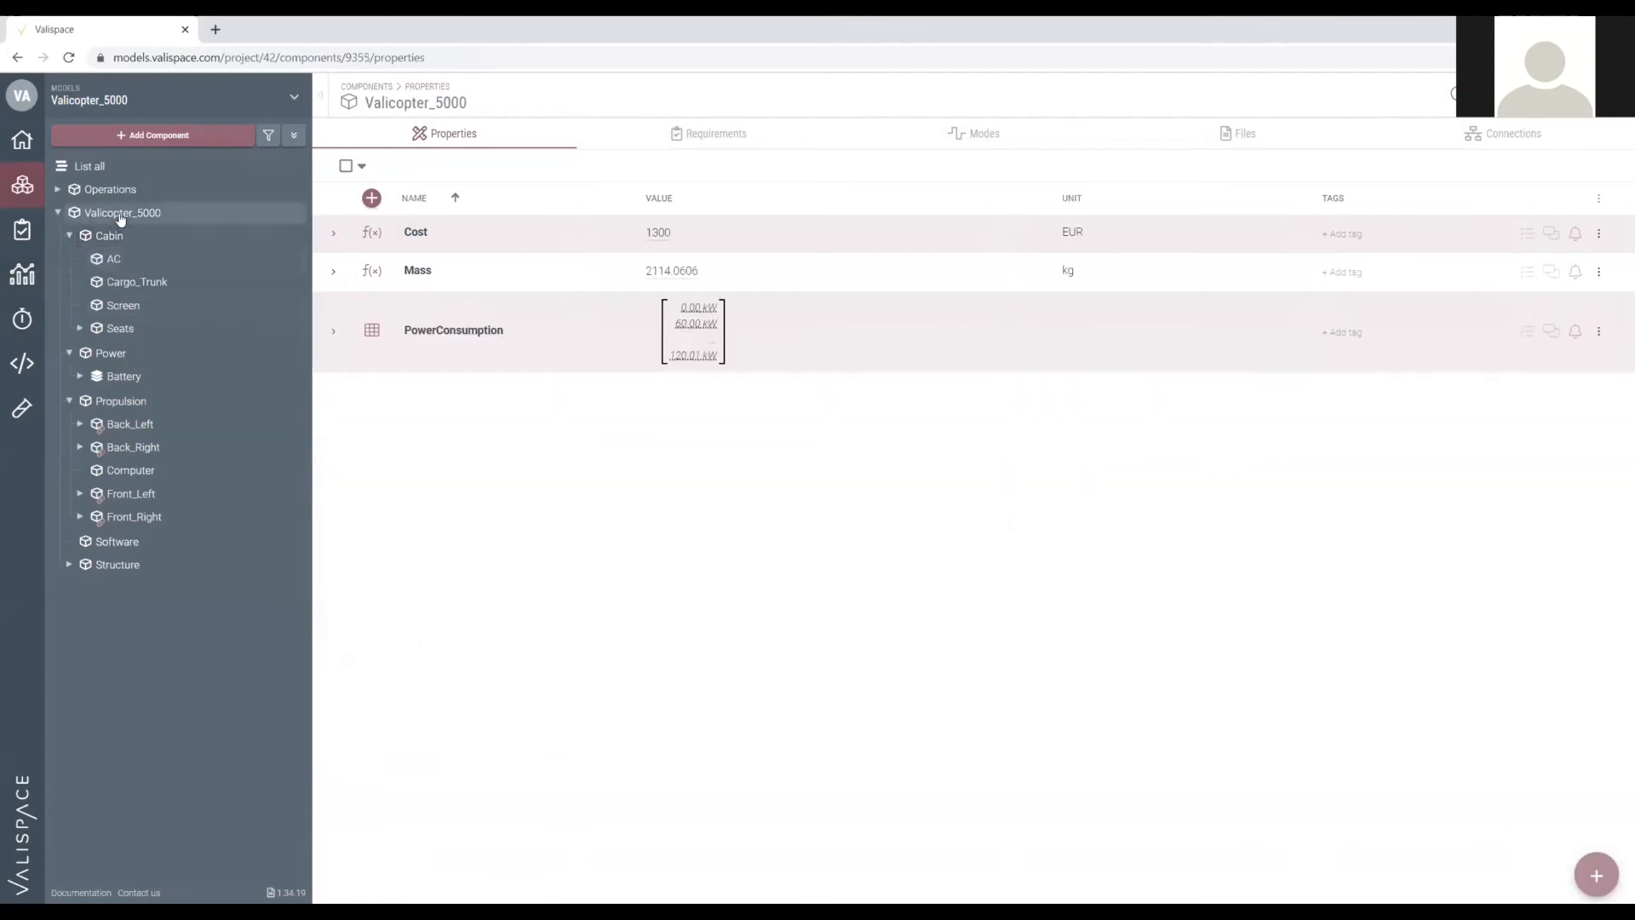
click(983, 136)
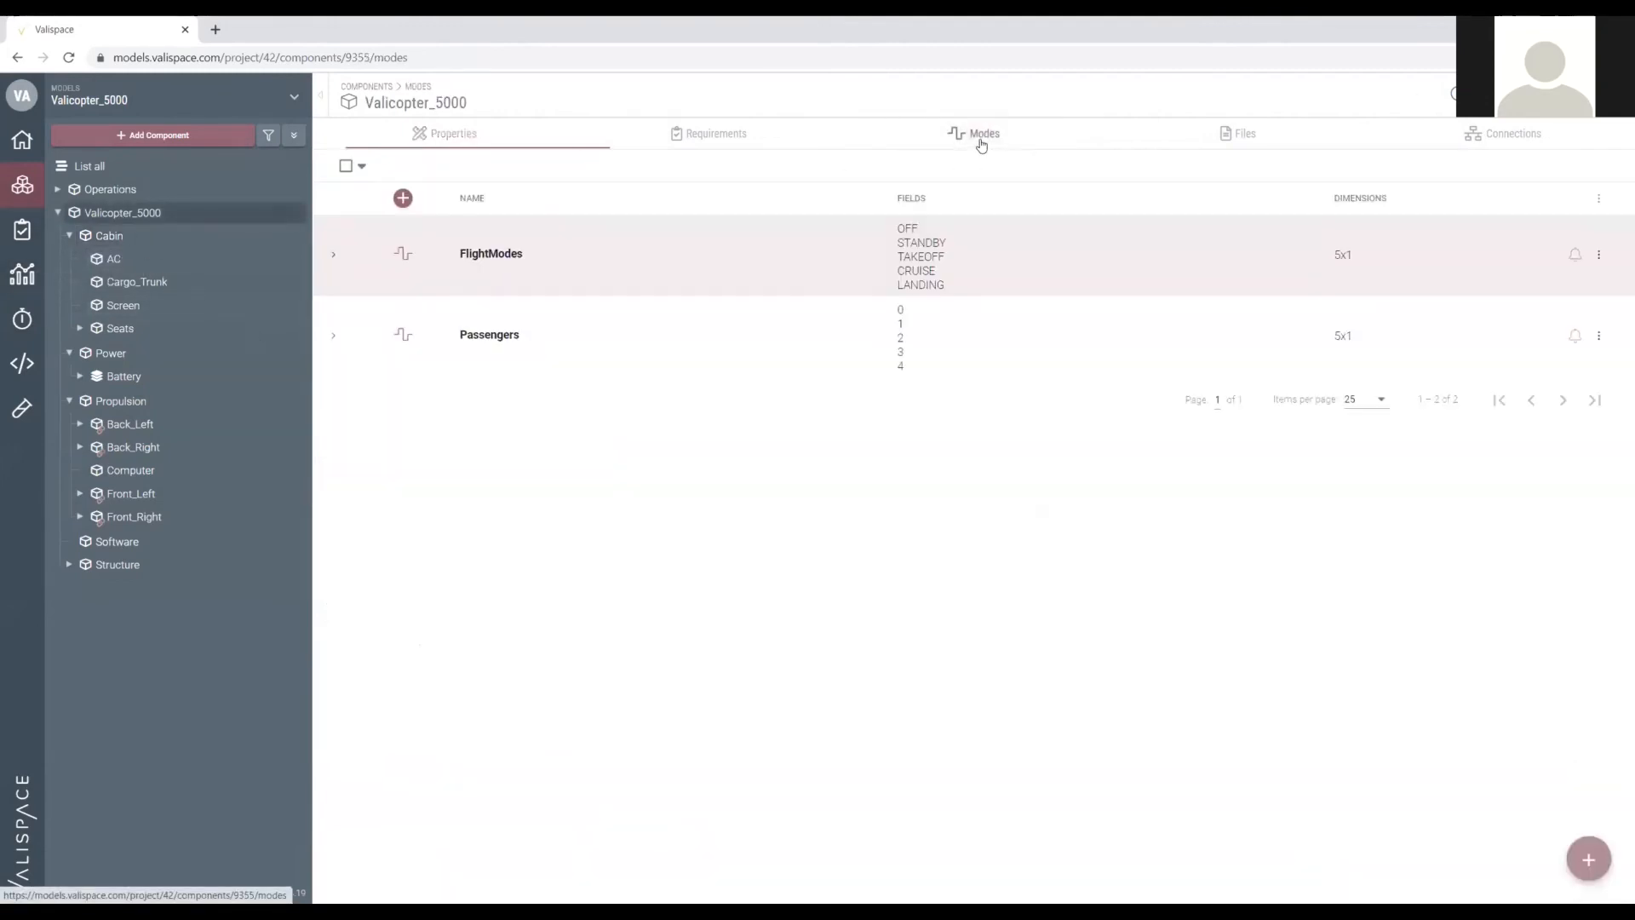
click(333, 257)
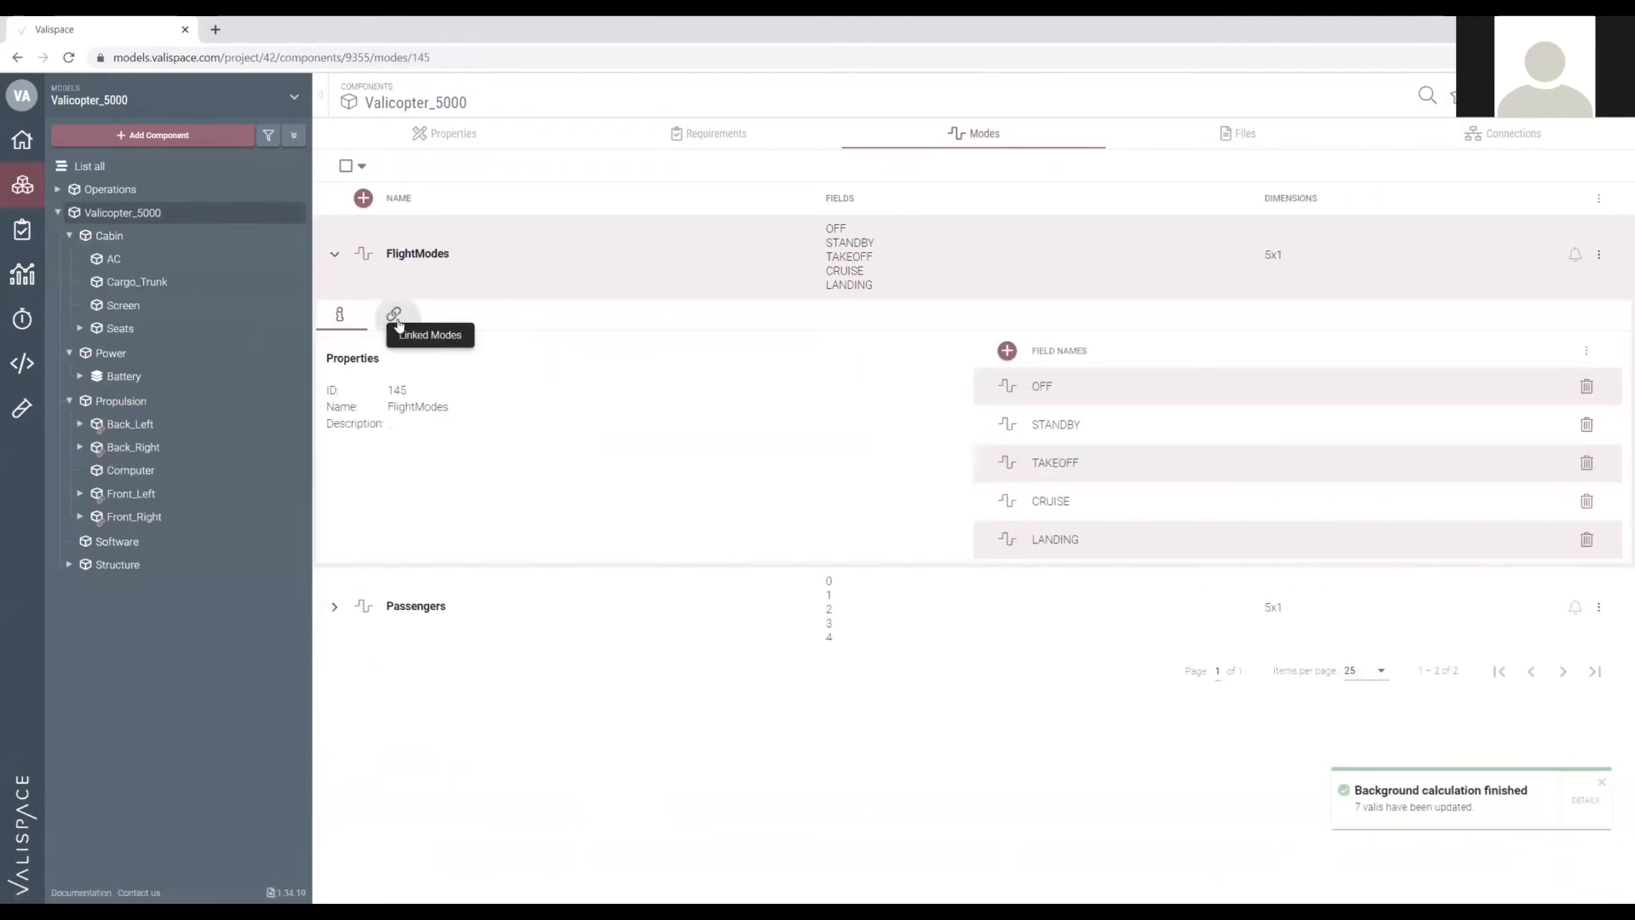
click(392, 322)
click(385, 511)
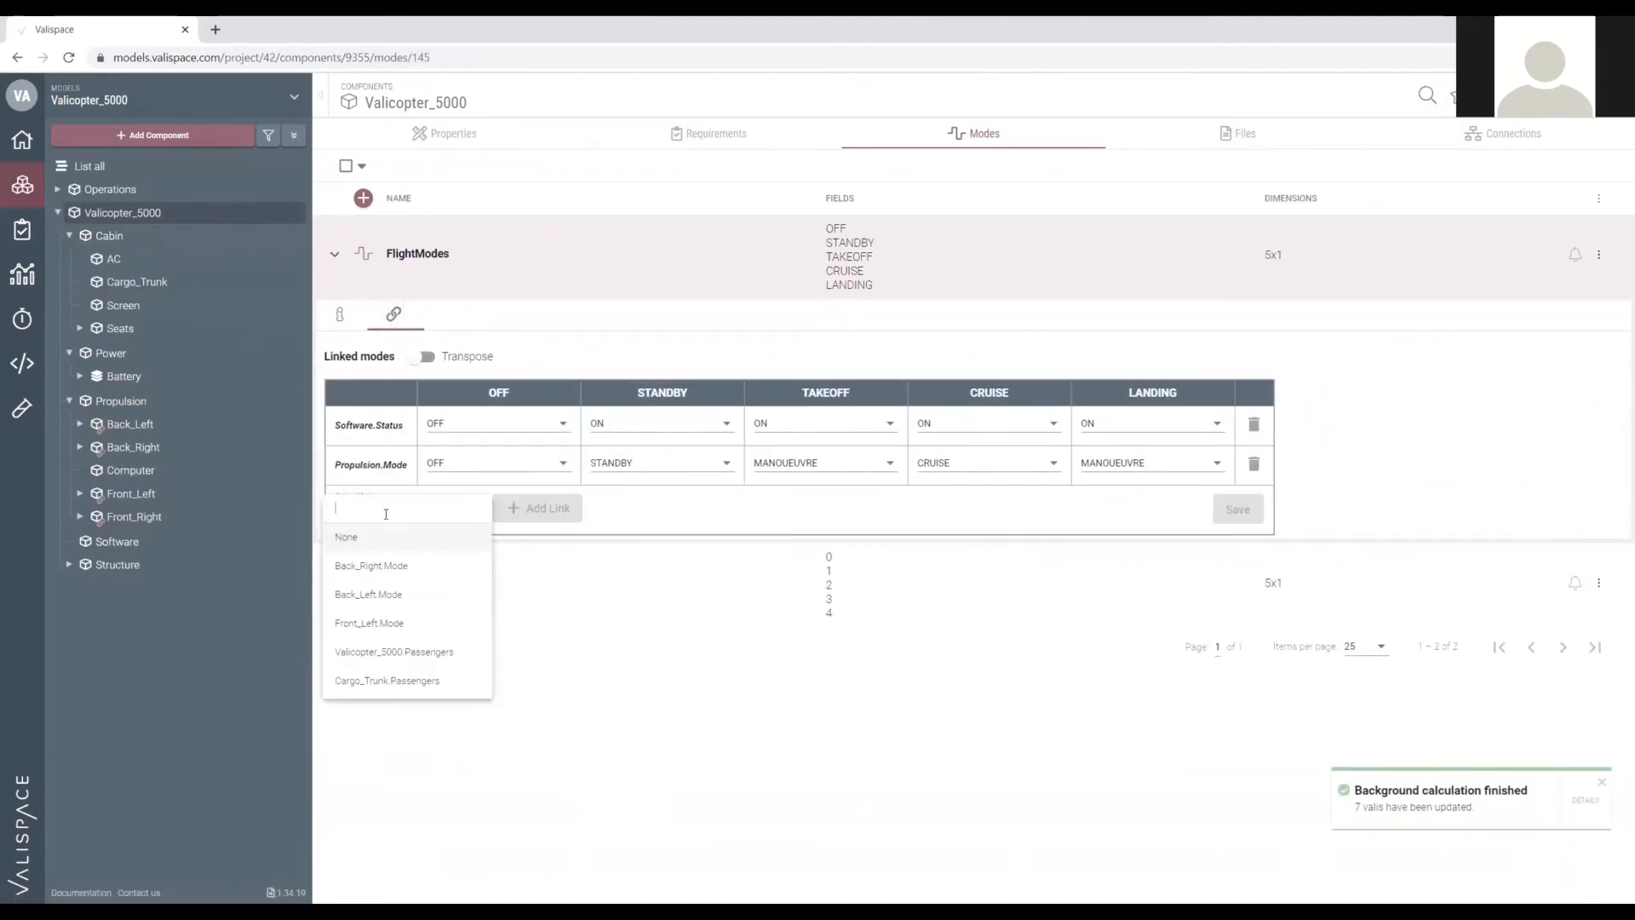
text(cabin)
click(410, 567)
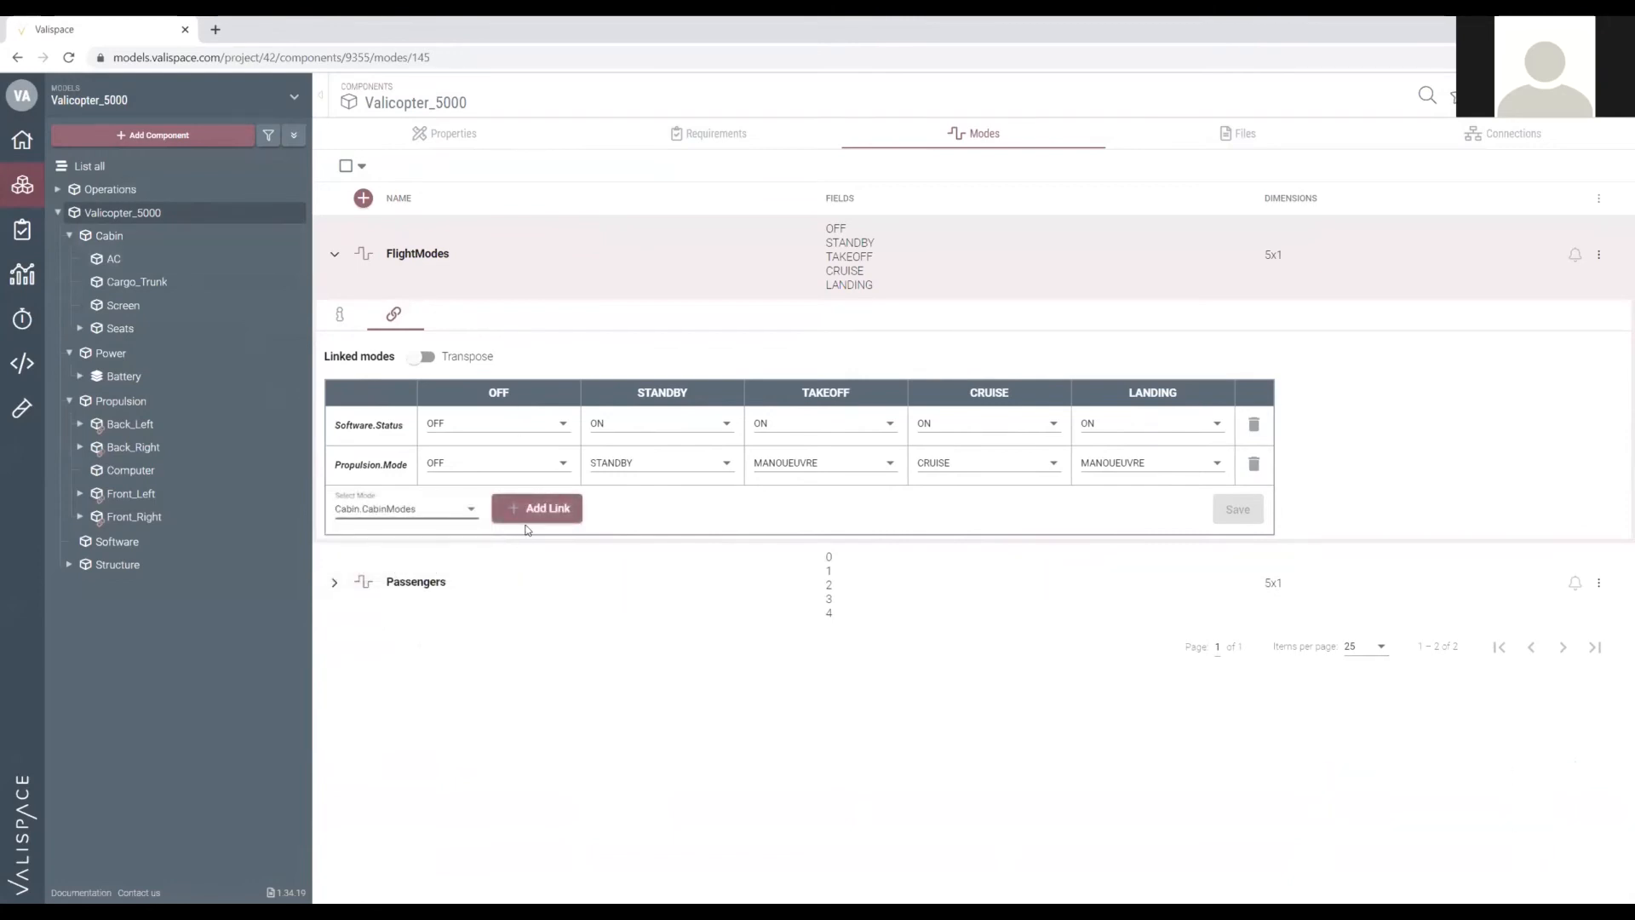
click(568, 511)
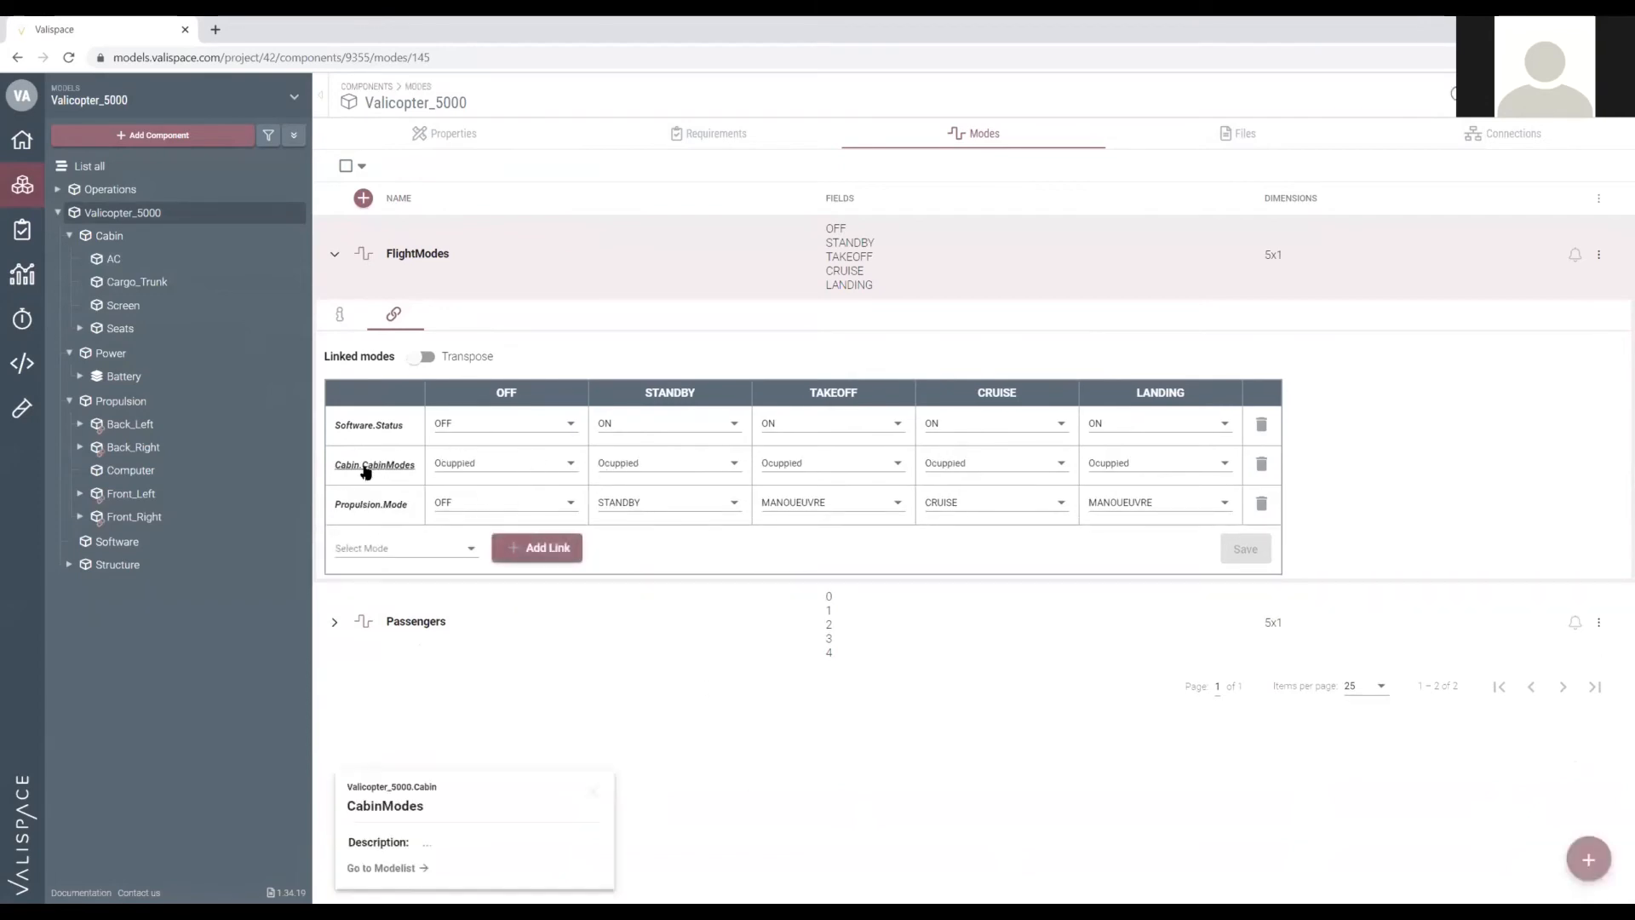
Map the OFF flight mode to Empty for Cabin.CabinModes and save the linked modes.
click(484, 463)
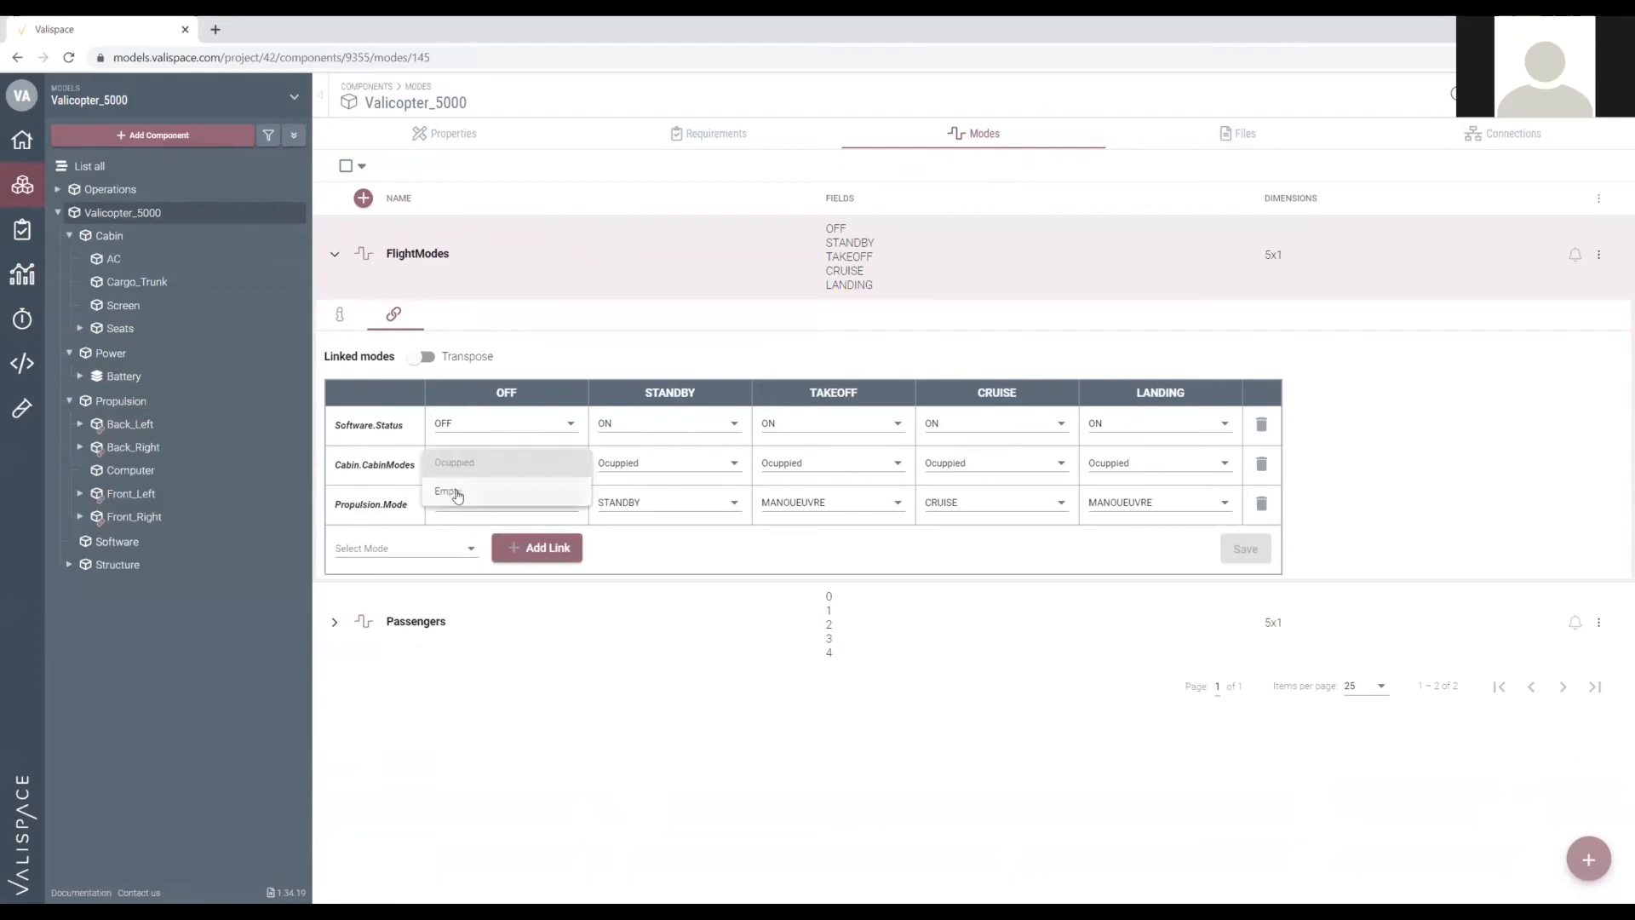
click(457, 491)
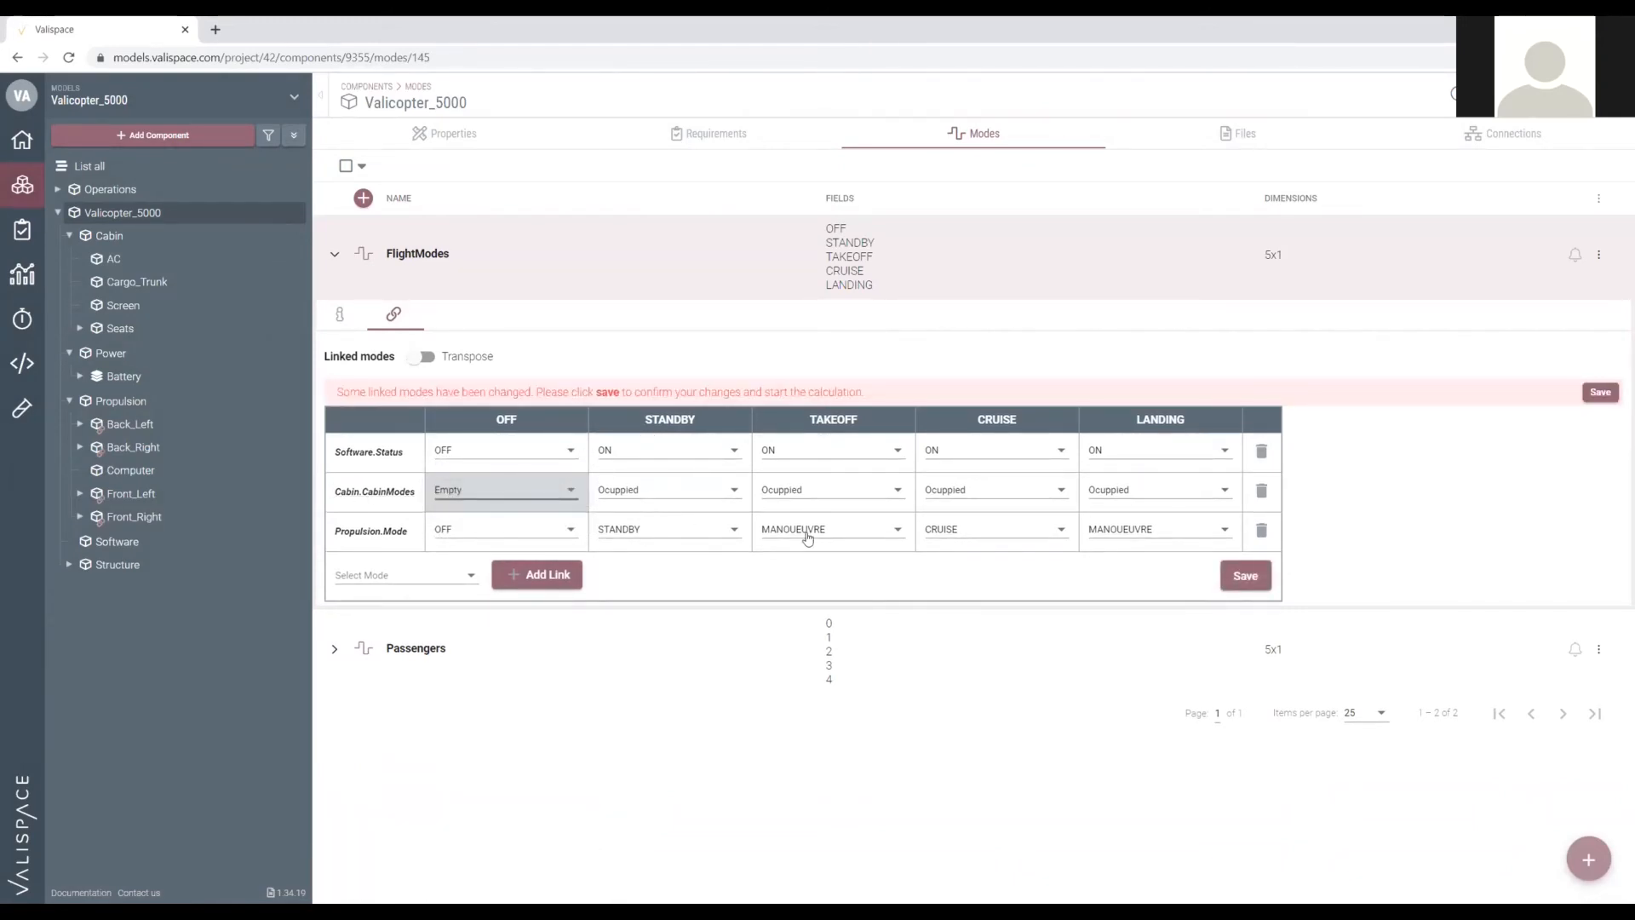
click(1250, 579)
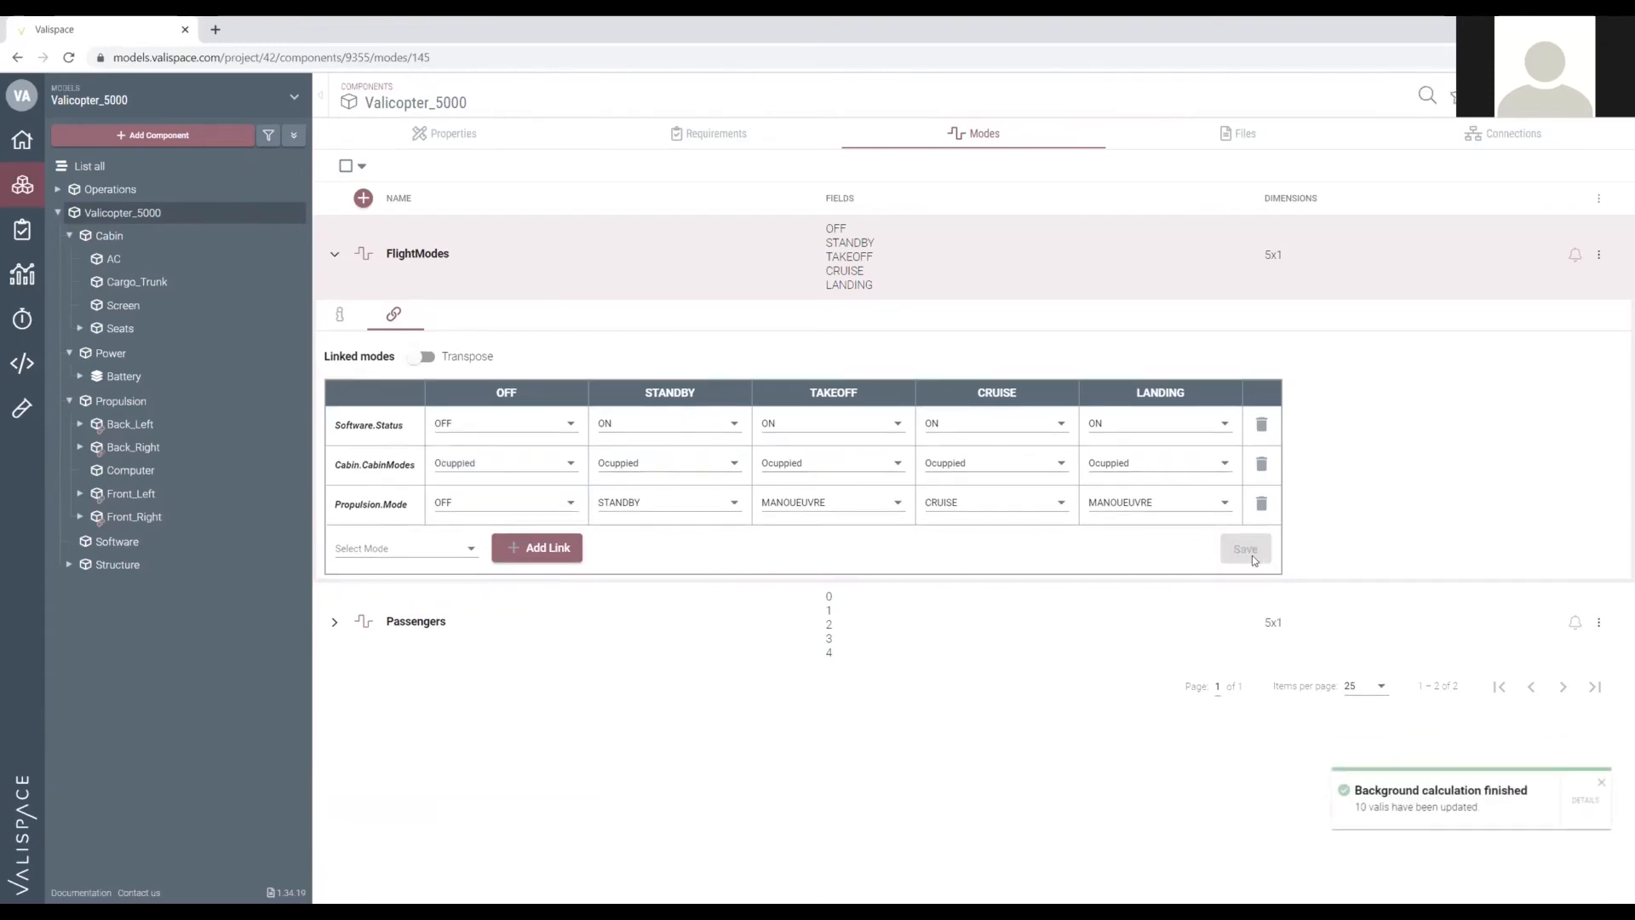
Examine the PowerConsumption of Valicopter_5000 and AC, and the warnings on Cabin's PowerConsumption.
click(441, 138)
click(355, 337)
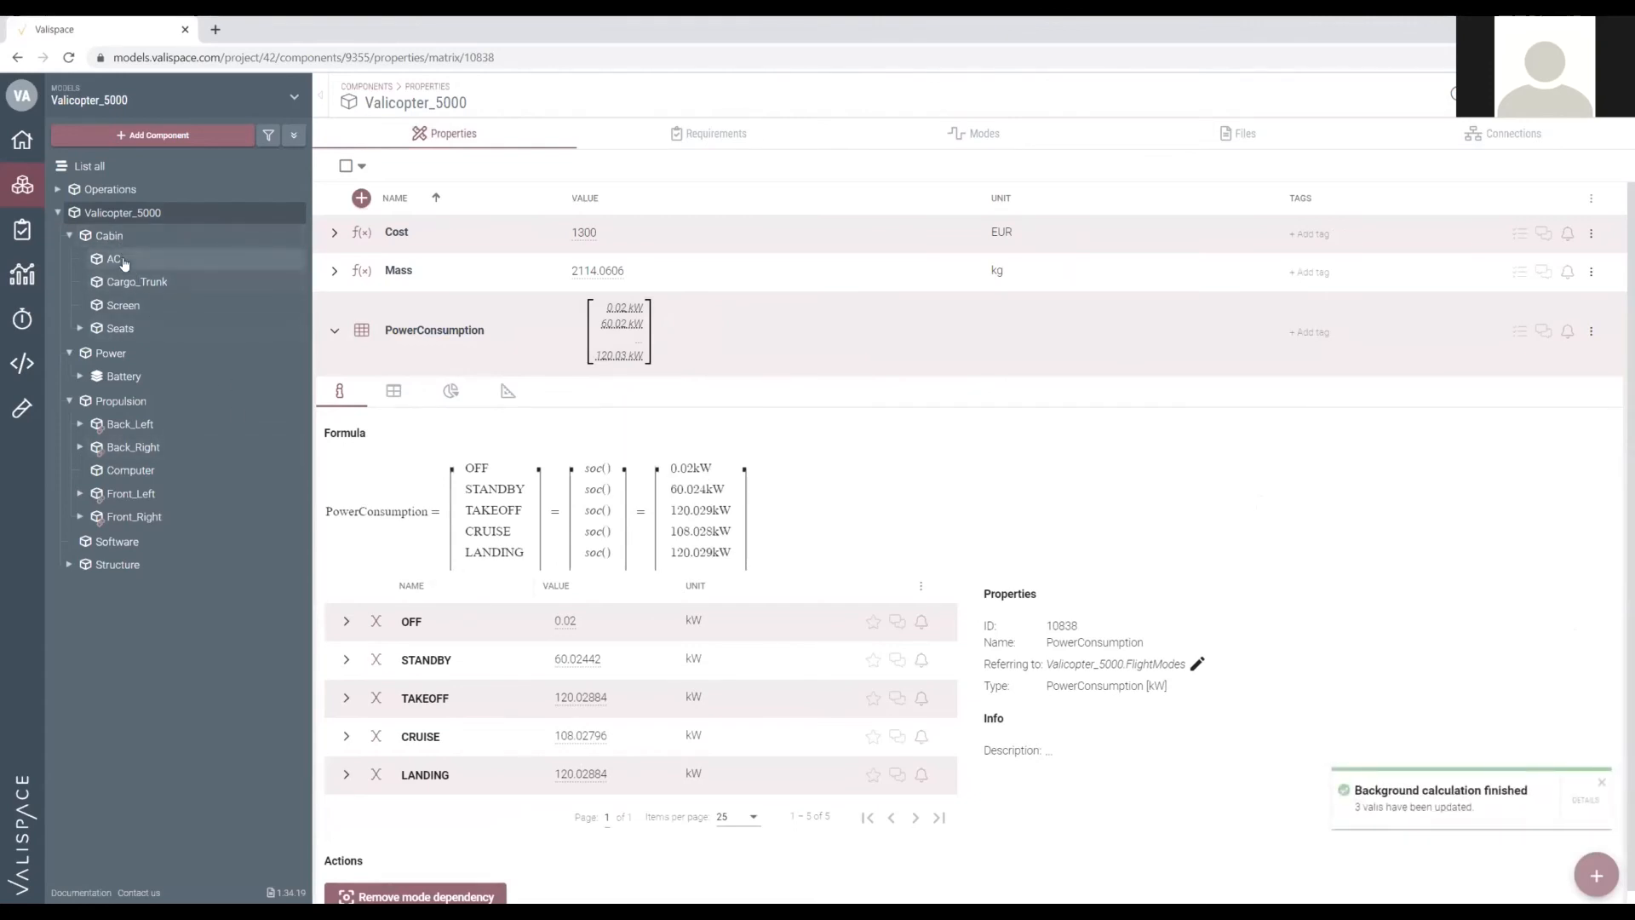
click(122, 261)
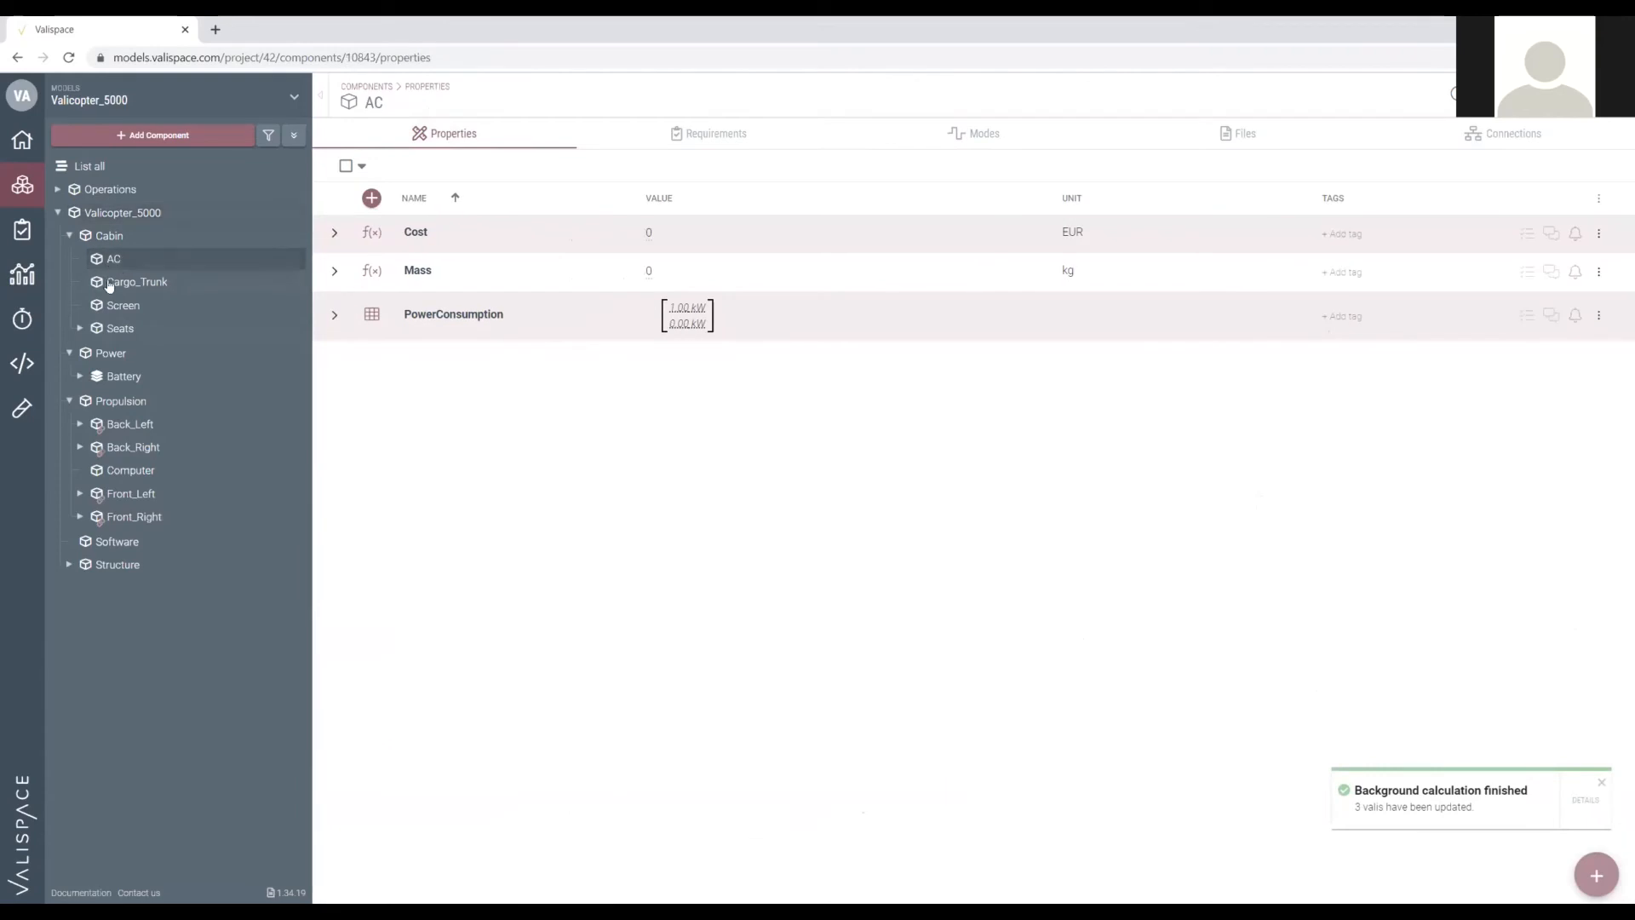
click(116, 239)
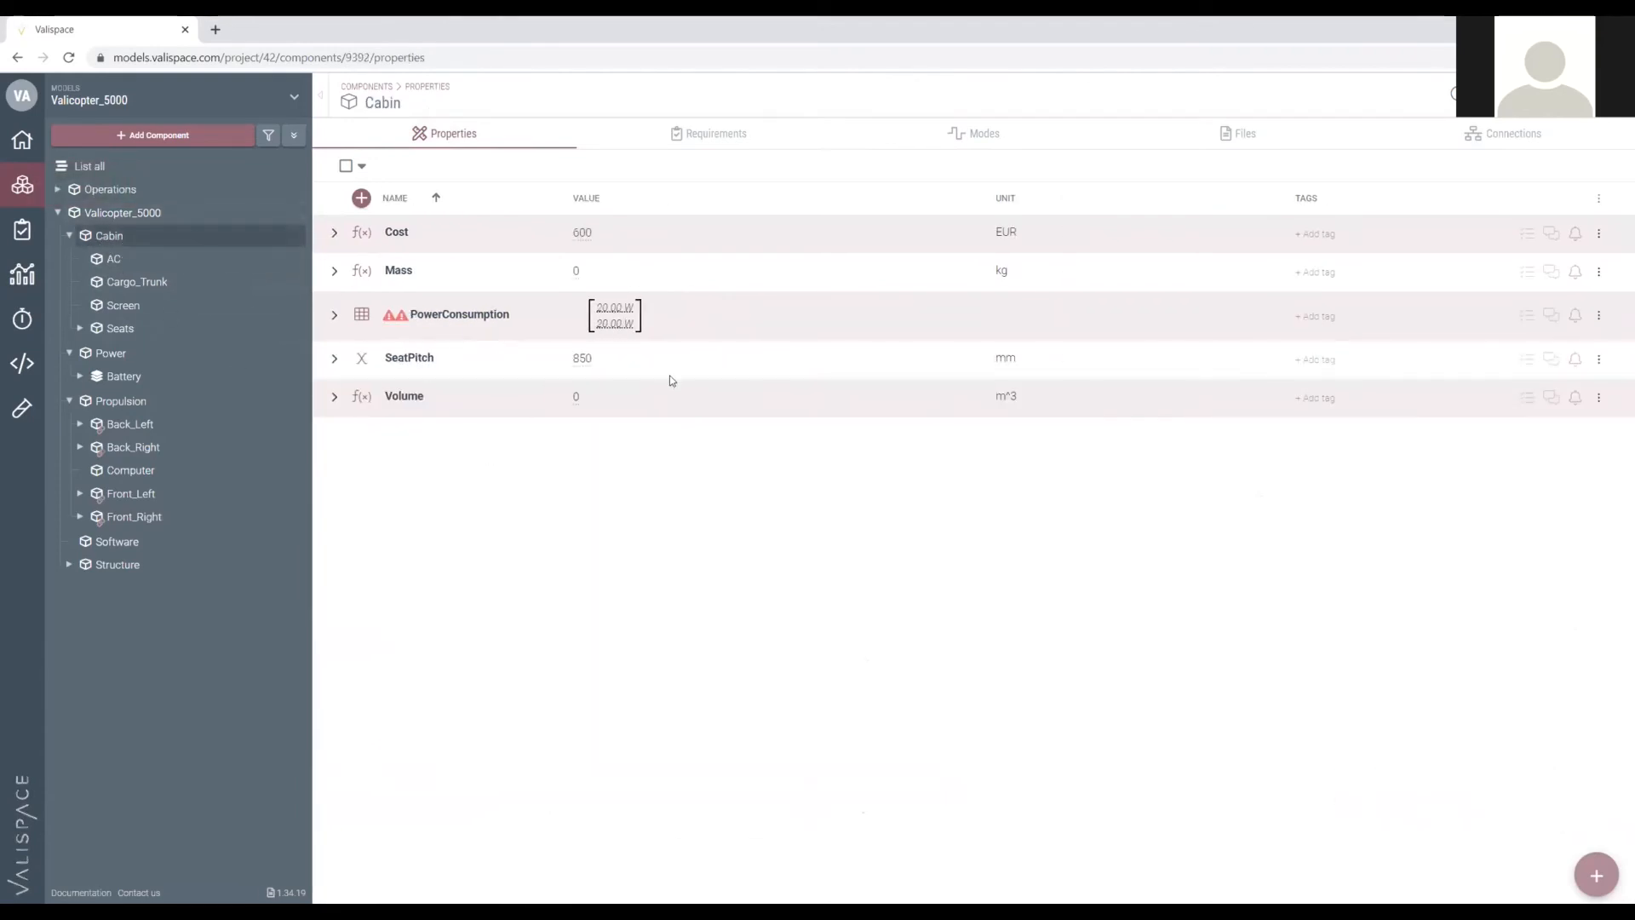
mouse_move(390, 321)
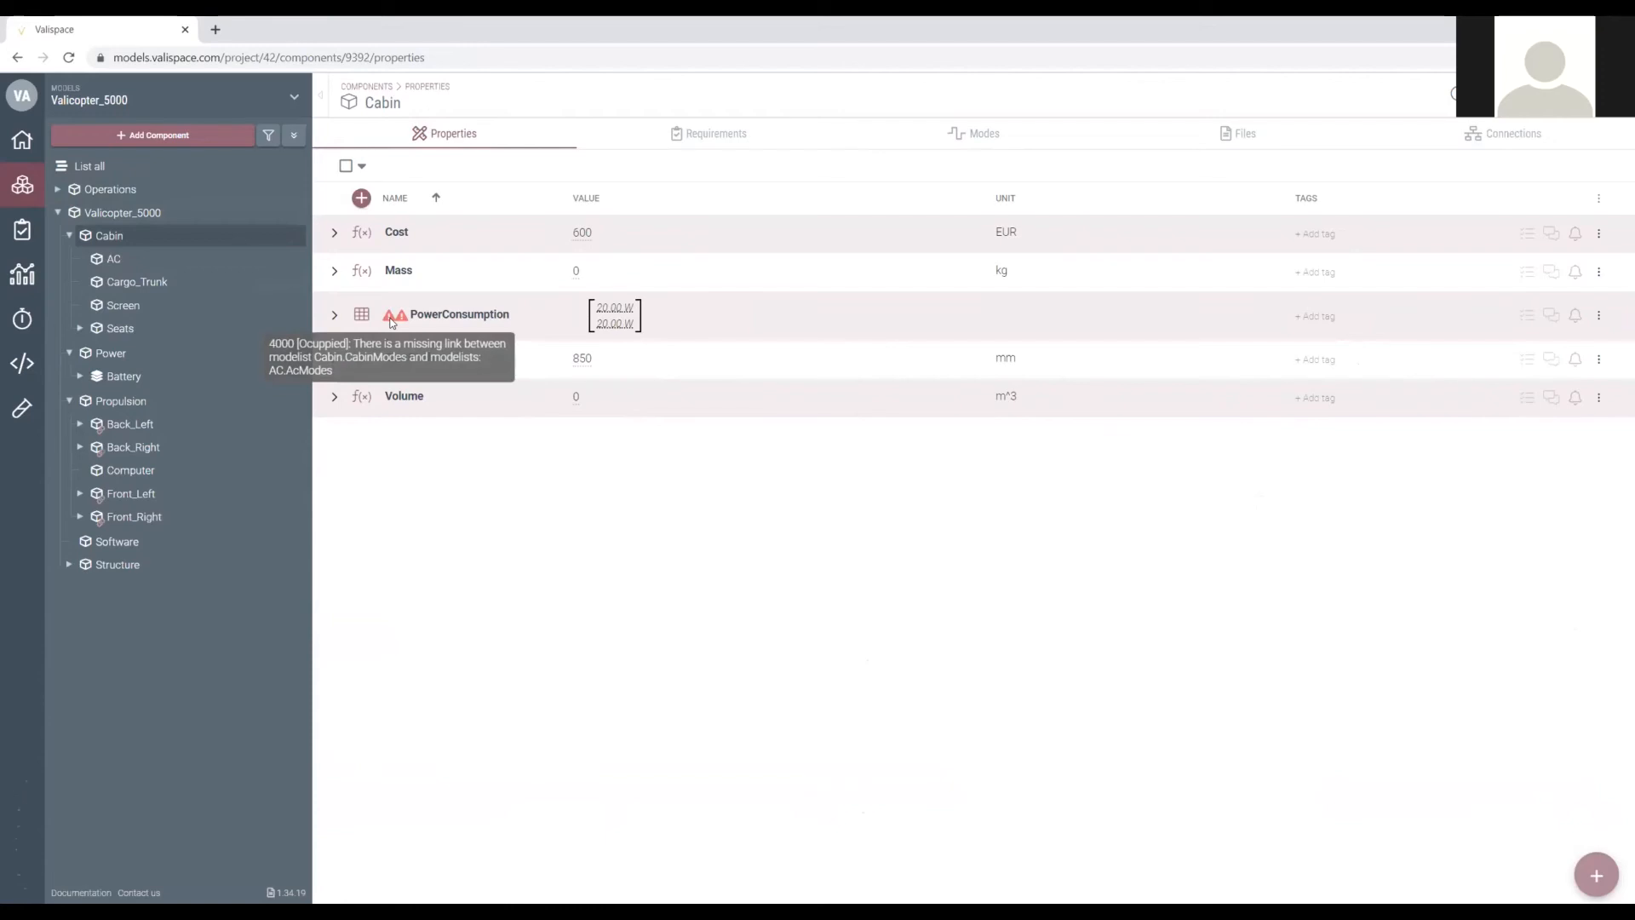
Link AC.AcModes to the CabinModes mode list of the Cabin component.
click(967, 137)
click(334, 233)
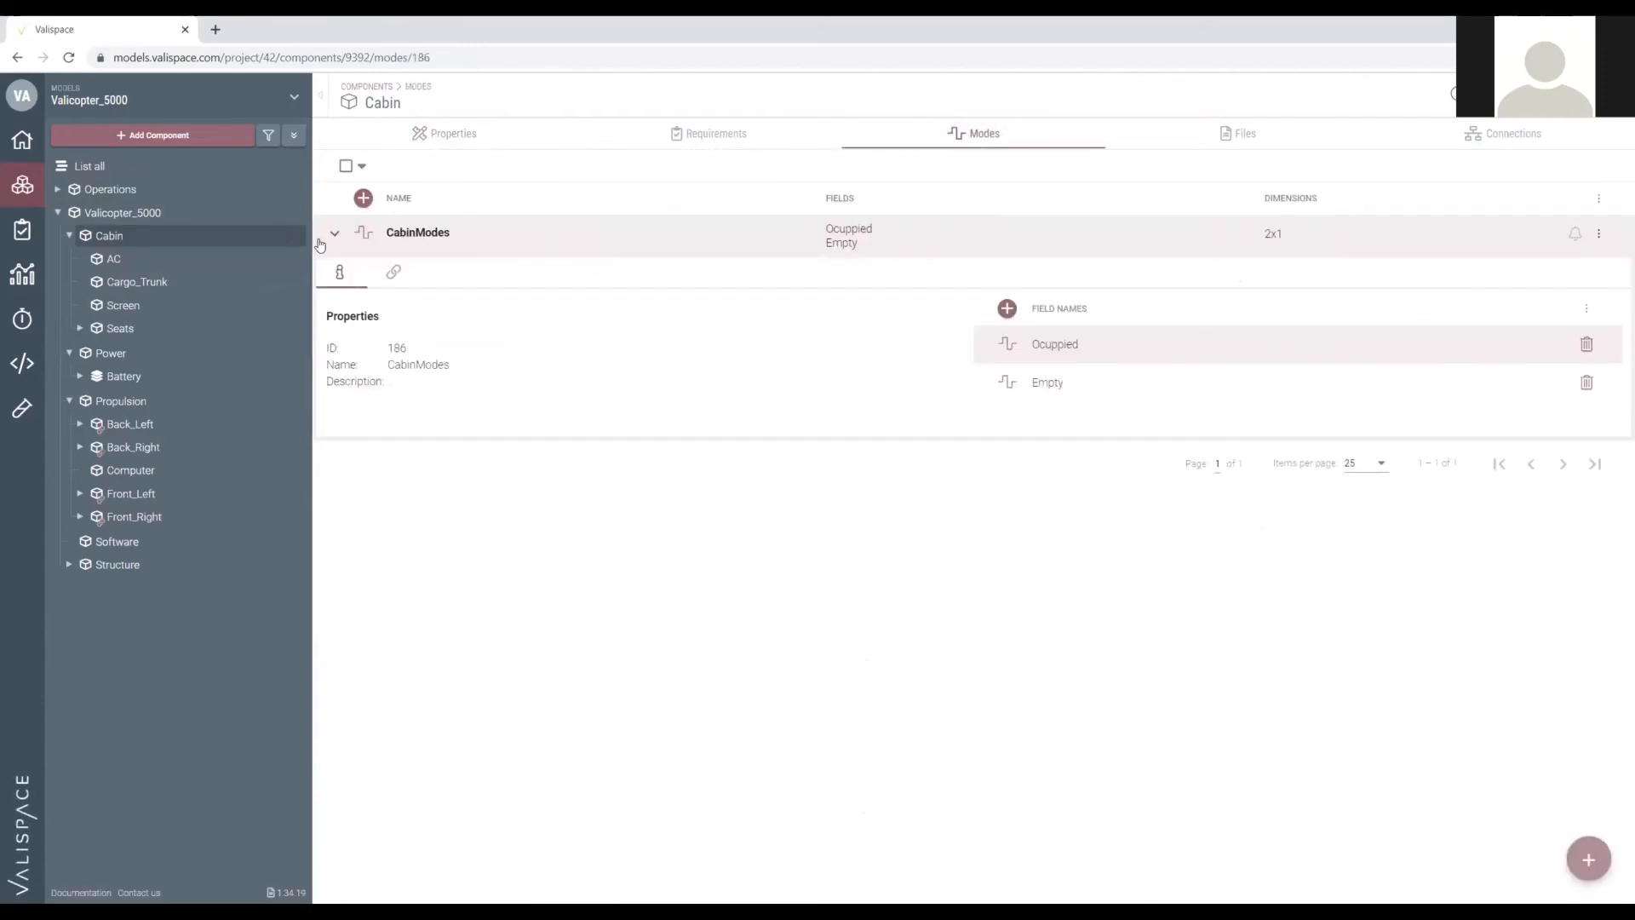
click(398, 281)
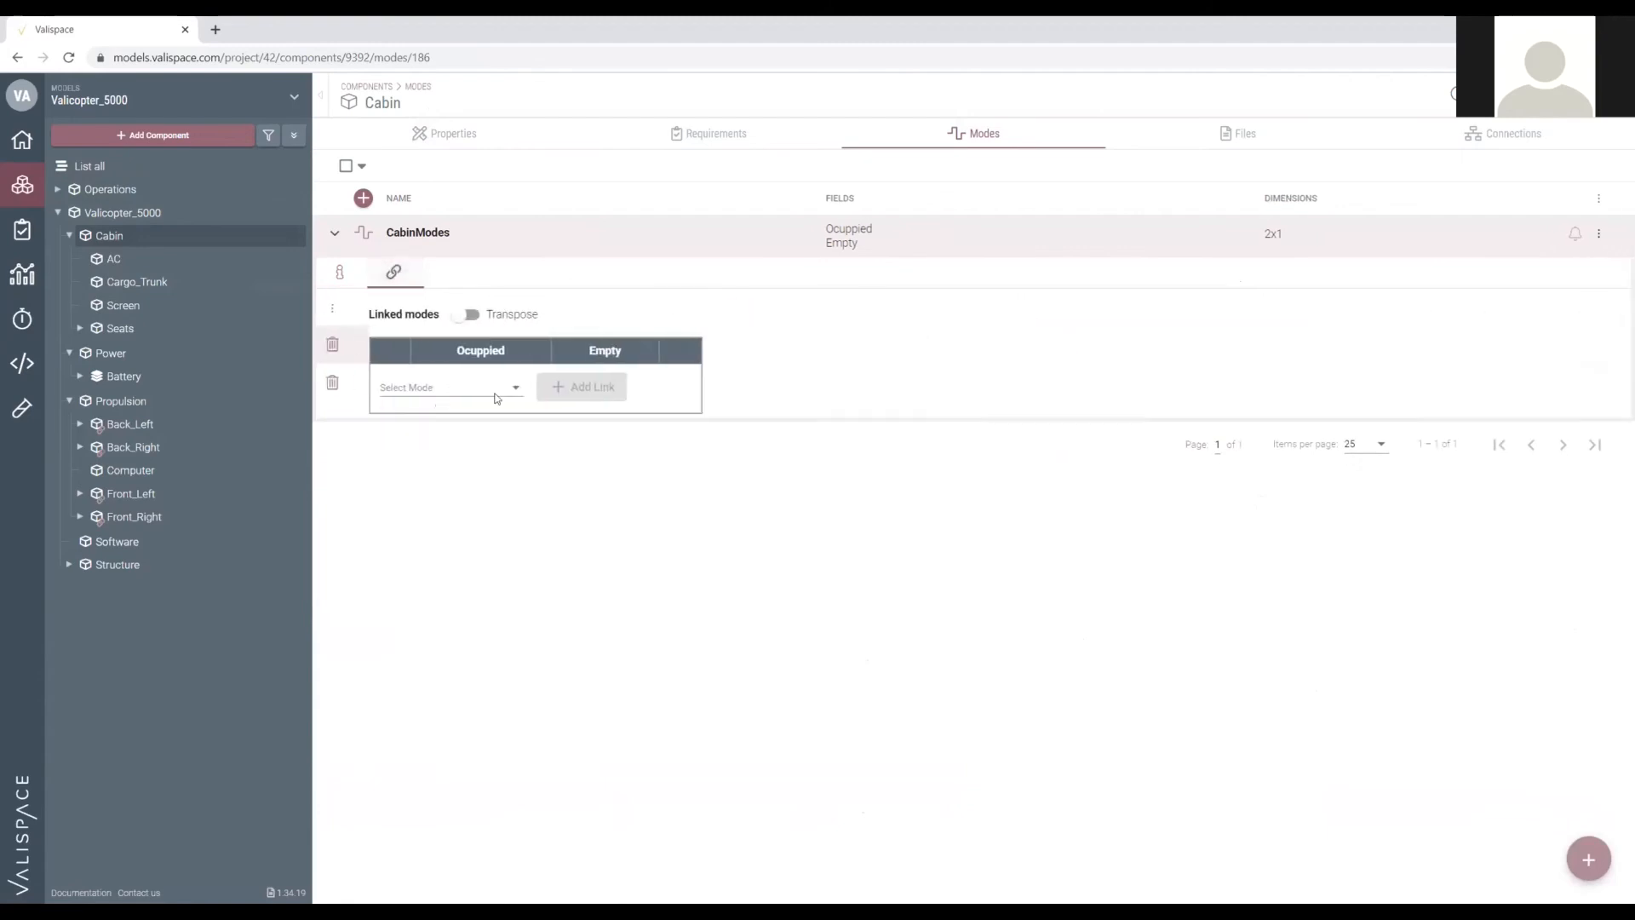
click(400, 386)
text(ac)
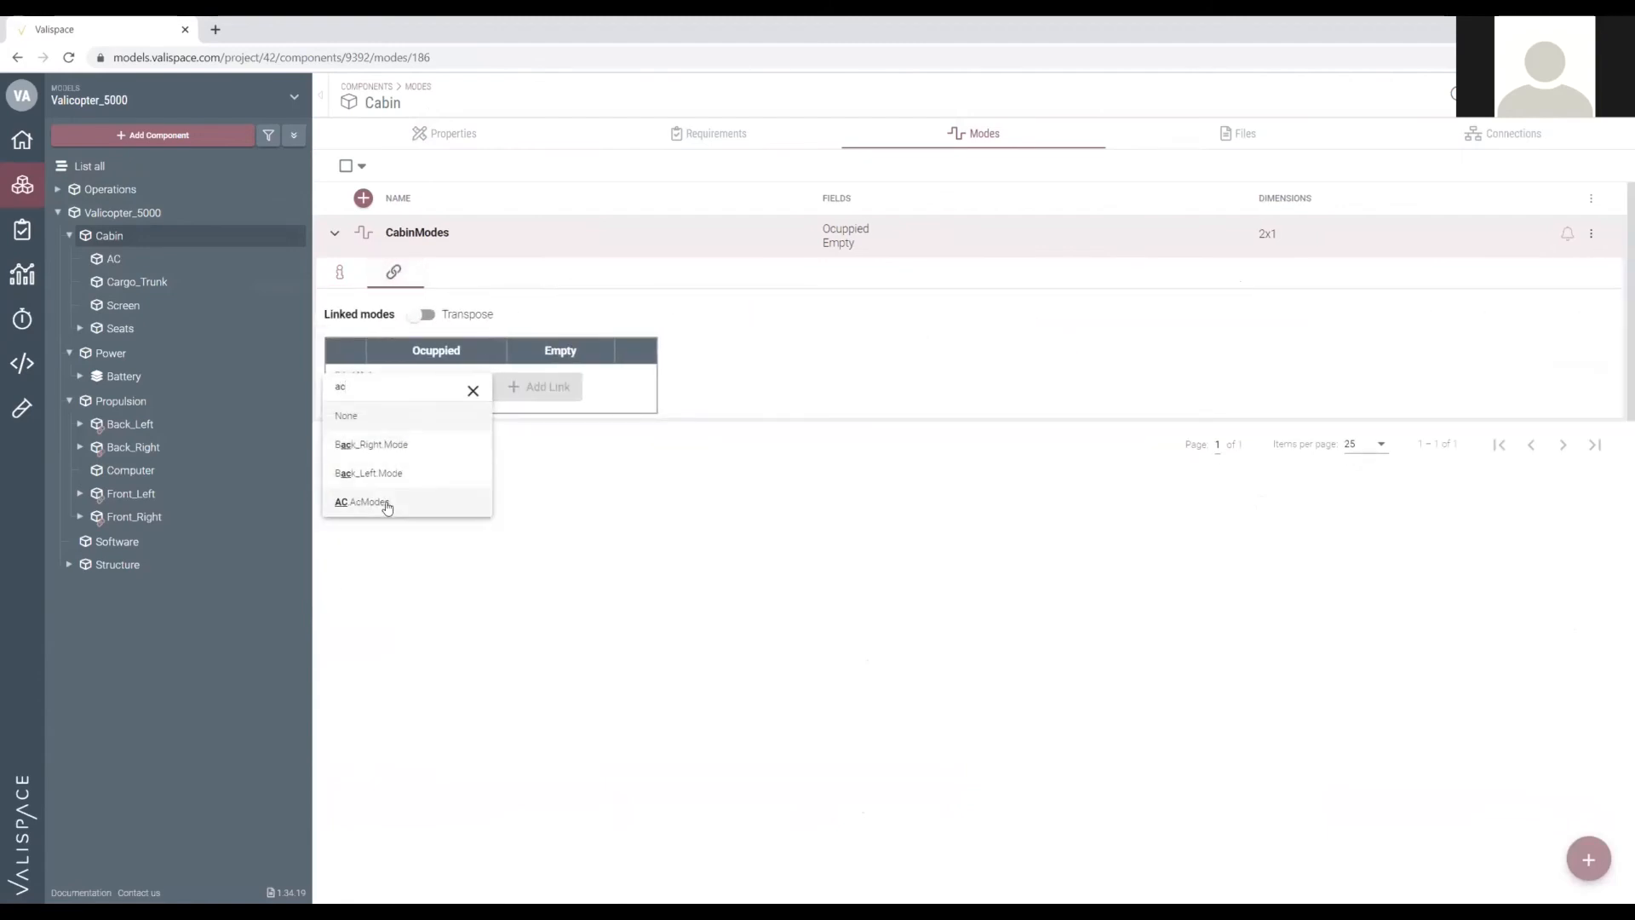
click(383, 500)
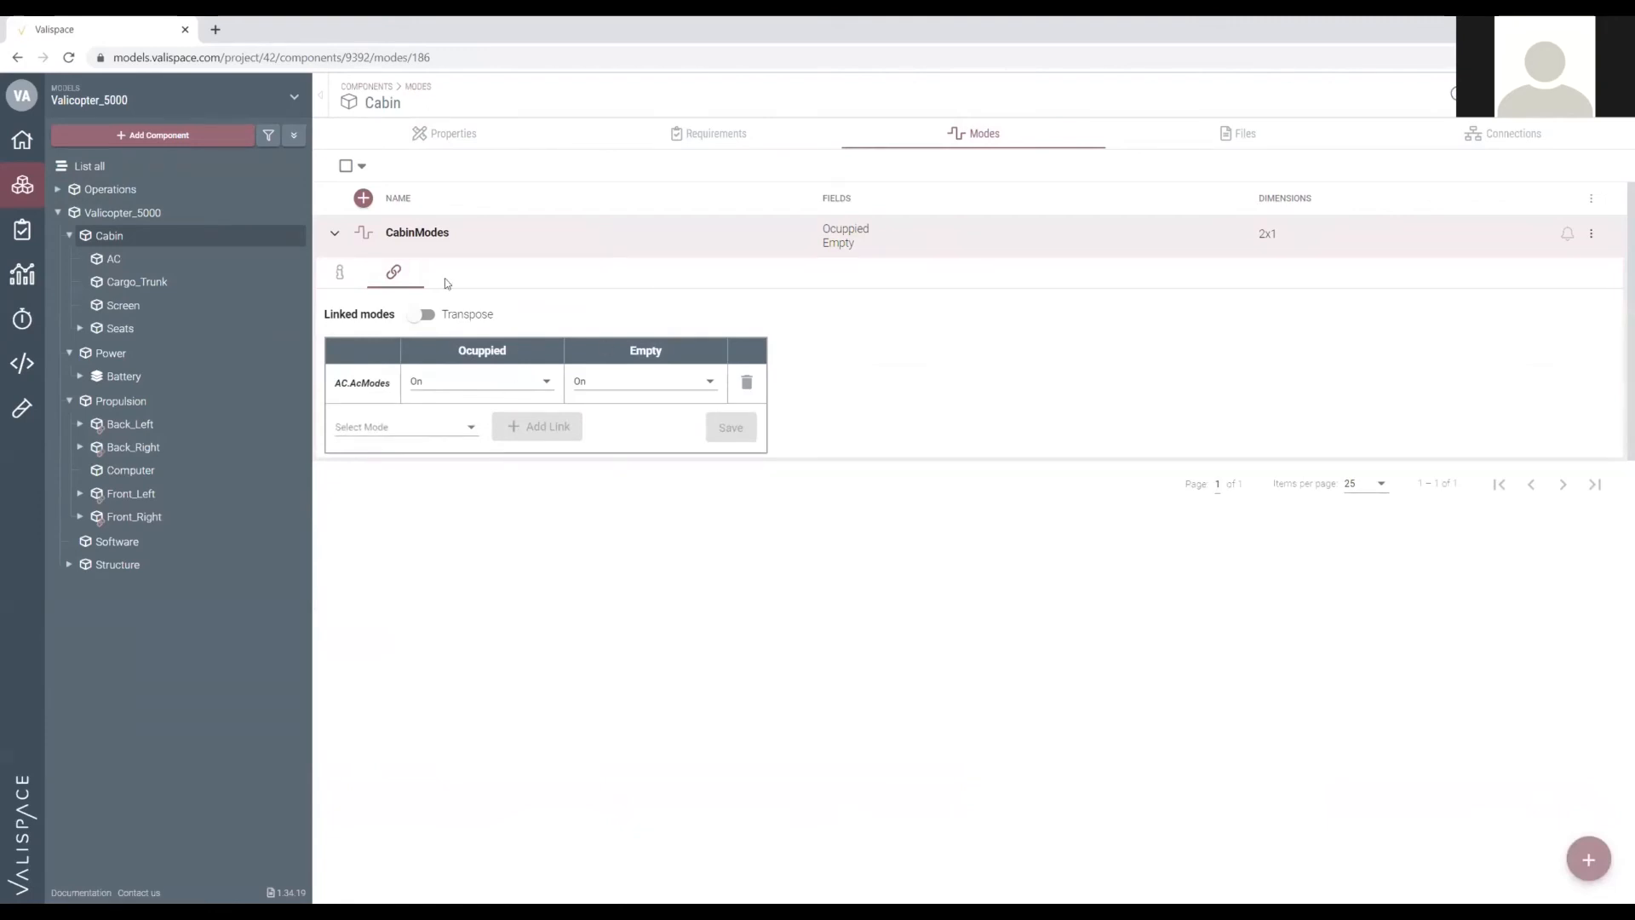
Map the Empty cabin mode to Off for AC.AcModes and save the linked modes.
click(640, 389)
click(617, 414)
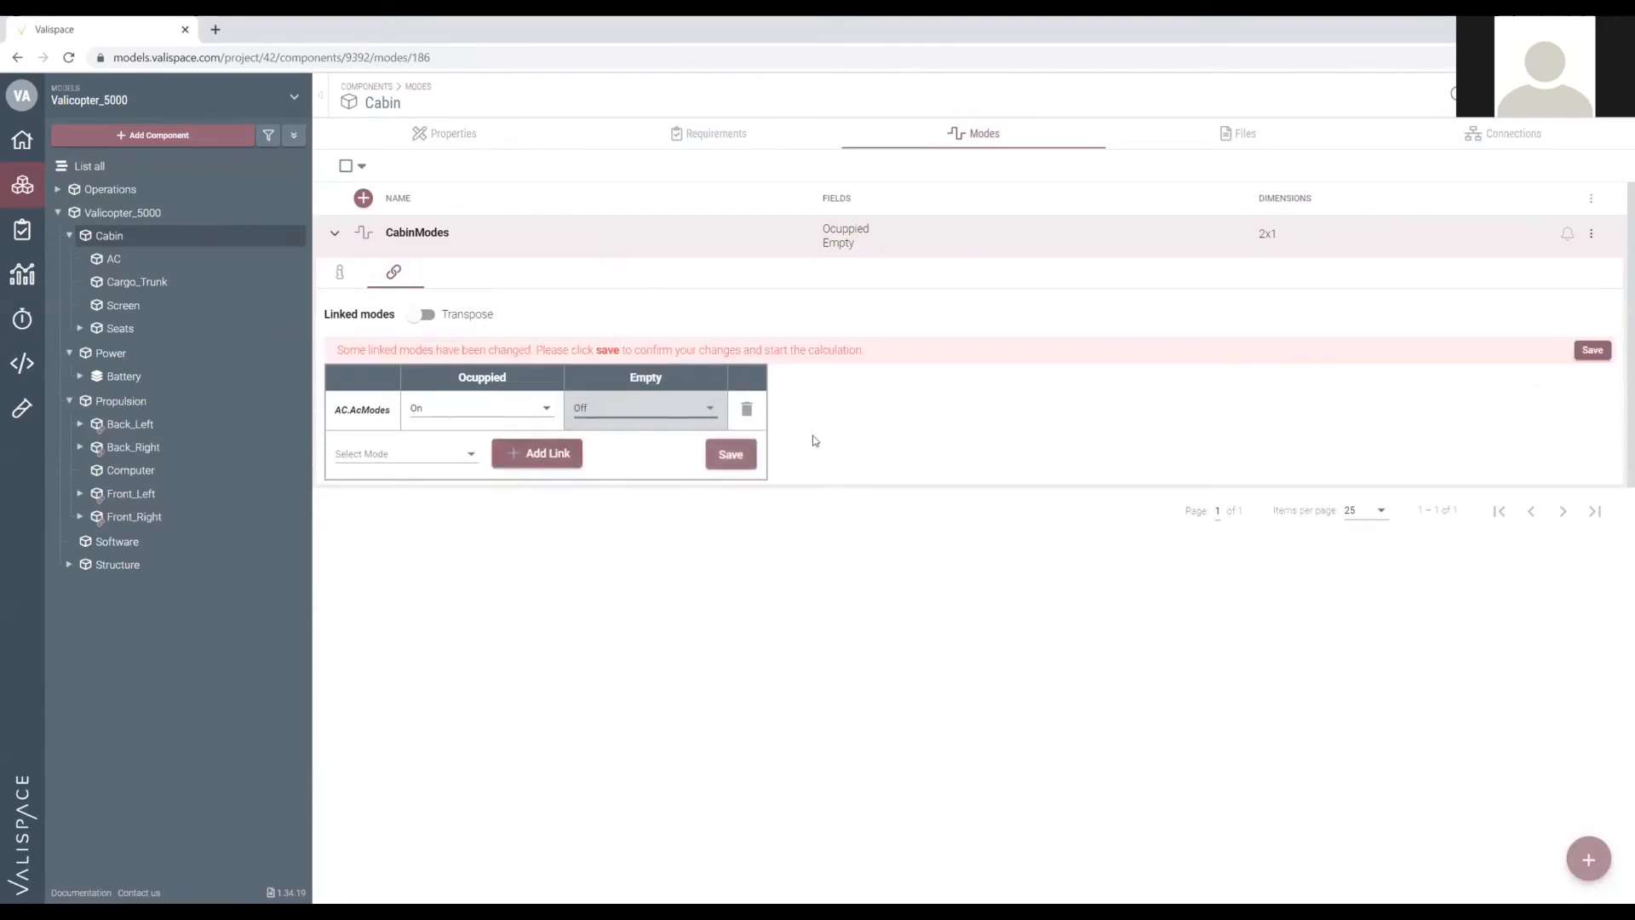
click(726, 453)
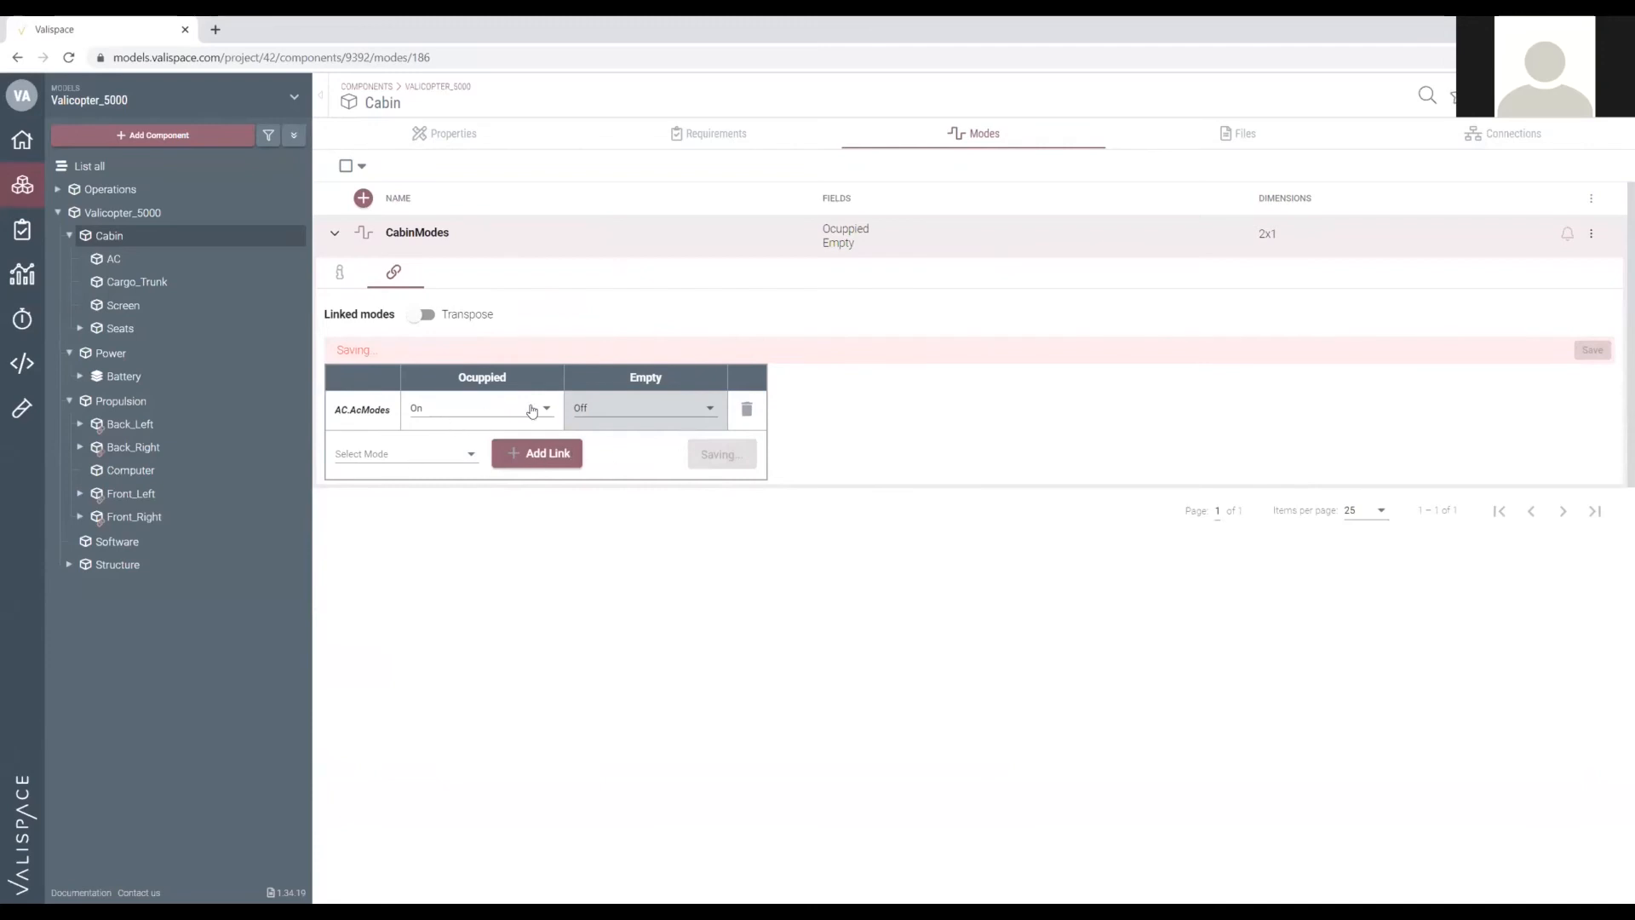
Check the PowerConsumption values of the Cabin, Screen and Valicopter_5000 components.
click(442, 134)
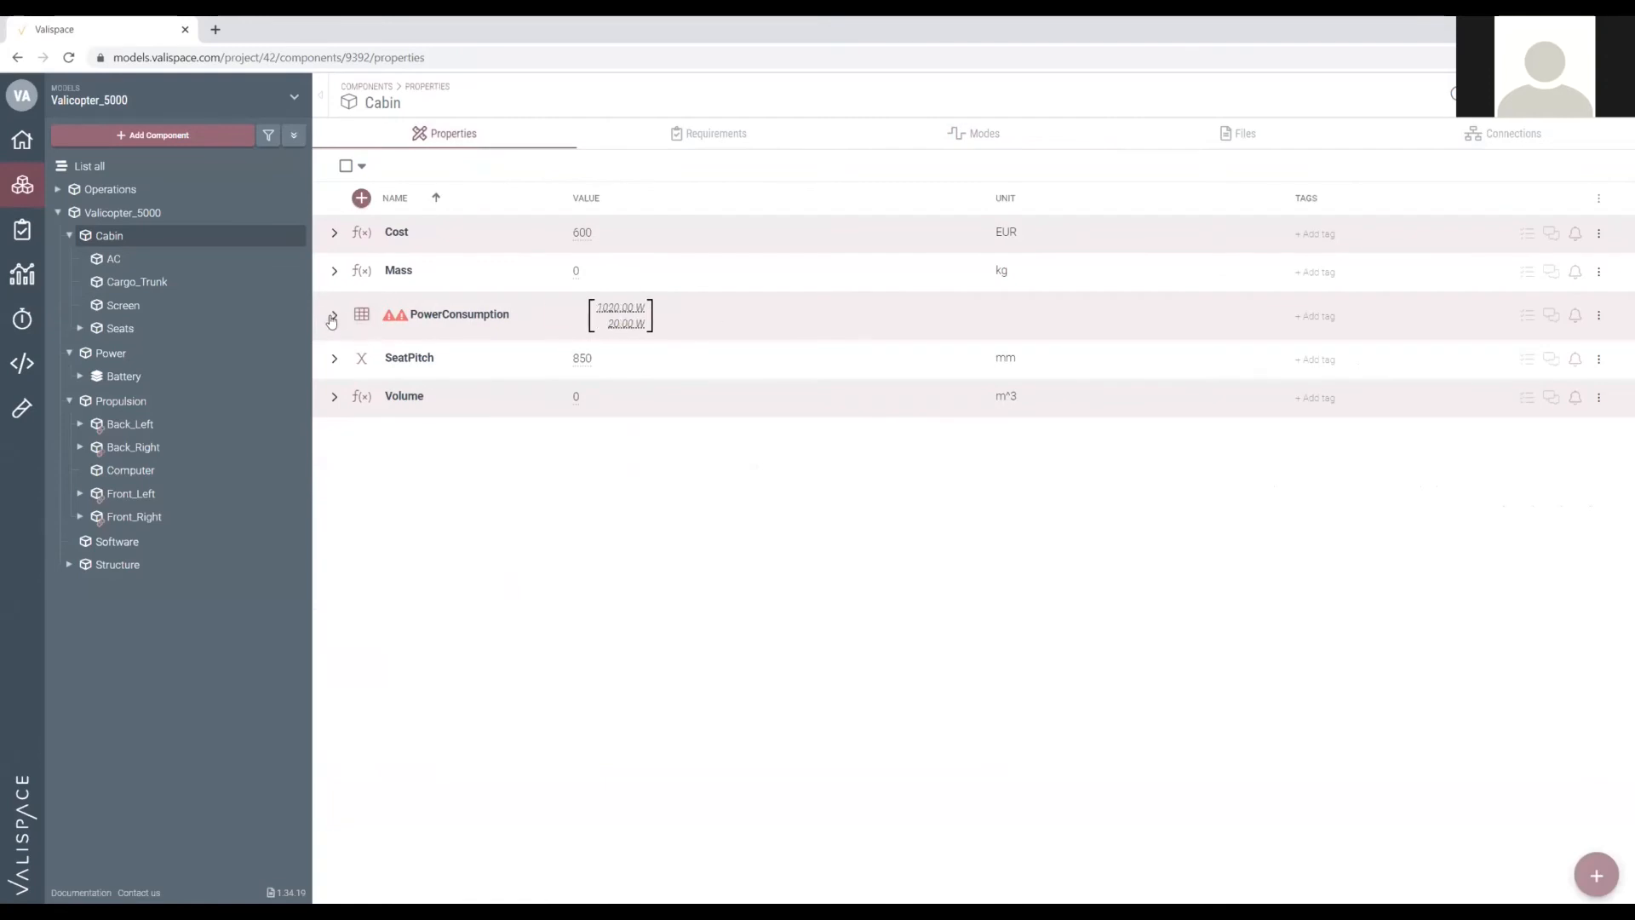
click(123, 304)
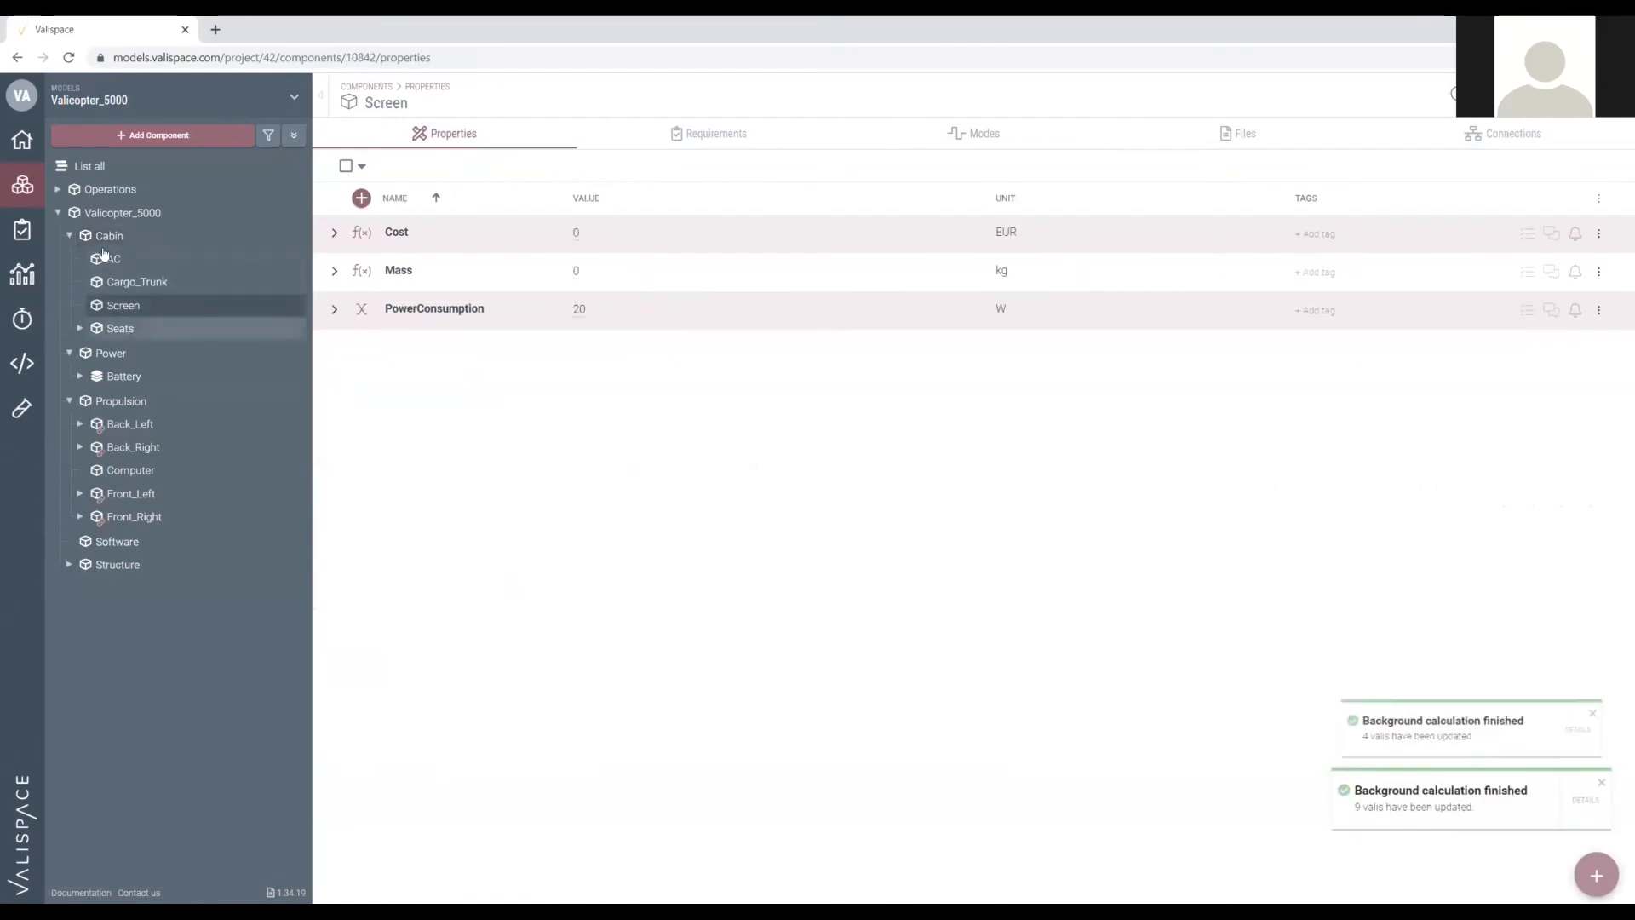
click(115, 218)
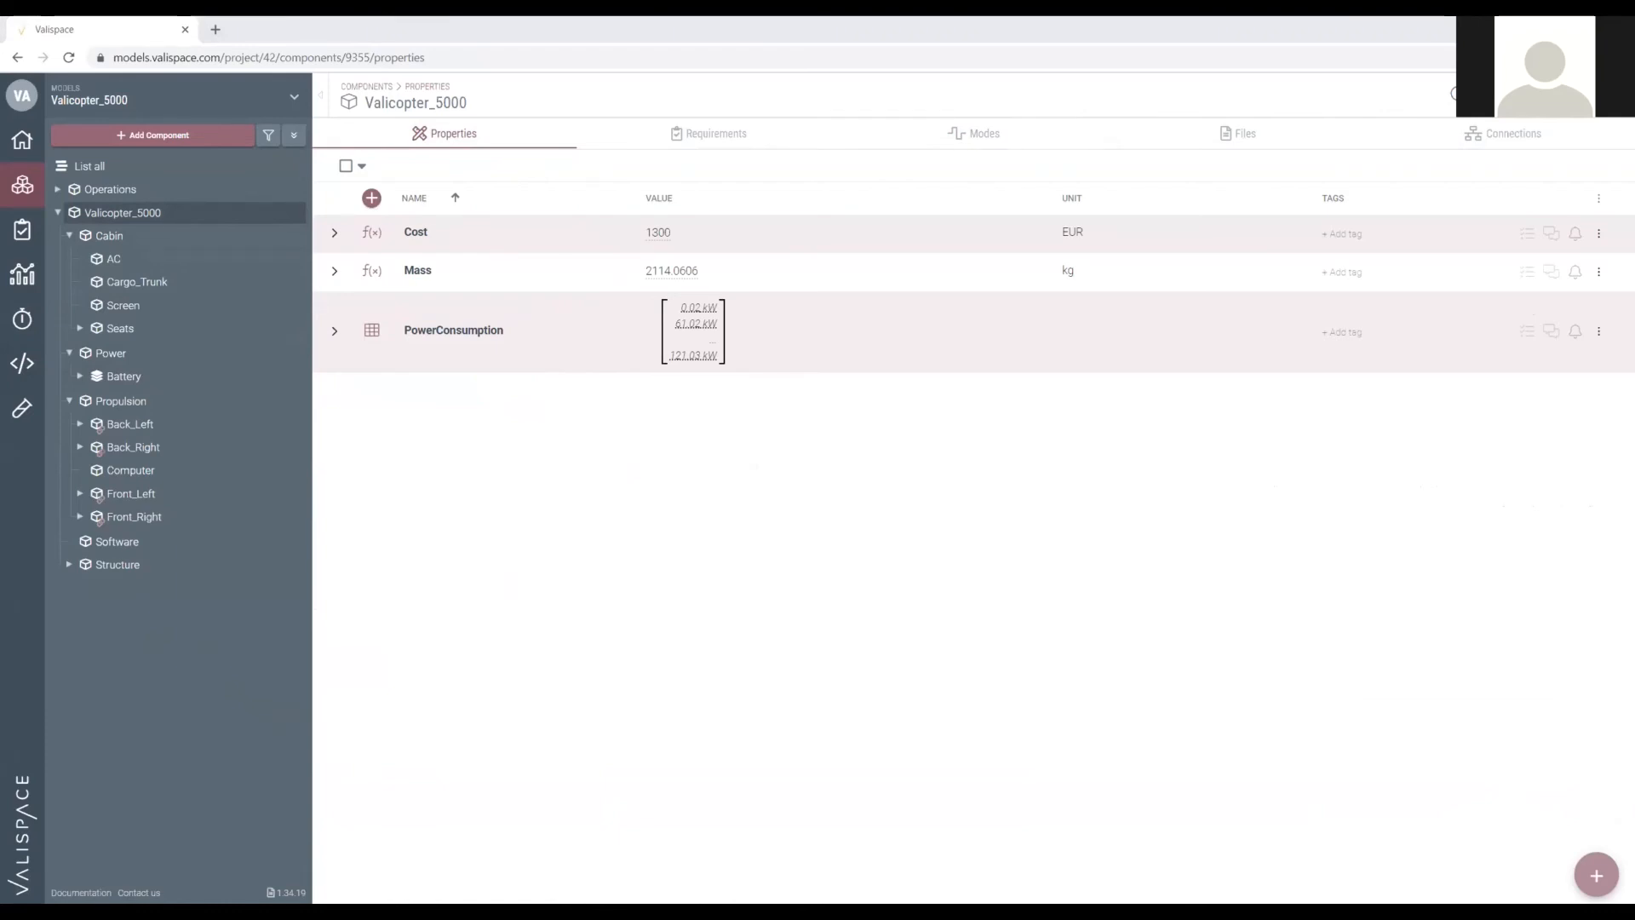
click(108, 236)
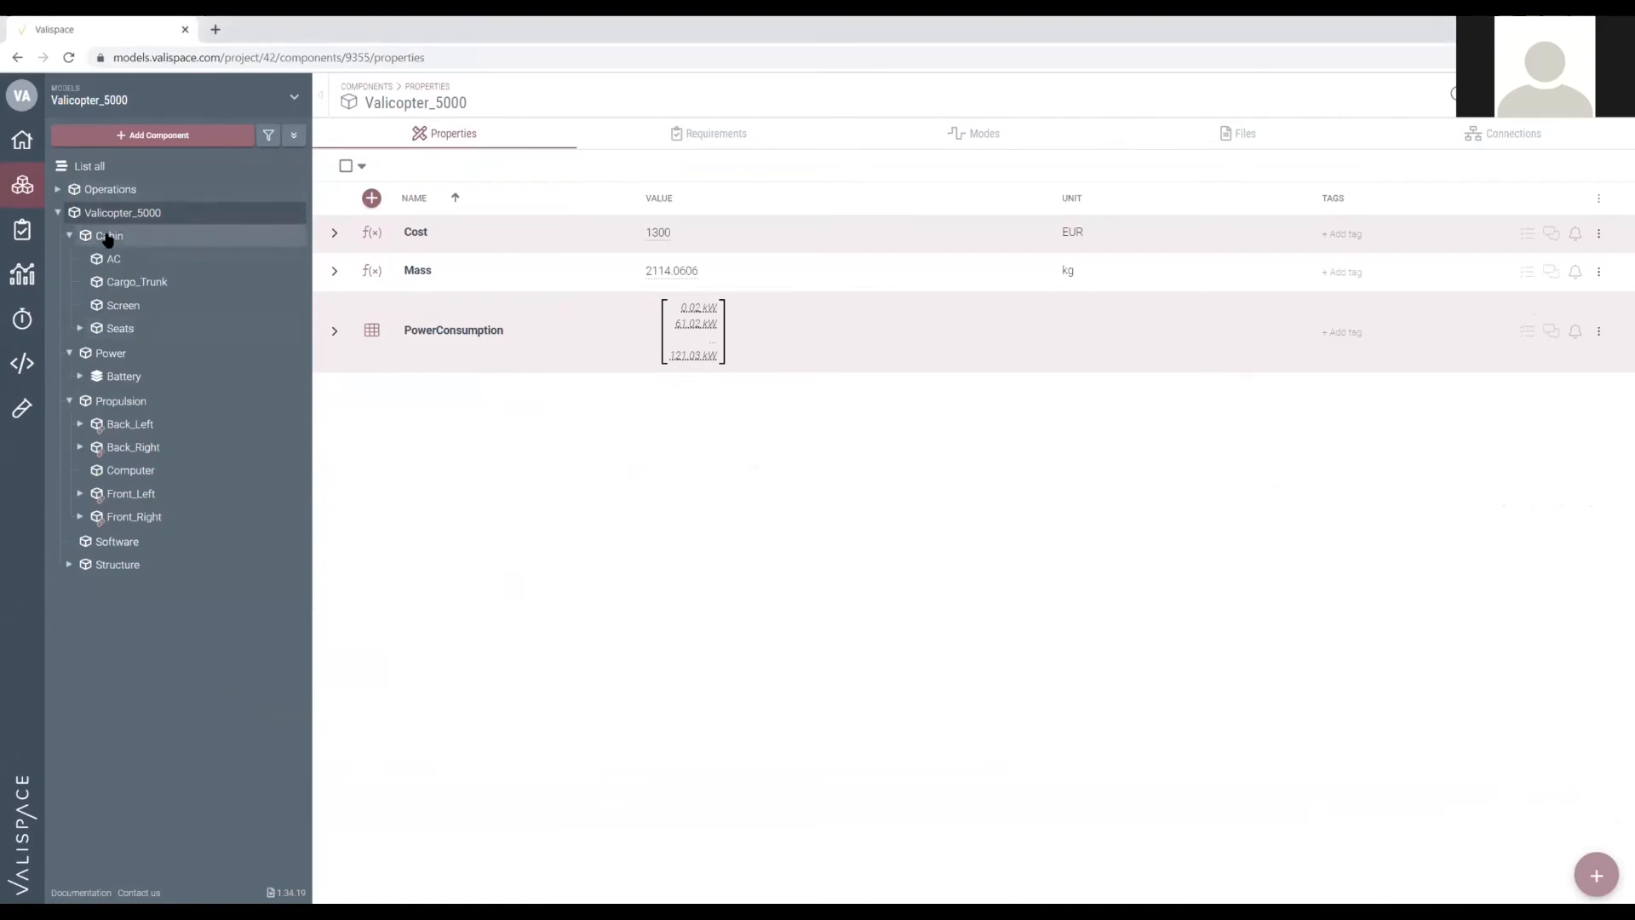
Collapse the Cabin, Power and Propulsion branches in the component tree and slightly narrow the tree area.
click(70, 236)
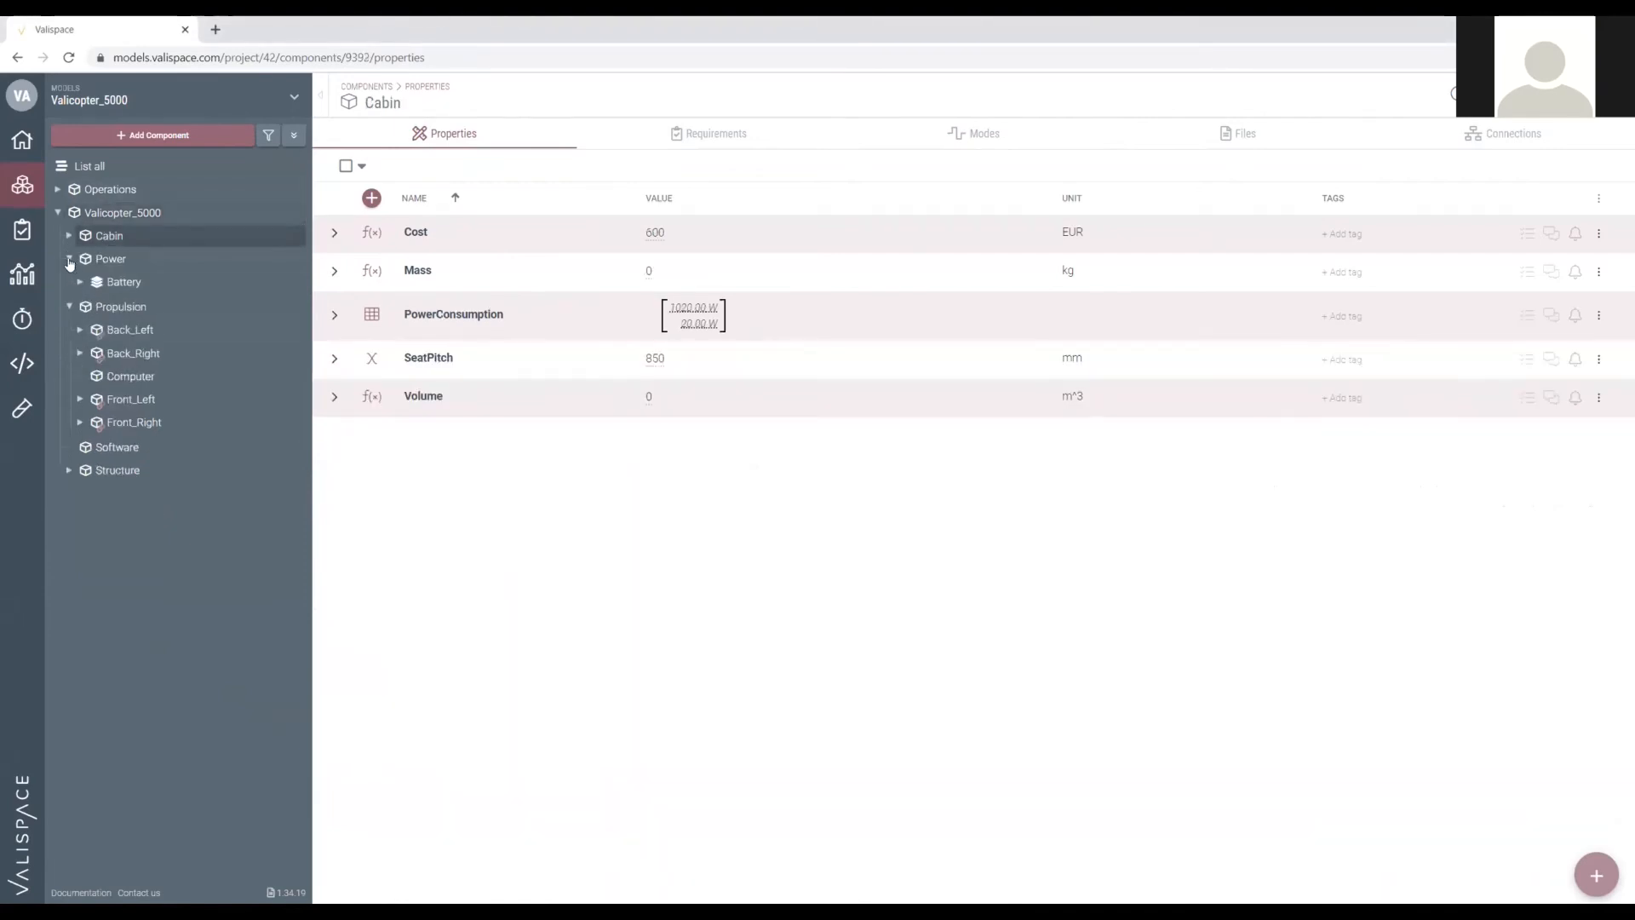
click(69, 259)
click(69, 282)
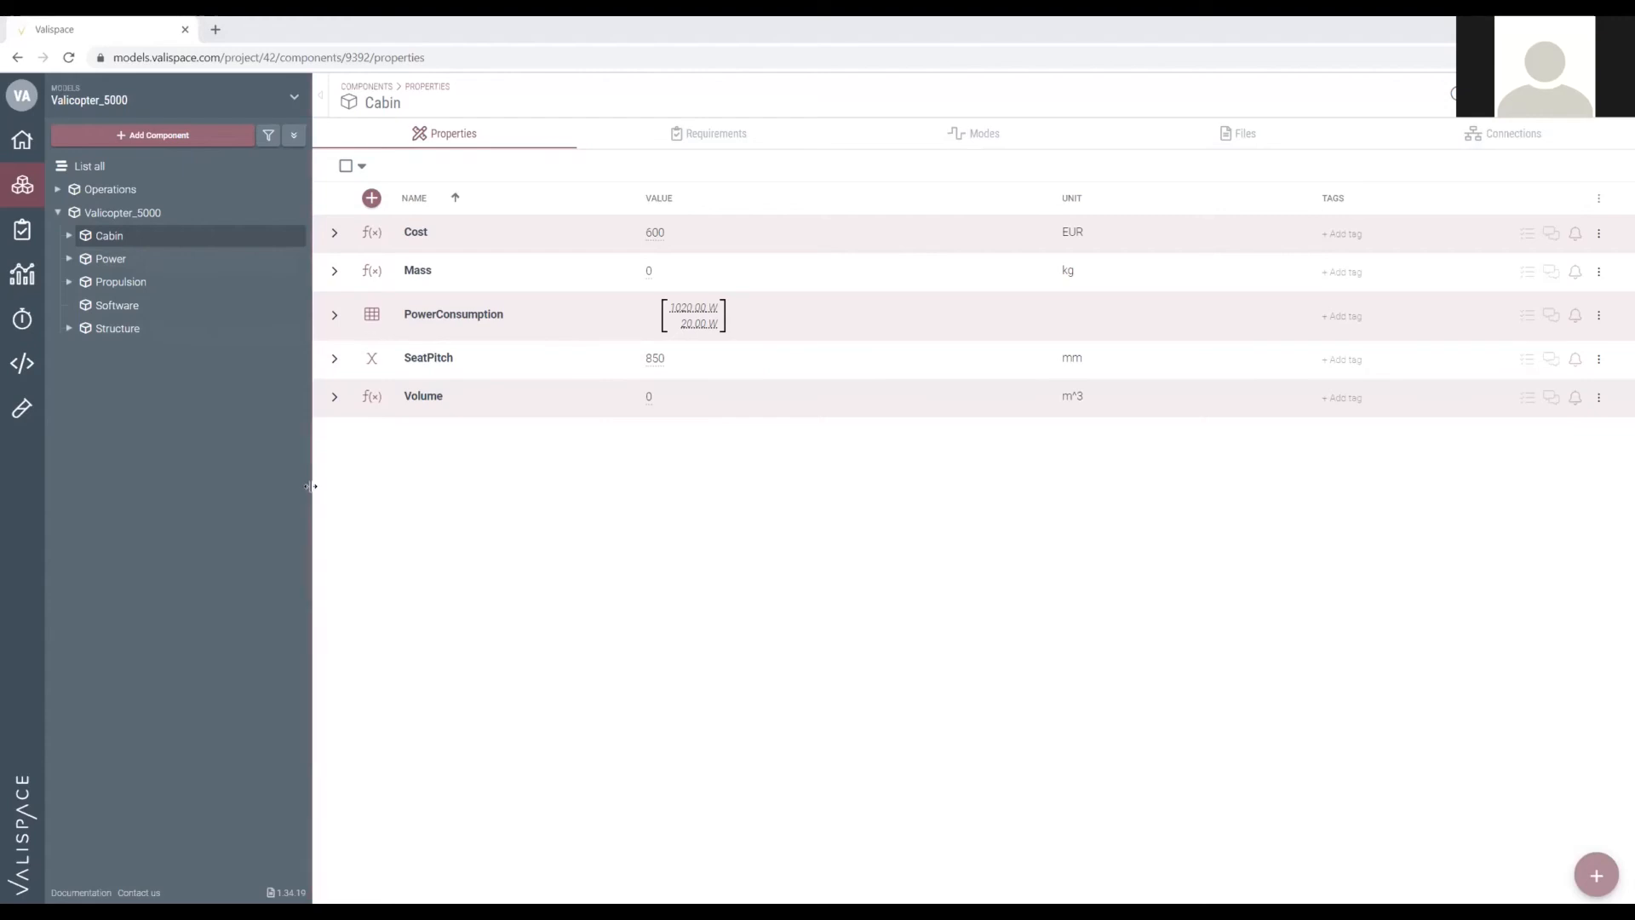
drag(304, 486, 298, 487)
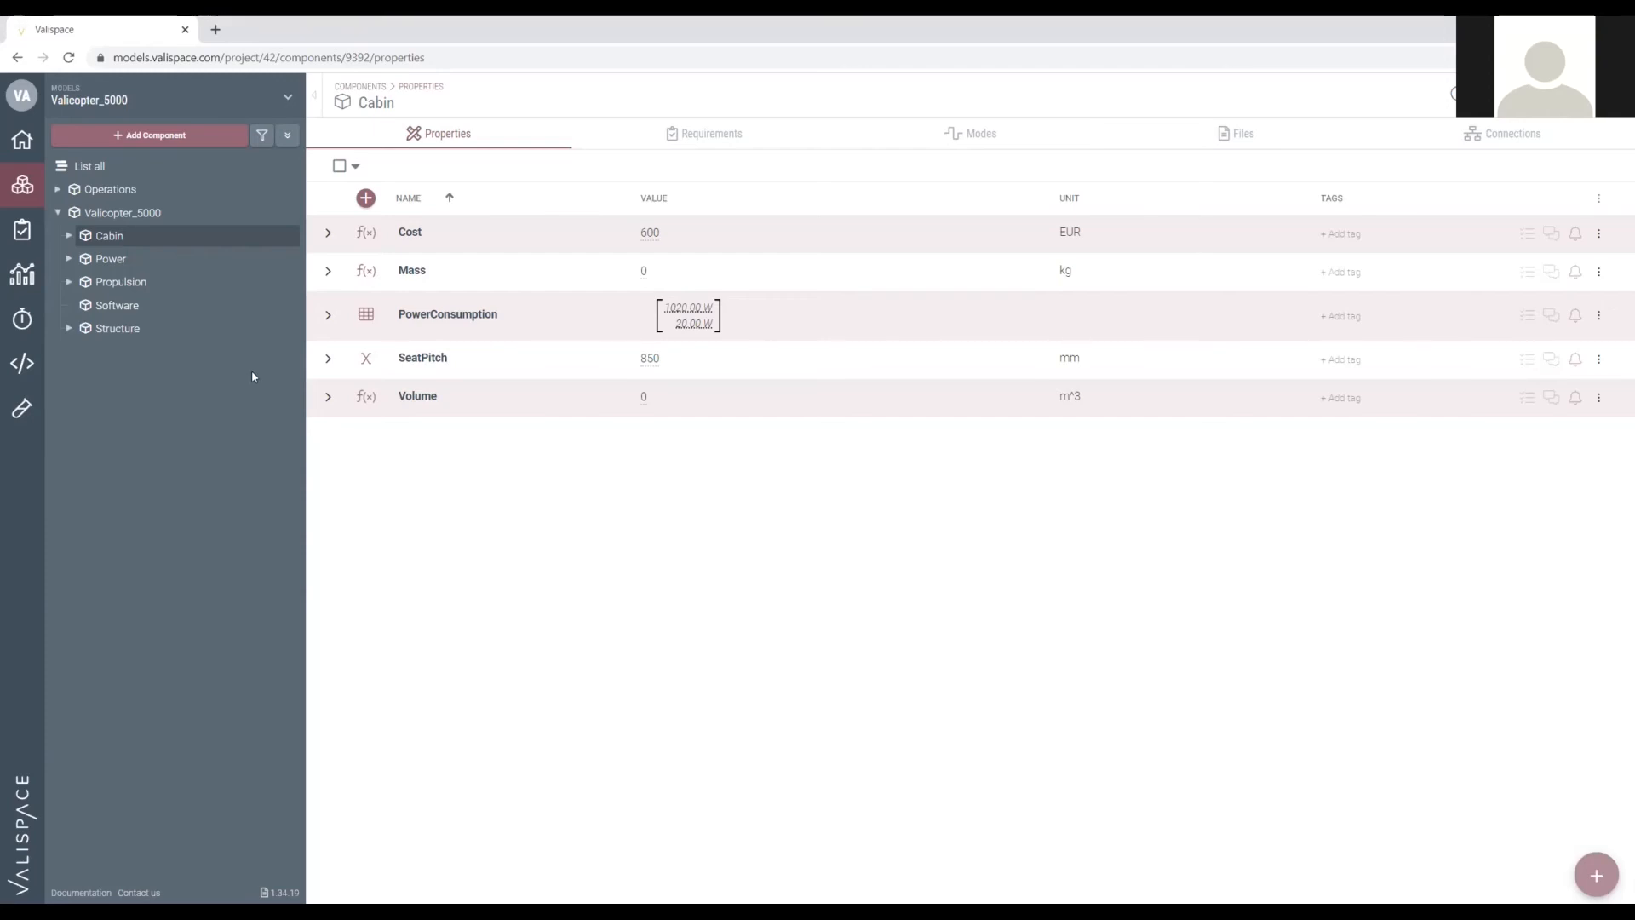
Review the properties of Valicopter_5000 and its Propulsion component.
click(136, 215)
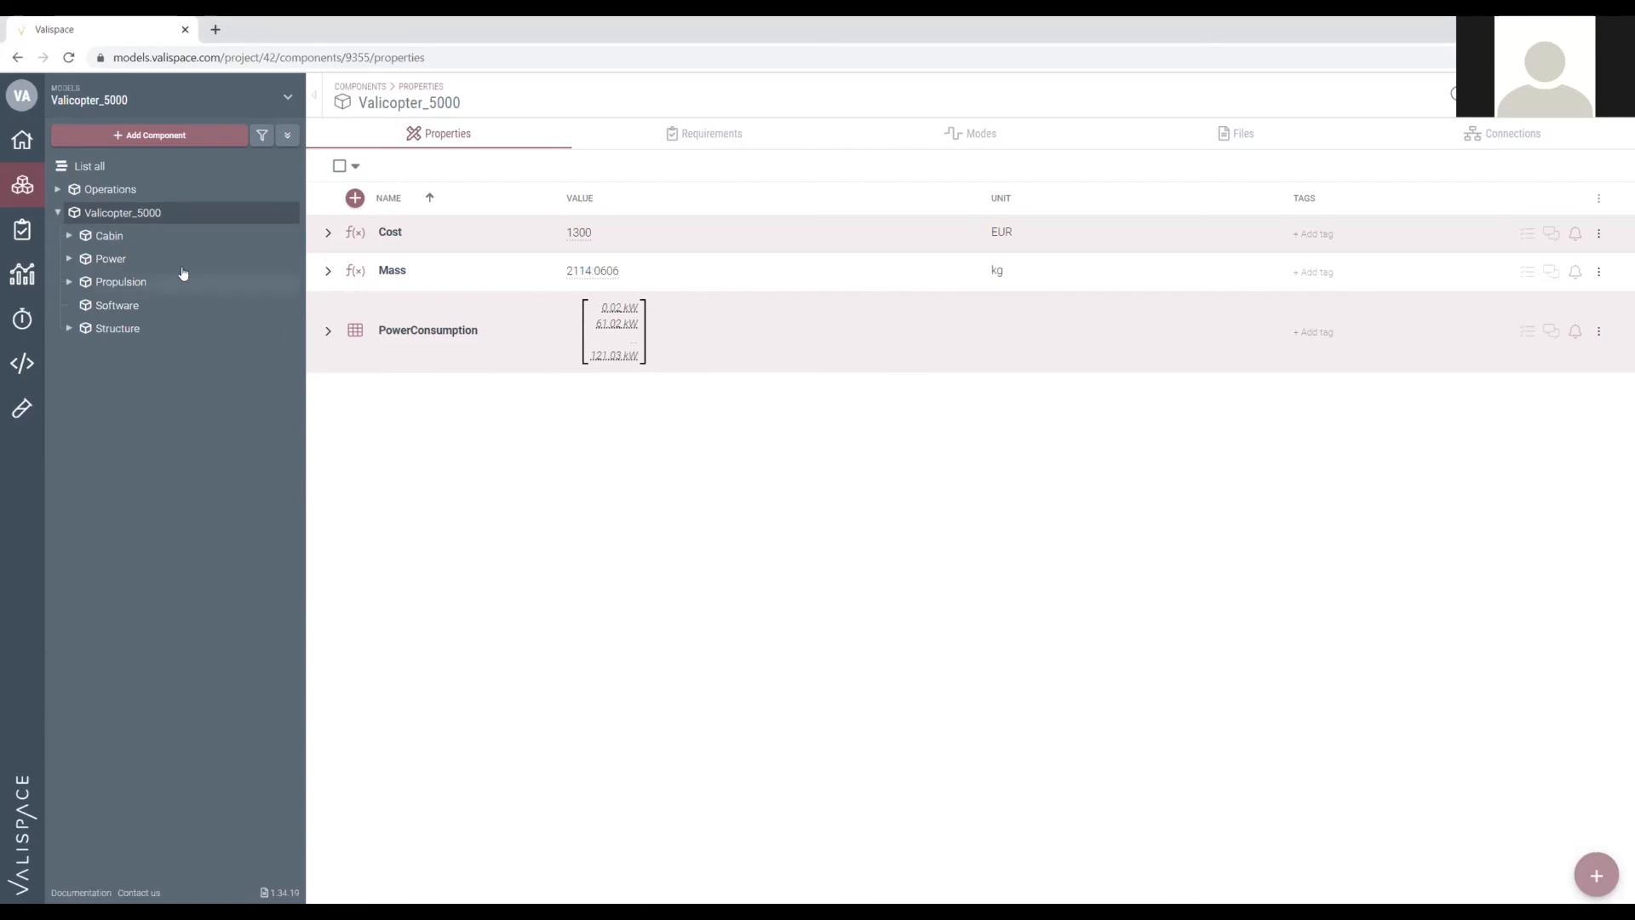
click(128, 286)
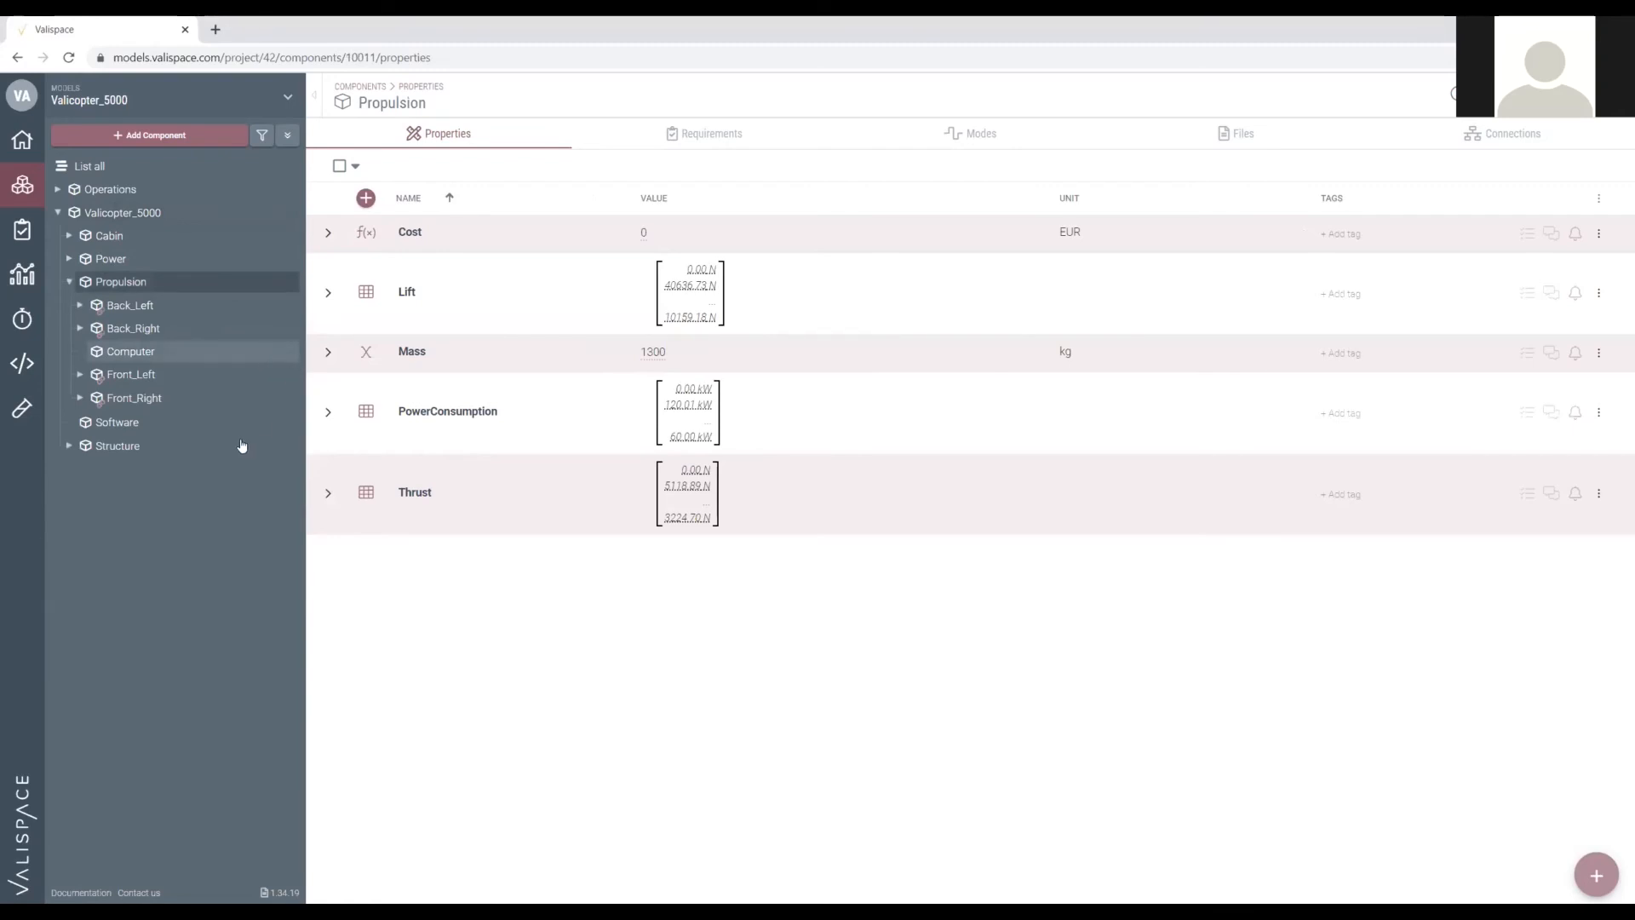
drag(307, 629, 315, 617)
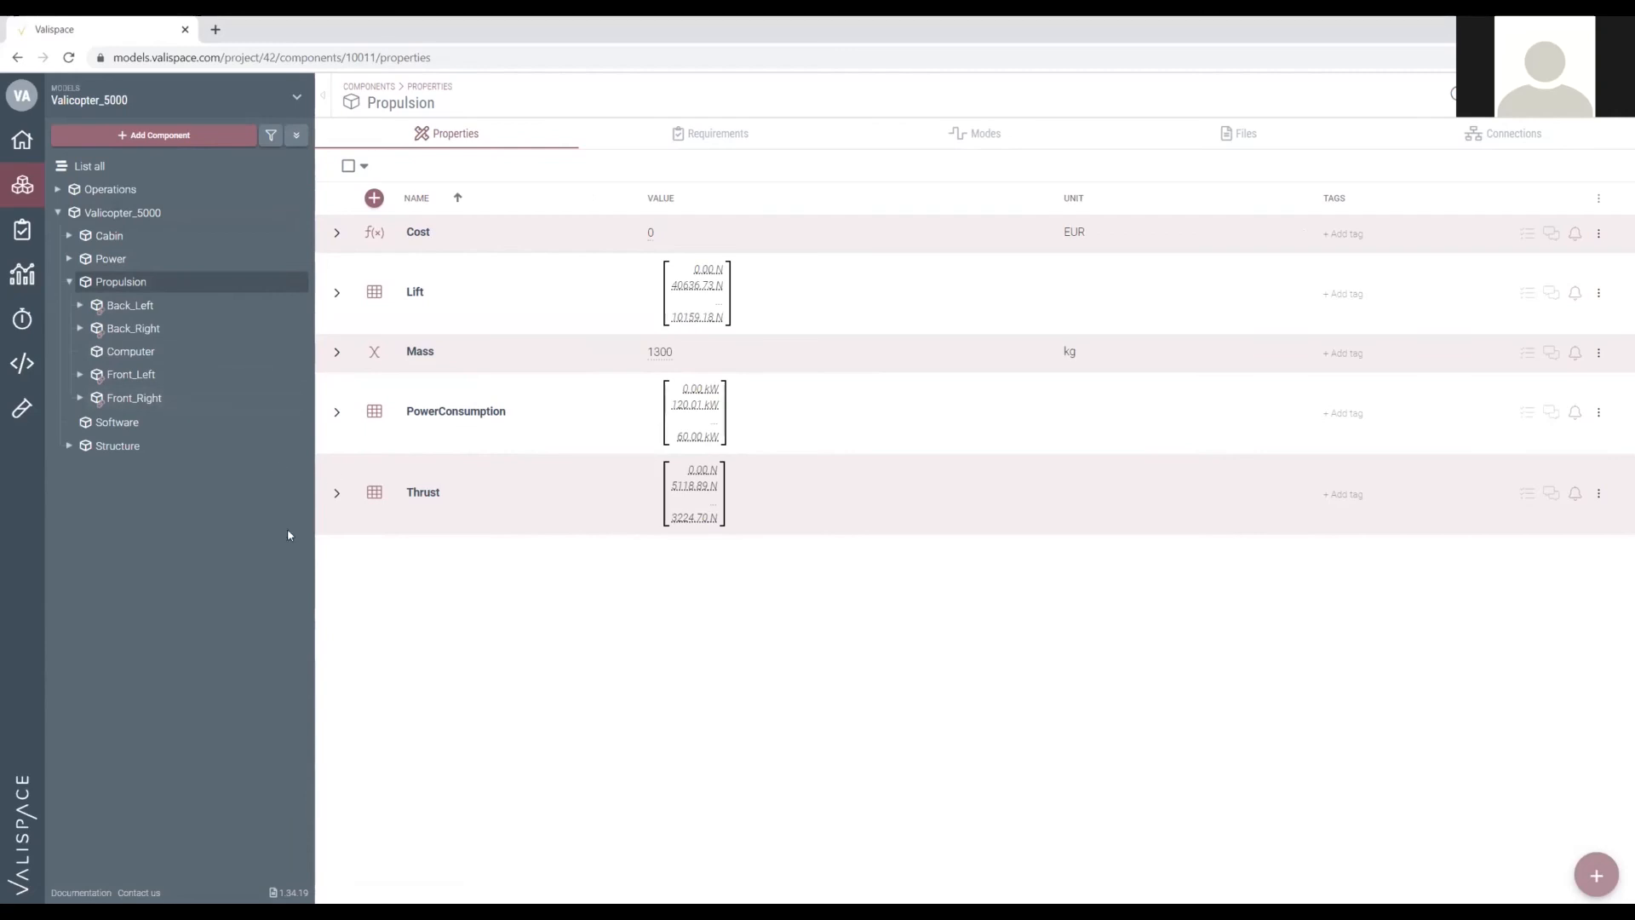
Show the properties of Valicopter_5000 and collapse the Propulsion branch in the component tree.
drag(312, 566, 298, 565)
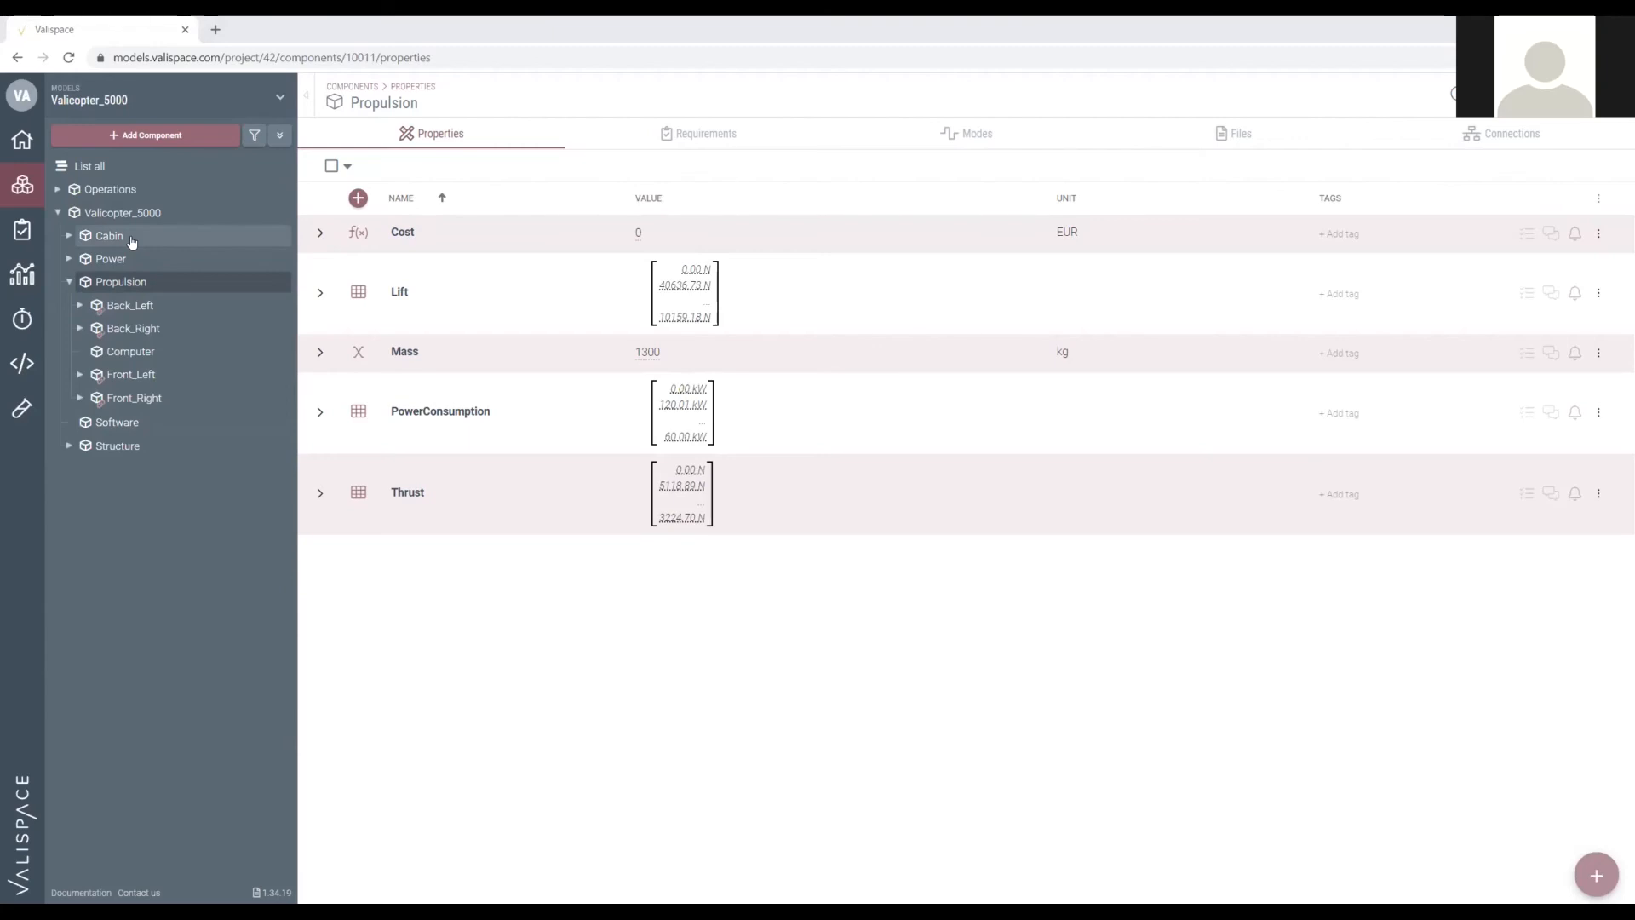
click(171, 213)
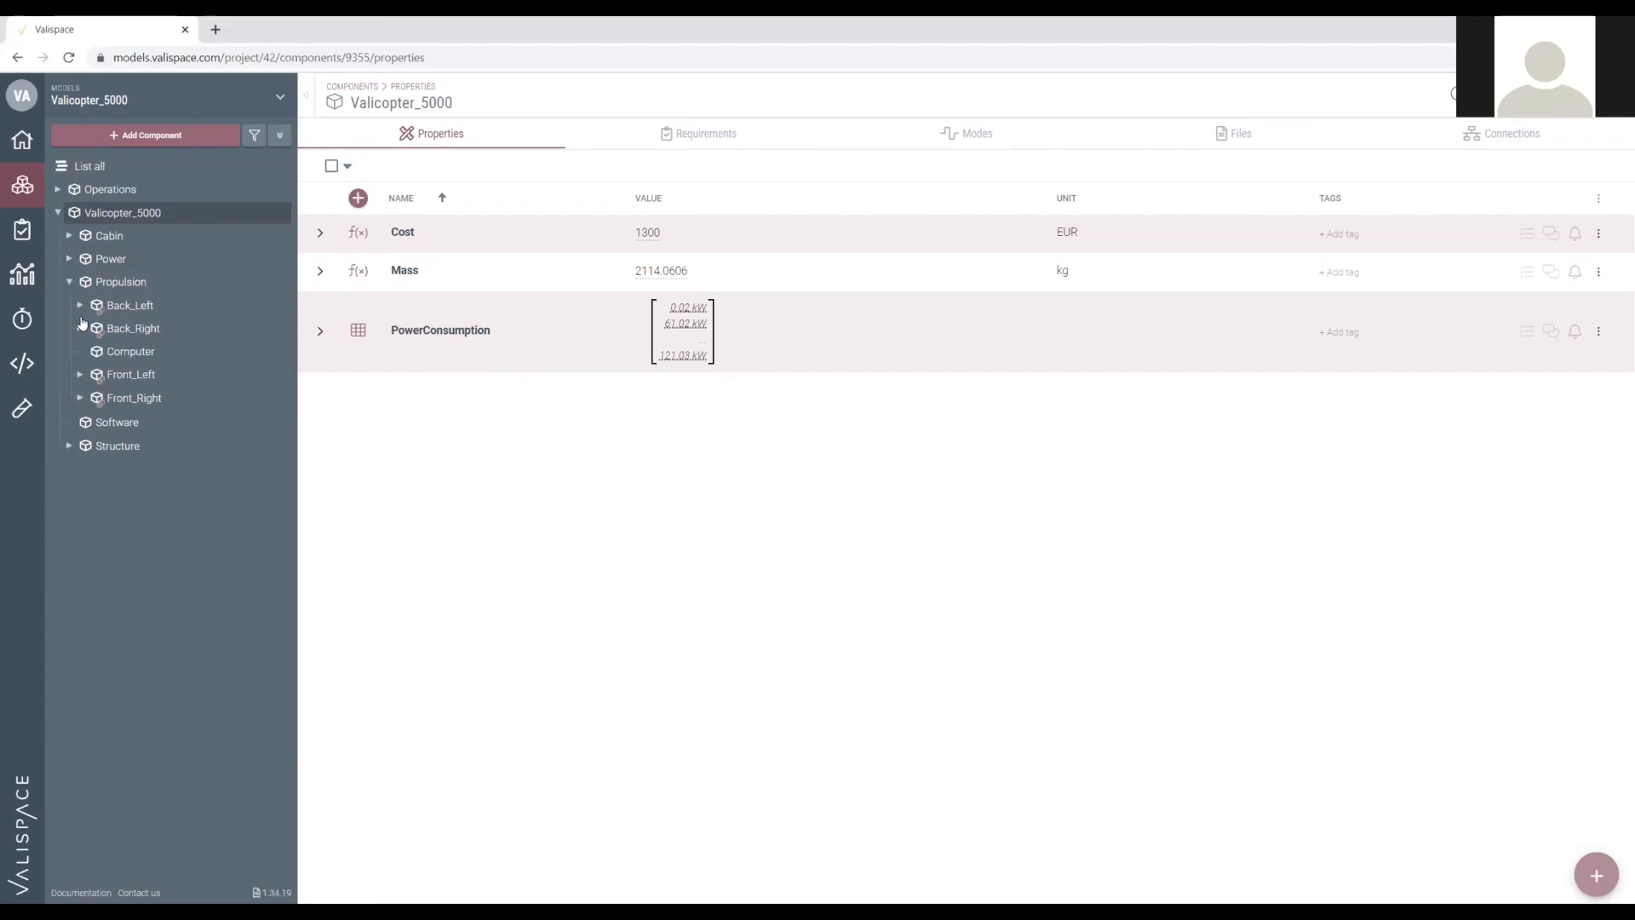
click(72, 283)
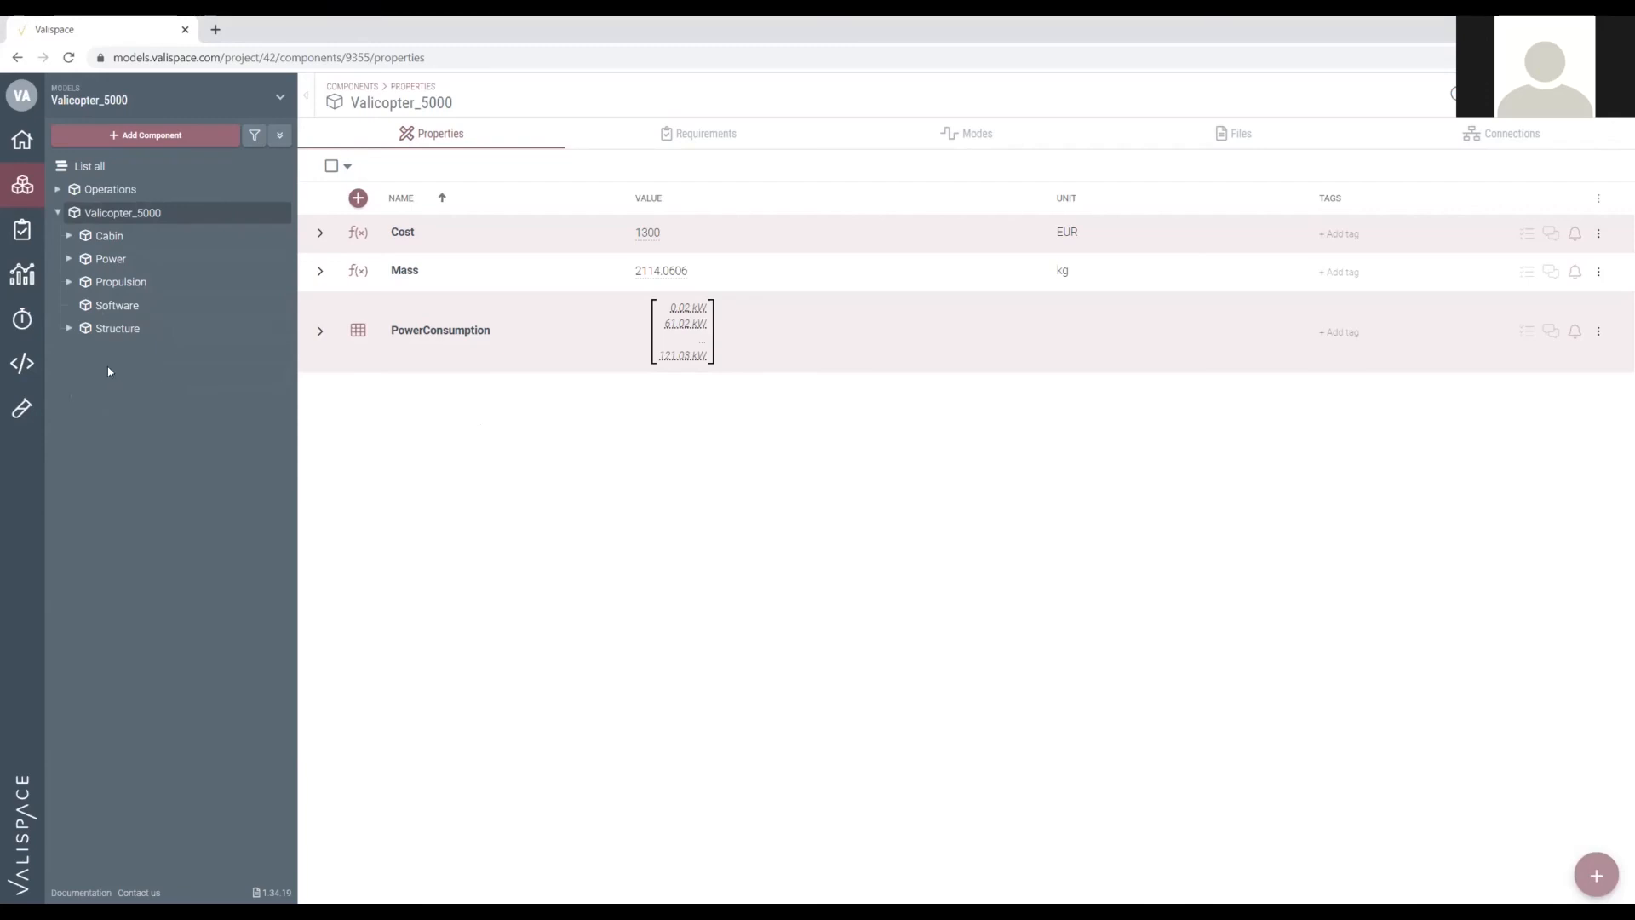
Review the requirements in the 01 - System Specifications folder and return to the Valicopter_5000 component.
click(23, 230)
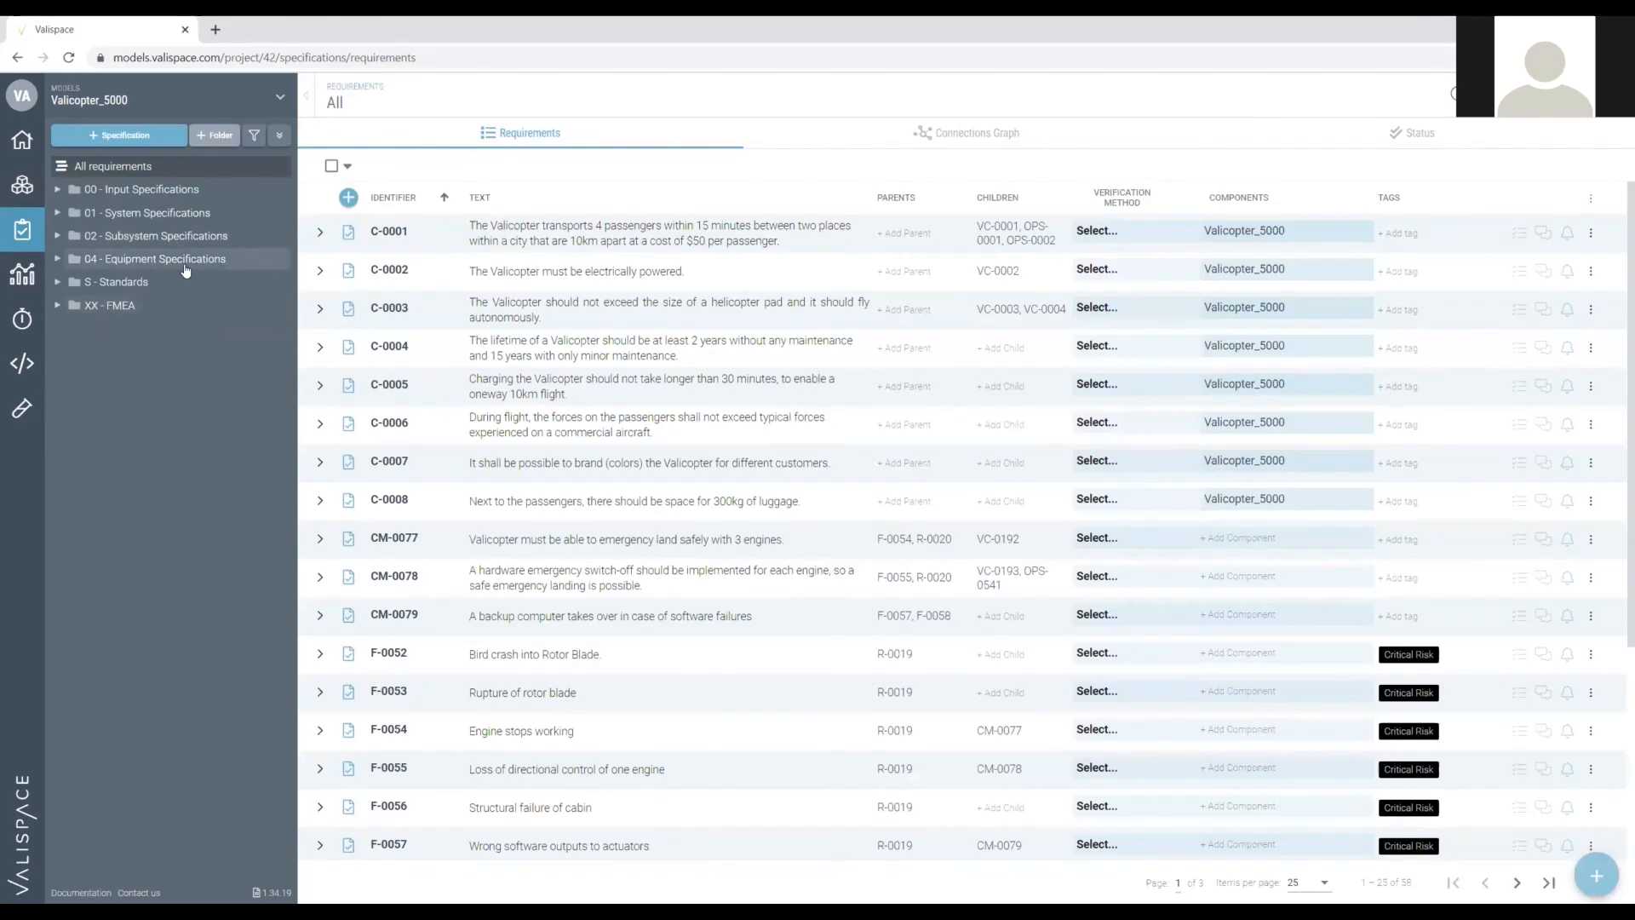
click(170, 212)
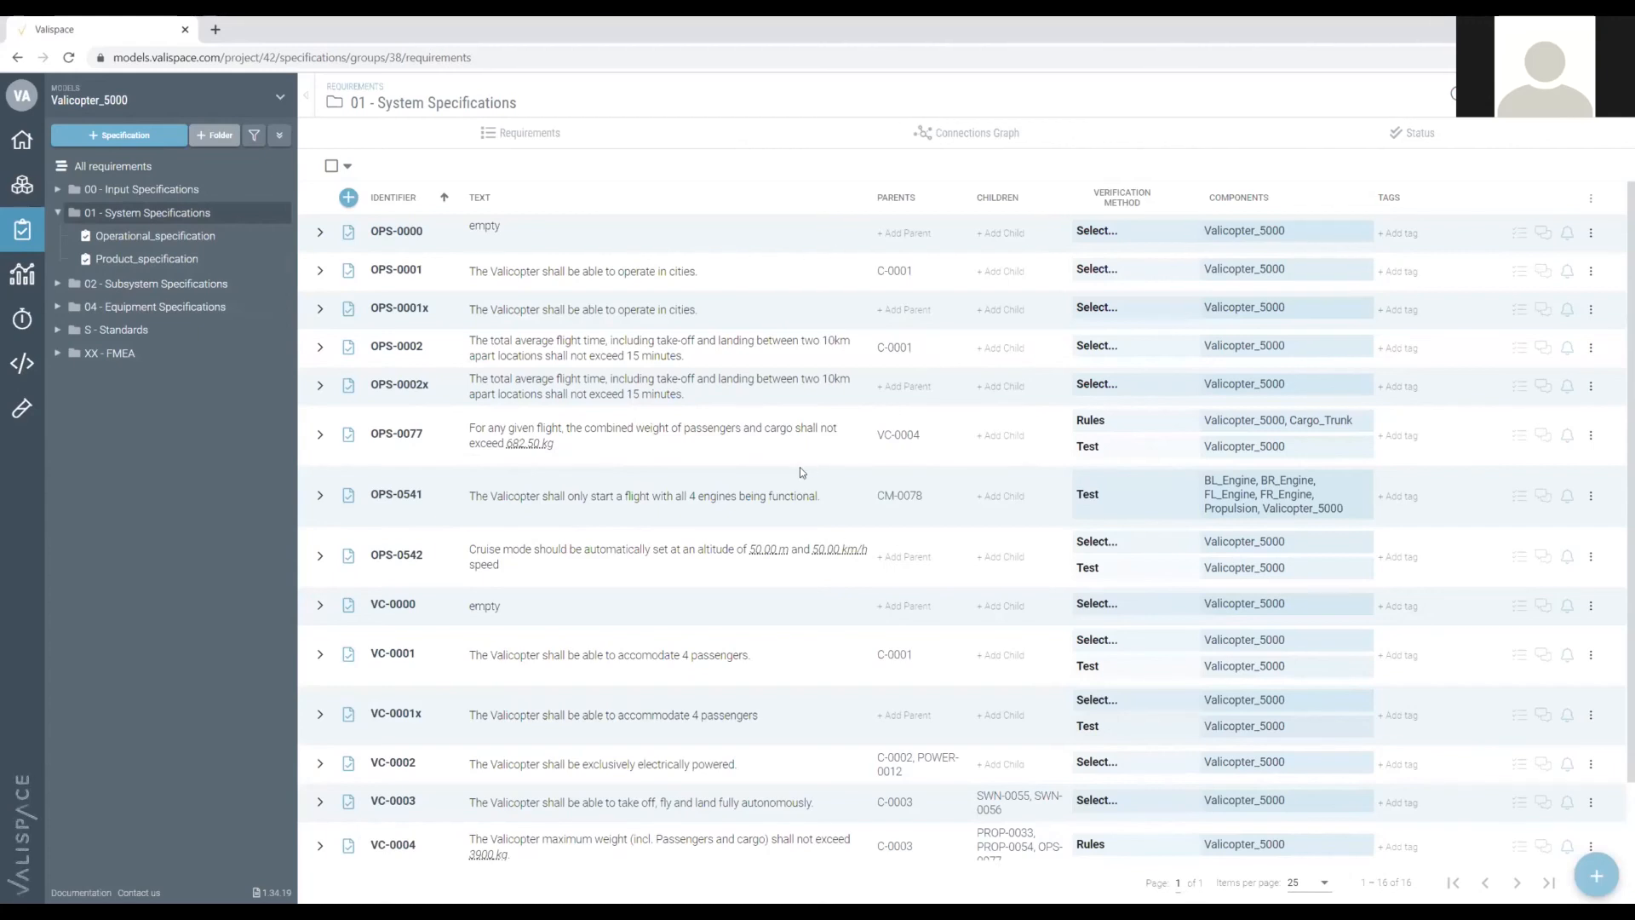
click(22, 185)
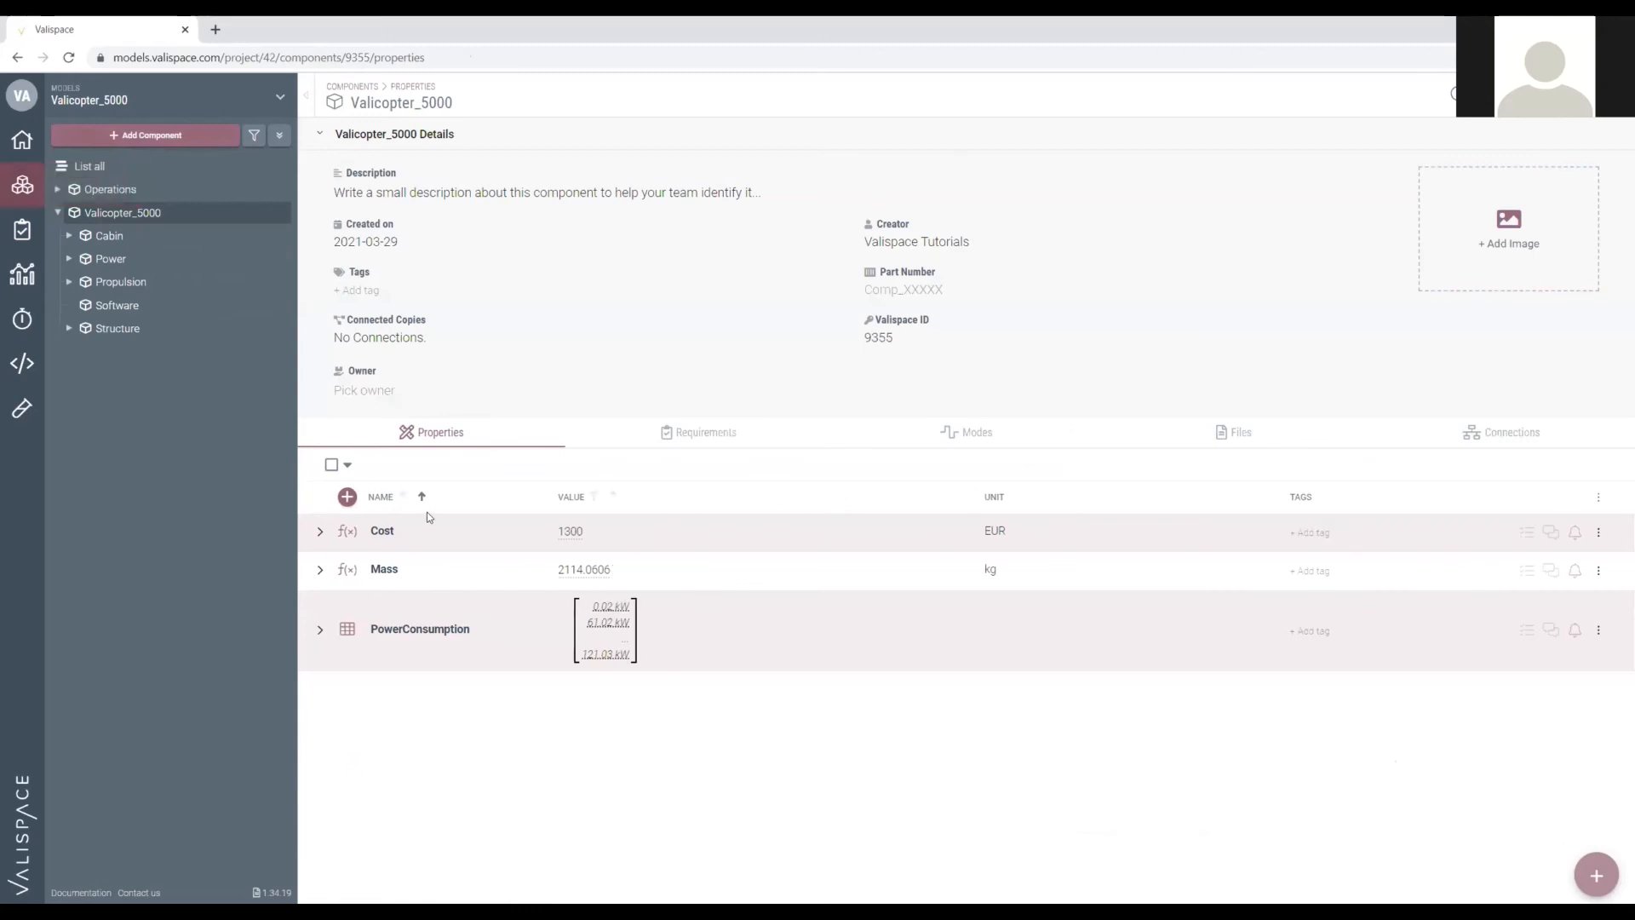
drag(293, 556, 302, 555)
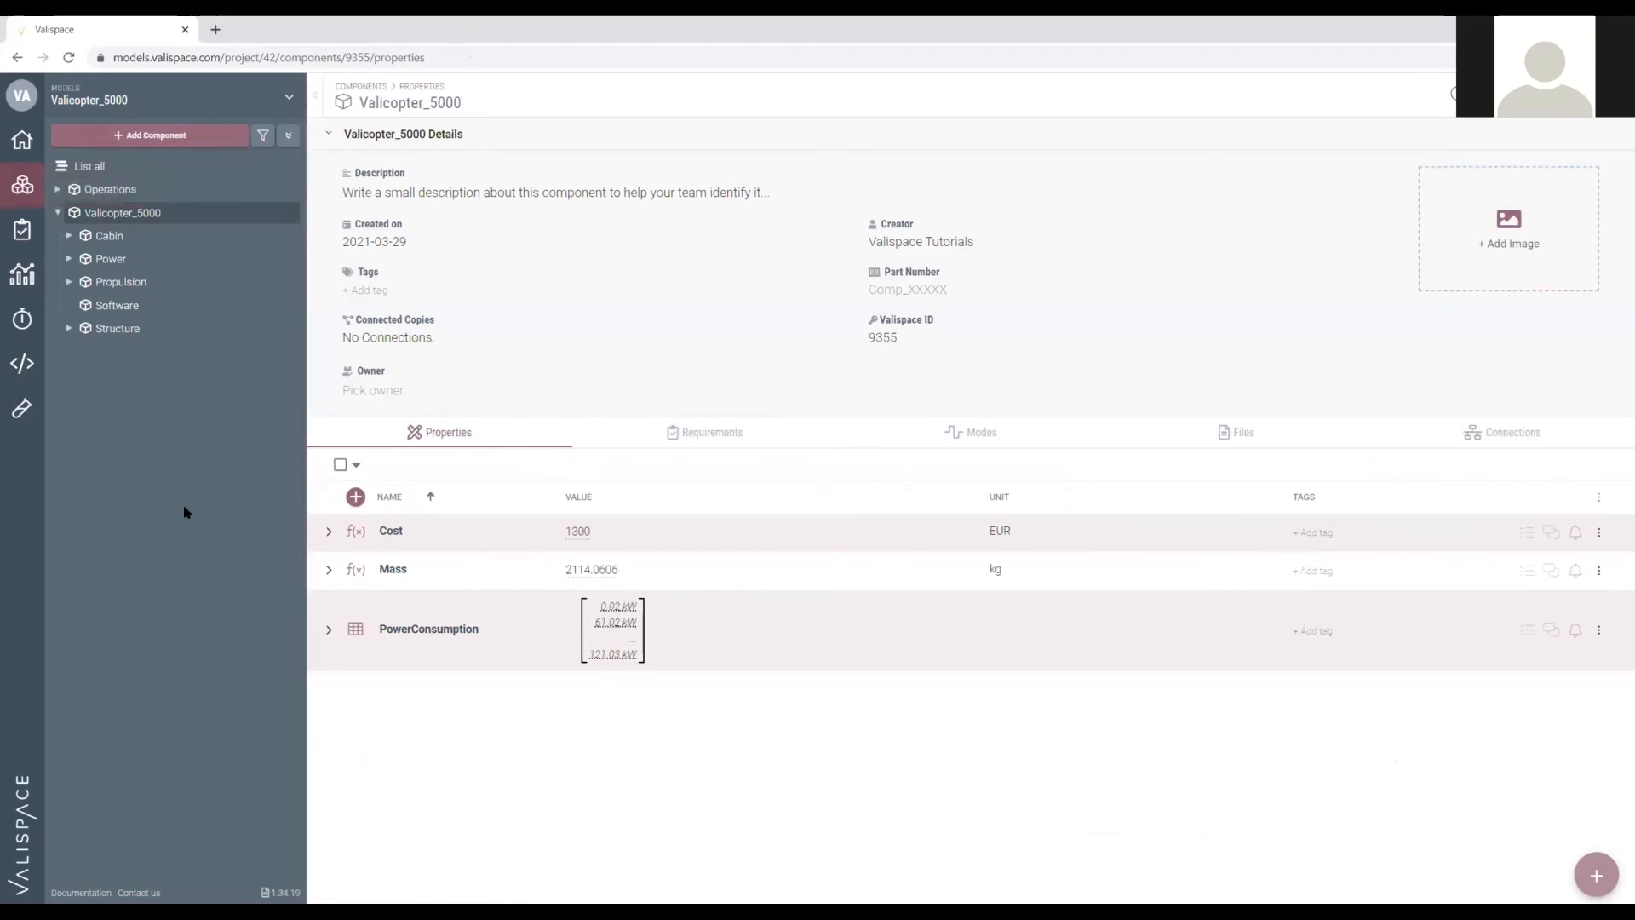
Review the properties of the Structure component and expand its branch in the component tree, leaving Propulsion collapsed.
click(115, 328)
click(69, 328)
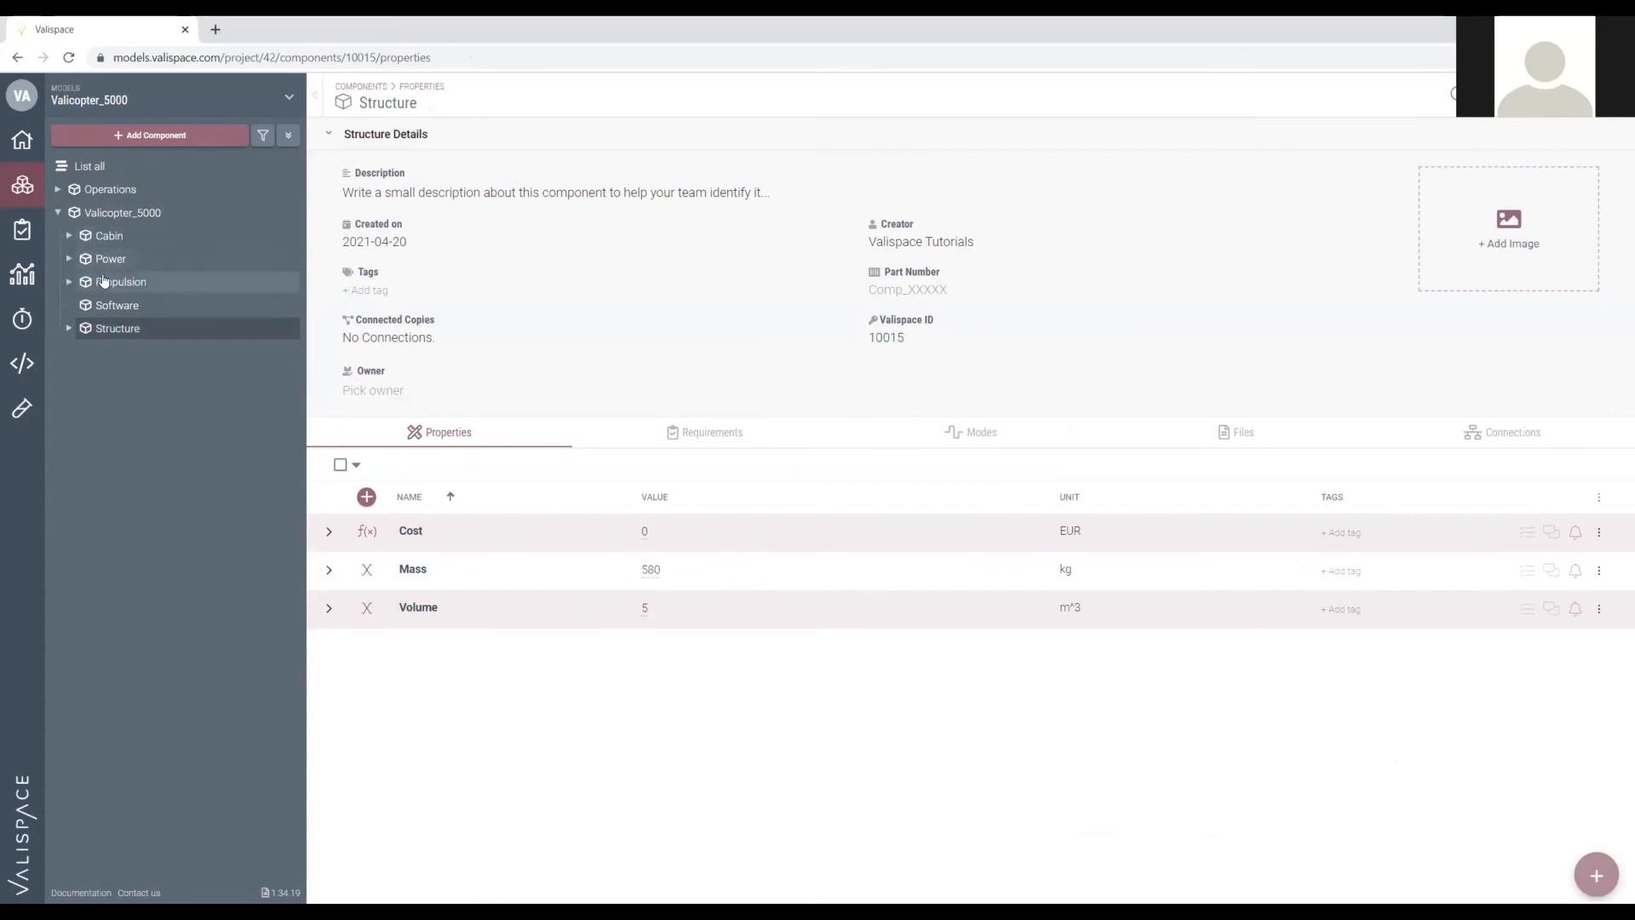
click(72, 280)
click(117, 446)
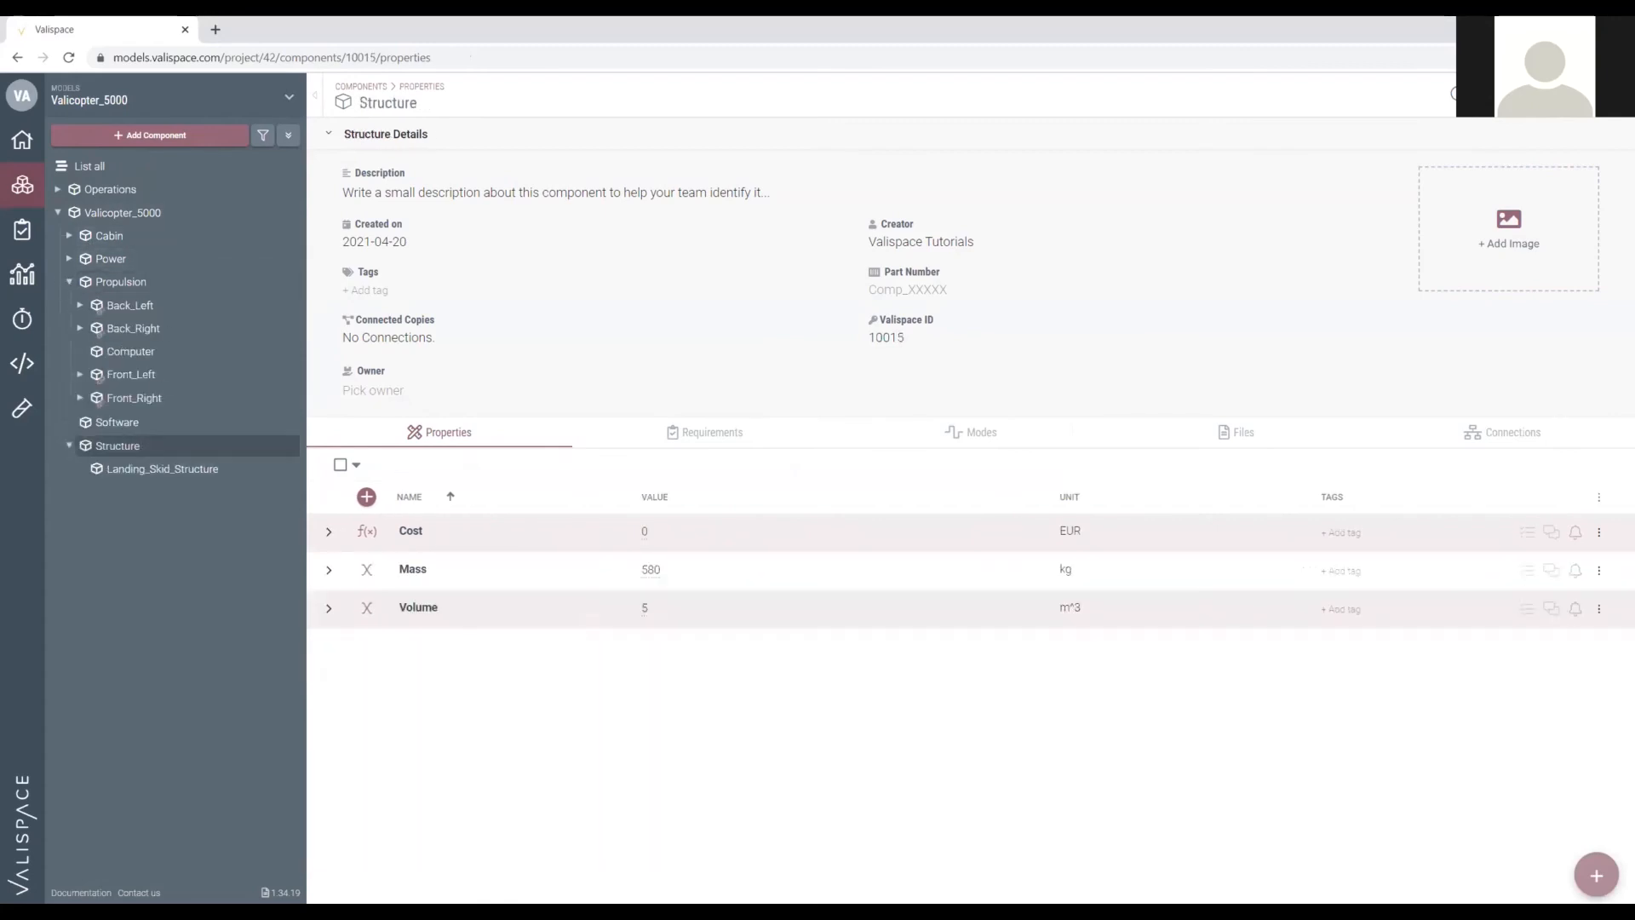
click(70, 282)
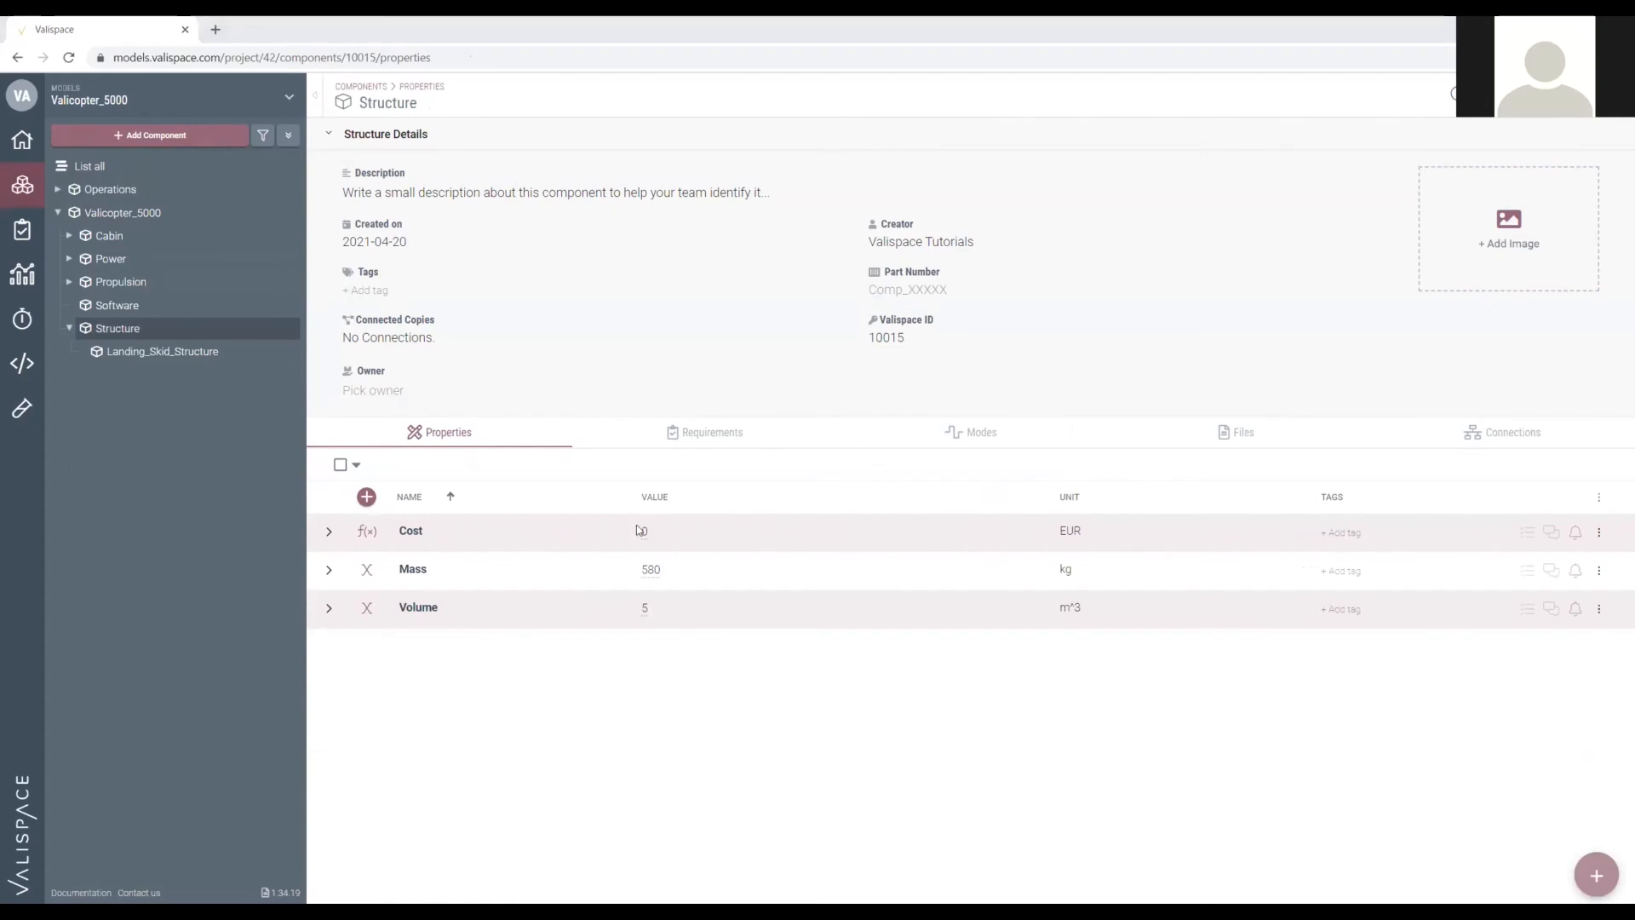
Run the PowerConsumption time sequence to calculate the vehicle's power consumption over its flight modes.
click(23, 320)
click(164, 196)
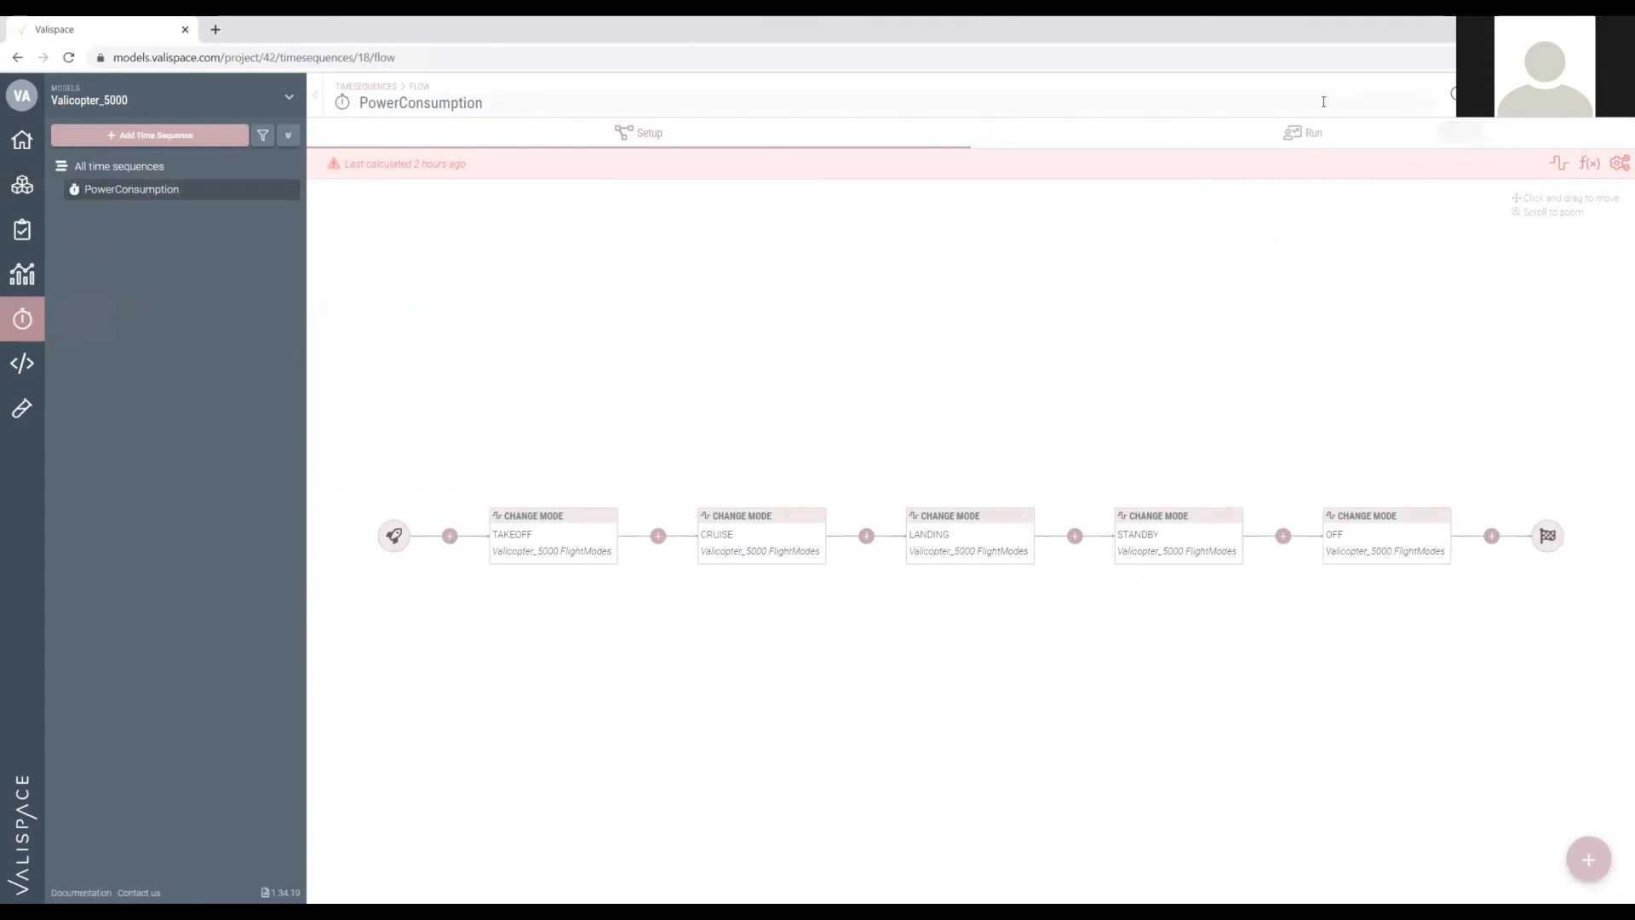
click(1299, 150)
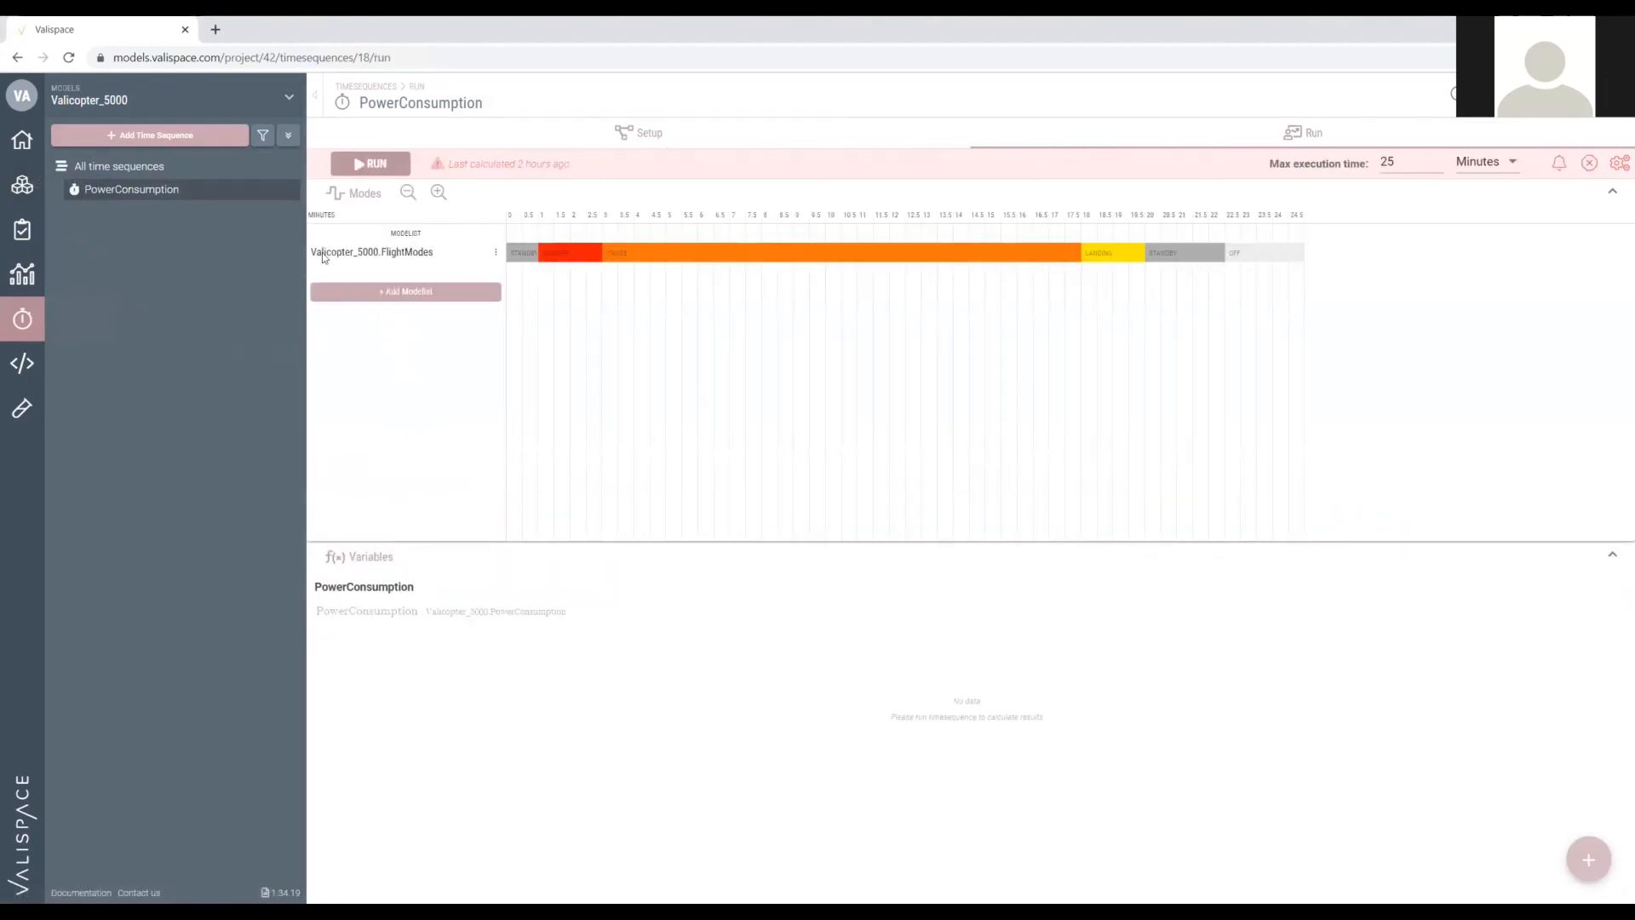
click(362, 164)
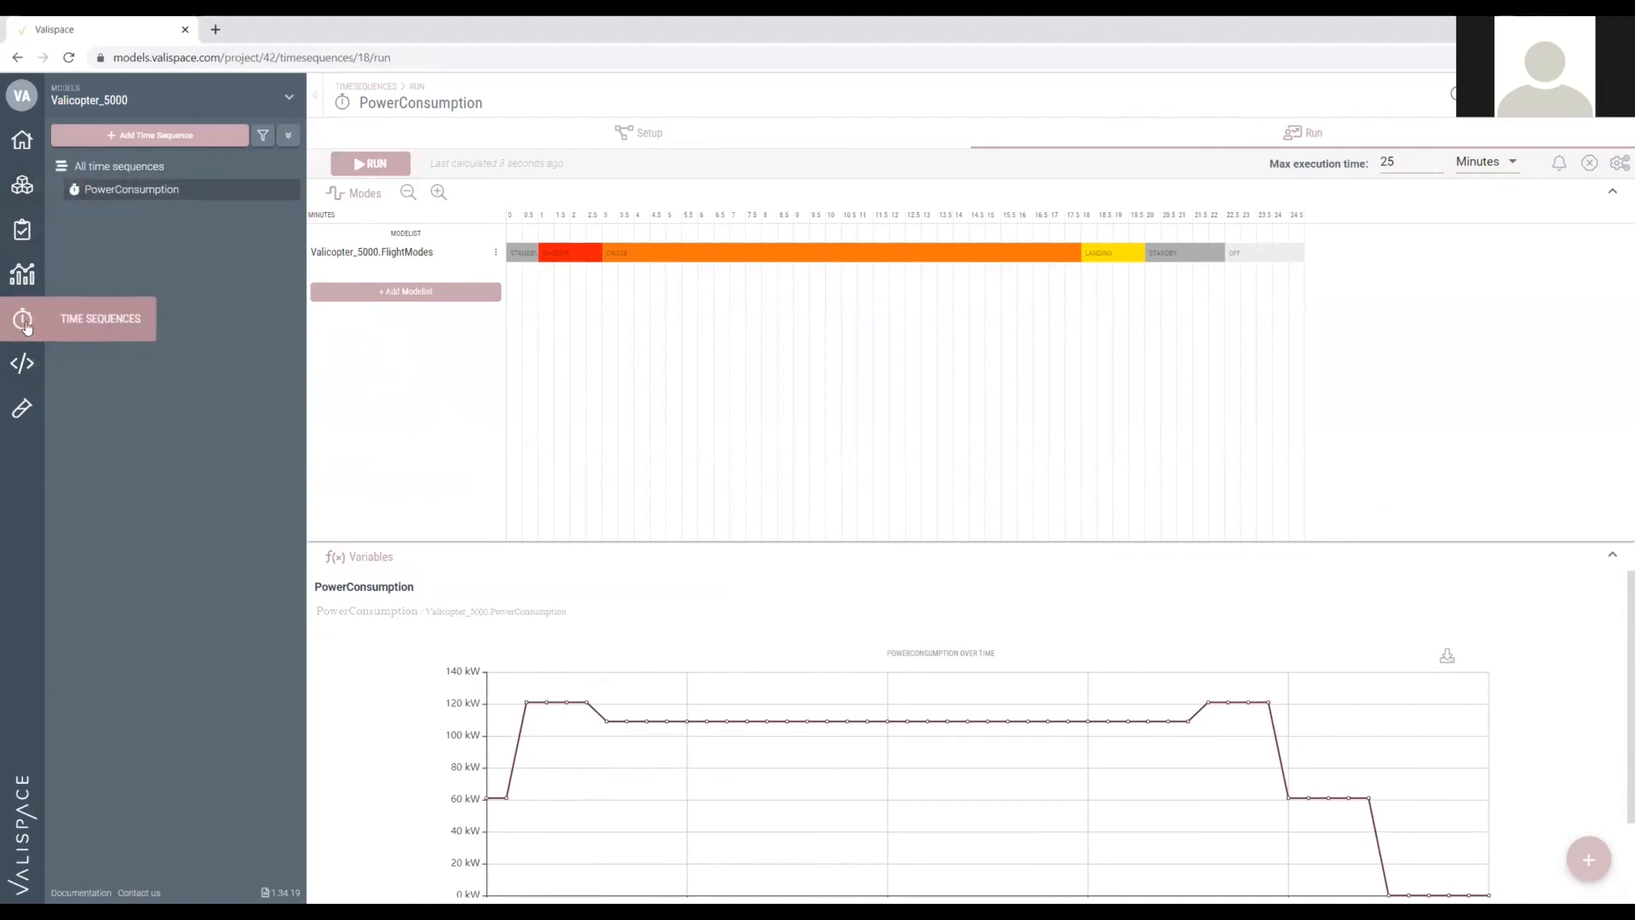
Review the Valicopter_5000 properties alongside the setup and run results of the PowerConsumption time sequence.
click(23, 185)
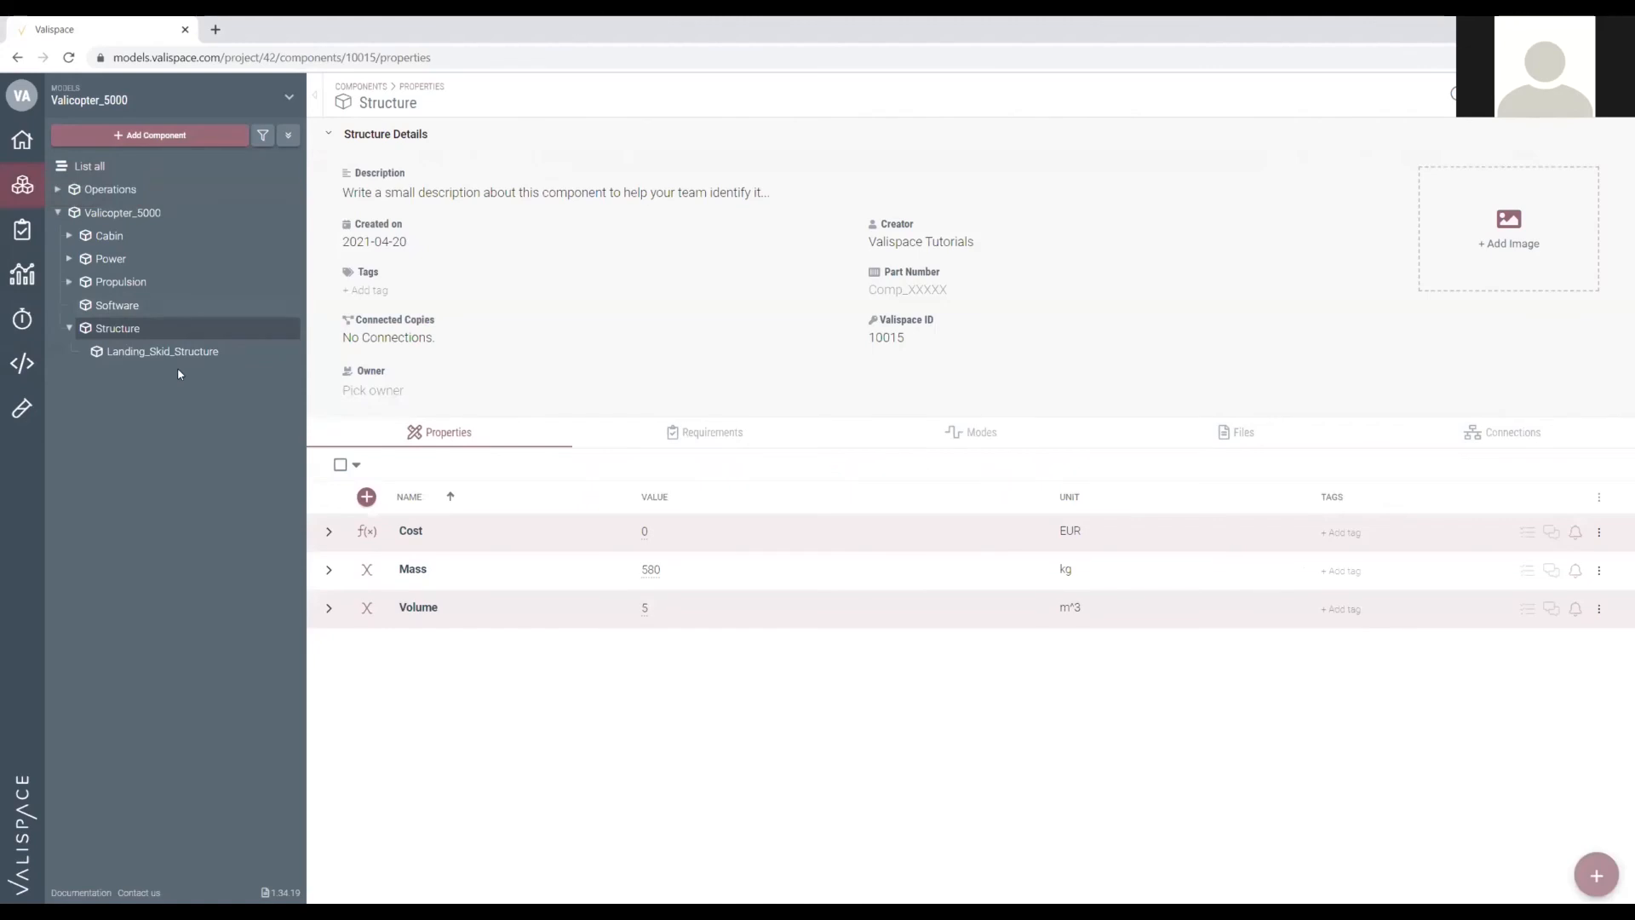
click(131, 213)
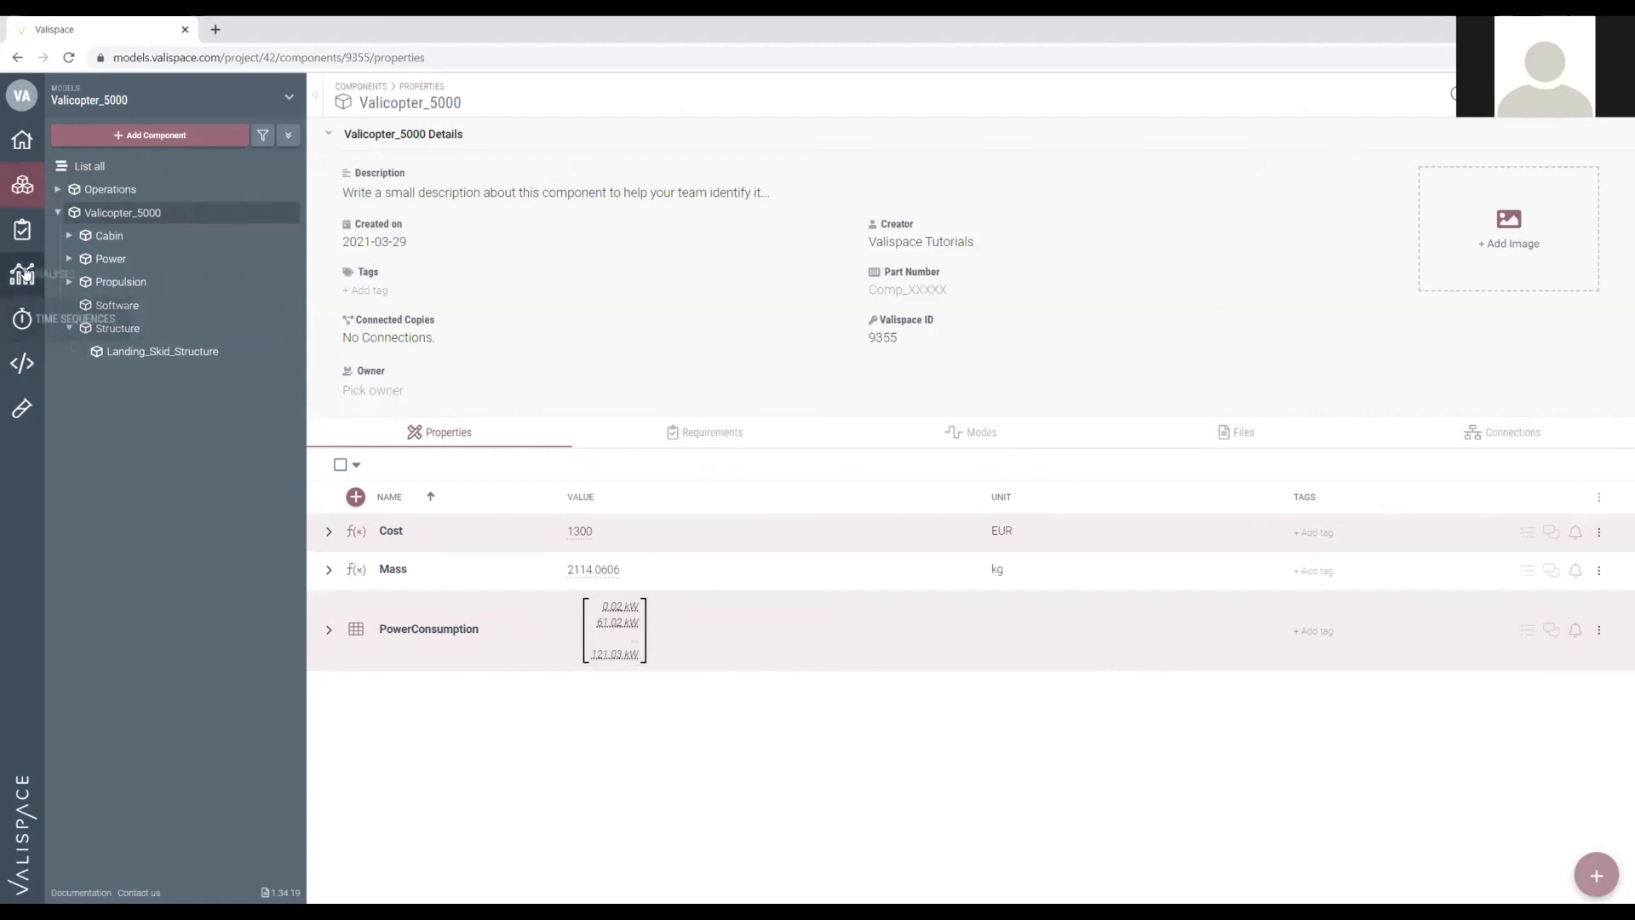
click(24, 321)
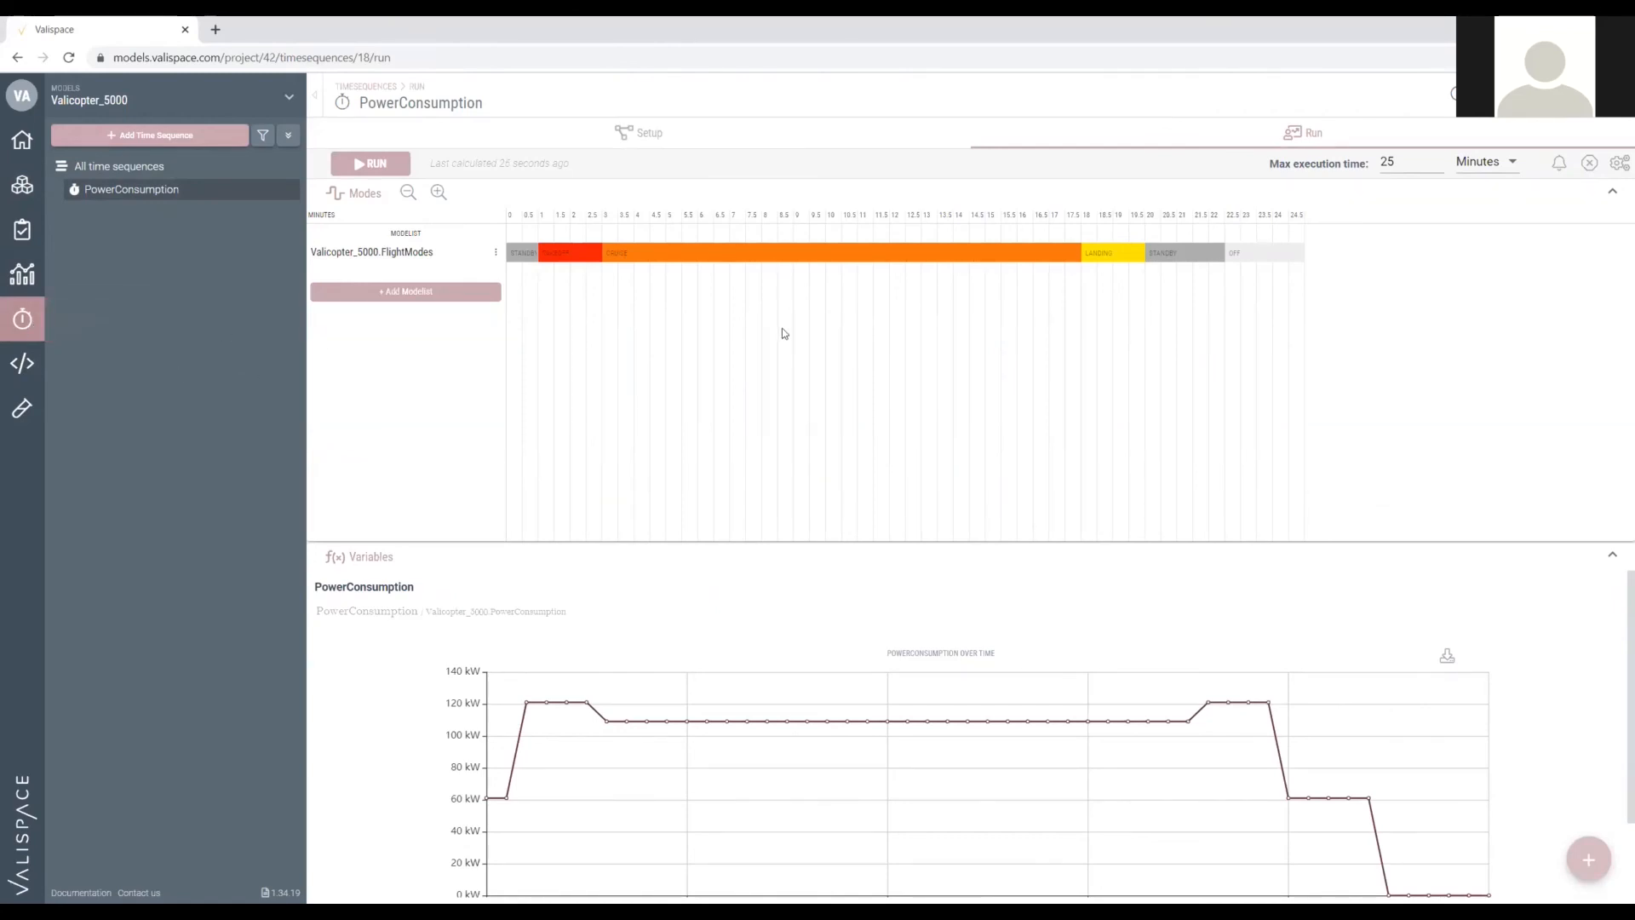
click(650, 133)
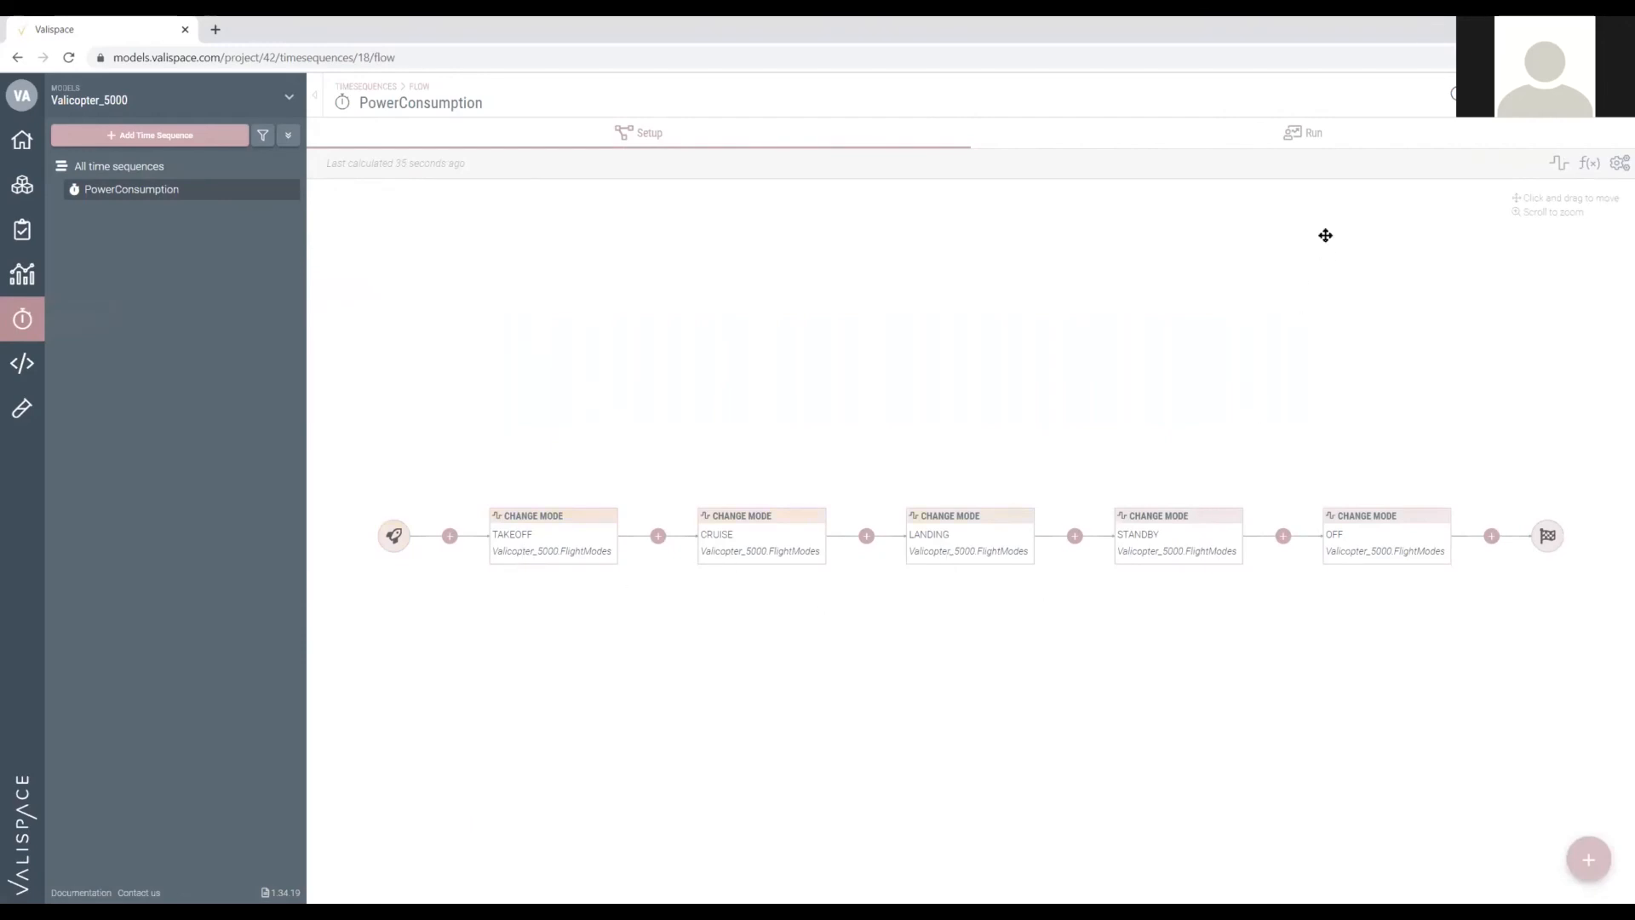
click(1281, 136)
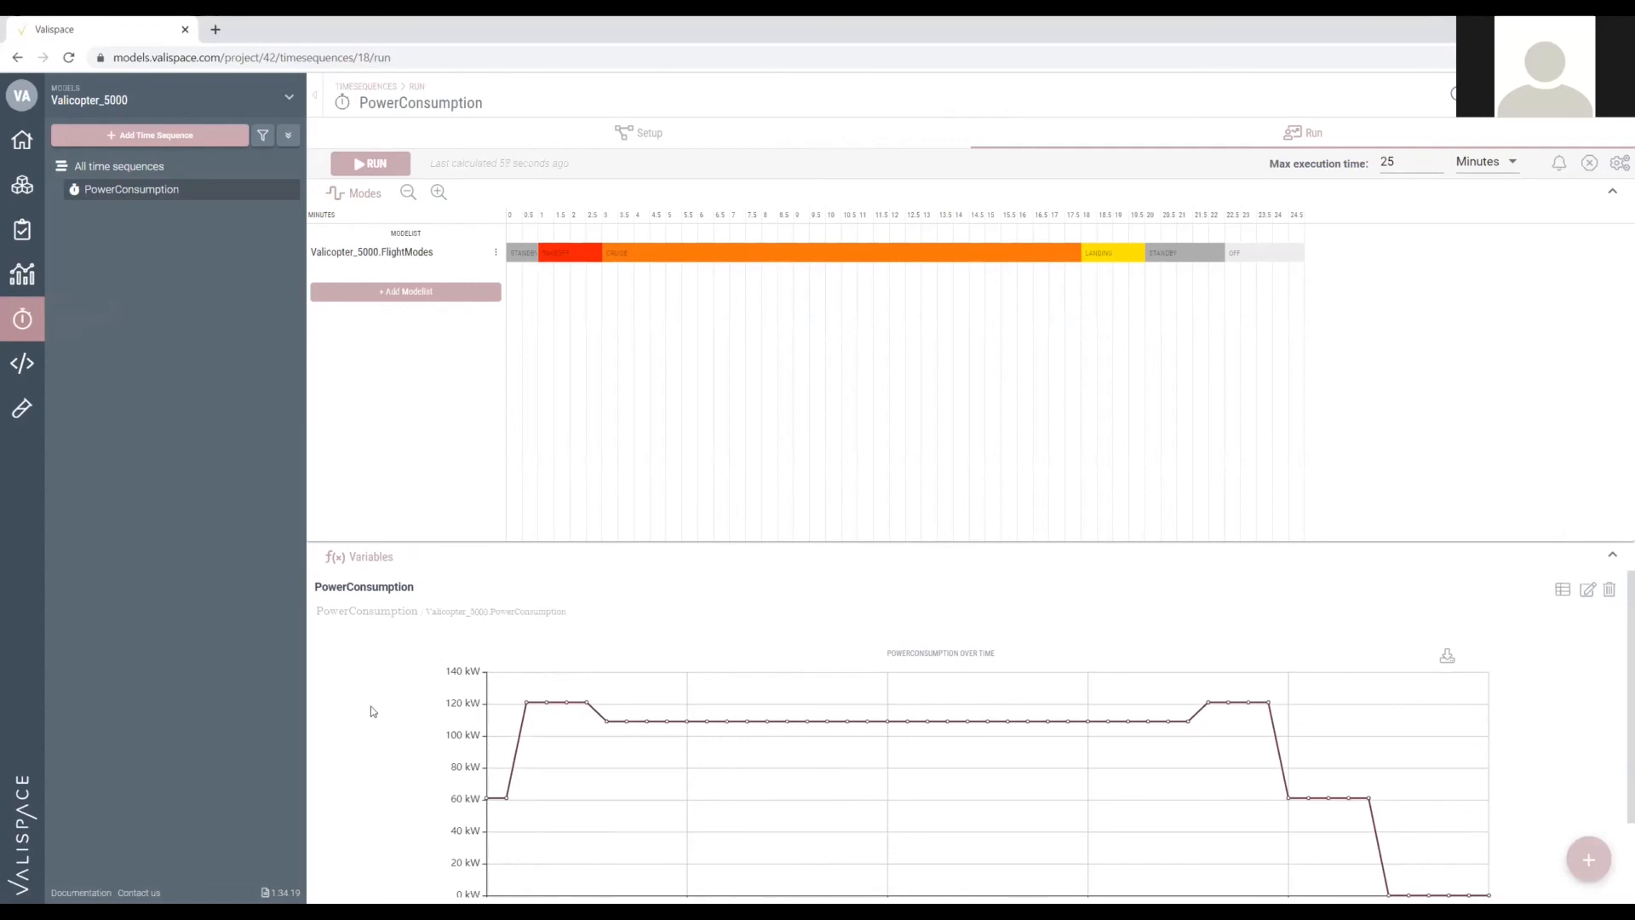
Examine the Power component's properties and compare its Battery_1 and Battery_2 alternatives.
click(23, 192)
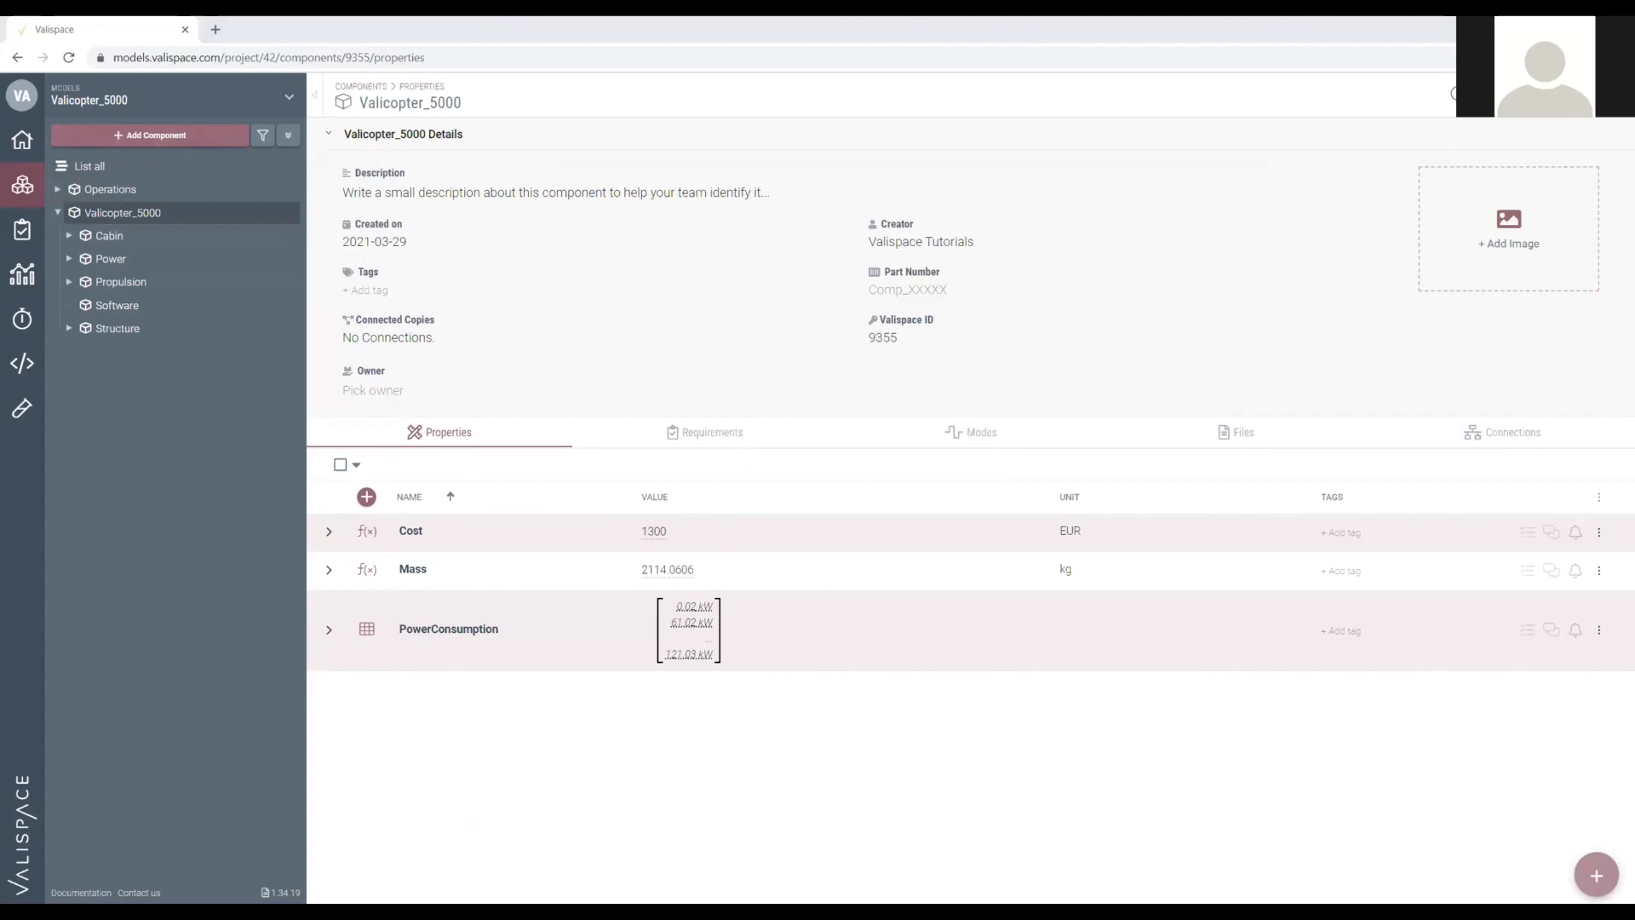
click(110, 258)
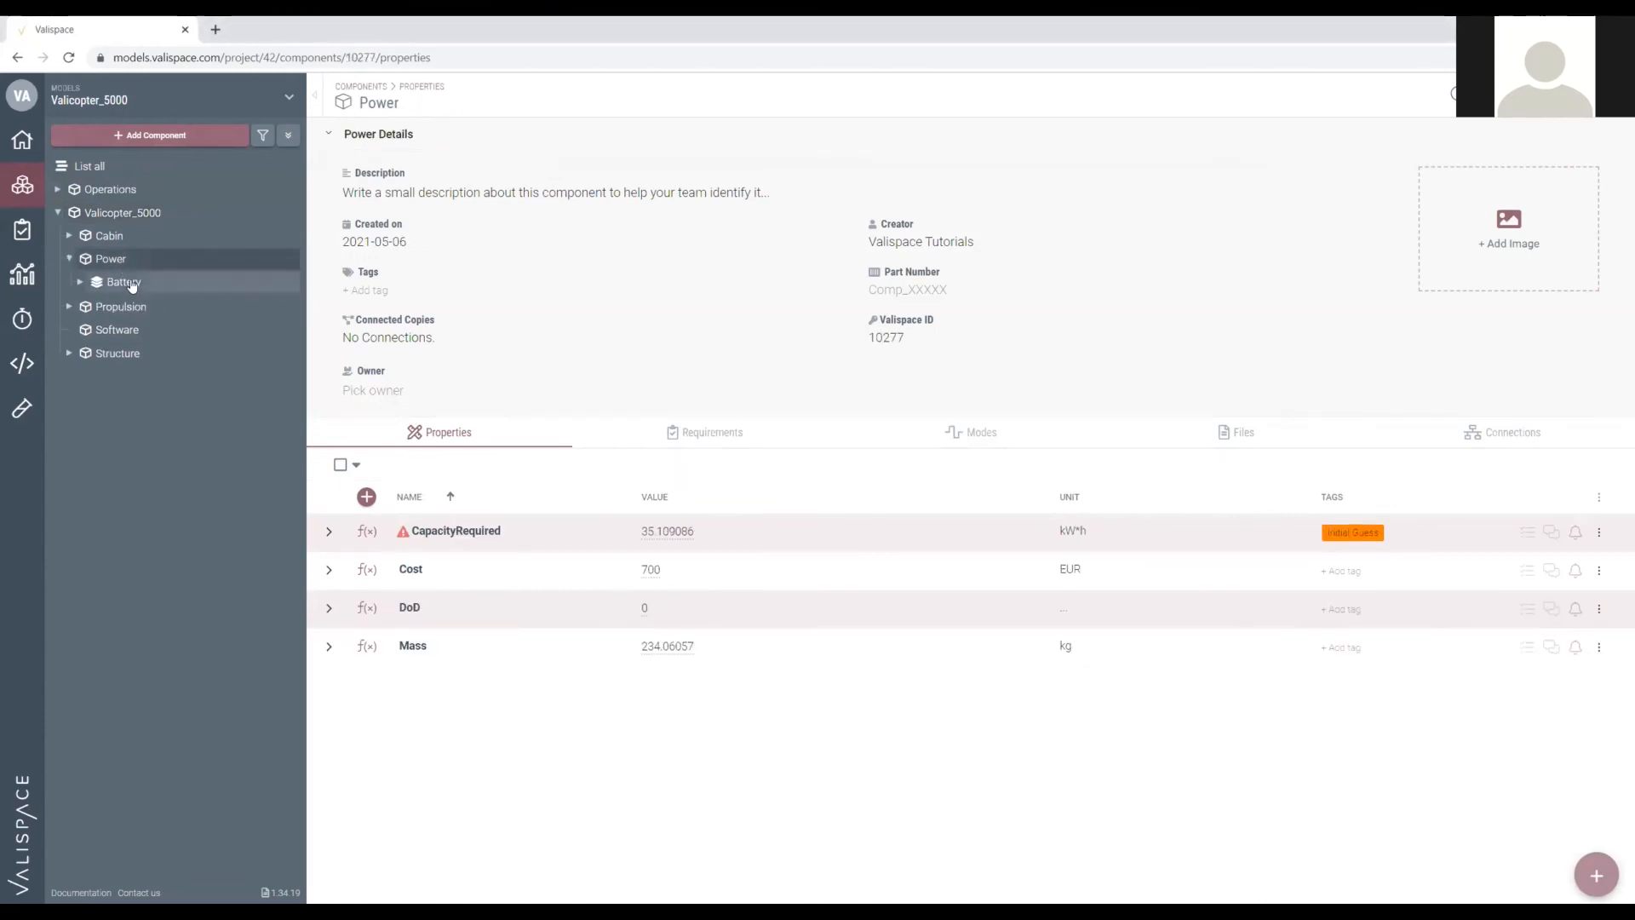
click(140, 282)
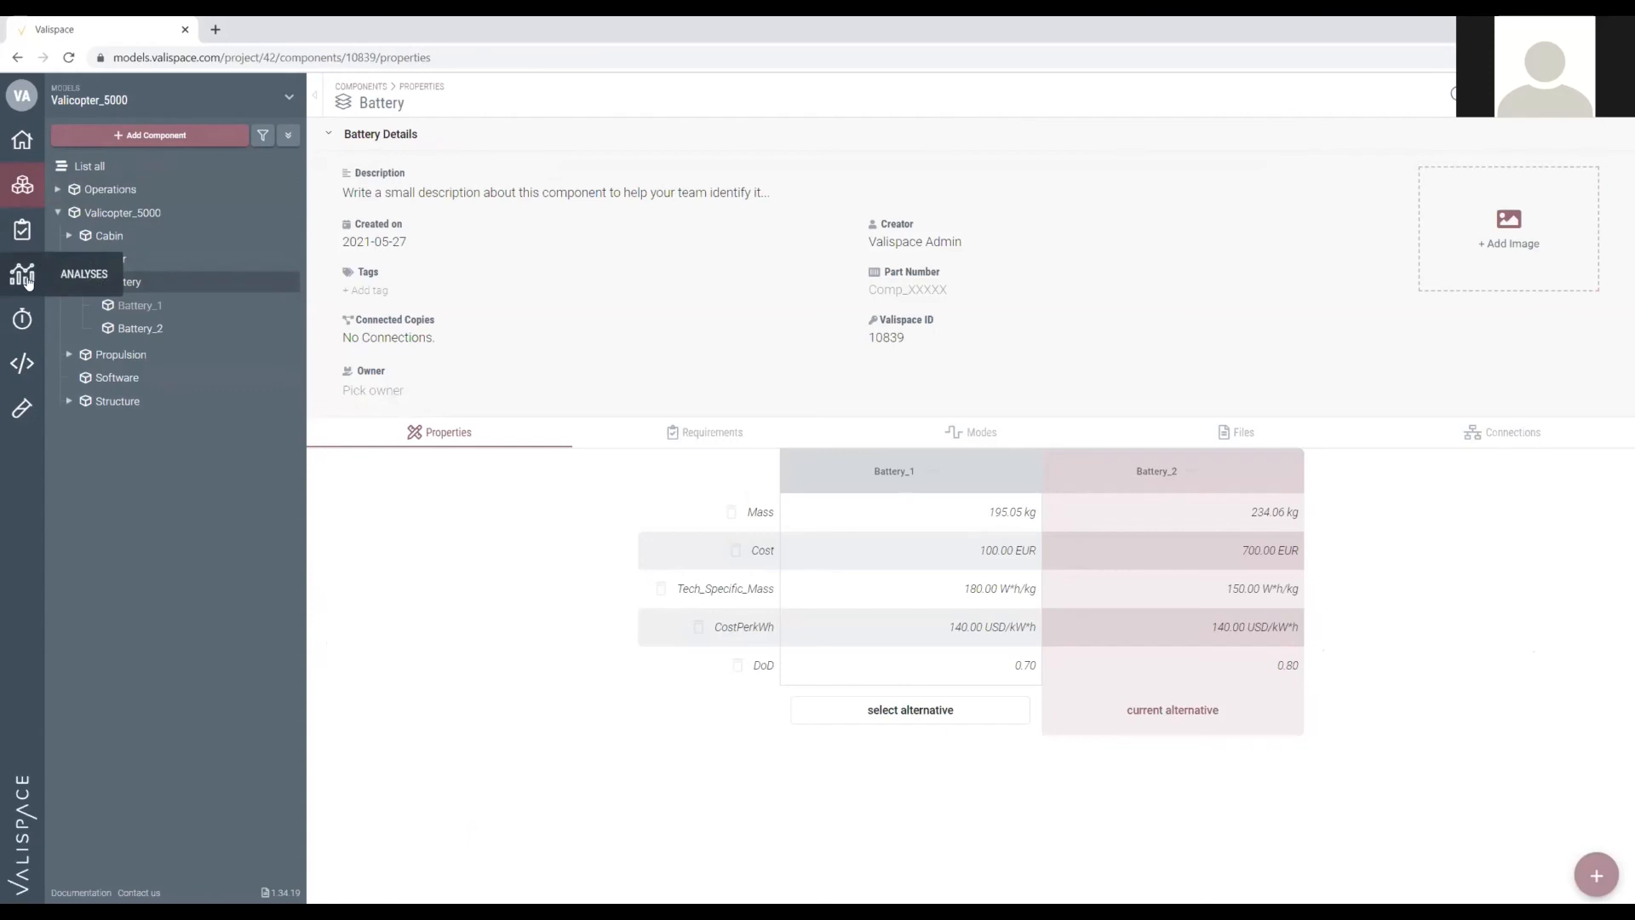
click(124, 261)
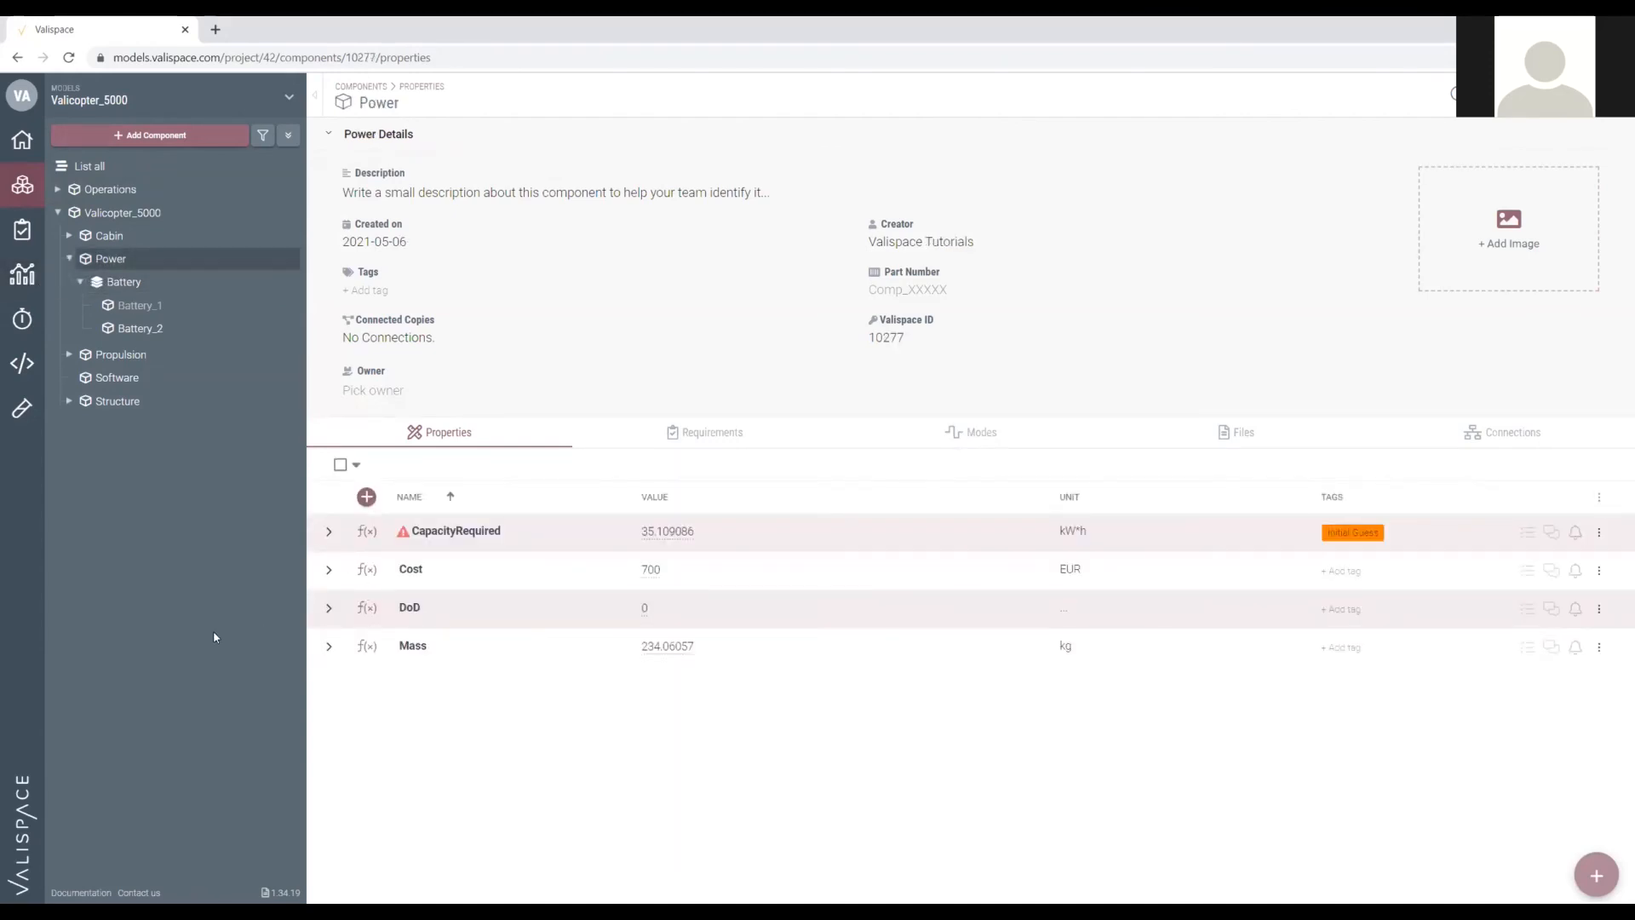
Inspect the formula and details of the Mass property of Valicopter_5000, and collapse them again.
click(143, 216)
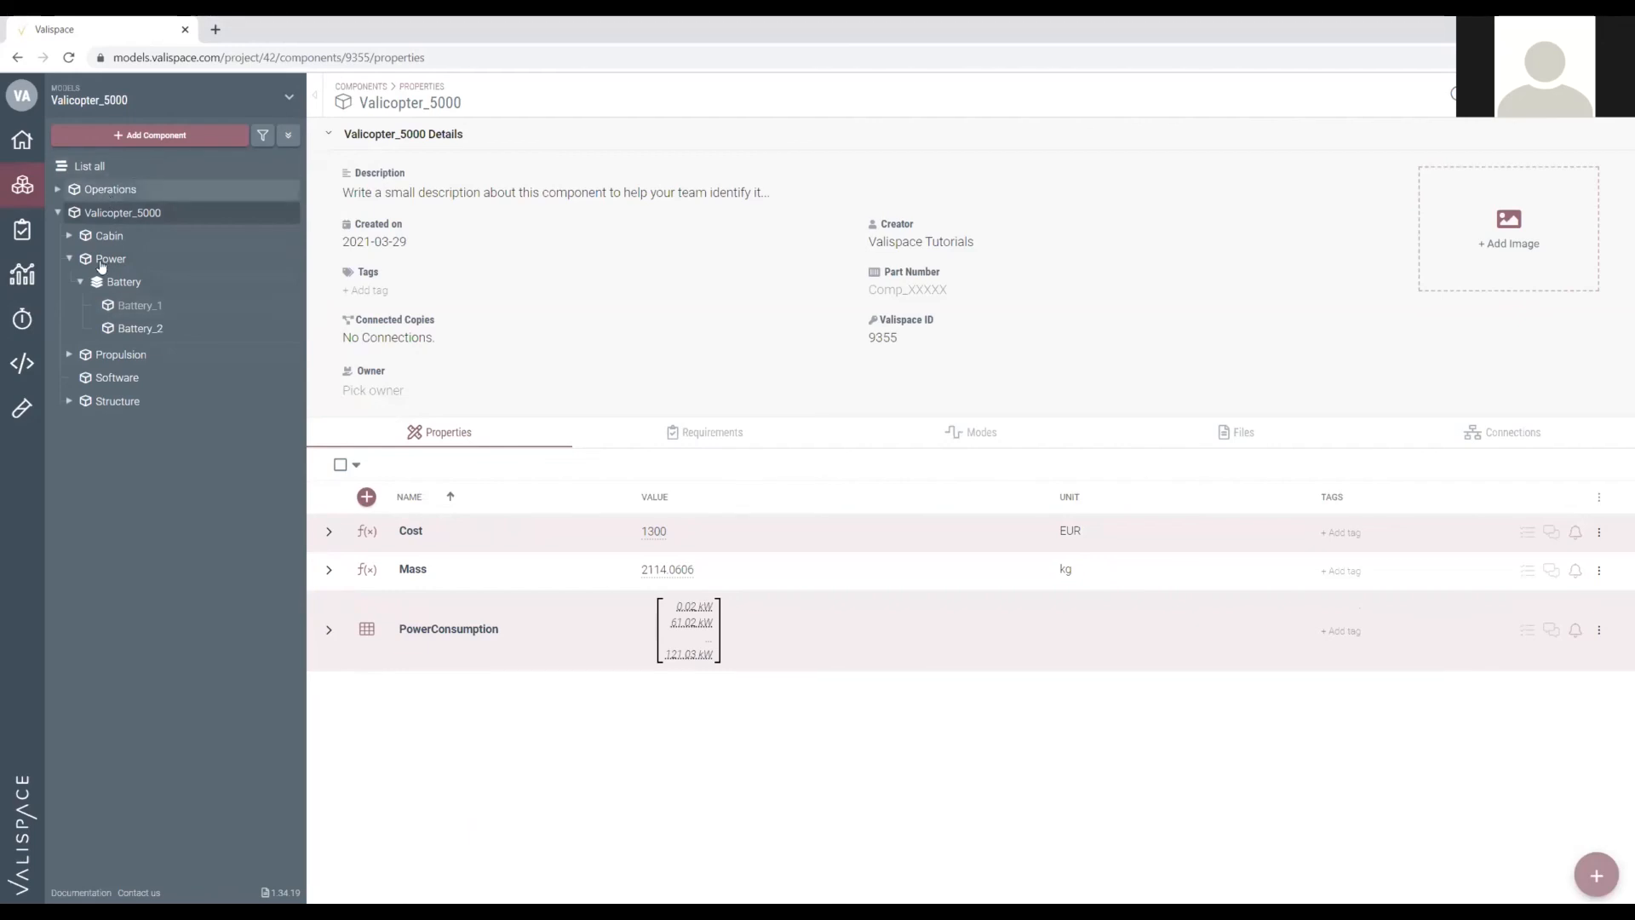
click(329, 570)
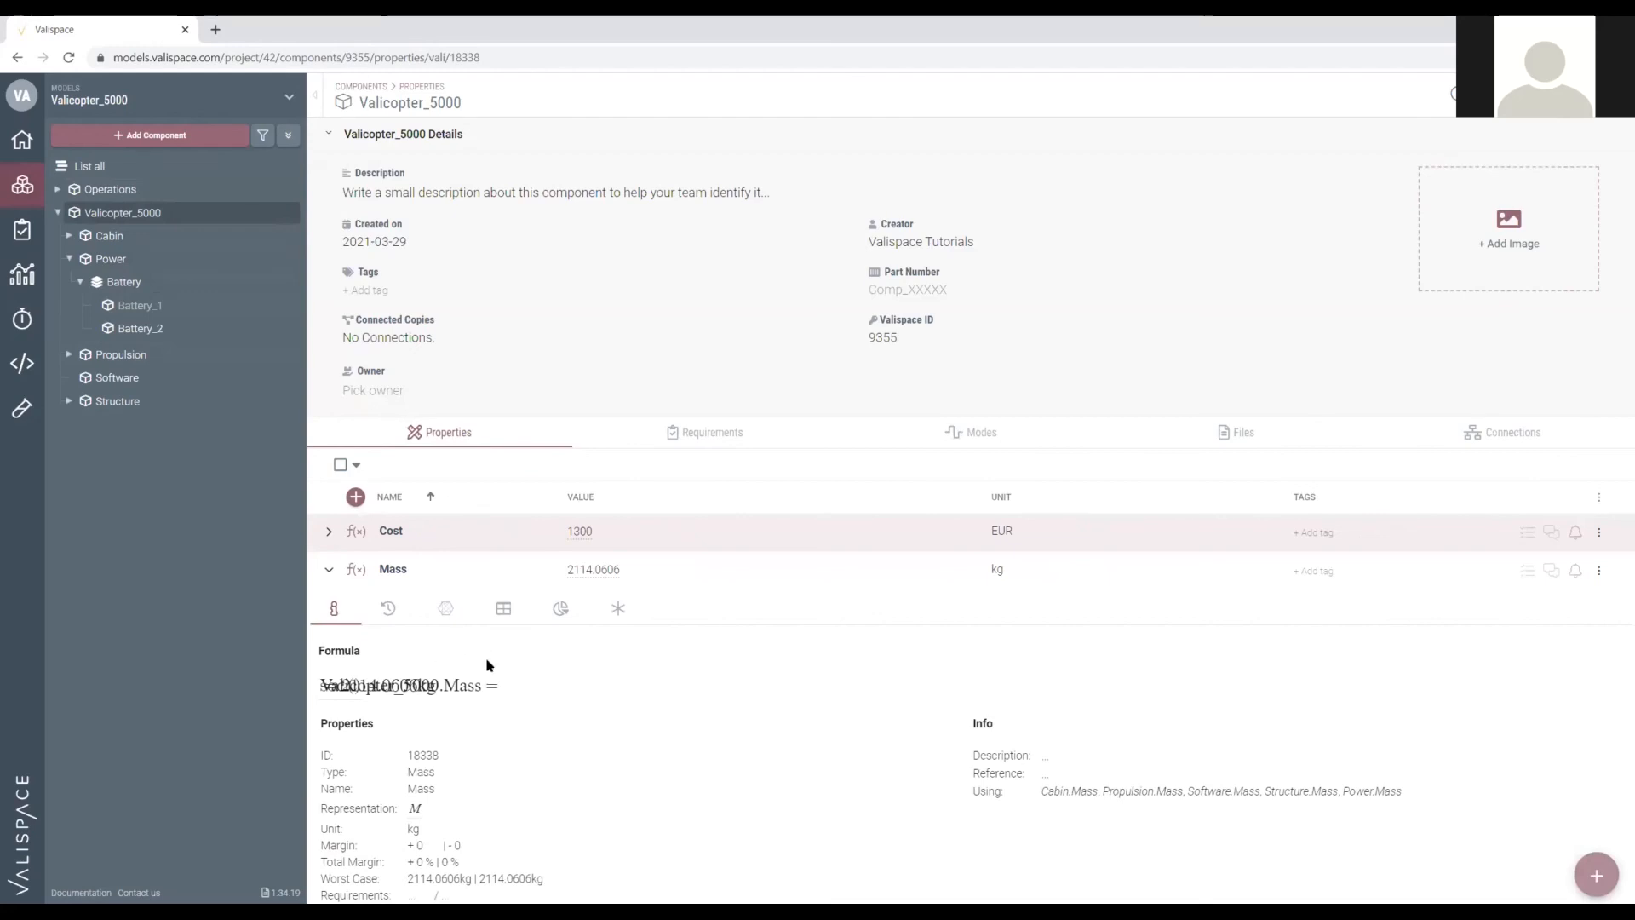
scroll(511, 728, down, 3)
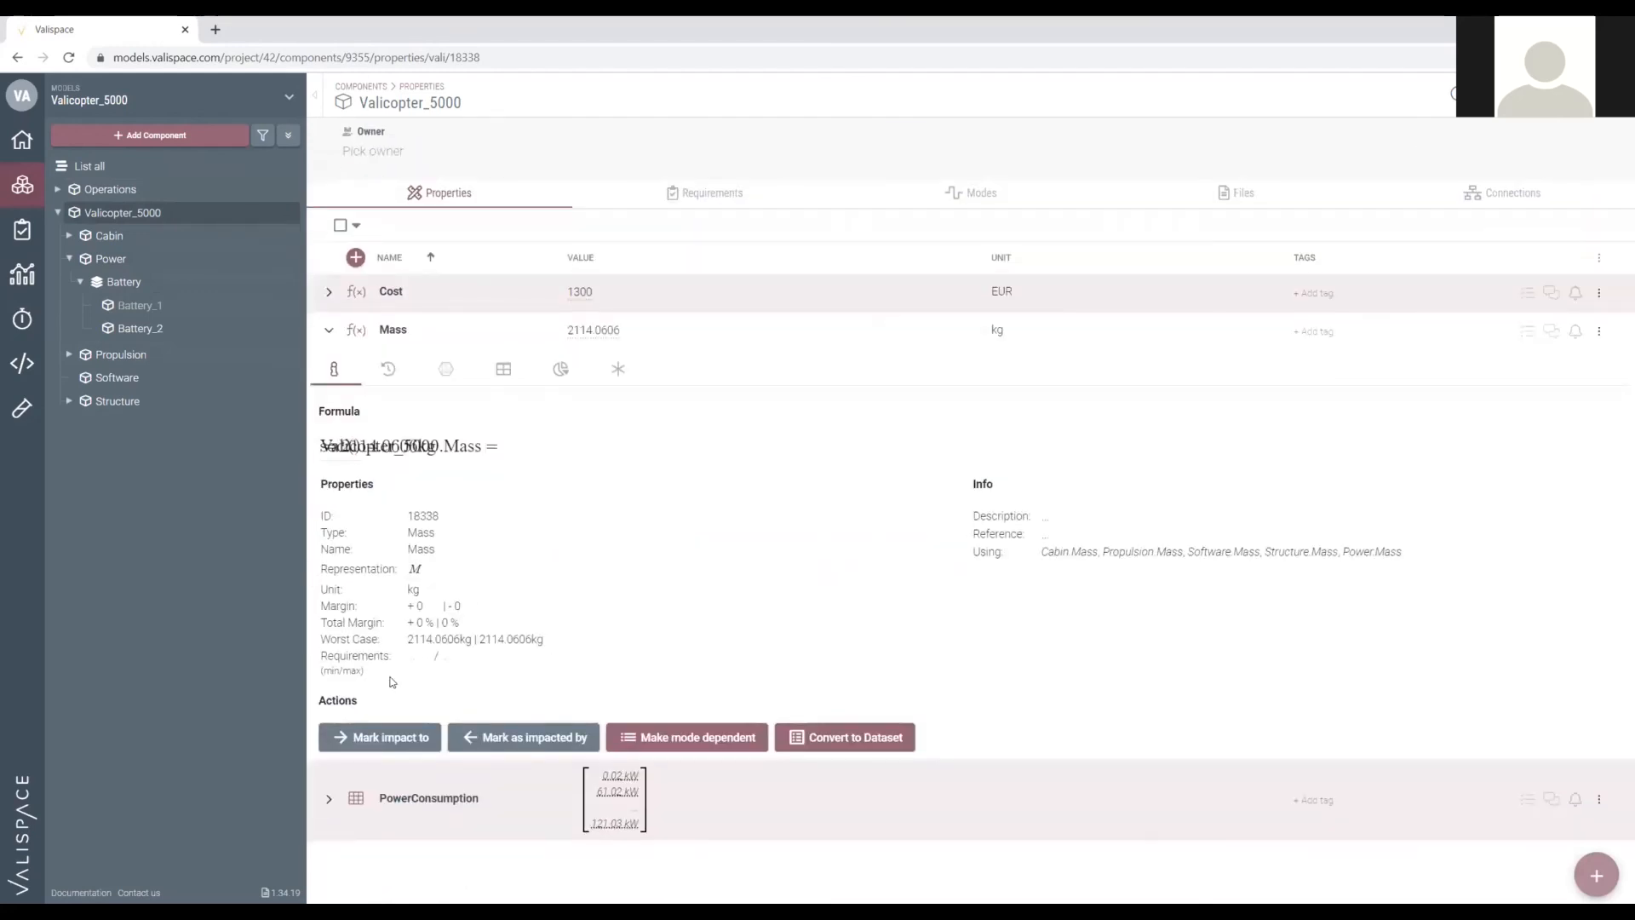
scroll(392, 682, down, 1)
click(329, 273)
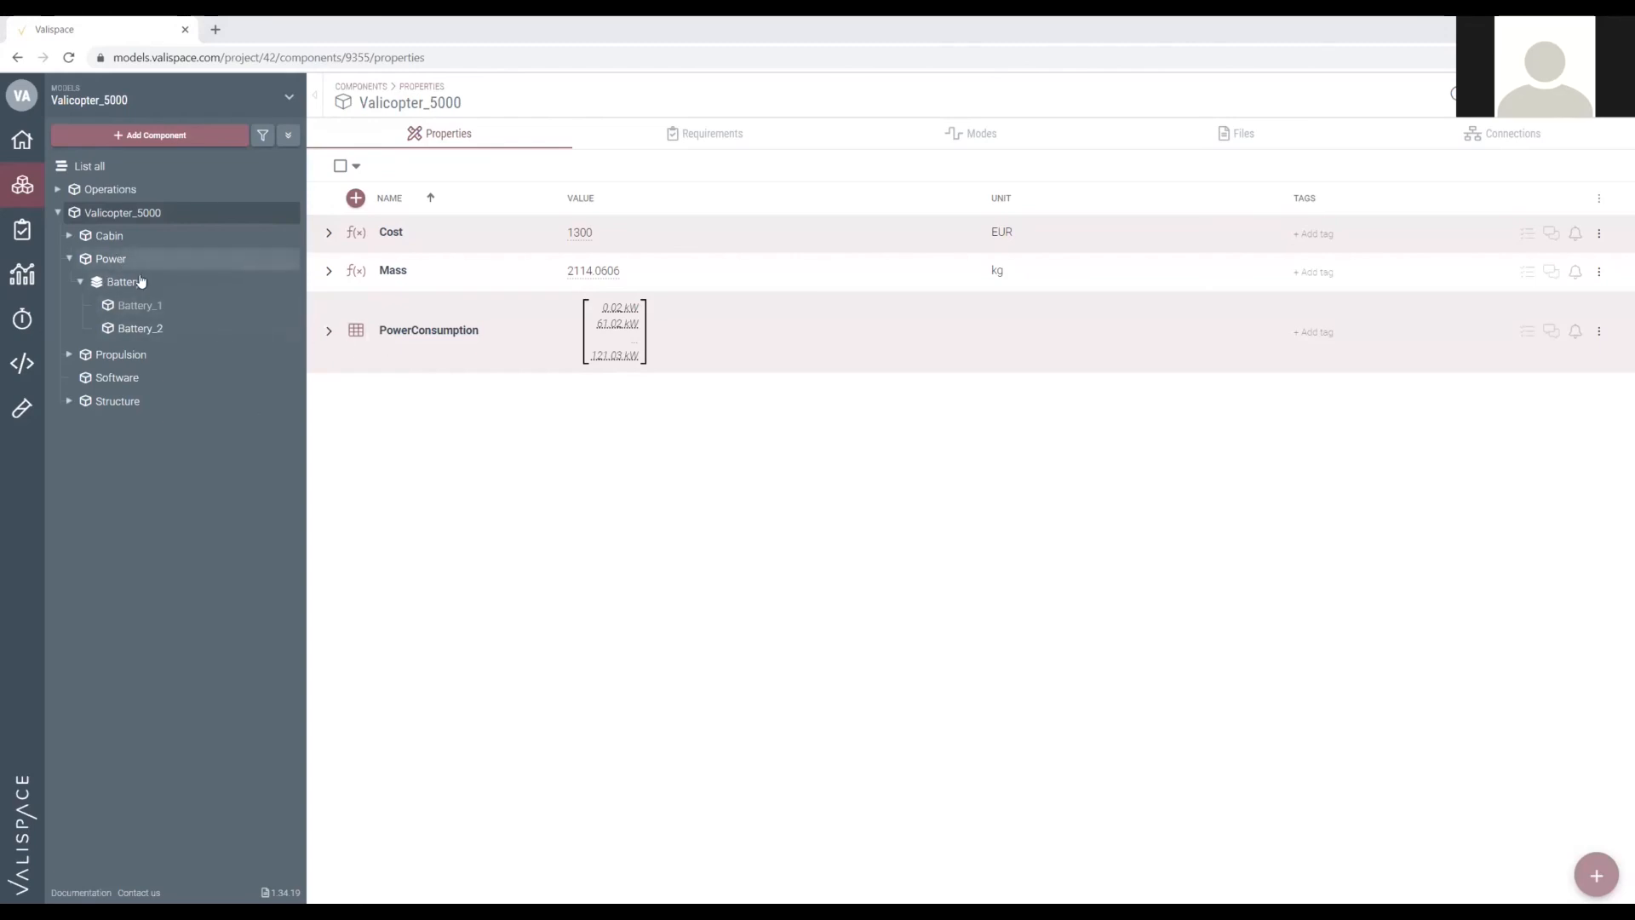
Revisit the Power and Valicopter_5000 properties and the Battery alternatives comparison, keeping the Battery branch expanded.
click(117, 260)
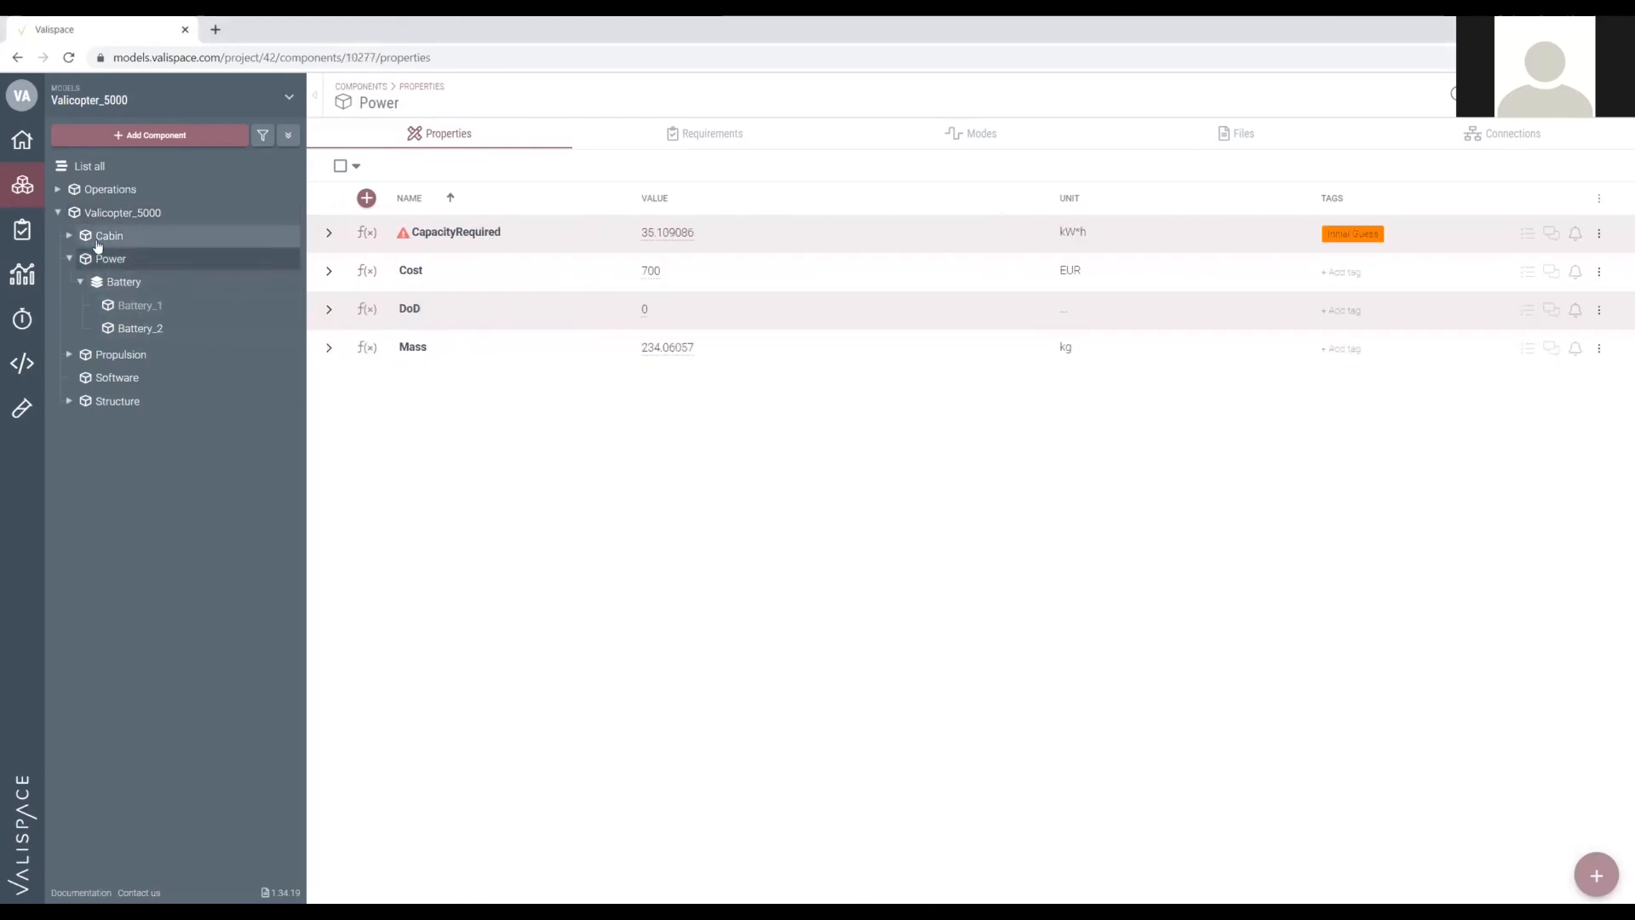
click(119, 212)
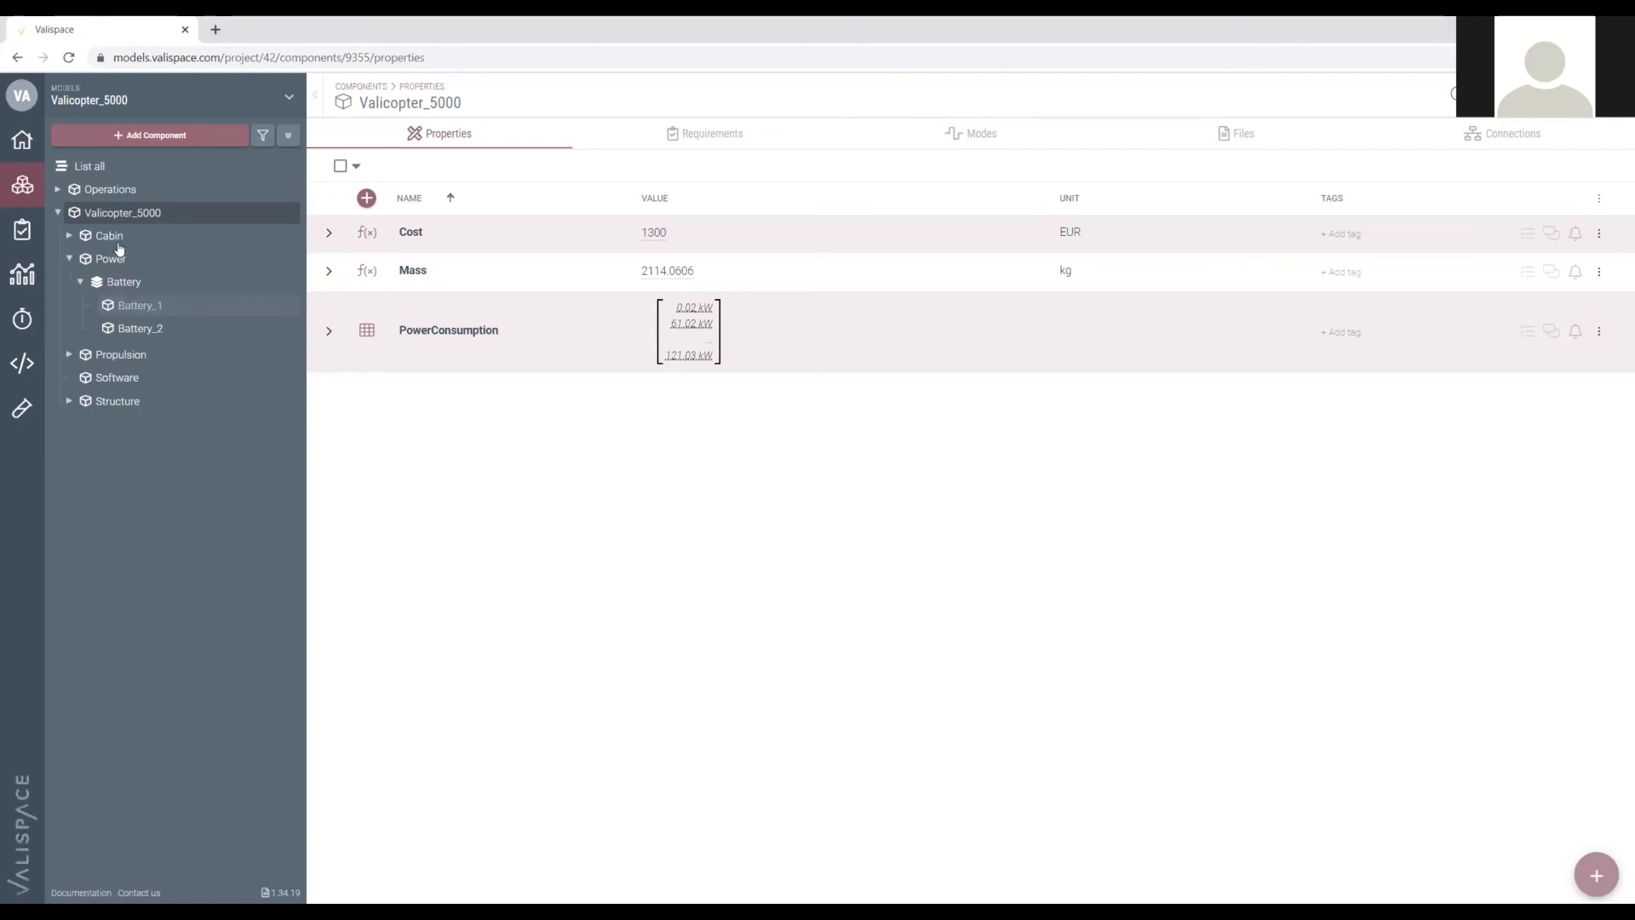
click(69, 259)
click(69, 259)
click(83, 289)
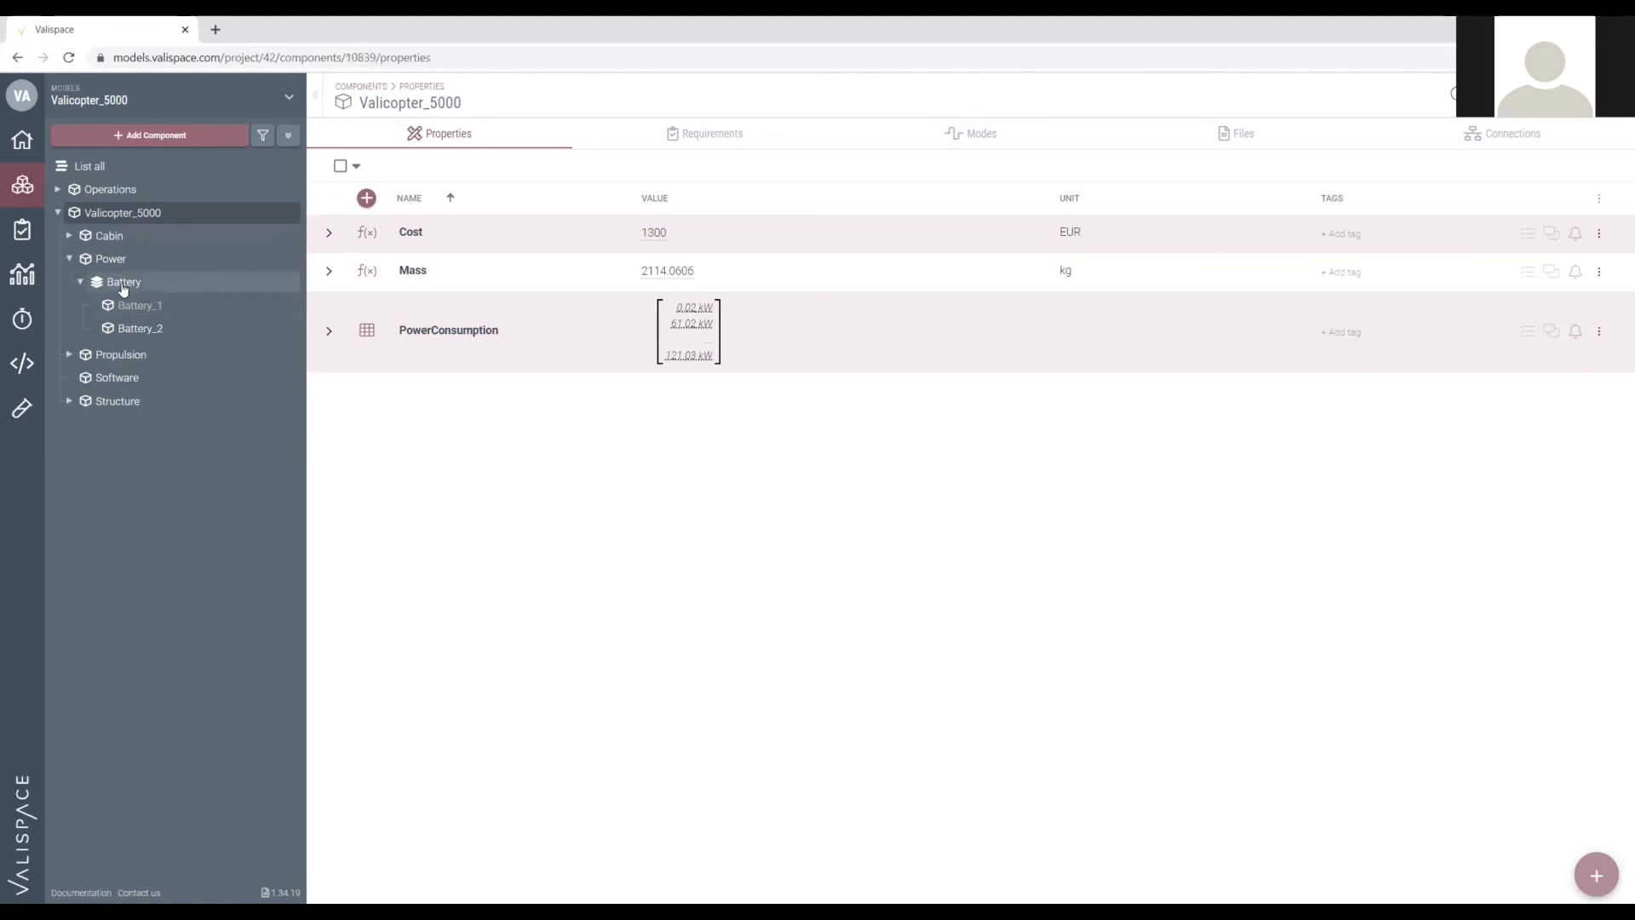
click(82, 286)
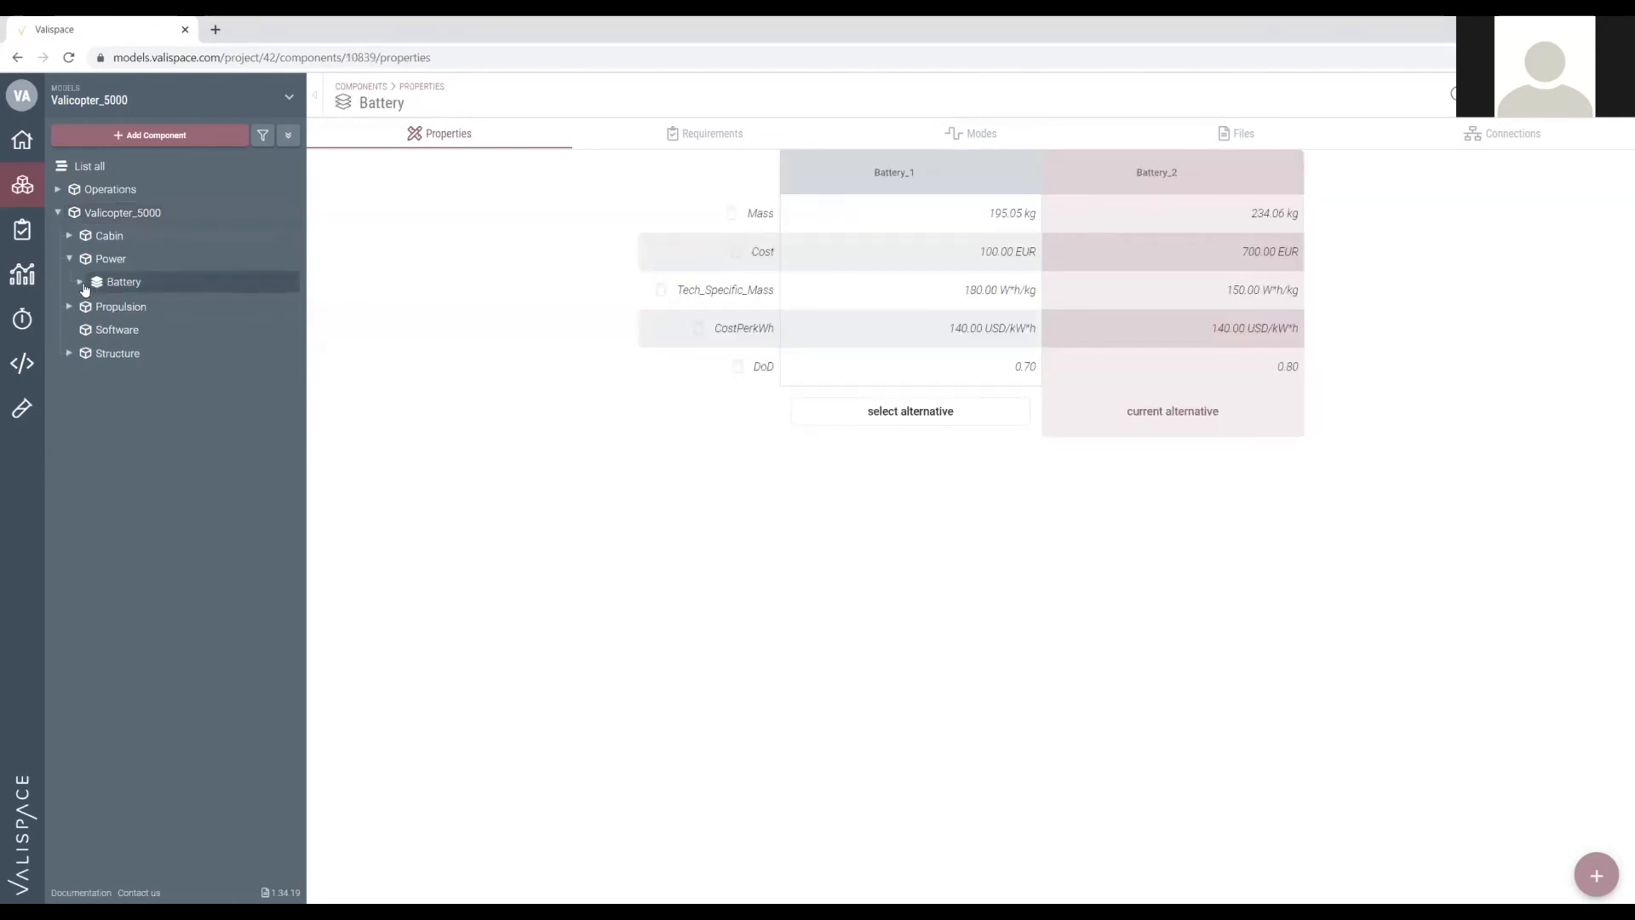
click(81, 286)
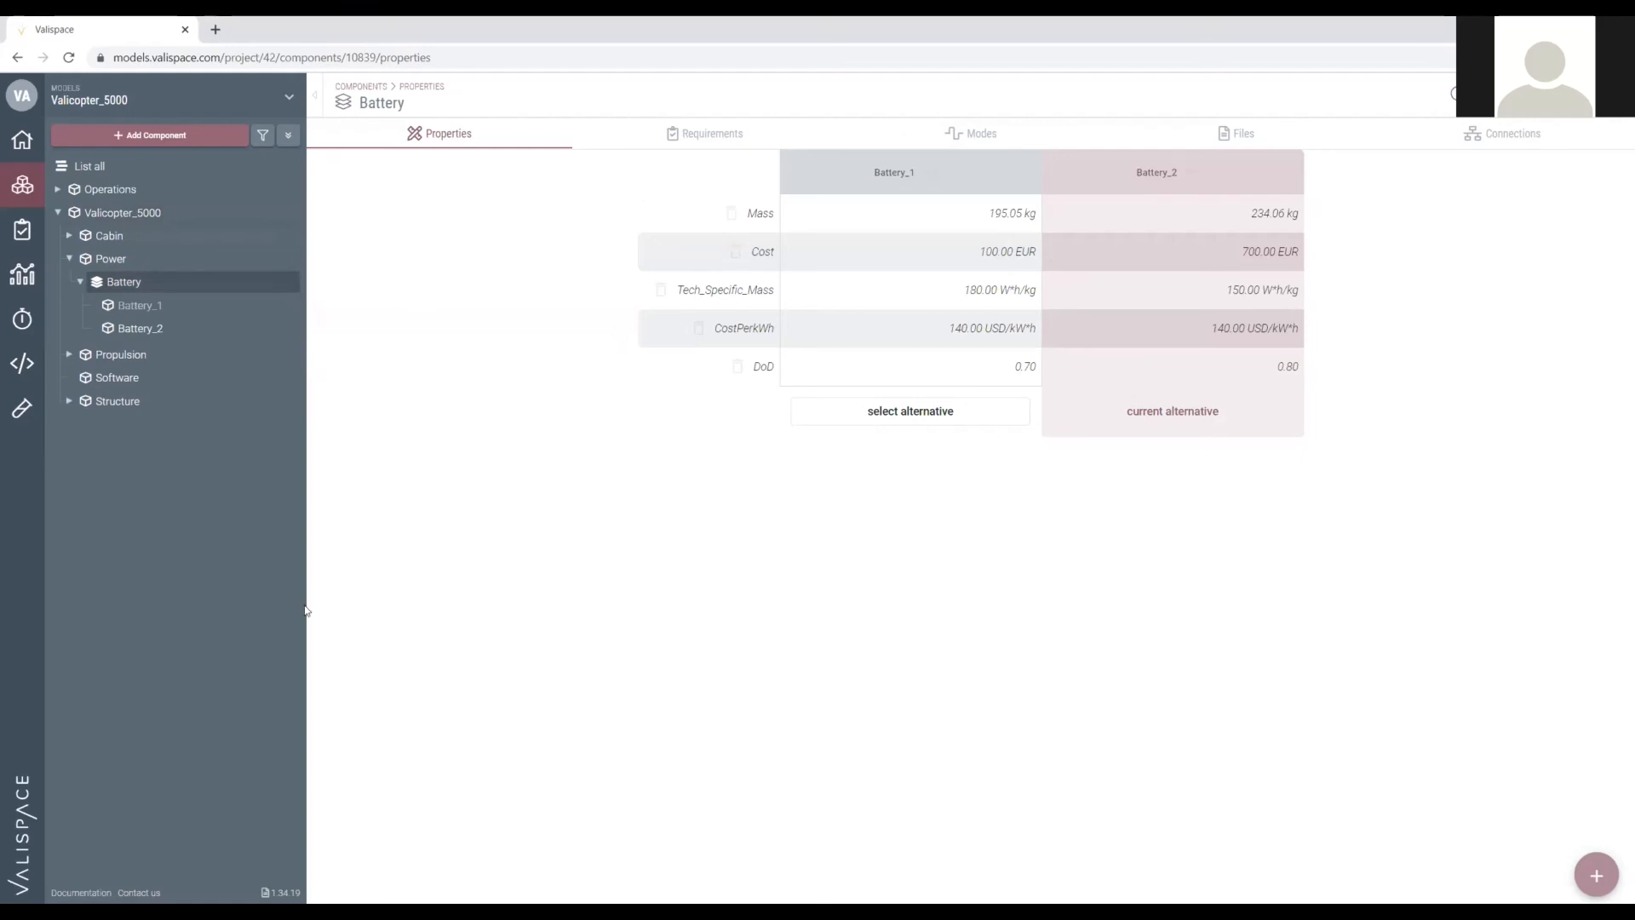
drag(306, 608, 318, 607)
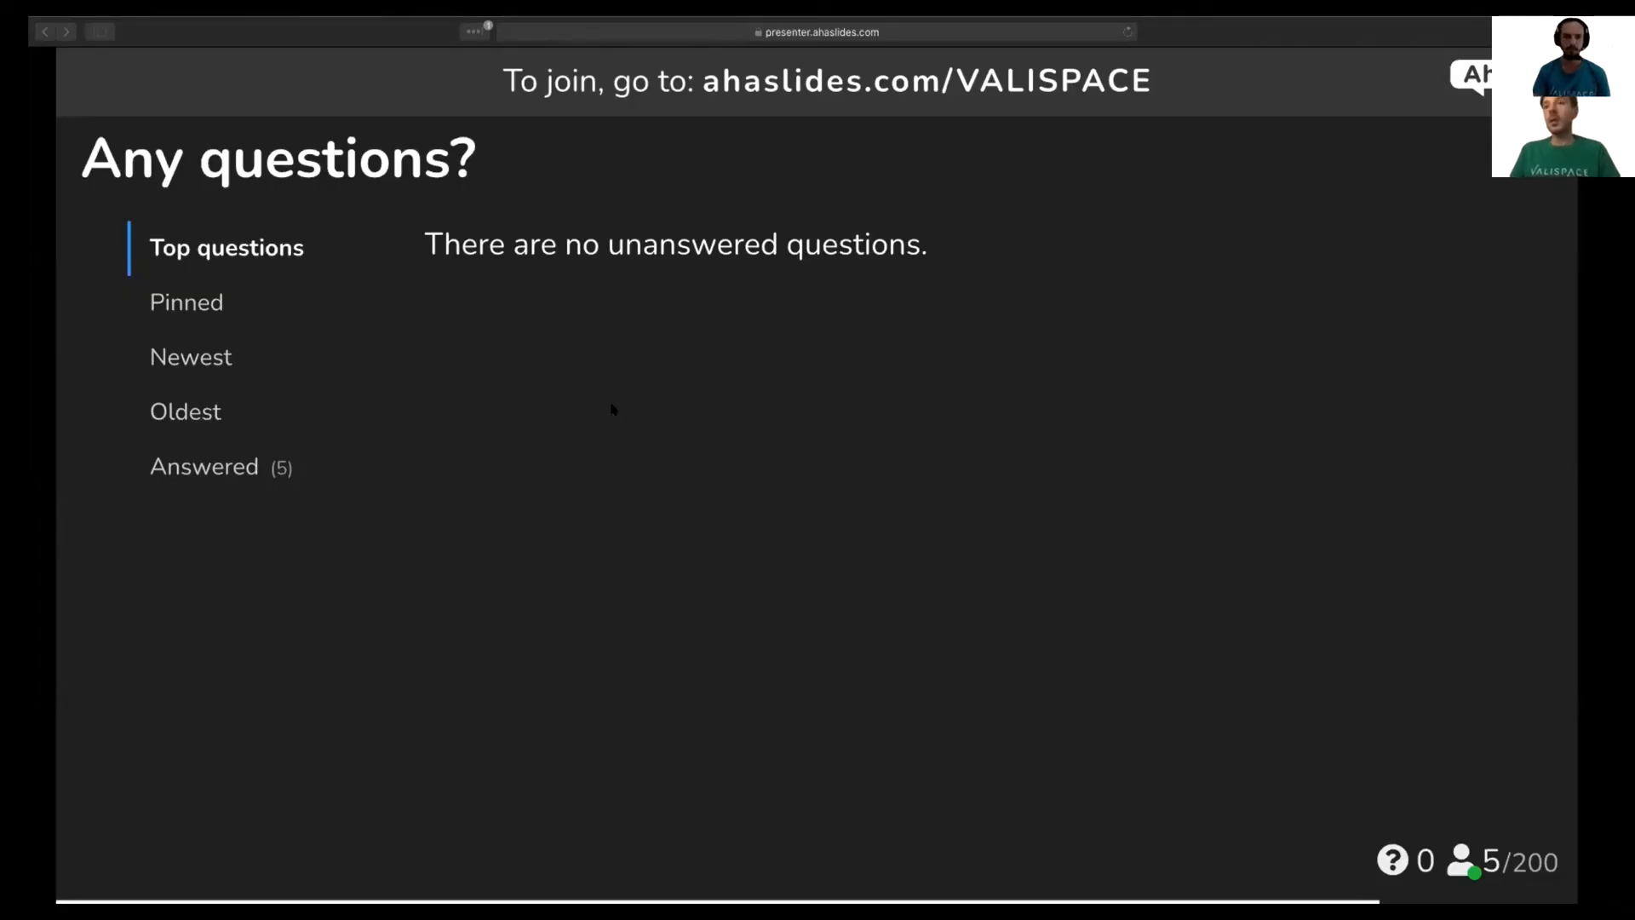
key(Right)
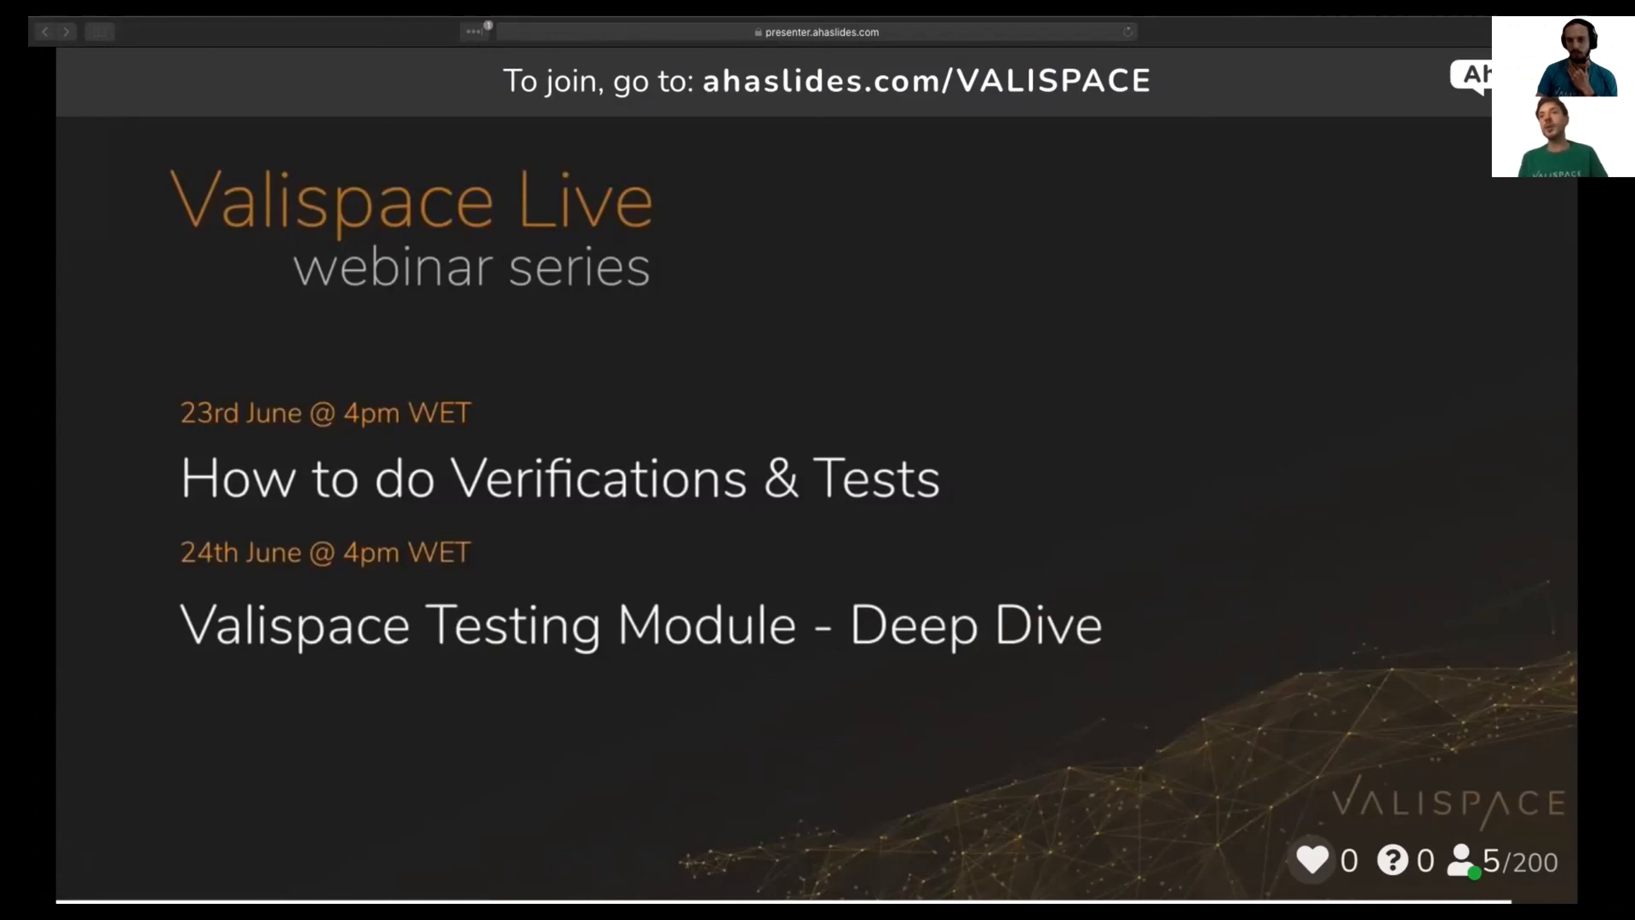
click(861, 473)
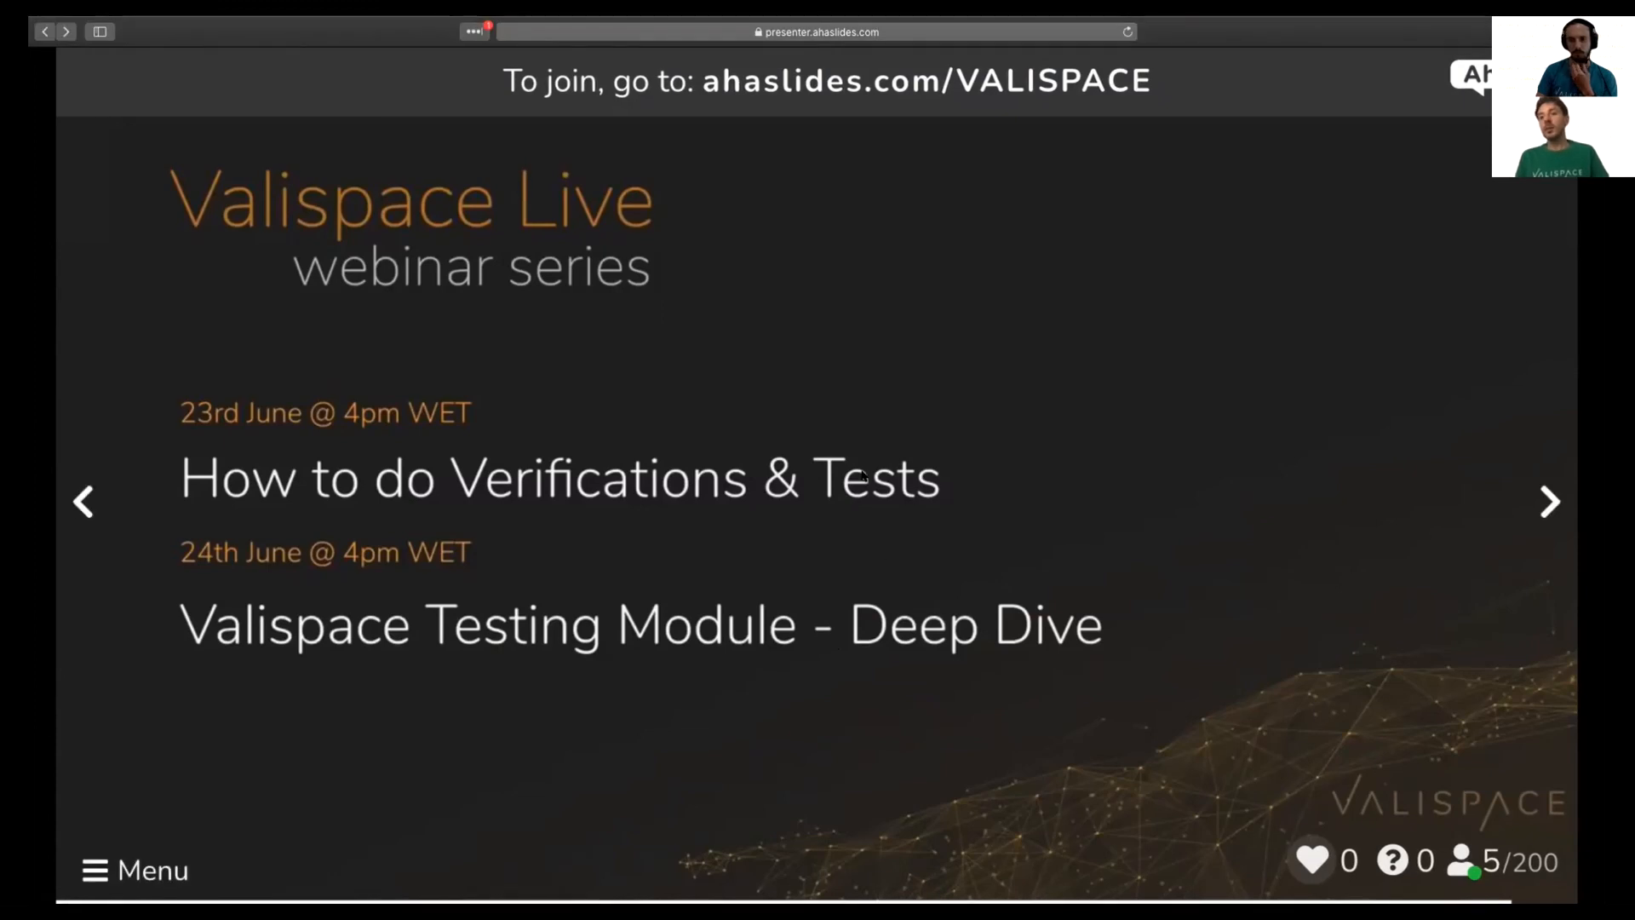
key(Right)
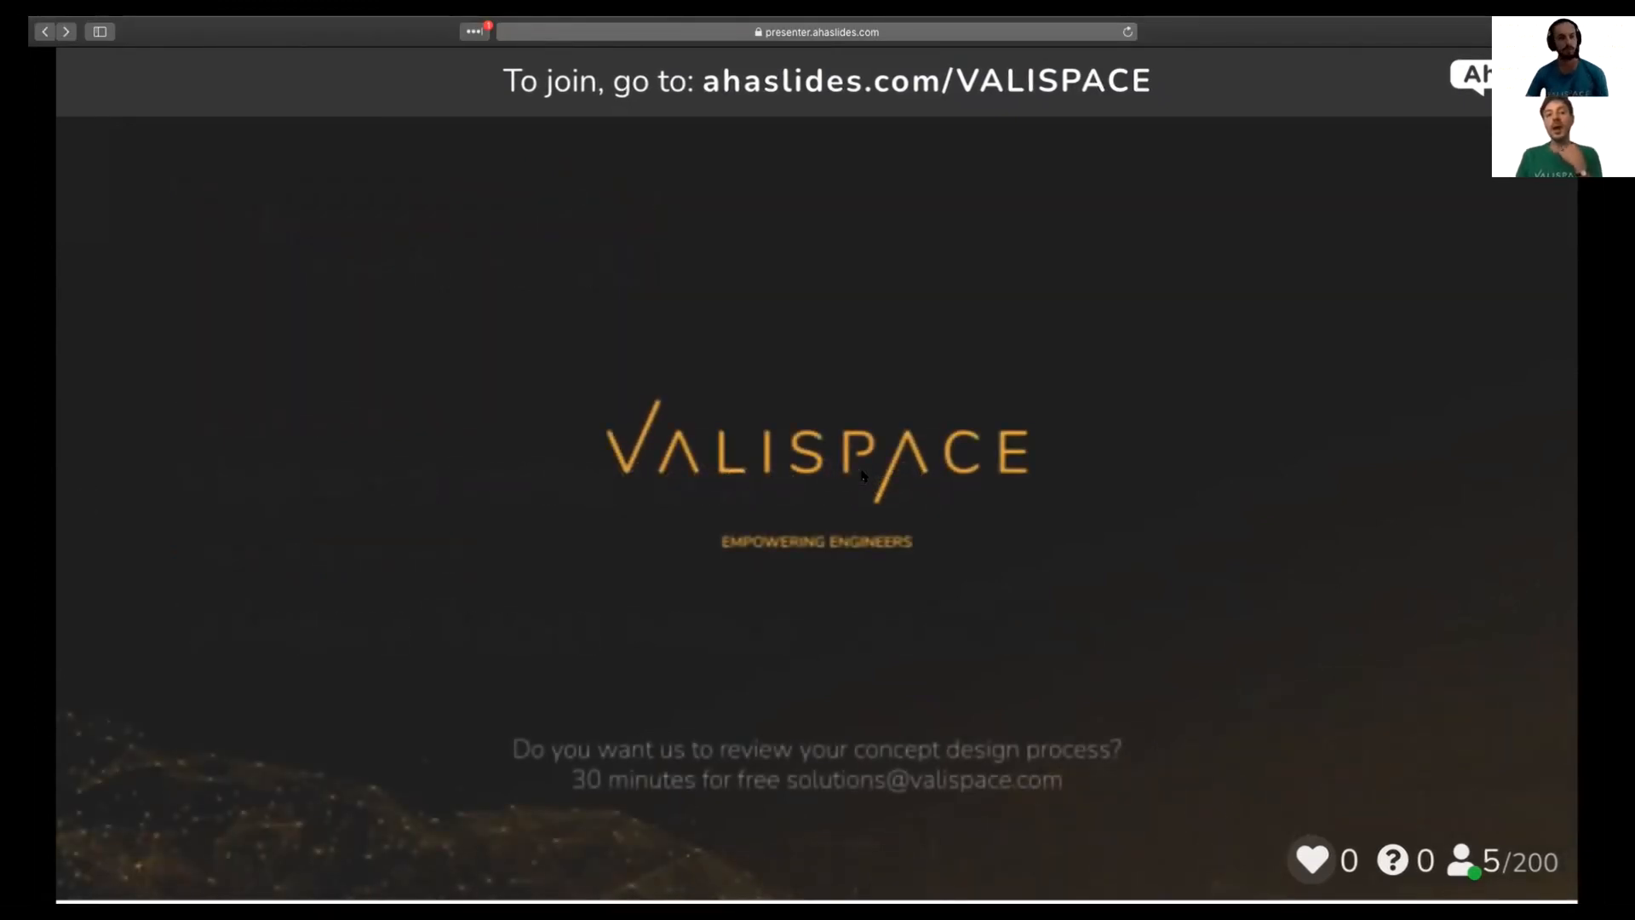